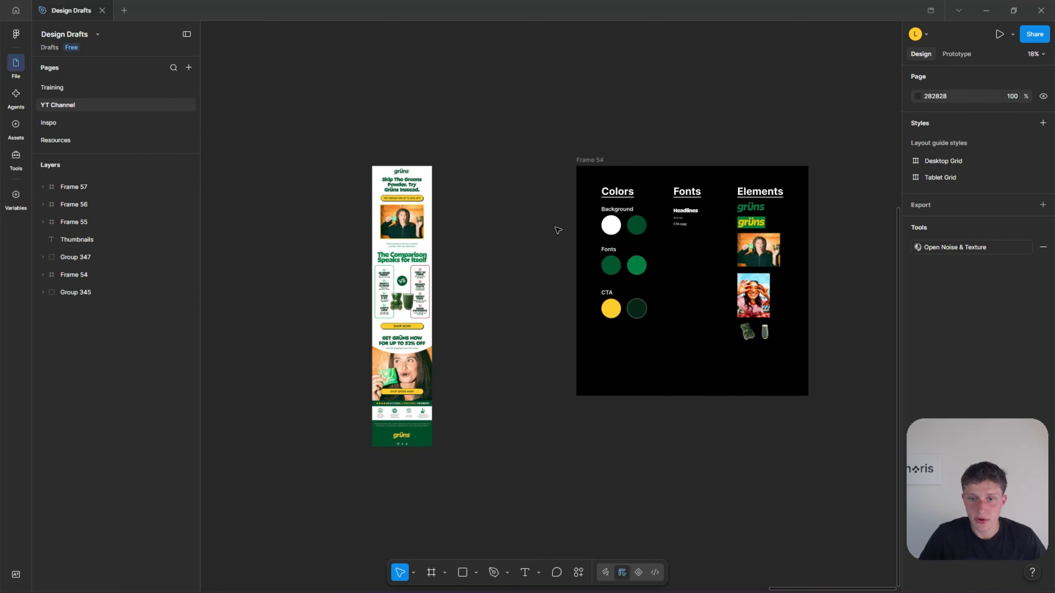
Examine the brand board's colors, fonts and elements alongside the finished grüns email design.
{"action": "scroll", "coordinate": [557, 230], "scroll_direction": "up", "scroll_amount": 3}
{"action": "scroll", "coordinate": [489, 243], "scroll_direction": "right", "scroll_amount": 5}
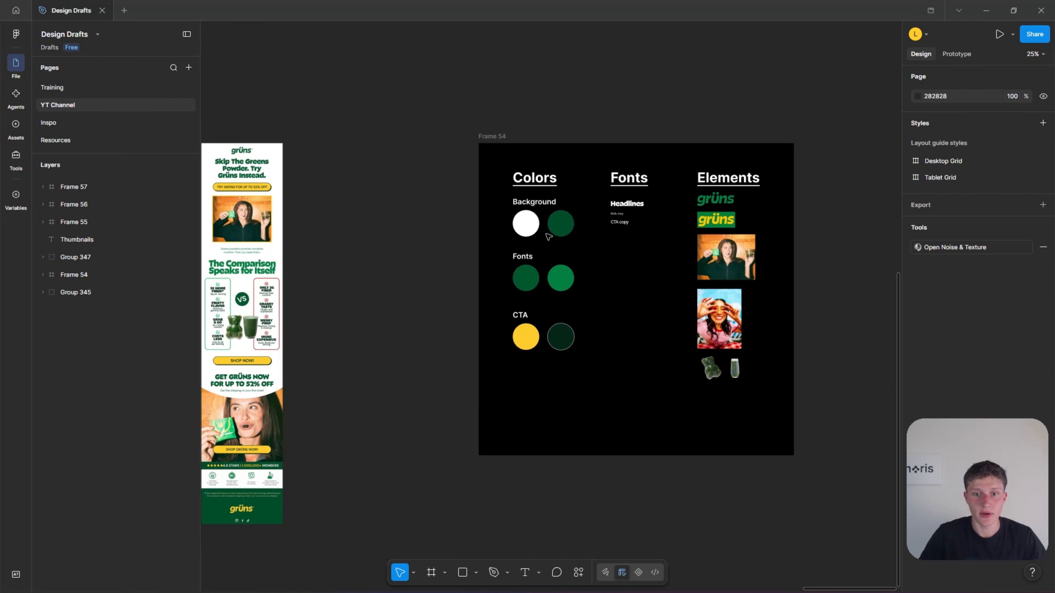
{"action": "scroll", "coordinate": [546, 236], "scroll_direction": "right", "scroll_amount": 4}
{"action": "scroll", "coordinate": [324, 228], "scroll_direction": "up", "scroll_amount": 3}
{"action": "scroll", "coordinate": [825, 295], "scroll_direction": "down", "scroll_amount": 4}
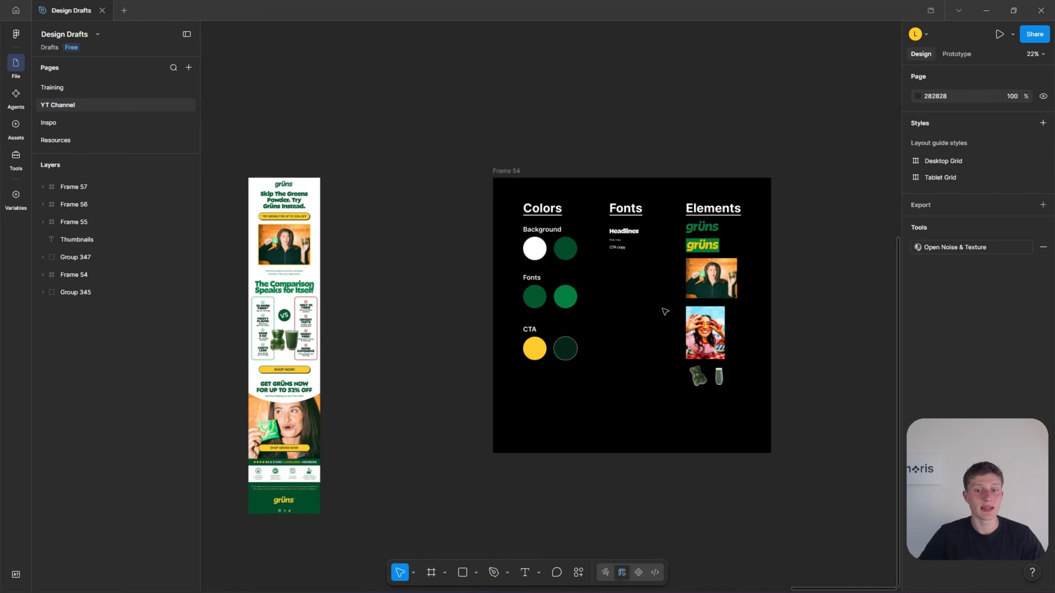
{"action": "scroll", "coordinate": [664, 308], "scroll_direction": "down", "scroll_amount": 3}
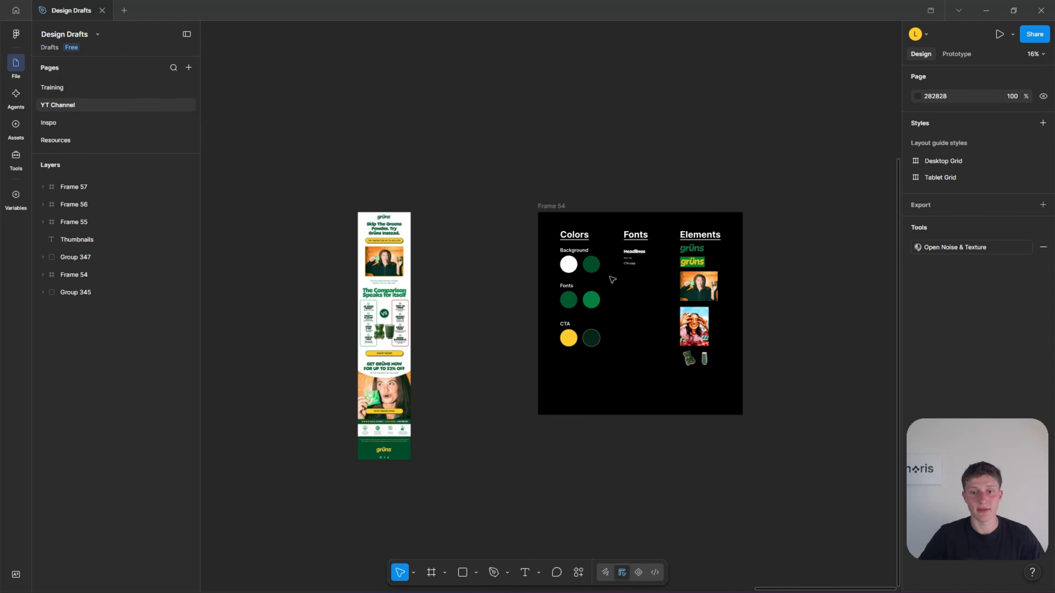
{"action": "scroll", "coordinate": [623, 288], "scroll_direction": "up", "scroll_amount": 1}
{"action": "scroll", "coordinate": [622, 288], "scroll_direction": "up", "scroll_amount": 2}
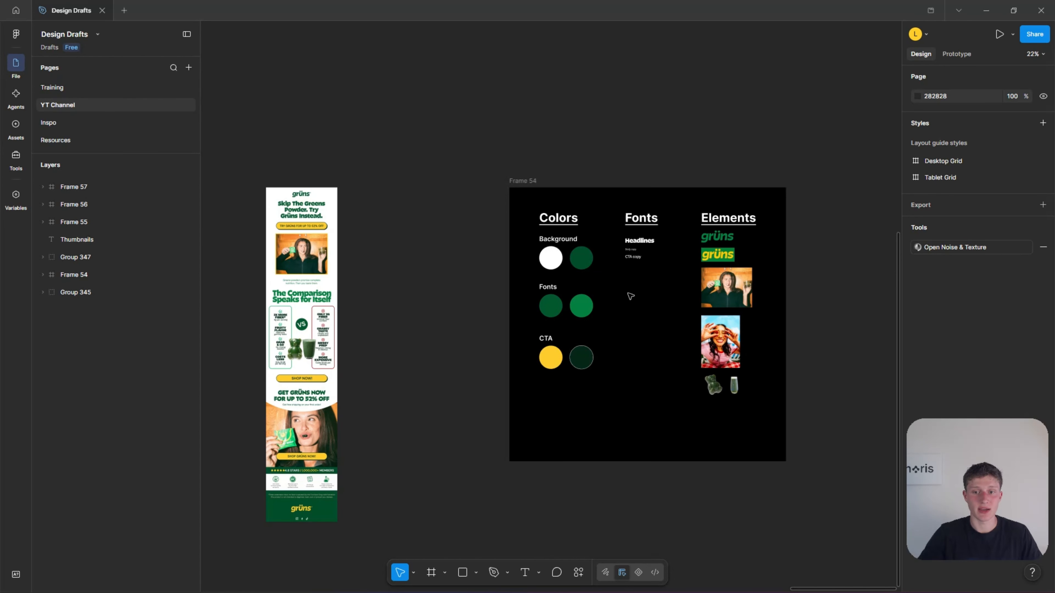
{"action": "scroll", "coordinate": [320, 326], "scroll_direction": "up", "scroll_amount": 3}
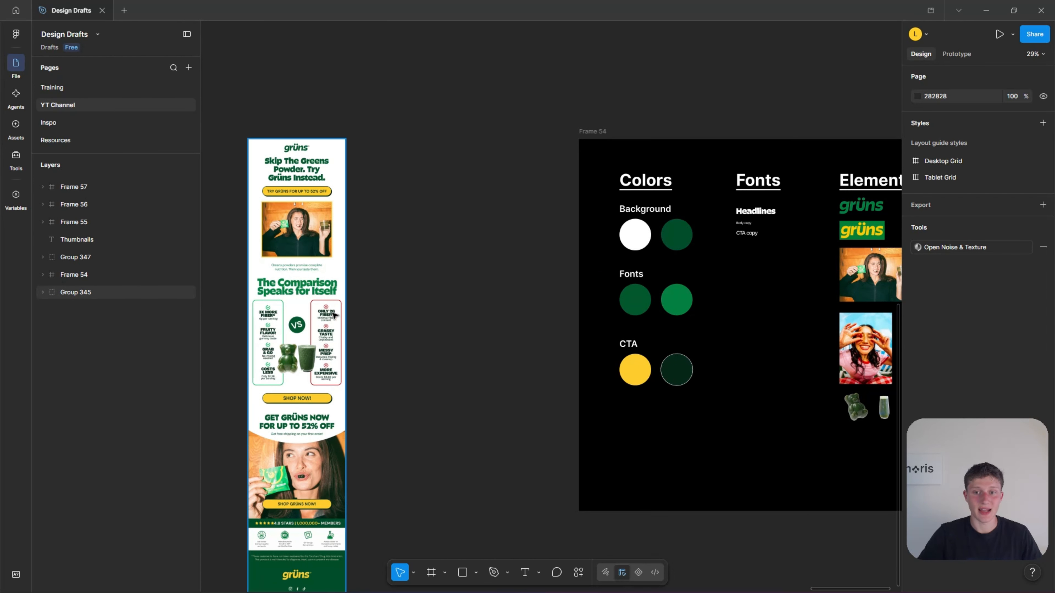
{"action": "scroll", "coordinate": [298, 471], "scroll_direction": "down", "scroll_amount": 2}
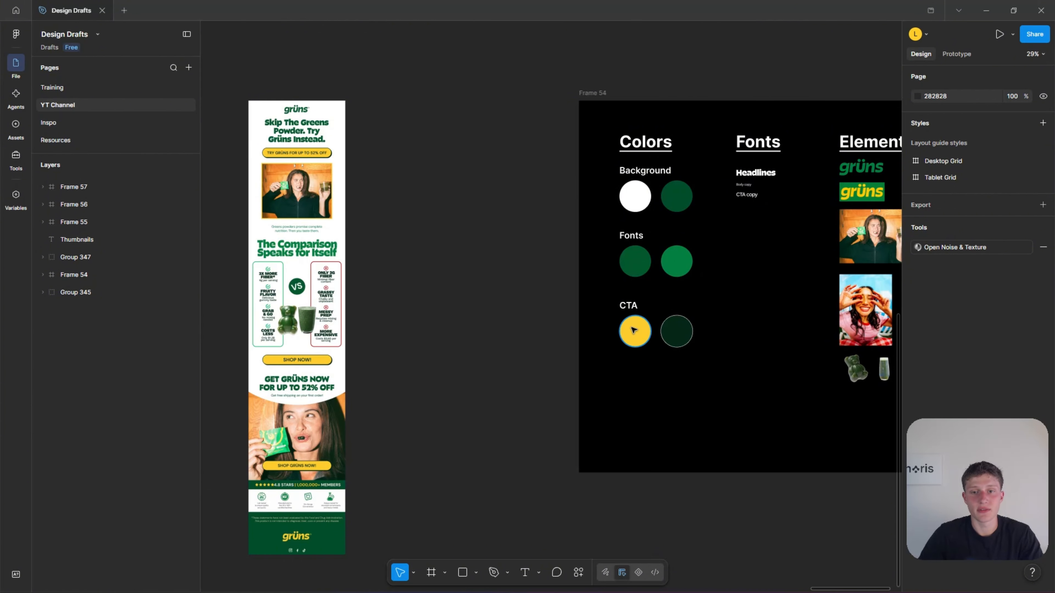
{"action": "left_click_drag", "start_coordinate": [538, 313], "coordinate": [403, 349]}
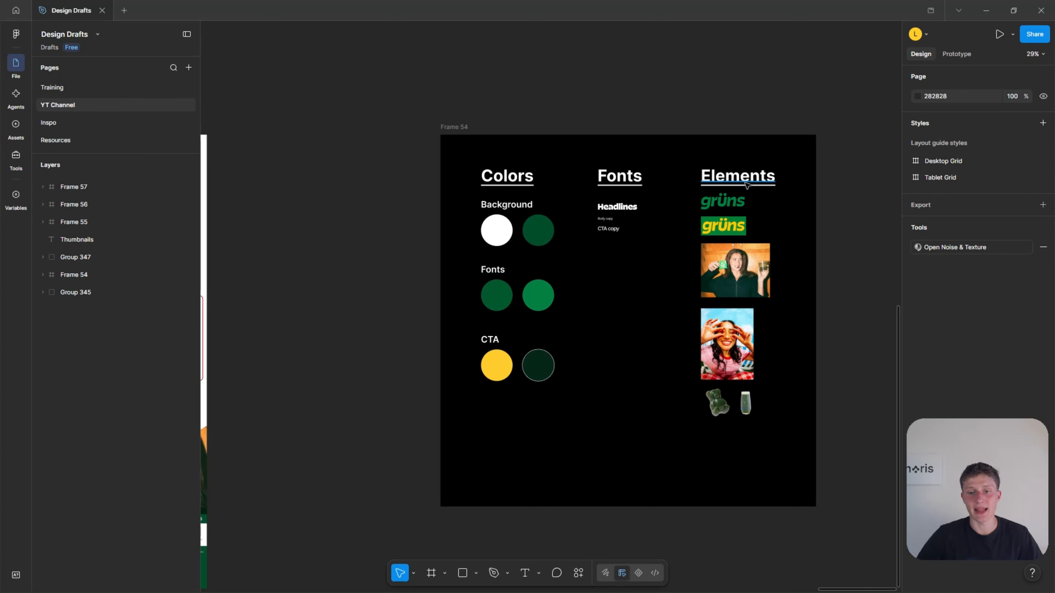
{"action": "left_click_drag", "start_coordinate": [642, 304], "coordinate": [718, 302]}
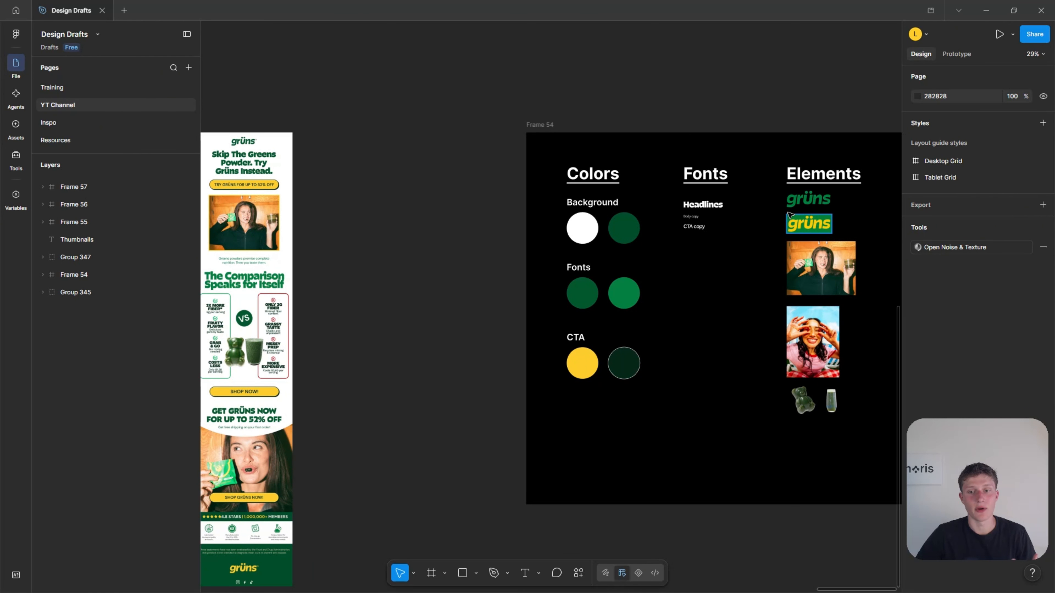
{"action": "left_click_drag", "start_coordinate": [686, 304], "coordinate": [690, 302]}
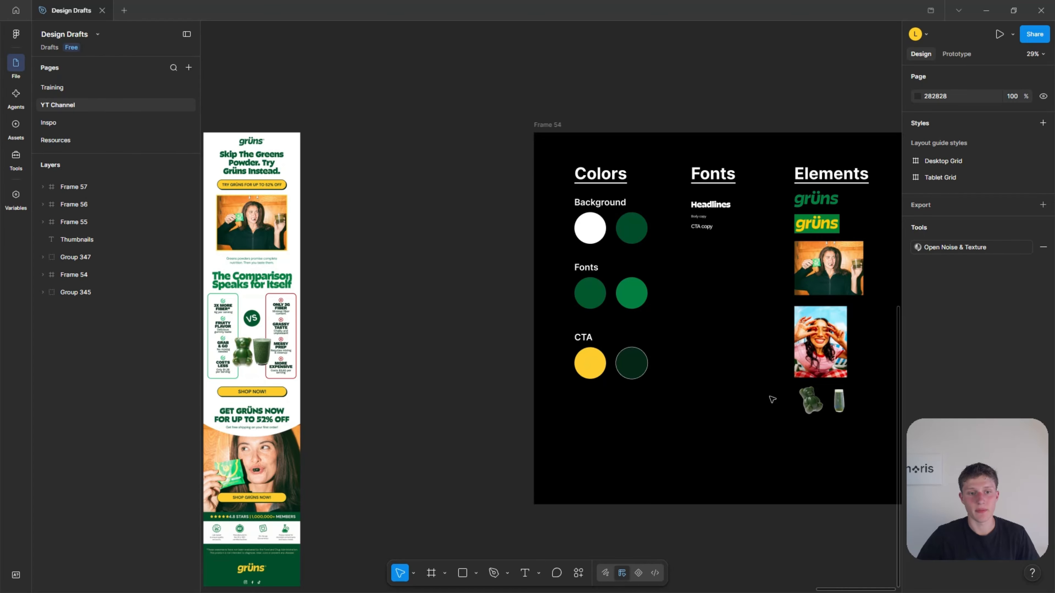
{"action": "scroll", "coordinate": [505, 369], "scroll_direction": "down", "scroll_amount": 2}
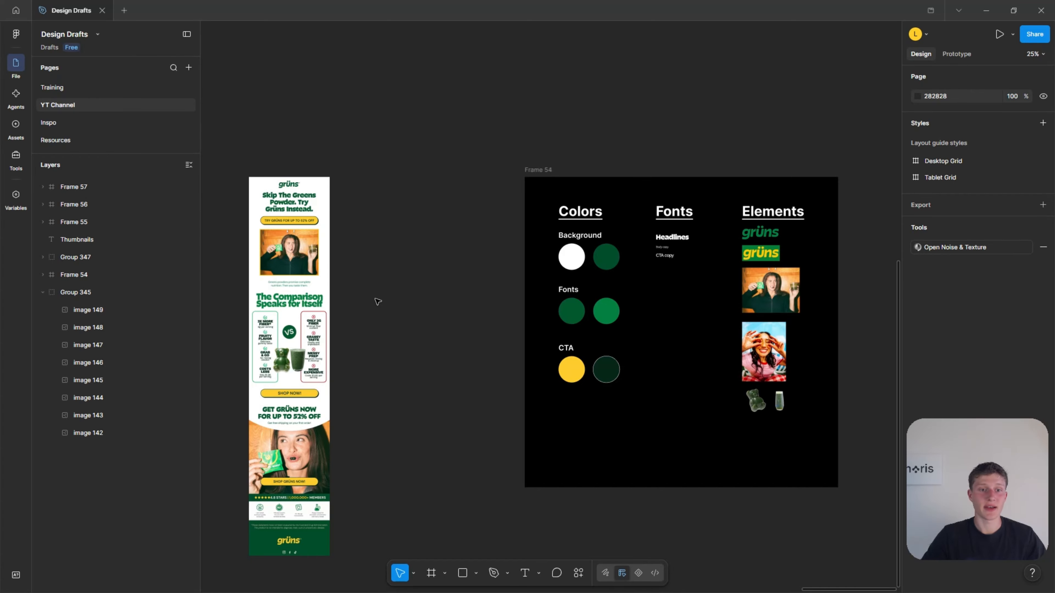
Inspect the image slices of the grüns email, from the logo and headline down to the footer.
{"action": "scroll", "coordinate": [243, 187], "scroll_direction": "up", "scroll_amount": 5}
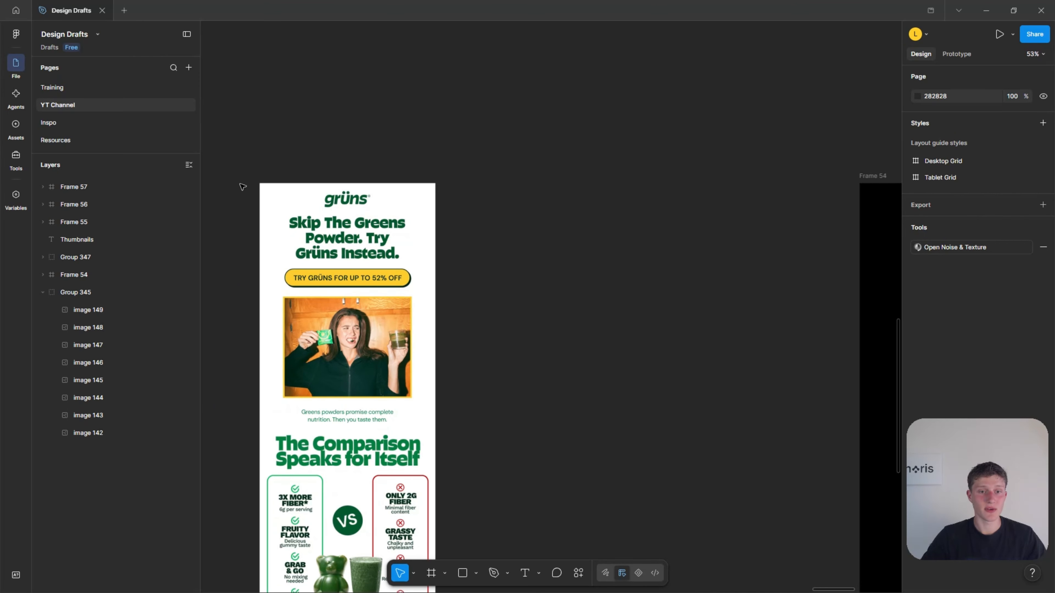
{"action": "left_click", "coordinate": [275, 197]}
{"action": "double_click", "coordinate": [316, 189]}
{"action": "double_click", "coordinate": [342, 254]}
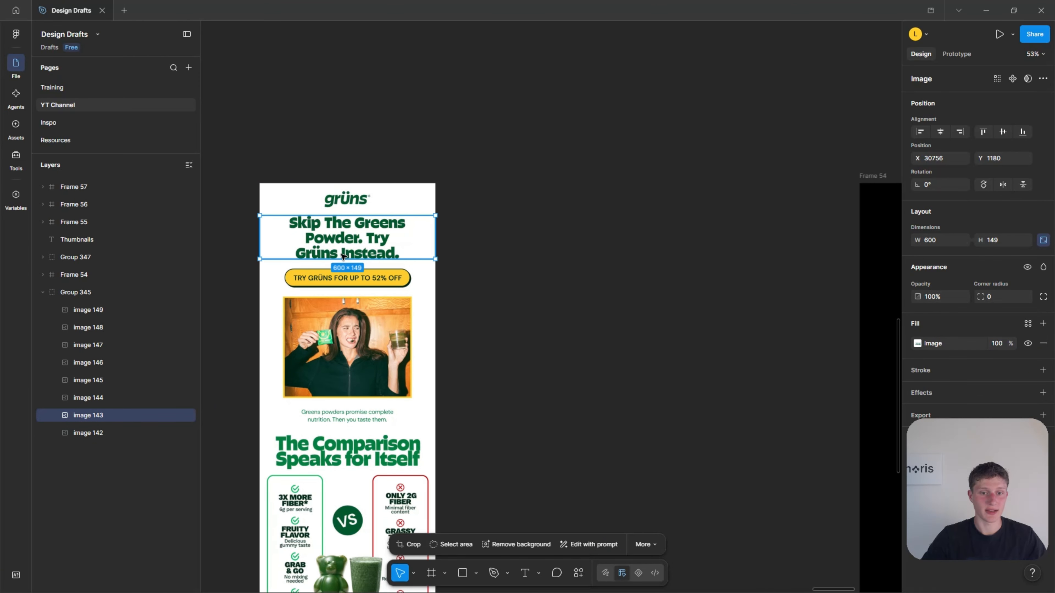
{"action": "left_click", "coordinate": [518, 231]}
{"action": "scroll", "coordinate": [510, 283], "scroll_direction": "down", "scroll_amount": 4}
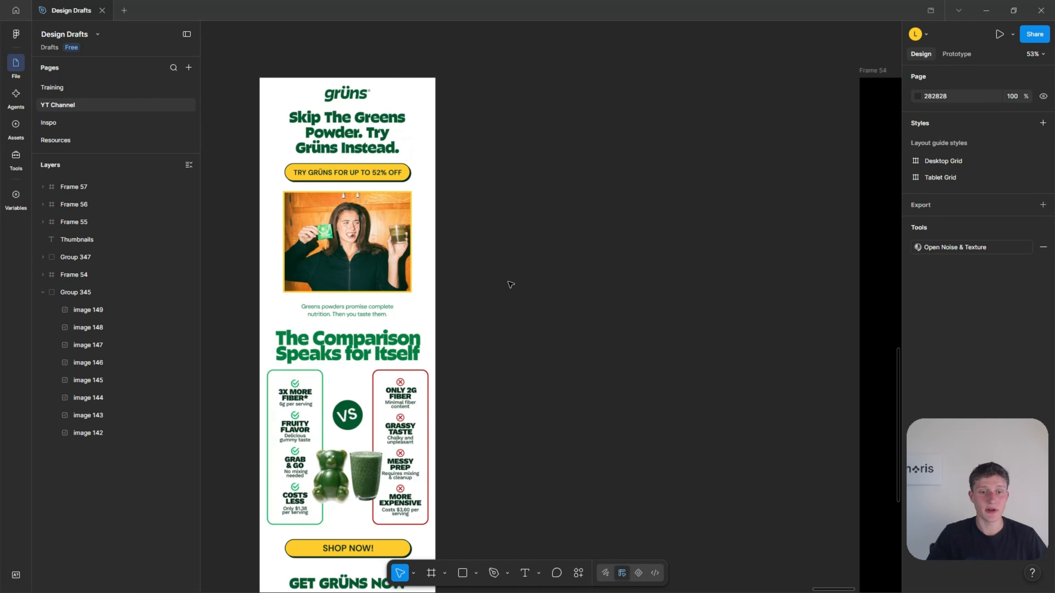
{"action": "scroll", "coordinate": [492, 327], "scroll_direction": "down", "scroll_amount": 10}
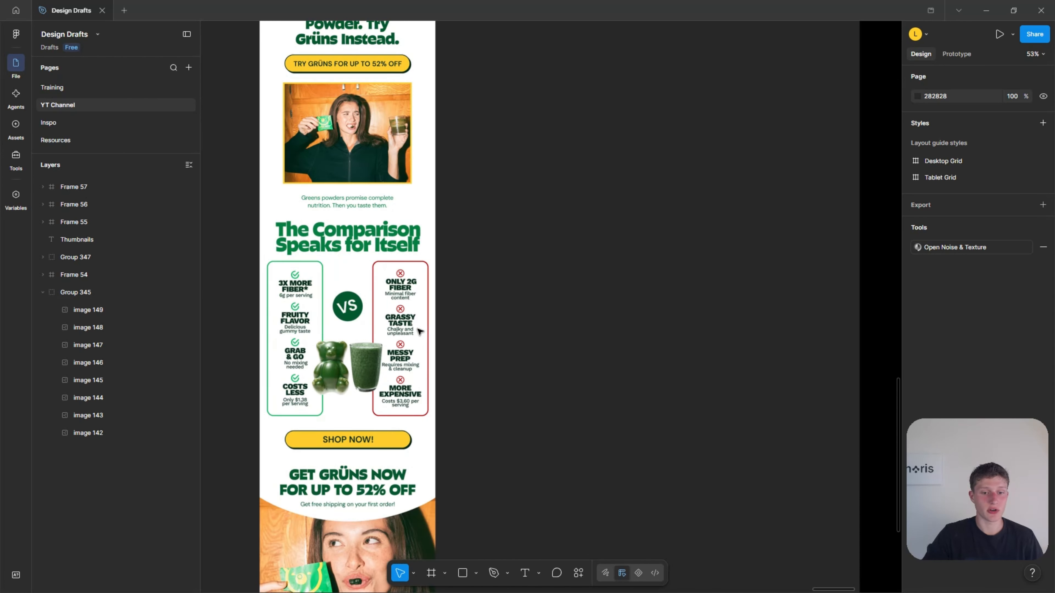
{"action": "scroll", "coordinate": [609, 345], "scroll_direction": "down", "scroll_amount": 3}
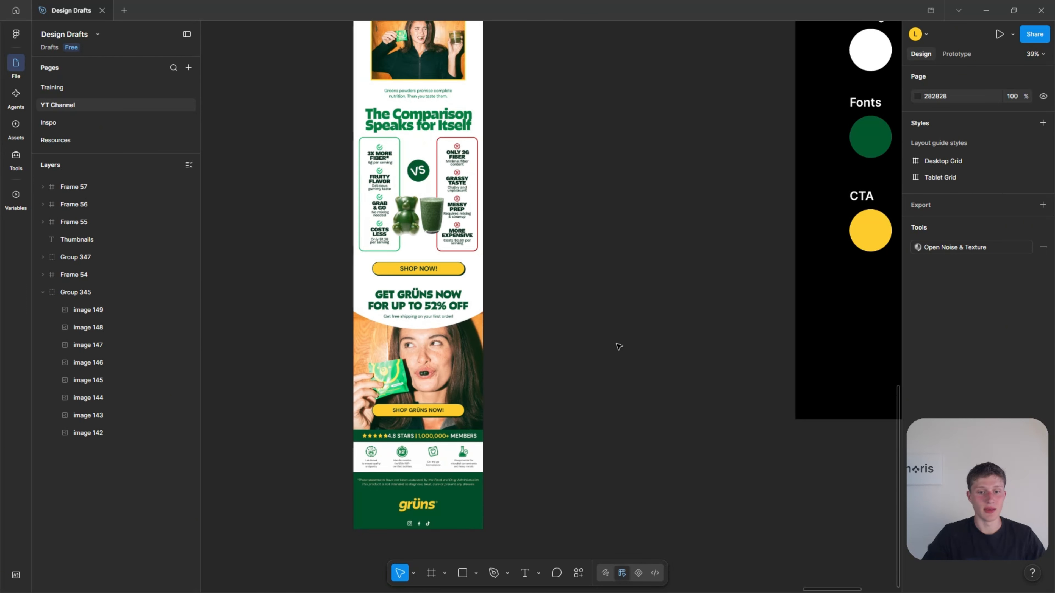
{"action": "scroll", "coordinate": [393, 424], "scroll_direction": "up", "scroll_amount": 3}
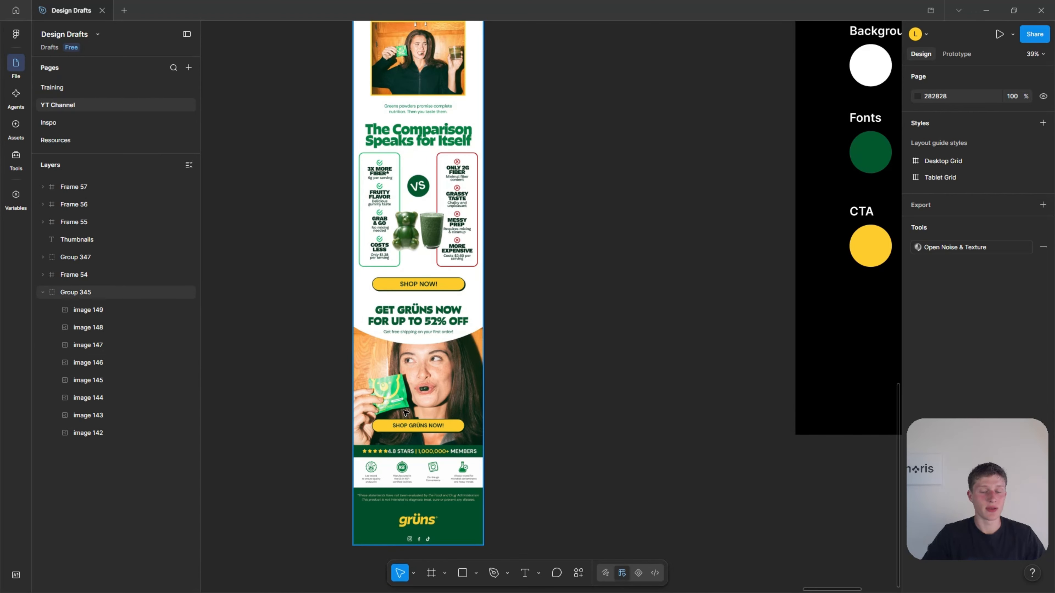
{"action": "scroll", "coordinate": [405, 403], "scroll_direction": "up", "scroll_amount": 1}
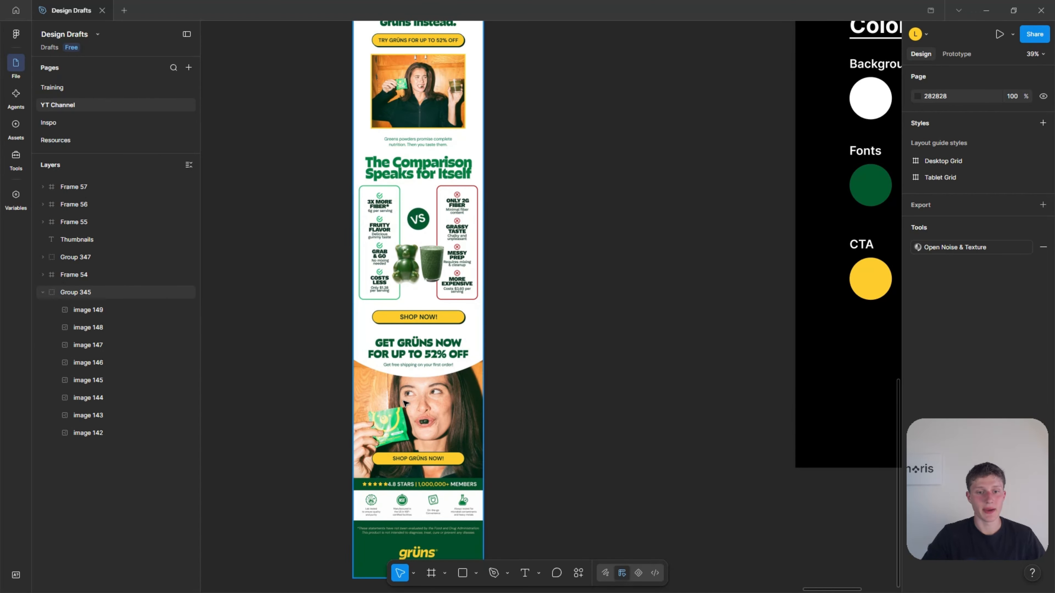
{"action": "scroll", "coordinate": [405, 403], "scroll_direction": "up", "scroll_amount": 4}
{"action": "scroll", "coordinate": [405, 403], "scroll_direction": "down", "scroll_amount": 1}
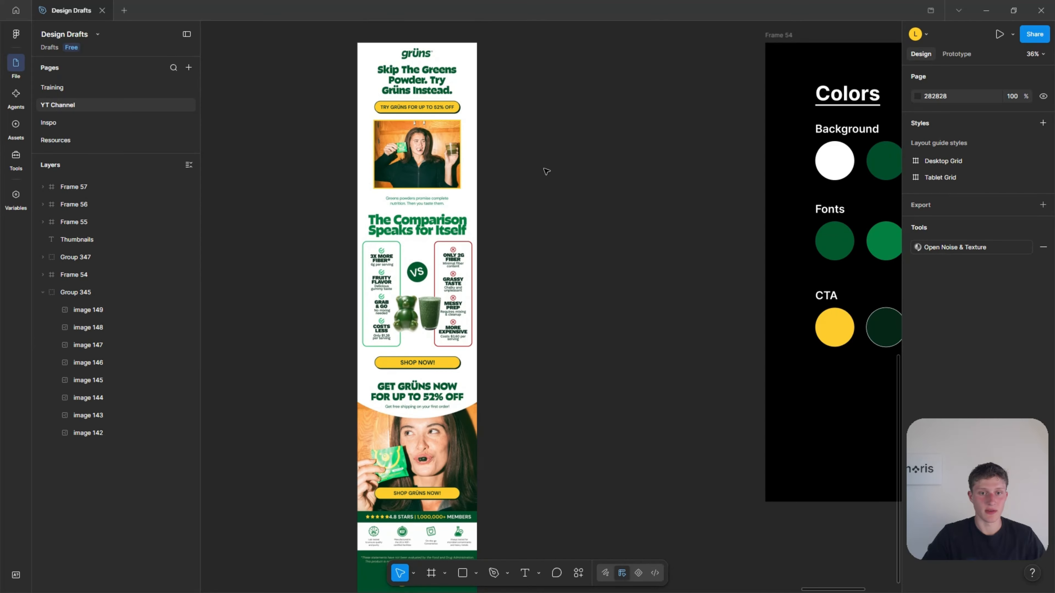
Examine the part of the email seen first, covering the logo, headline, offer button and hero photo.
{"action": "left_click_drag", "start_coordinate": [560, 179], "coordinate": [284, 30]}
{"action": "left_click", "coordinate": [590, 350]}
{"action": "left_click_drag", "start_coordinate": [588, 385], "coordinate": [287, 375]}
{"action": "left_click", "coordinate": [582, 338]}
{"action": "scroll", "coordinate": [316, 133], "scroll_direction": "up", "scroll_amount": 3}
{"action": "scroll", "coordinate": [407, 146], "scroll_direction": "up", "scroll_amount": 1}
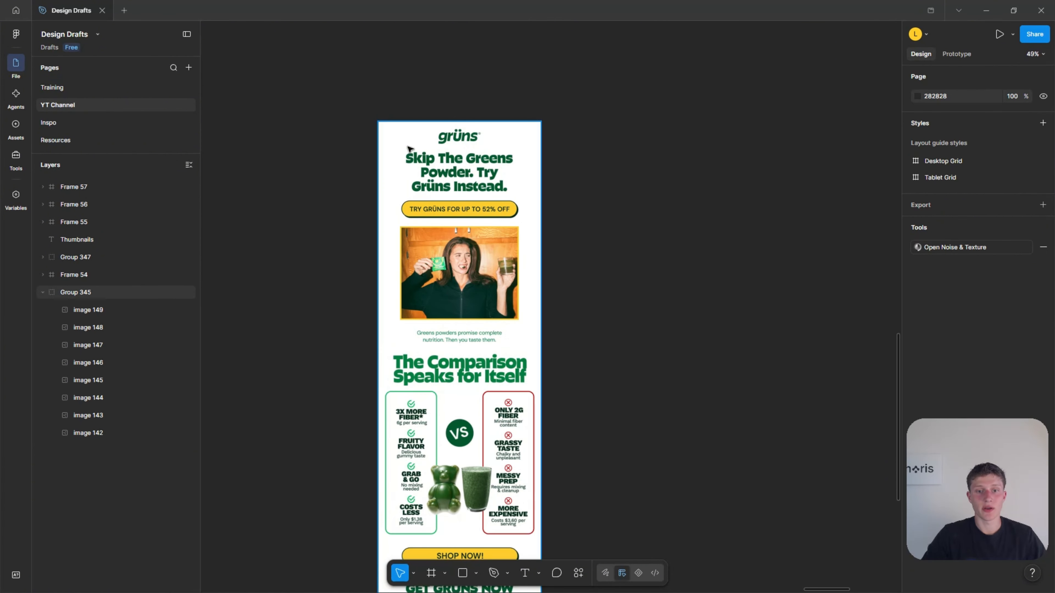
{"action": "scroll", "coordinate": [409, 148], "scroll_direction": "up", "scroll_amount": 3}
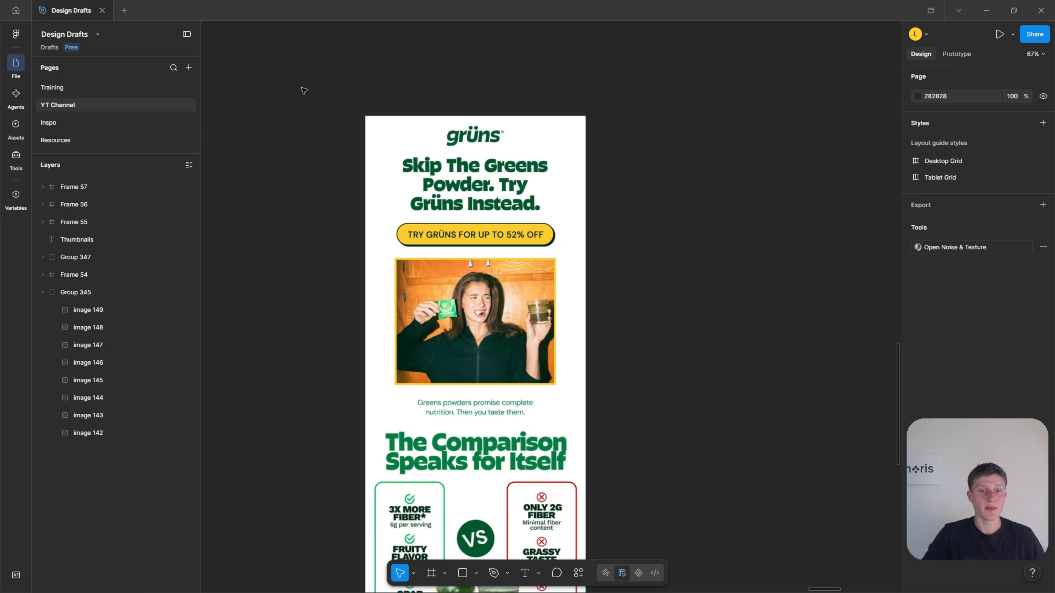
{"action": "left_click_drag", "start_coordinate": [291, 76], "coordinate": [662, 411]}
{"action": "left_click", "coordinate": [661, 410]}
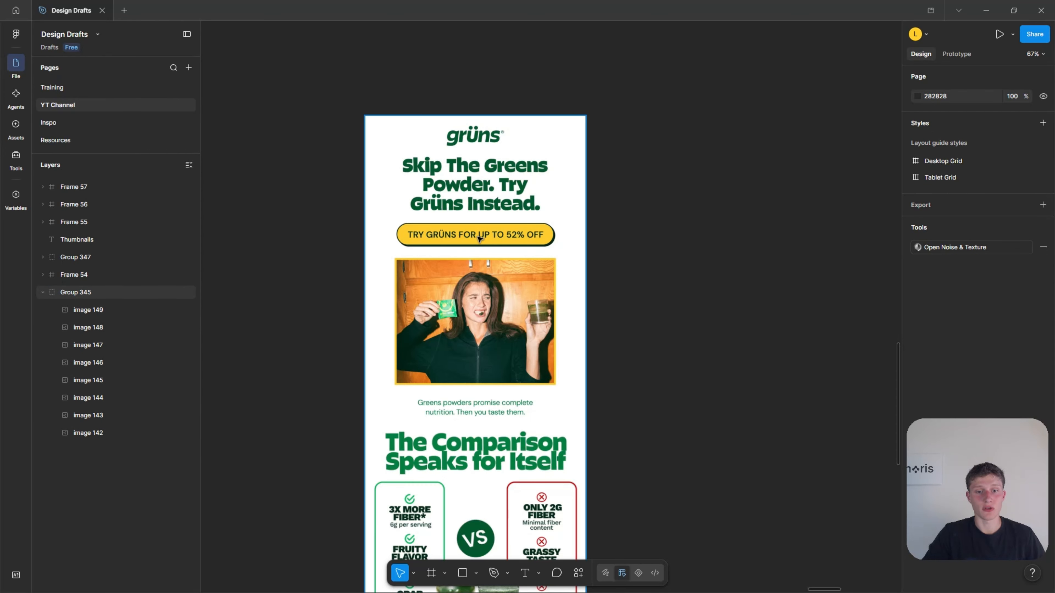
Compare the email's hero headline and button with the comparison section further down.
{"action": "scroll", "coordinate": [582, 306], "scroll_direction": "up", "scroll_amount": 3}
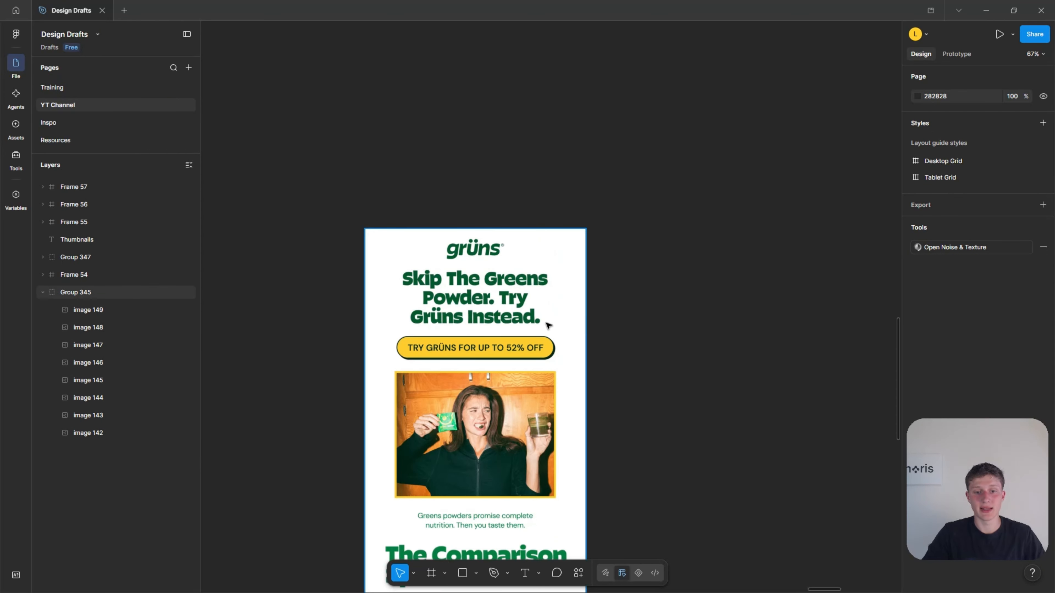
{"action": "scroll", "coordinate": [416, 383], "scroll_direction": "up", "scroll_amount": 1}
{"action": "scroll", "coordinate": [415, 382], "scroll_direction": "up", "scroll_amount": 2}
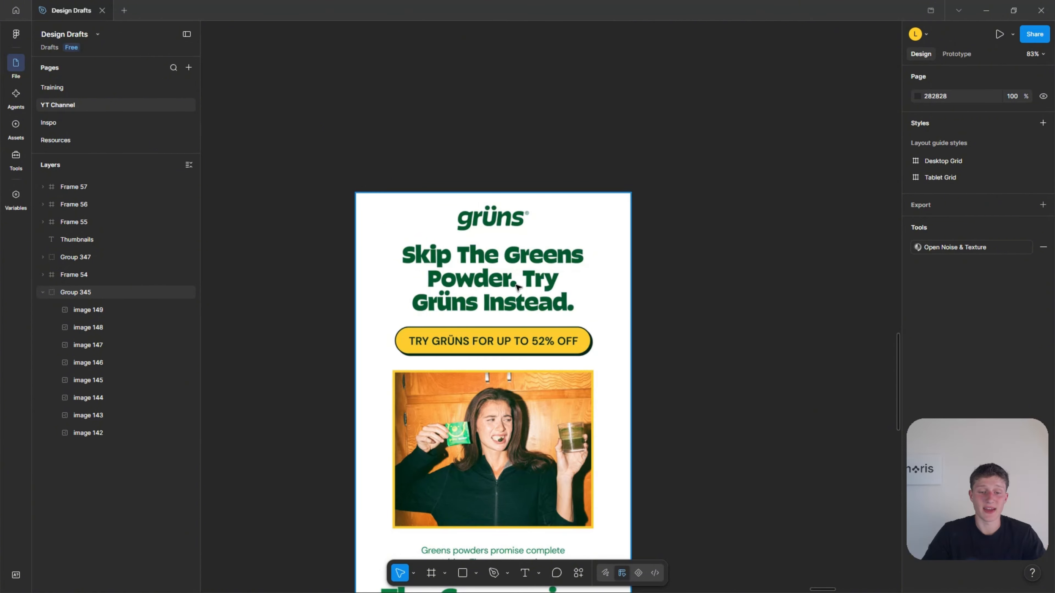
{"action": "scroll", "coordinate": [519, 287], "scroll_direction": "down", "scroll_amount": 7}
{"action": "scroll", "coordinate": [533, 291], "scroll_direction": "down", "scroll_amount": 3}
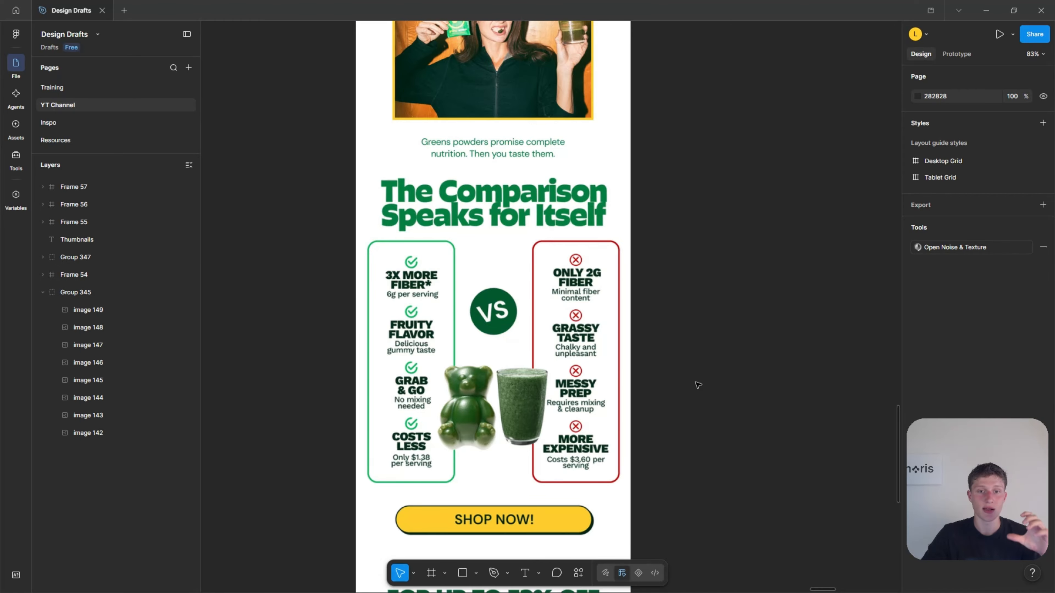
{"action": "scroll", "coordinate": [689, 382], "scroll_direction": "up", "scroll_amount": 1}
{"action": "scroll", "coordinate": [689, 382], "scroll_direction": "up", "scroll_amount": 5}
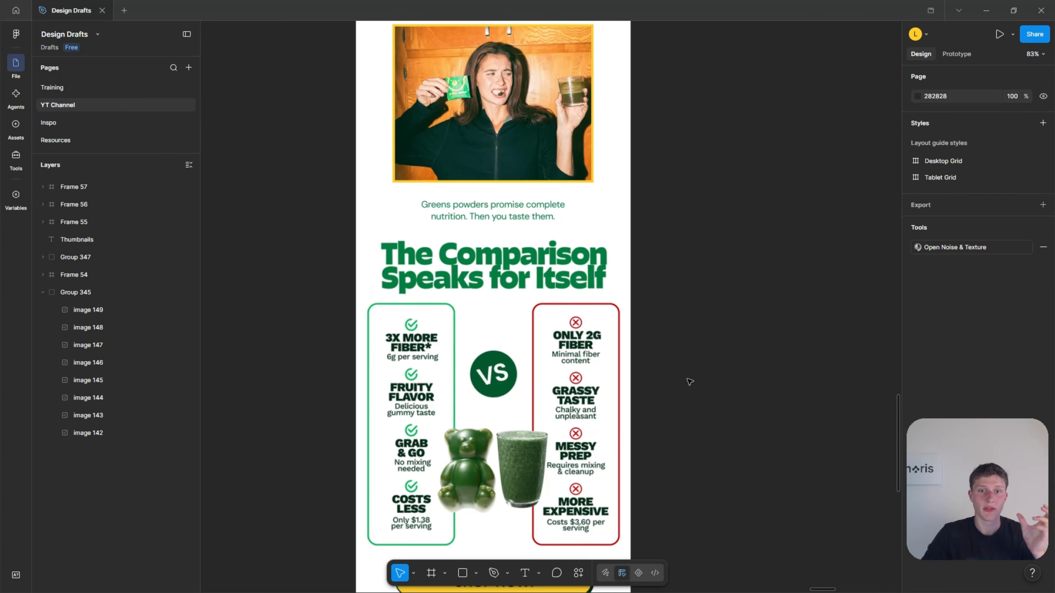
{"action": "scroll", "coordinate": [684, 377], "scroll_direction": "up", "scroll_amount": 2}
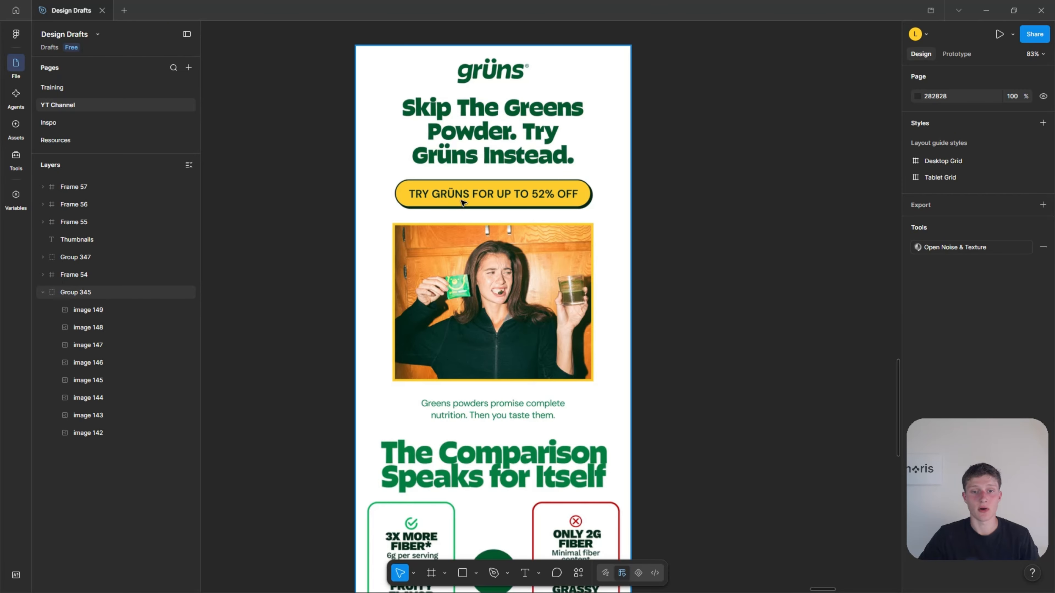
Review the email's flow from the hero through the comparison table and discount offer to the star rating and trust icons.
{"action": "scroll", "coordinate": [498, 197], "scroll_direction": "down", "scroll_amount": 1}
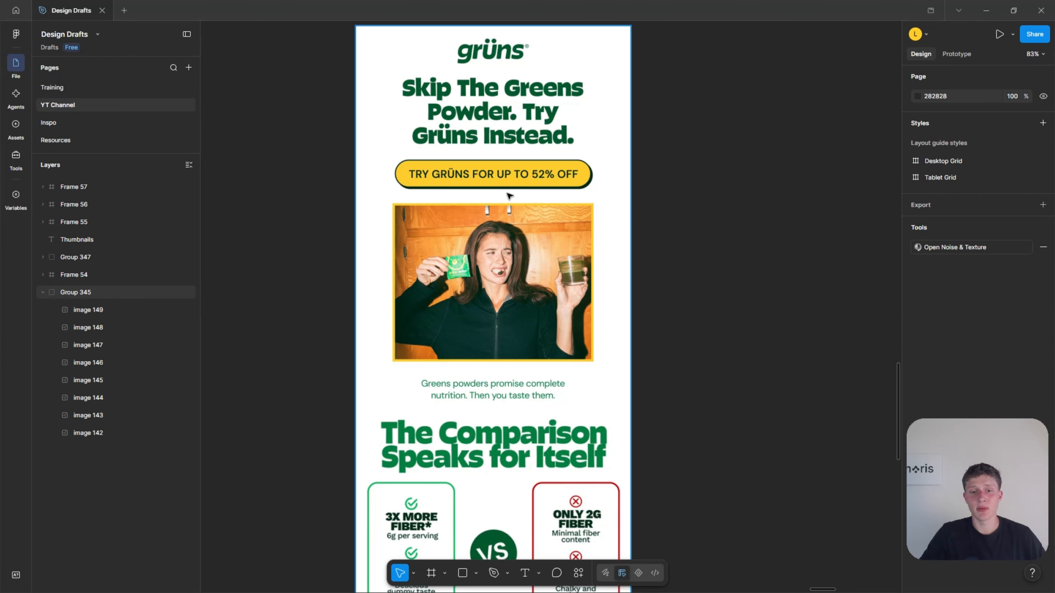
{"action": "scroll", "coordinate": [509, 196], "scroll_direction": "down", "scroll_amount": 10}
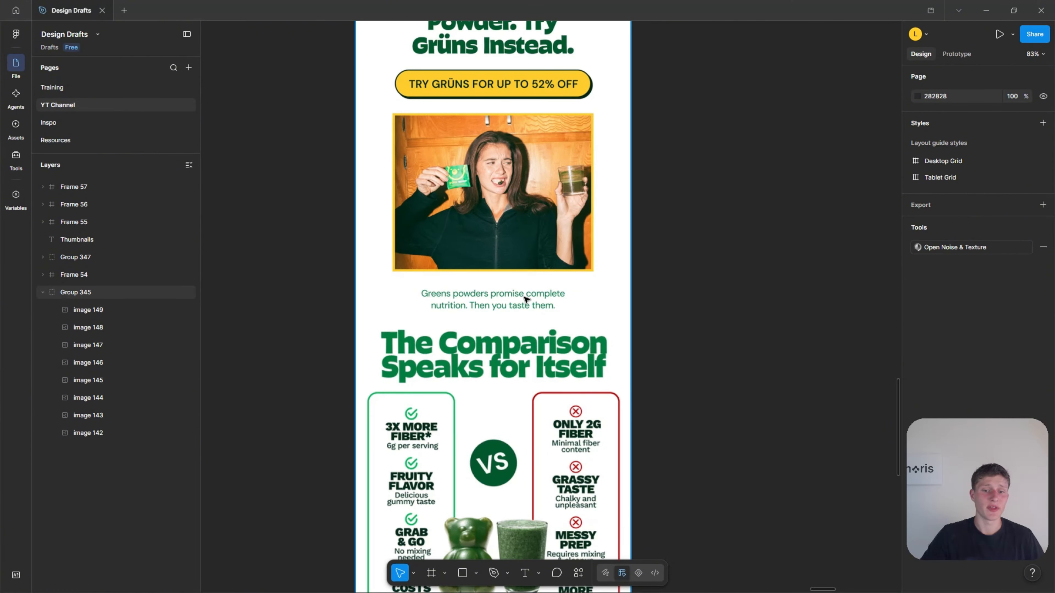
{"action": "scroll", "coordinate": [534, 312], "scroll_direction": "down", "scroll_amount": 3}
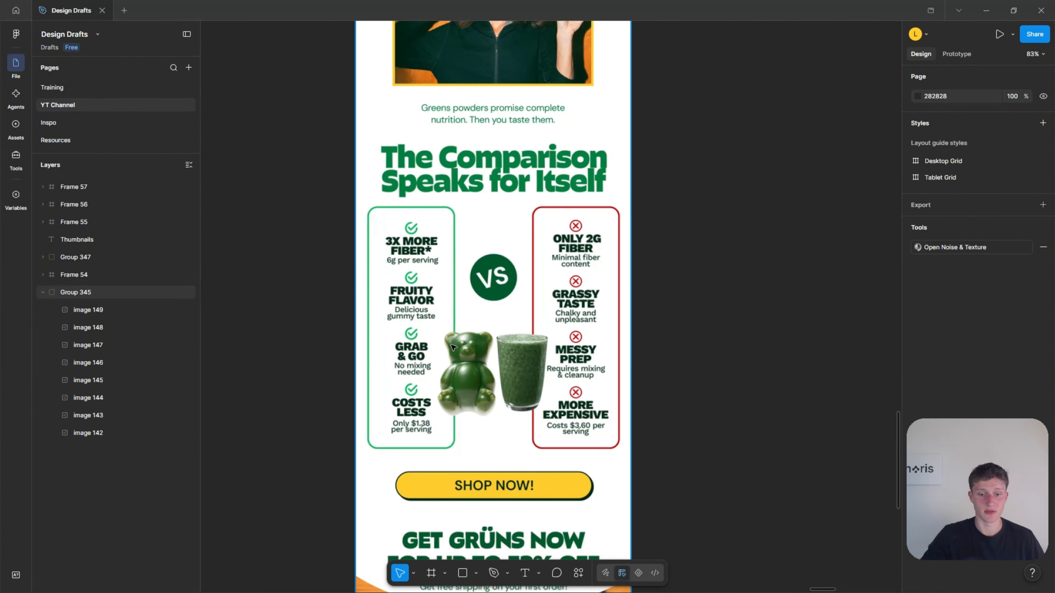
{"action": "scroll", "coordinate": [502, 328], "scroll_direction": "down", "scroll_amount": 9}
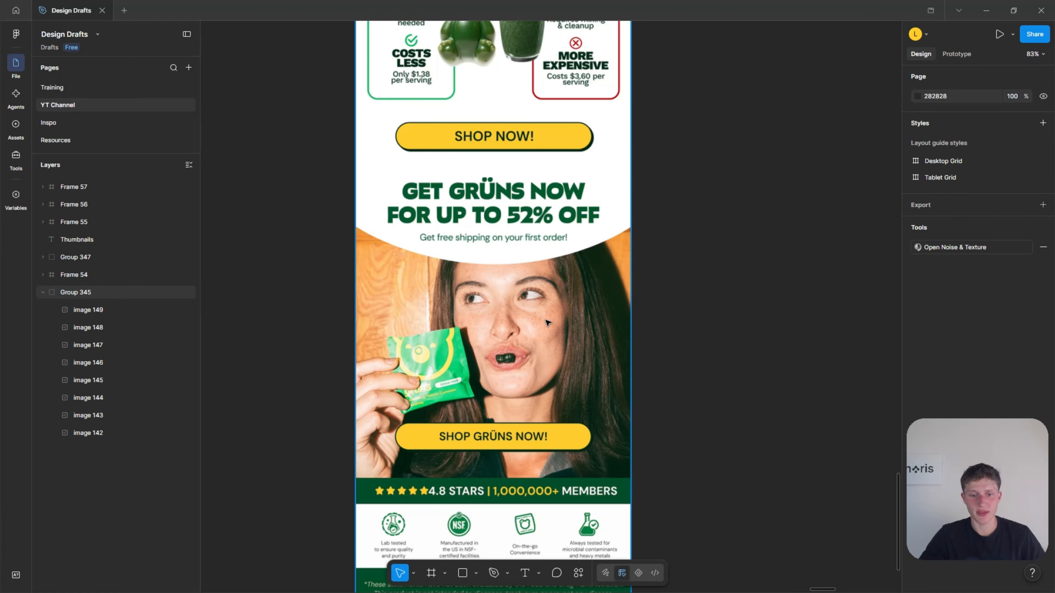
{"action": "scroll", "coordinate": [544, 332], "scroll_direction": "down", "scroll_amount": 2}
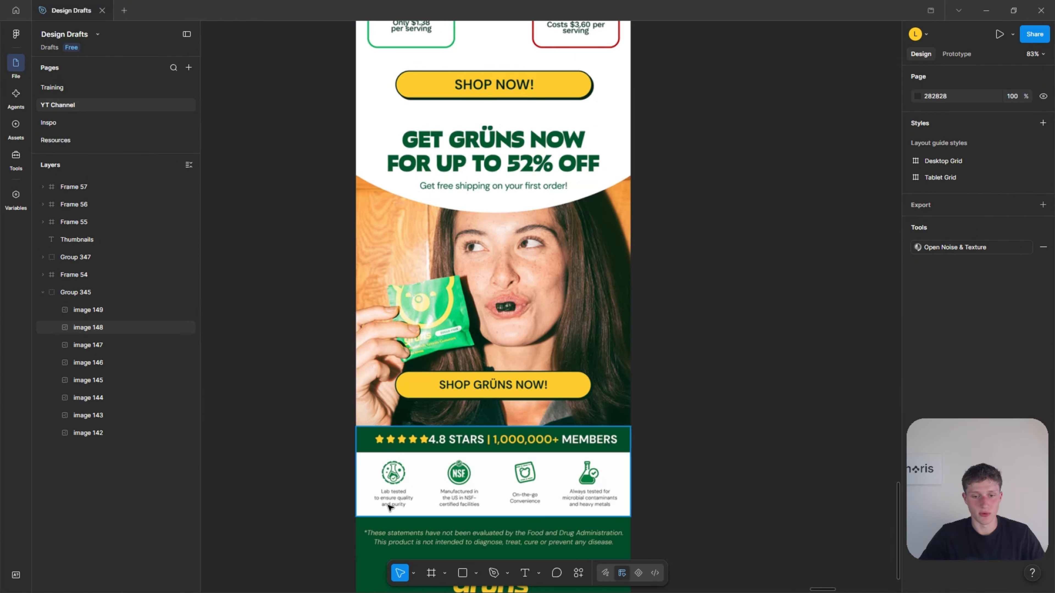
{"action": "scroll", "coordinate": [393, 503], "scroll_direction": "up", "scroll_amount": 4}
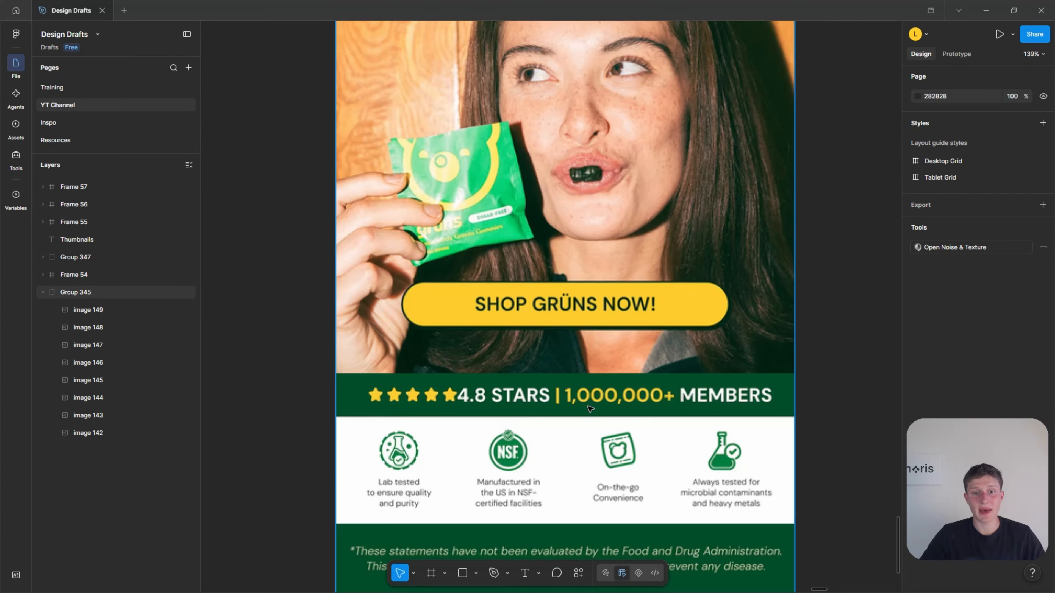
{"action": "scroll", "coordinate": [590, 409], "scroll_direction": "down", "scroll_amount": 6}
{"action": "scroll", "coordinate": [590, 415], "scroll_direction": "up", "scroll_amount": 1}
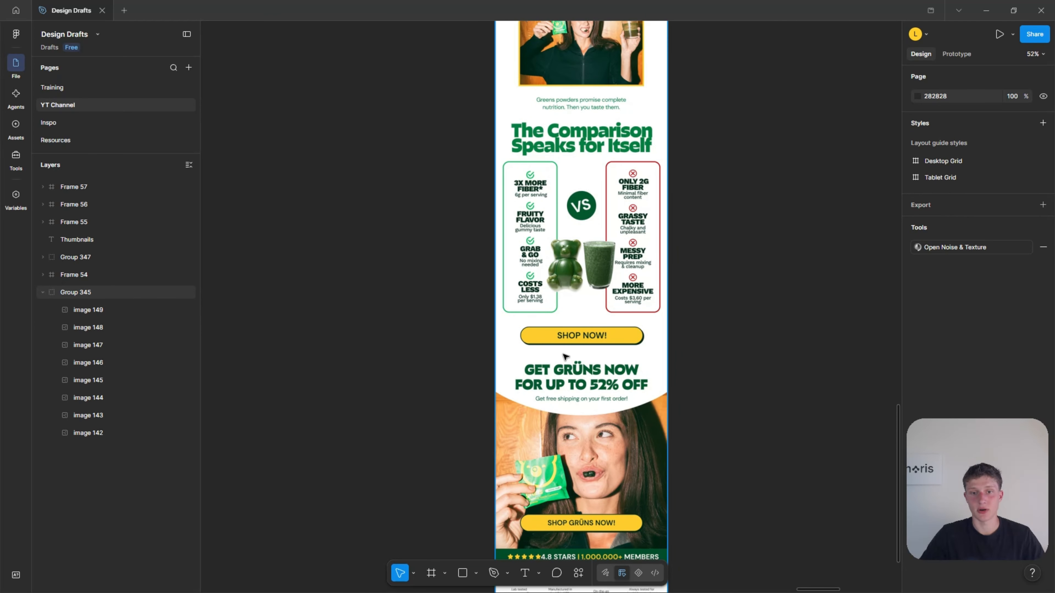
{"action": "scroll", "coordinate": [564, 356], "scroll_direction": "up", "scroll_amount": 1}
{"action": "scroll", "coordinate": [601, 319], "scroll_direction": "down", "scroll_amount": 2}
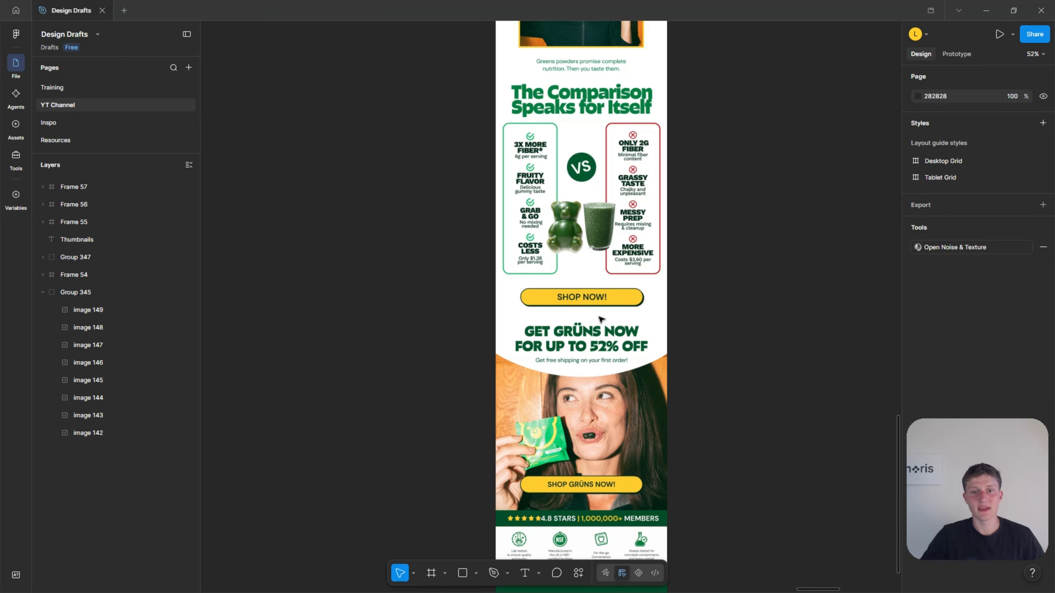
{"action": "scroll", "coordinate": [499, 288], "scroll_direction": "down", "scroll_amount": 1}
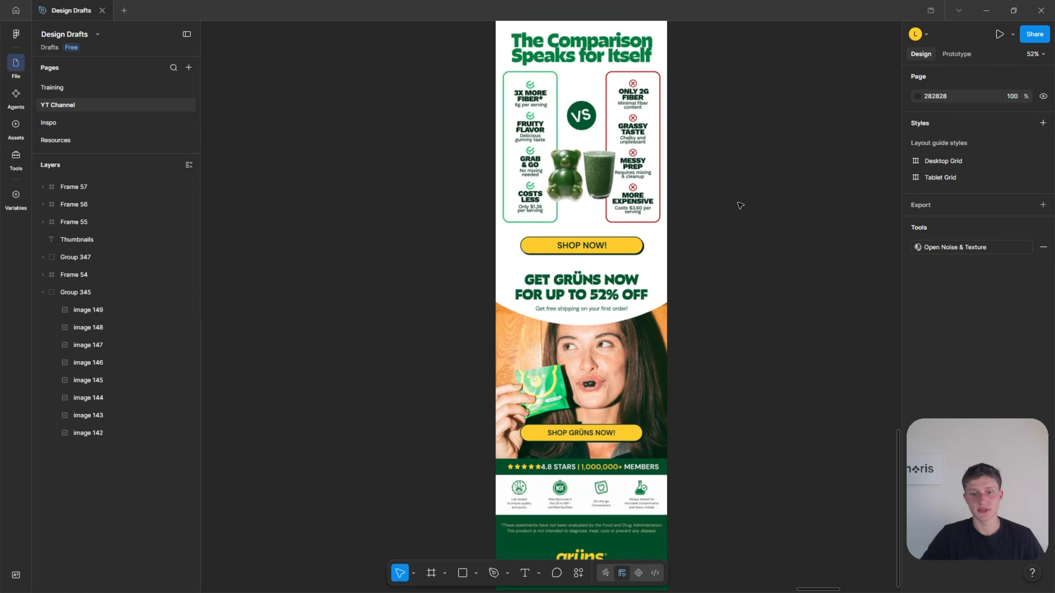
Review the grüns email again from the hero headline down to the footer.
{"action": "scroll", "coordinate": [622, 278], "scroll_direction": "up", "scroll_amount": 8}
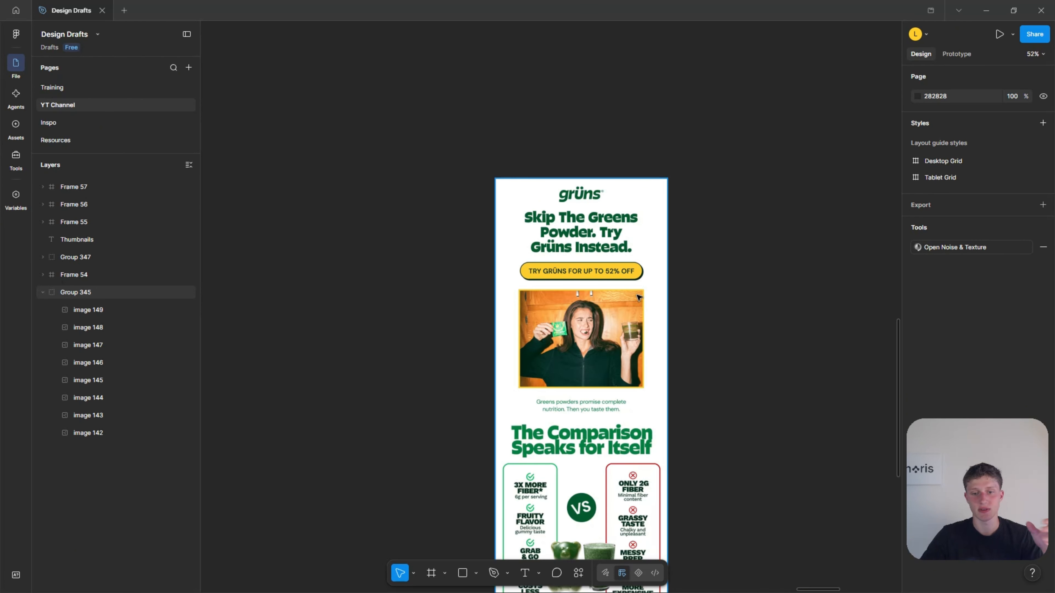
{"action": "scroll", "coordinate": [622, 254], "scroll_direction": "down", "scroll_amount": 9}
{"action": "scroll", "coordinate": [607, 291], "scroll_direction": "down", "scroll_amount": 1}
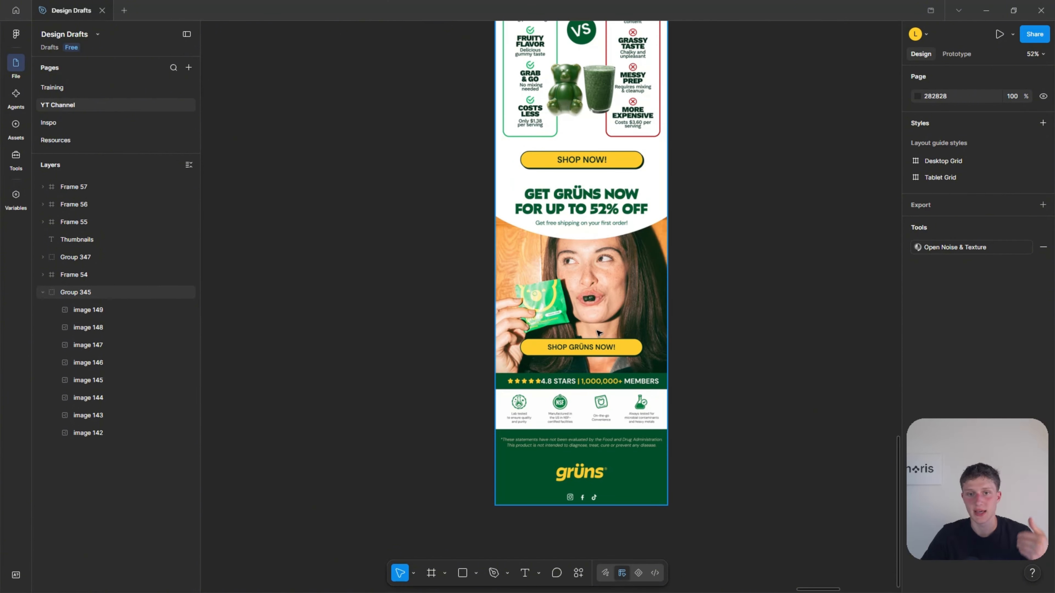
{"action": "scroll", "coordinate": [599, 335], "scroll_direction": "up", "scroll_amount": 1}
{"action": "scroll", "coordinate": [598, 335], "scroll_direction": "down", "scroll_amount": 5}
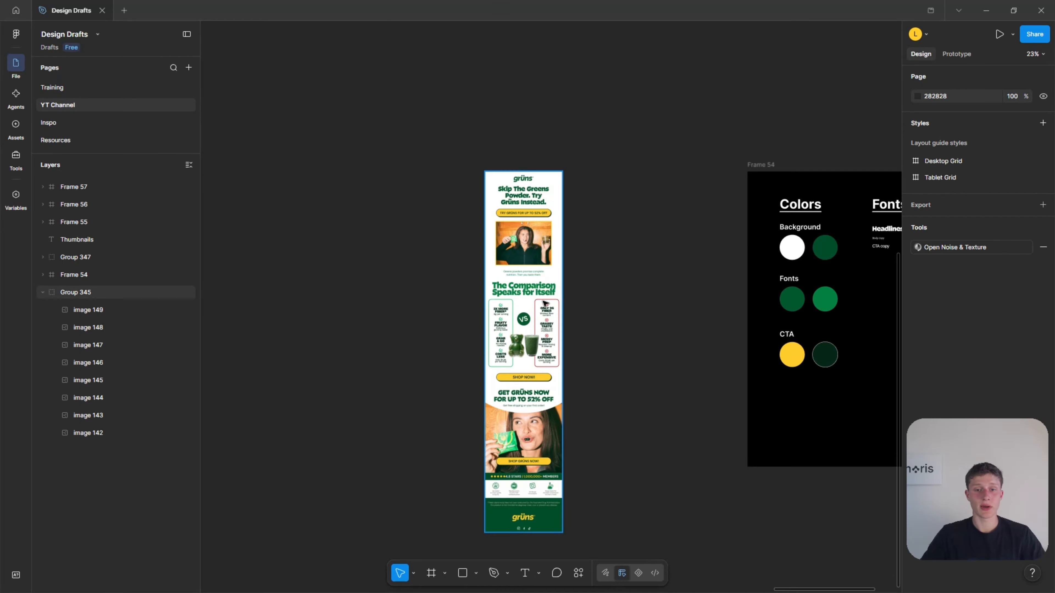
Draw a frame about 633 × 904 between the grüns email and the brand board, level with the email's top edge.
{"action": "scroll", "coordinate": [669, 229], "scroll_direction": "up", "scroll_amount": 1}
{"action": "scroll", "coordinate": [650, 184], "scroll_direction": "up", "scroll_amount": 3}
{"action": "scroll", "coordinate": [650, 183], "scroll_direction": "up", "scroll_amount": 2}
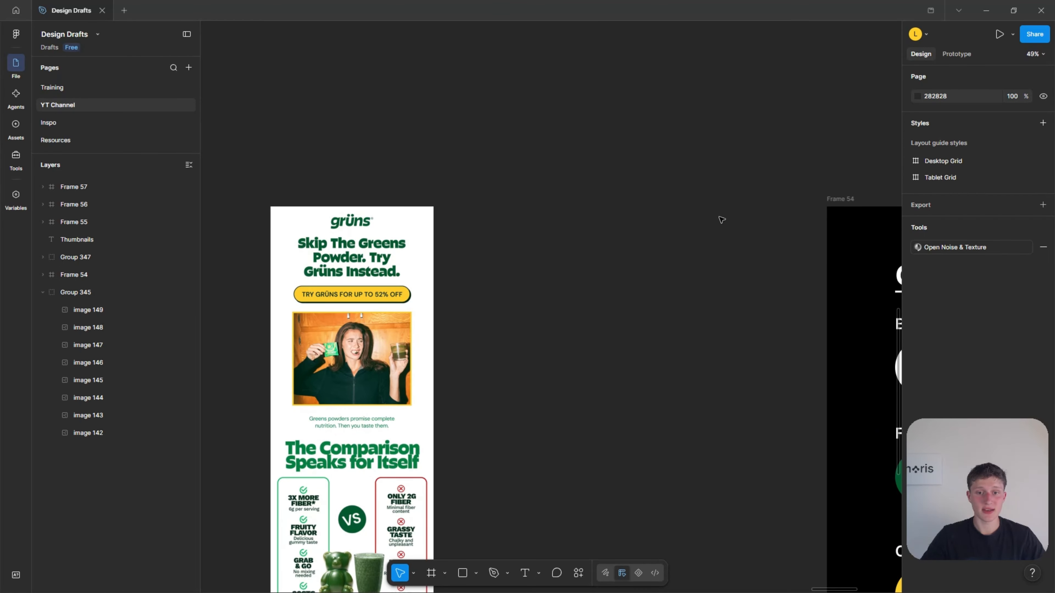
{"action": "key", "text": "f"}
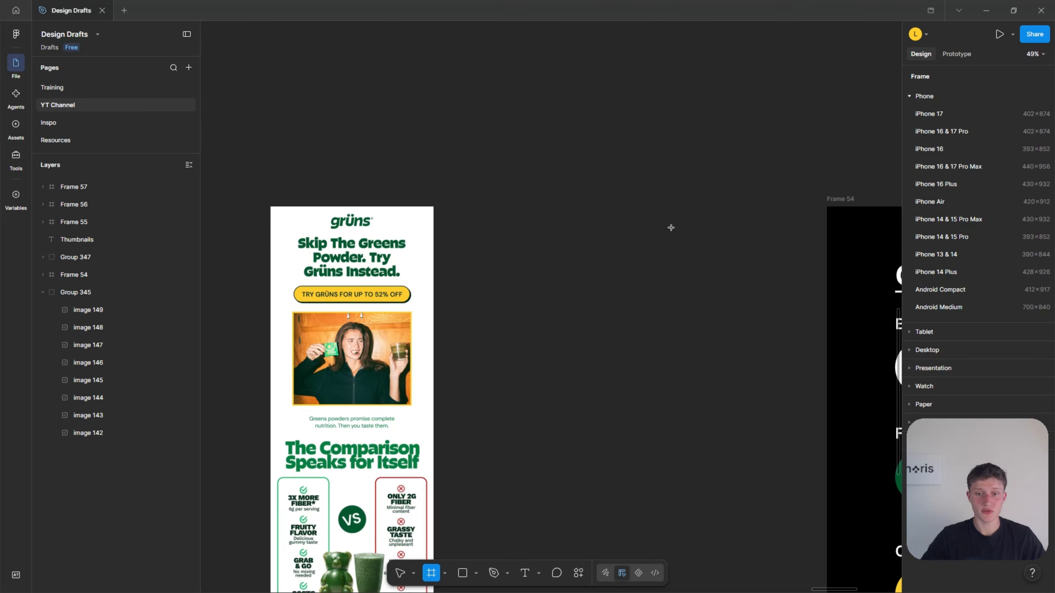
{"action": "left_click_drag", "start_coordinate": [522, 207], "coordinate": [693, 452]}
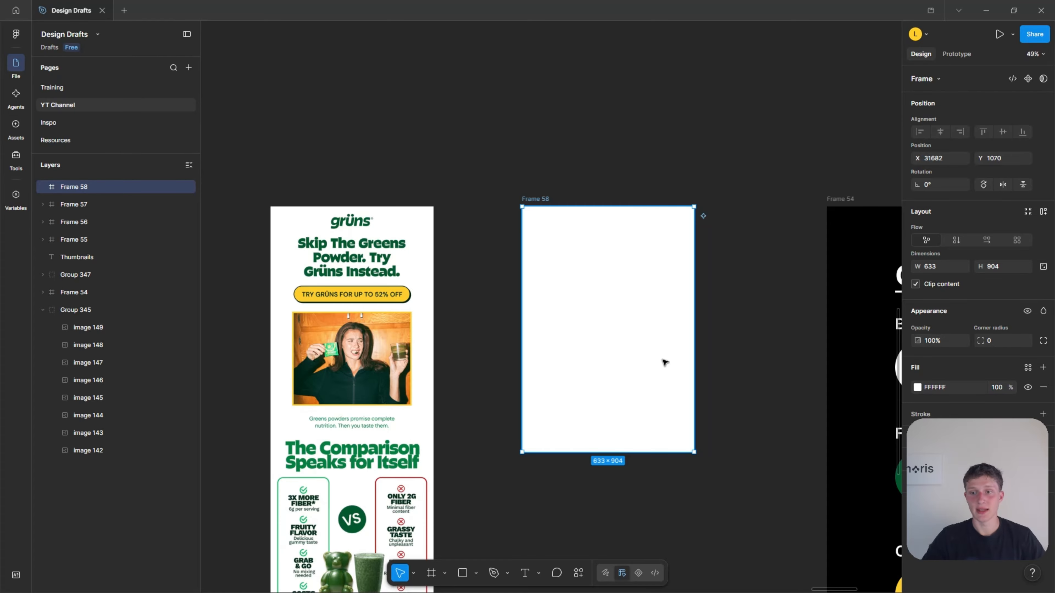
Set the new frame's width to 600 and shift it slightly toward the brand board, keeping its top aligned with the email.
{"action": "left_click", "coordinate": [936, 270]}
{"action": "type", "text": "6"}
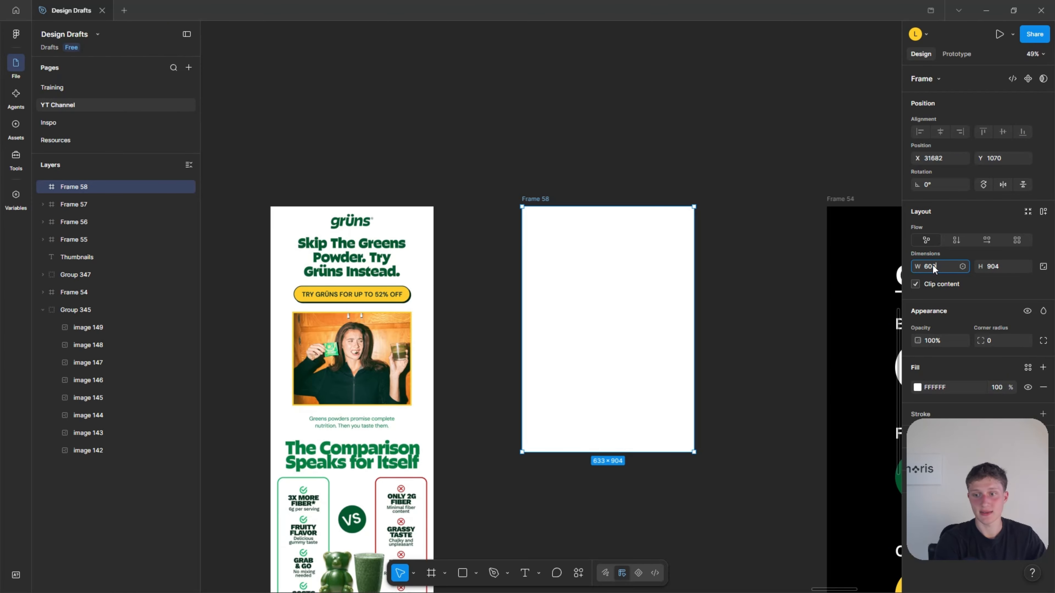
{"action": "type", "text": "00"}
{"action": "key", "text": "Return"}
{"action": "left_click", "coordinate": [727, 252]}
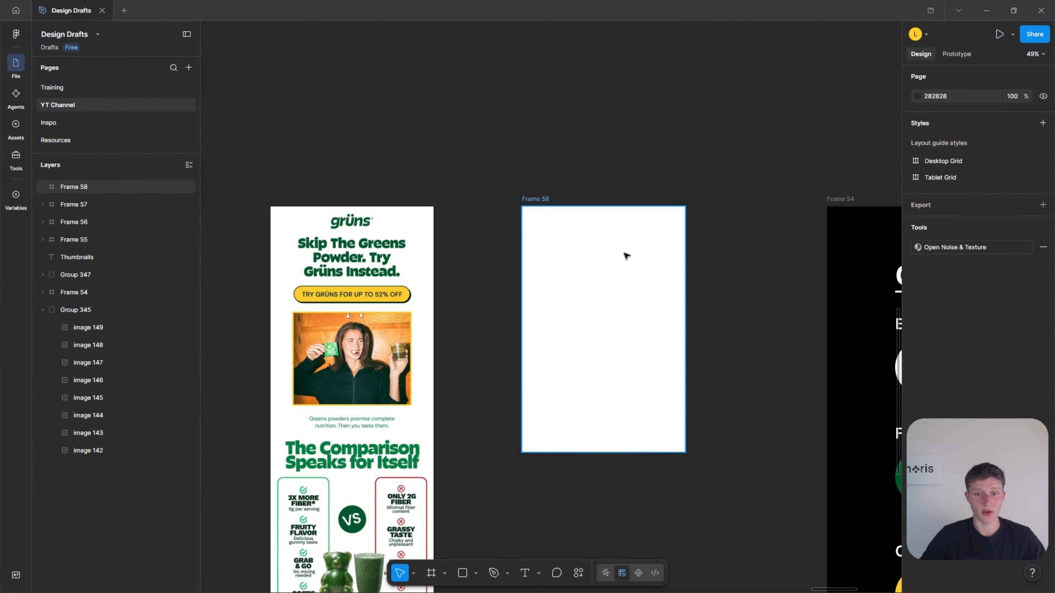
{"action": "left_click_drag", "start_coordinate": [625, 256], "coordinate": [635, 256]}
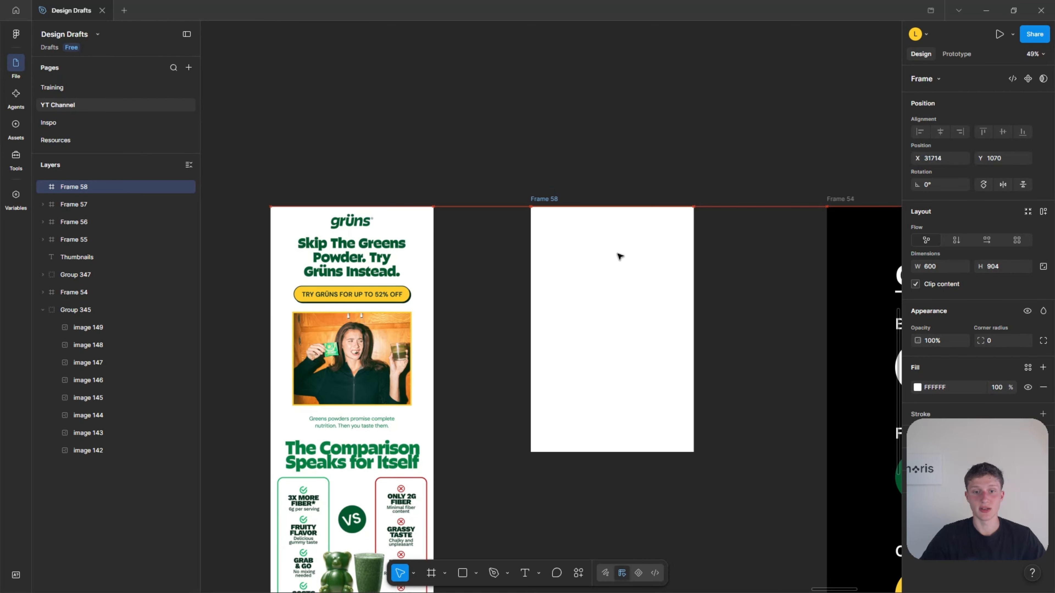
{"action": "left_click", "coordinate": [744, 256]}
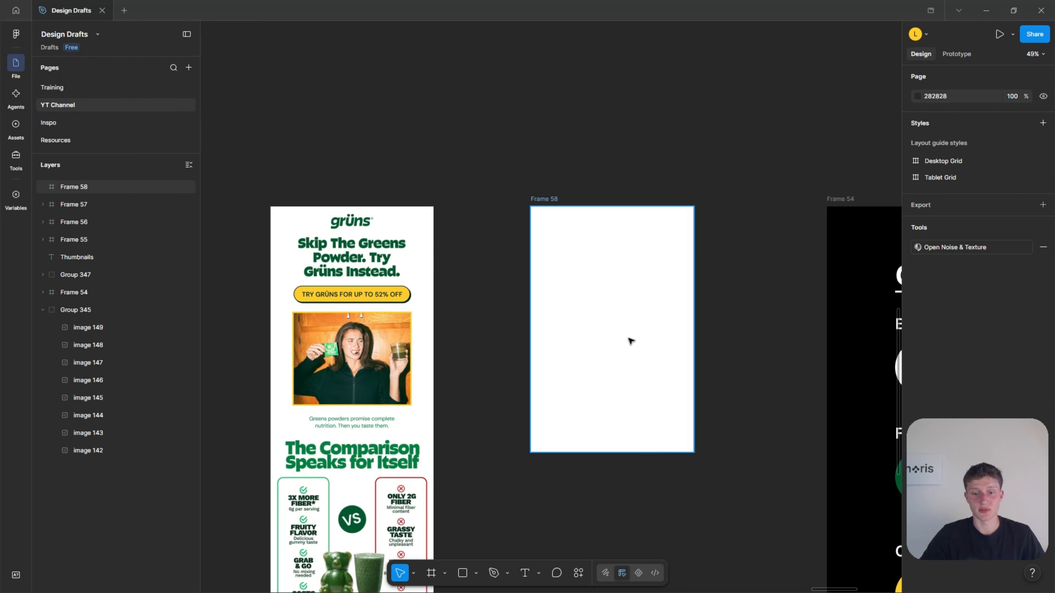
Extend the blank frame downward to a height of about 1697.
{"action": "left_click", "coordinate": [636, 350]}
{"action": "scroll", "coordinate": [625, 353], "scroll_direction": "down", "scroll_amount": 3}
{"action": "scroll", "coordinate": [606, 346], "scroll_direction": "down", "scroll_amount": 3}
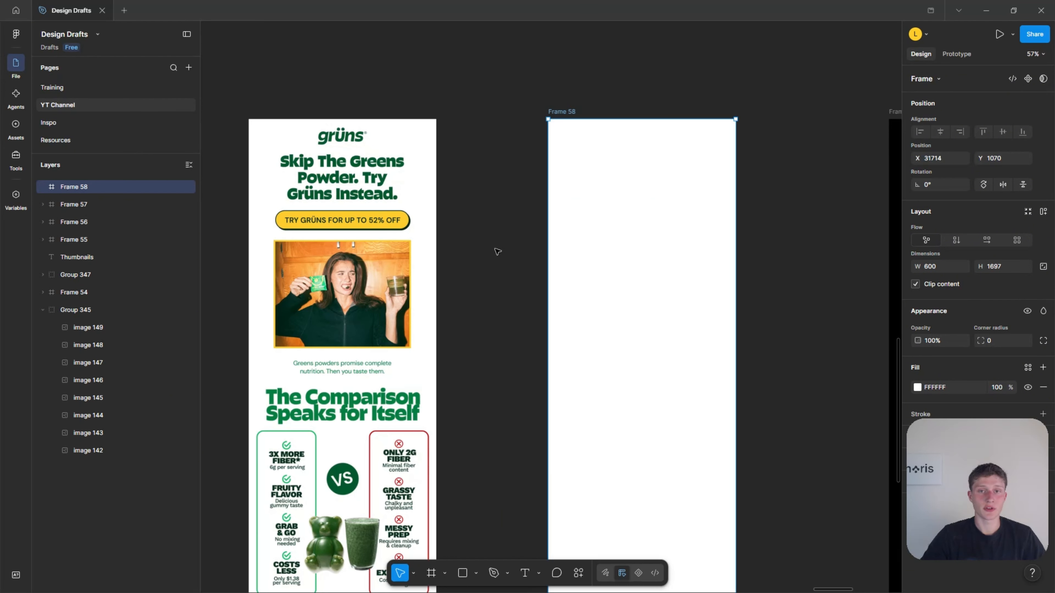
{"action": "left_click", "coordinate": [524, 266]}
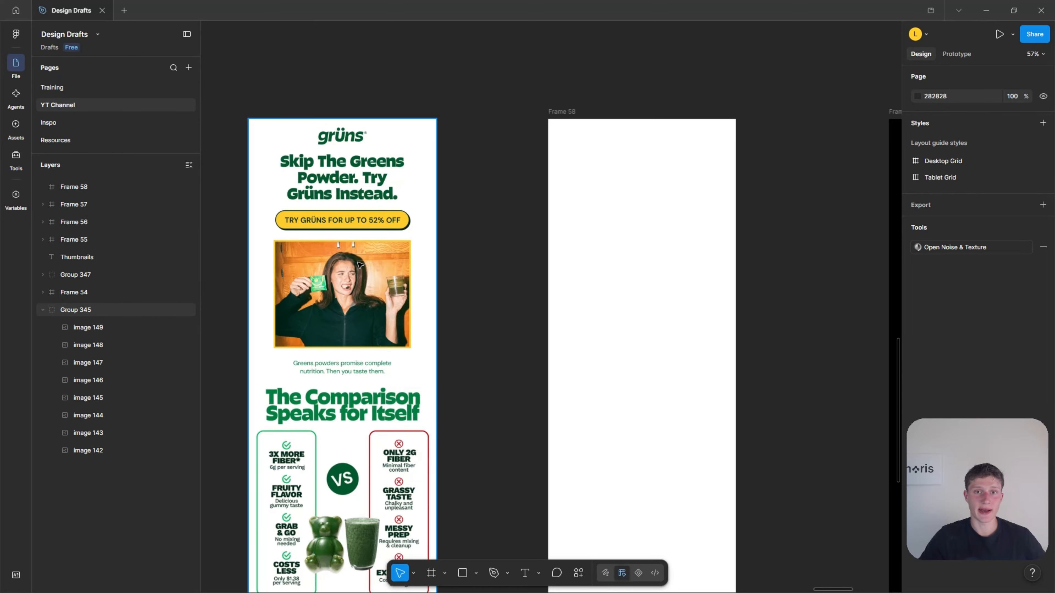
Move the reference email slightly closer to the blank frame, keeping their top edges aligned.
{"action": "left_click", "coordinate": [386, 211]}
{"action": "left_click_drag", "start_coordinate": [360, 205], "coordinate": [372, 207]}
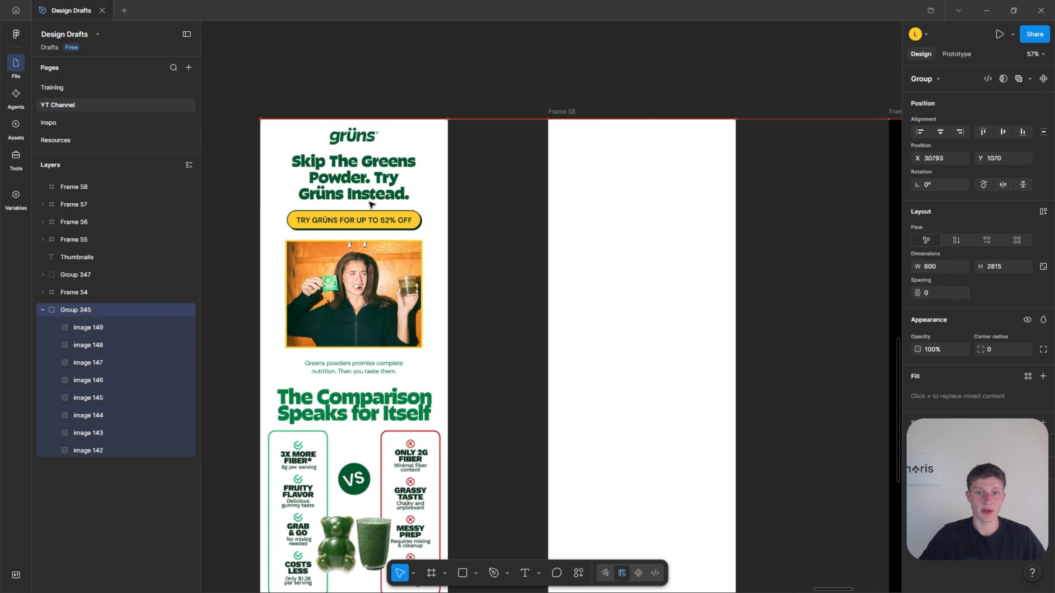
{"action": "left_click", "coordinate": [520, 299]}
Examine the reference email's opening section next to the empty frame.
{"action": "scroll", "coordinate": [519, 299], "scroll_direction": "up", "scroll_amount": 2}
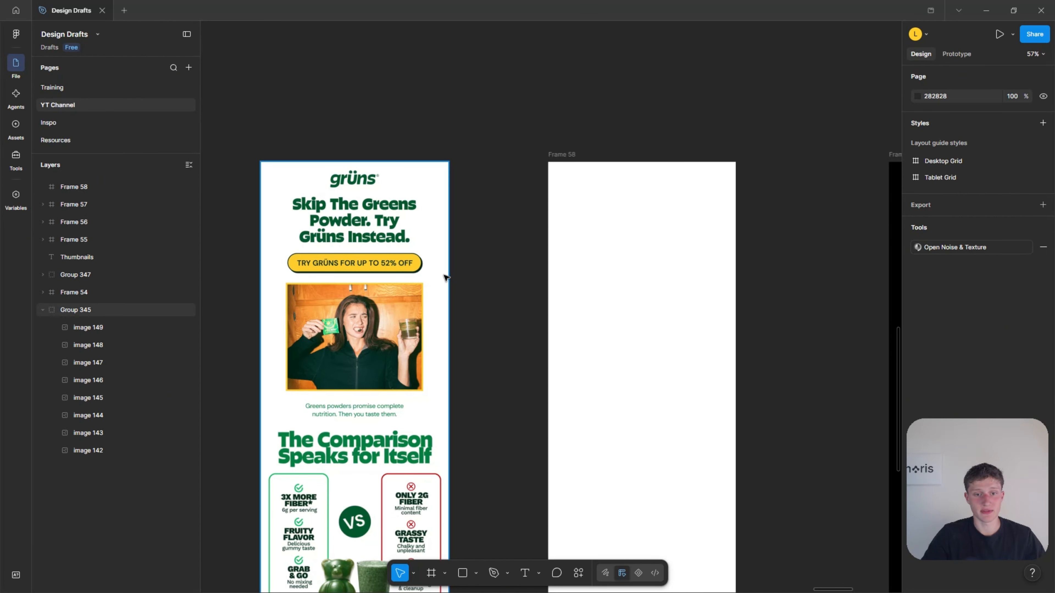
{"action": "scroll", "coordinate": [445, 276], "scroll_direction": "up", "scroll_amount": 1}
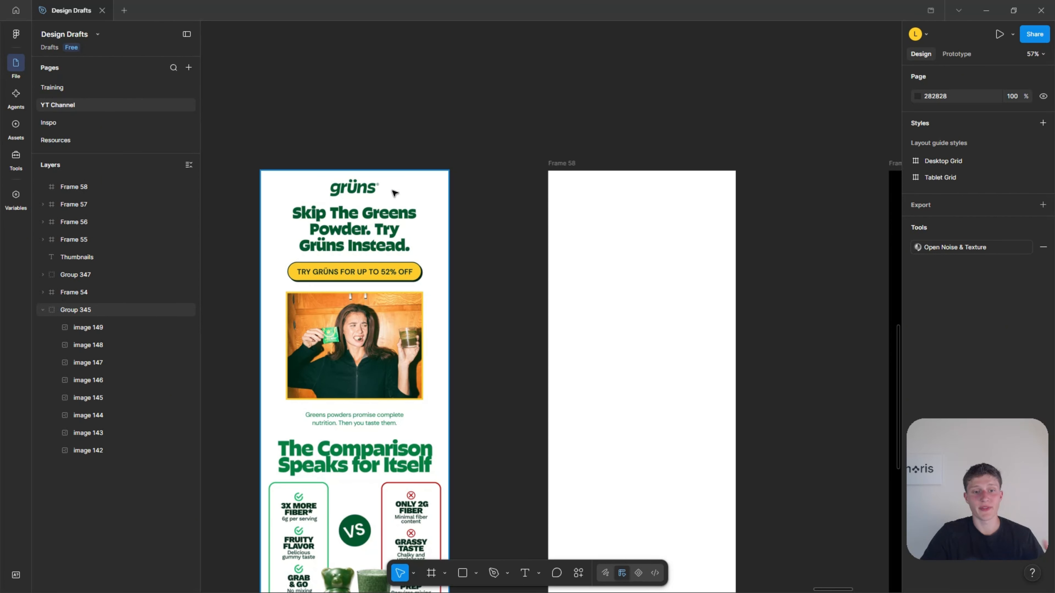
{"action": "scroll", "coordinate": [473, 293], "scroll_direction": "down", "scroll_amount": 5}
{"action": "scroll", "coordinate": [471, 289], "scroll_direction": "up", "scroll_amount": 5}
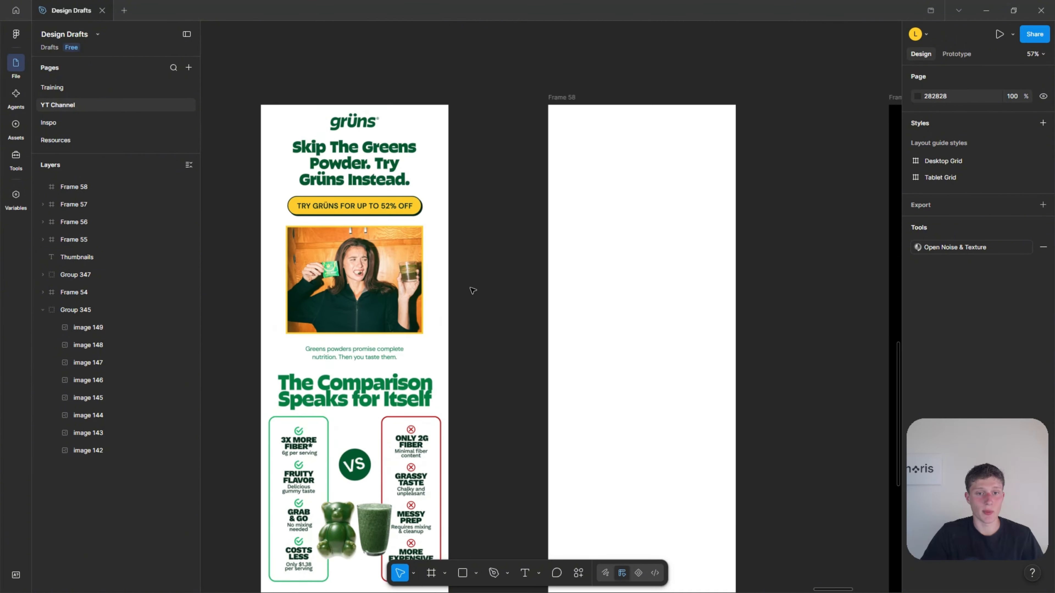
{"action": "scroll", "coordinate": [447, 260], "scroll_direction": "up", "scroll_amount": 3}
{"action": "left_click", "coordinate": [706, 255]}
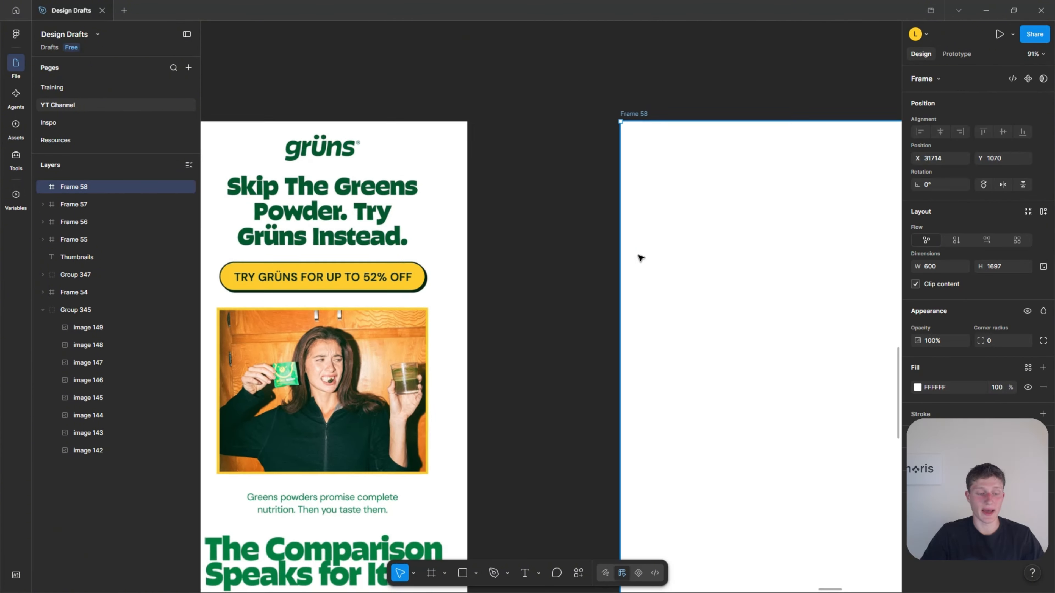
{"action": "scroll", "coordinate": [636, 258], "scroll_direction": "down", "scroll_amount": 2}
{"action": "left_click", "coordinate": [692, 107]}
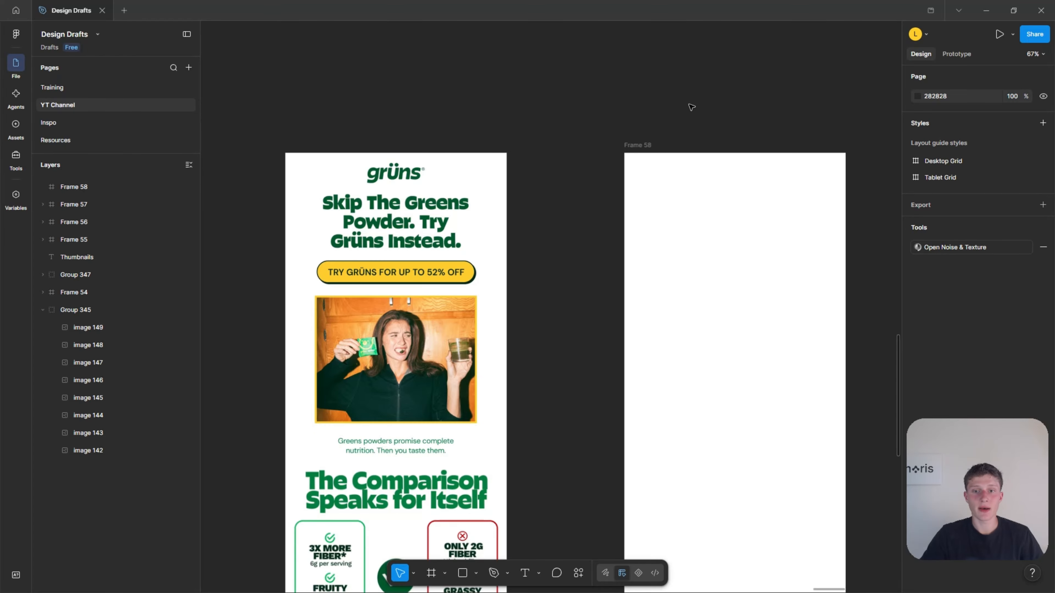
Fill the blank frame with the canvas color 282828, sampled with the eyedropper.
{"action": "left_click", "coordinate": [666, 198]}
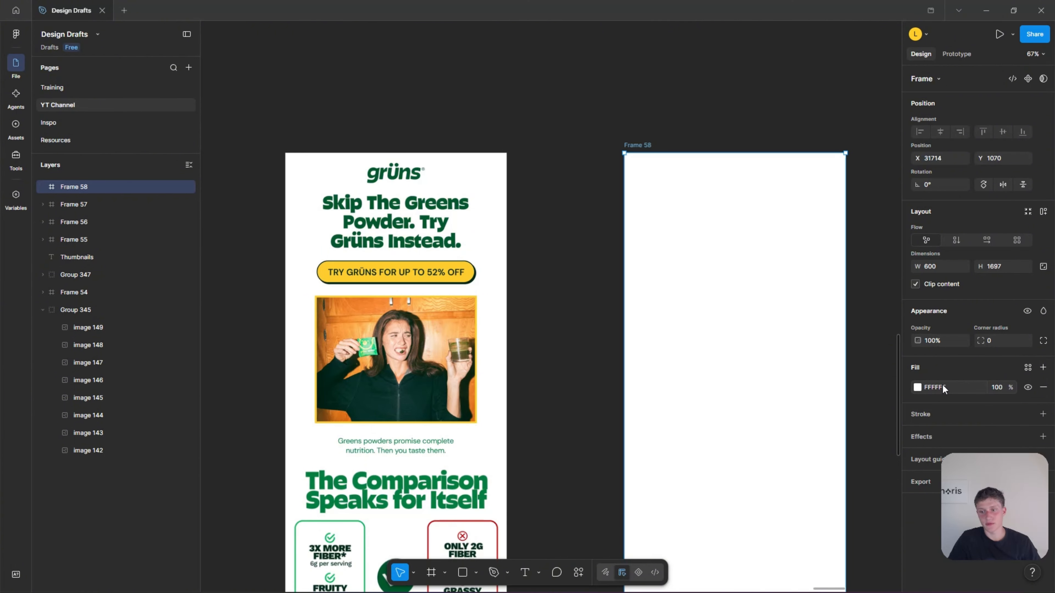
{"action": "left_click", "coordinate": [918, 389]}
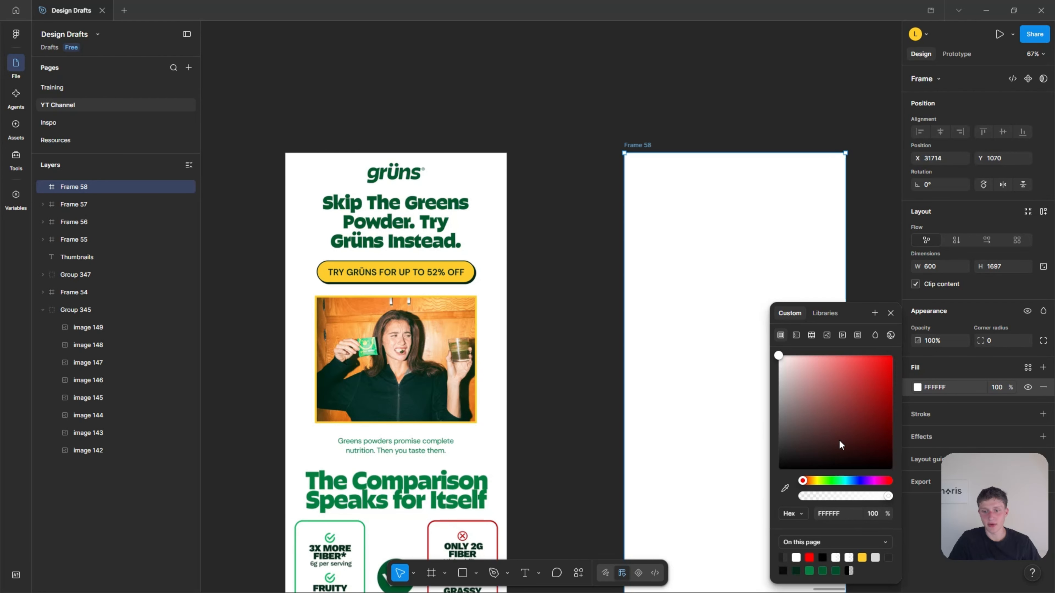
{"action": "left_click", "coordinate": [785, 488]}
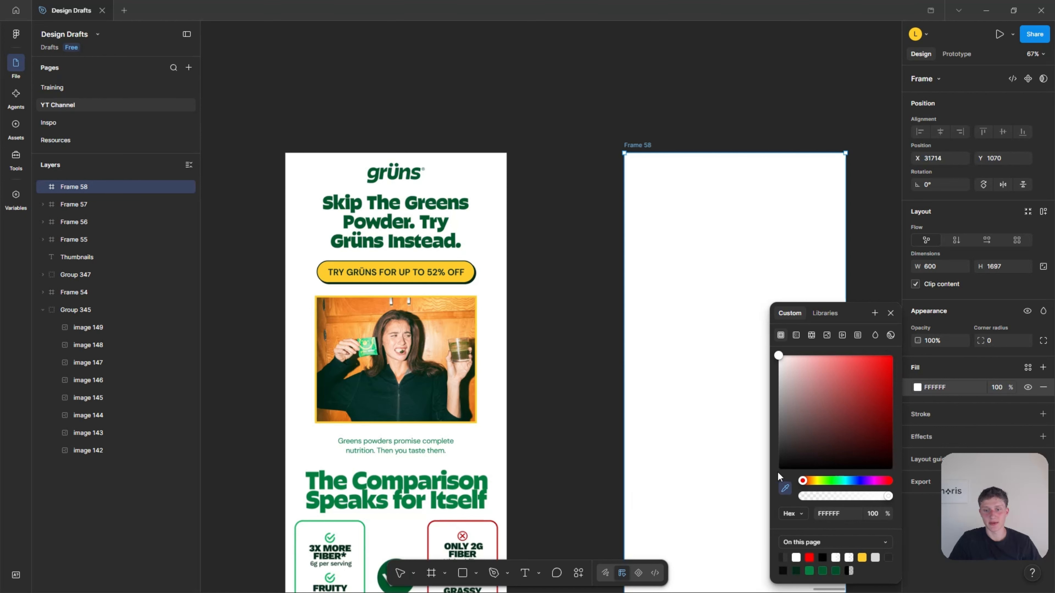
{"action": "left_click", "coordinate": [556, 90]}
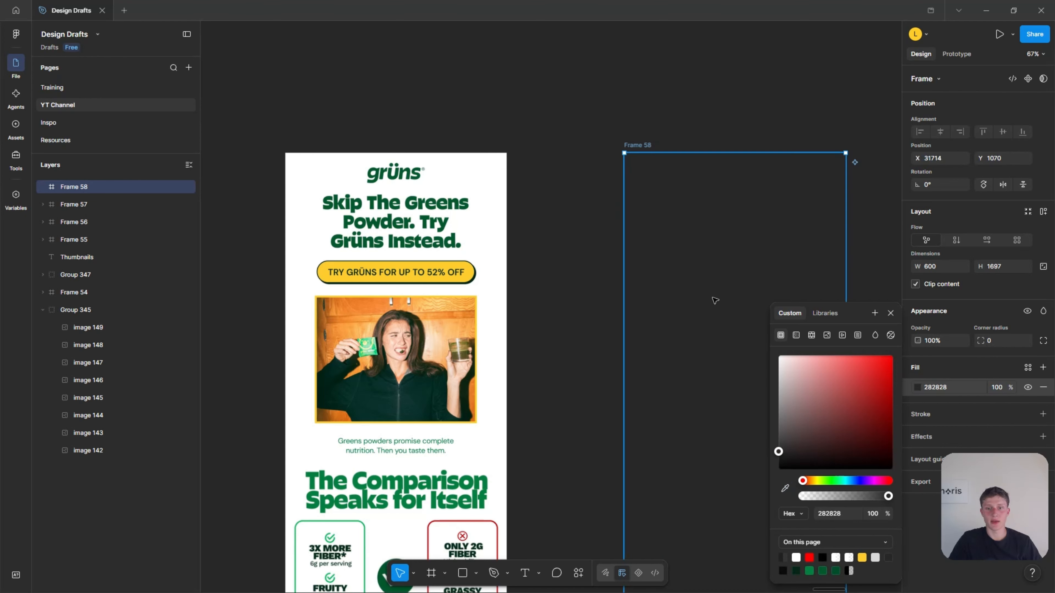
Fill the frame with white FFFFFF sampled from the reference email's background.
{"action": "left_click", "coordinate": [785, 488]}
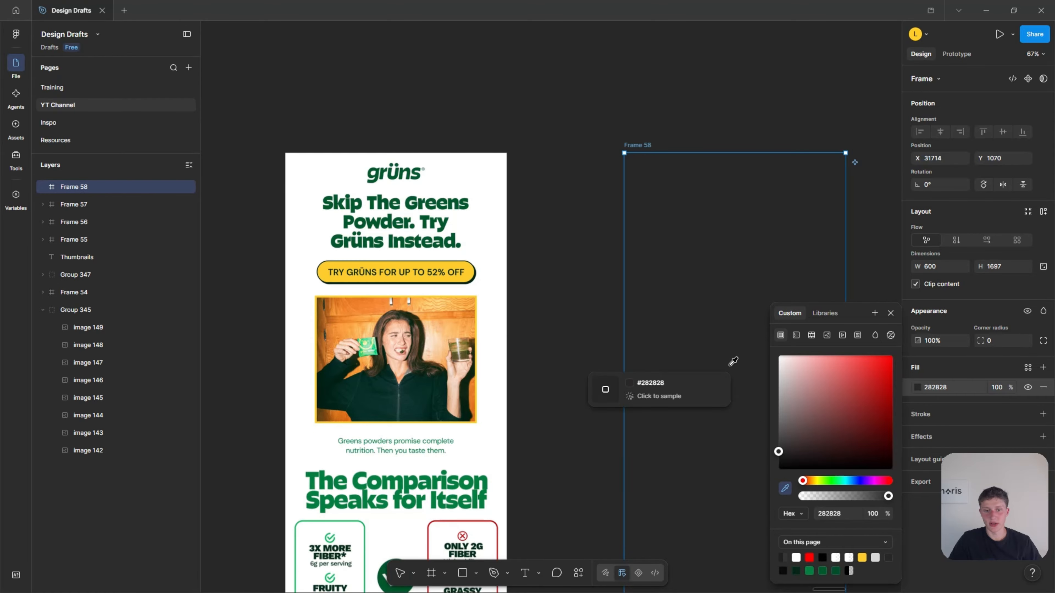
{"action": "left_click", "coordinate": [499, 275]}
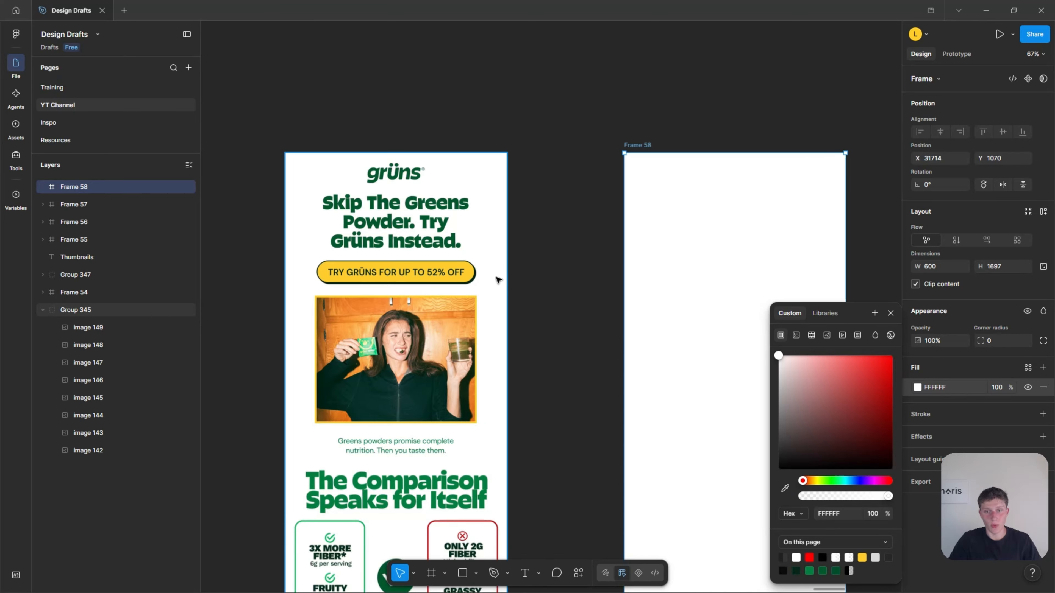
{"action": "left_click", "coordinate": [577, 235]}
Copy the green grüns logo from the Elements section of the brand board.
{"action": "scroll", "coordinate": [582, 260], "scroll_direction": "up", "scroll_amount": 1}
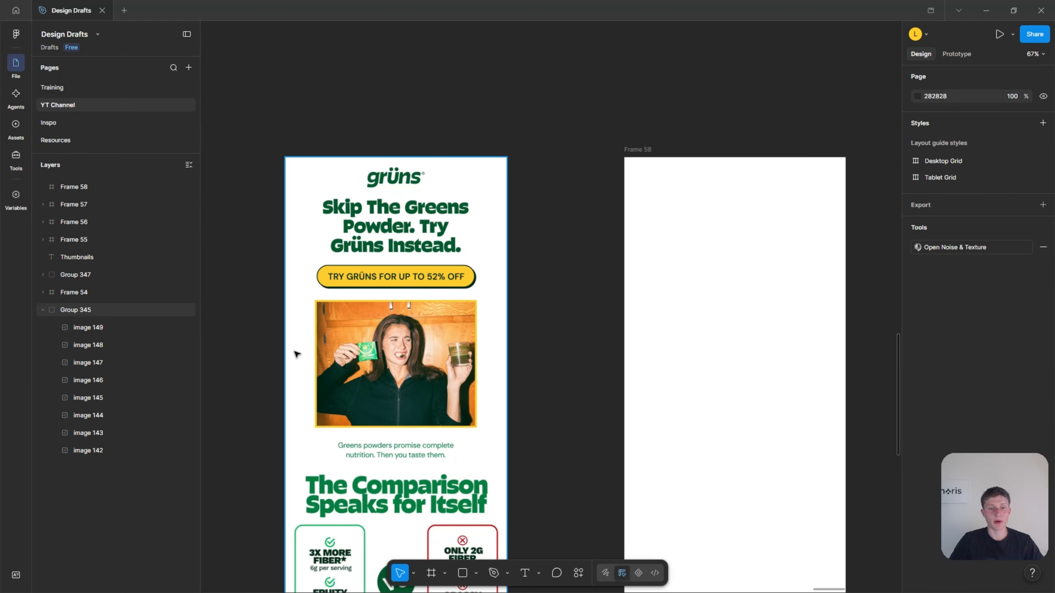
{"action": "scroll", "coordinate": [293, 354], "scroll_direction": "down", "scroll_amount": 5}
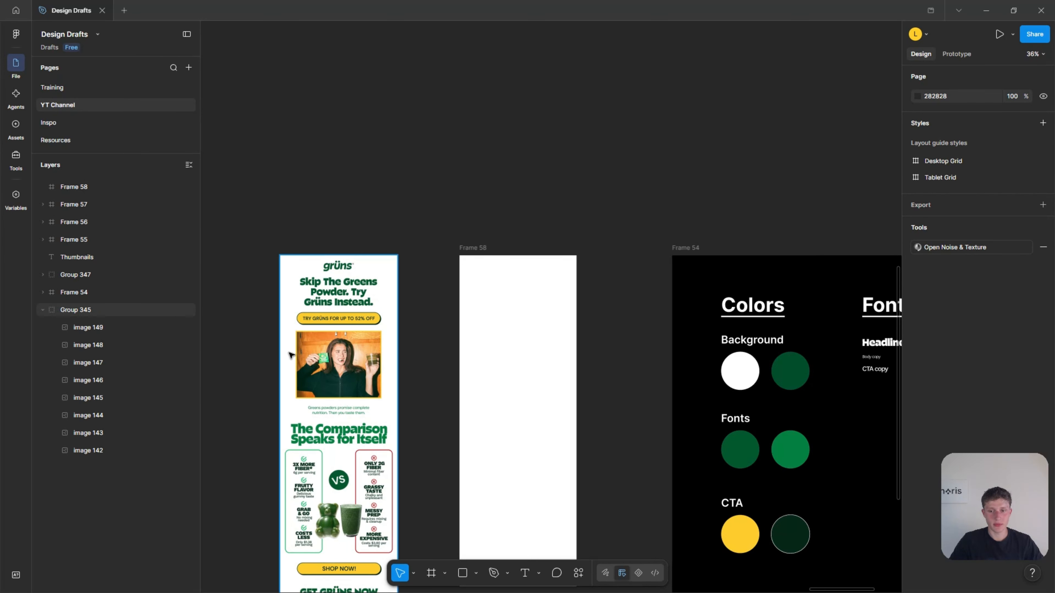
{"action": "scroll", "coordinate": [328, 347], "scroll_direction": "down", "scroll_amount": 5}
{"action": "scroll", "coordinate": [330, 343], "scroll_direction": "up", "scroll_amount": 4}
{"action": "scroll", "coordinate": [331, 343], "scroll_direction": "right", "scroll_amount": 5}
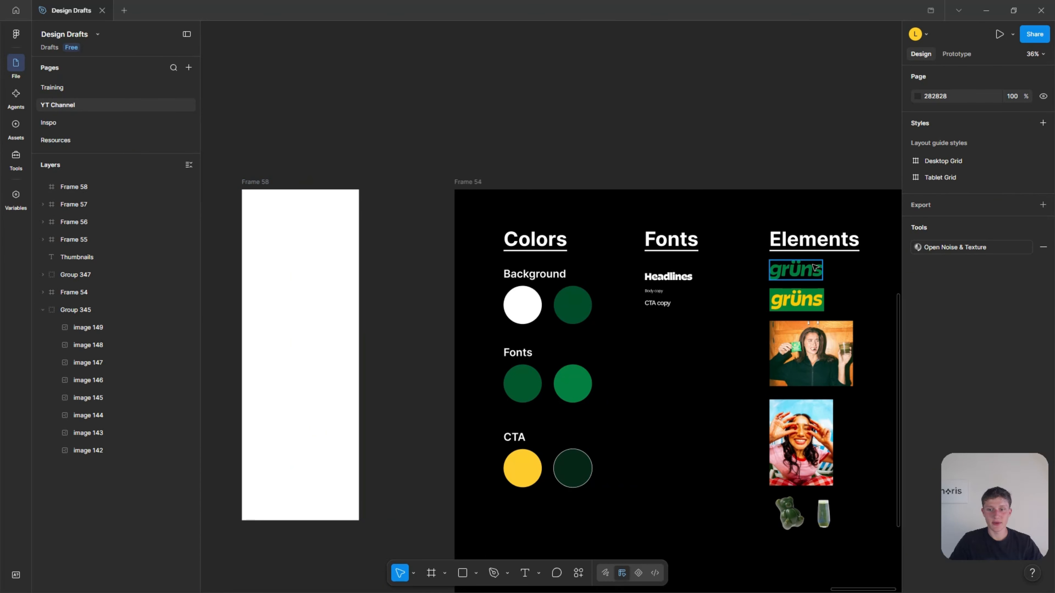
{"action": "left_click", "coordinate": [819, 268]}
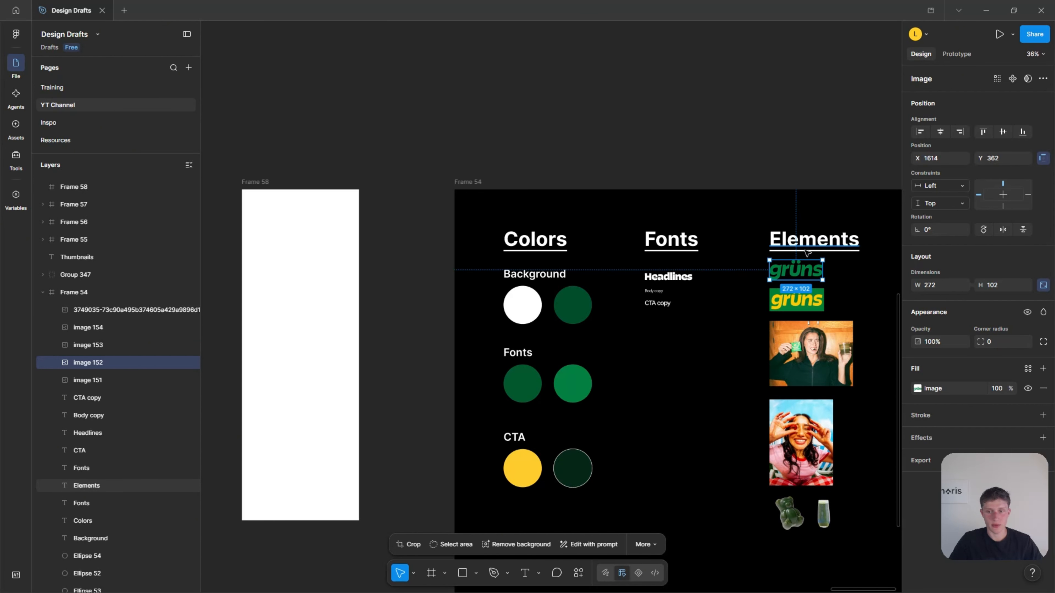
Paste the green logo into the blank frame and center it near the top at X 164, Y 33.
{"action": "scroll", "coordinate": [606, 239], "scroll_direction": "left", "scroll_amount": 3}
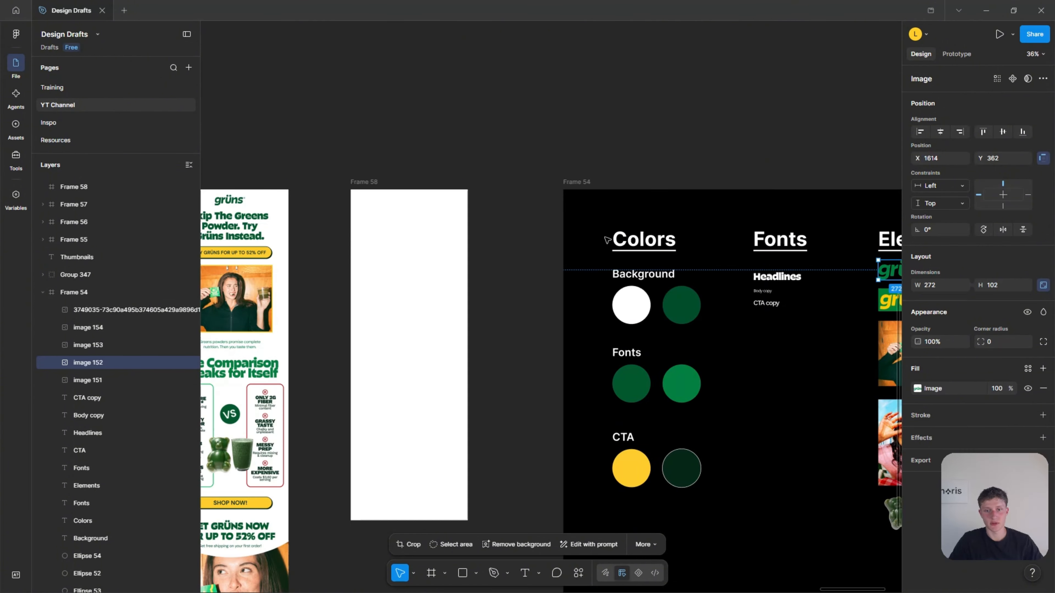
{"action": "scroll", "coordinate": [608, 240], "scroll_direction": "left", "scroll_amount": 2}
{"action": "left_click", "coordinate": [409, 251]}
{"action": "scroll", "coordinate": [416, 237], "scroll_direction": "up", "scroll_amount": 5}
{"action": "key", "text": "ctrl+v"}
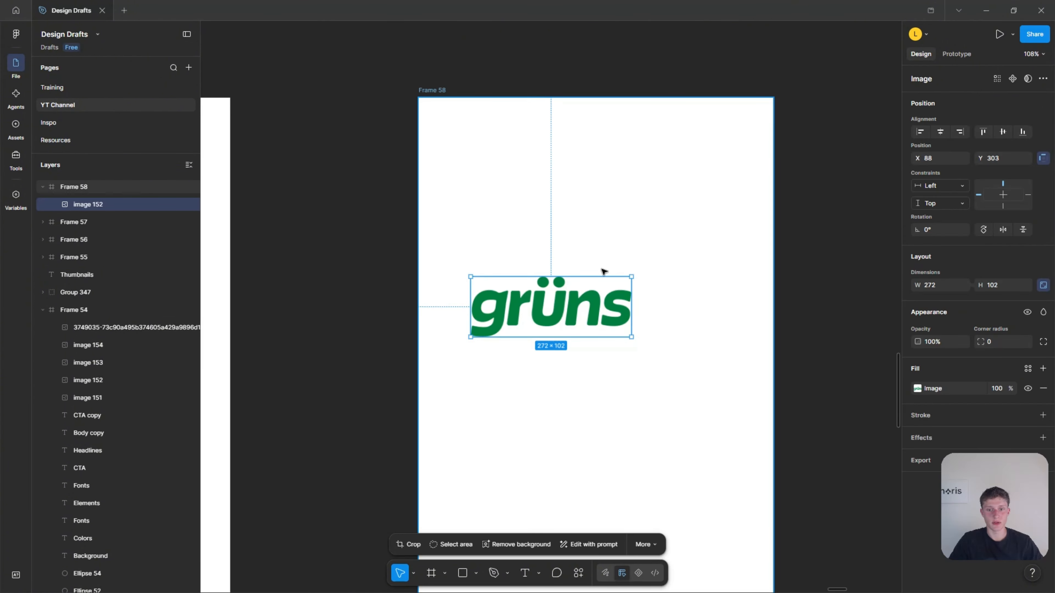
{"action": "scroll", "coordinate": [664, 271], "scroll_direction": "down", "scroll_amount": 5}
{"action": "left_click_drag", "start_coordinate": [584, 300], "coordinate": [601, 200]}
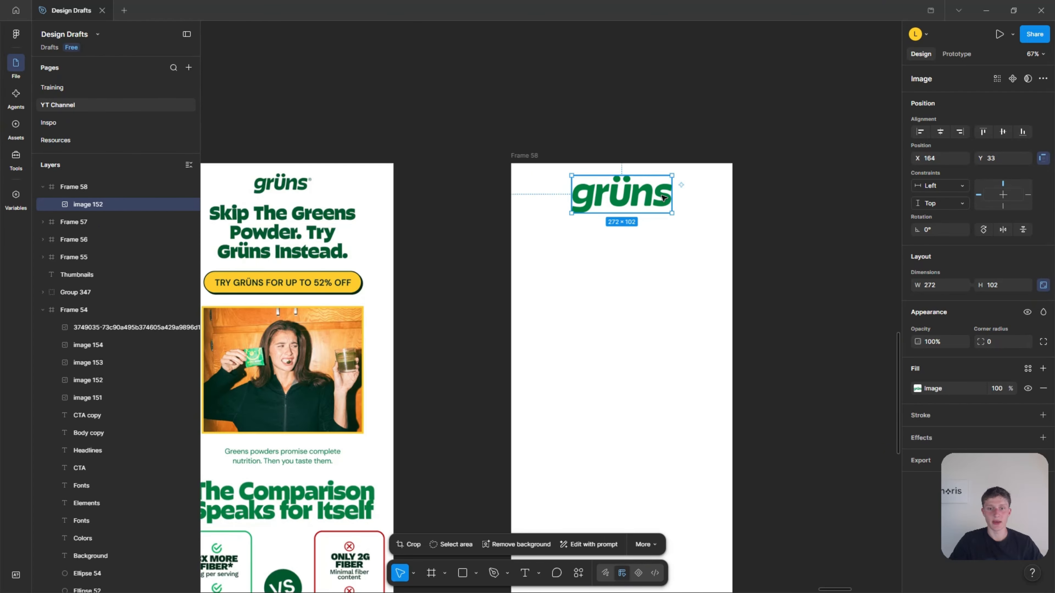
Move the new frame closer to the reference email, to X 31461, keeping the tops aligned.
{"action": "scroll", "coordinate": [540, 194], "scroll_direction": "left", "scroll_amount": 2}
{"action": "scroll", "coordinate": [325, 118], "scroll_direction": "up", "scroll_amount": 3}
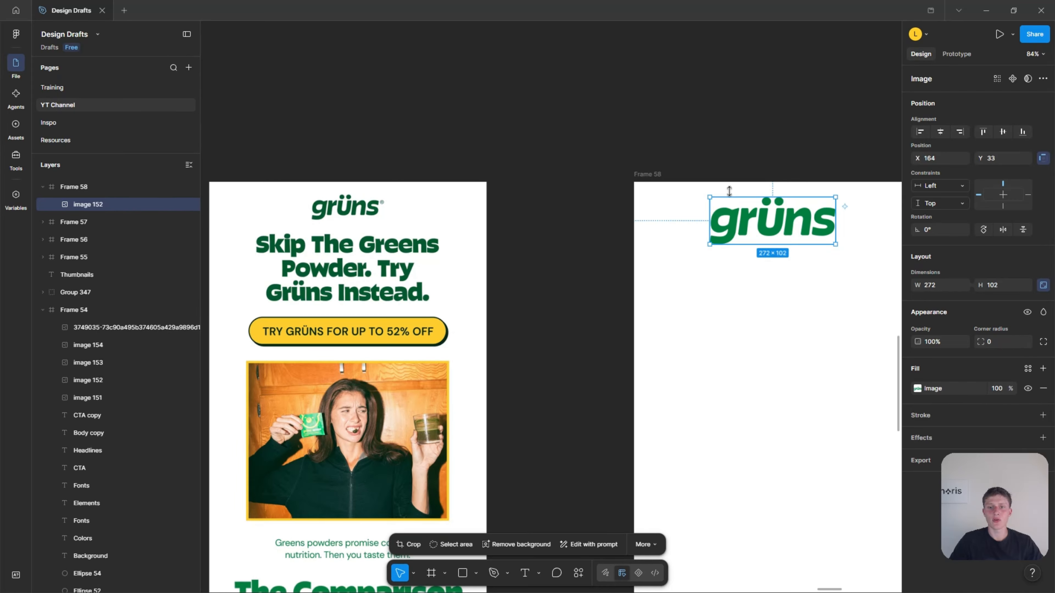
{"action": "left_click", "coordinate": [766, 273]}
{"action": "left_click_drag", "start_coordinate": [766, 272], "coordinate": [654, 270]}
{"action": "scroll", "coordinate": [524, 233], "scroll_direction": "up", "scroll_amount": 2}
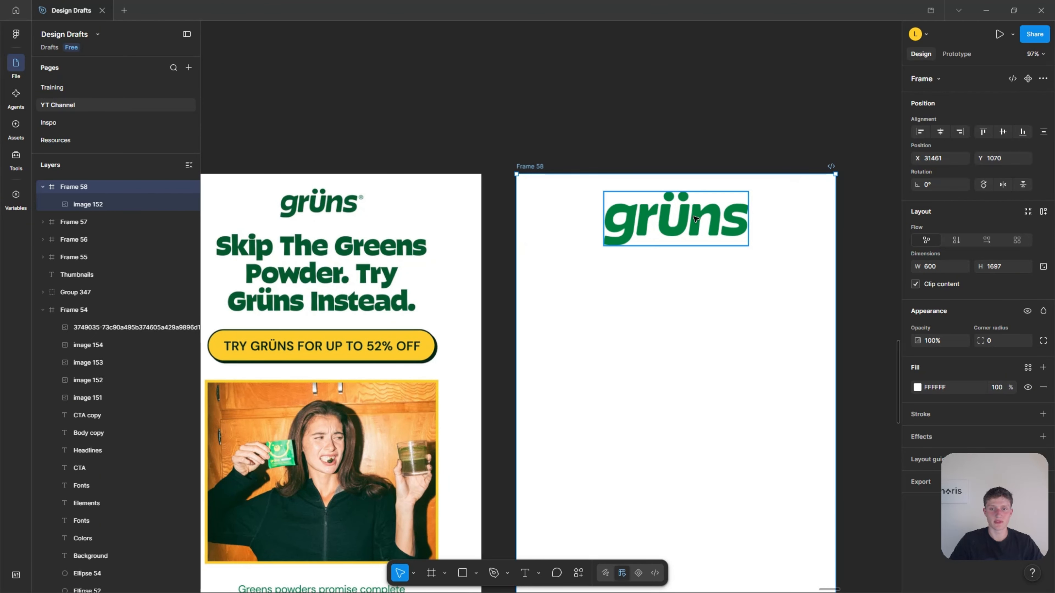
Shrink the logo proportionally to about 142 × 54, centered near the frame's top at X 229, Y 29.
{"action": "left_click", "coordinate": [696, 219]}
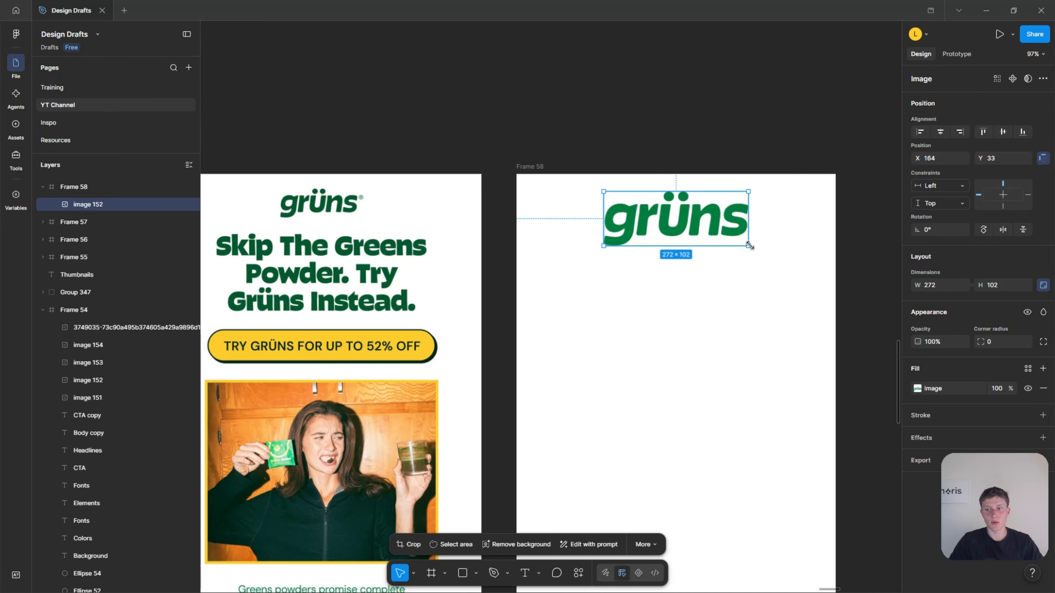
{"action": "left_click_drag", "start_coordinate": [750, 246], "coordinate": [691, 211]}
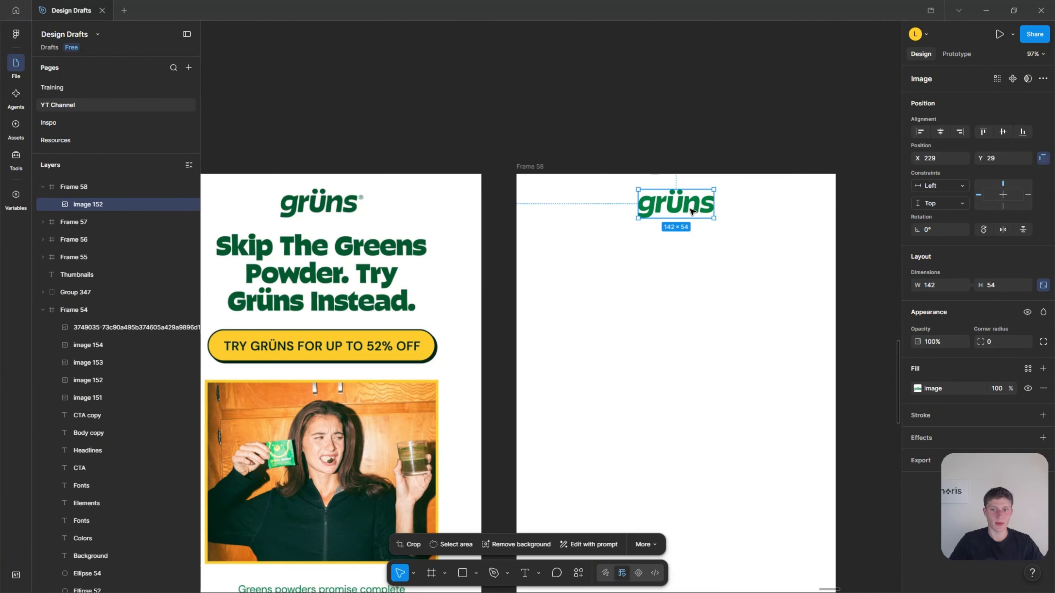
Copy the Headlines text sample from the Fonts section of the brand board.
{"action": "left_click", "coordinate": [748, 112]}
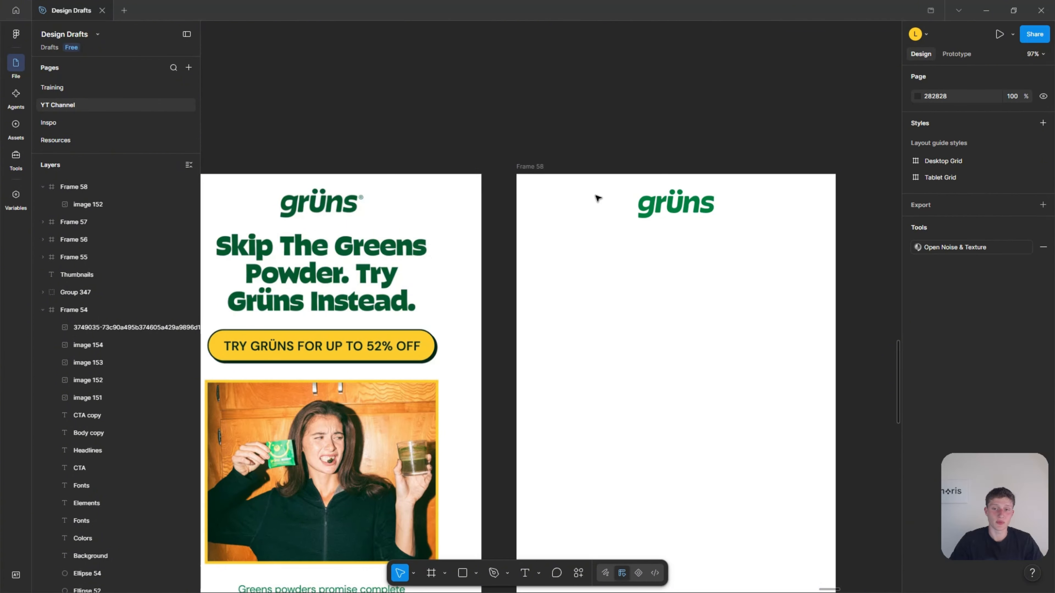
{"action": "scroll", "coordinate": [521, 220], "scroll_direction": "down", "scroll_amount": 3}
{"action": "scroll", "coordinate": [411, 245], "scroll_direction": "down", "scroll_amount": 10}
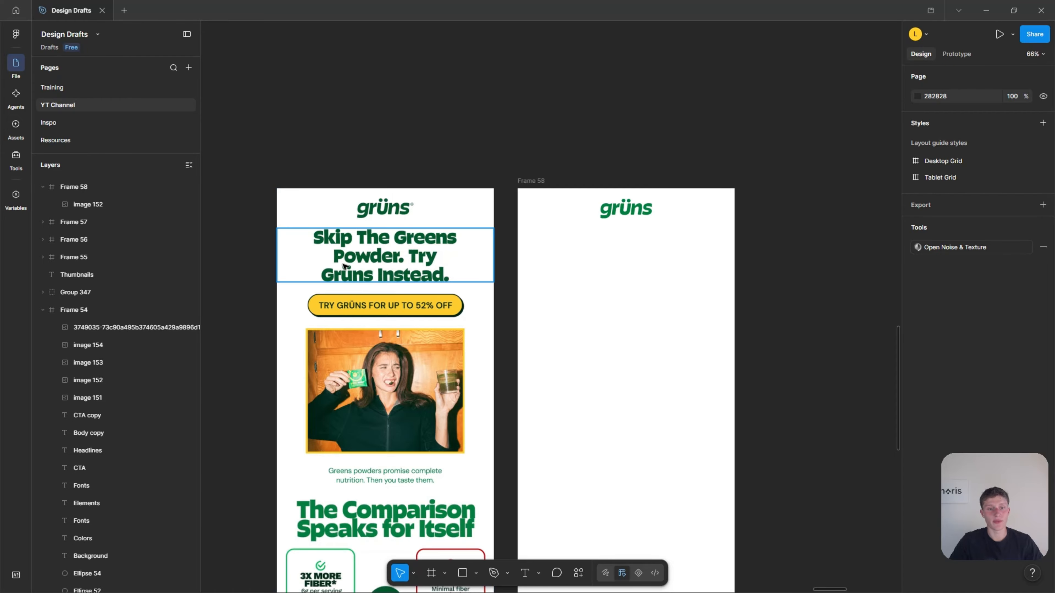
{"action": "scroll", "coordinate": [872, 321], "scroll_direction": "up", "scroll_amount": 6}
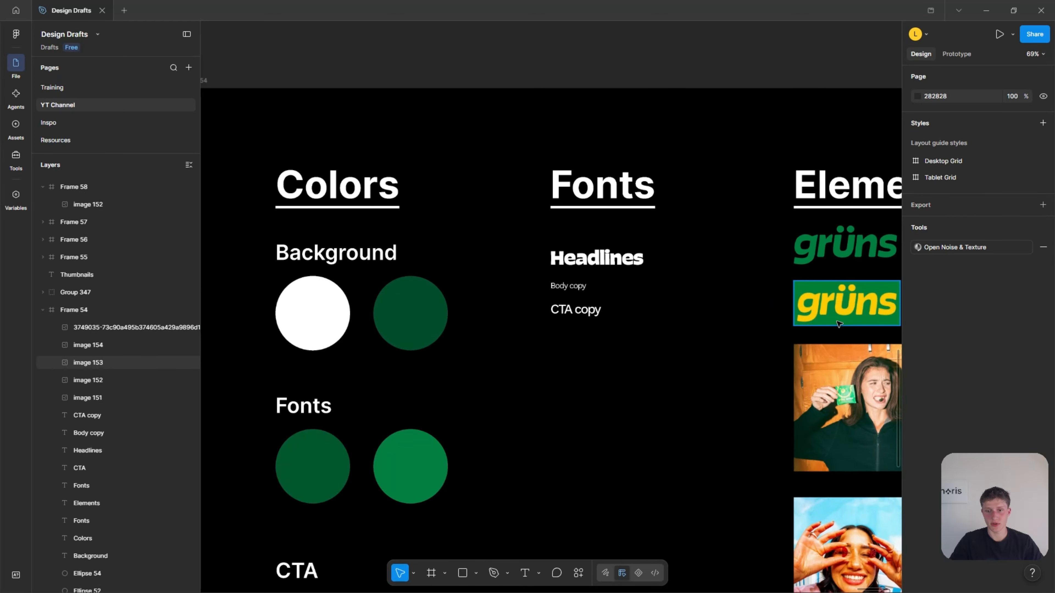
{"action": "left_click", "coordinate": [606, 257]}
{"action": "scroll", "coordinate": [578, 246], "scroll_direction": "down", "scroll_amount": 8}
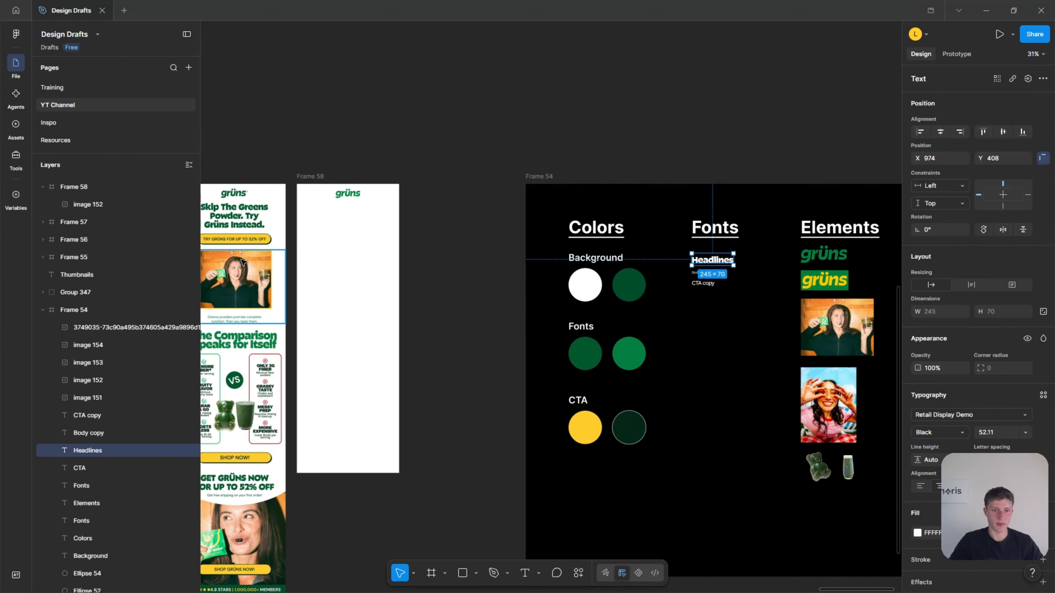
{"action": "scroll", "coordinate": [615, 246], "scroll_direction": "up", "scroll_amount": 5}
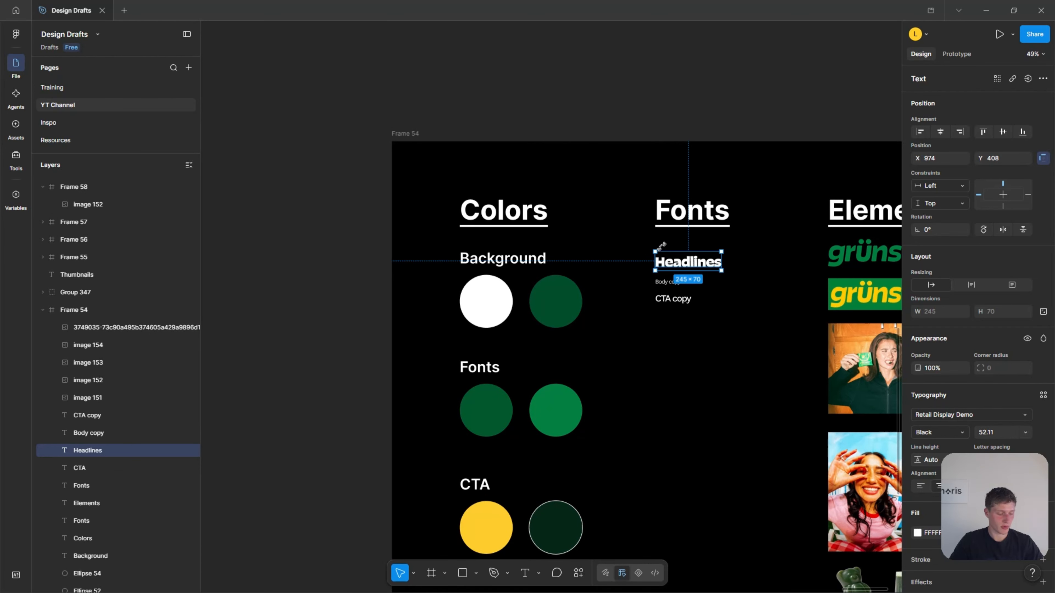
{"action": "scroll", "coordinate": [699, 252], "scroll_direction": "up", "scroll_amount": 8}
{"action": "scroll", "coordinate": [740, 251], "scroll_direction": "down", "scroll_amount": 10}
{"action": "scroll", "coordinate": [623, 249], "scroll_direction": "left", "scroll_amount": 5}
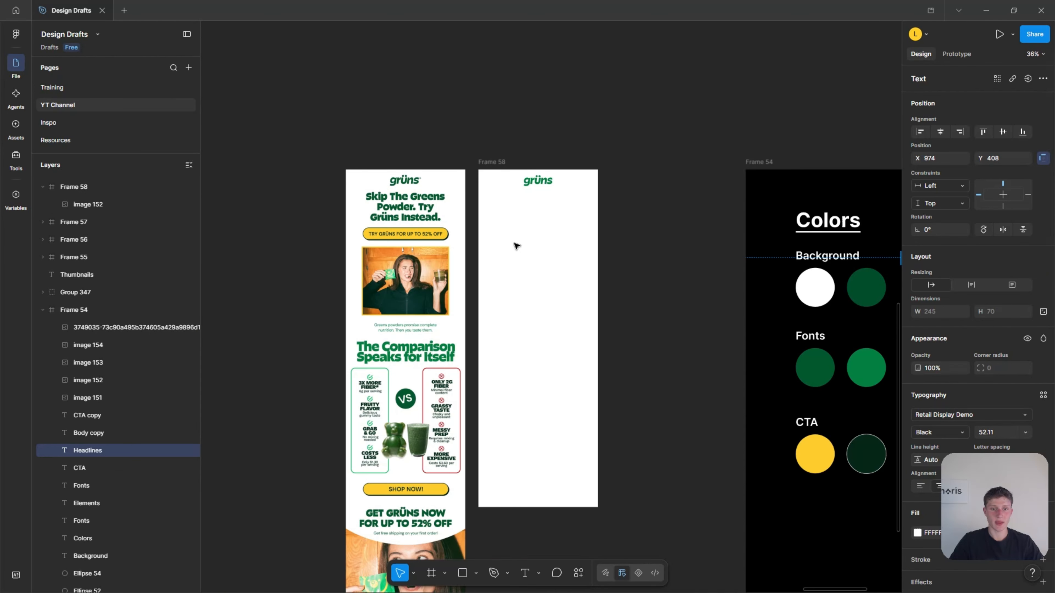
Paste the headline text into the new email frame and center it below the logo at X 177, Y 187.
{"action": "scroll", "coordinate": [541, 179], "scroll_direction": "up", "scroll_amount": 7}
{"action": "left_click", "coordinate": [438, 245]}
{"action": "key", "text": "ctrl+v"}
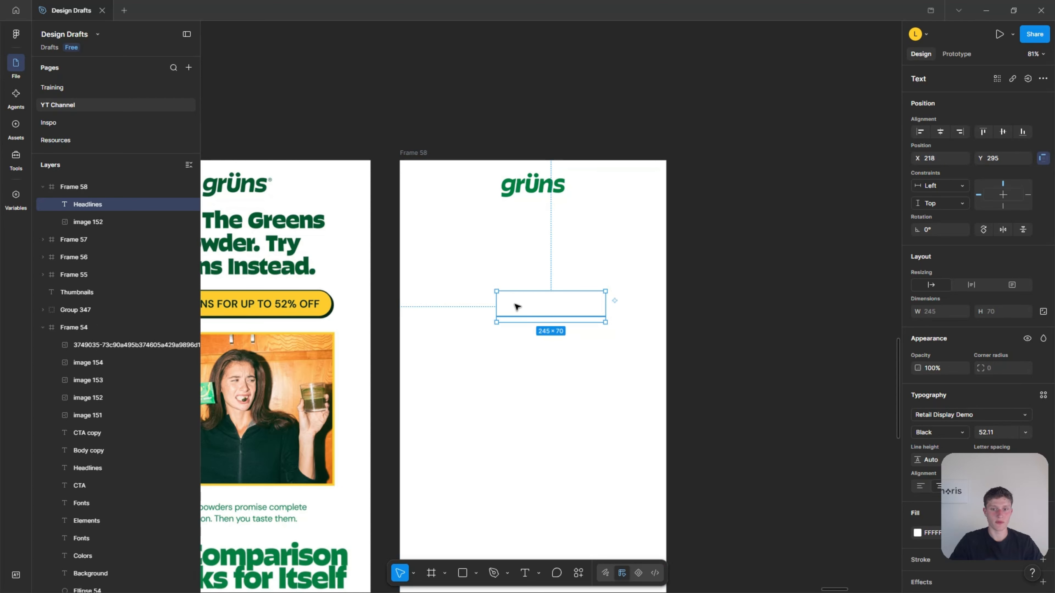
{"action": "left_click_drag", "start_coordinate": [535, 296], "coordinate": [536, 263]}
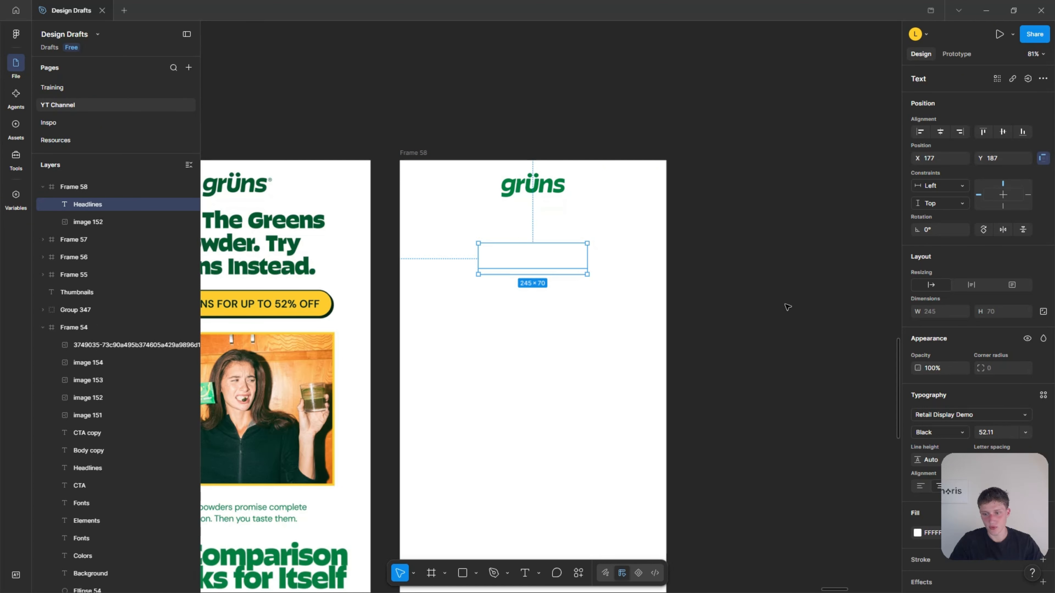
{"action": "scroll", "coordinate": [532, 286], "scroll_direction": "left", "scroll_amount": 1}
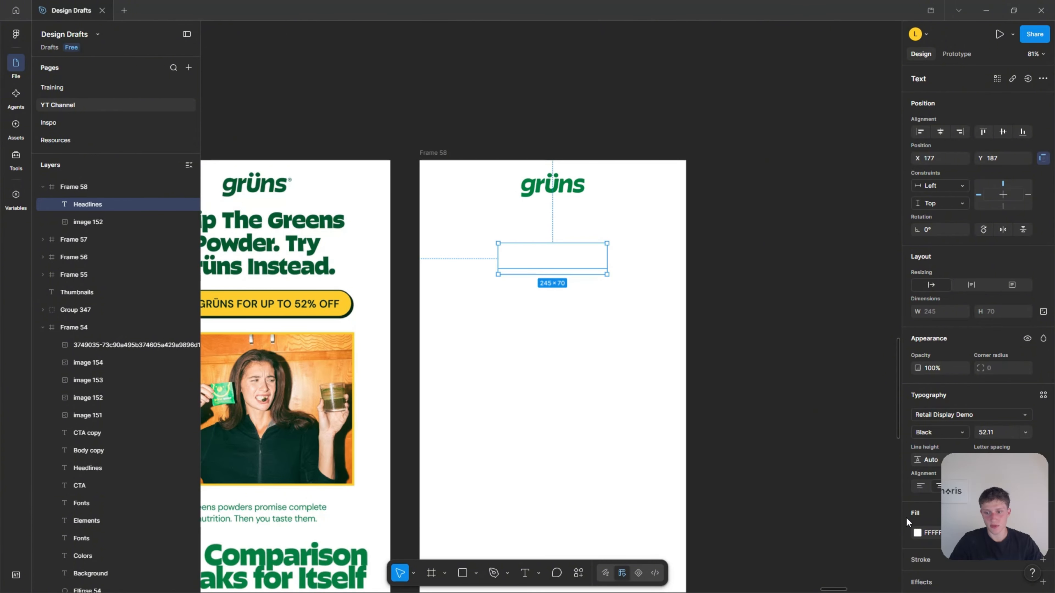
Recolor the pasted headline dark green 03582E by sampling the color from the reference email's headline.
{"action": "left_click", "coordinate": [918, 532]}
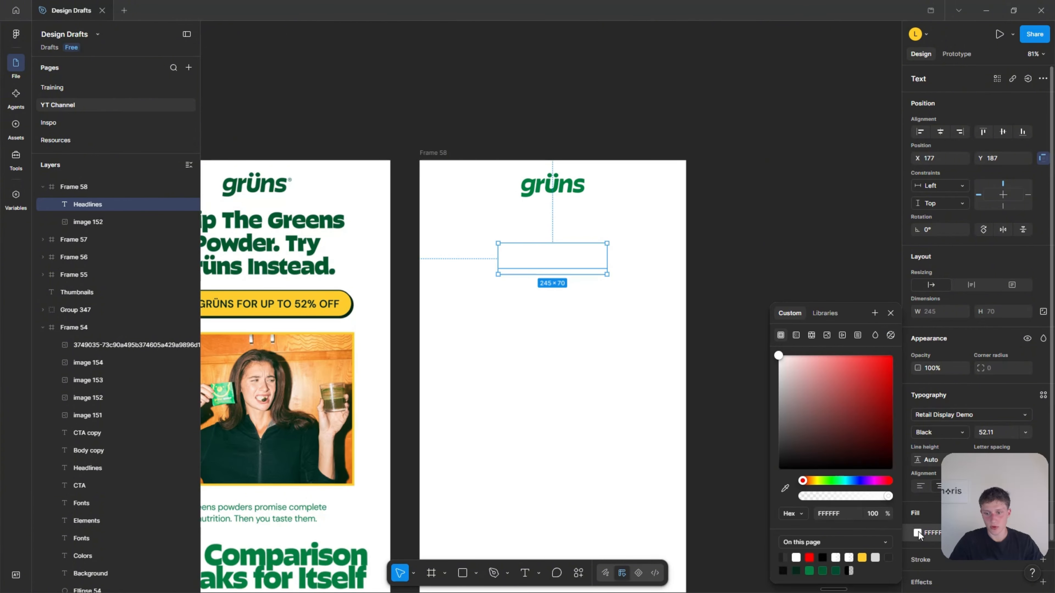
{"action": "left_click", "coordinate": [785, 490]}
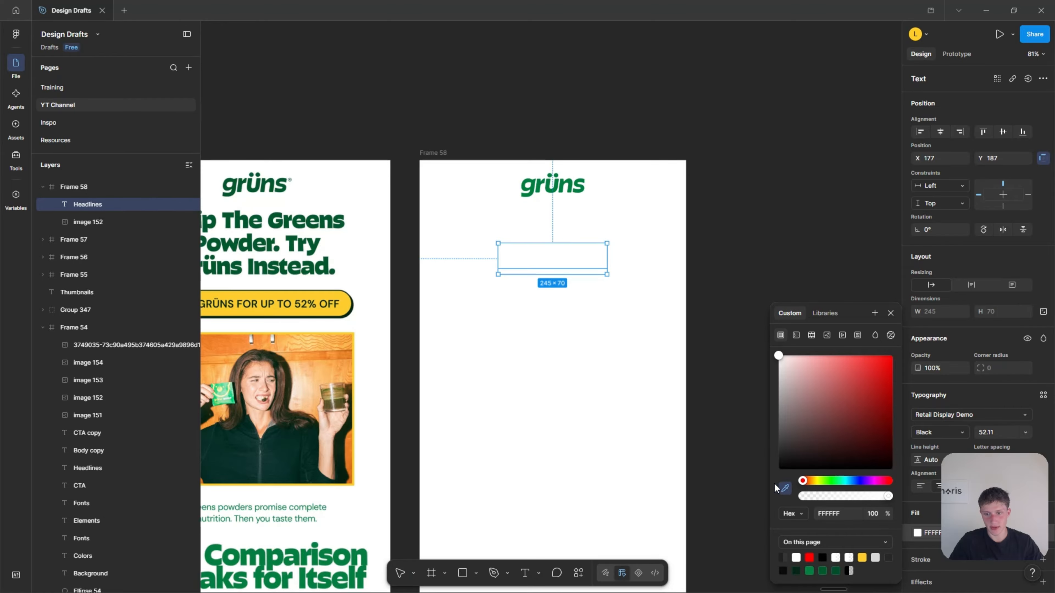
{"action": "scroll", "coordinate": [558, 419], "scroll_direction": "down", "scroll_amount": 3}
{"action": "scroll", "coordinate": [623, 409], "scroll_direction": "right", "scroll_amount": 8}
{"action": "scroll", "coordinate": [701, 407], "scroll_direction": "down", "scroll_amount": 1}
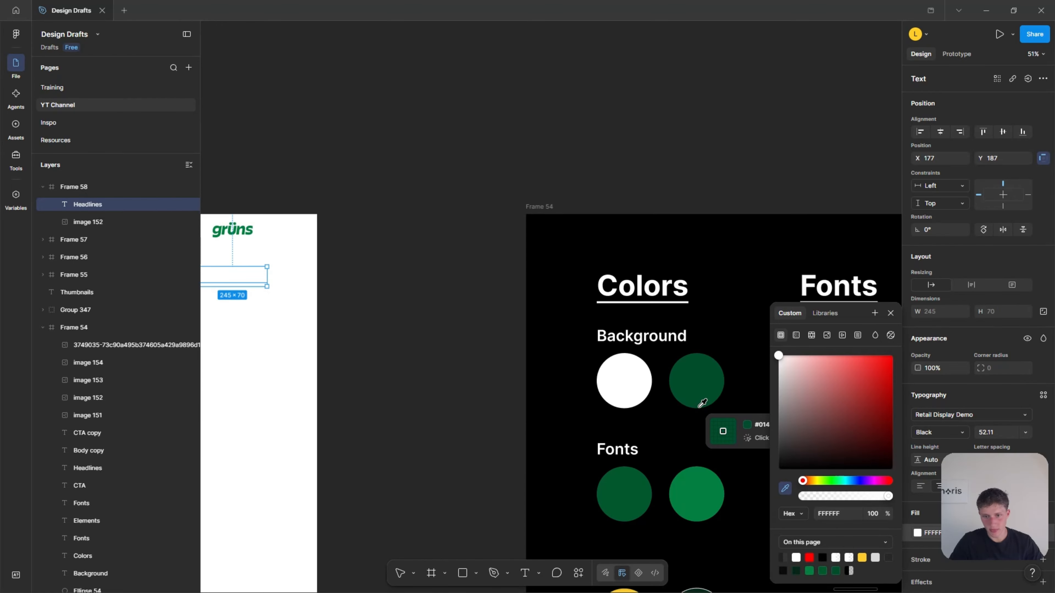
{"action": "scroll", "coordinate": [702, 404], "scroll_direction": "down", "scroll_amount": 2}
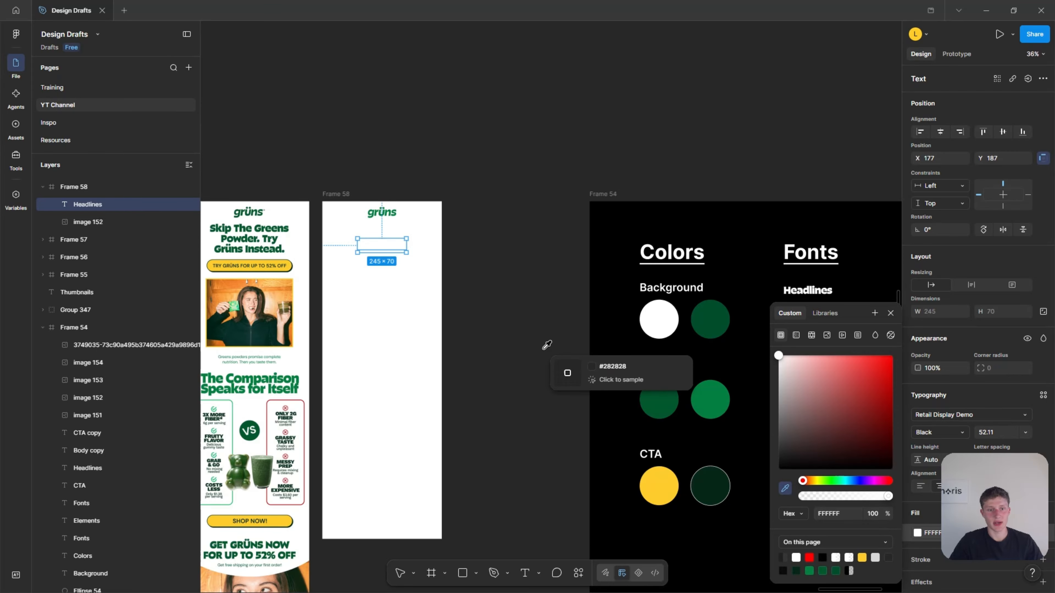
{"action": "left_click", "coordinate": [257, 244]}
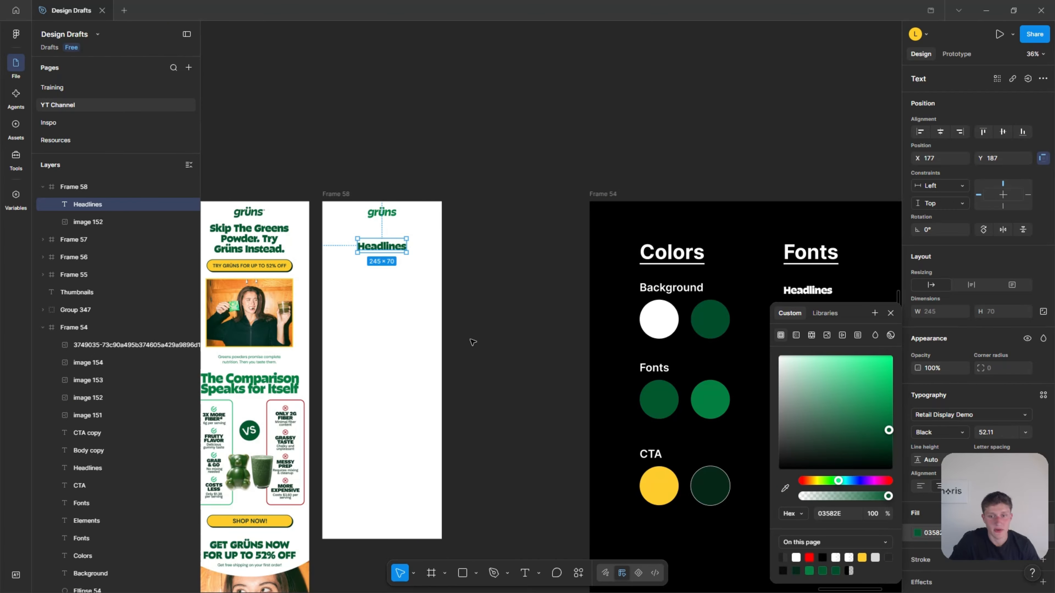
{"action": "left_click", "coordinate": [446, 271]}
Replace the placeholder headline text with "Skip The Greens Powder. Try Grüns Instead.".
{"action": "scroll", "coordinate": [299, 215], "scroll_direction": "up", "scroll_amount": 5}
{"action": "scroll", "coordinate": [370, 232], "scroll_direction": "left", "scroll_amount": 1}
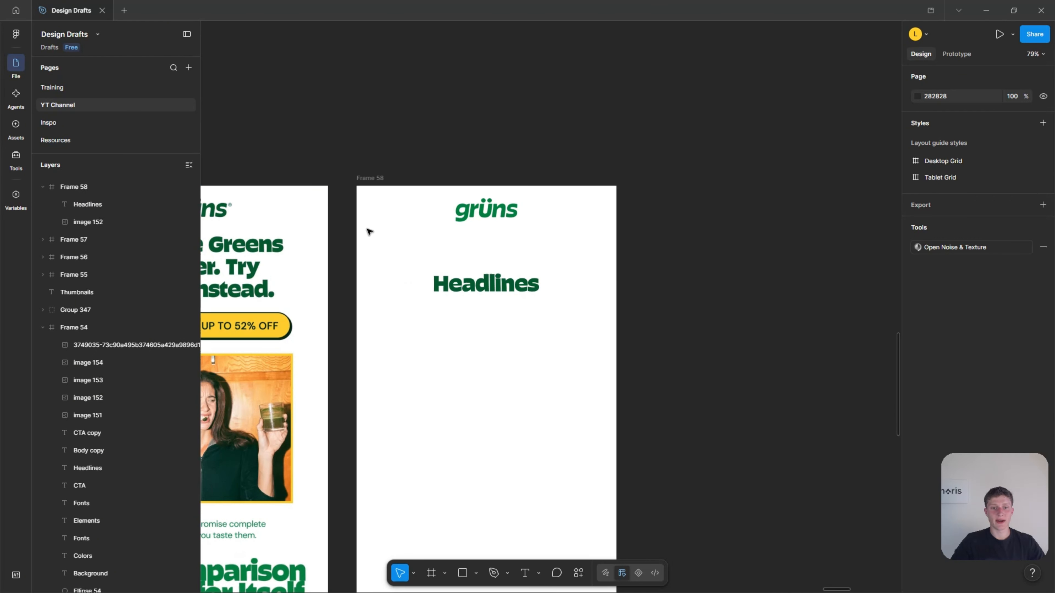
{"action": "scroll", "coordinate": [369, 232], "scroll_direction": "left", "scroll_amount": 5}
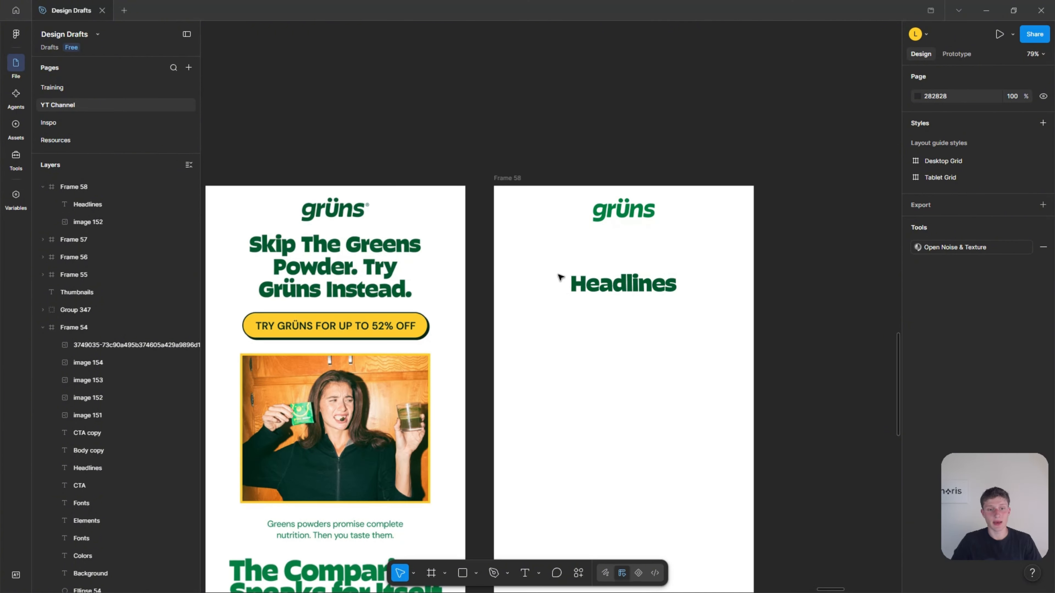
{"action": "scroll", "coordinate": [311, 276], "scroll_direction": "down", "scroll_amount": 10}
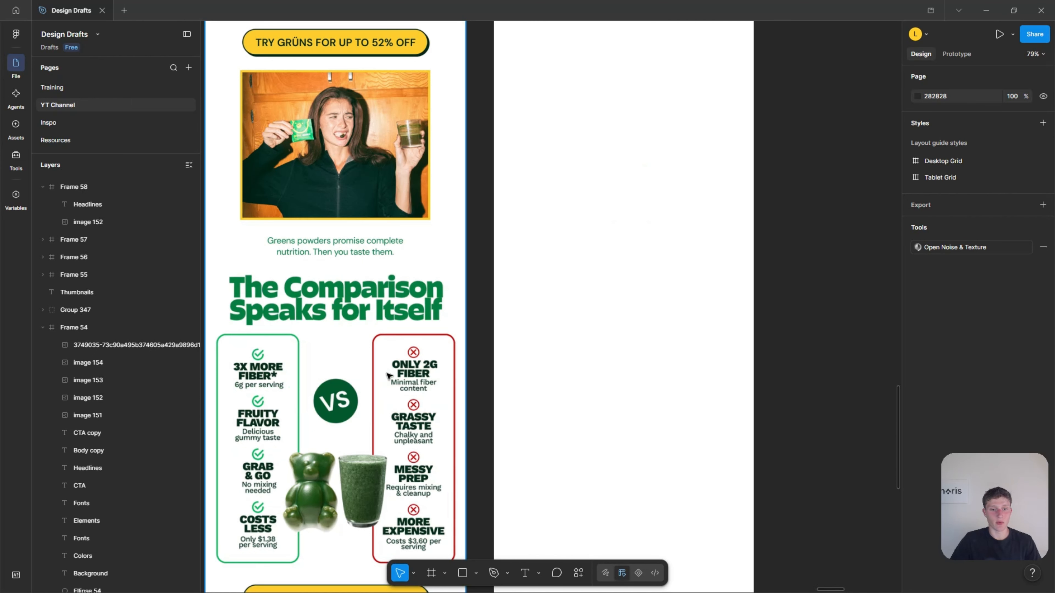
{"action": "scroll", "coordinate": [398, 399], "scroll_direction": "up", "scroll_amount": 10}
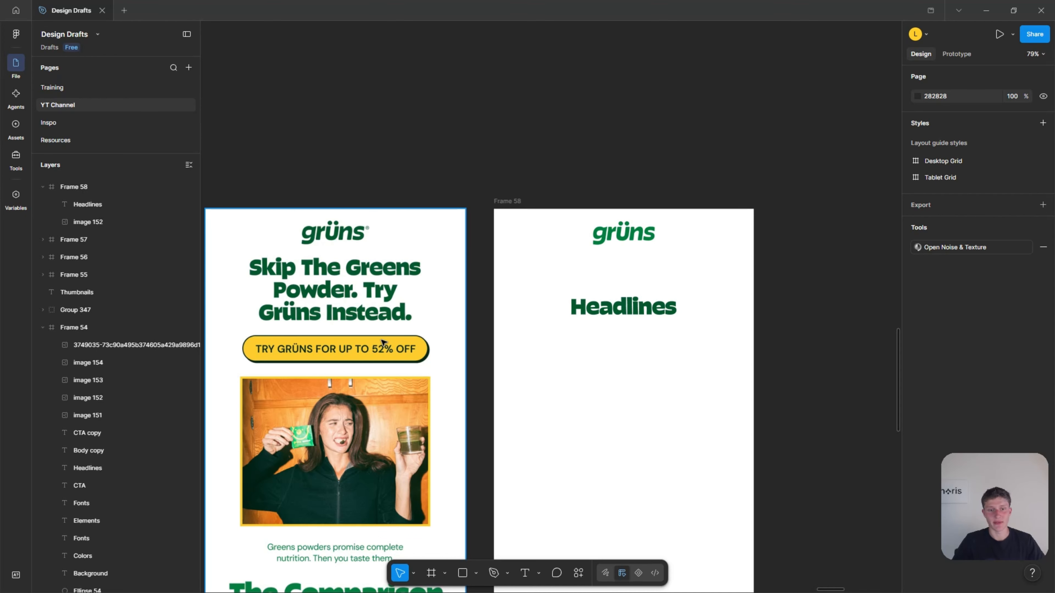
{"action": "left_click", "coordinate": [606, 305]}
{"action": "double_click", "coordinate": [585, 303]}
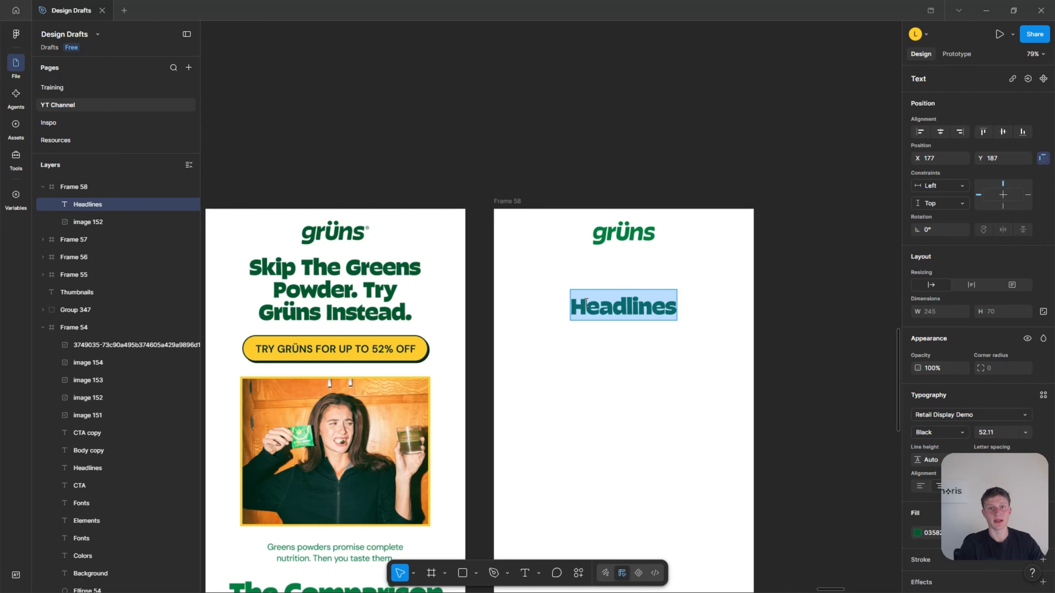
{"action": "key", "text": "BackSpace"}
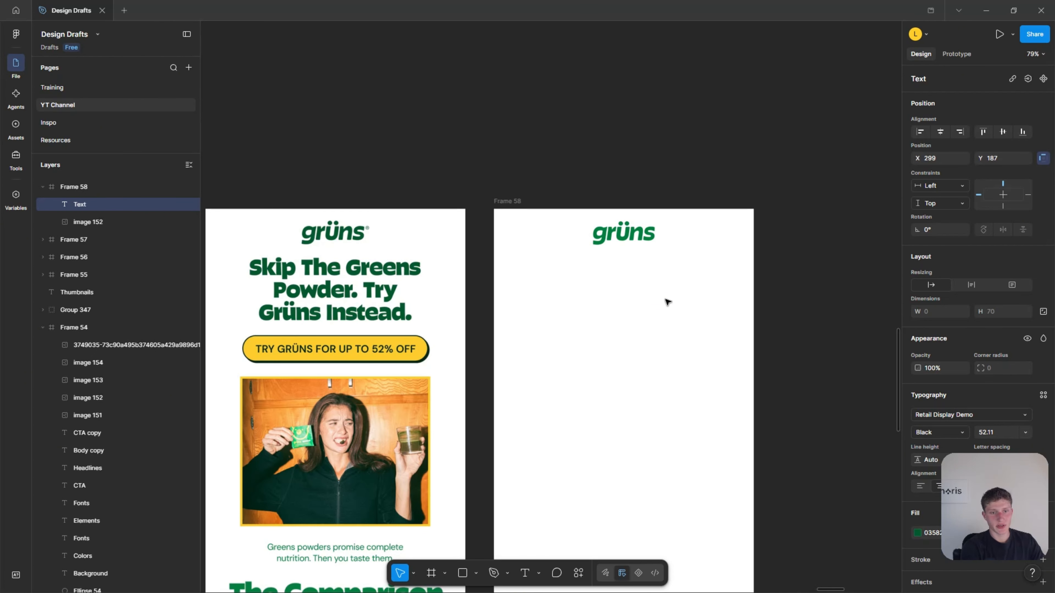
{"action": "type", "text": "Skip "}
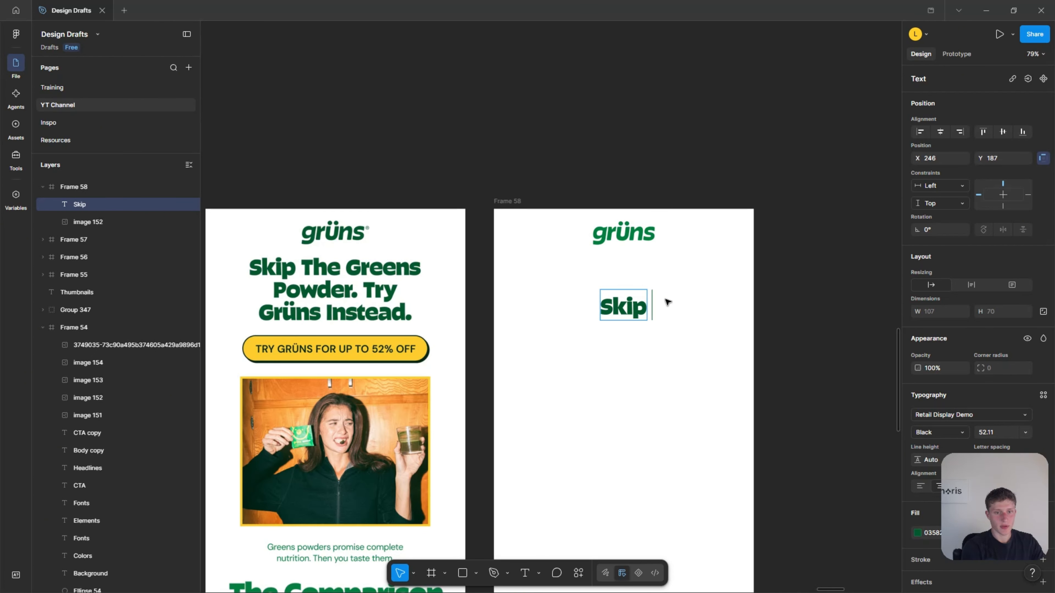
{"action": "type", "text": "The Gr"}
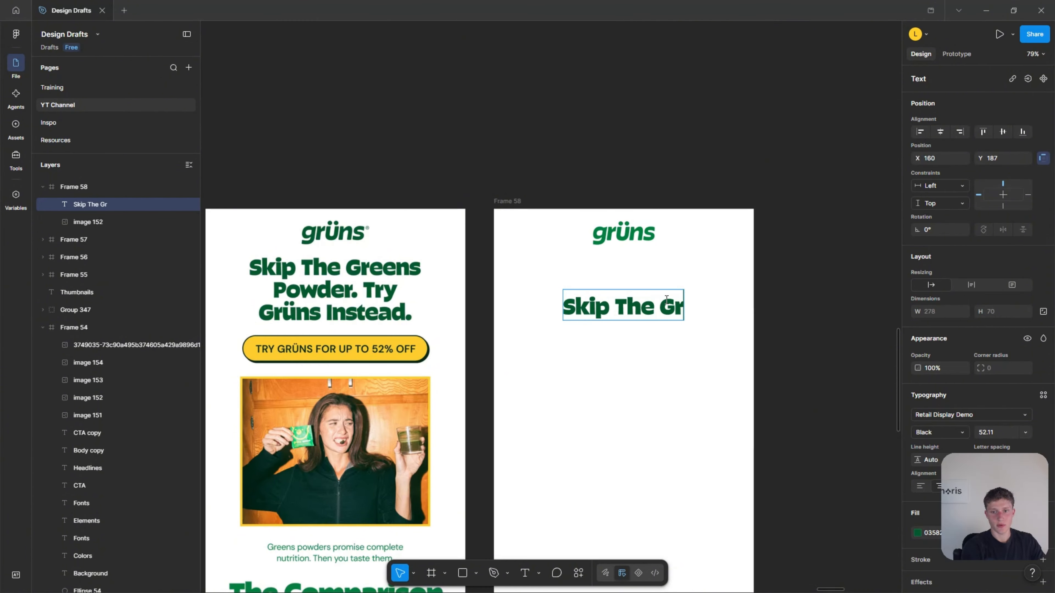
{"action": "type", "text": "eens Pows"}
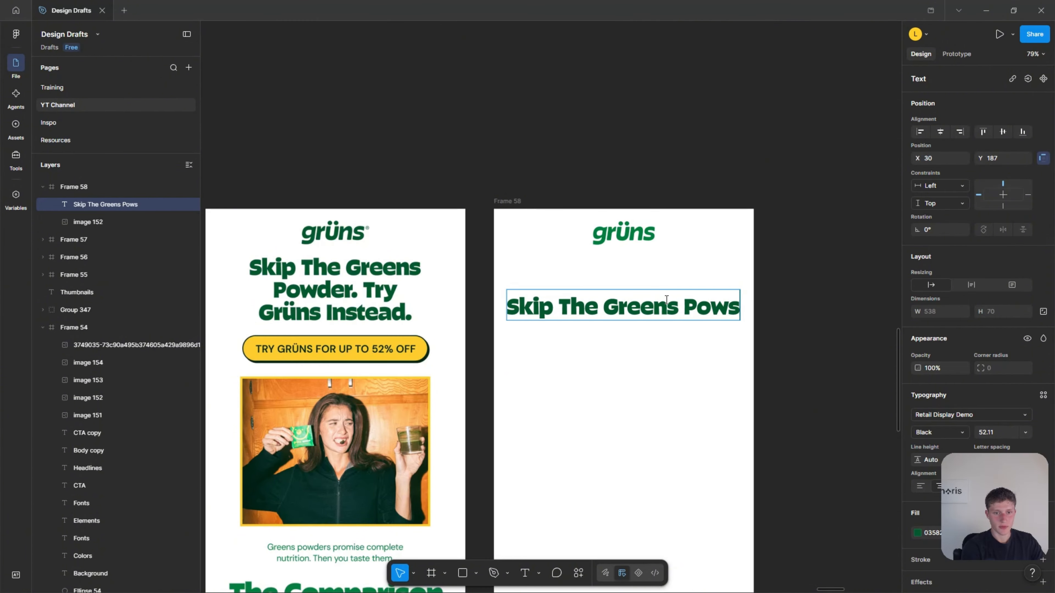
{"action": "type", "text": "d"}
{"action": "key", "text": "BackSpace"}
{"action": "key", "text": "BackSpace"}
{"action": "type", "text": "der."}
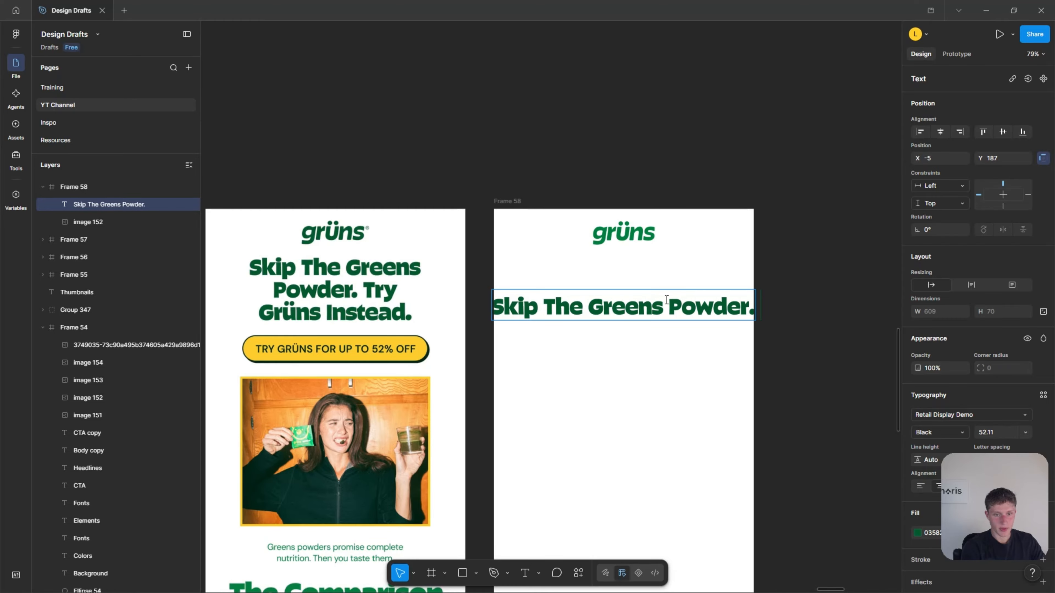
{"action": "type", "text": " Try Grüns"}
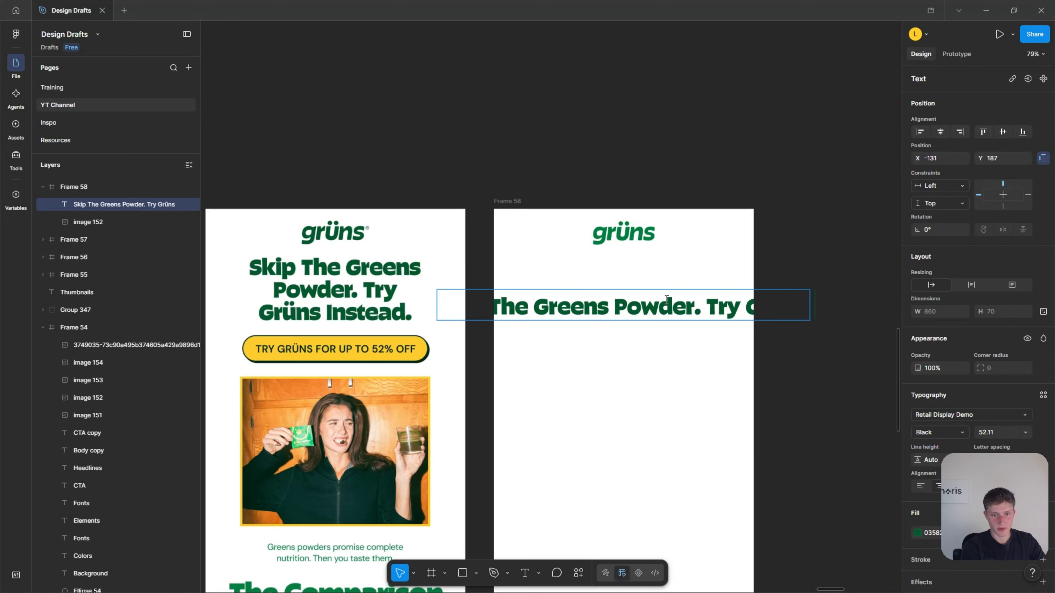
{"action": "type", "text": " Instead."}
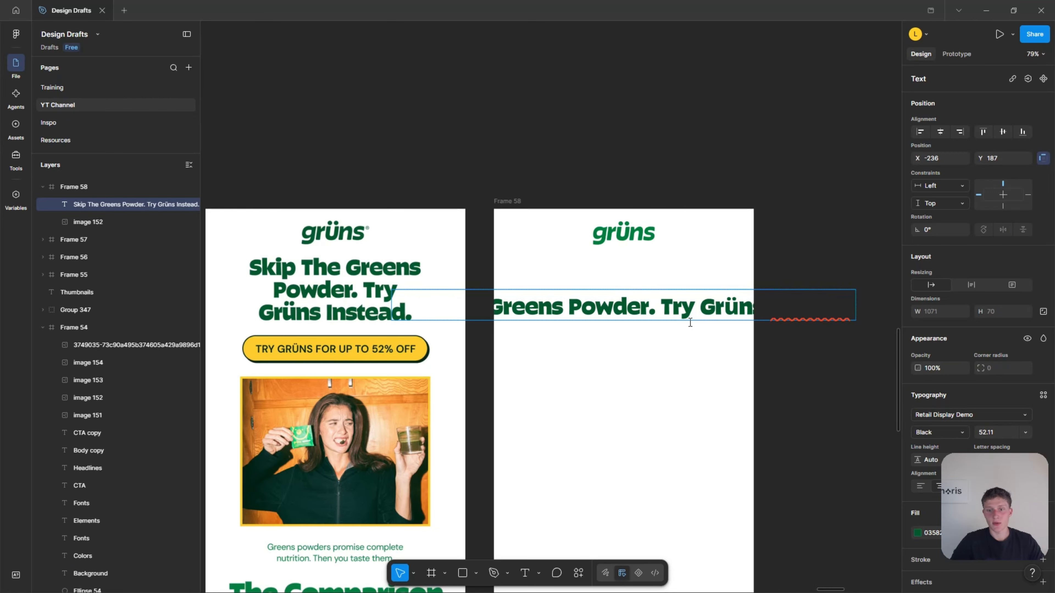
{"action": "key", "text": "Escape"}
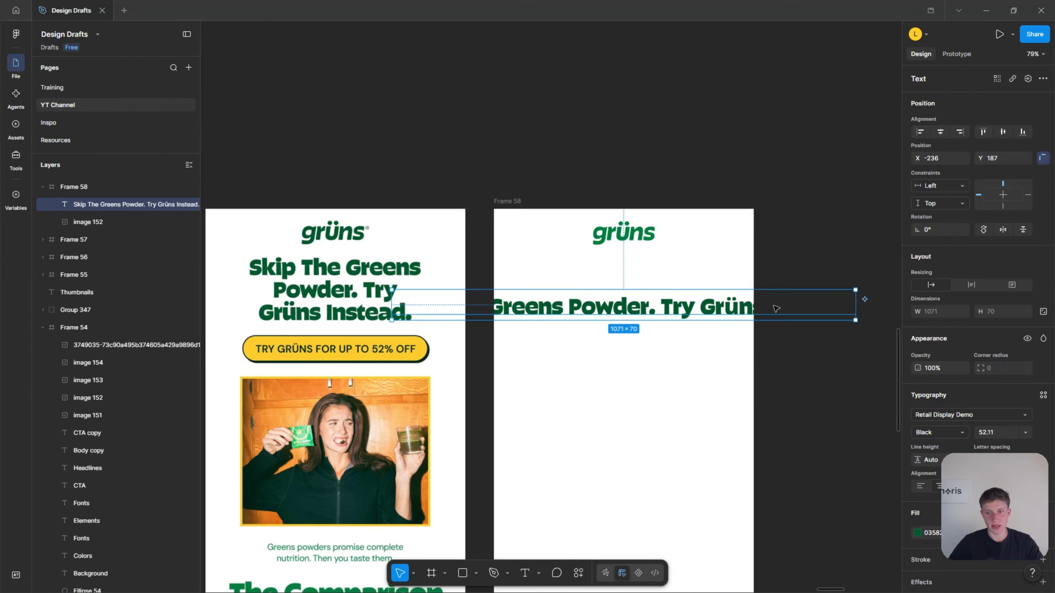
Narrow the headline's text box symmetrically to the frame width of 599 and move it up below the logo to Y 102.
{"action": "left_click_drag", "start_coordinate": [857, 301], "coordinate": [494, 305]}
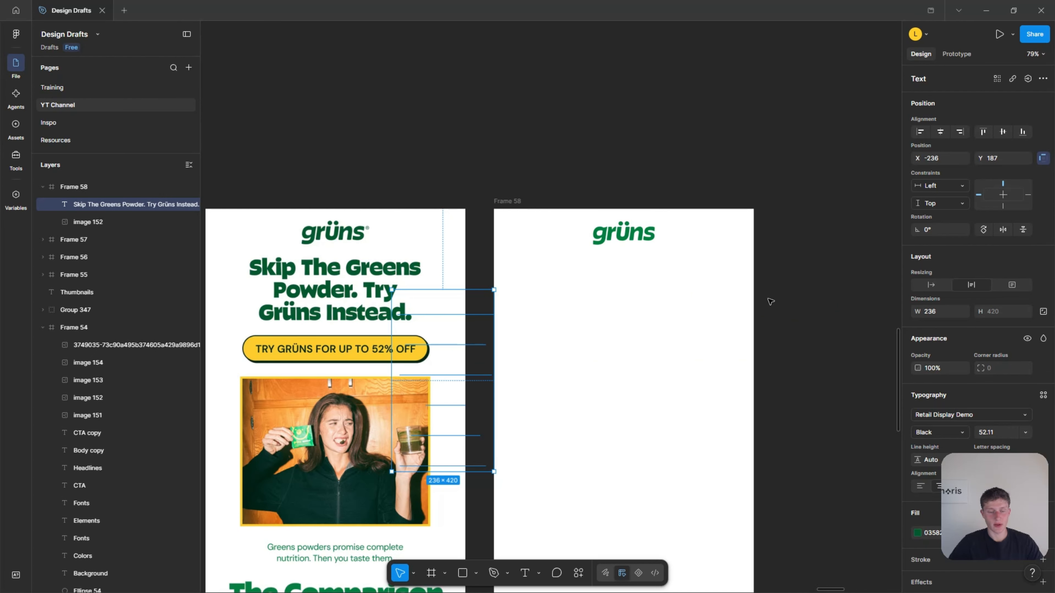
{"action": "key", "text": "ctrl+z"}
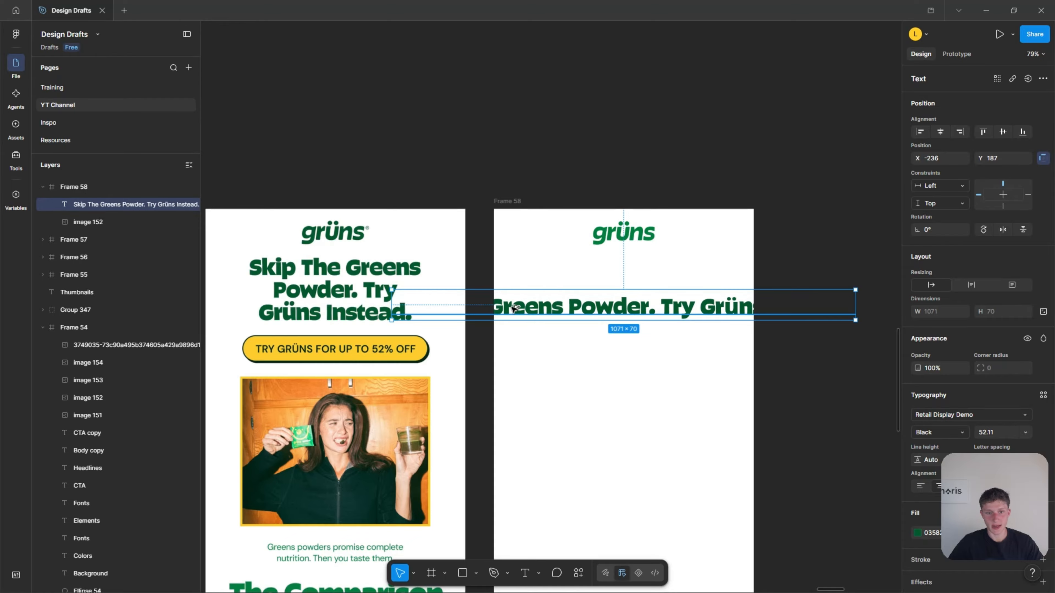
{"action": "key", "text": "alt"}
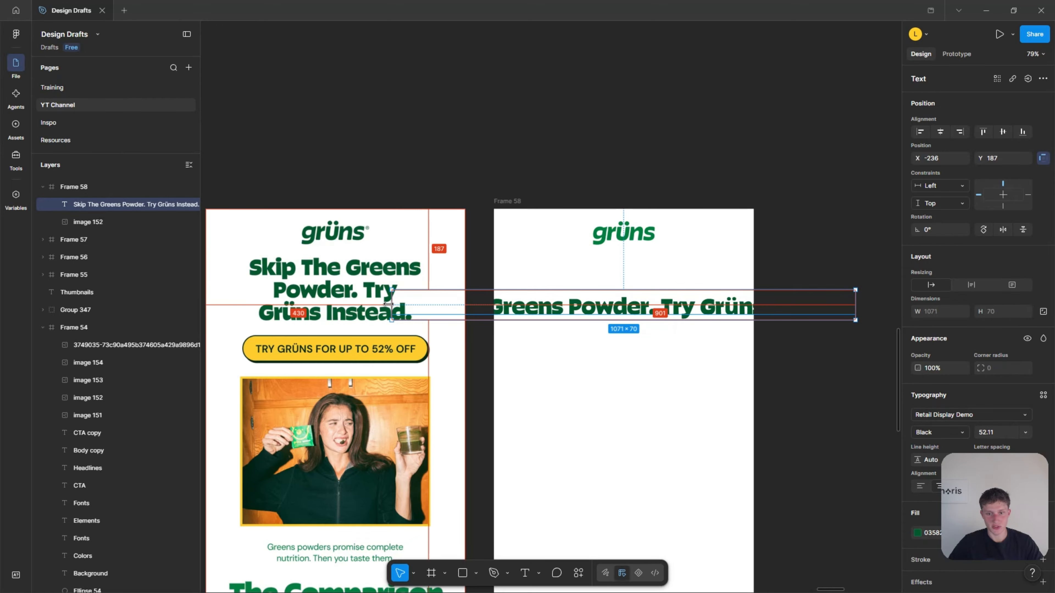
{"action": "left_click_drag", "start_coordinate": [389, 303], "coordinate": [493, 307]}
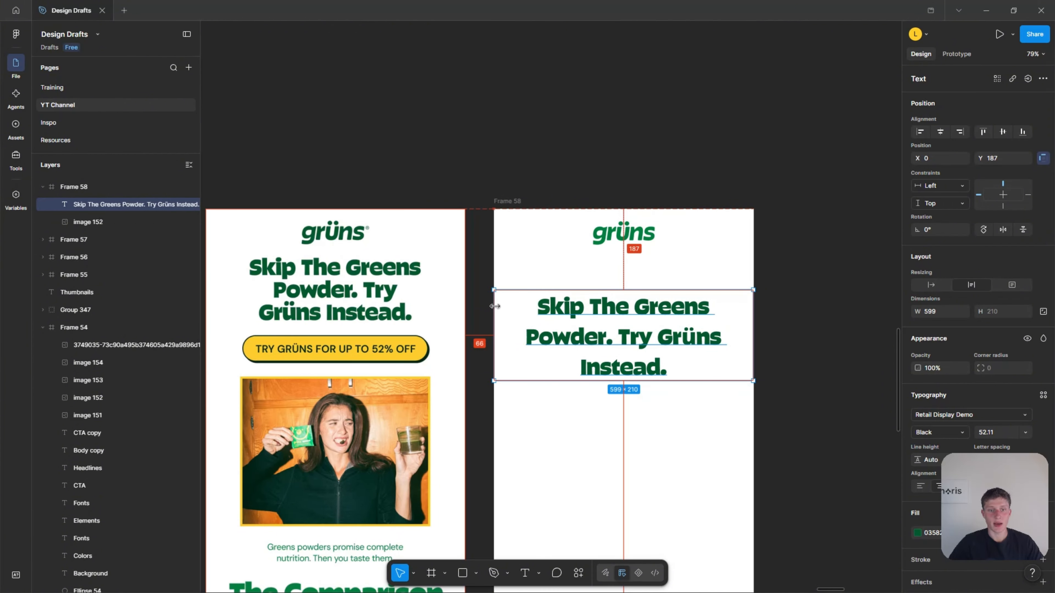
{"action": "left_click_drag", "start_coordinate": [608, 328], "coordinate": [617, 299]}
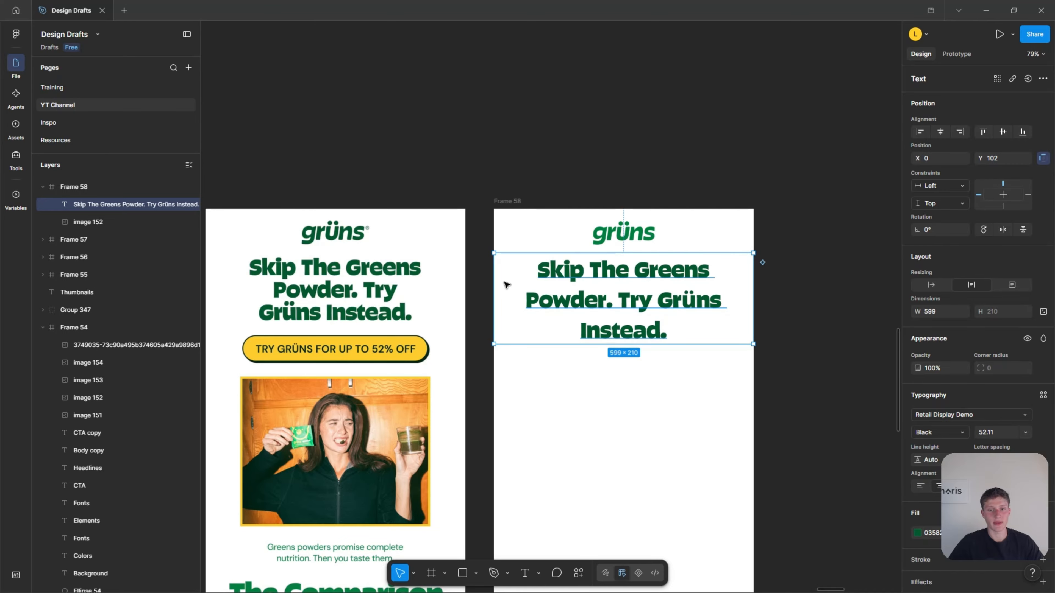
Reduce the headline's font size to 51.11.
{"action": "scroll", "coordinate": [392, 271], "scroll_direction": "up", "scroll_amount": 1}
{"action": "scroll", "coordinate": [356, 268], "scroll_direction": "up", "scroll_amount": 3}
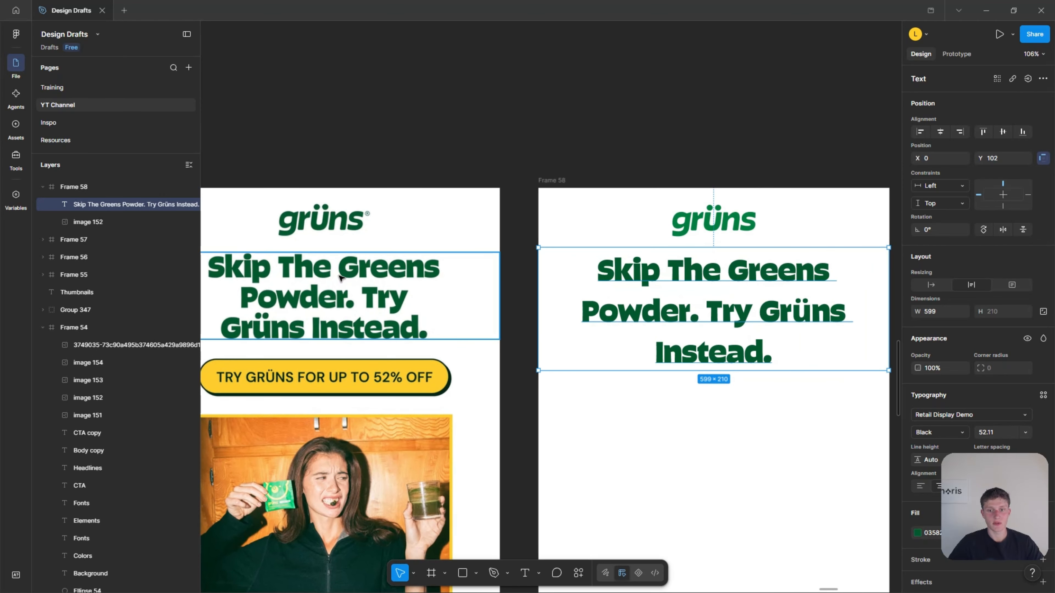
{"action": "scroll", "coordinate": [517, 312], "scroll_direction": "down", "scroll_amount": 4}
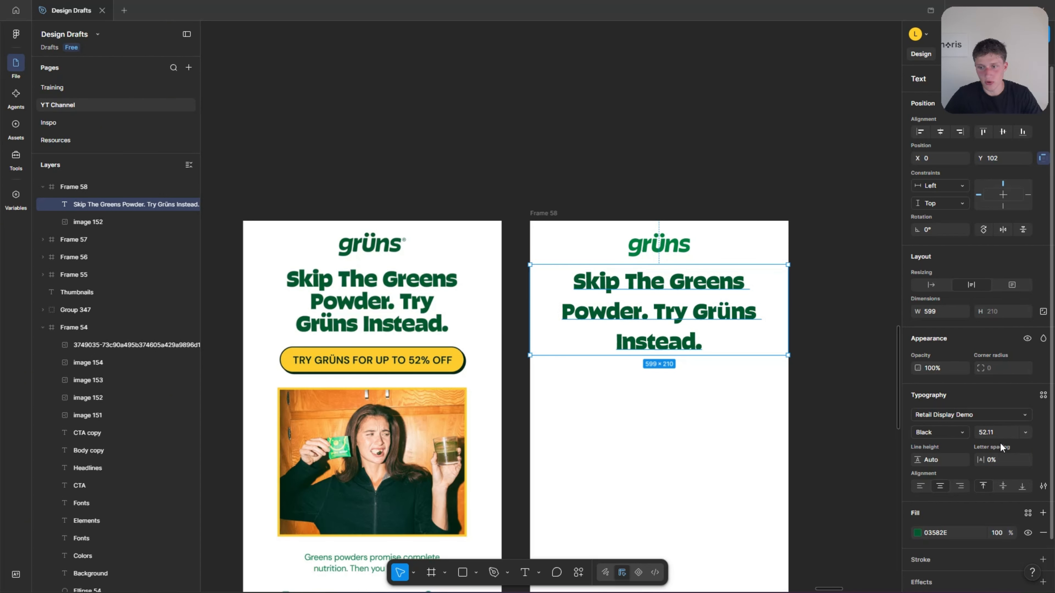
{"action": "left_click", "coordinate": [994, 432]}
{"action": "key", "text": "Down"}
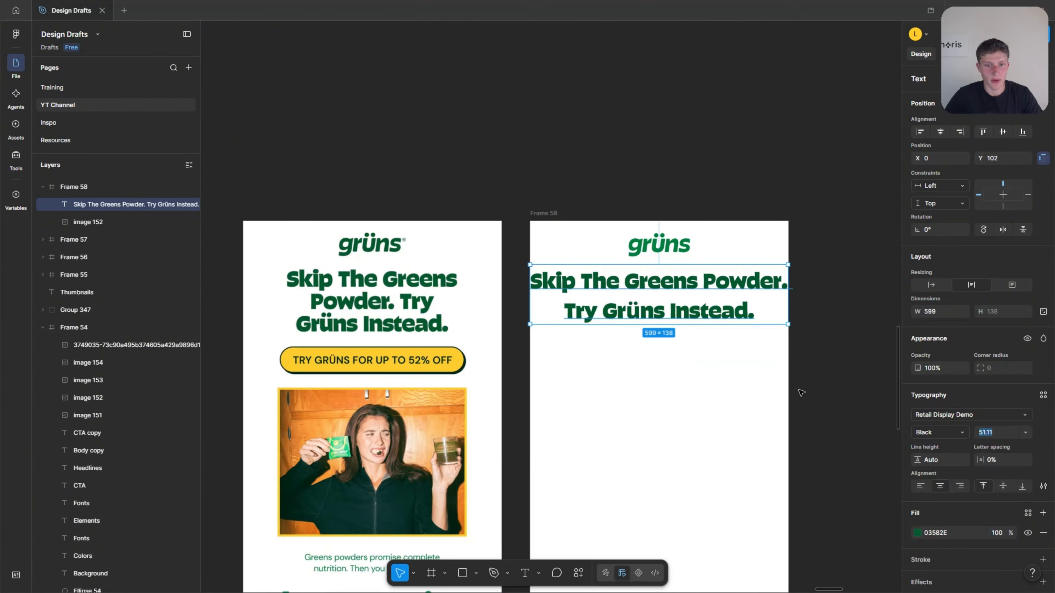
Narrow the headline's text box symmetrically to a width of 427 so it wraps onto three lines, and position it at Y 103.
{"action": "left_click_drag", "start_coordinate": [788, 295], "coordinate": [751, 298]}
{"action": "key", "text": "alt"}
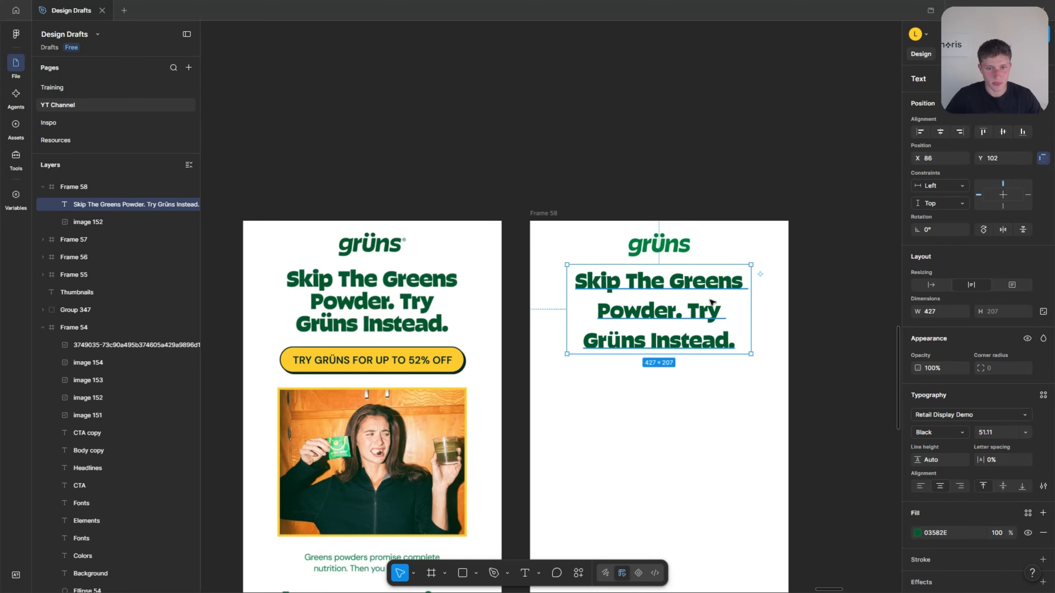
{"action": "left_click_drag", "start_coordinate": [642, 306], "coordinate": [643, 308]}
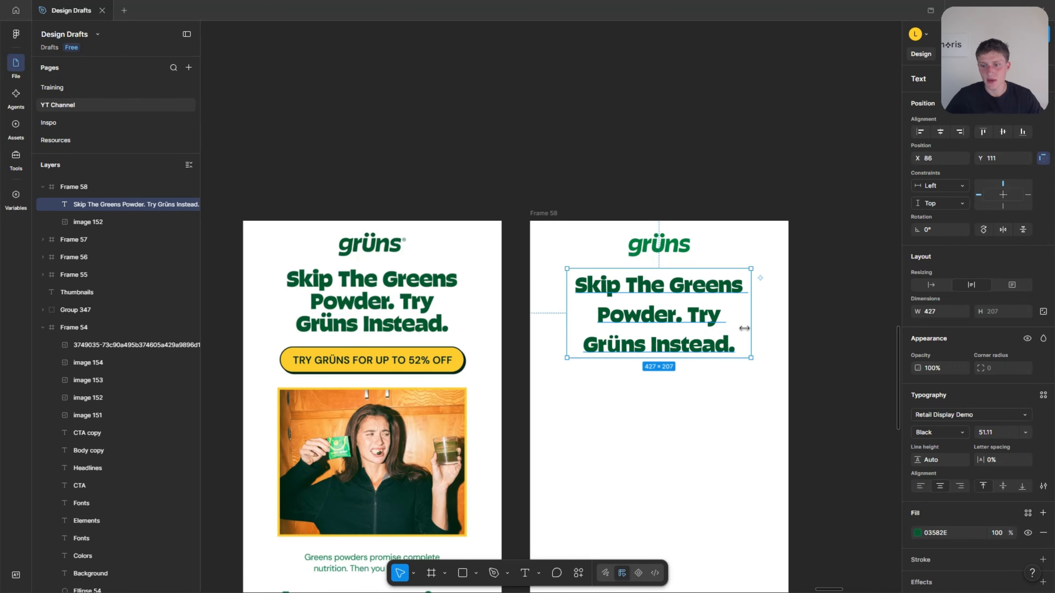
{"action": "scroll", "coordinate": [430, 290], "scroll_direction": "up", "scroll_amount": 1}
{"action": "key", "text": "super"}
{"action": "left_click", "coordinate": [675, 196]}
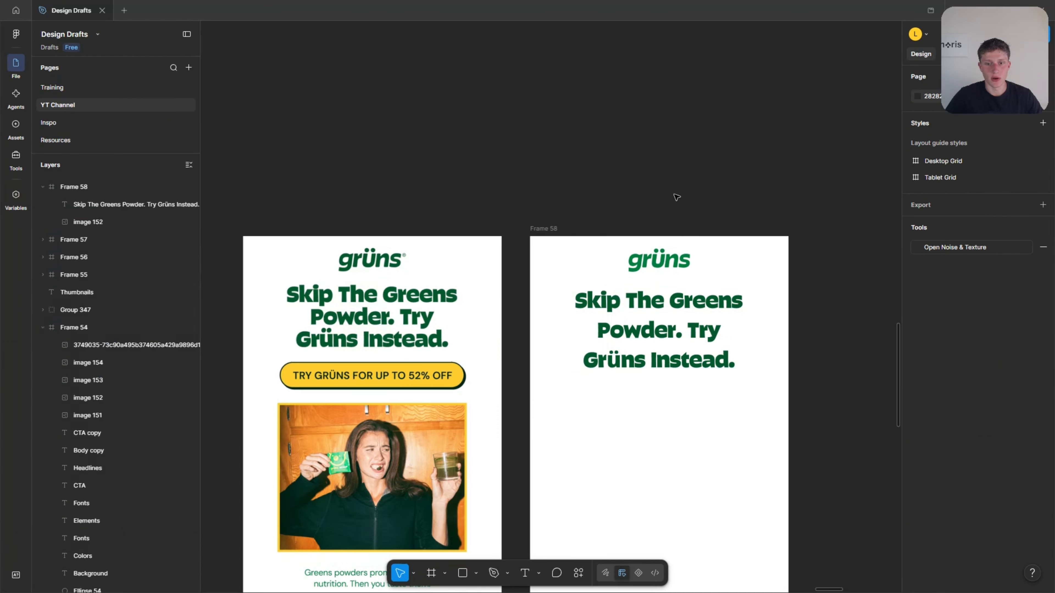
{"action": "scroll", "coordinate": [446, 353], "scroll_direction": "up", "scroll_amount": 1}
{"action": "left_click", "coordinate": [653, 332]}
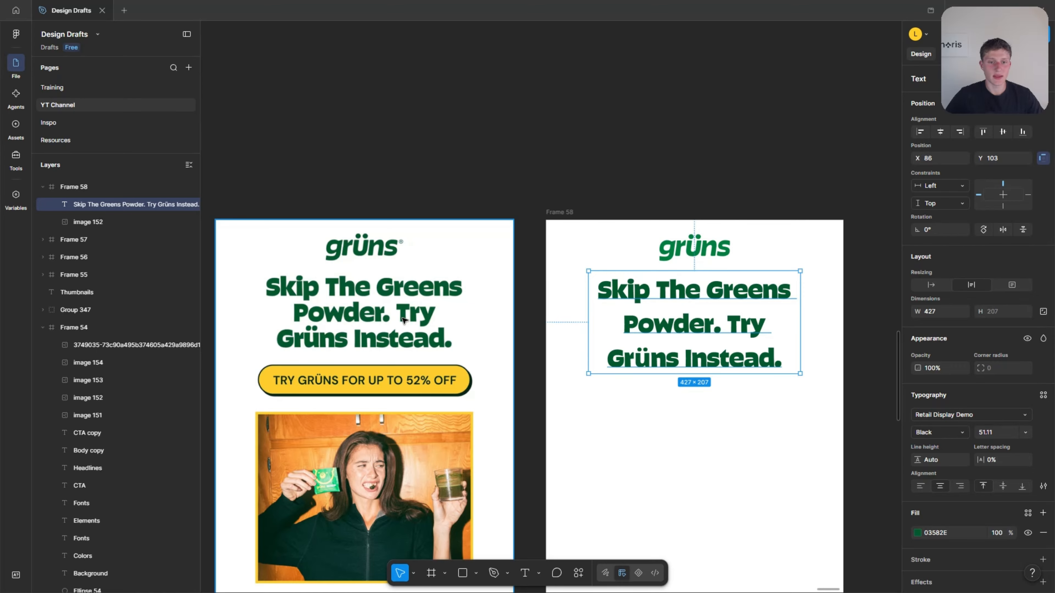
{"action": "left_click", "coordinate": [456, 170]}
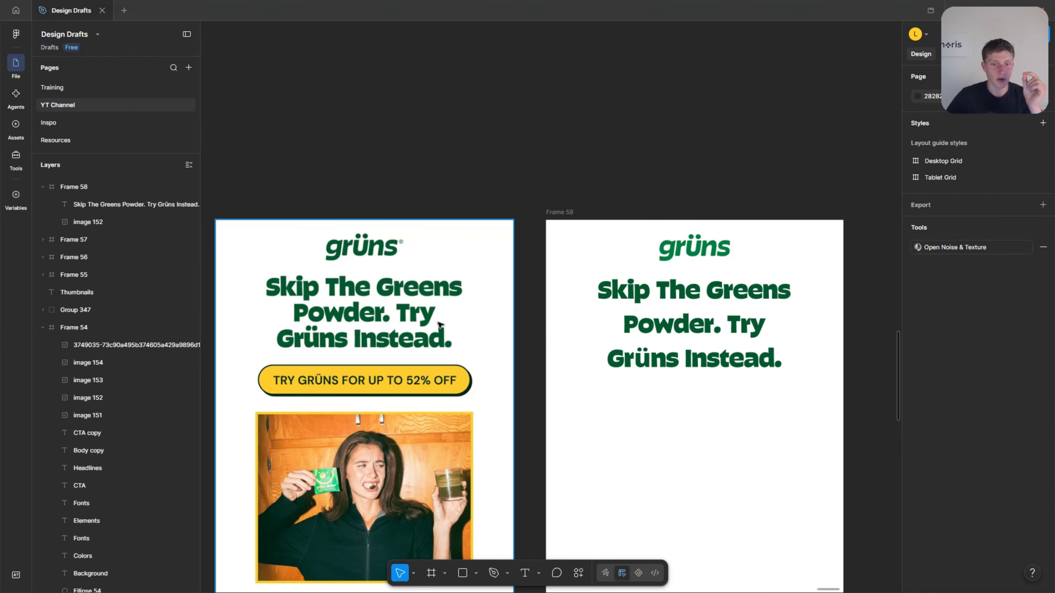
Tighten the headline's line height to 103.2% and move the headline down to Y 110.
{"action": "left_click", "coordinate": [681, 306]}
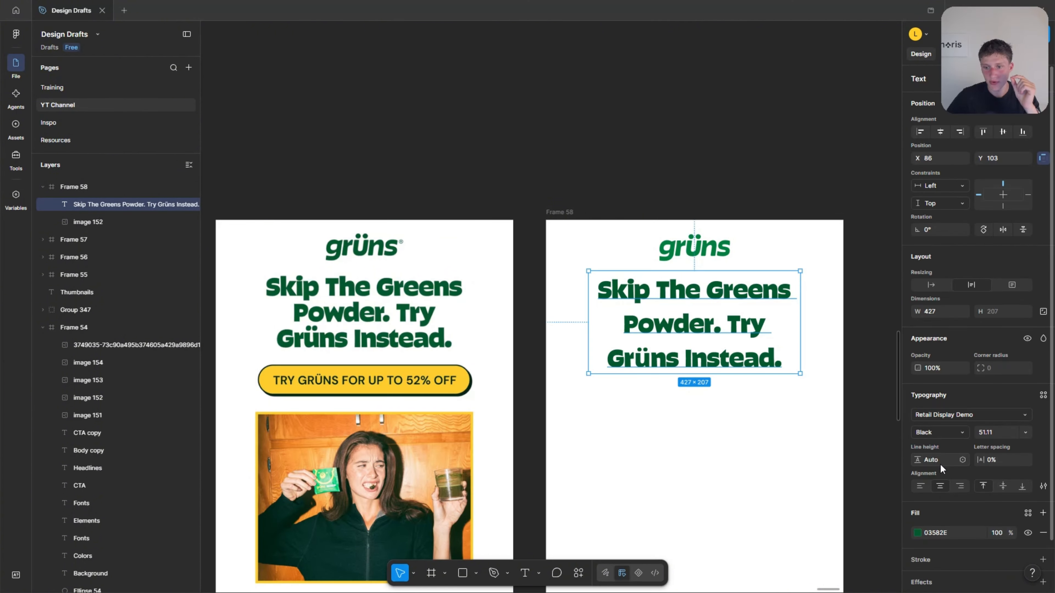
{"action": "left_click", "coordinate": [918, 460]}
{"action": "left_click_drag", "start_coordinate": [918, 459], "coordinate": [485, 451]}
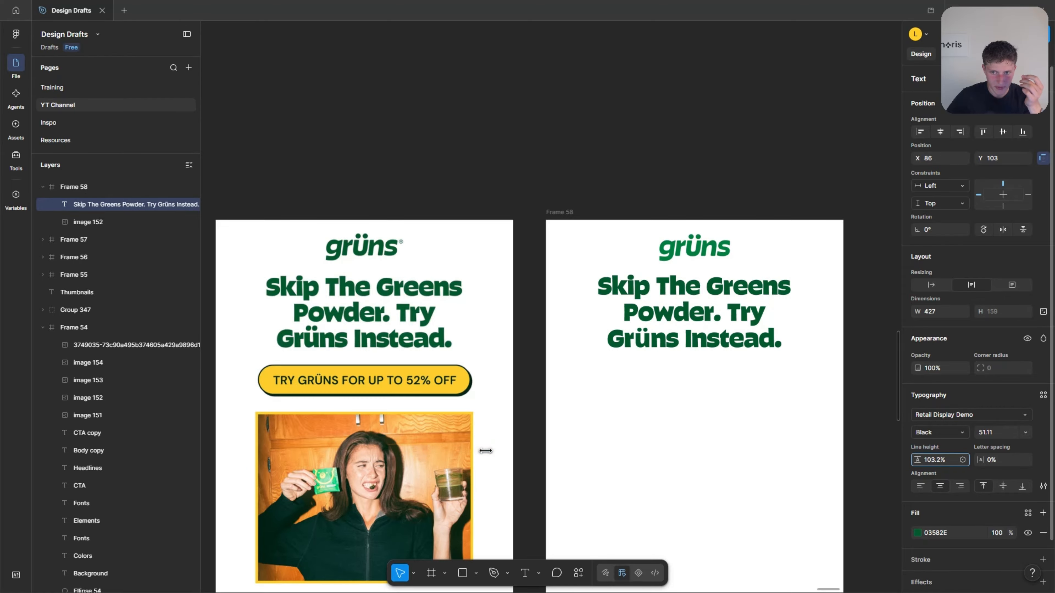
{"action": "left_click_drag", "start_coordinate": [685, 320], "coordinate": [688, 324]}
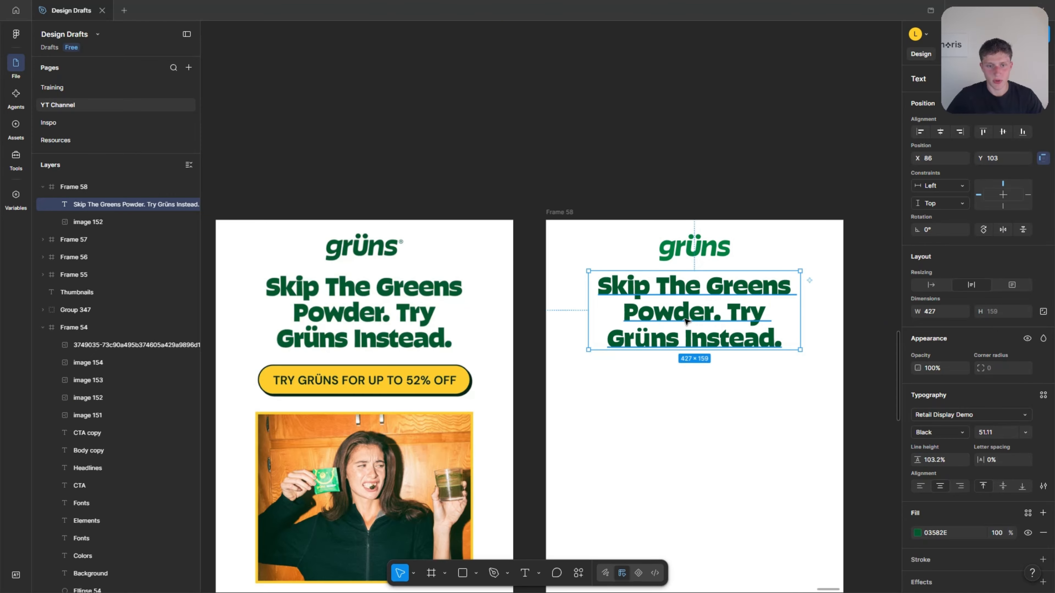
{"action": "key", "text": "Up"}
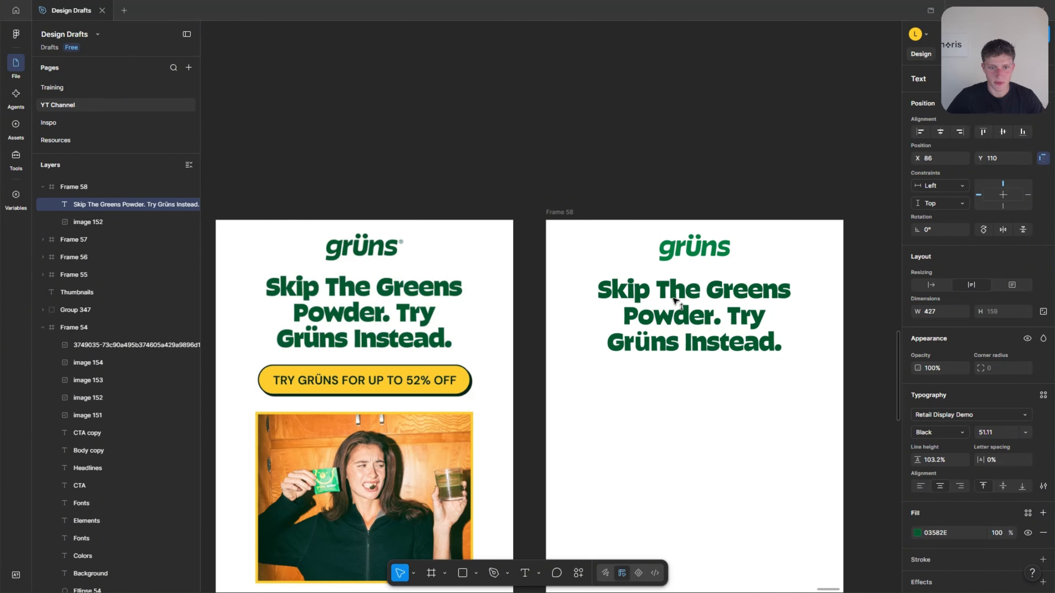
{"action": "left_click", "coordinate": [683, 141]}
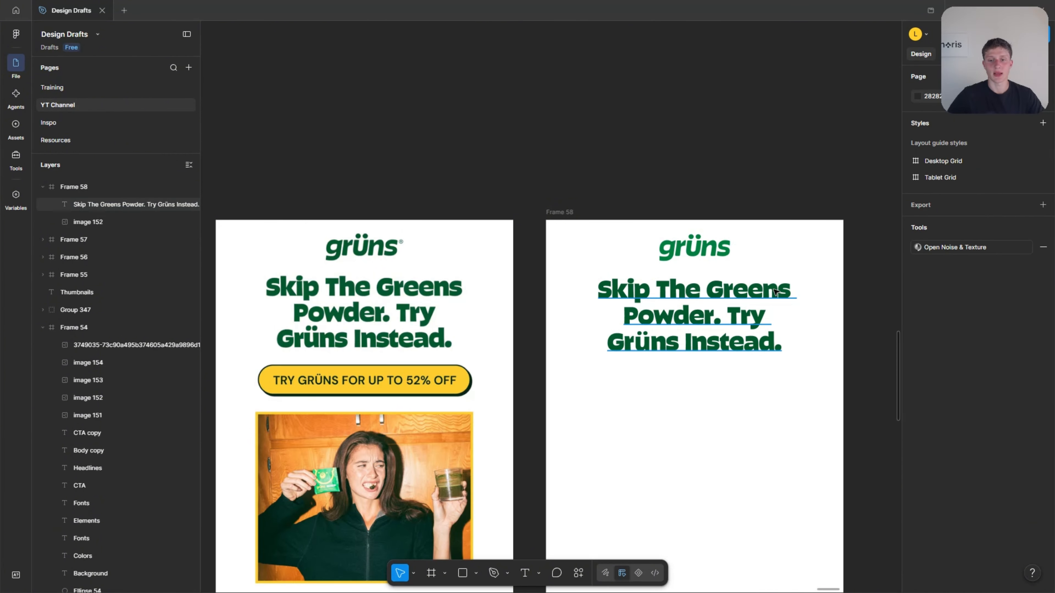
Draw a rectangle about 453 × 130 below the headline in the new email frame for the call-to-action button.
{"action": "scroll", "coordinate": [739, 292], "scroll_direction": "down", "scroll_amount": 1}
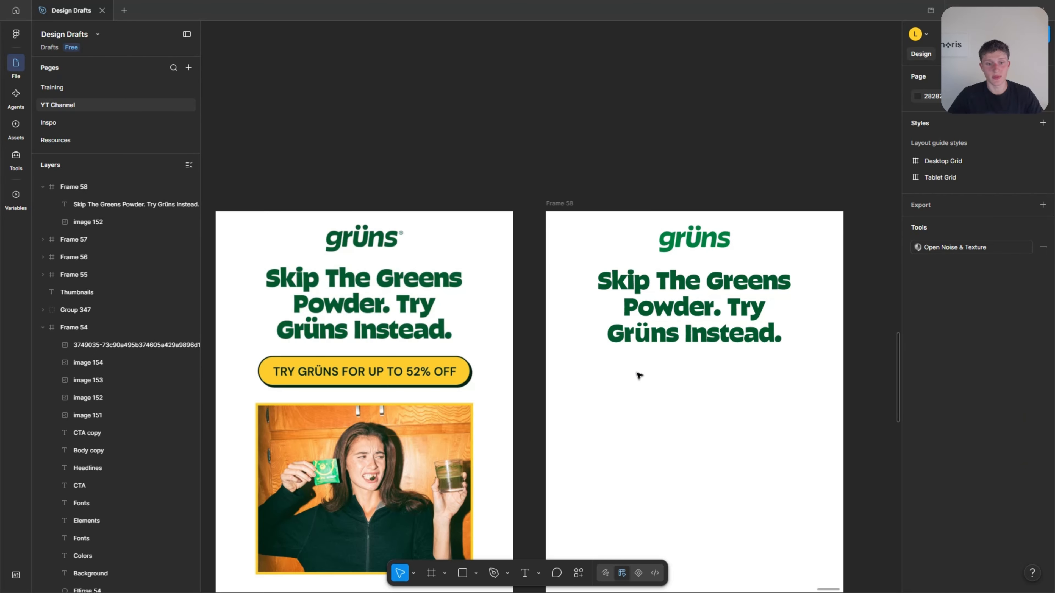
{"action": "scroll", "coordinate": [469, 384], "scroll_direction": "down", "scroll_amount": 5}
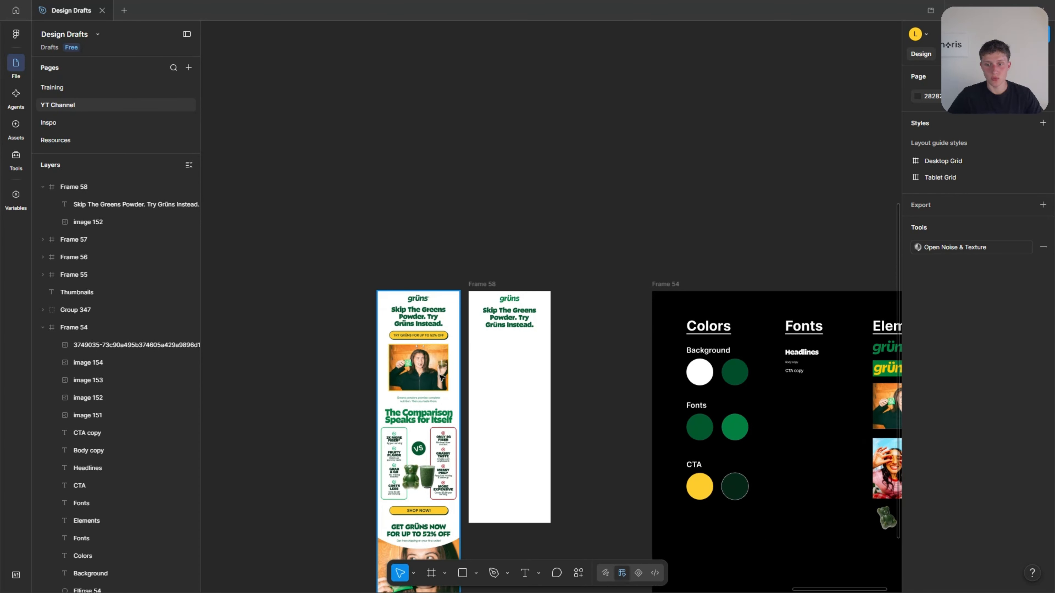
{"action": "scroll", "coordinate": [441, 376], "scroll_direction": "right", "scroll_amount": 5}
{"action": "scroll", "coordinate": [441, 376], "scroll_direction": "down", "scroll_amount": 3}
{"action": "scroll", "coordinate": [415, 361], "scroll_direction": "left", "scroll_amount": 1}
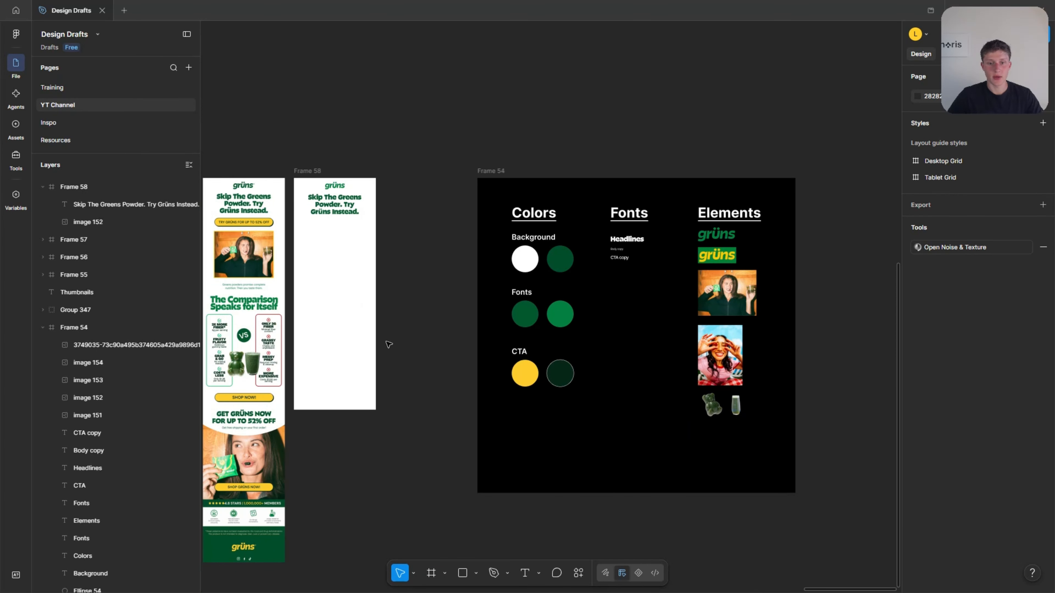
{"action": "scroll", "coordinate": [292, 242], "scroll_direction": "up", "scroll_amount": 3}
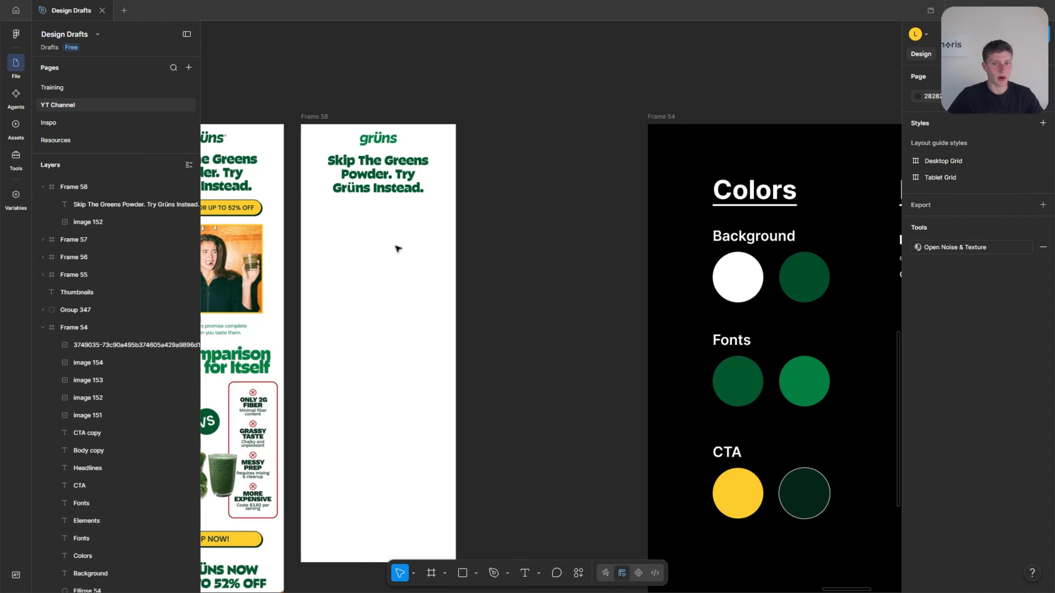
{"action": "key", "text": "r"}
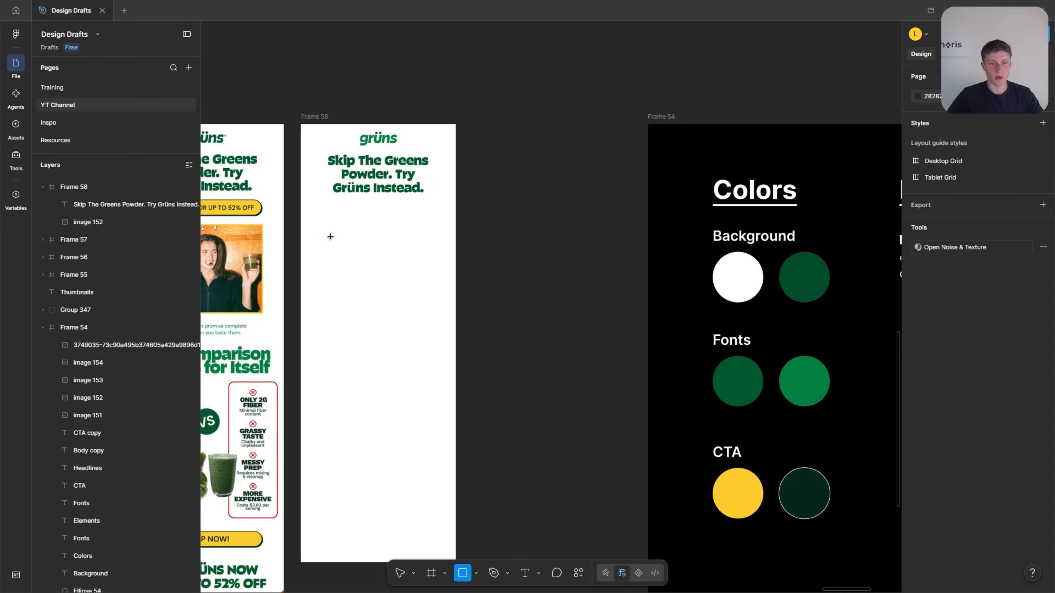
{"action": "left_click_drag", "start_coordinate": [317, 234], "coordinate": [434, 267]}
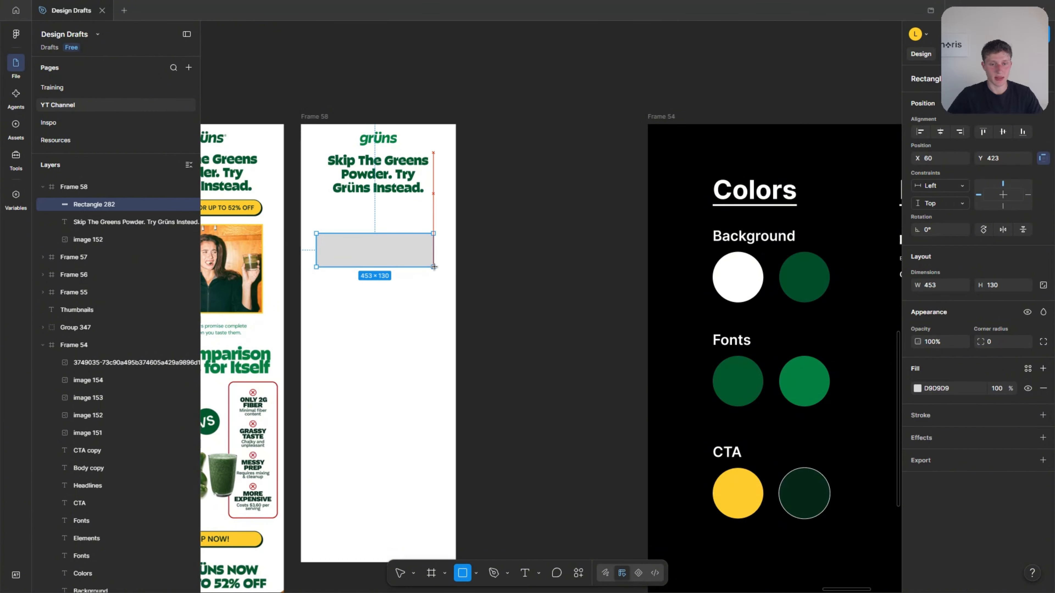
{"action": "left_click", "coordinate": [499, 268]}
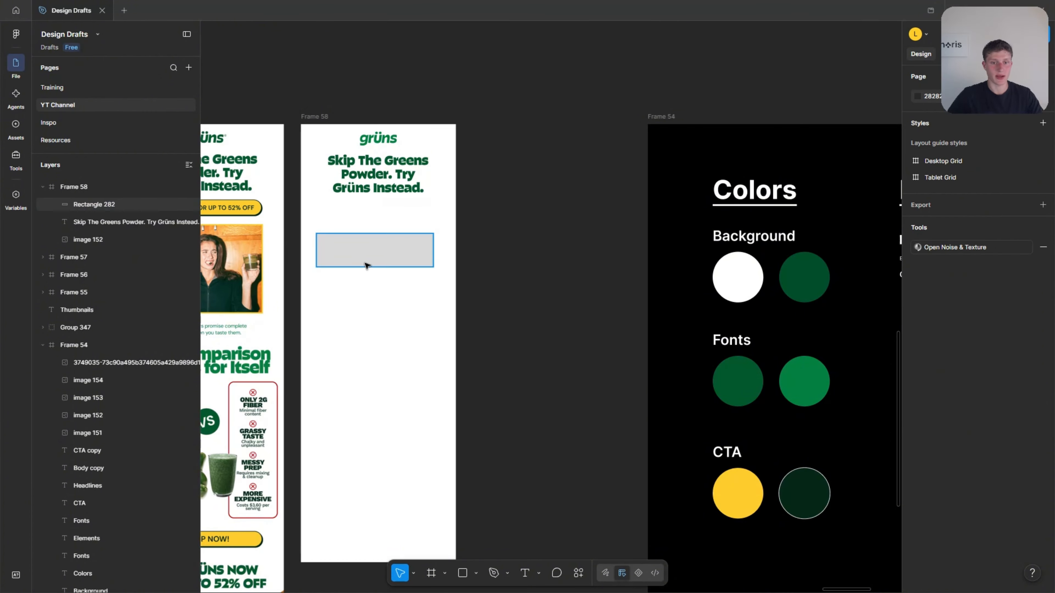
Fill the button rectangle with yellow FECD2E by sampling the CTA swatch on the brand board.
{"action": "scroll", "coordinate": [438, 270], "scroll_direction": "left", "scroll_amount": 1}
{"action": "scroll", "coordinate": [438, 270], "scroll_direction": "left", "scroll_amount": 2}
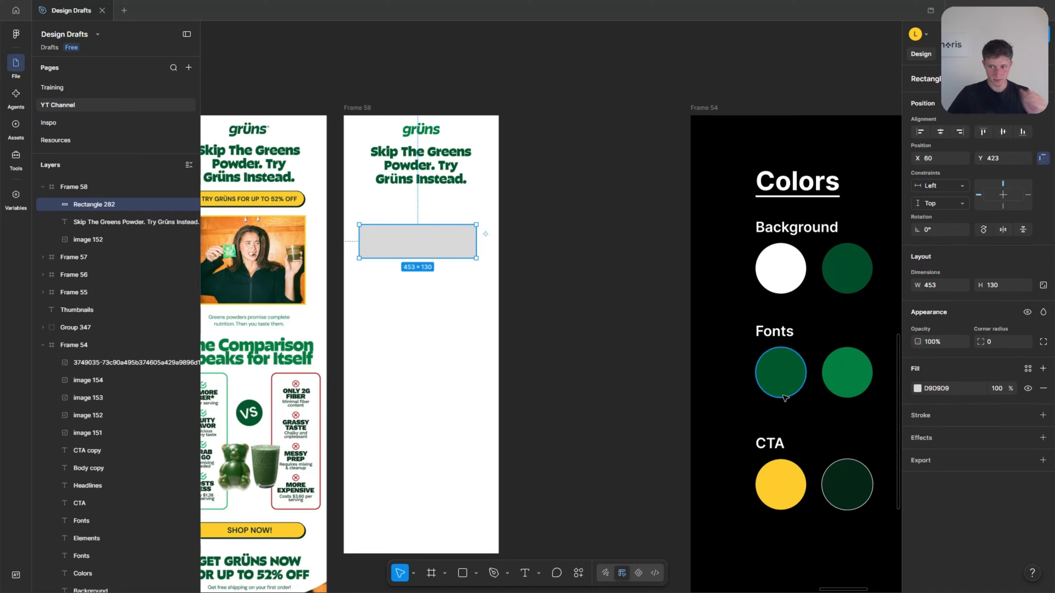
{"action": "left_click", "coordinate": [918, 389]}
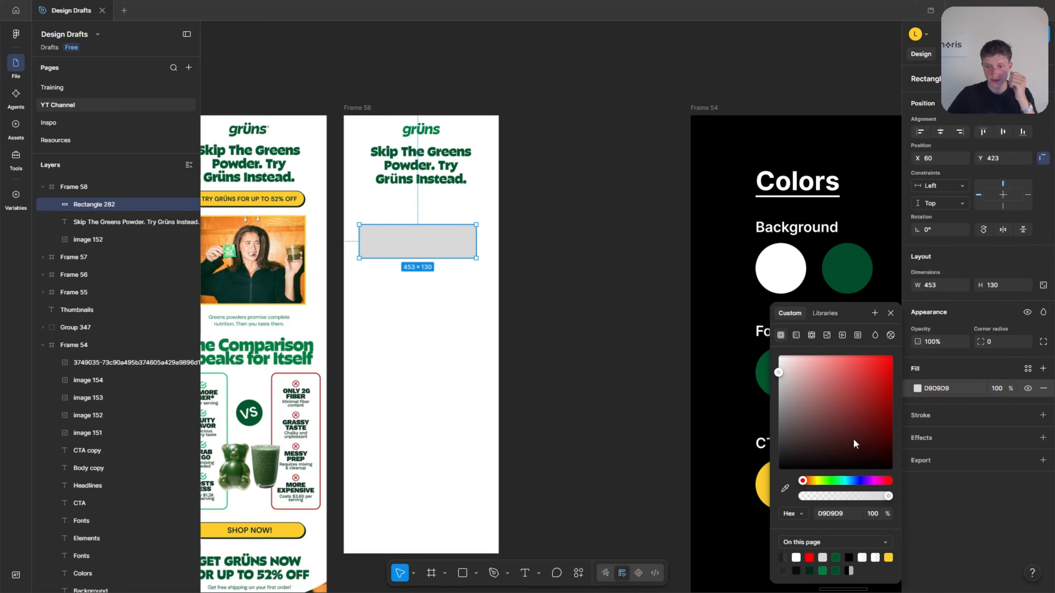
{"action": "left_click", "coordinate": [785, 488]}
{"action": "scroll", "coordinate": [623, 449], "scroll_direction": "down", "scroll_amount": 1}
{"action": "scroll", "coordinate": [614, 428], "scroll_direction": "right", "scroll_amount": 2}
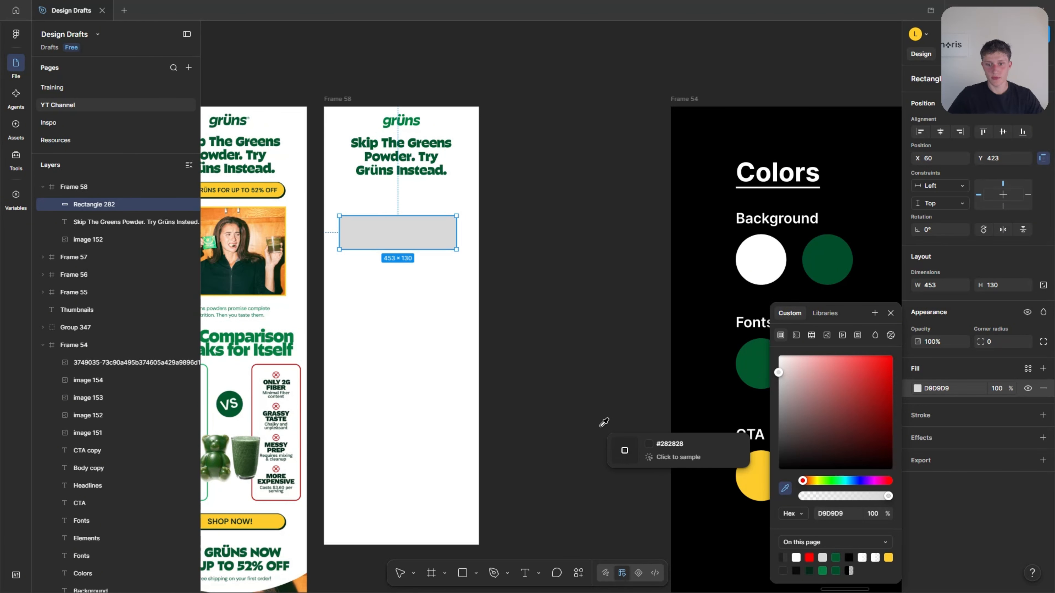
{"action": "scroll", "coordinate": [627, 432], "scroll_direction": "down", "scroll_amount": 5}
{"action": "left_click", "coordinate": [737, 431]}
{"action": "scroll", "coordinate": [730, 433], "scroll_direction": "right", "scroll_amount": 3}
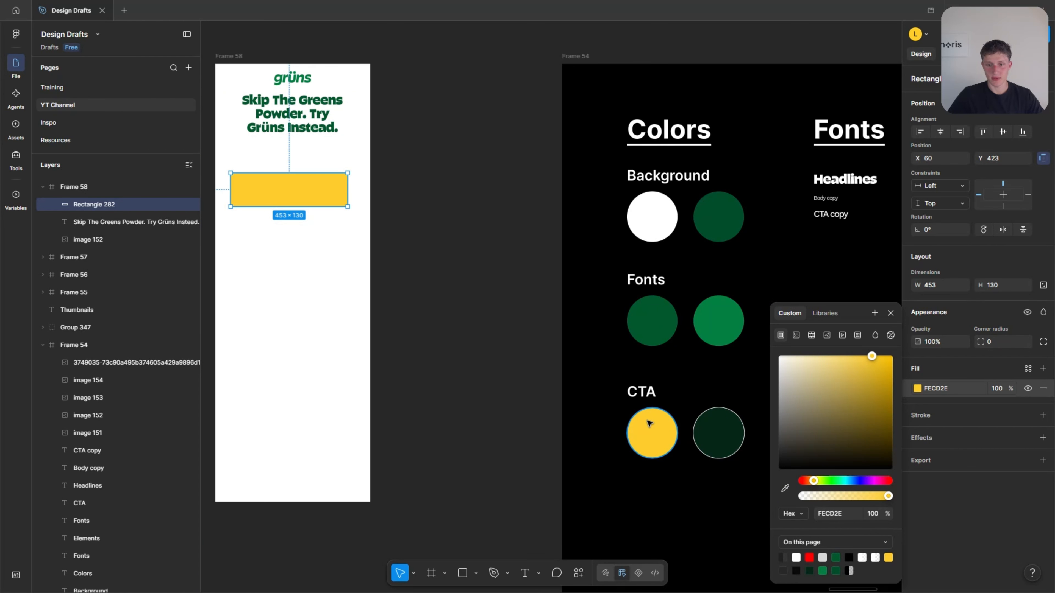
Center the yellow rectangle horizontally at X 73, place it at Y 296 below the headline and reduce its height to 53.
{"action": "scroll", "coordinate": [664, 434], "scroll_direction": "left", "scroll_amount": 6}
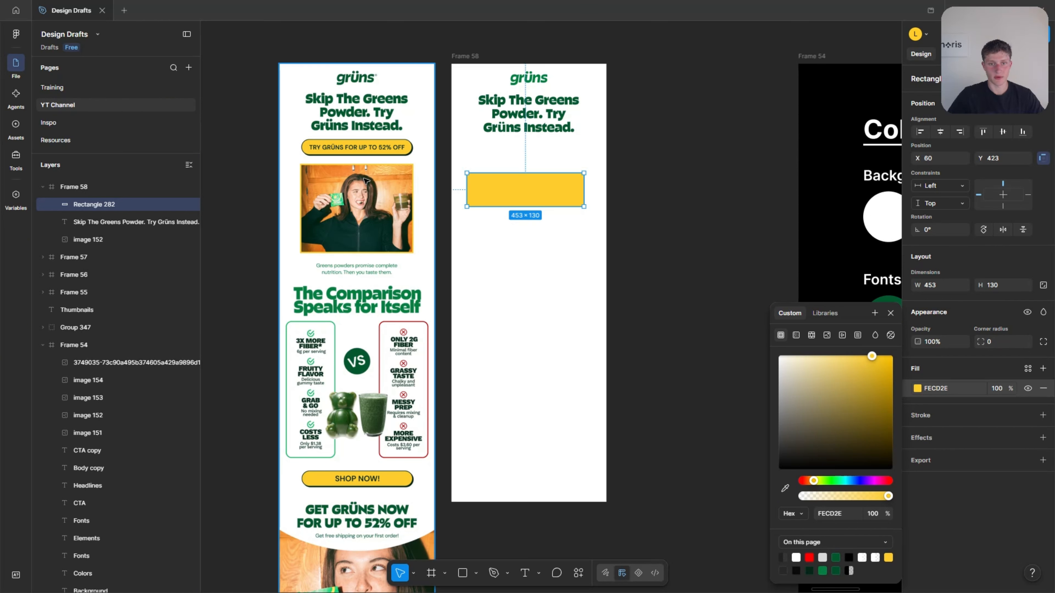
{"action": "scroll", "coordinate": [338, 116], "scroll_direction": "up", "scroll_amount": 5}
{"action": "scroll", "coordinate": [389, 225], "scroll_direction": "down", "scroll_amount": 2}
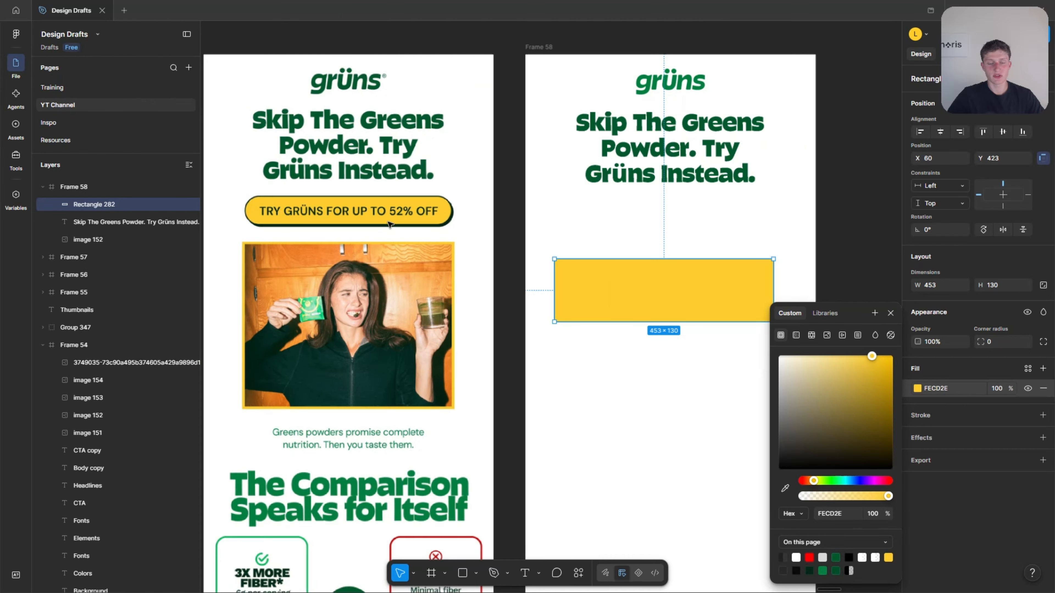
{"action": "scroll", "coordinate": [596, 235], "scroll_direction": "up", "scroll_amount": 1}
{"action": "left_click_drag", "start_coordinate": [614, 269], "coordinate": [622, 237]}
{"action": "scroll", "coordinate": [543, 205], "scroll_direction": "up", "scroll_amount": 1}
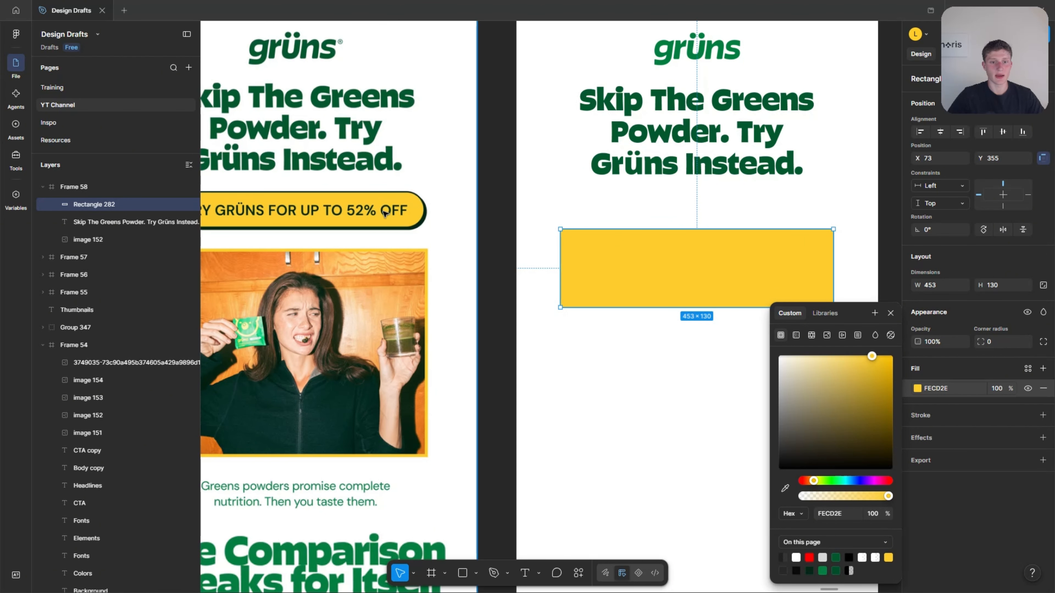
{"action": "scroll", "coordinate": [361, 226], "scroll_direction": "down", "scroll_amount": 1}
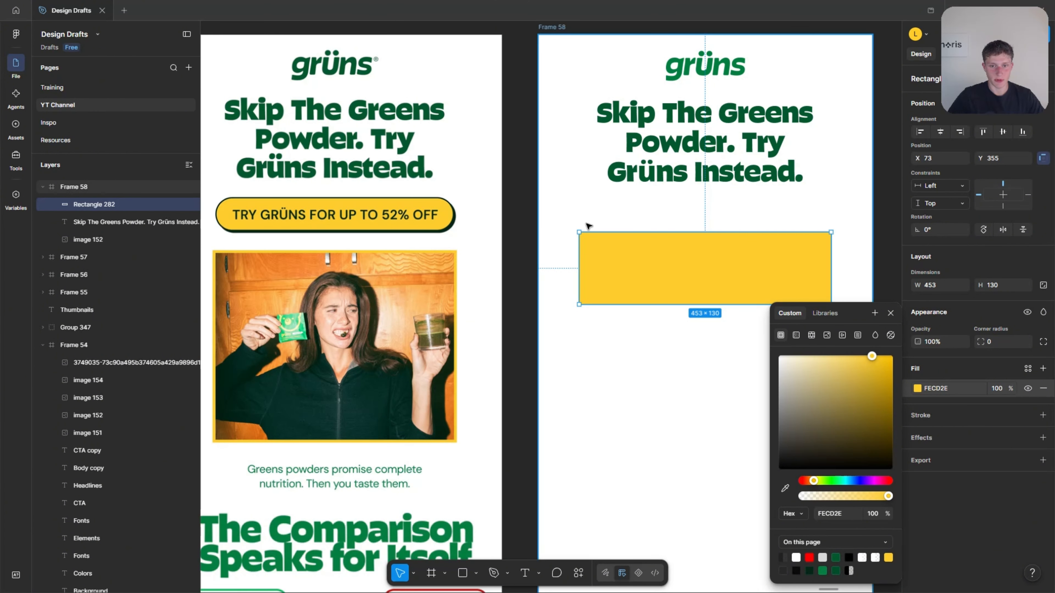
{"action": "left_click_drag", "start_coordinate": [607, 258], "coordinate": [608, 229]}
{"action": "left_click_drag", "start_coordinate": [617, 273], "coordinate": [616, 230]}
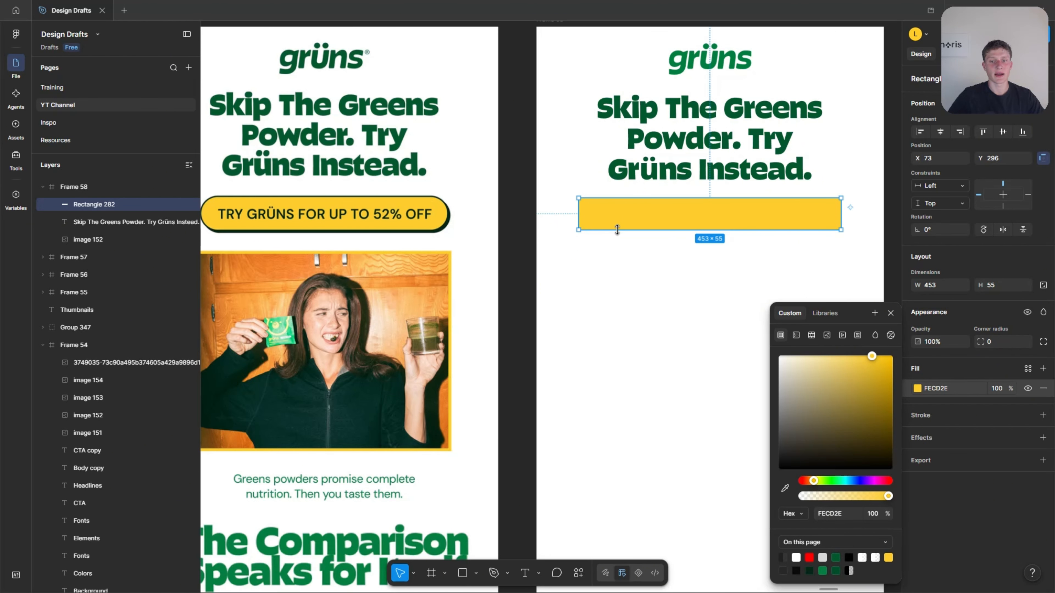
{"action": "scroll", "coordinate": [619, 230], "scroll_direction": "up", "scroll_amount": 5}
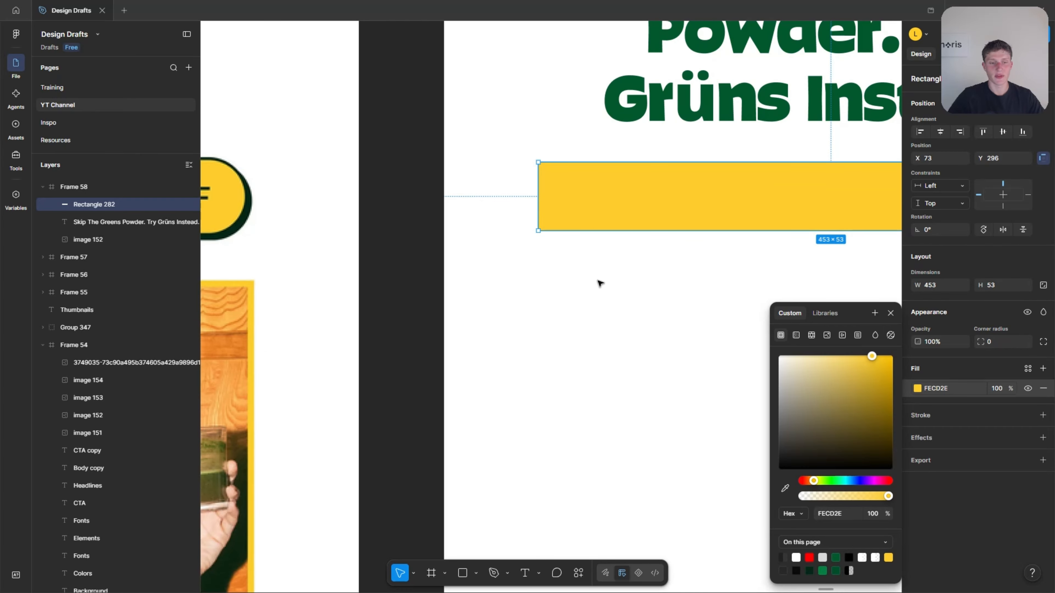
{"action": "left_click", "coordinate": [611, 291]}
Round the yellow button into a pill shape like the reference email's button by setting its corner radius to 89.
{"action": "scroll", "coordinate": [635, 297], "scroll_direction": "down", "scroll_amount": 2}
{"action": "scroll", "coordinate": [634, 298], "scroll_direction": "down", "scroll_amount": 2}
{"action": "left_click", "coordinate": [629, 259]}
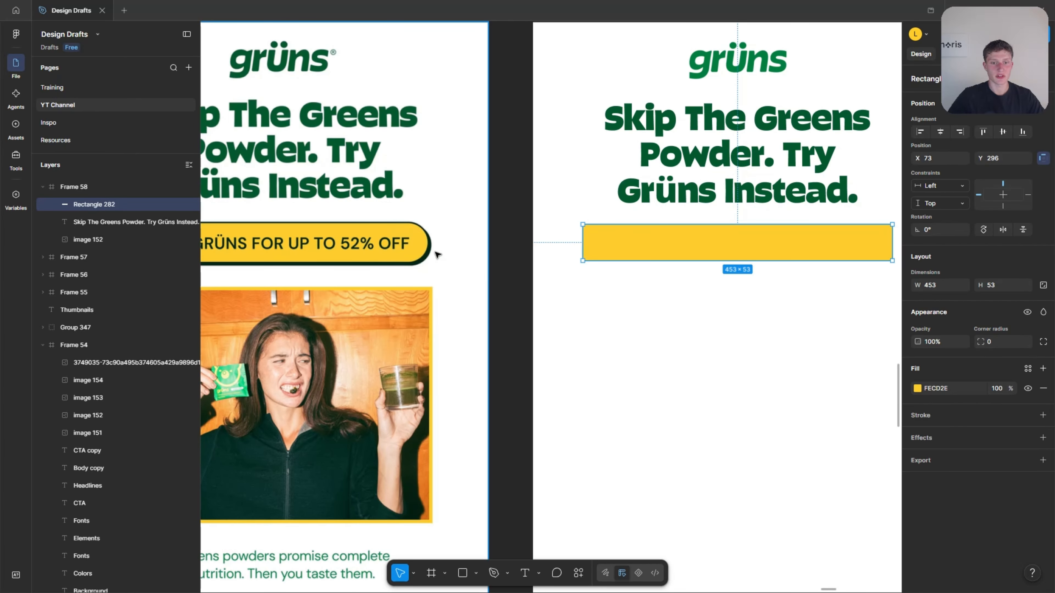
{"action": "left_click", "coordinate": [607, 277]}
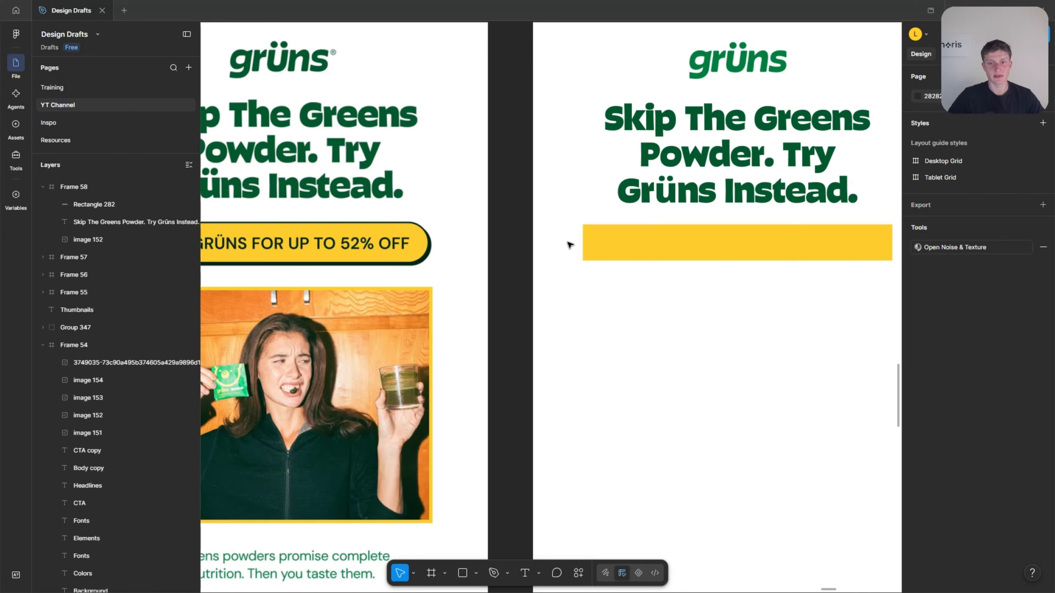
{"action": "scroll", "coordinate": [582, 230], "scroll_direction": "up", "scroll_amount": 2}
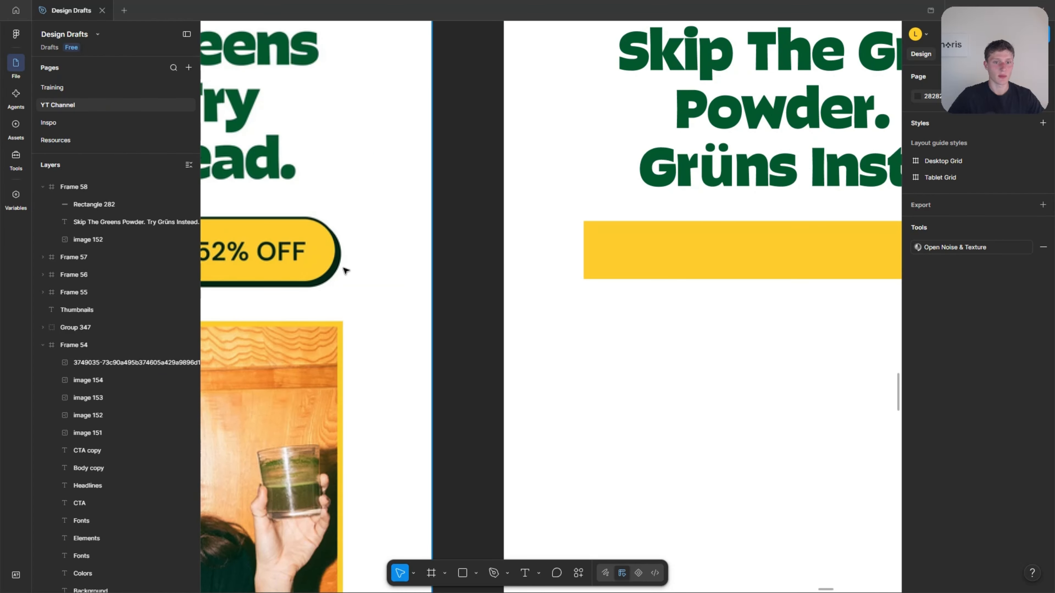
{"action": "scroll", "coordinate": [369, 241], "scroll_direction": "down", "scroll_amount": 2}
{"action": "left_click", "coordinate": [671, 254]}
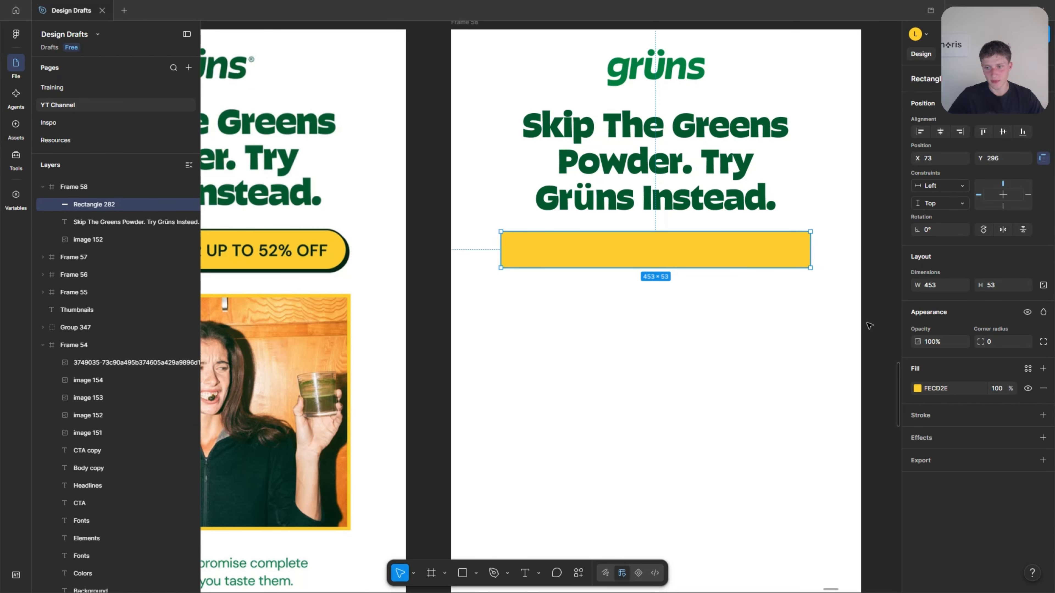
{"action": "scroll", "coordinate": [681, 254], "scroll_direction": "up", "scroll_amount": 1}
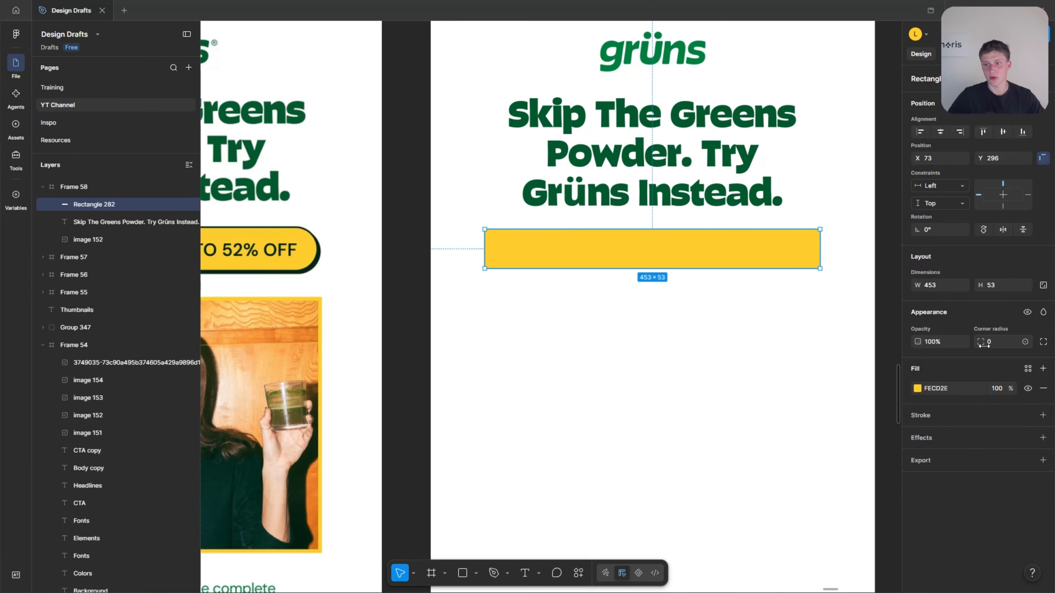
{"action": "left_click_drag", "start_coordinate": [983, 344], "coordinate": [75, 348]}
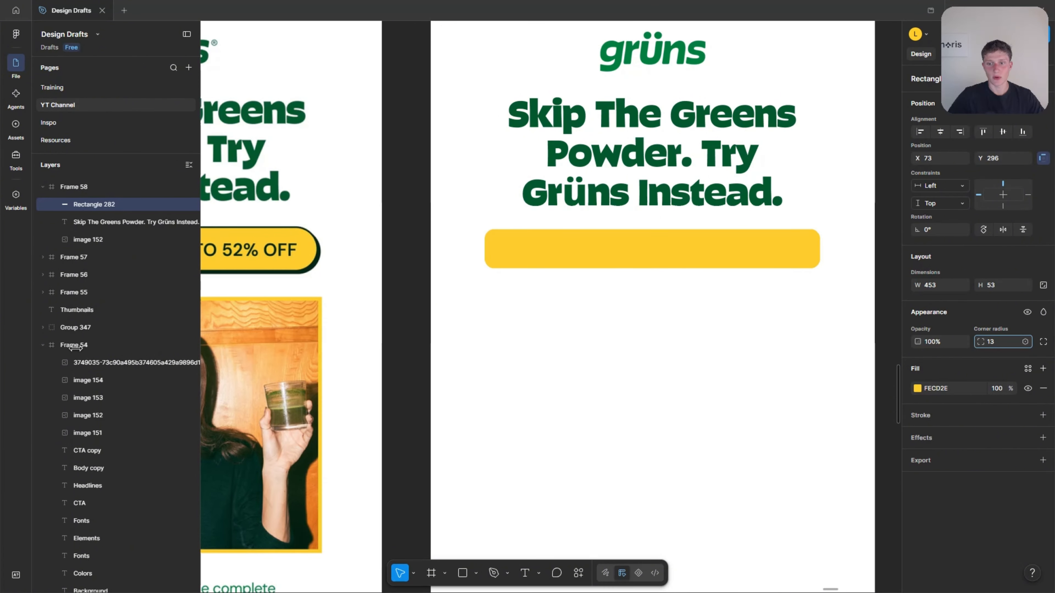
{"action": "left_click_drag", "start_coordinate": [5, 341], "coordinate": [308, 349]}
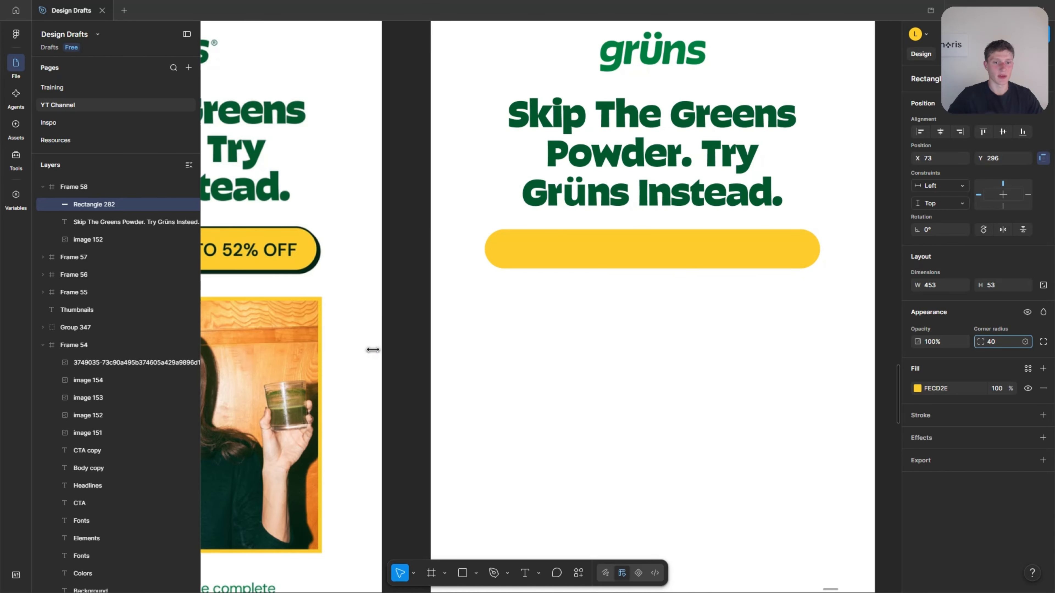
{"action": "left_click_drag", "start_coordinate": [712, 343], "coordinate": [907, 350]}
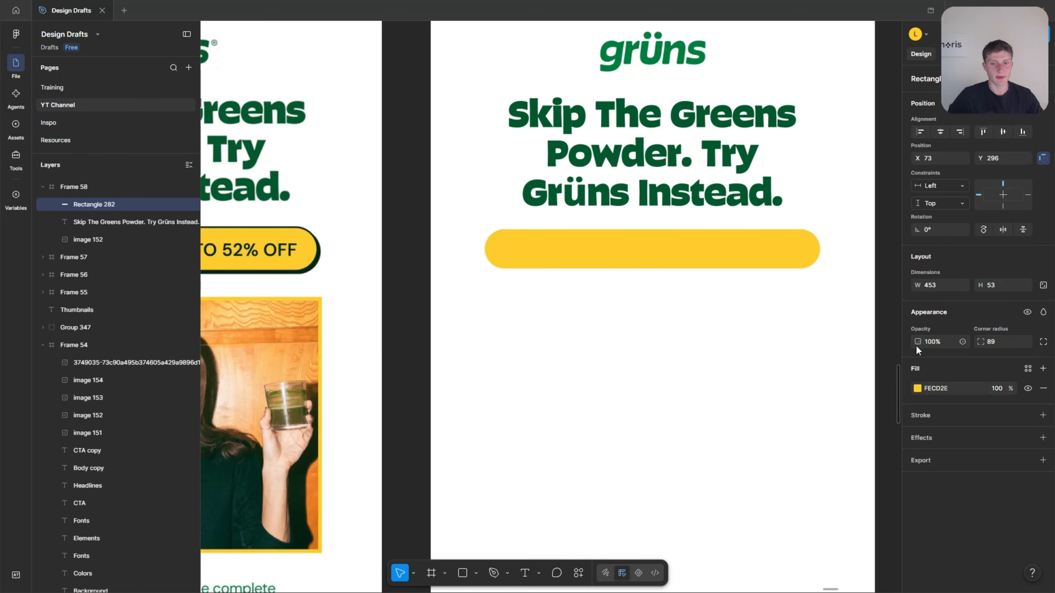
Compare the reference email's call-to-action button with the plain yellow pill in the new email frame.
{"action": "scroll", "coordinate": [447, 295], "scroll_direction": "left", "scroll_amount": 5}
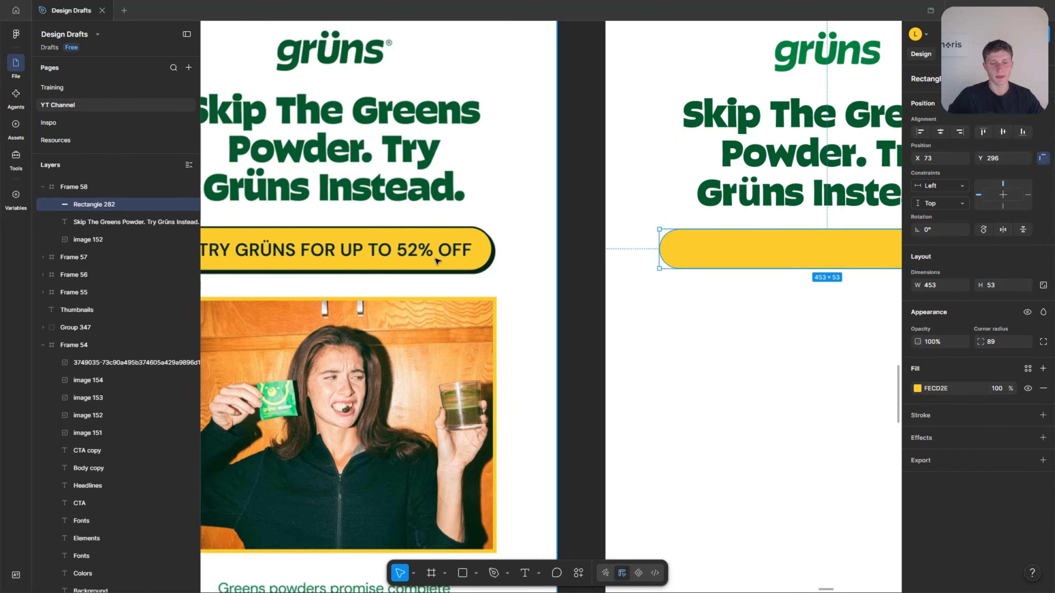
{"action": "scroll", "coordinate": [432, 262], "scroll_direction": "down", "scroll_amount": 2}
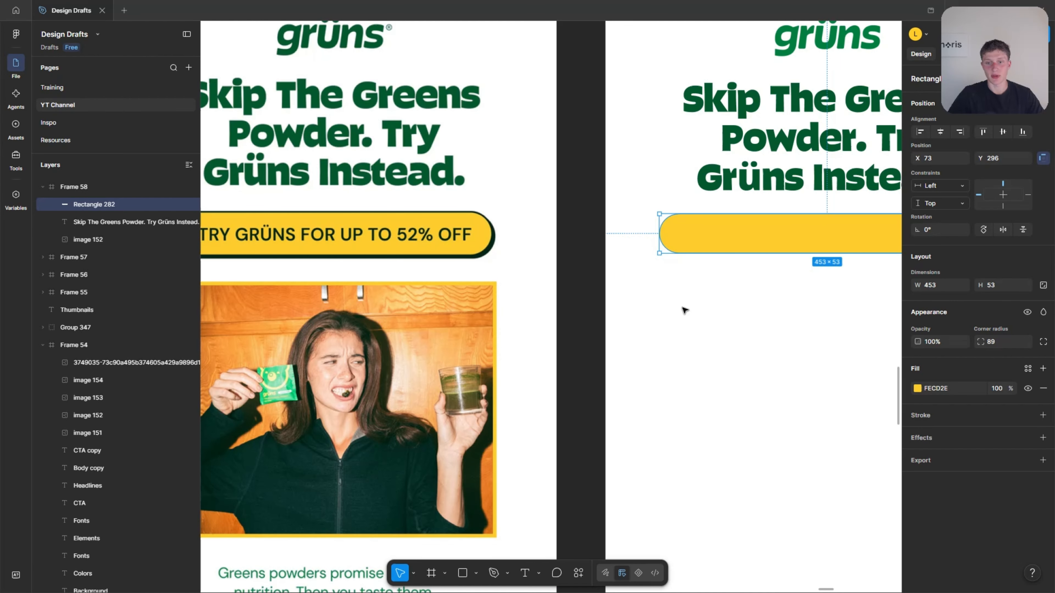
{"action": "scroll", "coordinate": [685, 309], "scroll_direction": "right", "scroll_amount": 3}
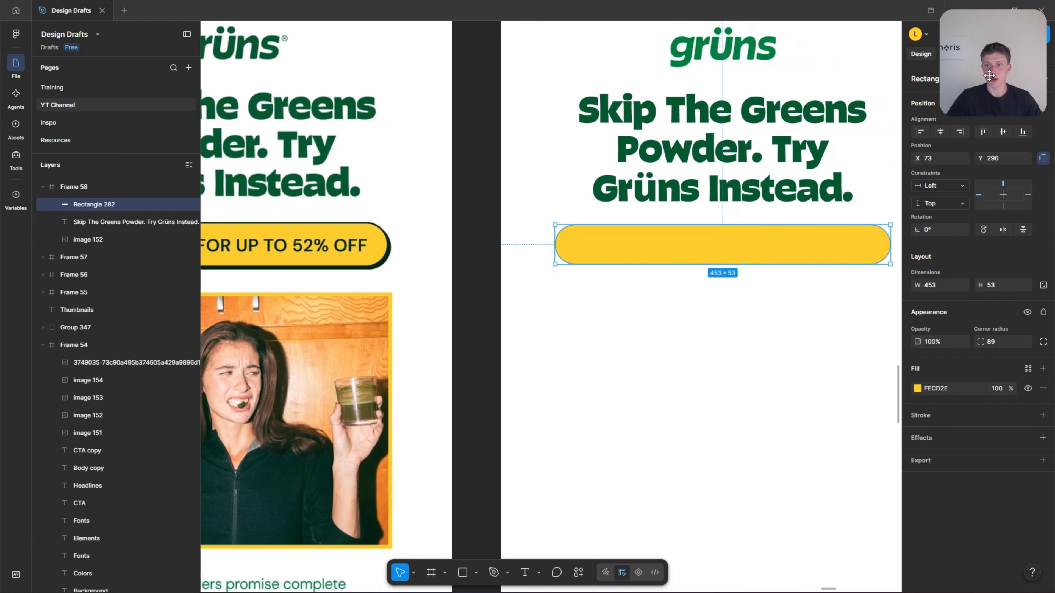
{"action": "left_click_drag", "start_coordinate": [966, 516], "coordinate": [993, 516]}
{"action": "left_click", "coordinate": [617, 330]}
{"action": "scroll", "coordinate": [639, 337], "scroll_direction": "down", "scroll_amount": 5}
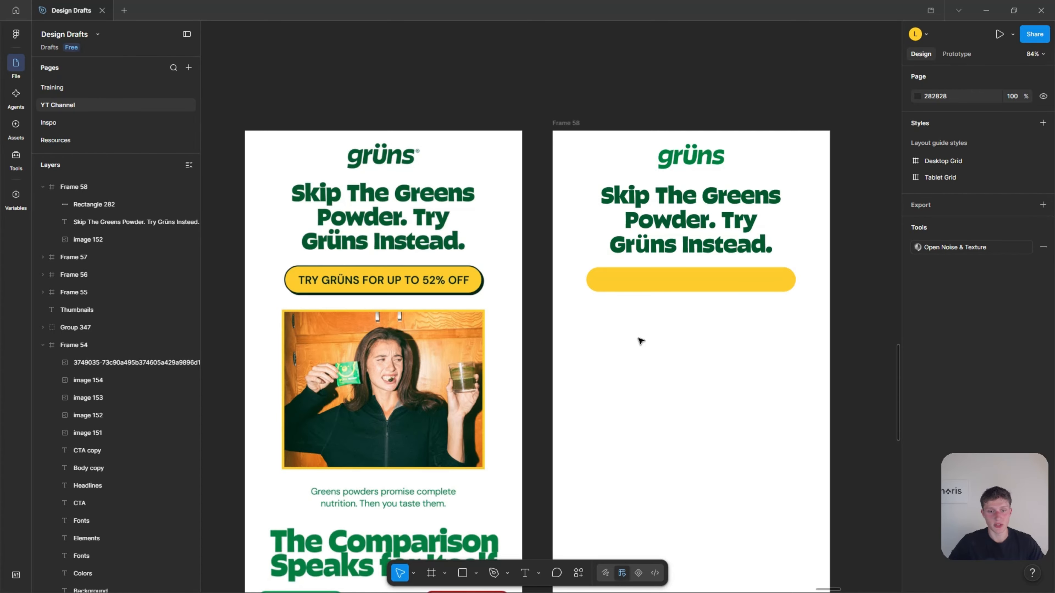
{"action": "scroll", "coordinate": [565, 330], "scroll_direction": "right", "scroll_amount": 2}
{"action": "scroll", "coordinate": [541, 325], "scroll_direction": "down", "scroll_amount": 2}
{"action": "scroll", "coordinate": [458, 318], "scroll_direction": "down", "scroll_amount": 2}
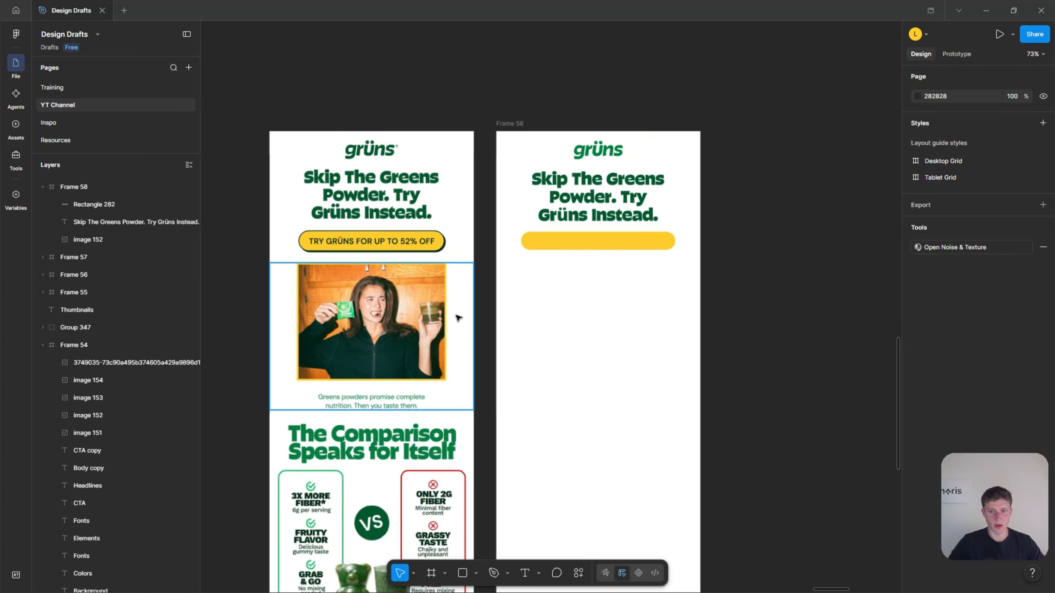
Add a stroke to the yellow button in the new frame and position it Outside.
{"action": "left_click", "coordinate": [592, 243]}
{"action": "scroll", "coordinate": [457, 241], "scroll_direction": "up", "scroll_amount": 3}
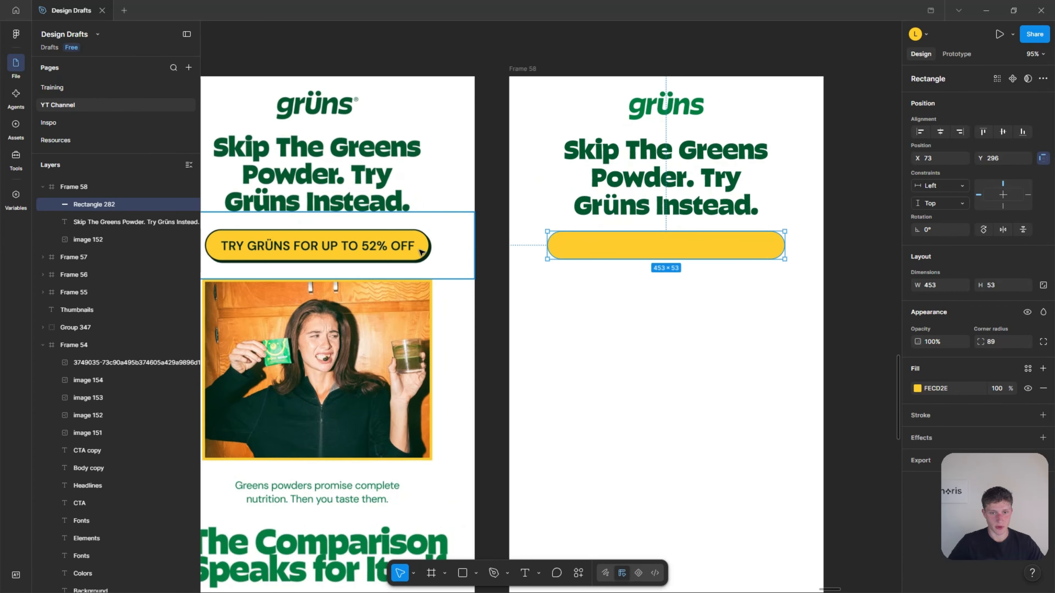
{"action": "scroll", "coordinate": [420, 252], "scroll_direction": "up", "scroll_amount": 10}
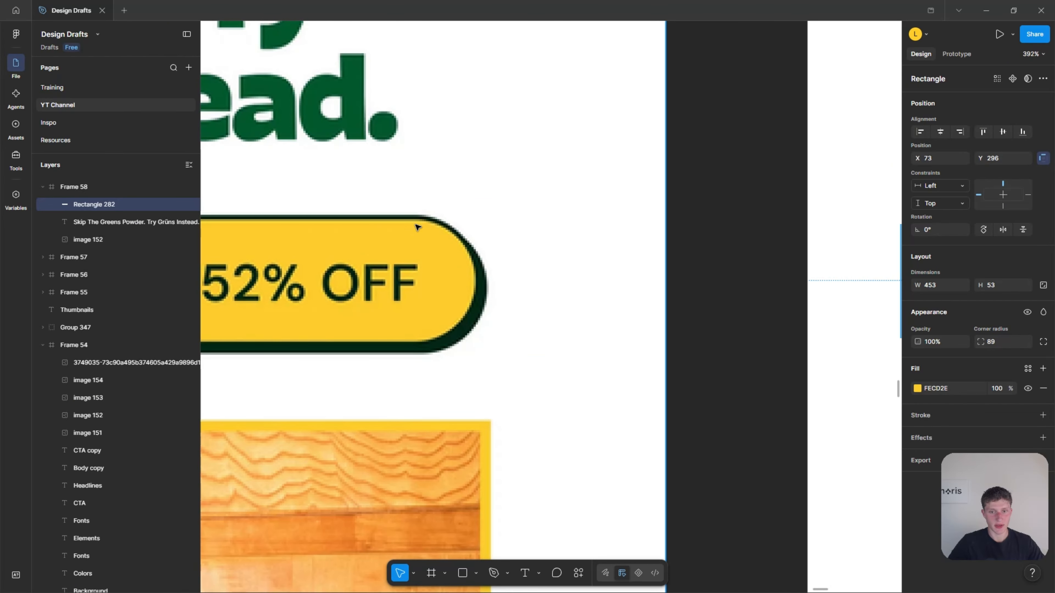
{"action": "scroll", "coordinate": [468, 265], "scroll_direction": "down", "scroll_amount": 12}
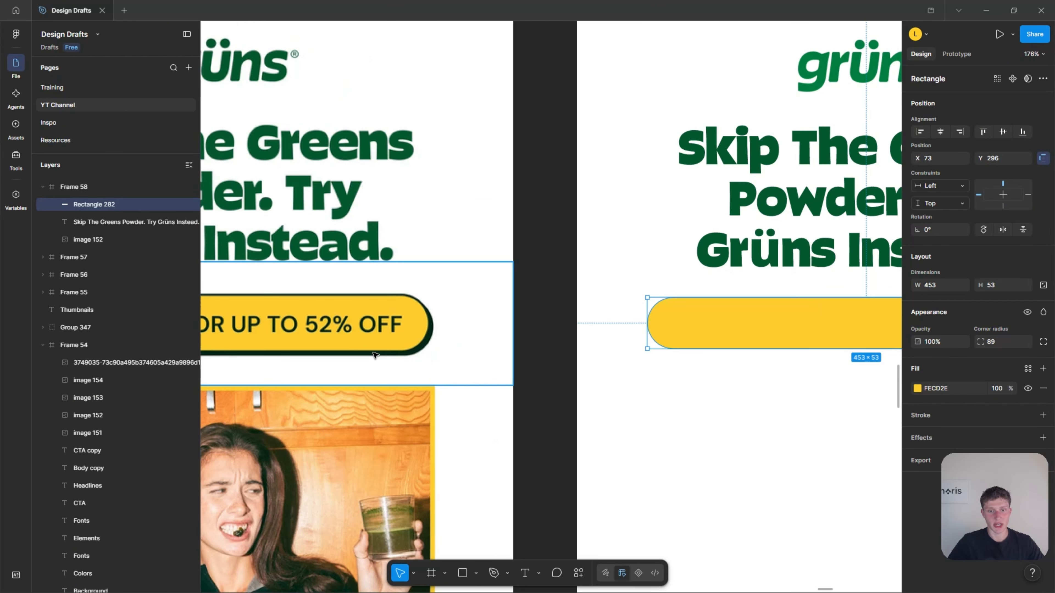
{"action": "scroll", "coordinate": [369, 335], "scroll_direction": "up", "scroll_amount": 6}
{"action": "scroll", "coordinate": [369, 335], "scroll_direction": "down", "scroll_amount": 2}
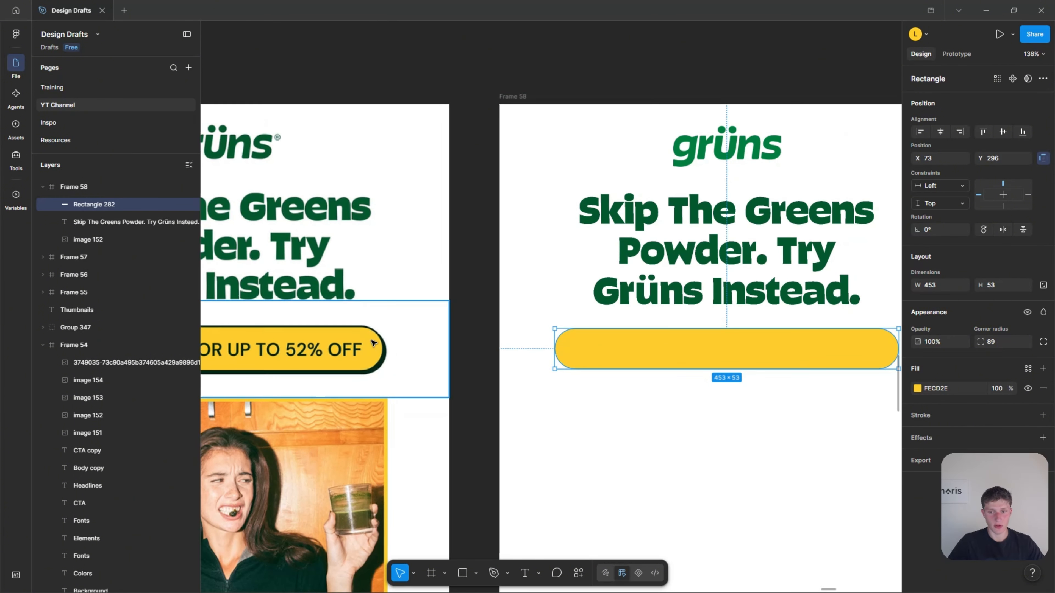
{"action": "left_click", "coordinate": [995, 423]}
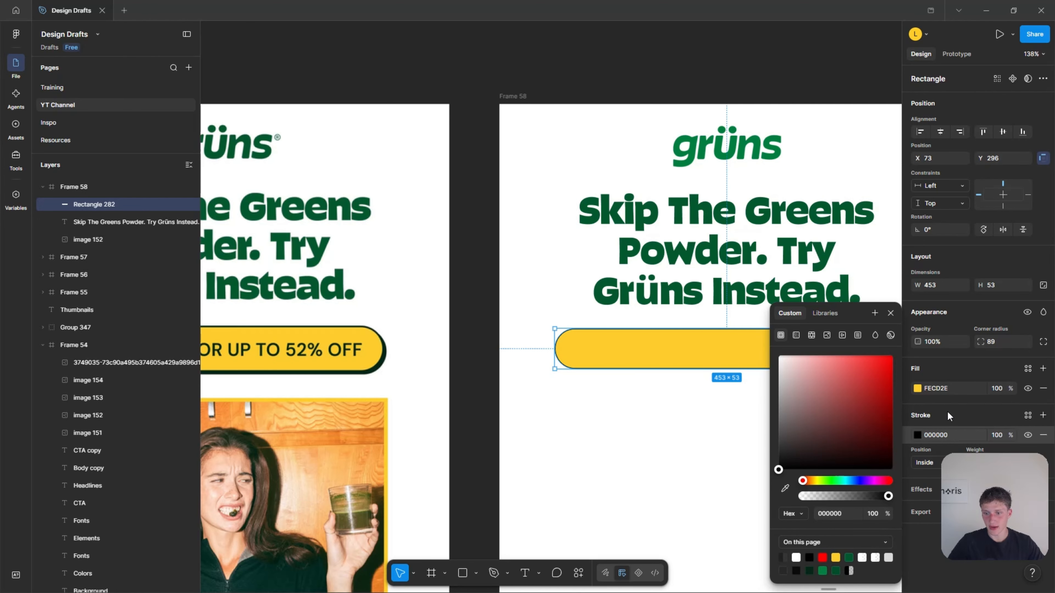
{"action": "mouse_move", "coordinate": [975, 486]}
{"action": "left_mouse_down"}
{"action": "mouse_move", "coordinate": [751, 465]}
{"action": "mouse_move", "coordinate": [482, 377]}
{"action": "mouse_move", "coordinate": [122, 129]}
{"action": "mouse_move", "coordinate": [945, 123]}
{"action": "mouse_move", "coordinate": [980, 46]}
{"action": "left_mouse_up"}
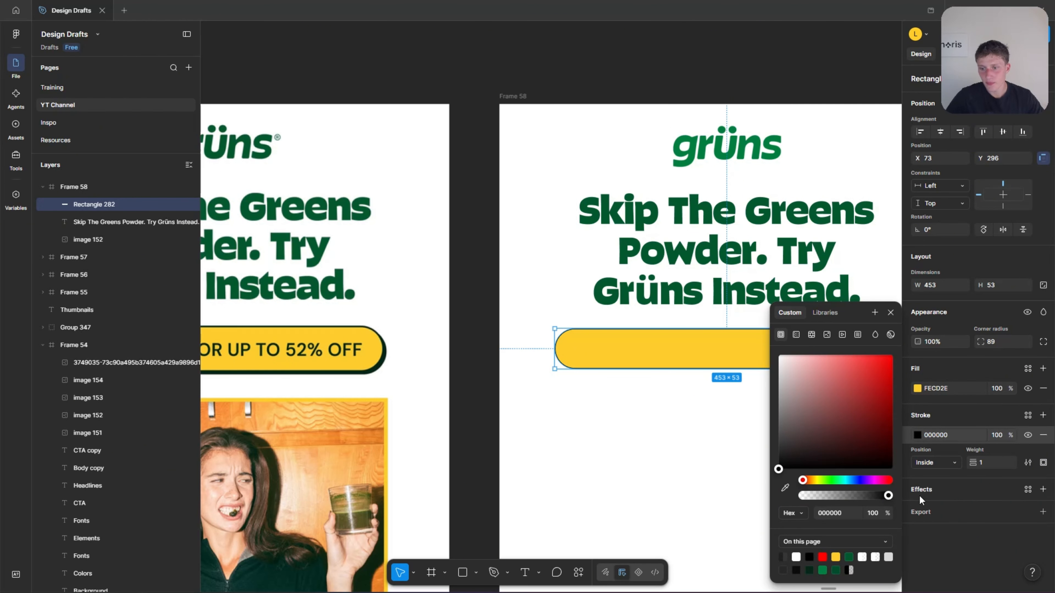
{"action": "left_click", "coordinate": [939, 464]}
{"action": "left_click", "coordinate": [936, 476]}
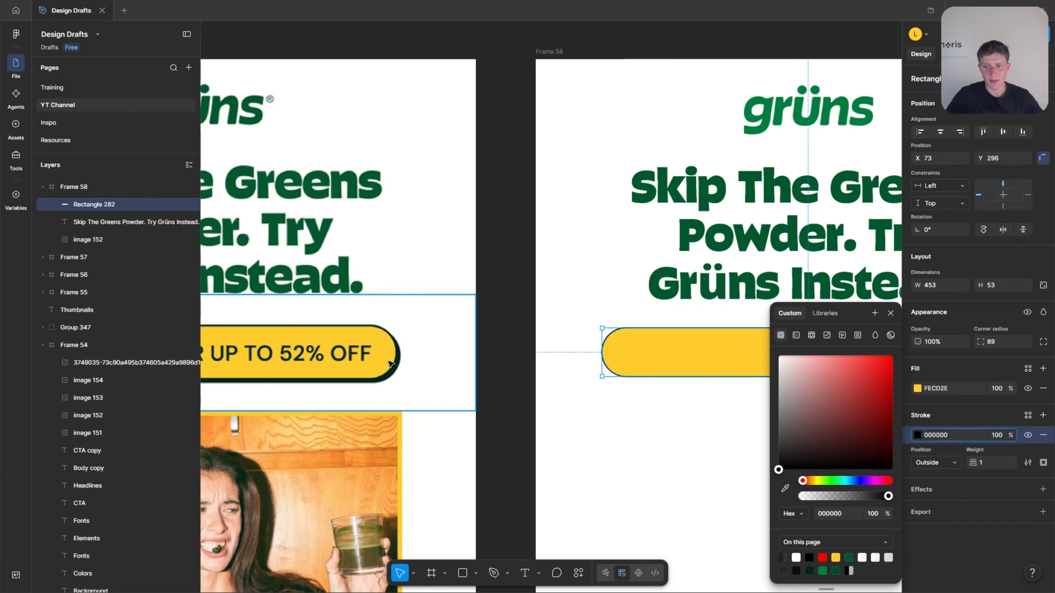
Color the button's stroke dark green 052616 by sampling the dark CTA swatch on the brand board.
{"action": "left_click", "coordinate": [785, 488]}
{"action": "scroll", "coordinate": [353, 320], "scroll_direction": "up", "scroll_amount": 5}
{"action": "scroll", "coordinate": [419, 349], "scroll_direction": "up", "scroll_amount": 3}
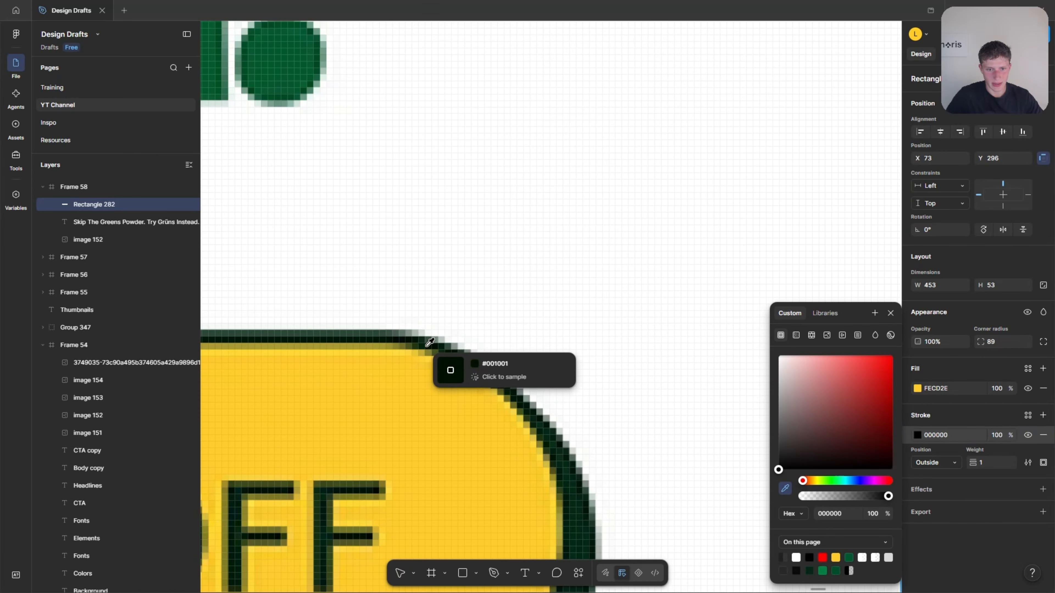
{"action": "scroll", "coordinate": [397, 336], "scroll_direction": "up", "scroll_amount": 3}
{"action": "scroll", "coordinate": [397, 336], "scroll_direction": "down", "scroll_amount": 10}
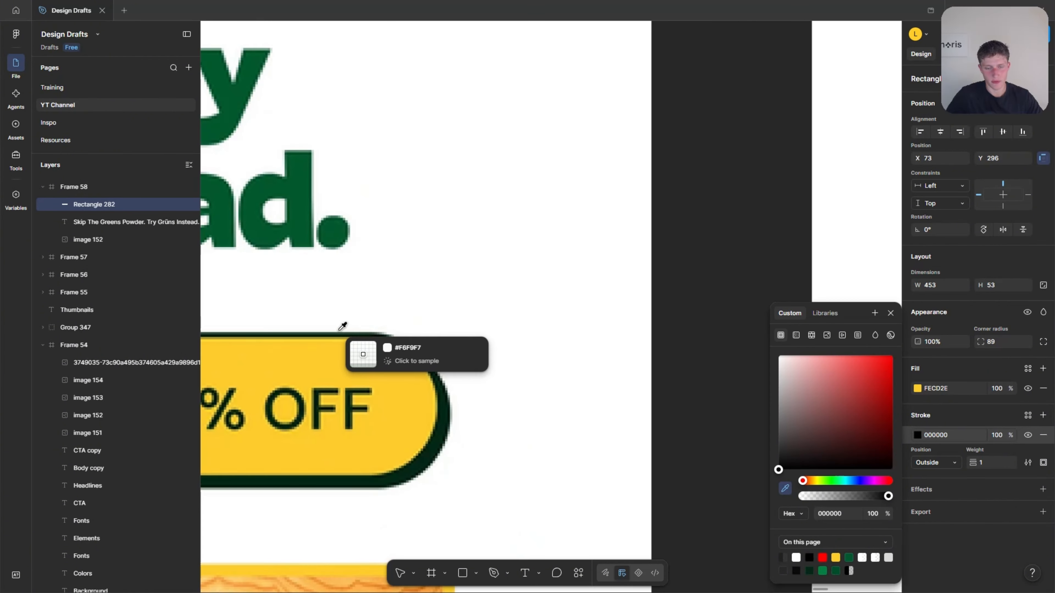
{"action": "scroll", "coordinate": [518, 370], "scroll_direction": "down", "scroll_amount": 1}
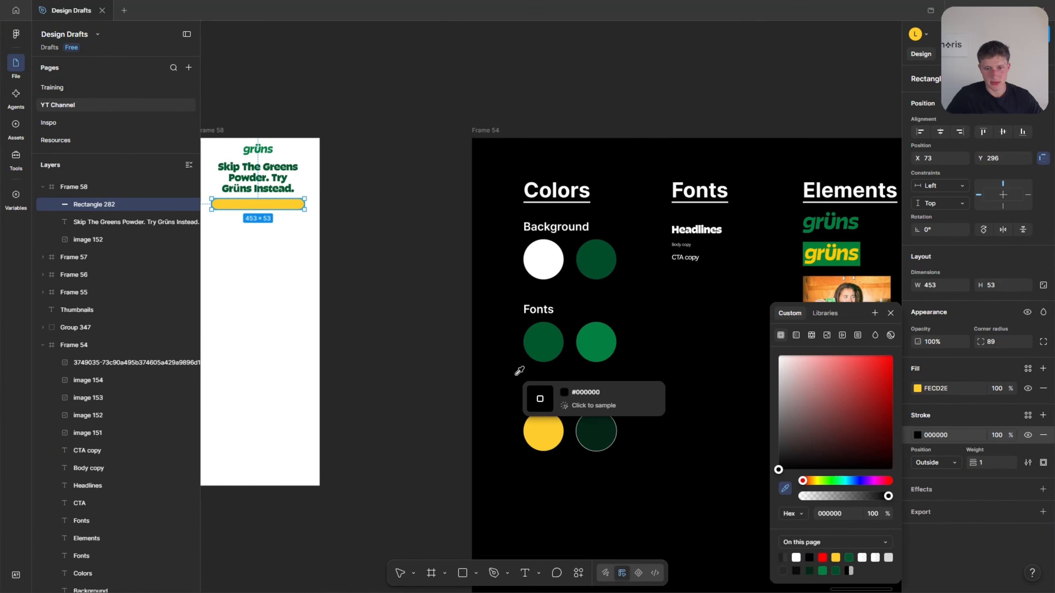
{"action": "scroll", "coordinate": [552, 403], "scroll_direction": "up", "scroll_amount": 3}
{"action": "left_click", "coordinate": [602, 420]}
{"action": "scroll", "coordinate": [706, 383], "scroll_direction": "down", "scroll_amount": 4}
{"action": "scroll", "coordinate": [706, 383], "scroll_direction": "down", "scroll_amount": 2}
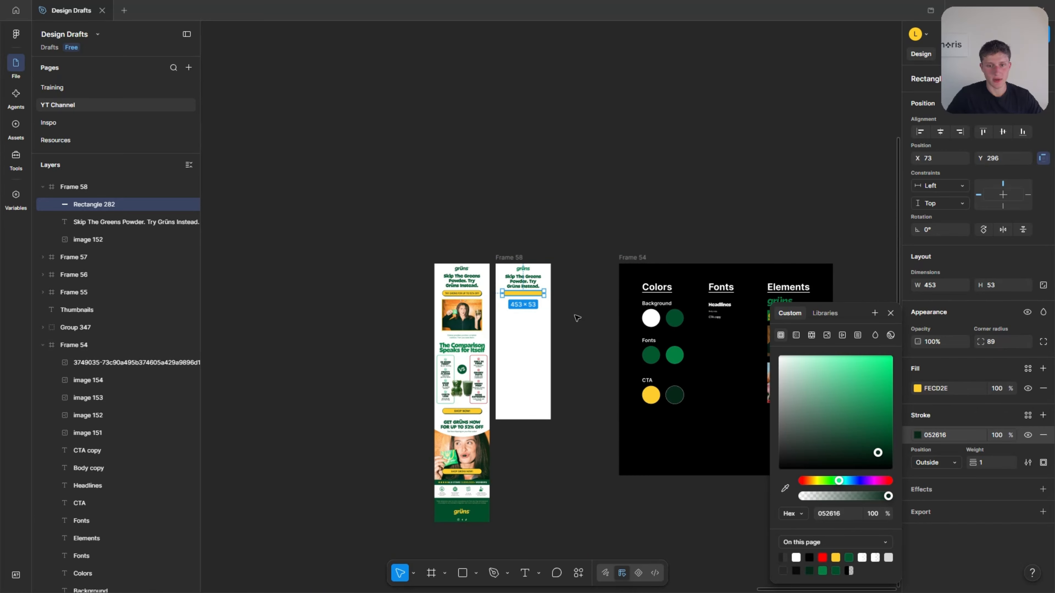
{"action": "scroll", "coordinate": [515, 290], "scroll_direction": "up", "scroll_amount": 7}
{"action": "left_click", "coordinate": [659, 385]}
{"action": "scroll", "coordinate": [660, 386], "scroll_direction": "down", "scroll_amount": 2}
{"action": "scroll", "coordinate": [422, 394], "scroll_direction": "up", "scroll_amount": 3}
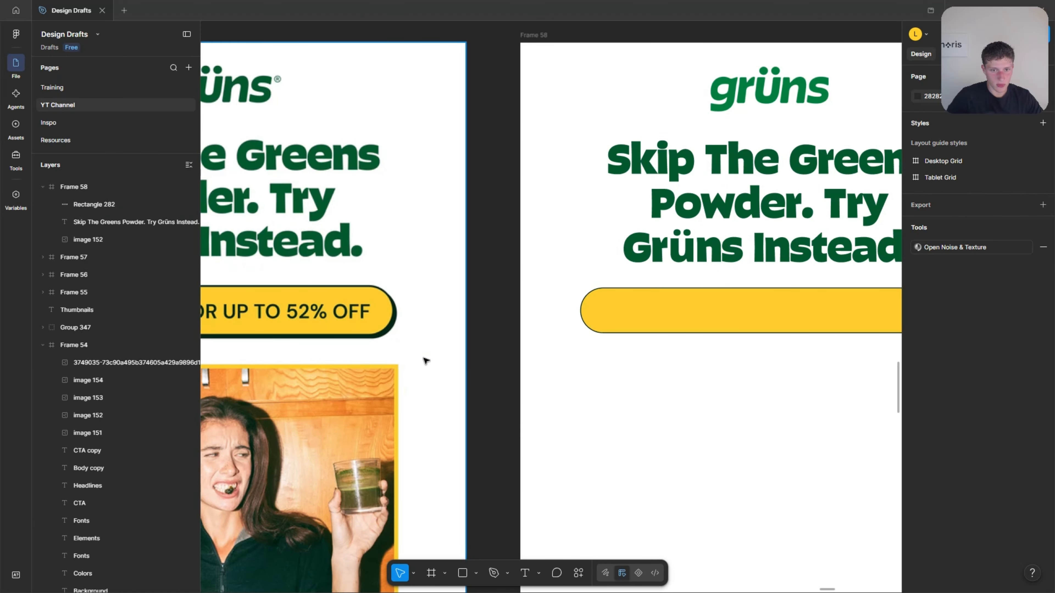
Set the yellow button's stroke weight to 2 to match the outline on the reference button.
{"action": "left_click", "coordinate": [601, 306]}
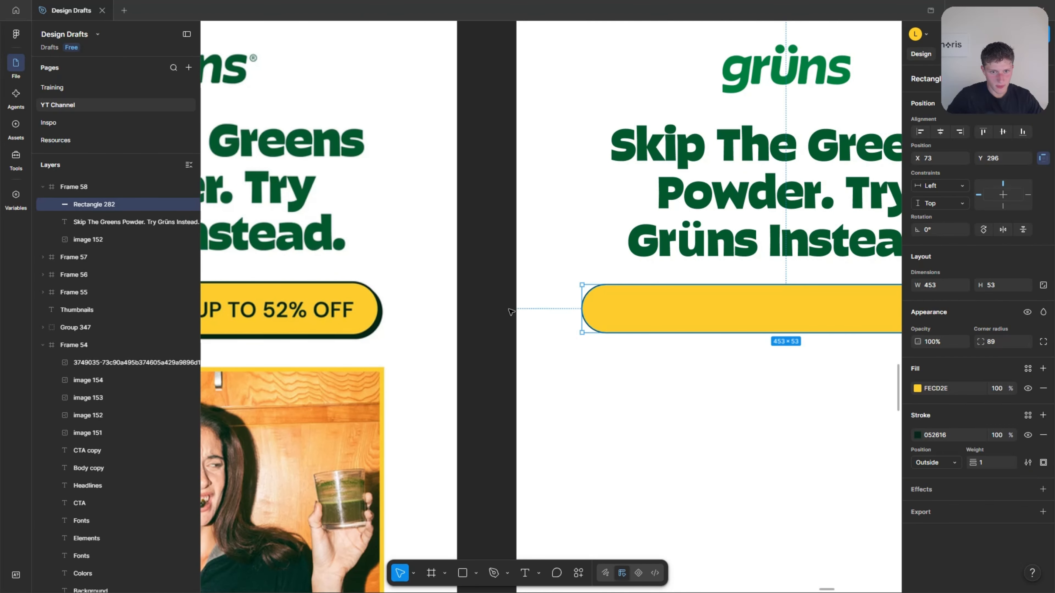
{"action": "left_click_drag", "start_coordinate": [972, 465], "coordinate": [973, 466]}
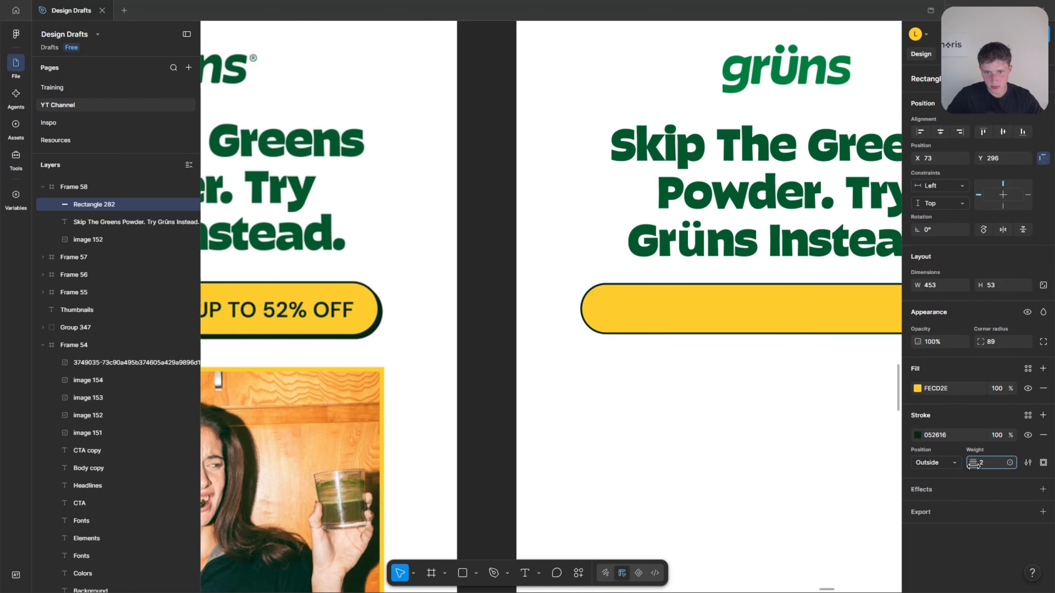
{"action": "left_click", "coordinate": [312, 282]}
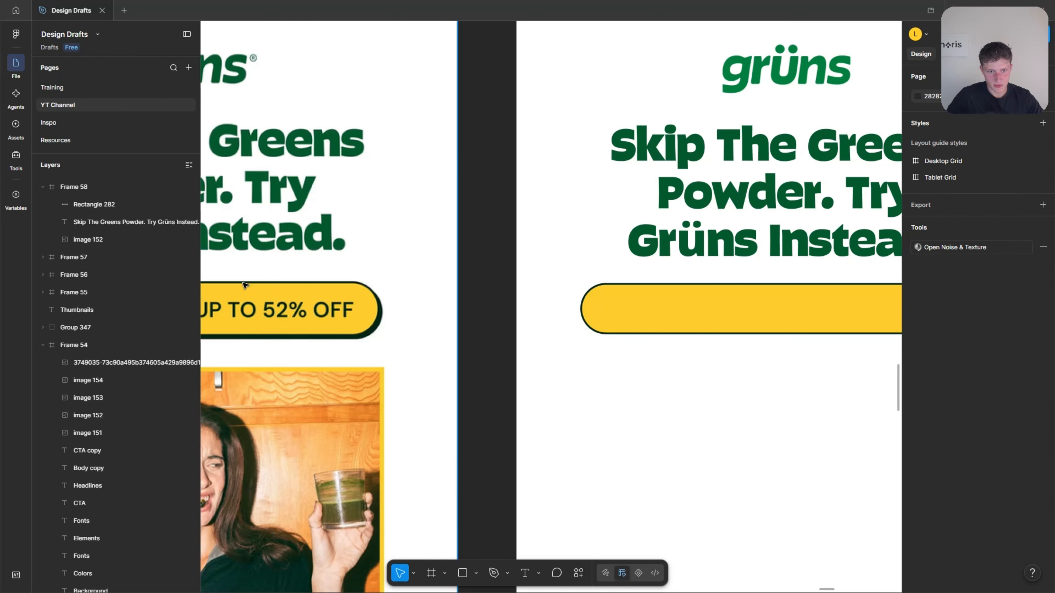
Add a drop shadow effect to the yellow button in the new email frame.
{"action": "left_click", "coordinate": [626, 311]}
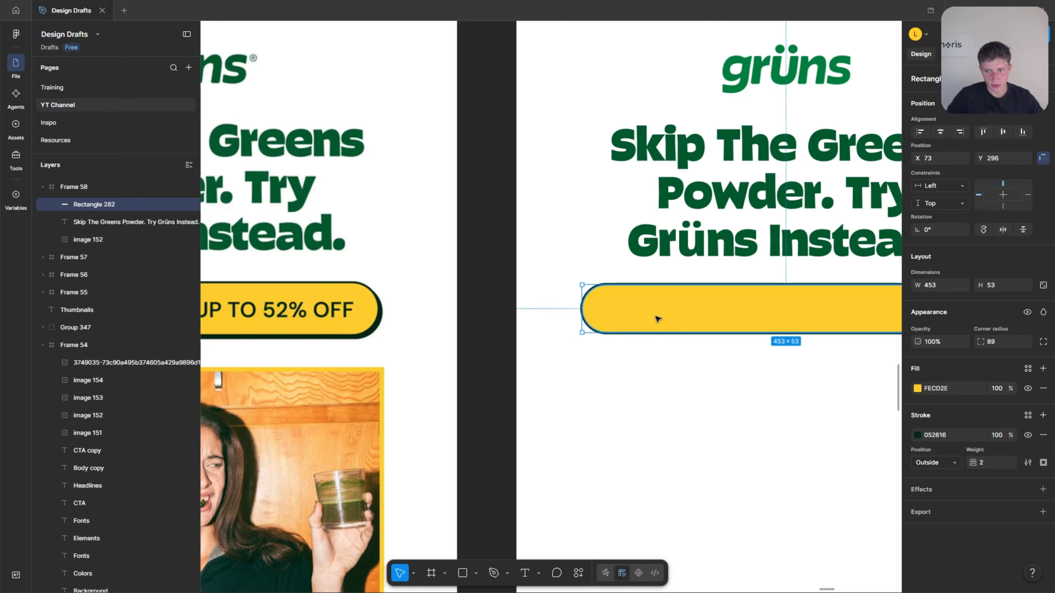
{"action": "scroll", "coordinate": [414, 294], "scroll_direction": "up", "scroll_amount": 3}
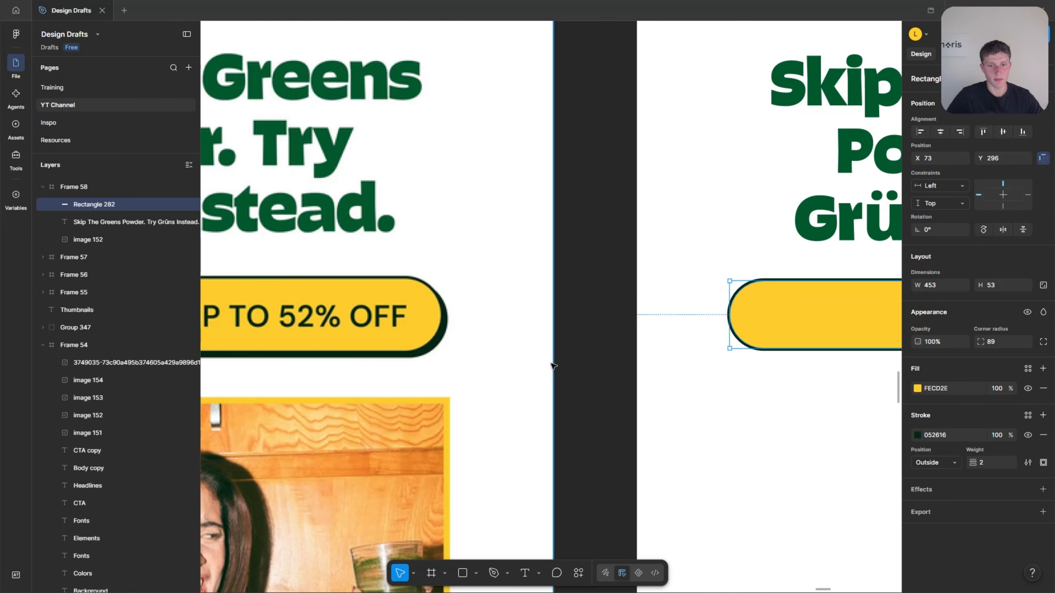
{"action": "scroll", "coordinate": [553, 366], "scroll_direction": "down", "scroll_amount": 4}
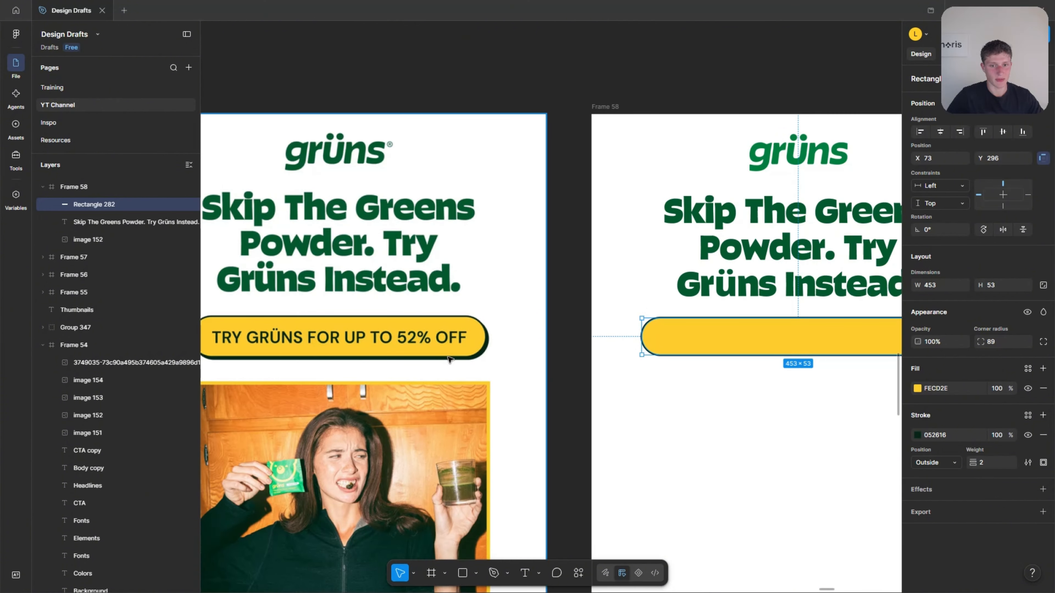
{"action": "scroll", "coordinate": [449, 359], "scroll_direction": "left", "scroll_amount": 3}
{"action": "scroll", "coordinate": [432, 344], "scroll_direction": "right", "scroll_amount": 3}
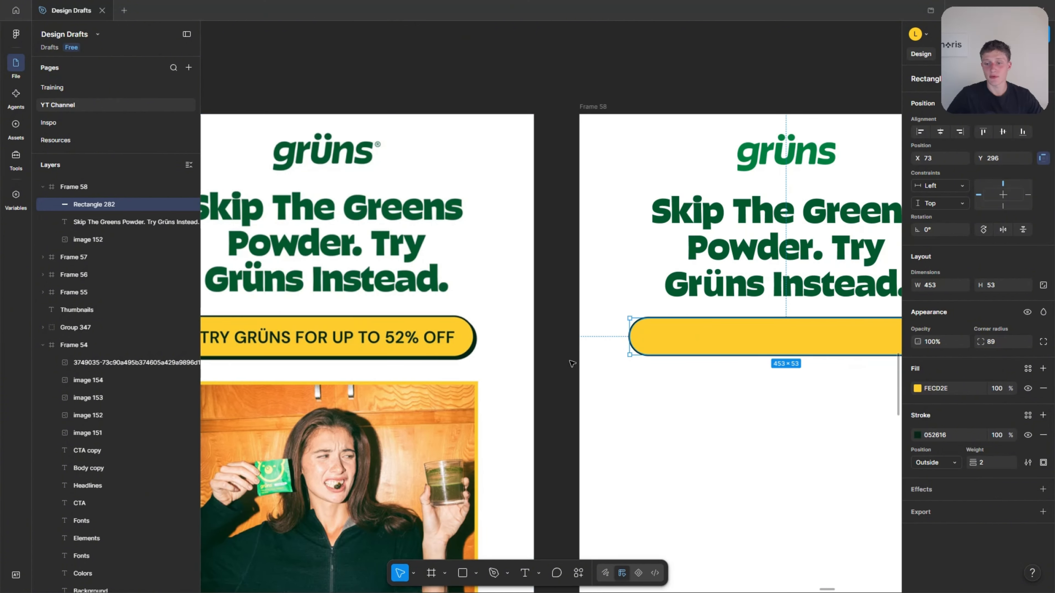
{"action": "left_click", "coordinate": [1043, 490]}
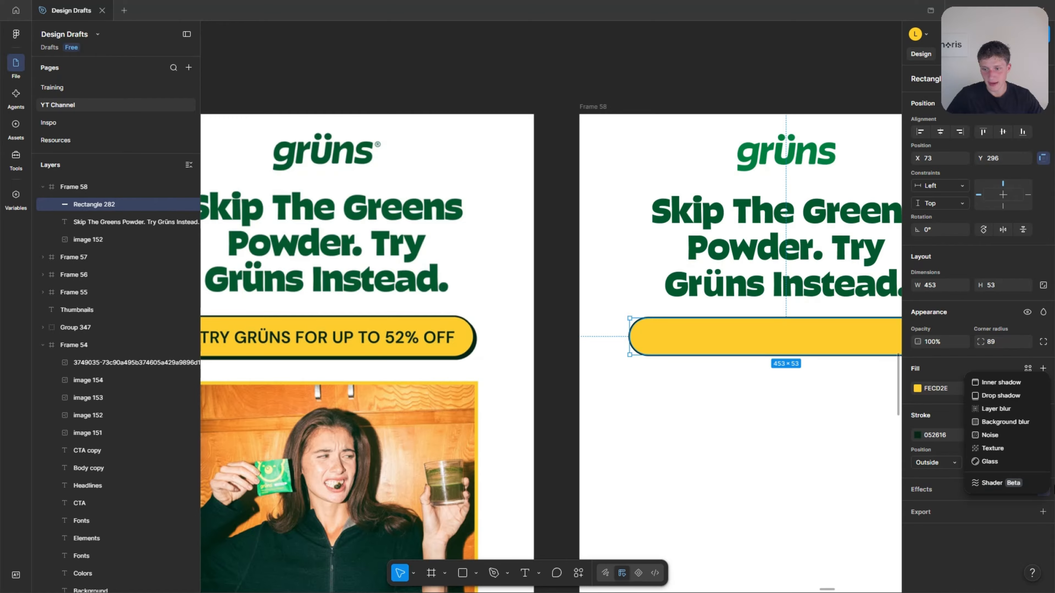
{"action": "left_click", "coordinate": [1043, 411]}
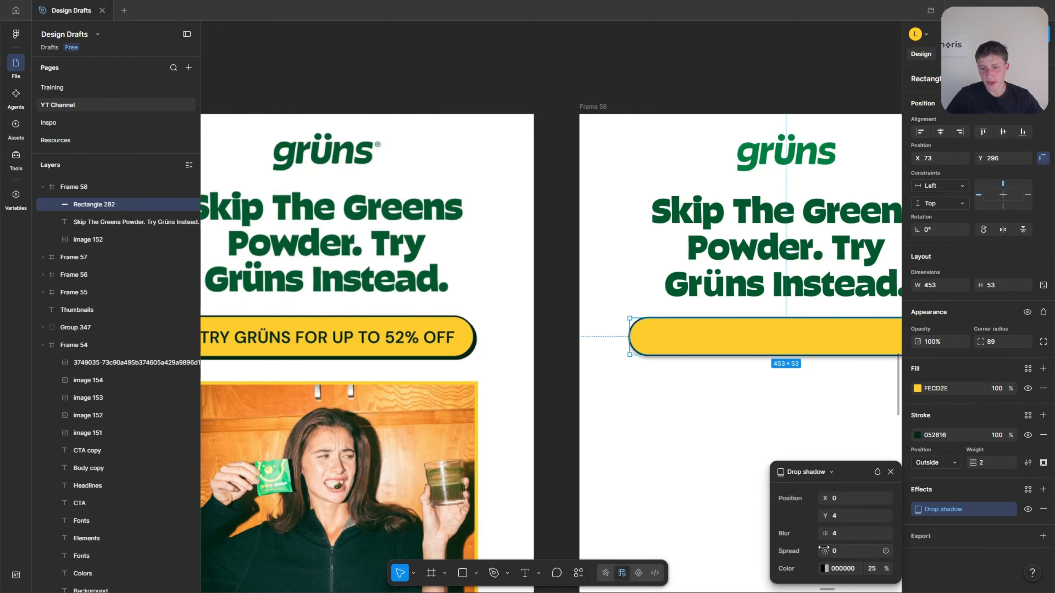
Color the button's drop shadow 052616 at 100% opacity by sampling the dark green CTA swatch on the brand board.
{"action": "left_click", "coordinate": [825, 569]}
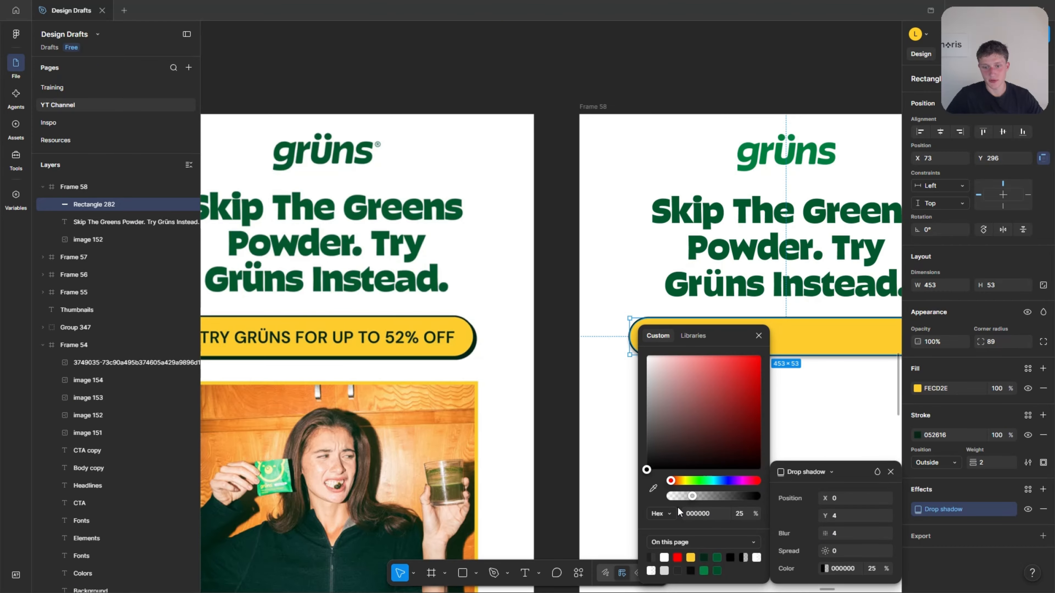
{"action": "left_click", "coordinate": [653, 488]}
{"action": "scroll", "coordinate": [482, 394], "scroll_direction": "right", "scroll_amount": 10}
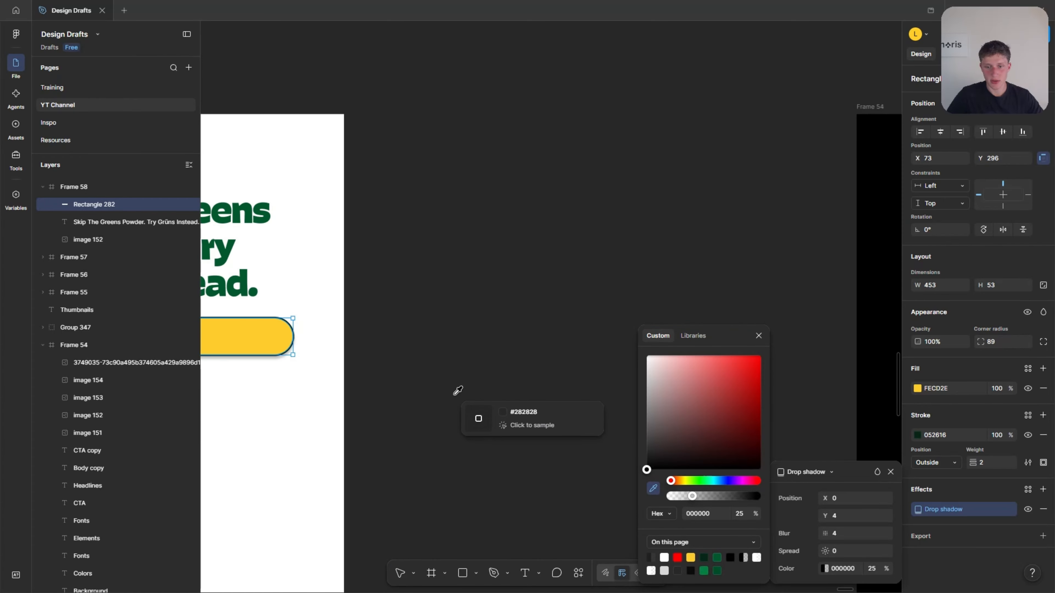
{"action": "scroll", "coordinate": [455, 394], "scroll_direction": "down", "scroll_amount": 5}
{"action": "scroll", "coordinate": [446, 380], "scroll_direction": "down", "scroll_amount": 4}
{"action": "scroll", "coordinate": [443, 374], "scroll_direction": "right", "scroll_amount": 5}
{"action": "scroll", "coordinate": [453, 372], "scroll_direction": "down", "scroll_amount": 4}
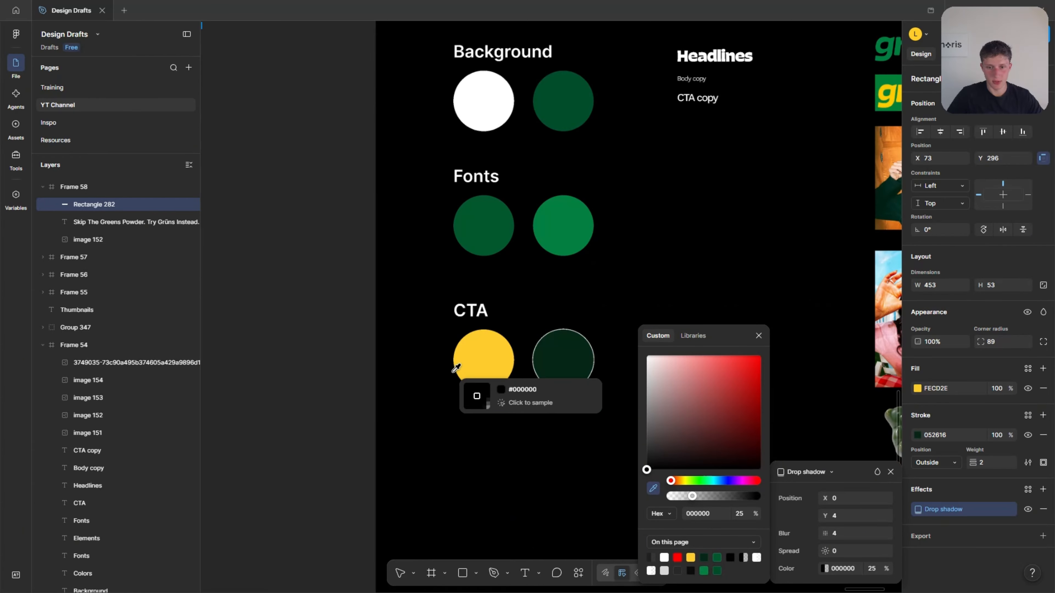
{"action": "left_click", "coordinate": [556, 370]}
{"action": "scroll", "coordinate": [558, 374], "scroll_direction": "left", "scroll_amount": 15}
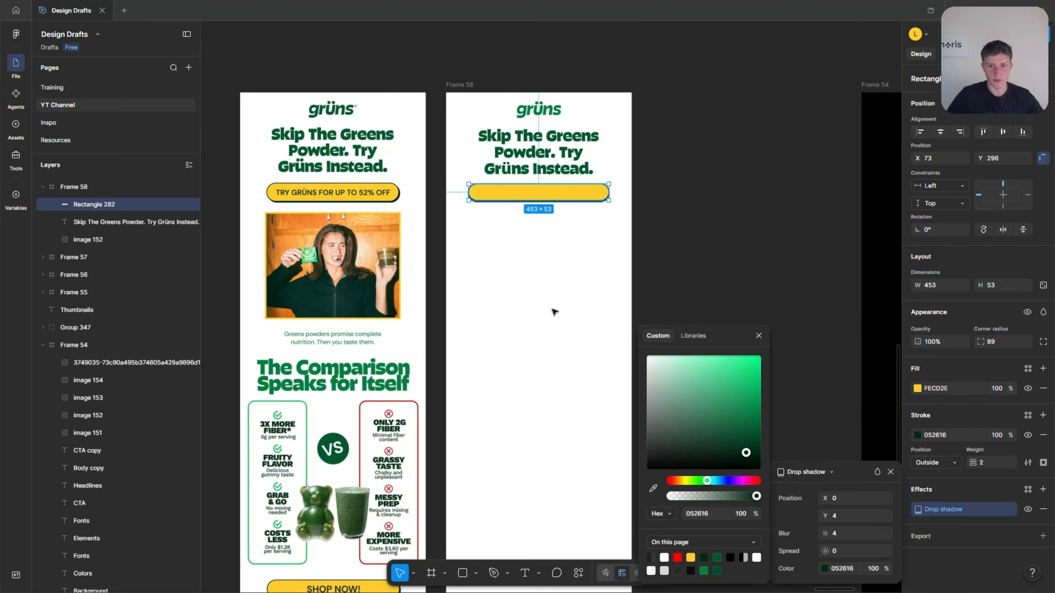
{"action": "scroll", "coordinate": [553, 311], "scroll_direction": "up", "scroll_amount": 10}
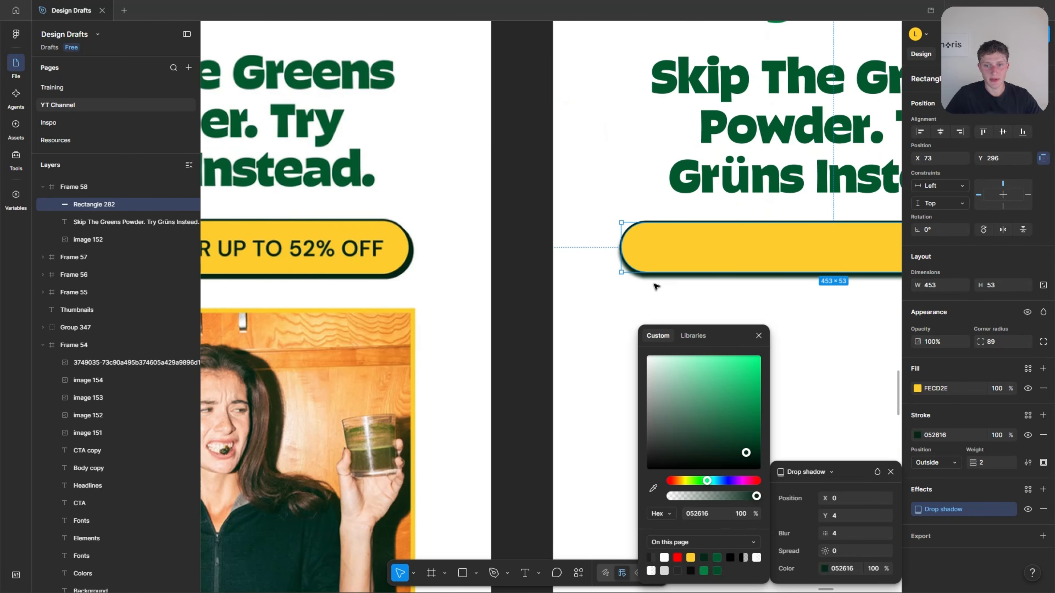
{"action": "left_click", "coordinate": [655, 287]}
{"action": "scroll", "coordinate": [619, 274], "scroll_direction": "up", "scroll_amount": 3}
{"action": "scroll", "coordinate": [581, 236], "scroll_direction": "up", "scroll_amount": 2}
{"action": "scroll", "coordinate": [698, 307], "scroll_direction": "down", "scroll_amount": 5}
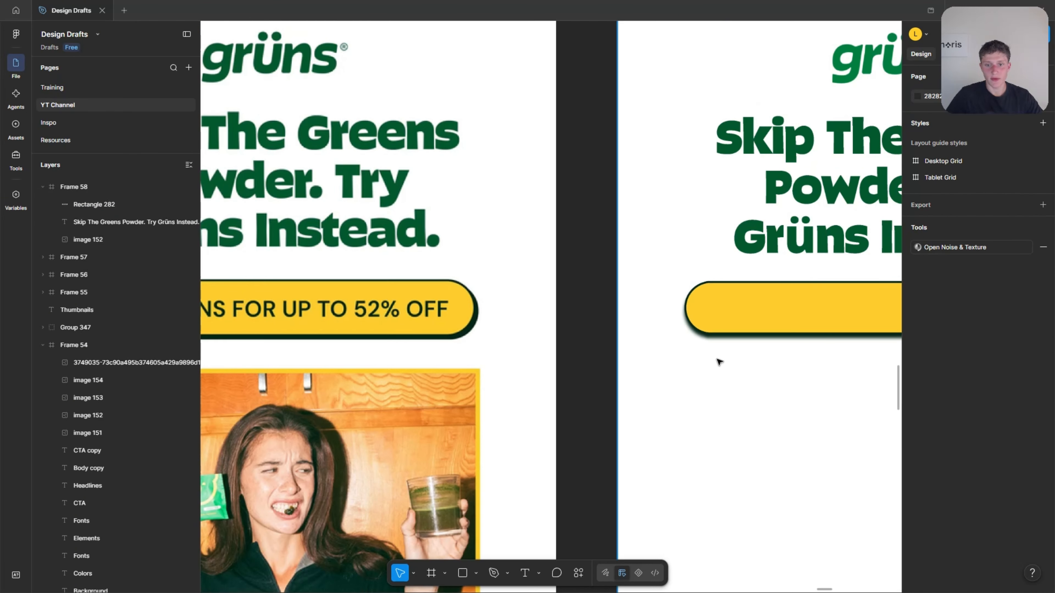
Set the blur of the button's drop shadow to 0 for a hard edge, and compare it with the reference button.
{"action": "left_click", "coordinate": [696, 308]}
{"action": "left_click", "coordinate": [918, 509]}
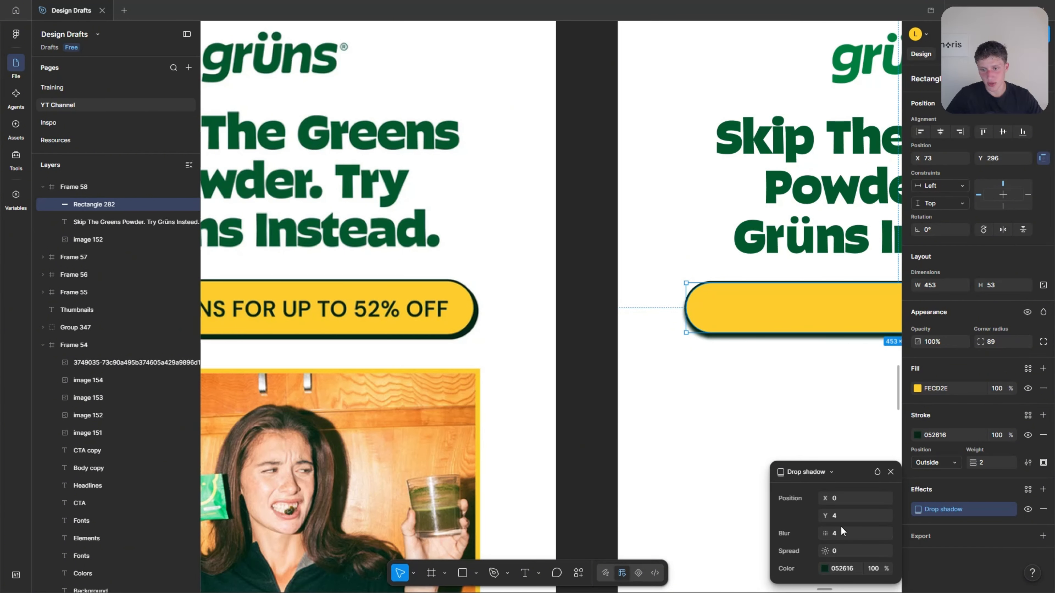
{"action": "left_click_drag", "start_coordinate": [824, 535], "coordinate": [677, 536]}
{"action": "scroll", "coordinate": [673, 327], "scroll_direction": "up", "scroll_amount": 5}
{"action": "scroll", "coordinate": [550, 262], "scroll_direction": "down", "scroll_amount": 5}
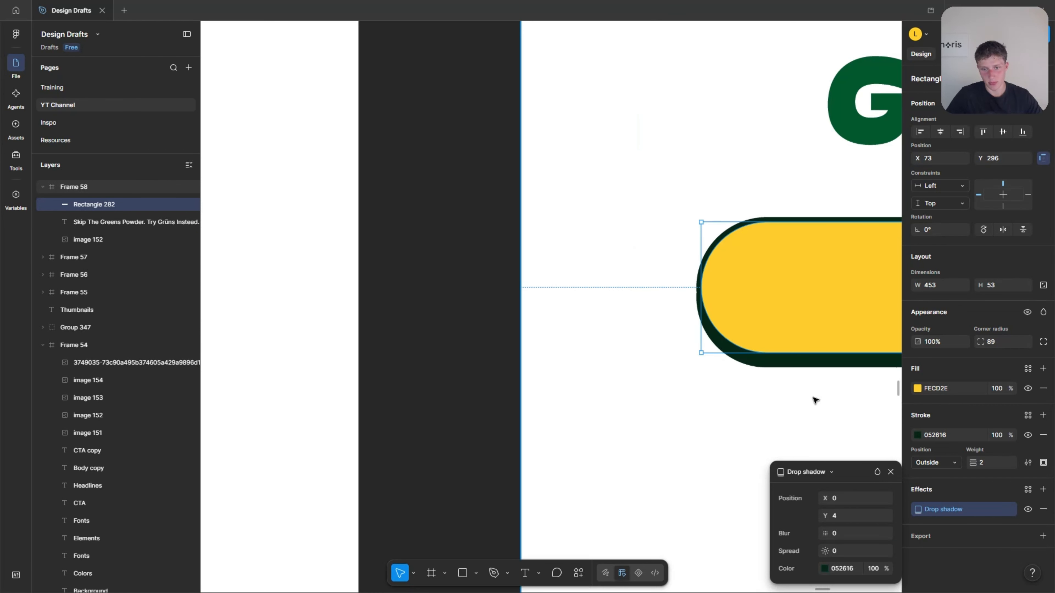
{"action": "scroll", "coordinate": [789, 396], "scroll_direction": "up", "scroll_amount": 5}
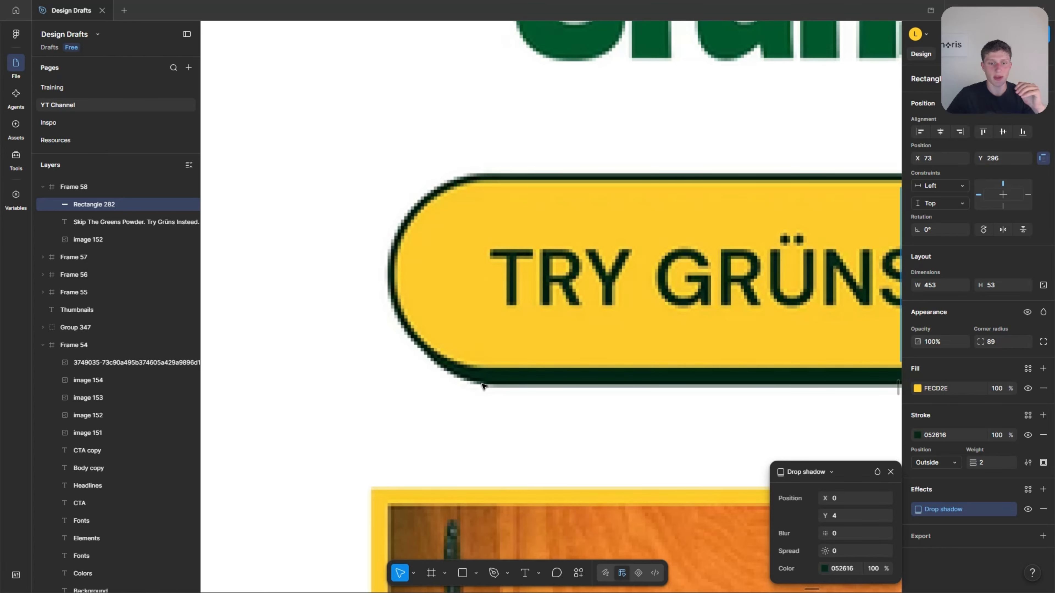
Try a different offset for the button's drop shadow to match the reference button, and undo it.
{"action": "scroll", "coordinate": [484, 388], "scroll_direction": "down", "scroll_amount": 3}
{"action": "scroll", "coordinate": [452, 384], "scroll_direction": "left", "scroll_amount": 4}
{"action": "scroll", "coordinate": [423, 380], "scroll_direction": "right", "scroll_amount": 8}
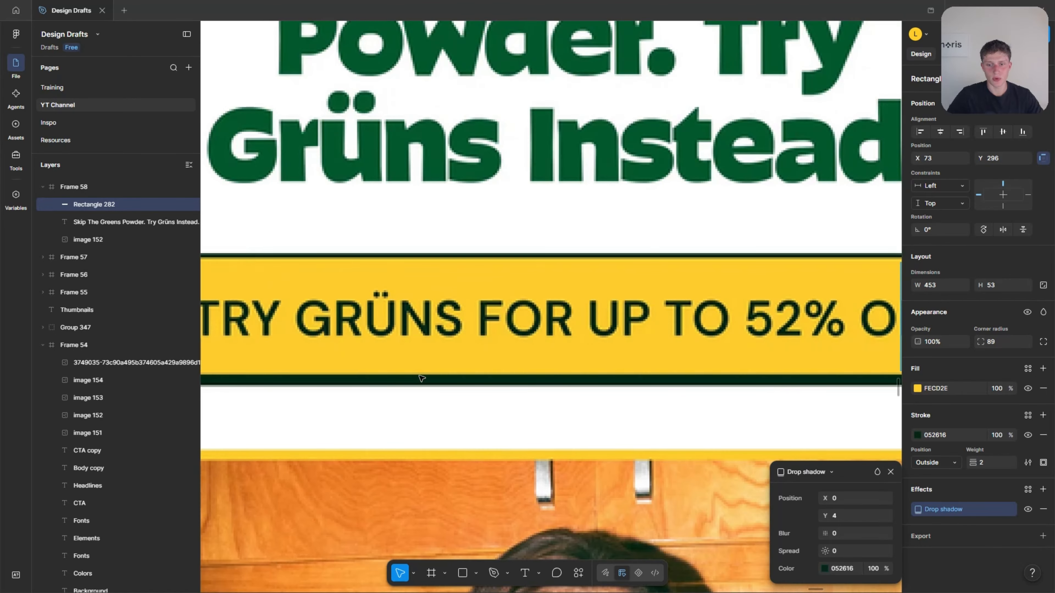
{"action": "scroll", "coordinate": [514, 370], "scroll_direction": "down", "scroll_amount": 5}
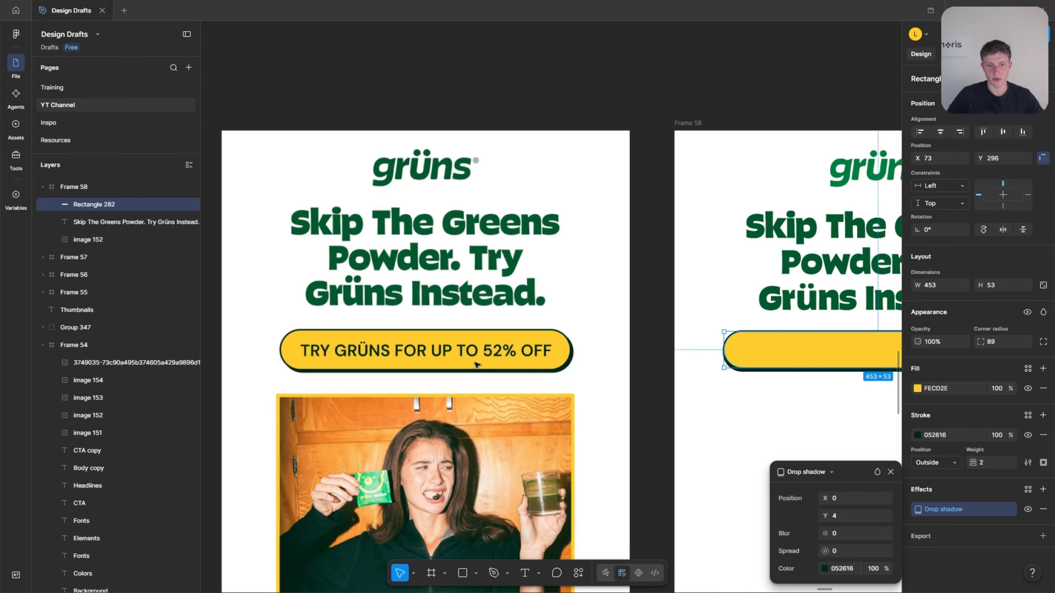
{"action": "scroll", "coordinate": [614, 381], "scroll_direction": "up", "scroll_amount": 3}
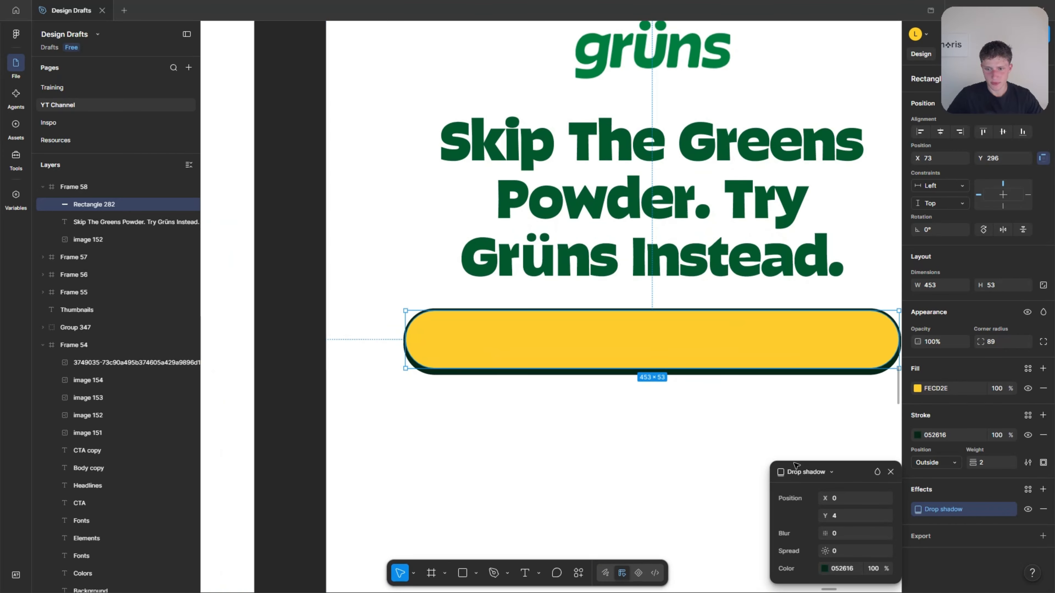
{"action": "left_click_drag", "start_coordinate": [826, 499], "coordinate": [825, 517]}
{"action": "key", "text": "ctrl+z"}
{"action": "key", "text": "ctrl+z"}
Offset the yellow button's drop shadow to X 2 and Y 3.
{"action": "scroll", "coordinate": [661, 442], "scroll_direction": "left", "scroll_amount": 5}
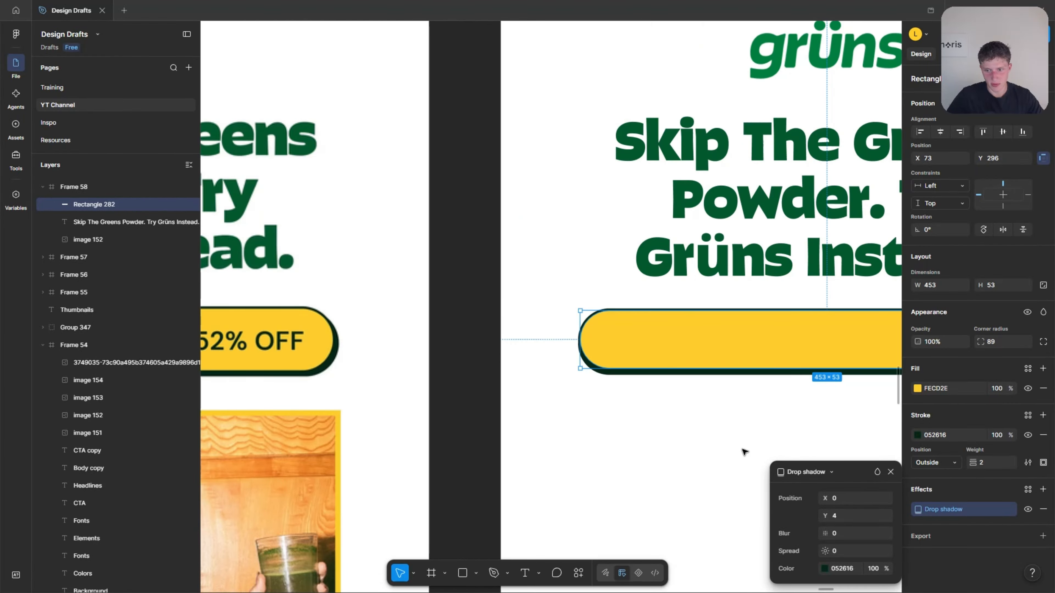
{"action": "scroll", "coordinate": [798, 477], "scroll_direction": "right", "scroll_amount": 1}
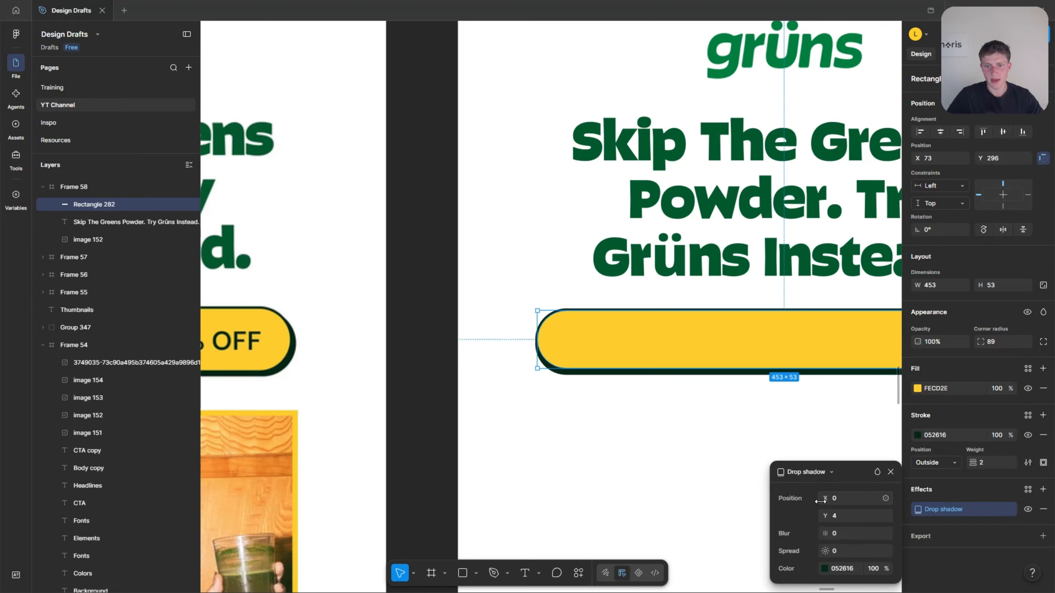
{"action": "left_click_drag", "start_coordinate": [821, 501], "coordinate": [825, 501]}
{"action": "scroll", "coordinate": [665, 471], "scroll_direction": "right", "scroll_amount": 7}
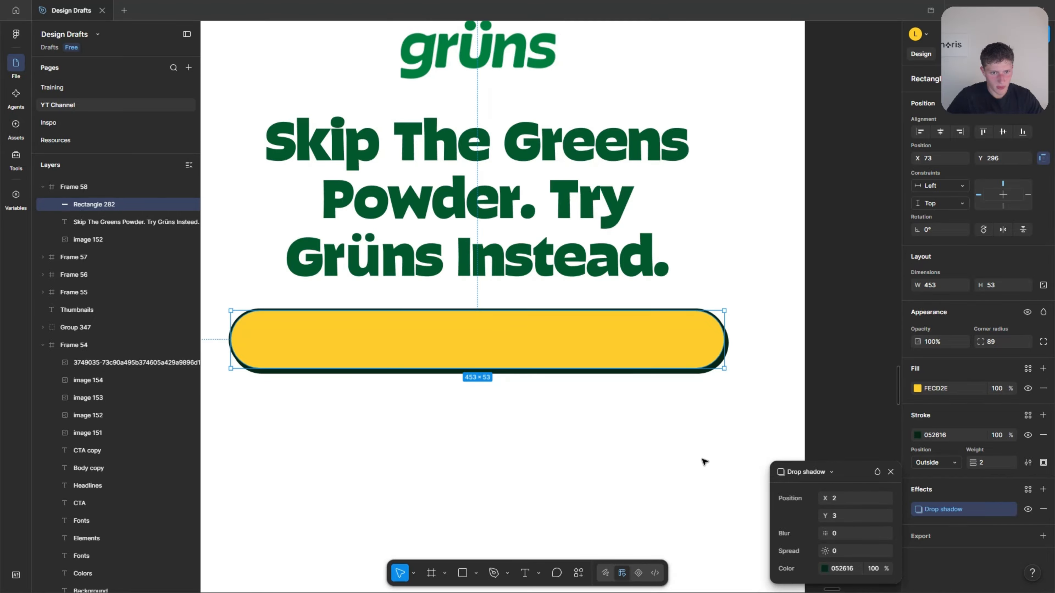
Set the X offset of the button's drop shadow to 3 and compare it with the reference button.
{"action": "left_click", "coordinate": [706, 451]}
{"action": "scroll", "coordinate": [648, 451], "scroll_direction": "down", "scroll_amount": 5}
{"action": "scroll", "coordinate": [815, 431], "scroll_direction": "up", "scroll_amount": 5}
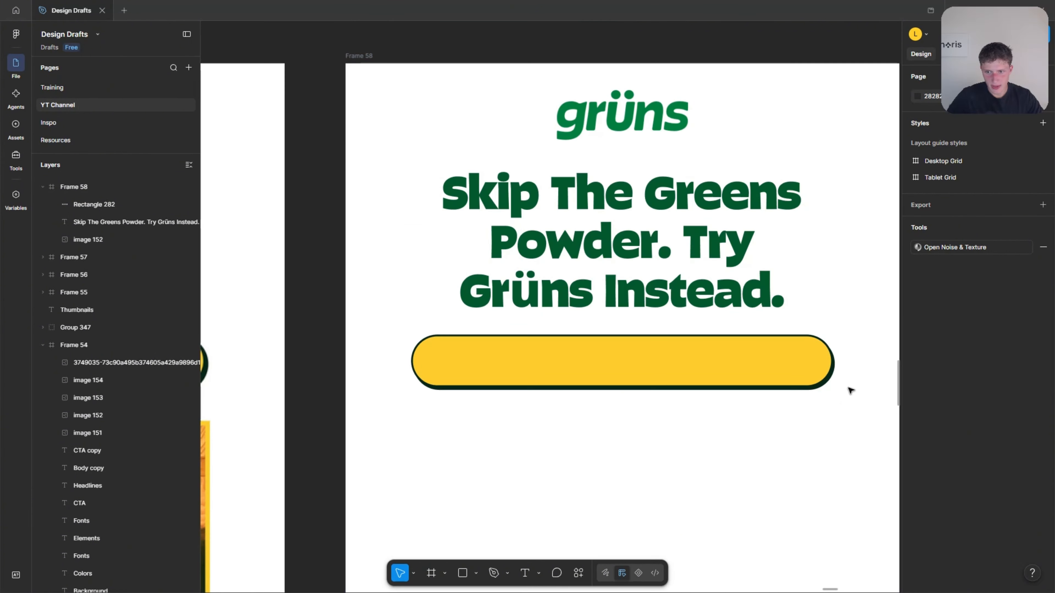
{"action": "left_click", "coordinate": [826, 381]}
{"action": "left_click", "coordinate": [918, 508]}
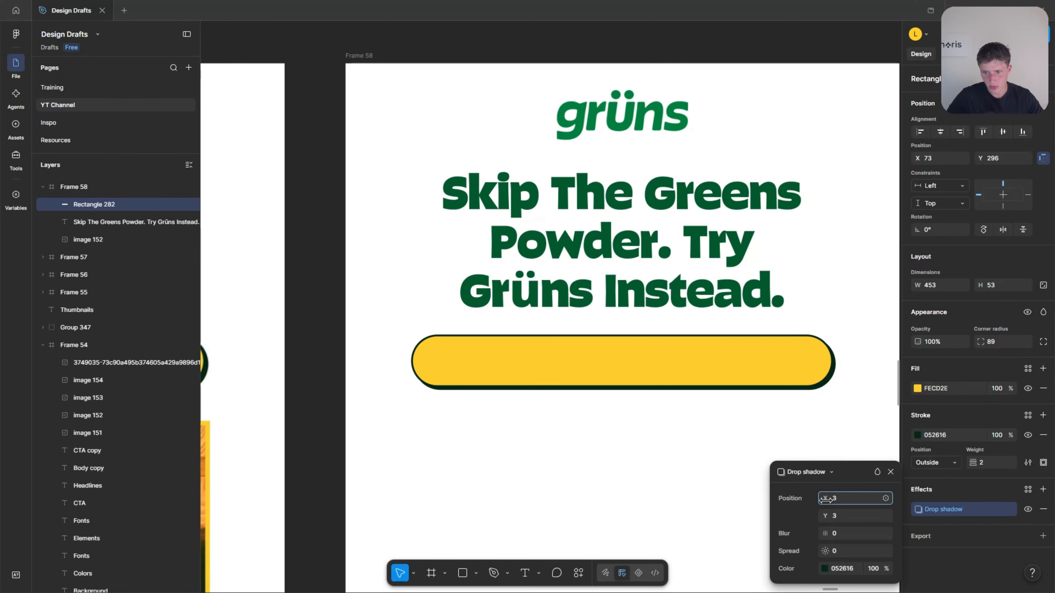
{"action": "left_click", "coordinate": [827, 432]}
{"action": "scroll", "coordinate": [827, 432], "scroll_direction": "down", "scroll_amount": 4}
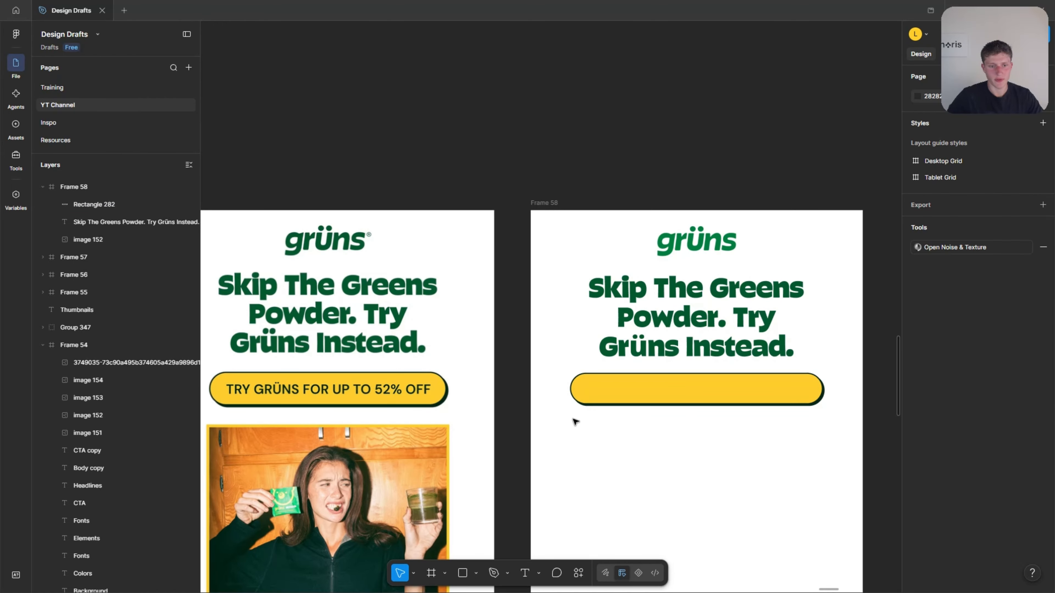
Center the yellow button horizontally in the new email frame.
{"action": "scroll", "coordinate": [572, 422], "scroll_direction": "up", "scroll_amount": 2}
{"action": "left_click", "coordinate": [610, 426]}
{"action": "scroll", "coordinate": [615, 424], "scroll_direction": "up", "scroll_amount": 2}
{"action": "scroll", "coordinate": [621, 423], "scroll_direction": "up", "scroll_amount": 2}
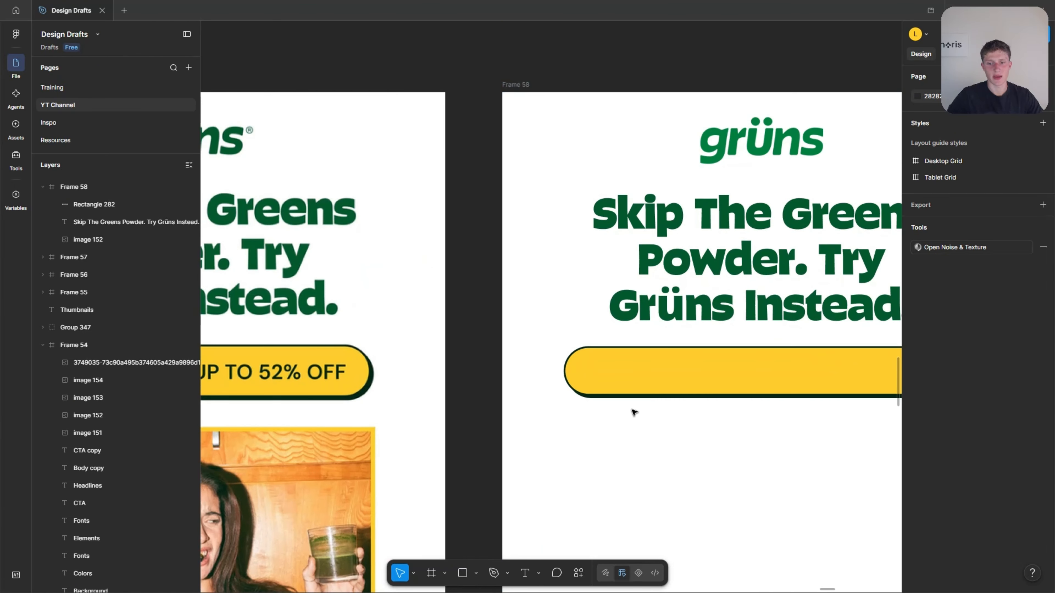
{"action": "left_click", "coordinate": [688, 379]}
{"action": "left_click", "coordinate": [938, 136]}
Copy the "CTA copy" text sample from the brand board into the new email frame, below the yellow button.
{"action": "scroll", "coordinate": [486, 351], "scroll_direction": "down", "scroll_amount": 4}
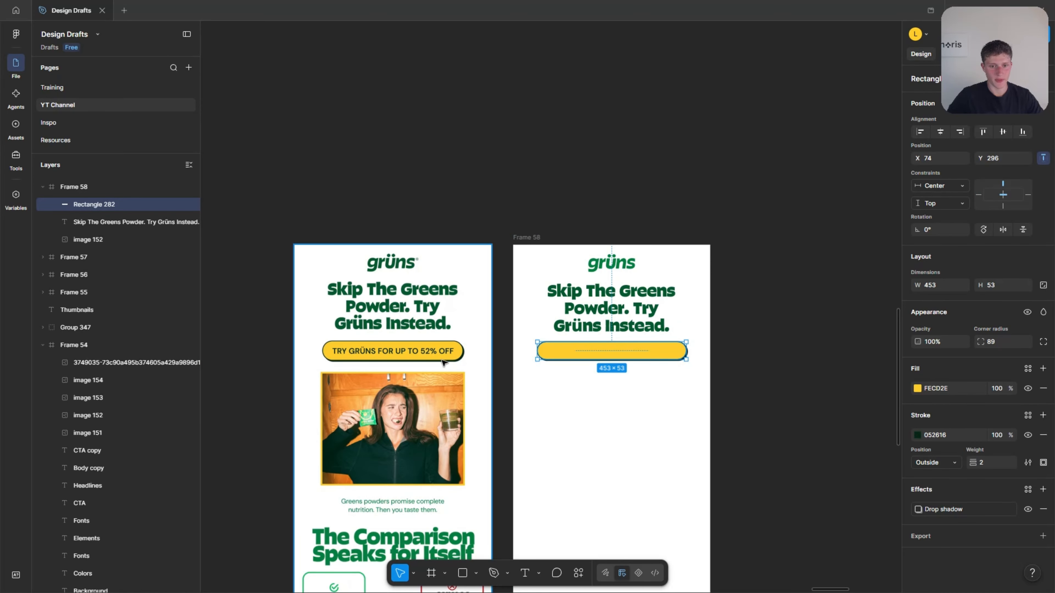
{"action": "scroll", "coordinate": [396, 356], "scroll_direction": "down", "scroll_amount": 5}
{"action": "scroll", "coordinate": [606, 336], "scroll_direction": "up", "scroll_amount": 3}
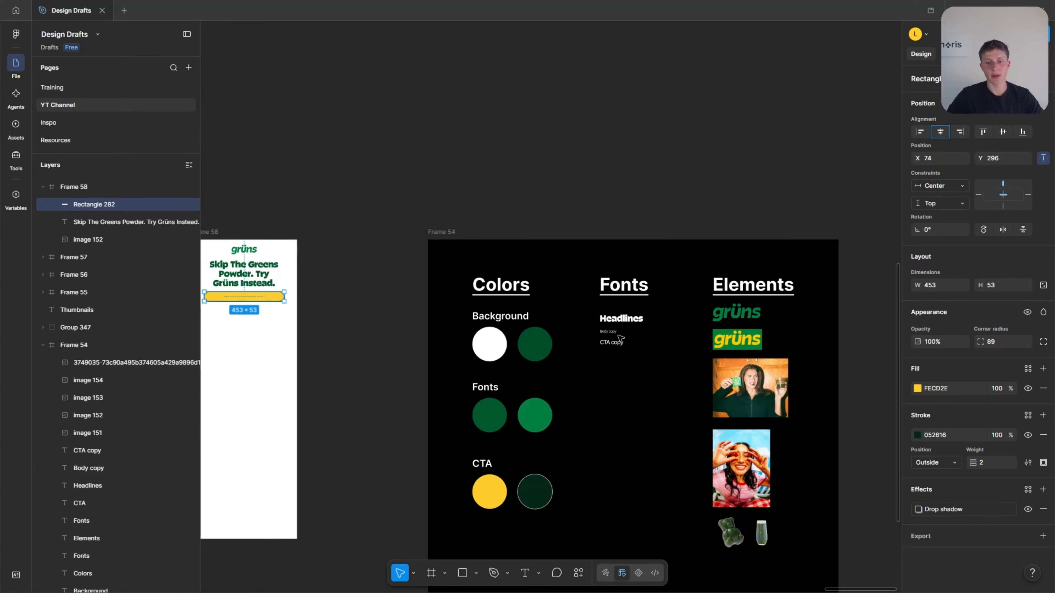
{"action": "scroll", "coordinate": [619, 339], "scroll_direction": "up", "scroll_amount": 5}
{"action": "left_click", "coordinate": [589, 357]}
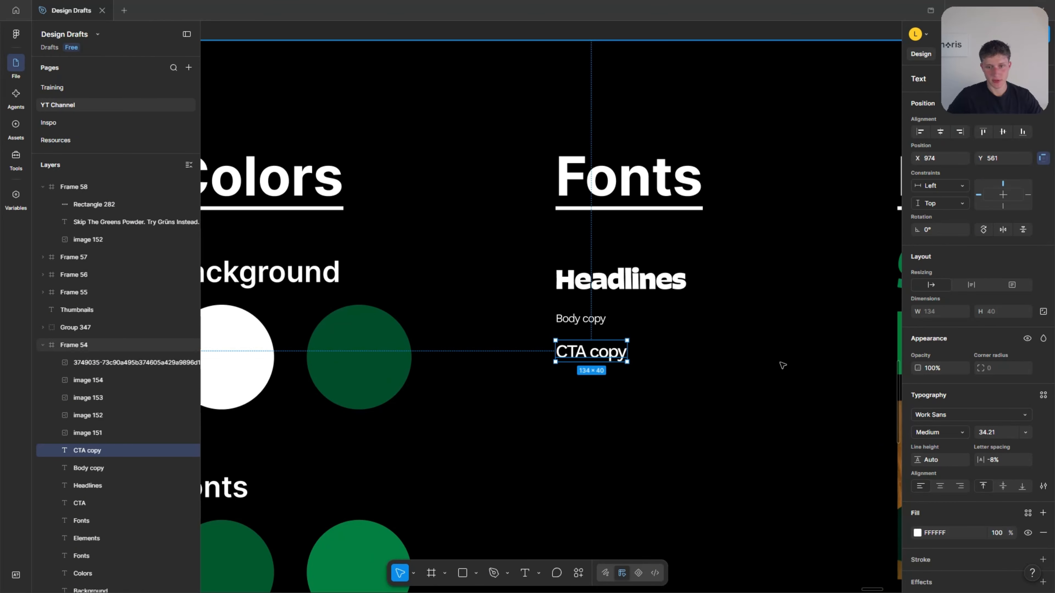
{"action": "scroll", "coordinate": [823, 360], "scroll_direction": "down", "scroll_amount": 5}
{"action": "left_click", "coordinate": [548, 363]}
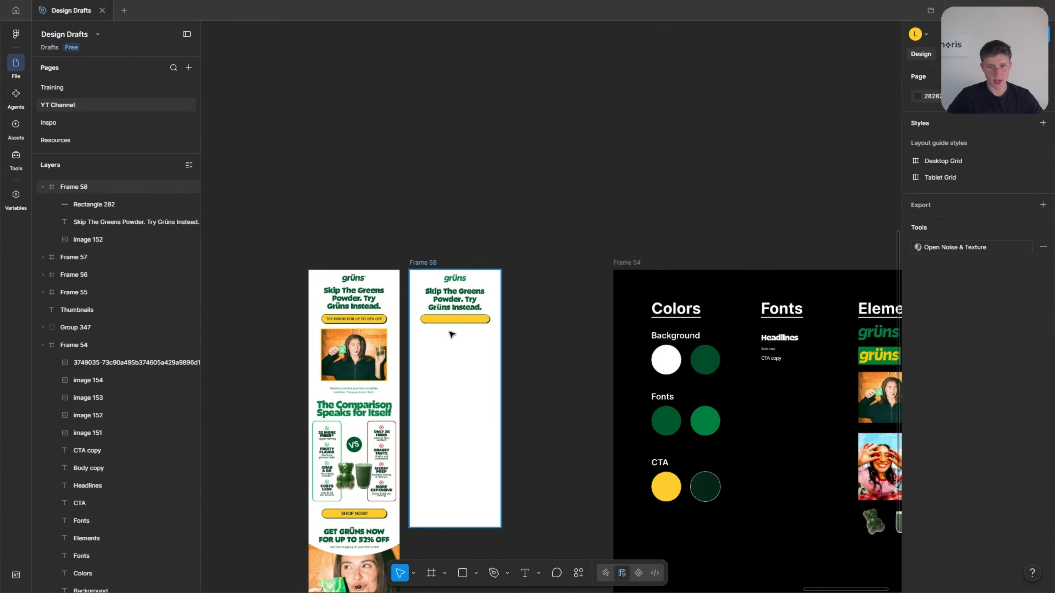
{"action": "scroll", "coordinate": [426, 338], "scroll_direction": "up", "scroll_amount": 5}
{"action": "key", "text": "ctrl+v"}
{"action": "left_click_drag", "start_coordinate": [533, 310], "coordinate": [539, 361]}
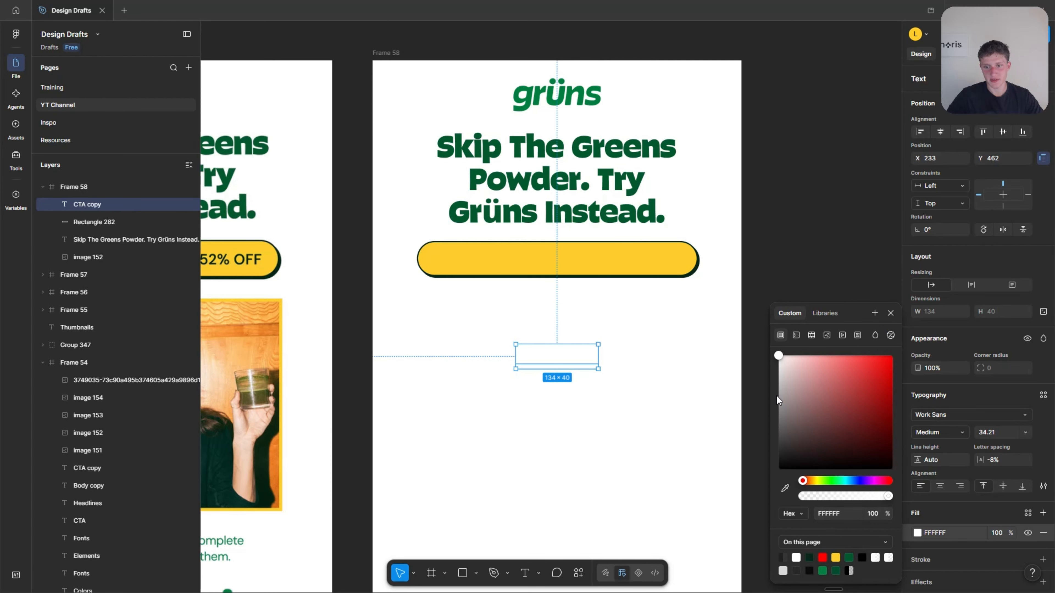
Change the fill of the pasted "CTA copy" text to black, 000000.
{"action": "left_click_drag", "start_coordinate": [777, 395], "coordinate": [755, 525]}
{"action": "left_click", "coordinate": [676, 385]}
{"action": "scroll", "coordinate": [727, 410], "scroll_direction": "left", "scroll_amount": 5}
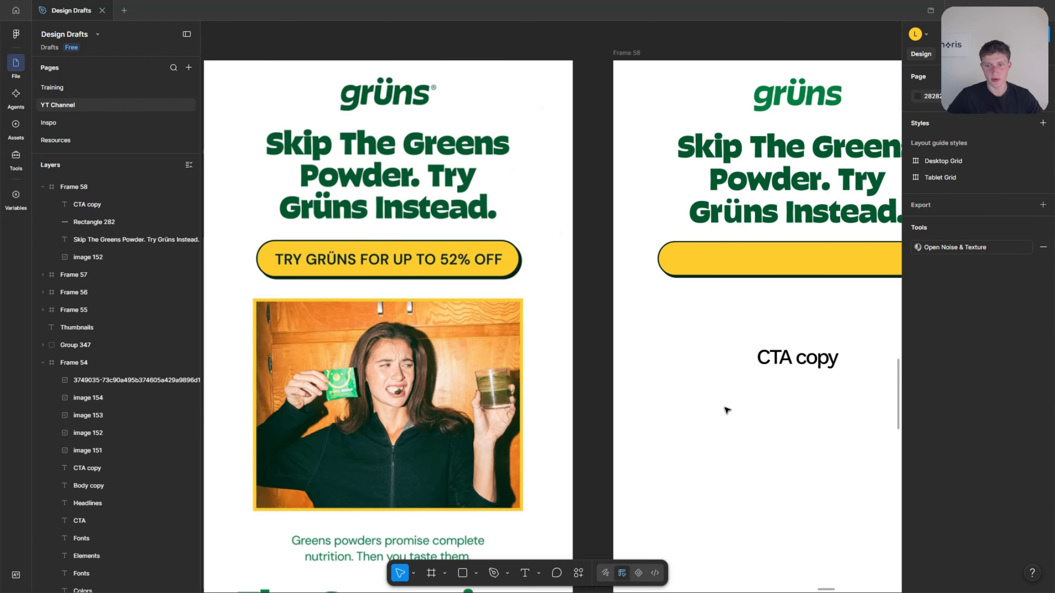
{"action": "scroll", "coordinate": [806, 361], "scroll_direction": "left", "scroll_amount": 1}
Move the "CTA copy" text onto the middle of the yellow button and set its text alignment to center.
{"action": "left_click_drag", "start_coordinate": [818, 358], "coordinate": [833, 266]}
{"action": "scroll", "coordinate": [723, 304], "scroll_direction": "right", "scroll_amount": 5}
{"action": "scroll", "coordinate": [700, 301], "scroll_direction": "up", "scroll_amount": 2}
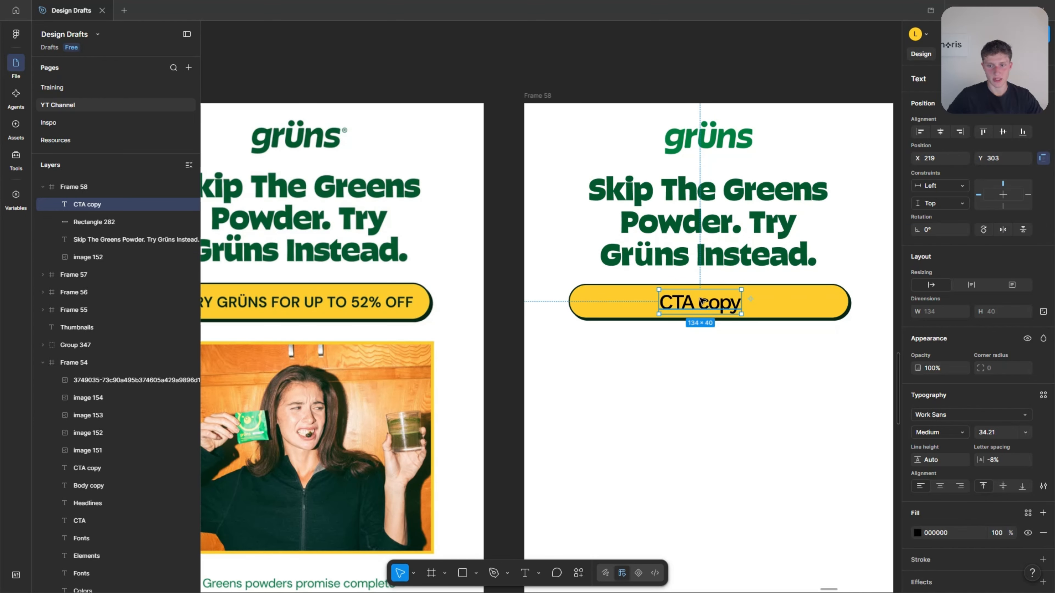
{"action": "mouse_move", "coordinate": [701, 300]}
{"action": "left_mouse_down"}
{"action": "mouse_move", "coordinate": [726, 300]}
{"action": "mouse_move", "coordinate": [710, 302]}
{"action": "left_mouse_up"}
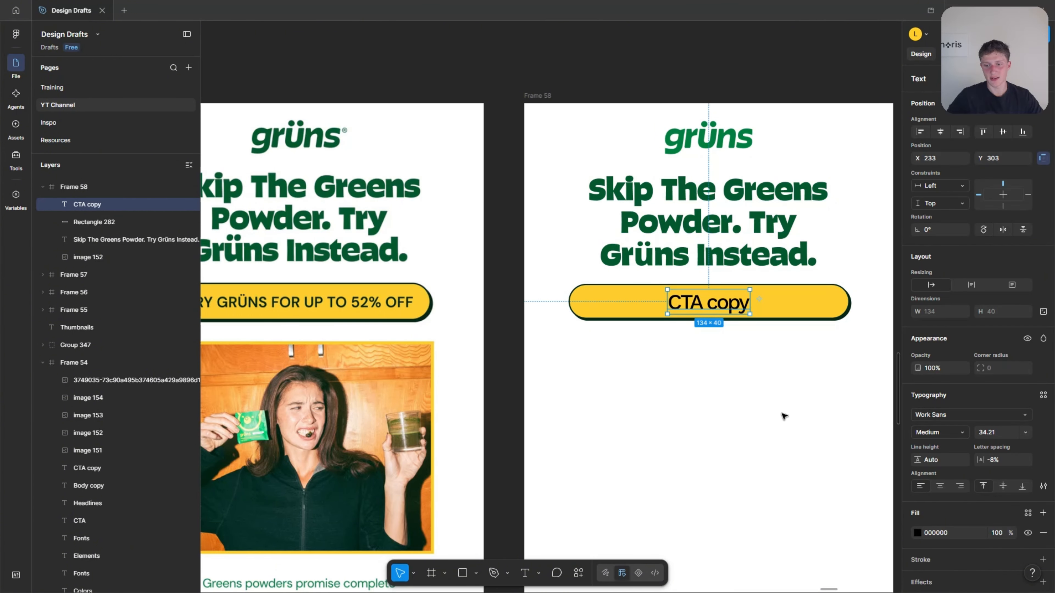
{"action": "left_click", "coordinate": [940, 488]}
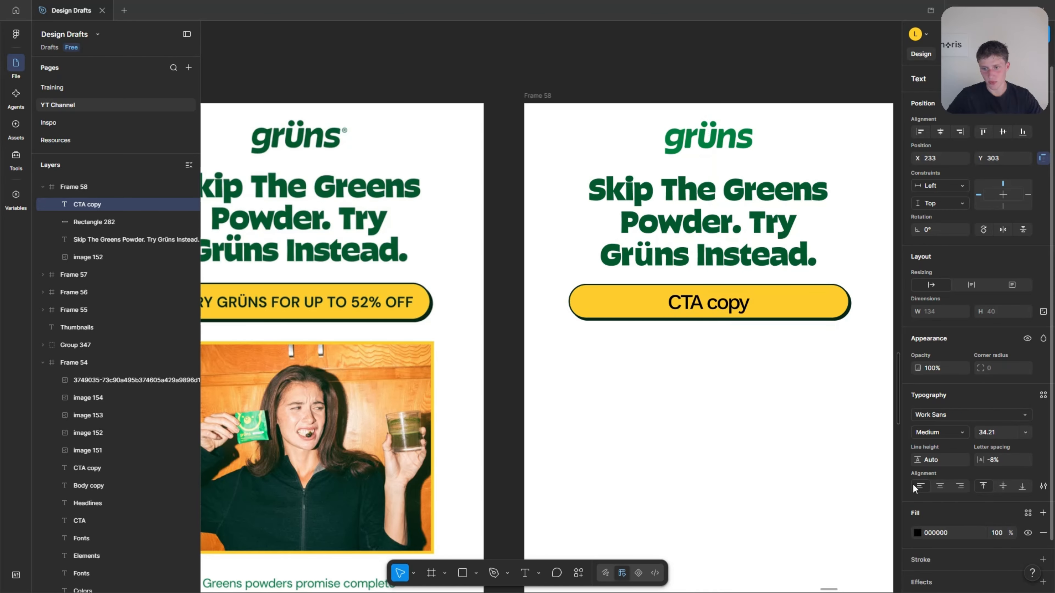
Try replacing the button's label with "dfdfd" to test its alignment, and undo the replacement.
{"action": "double_click", "coordinate": [728, 312]}
{"action": "type", "text": "dfdfd"}
{"action": "key", "text": "Escape"}
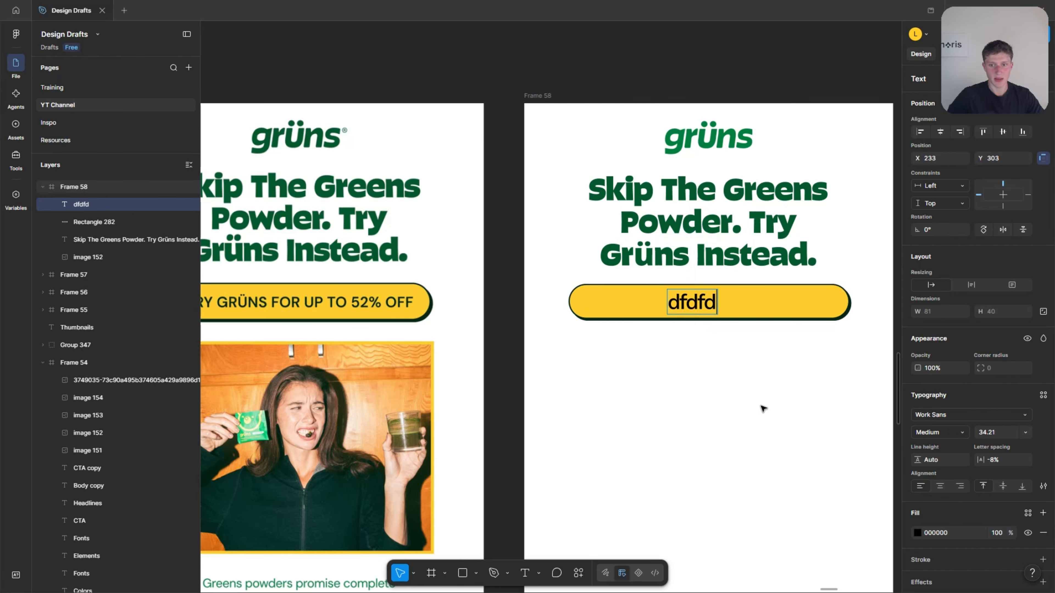
{"action": "key", "text": "ctrl+z"}
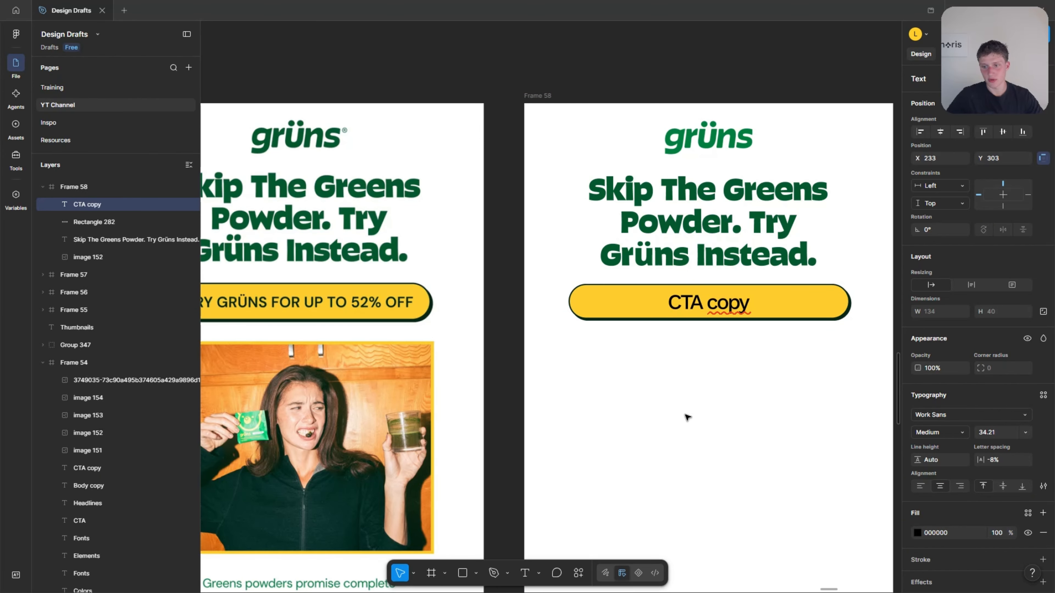
Center the "CTA copy" text horizontally in the new email frame.
{"action": "left_click", "coordinate": [711, 312]}
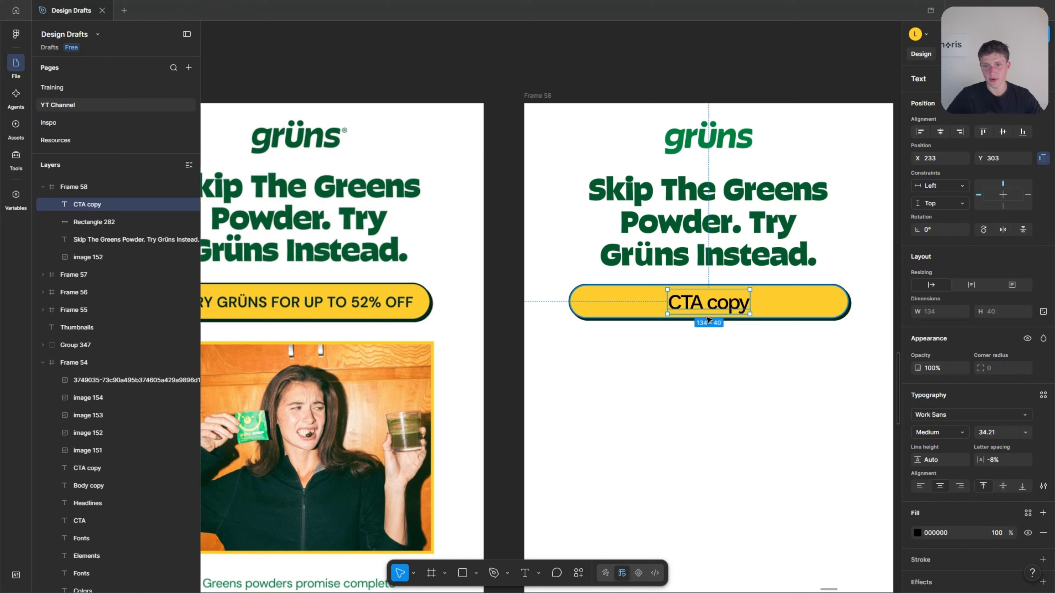
{"action": "left_click", "coordinate": [942, 133]}
{"action": "left_click", "coordinate": [671, 414]}
{"action": "scroll", "coordinate": [706, 374], "scroll_direction": "left", "scroll_amount": 1}
Replace the button's label with "TRY GRÜNS FOR UP TO 52% OFF" as on the reference button.
{"action": "double_click", "coordinate": [767, 302]}
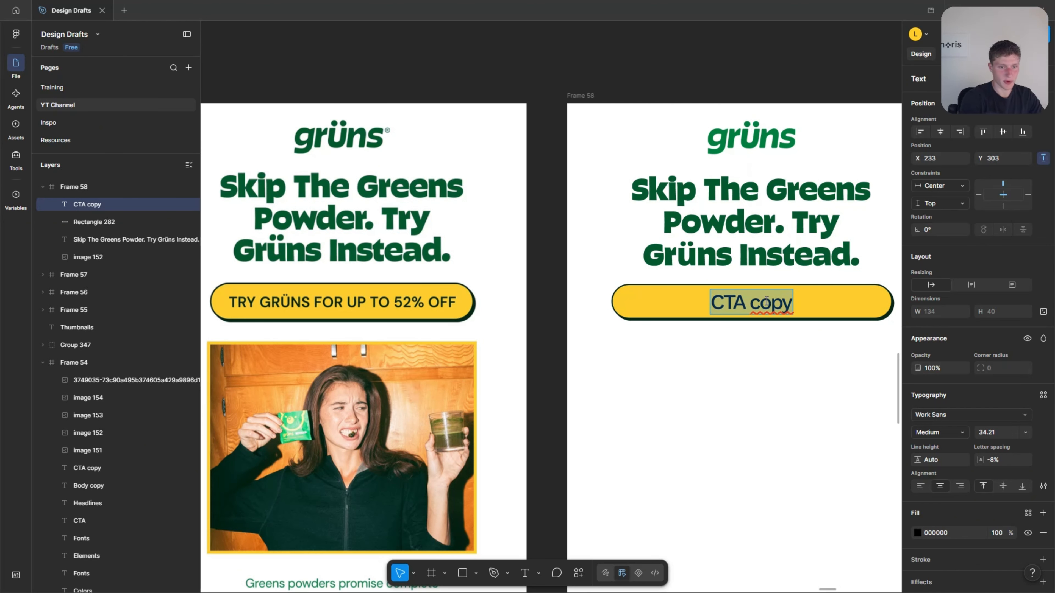
{"action": "type", "text": "T"}
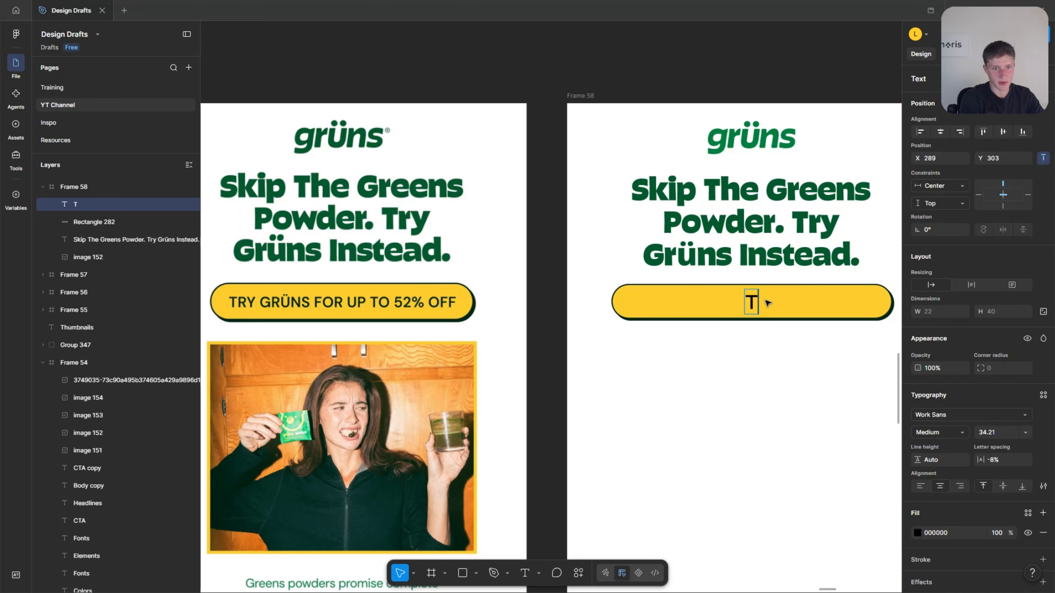
{"action": "type", "text": "RY GRÜNS FOR UP TO "}
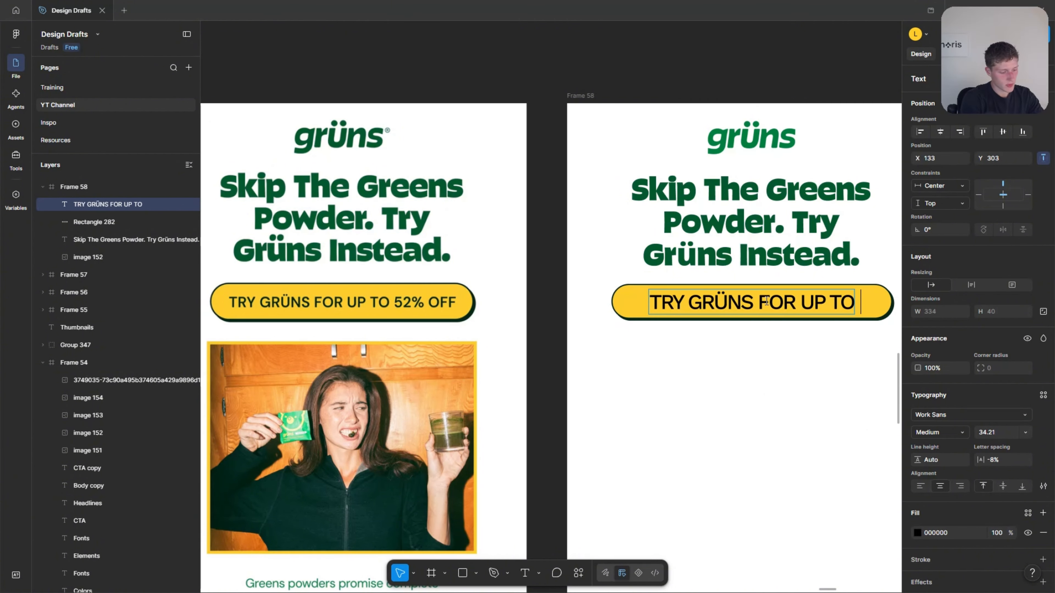
{"action": "type", "text": "52%"}
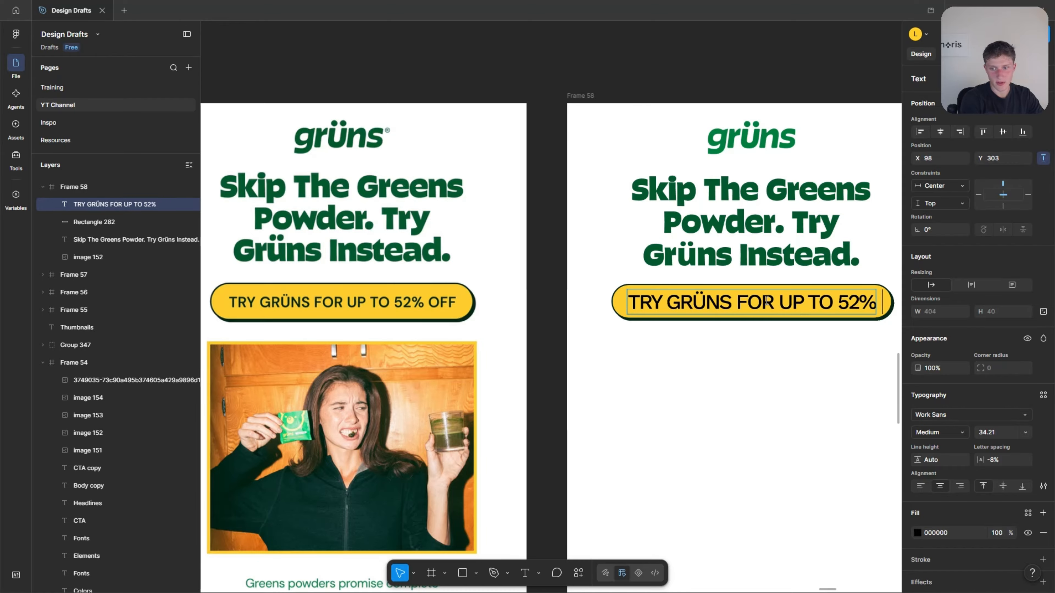
{"action": "type", "text": " OFF"}
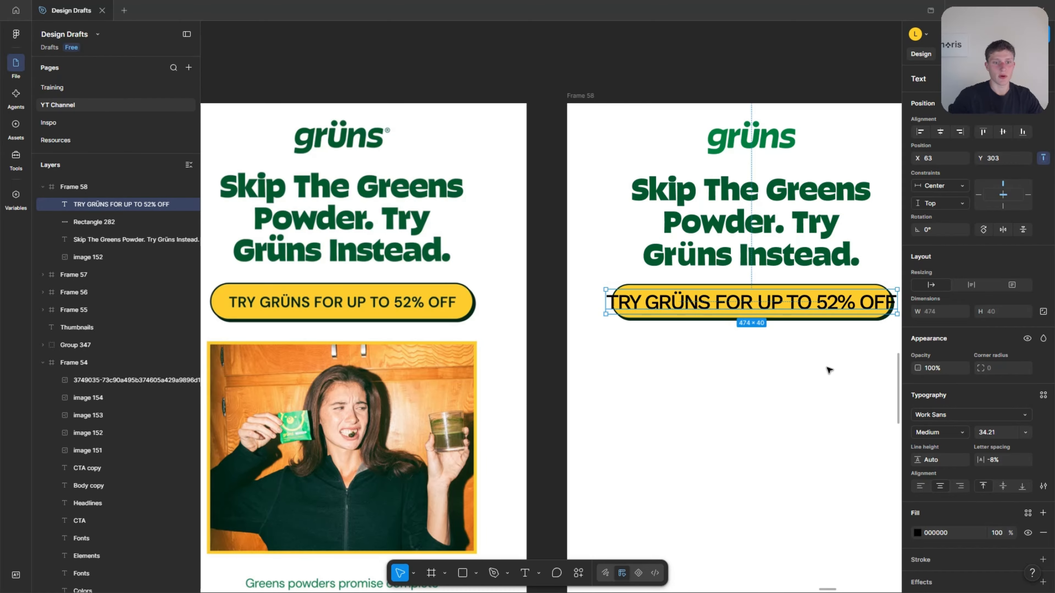
{"action": "left_click", "coordinate": [802, 368]}
{"action": "scroll", "coordinate": [806, 369], "scroll_direction": "down", "scroll_amount": 2}
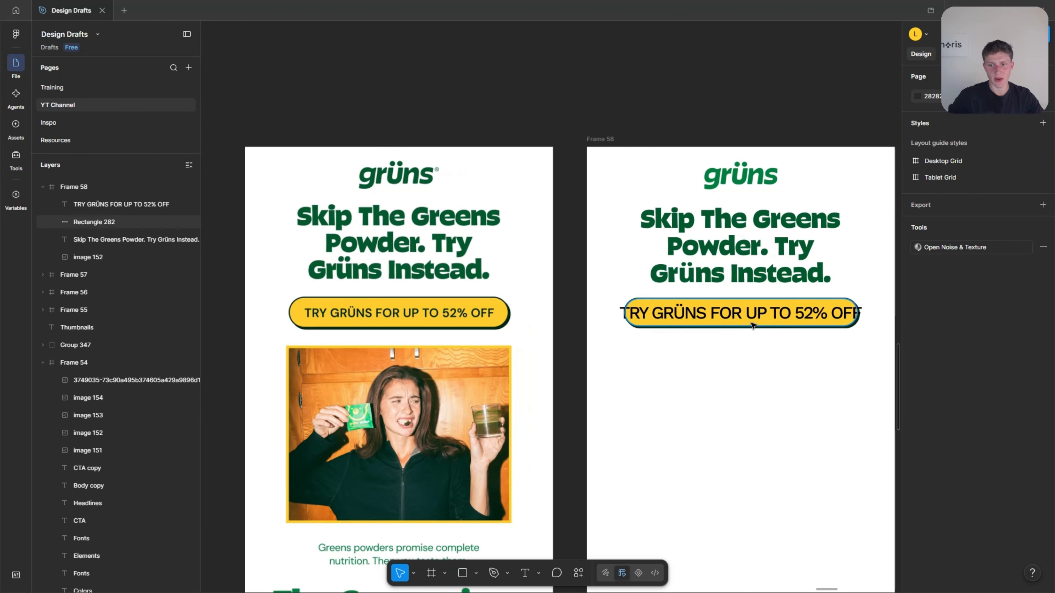
{"action": "left_click", "coordinate": [783, 315]}
{"action": "scroll", "coordinate": [783, 315], "scroll_direction": "up", "scroll_amount": 3}
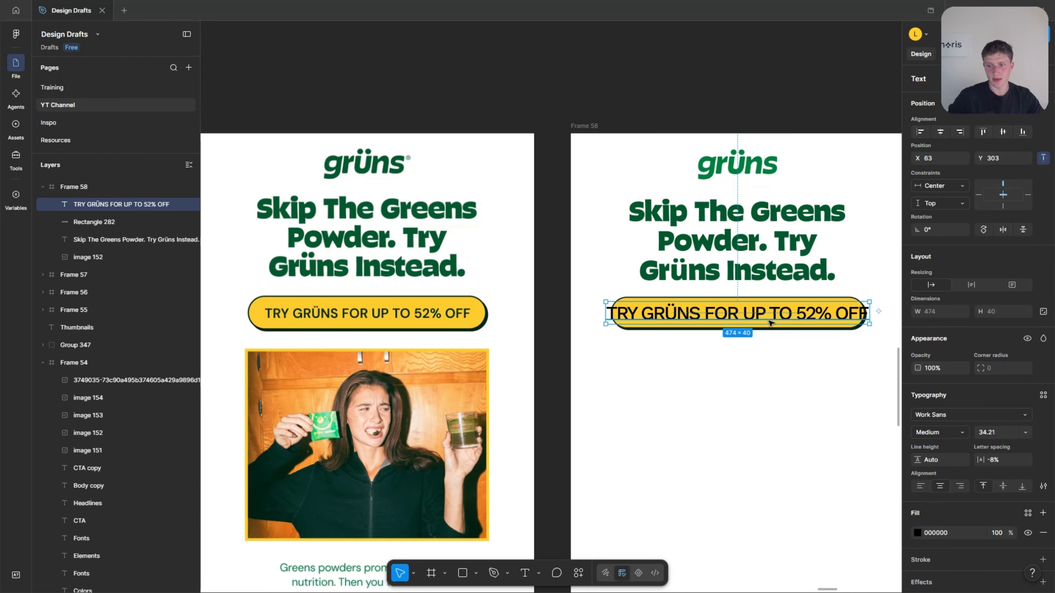
{"action": "left_click", "coordinate": [992, 433]}
{"action": "mouse_move", "coordinate": [673, 404]}
{"action": "left_mouse_down"}
{"action": "mouse_move", "coordinate": [644, 407]}
{"action": "mouse_move", "coordinate": [681, 401]}
{"action": "left_mouse_up"}
{"action": "scroll", "coordinate": [641, 393], "scroll_direction": "down", "scroll_amount": 1}
{"action": "scroll", "coordinate": [641, 393], "scroll_direction": "down", "scroll_amount": 1}
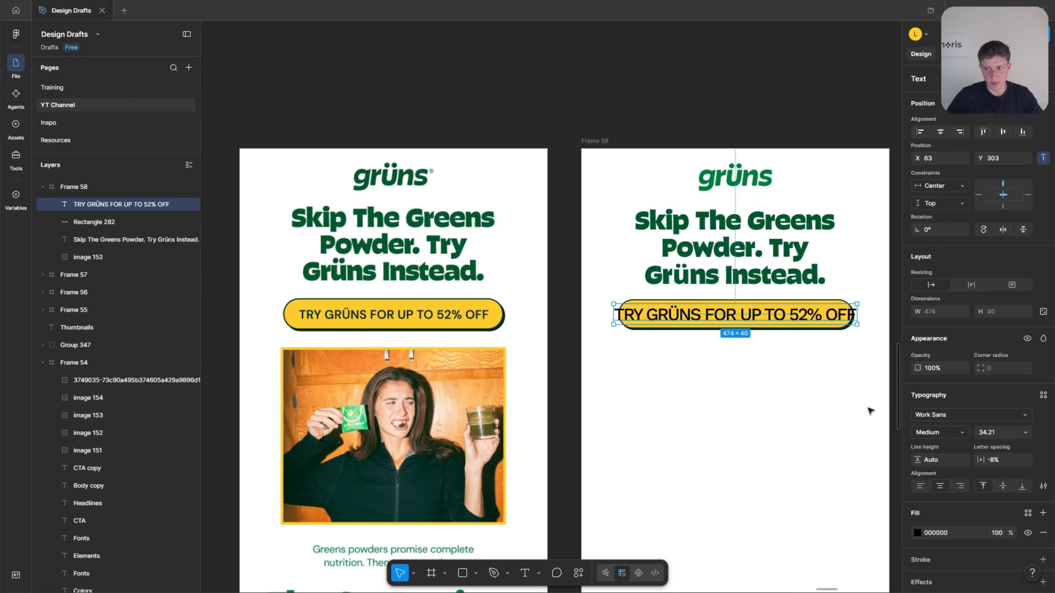
{"action": "left_click", "coordinate": [802, 404]}
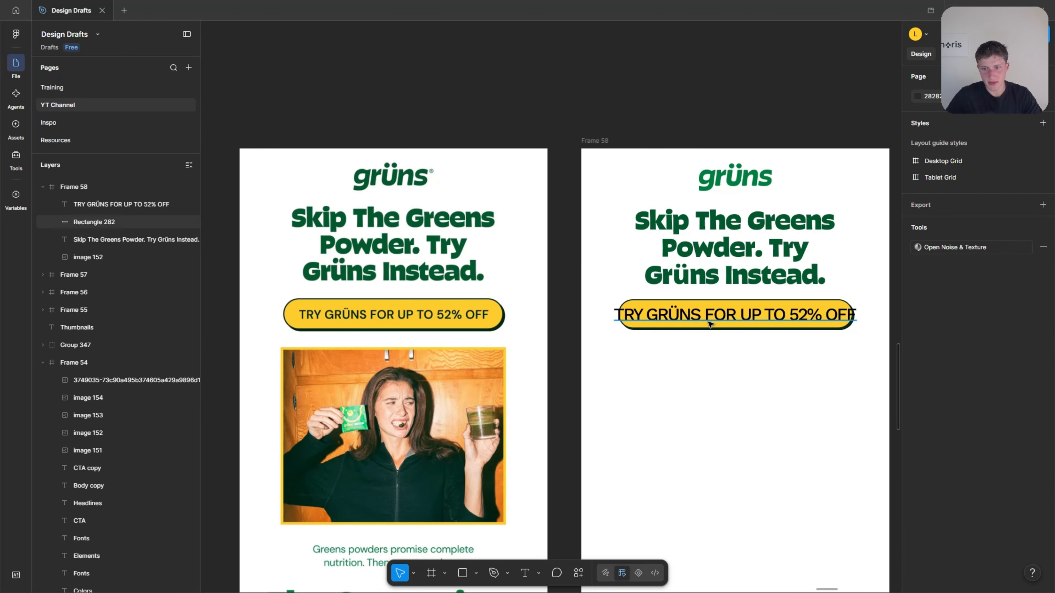
Reduce the button label's font size to 28.21 so it fits inside the yellow button.
{"action": "left_click", "coordinate": [708, 325]}
{"action": "left_click", "coordinate": [994, 431]}
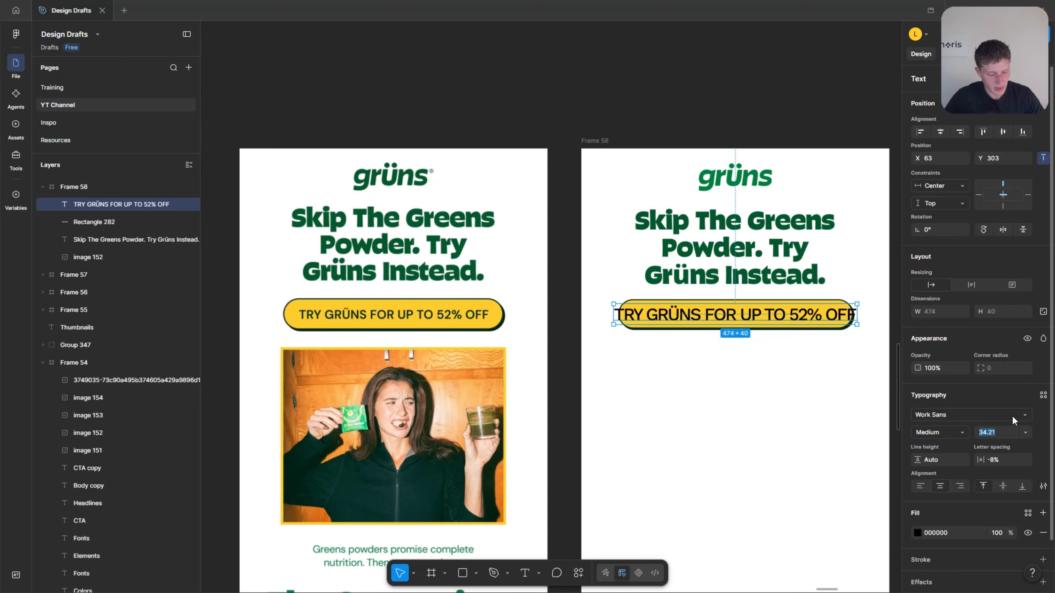
{"action": "left_click", "coordinate": [1025, 433]}
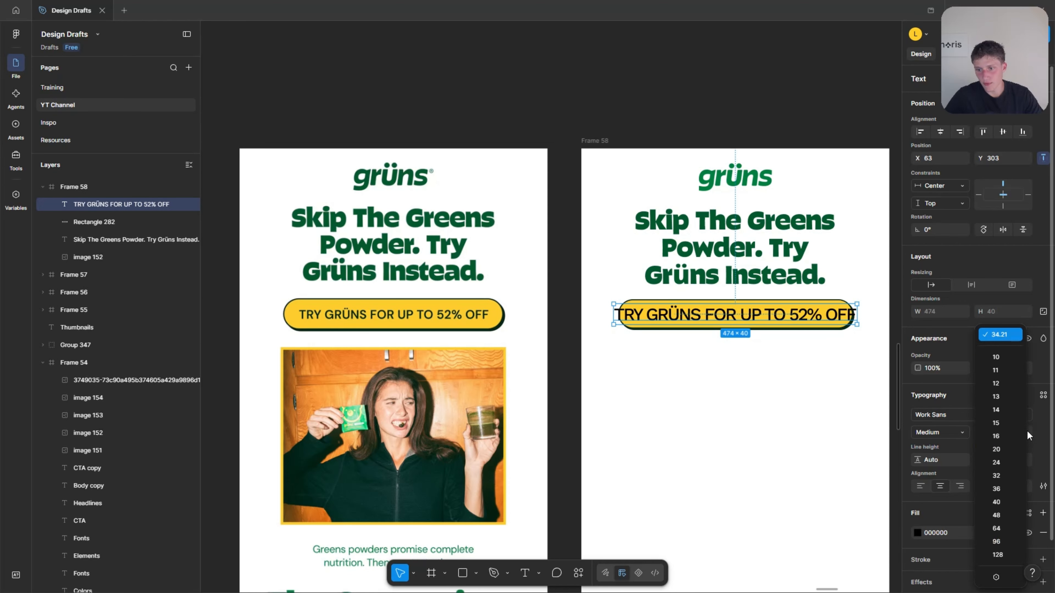
{"action": "left_click", "coordinate": [1042, 431]}
{"action": "left_click", "coordinate": [994, 433]}
{"action": "key", "text": "Down"}
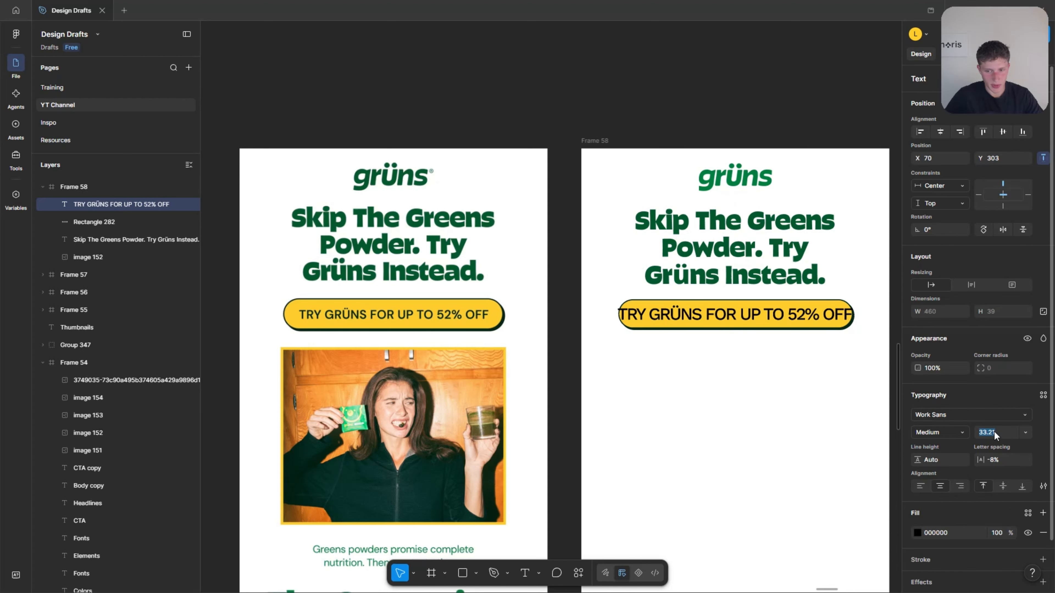
{"action": "key", "text": "Down"}
{"action": "key", "text": "Down"}
{"action": "key", "text": "Down"}
{"action": "key", "text": "Down"}
{"action": "key", "text": "Down"}
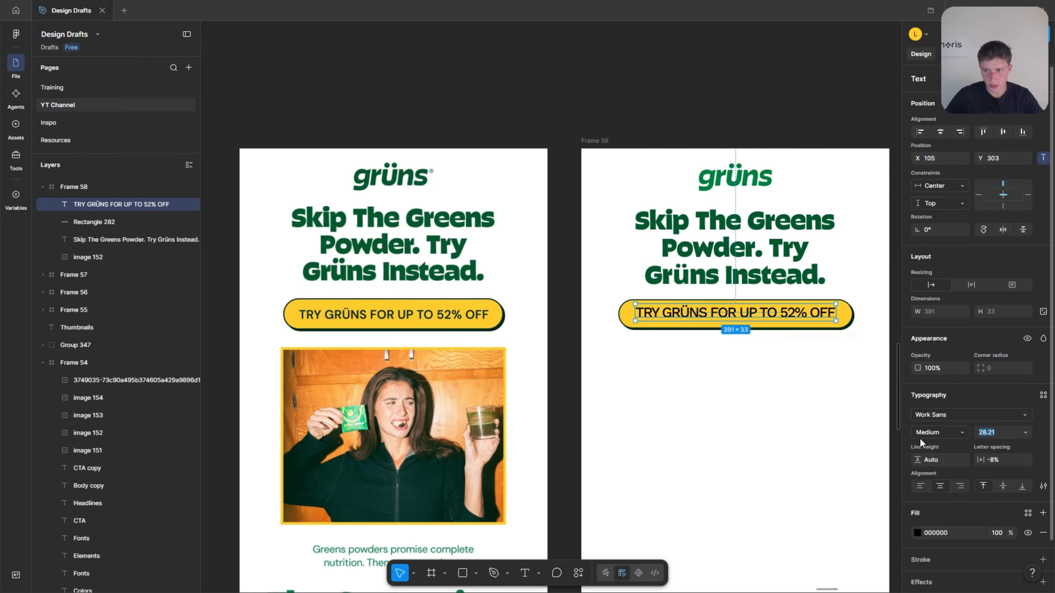
Reduce the button label's font size to 27.21 and reposition it at Y 307, centered within the yellow button.
{"action": "key", "text": "Down"}
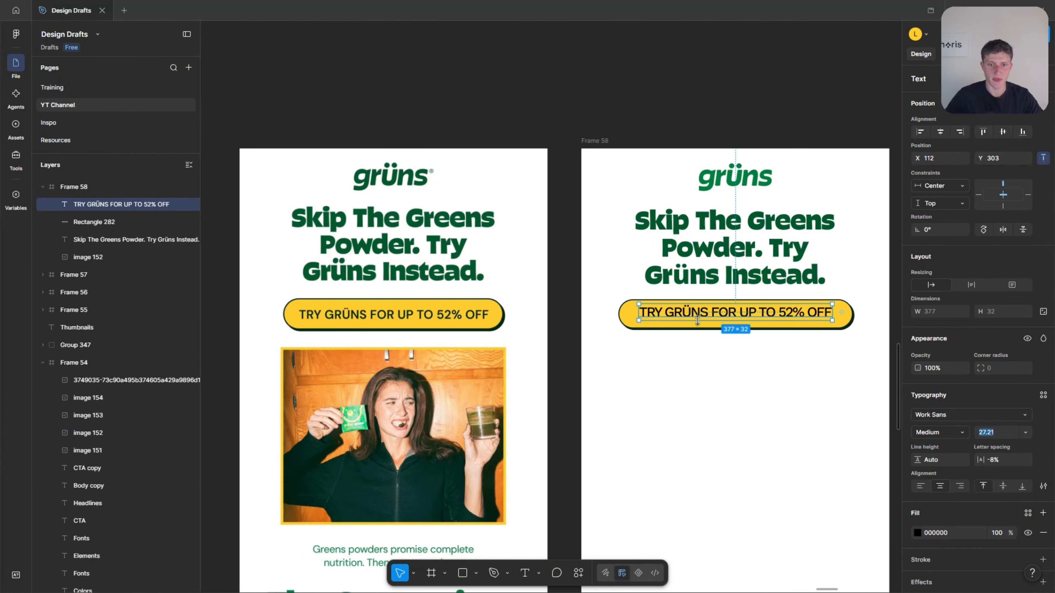
{"action": "scroll", "coordinate": [706, 353], "scroll_direction": "up", "scroll_amount": 2}
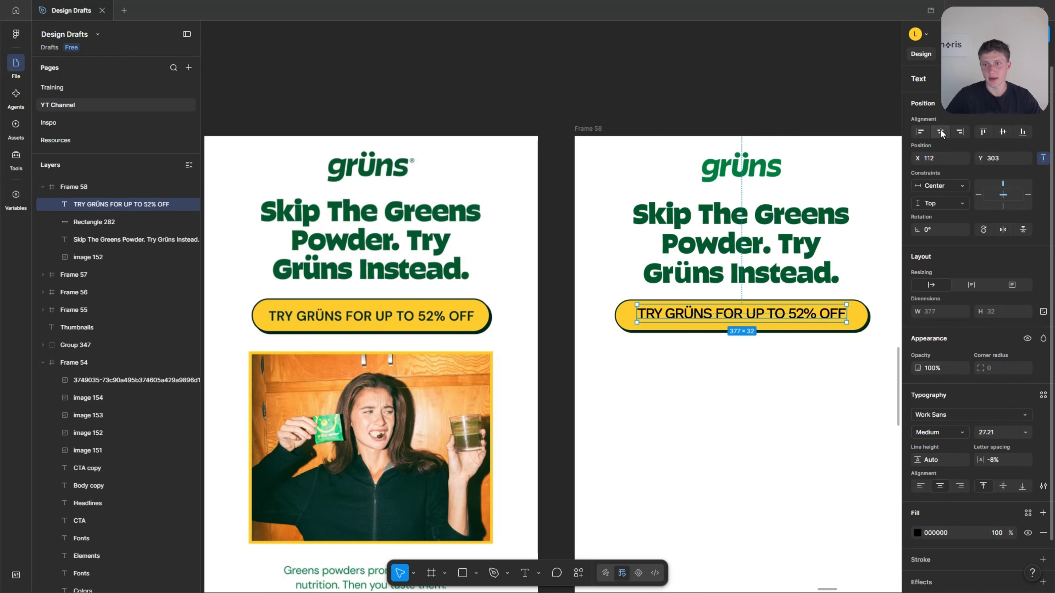
{"action": "left_click_drag", "start_coordinate": [716, 315], "coordinate": [716, 318]}
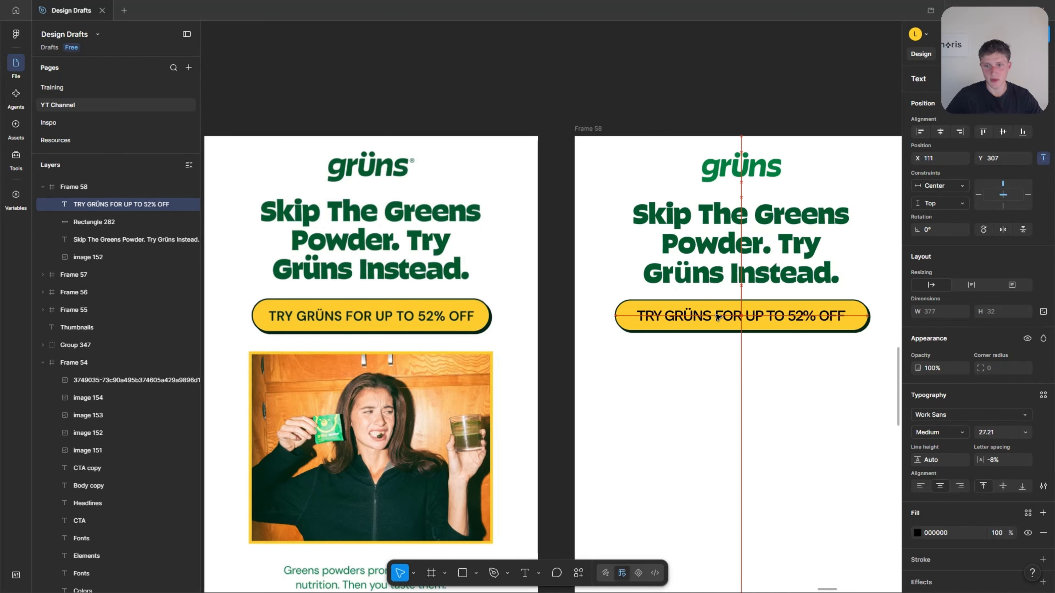
{"action": "left_click", "coordinate": [723, 363]}
{"action": "left_click", "coordinate": [814, 318]}
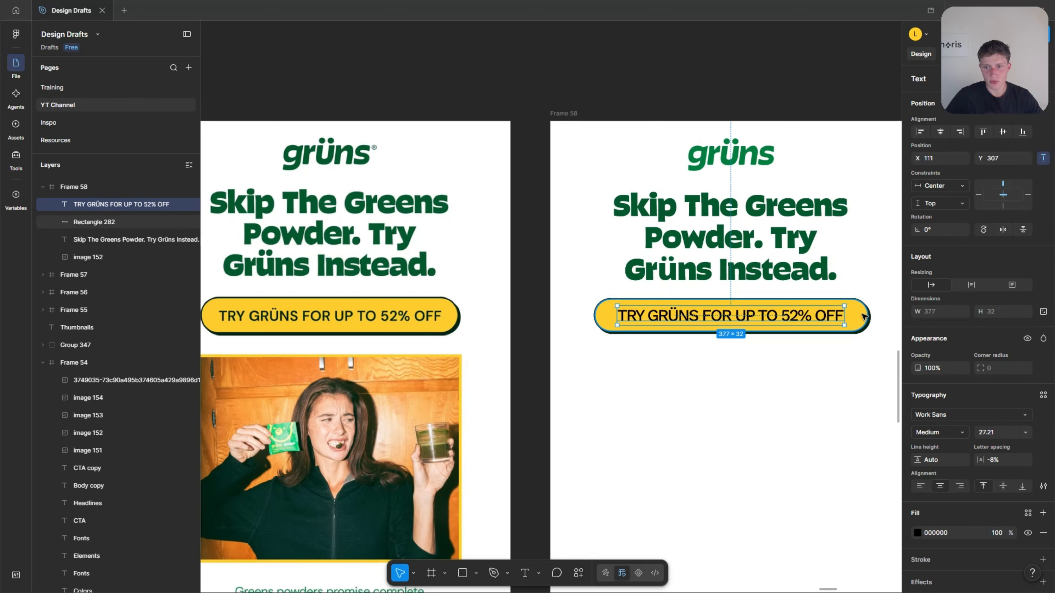
{"action": "scroll", "coordinate": [814, 320], "scroll_direction": "up", "scroll_amount": 3}
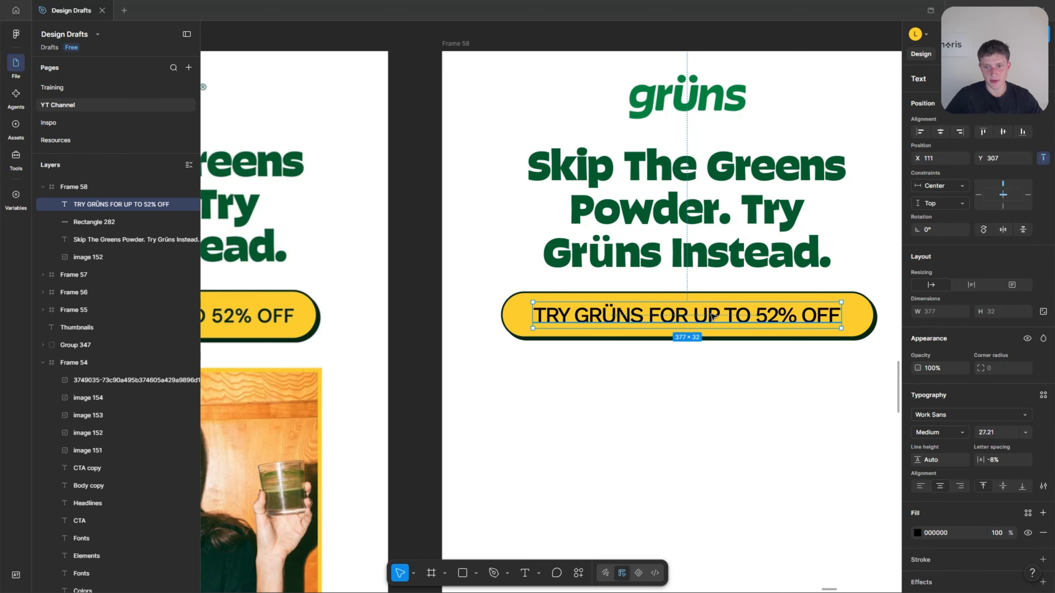
{"action": "left_click_drag", "start_coordinate": [711, 315], "coordinate": [711, 318]}
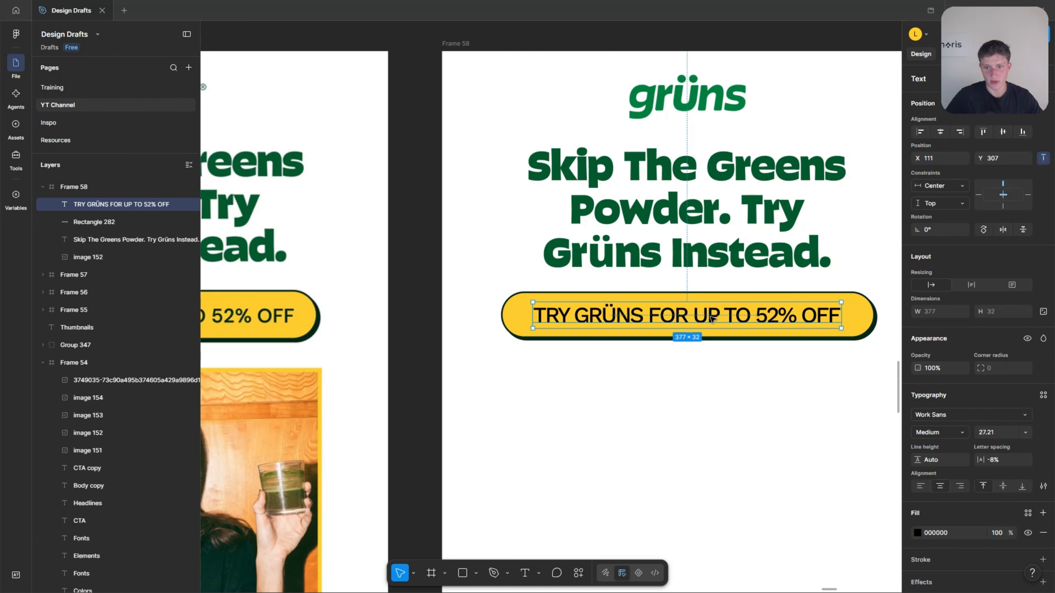
{"action": "left_click", "coordinate": [719, 354]}
{"action": "scroll", "coordinate": [715, 352], "scroll_direction": "down", "scroll_amount": 5}
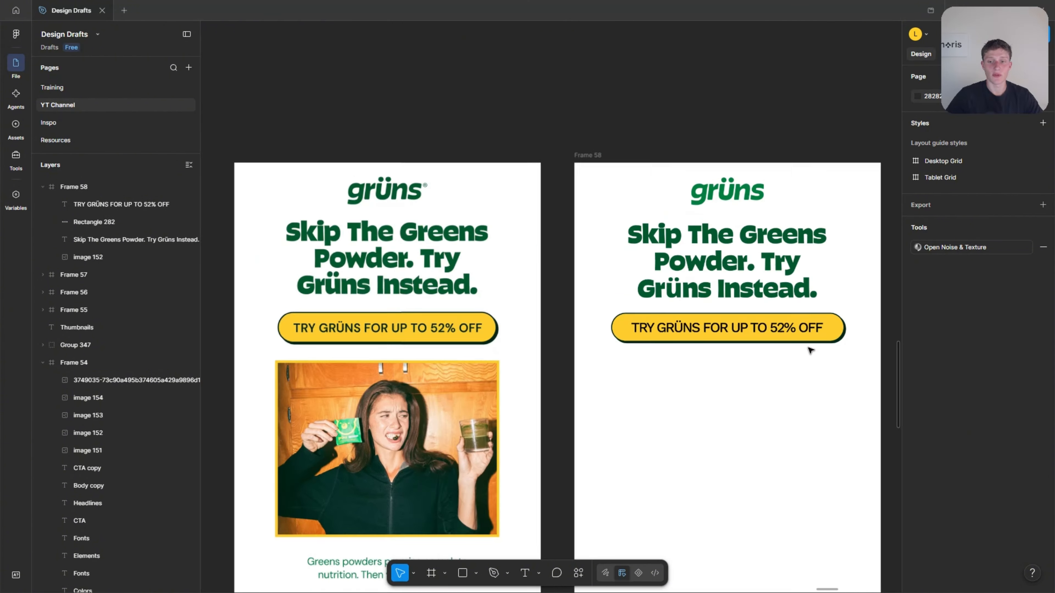
Try moving the button's label away from the yellow button on its own, and undo the move.
{"action": "left_click_drag", "start_coordinate": [810, 330], "coordinate": [753, 446]}
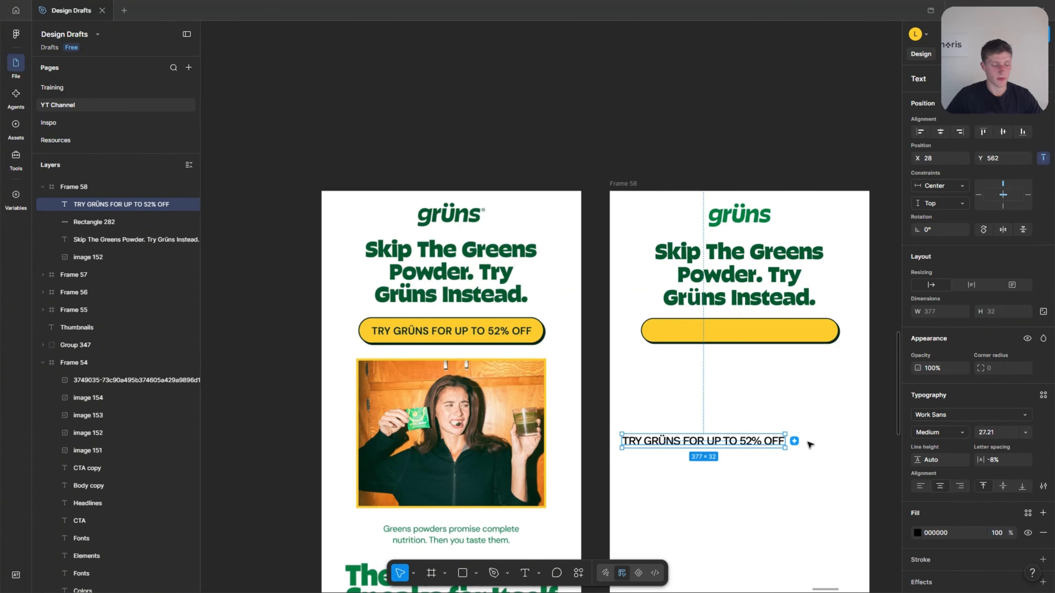
{"action": "key", "text": "ctrl+z"}
{"action": "left_click", "coordinate": [873, 405]}
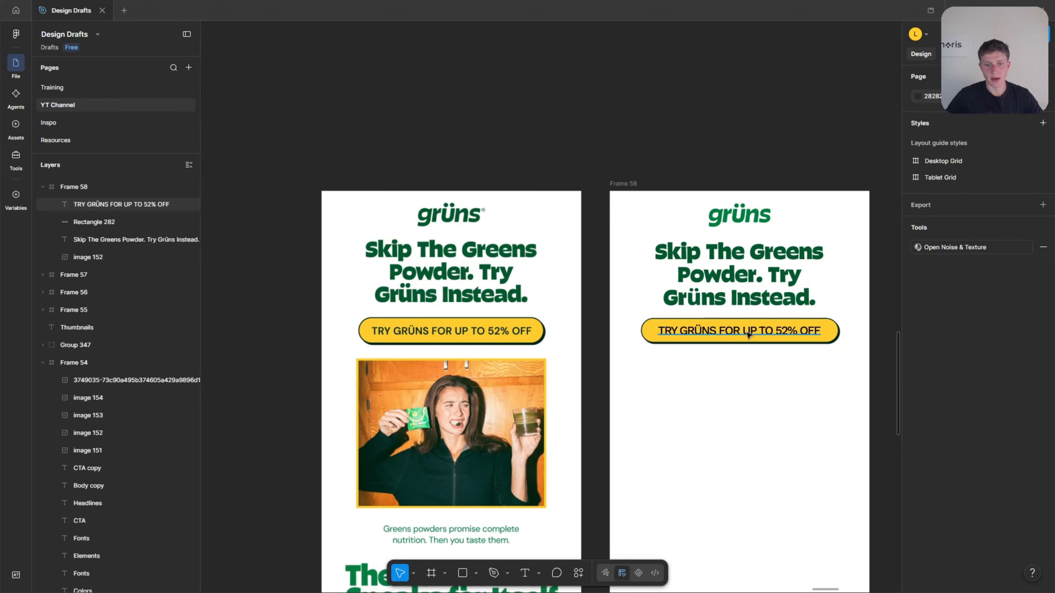
Group the "TRY GRÜNS FOR UP TO 52% OFF" label with the yellow button rectangle.
{"action": "scroll", "coordinate": [760, 335], "scroll_direction": "up", "scroll_amount": 3}
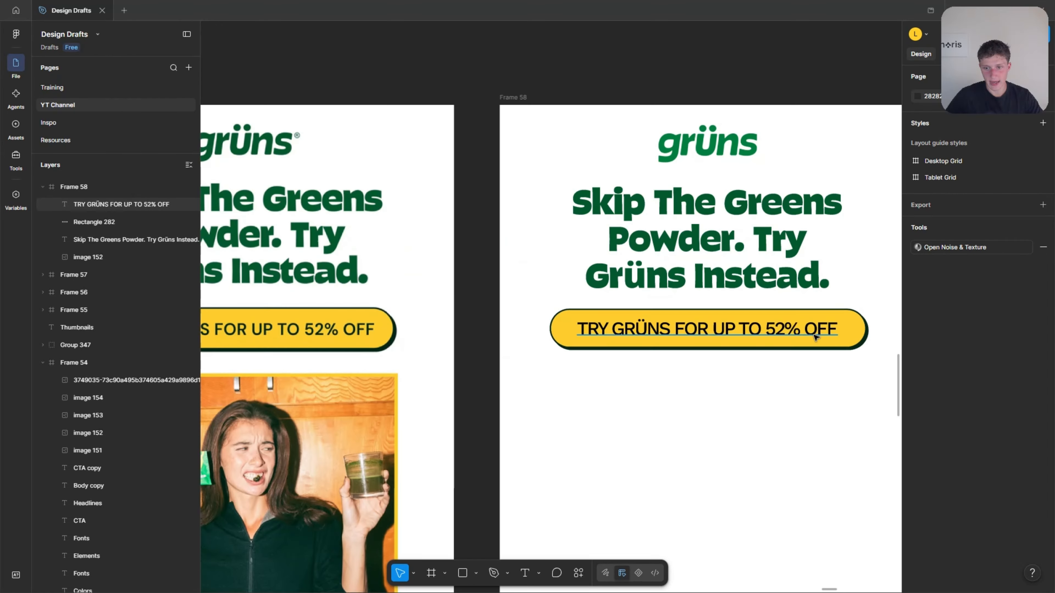
{"action": "left_click", "coordinate": [737, 329]}
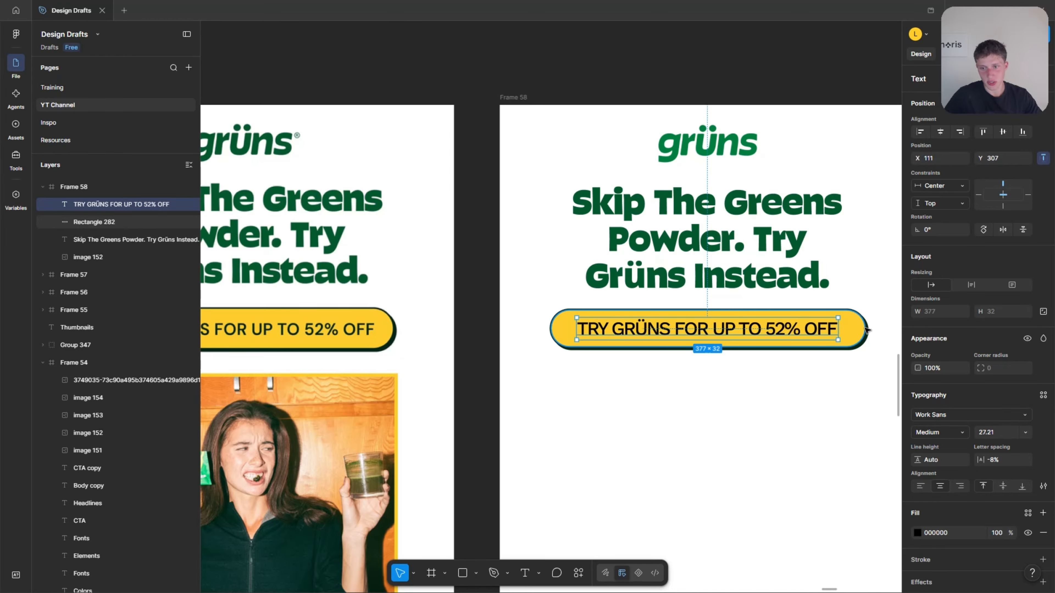
{"action": "left_click", "coordinate": [852, 330], "text": "shift"}
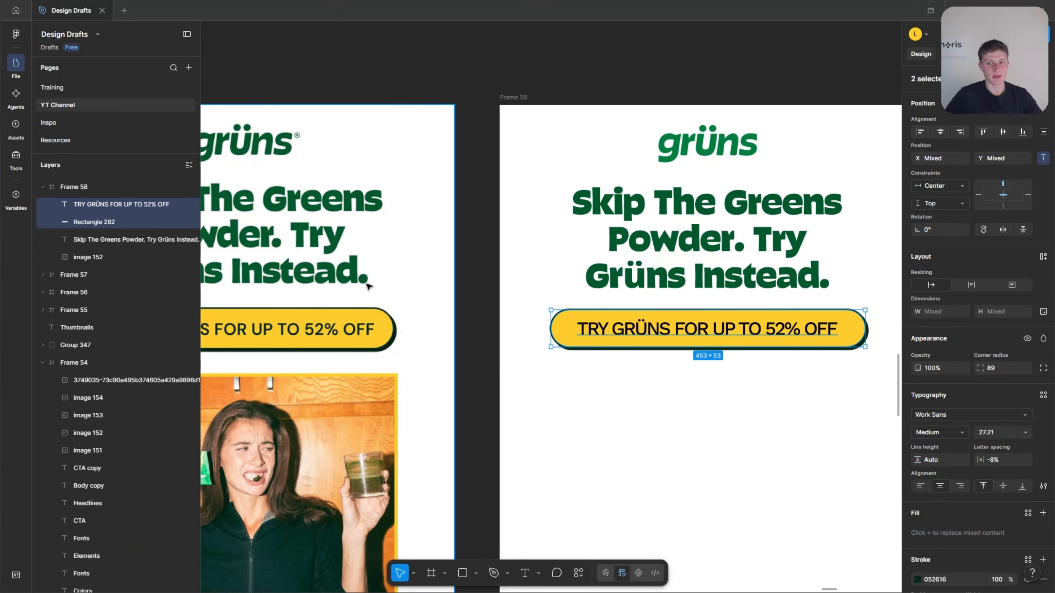
{"action": "right_click", "coordinate": [671, 334]}
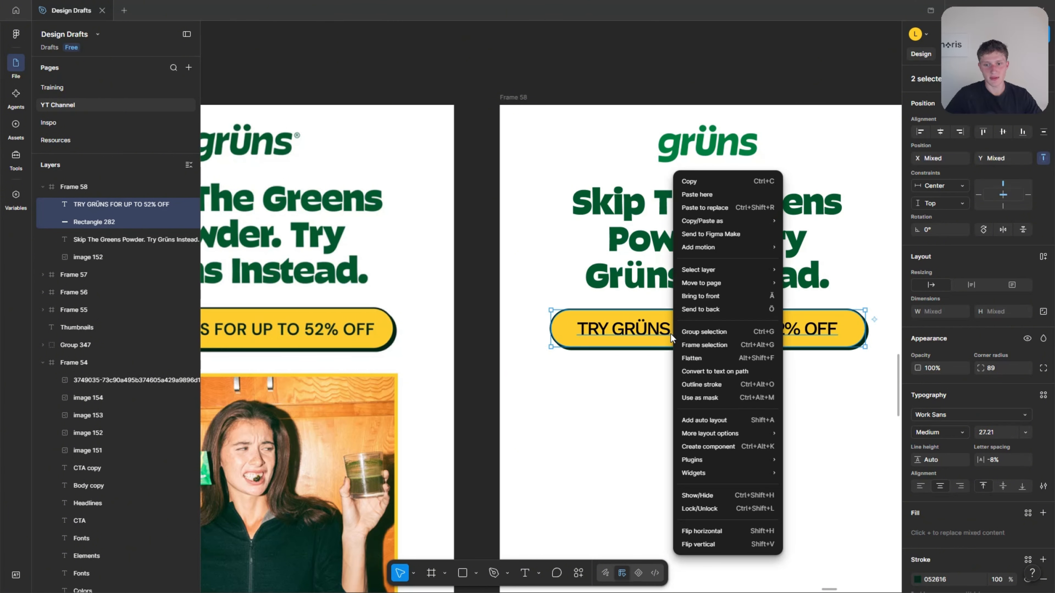
{"action": "left_click", "coordinate": [631, 328]}
{"action": "right_click", "coordinate": [624, 327]}
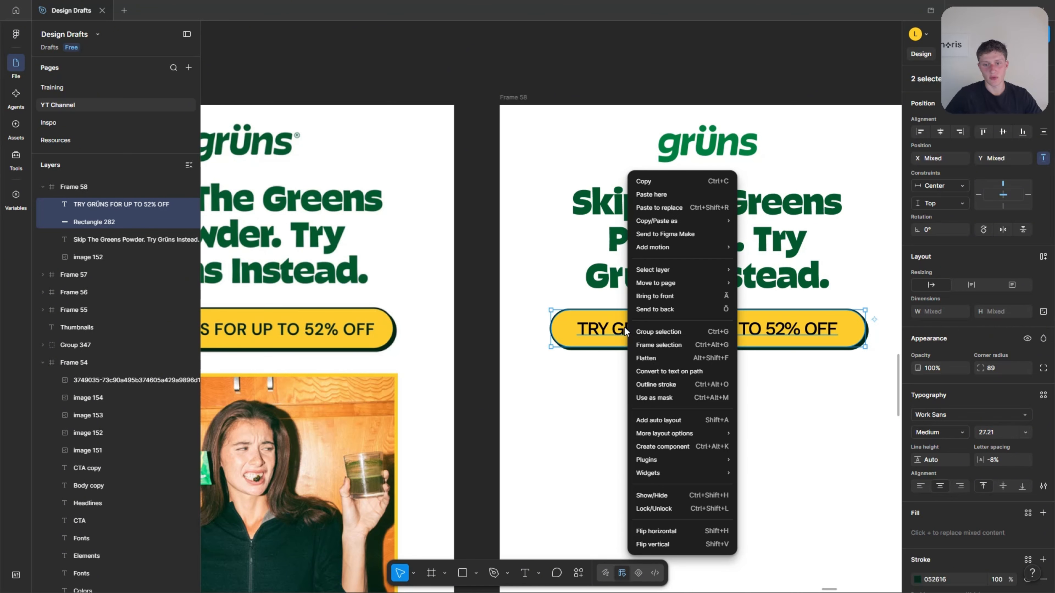
{"action": "left_click", "coordinate": [677, 334]}
Test the grouped button by moving it as one unit and selecting its label and rectangle individually.
{"action": "left_click_drag", "start_coordinate": [697, 350], "coordinate": [696, 420]}
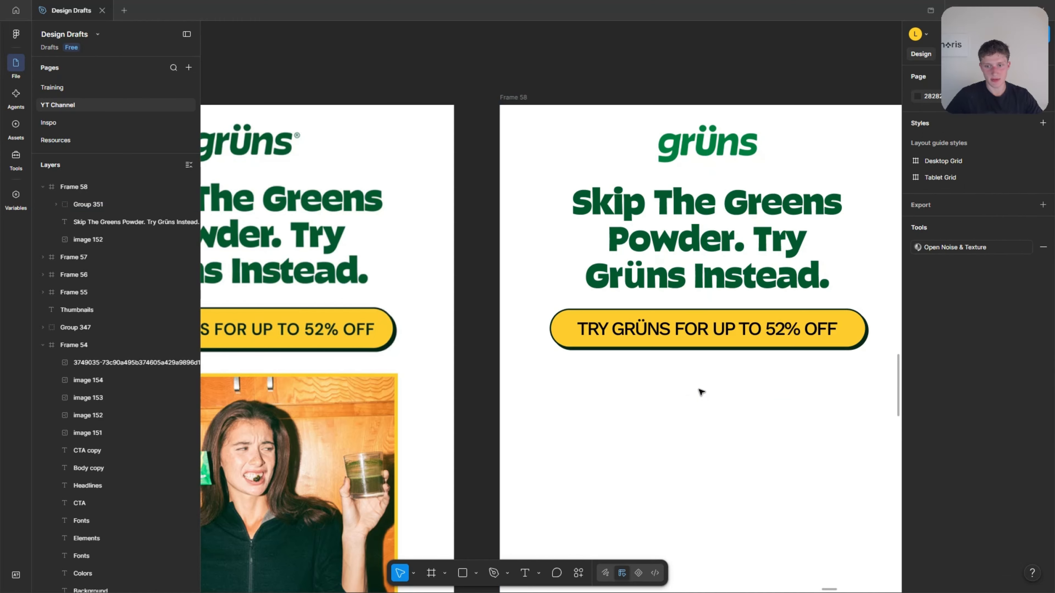
{"action": "left_click", "coordinate": [703, 333]}
{"action": "left_click", "coordinate": [703, 333]}
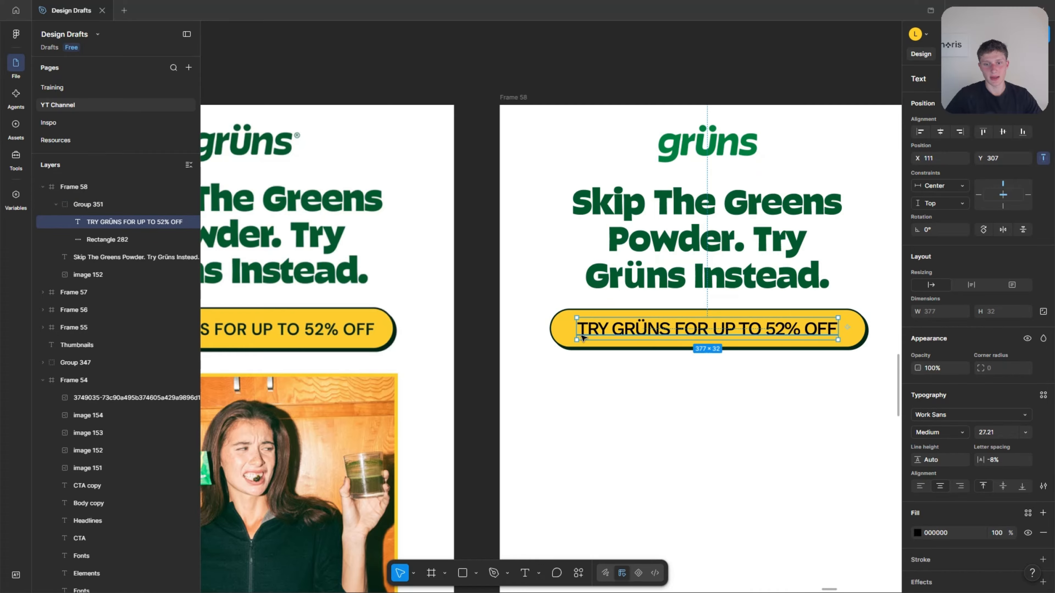
{"action": "double_click", "coordinate": [566, 332]}
{"action": "left_click", "coordinate": [593, 409]}
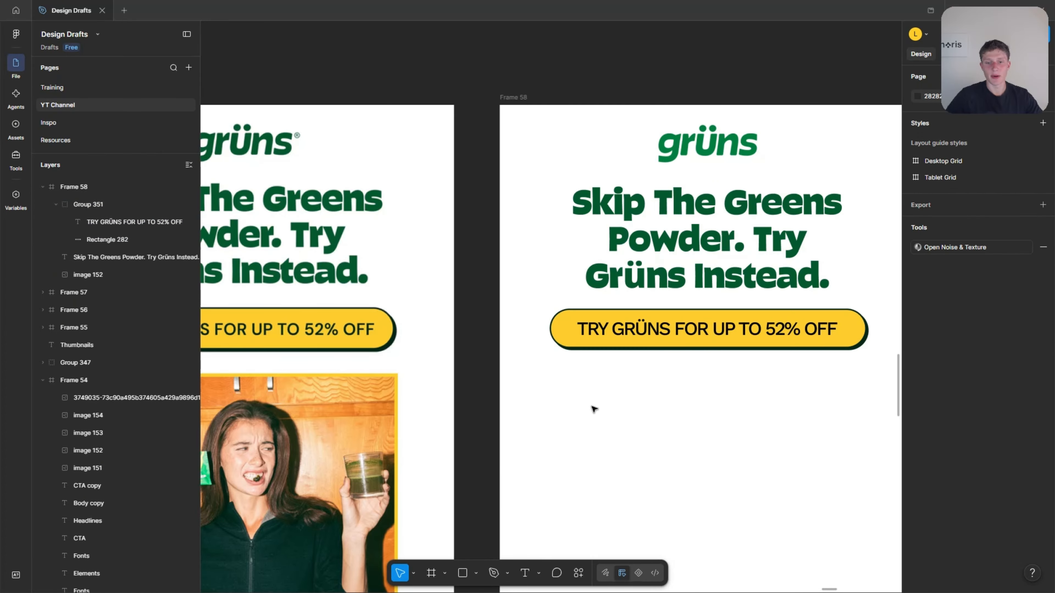
Move the grouped button slightly lower beneath the headline, centered horizontally in the new email frame.
{"action": "left_click", "coordinate": [681, 345]}
{"action": "scroll", "coordinate": [742, 356], "scroll_direction": "down", "scroll_amount": 3}
{"action": "left_click_drag", "start_coordinate": [703, 341], "coordinate": [658, 339]}
{"action": "scroll", "coordinate": [683, 360], "scroll_direction": "up", "scroll_amount": 3}
{"action": "left_click", "coordinate": [777, 426]}
{"action": "scroll", "coordinate": [779, 414], "scroll_direction": "down", "scroll_amount": 3}
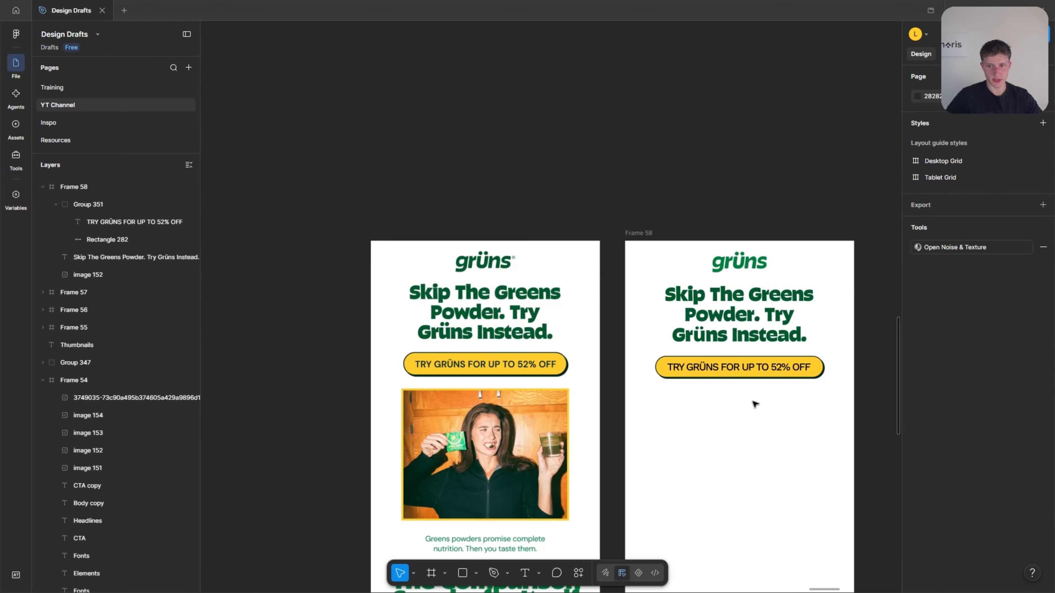
Copy the photo of the woman holding a green packet from the brand board's Elements and place it below the button in the new email.
{"action": "scroll", "coordinate": [755, 405], "scroll_direction": "down", "scroll_amount": 3}
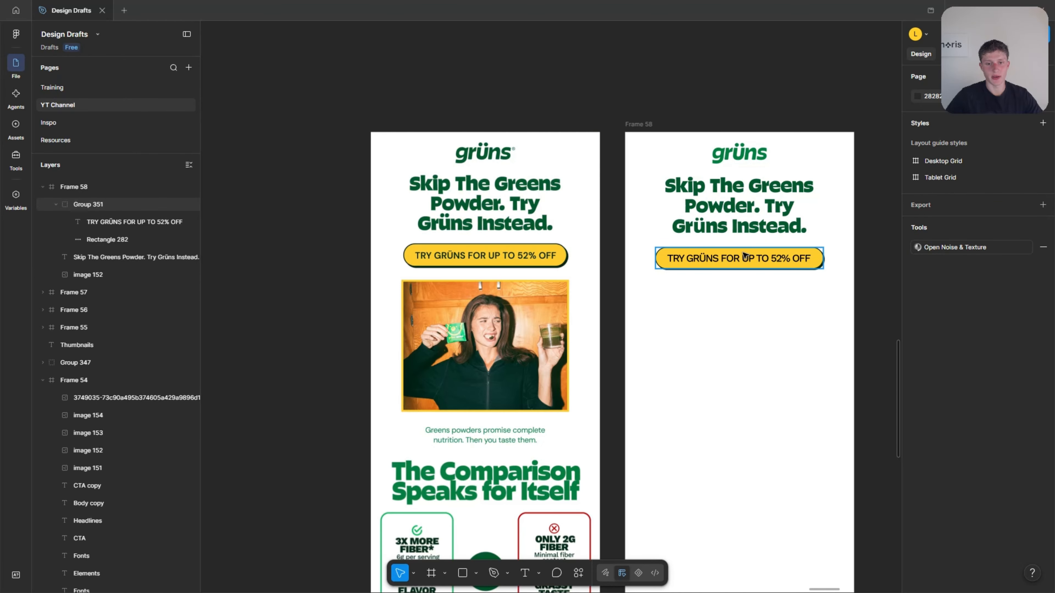
{"action": "scroll", "coordinate": [567, 322], "scroll_direction": "up", "scroll_amount": 2}
{"action": "scroll", "coordinate": [399, 364], "scroll_direction": "down", "scroll_amount": 2}
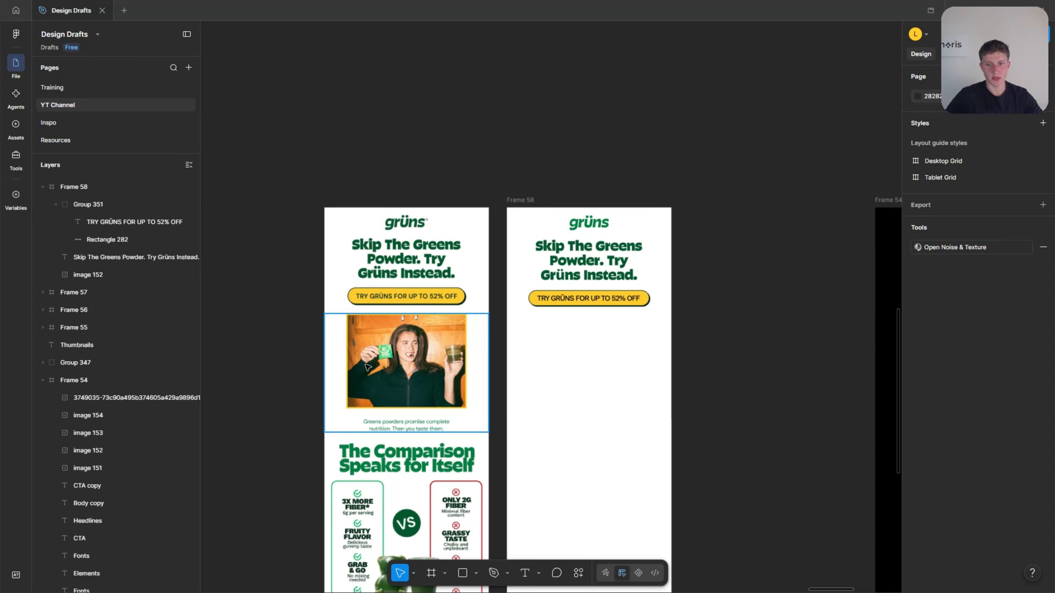
{"action": "scroll", "coordinate": [391, 360], "scroll_direction": "right", "scroll_amount": 5}
{"action": "scroll", "coordinate": [625, 413], "scroll_direction": "up", "scroll_amount": 5}
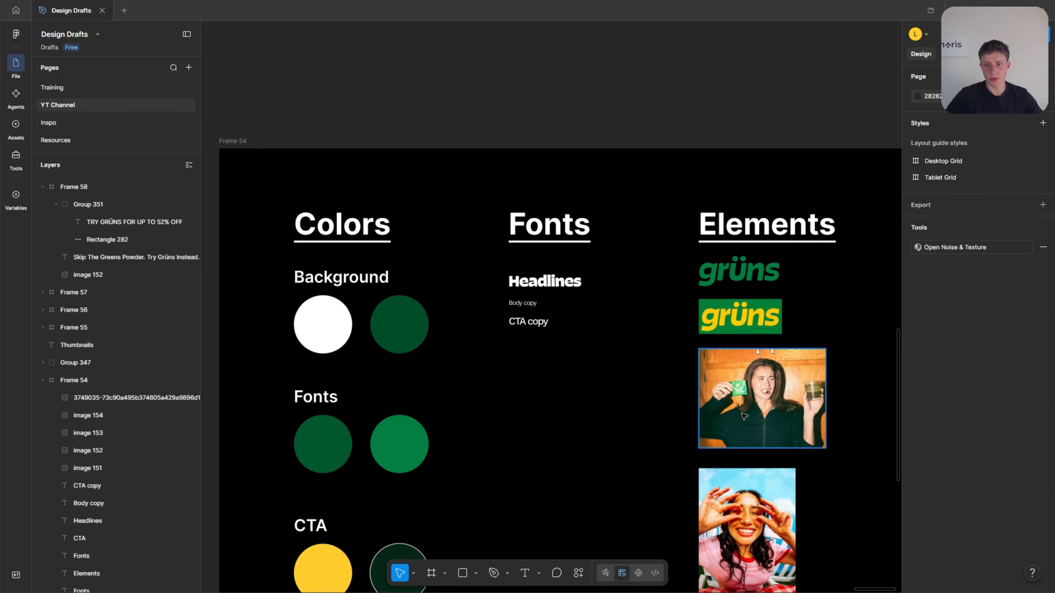
{"action": "left_click", "coordinate": [732, 395]}
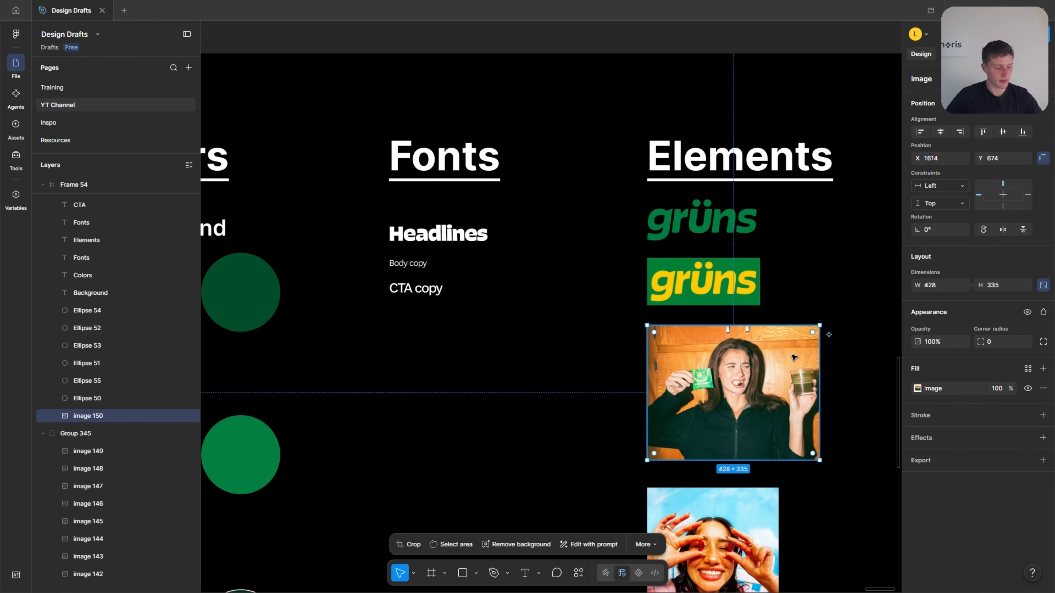
{"action": "scroll", "coordinate": [769, 352], "scroll_direction": "down", "scroll_amount": 5}
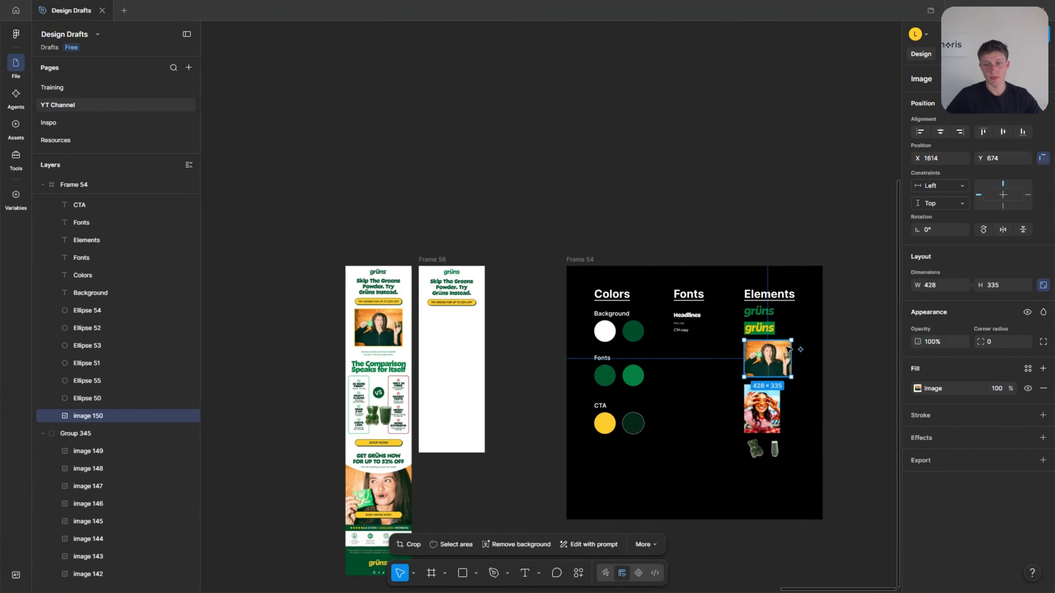
{"action": "scroll", "coordinate": [706, 339], "scroll_direction": "left", "scroll_amount": 5}
{"action": "scroll", "coordinate": [631, 328], "scroll_direction": "up", "scroll_amount": 2}
{"action": "scroll", "coordinate": [622, 327], "scroll_direction": "up", "scroll_amount": 3}
{"action": "left_click", "coordinate": [623, 352]}
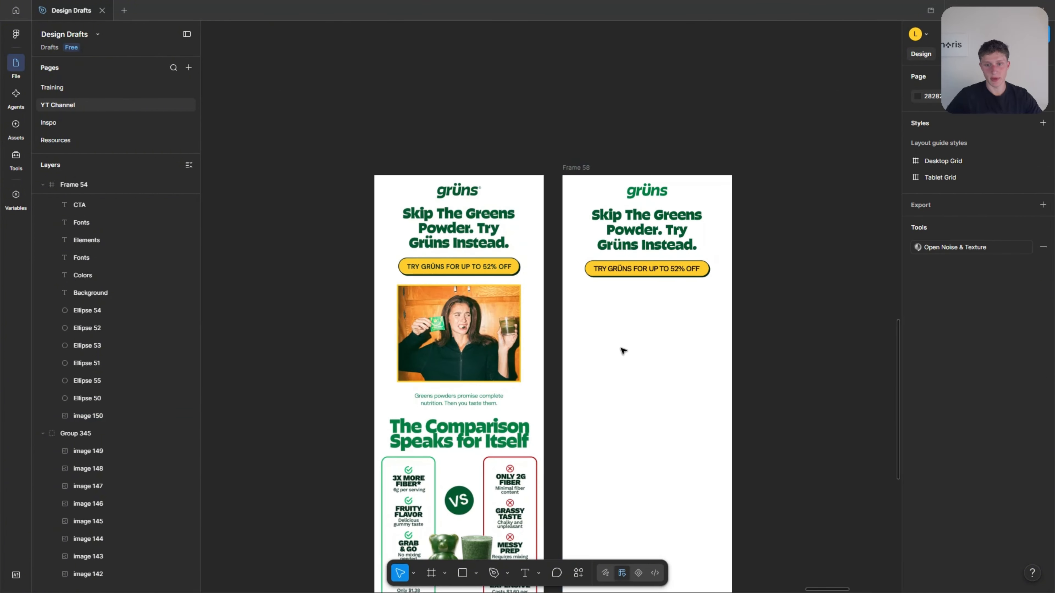
{"action": "key", "text": "ctrl+v"}
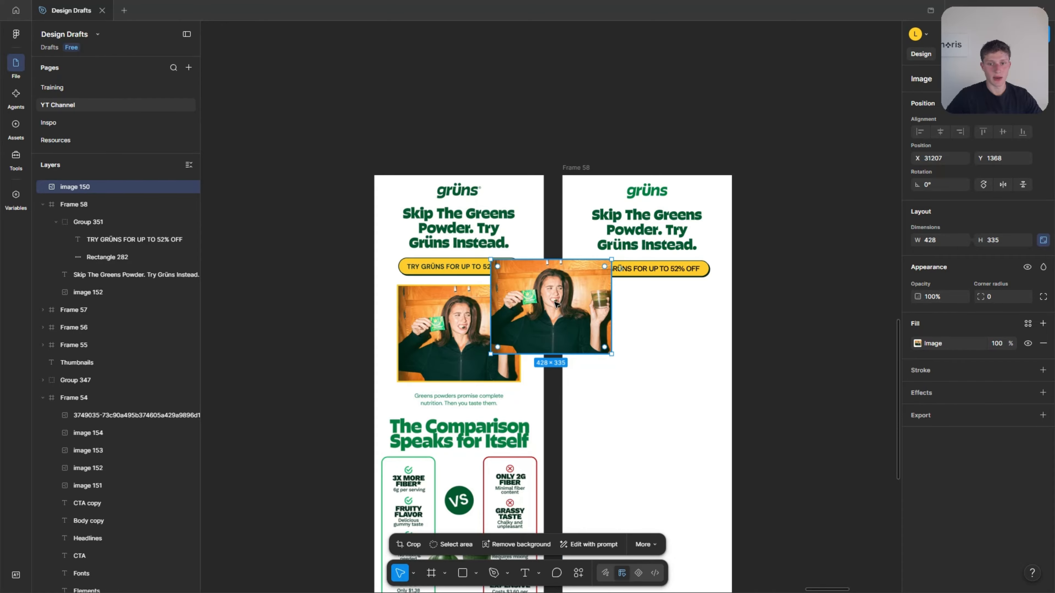
{"action": "left_click_drag", "start_coordinate": [554, 298], "coordinate": [650, 349]}
Move the photo closer to the button, enlarge it to 438 × 343 and center it horizontally in the email frame.
{"action": "scroll", "coordinate": [534, 363], "scroll_direction": "up", "scroll_amount": 1}
{"action": "scroll", "coordinate": [535, 363], "scroll_direction": "up", "scroll_amount": 1}
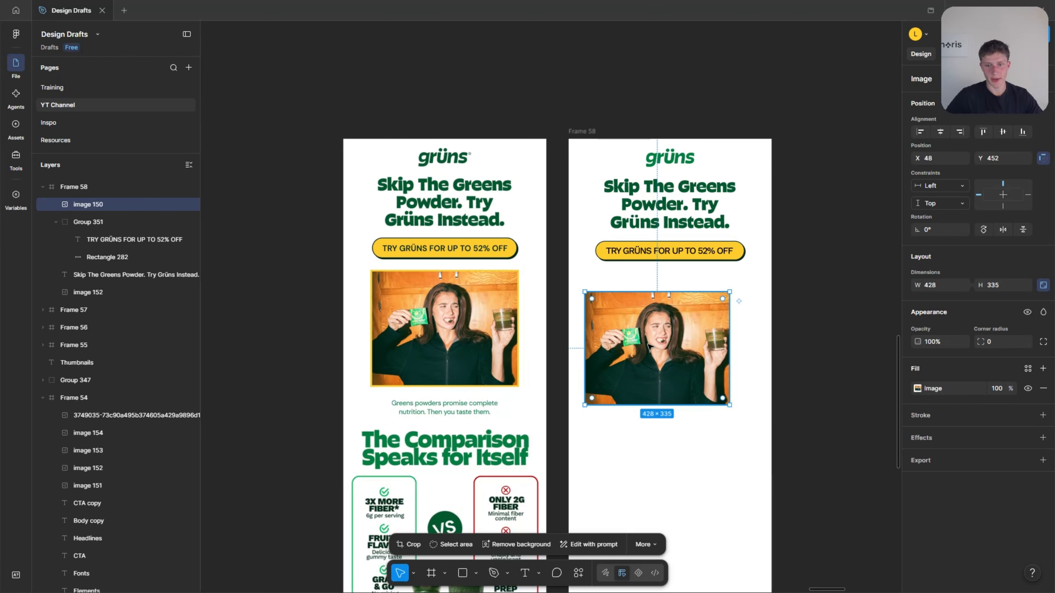
{"action": "mouse_move", "coordinate": [717, 335]}
{"action": "left_mouse_down"}
{"action": "mouse_move", "coordinate": [806, 343]}
{"action": "mouse_move", "coordinate": [653, 335]}
{"action": "mouse_move", "coordinate": [716, 330]}
{"action": "left_mouse_up"}
{"action": "scroll", "coordinate": [601, 325], "scroll_direction": "up", "scroll_amount": 1}
{"action": "scroll", "coordinate": [482, 248], "scroll_direction": "up", "scroll_amount": 3}
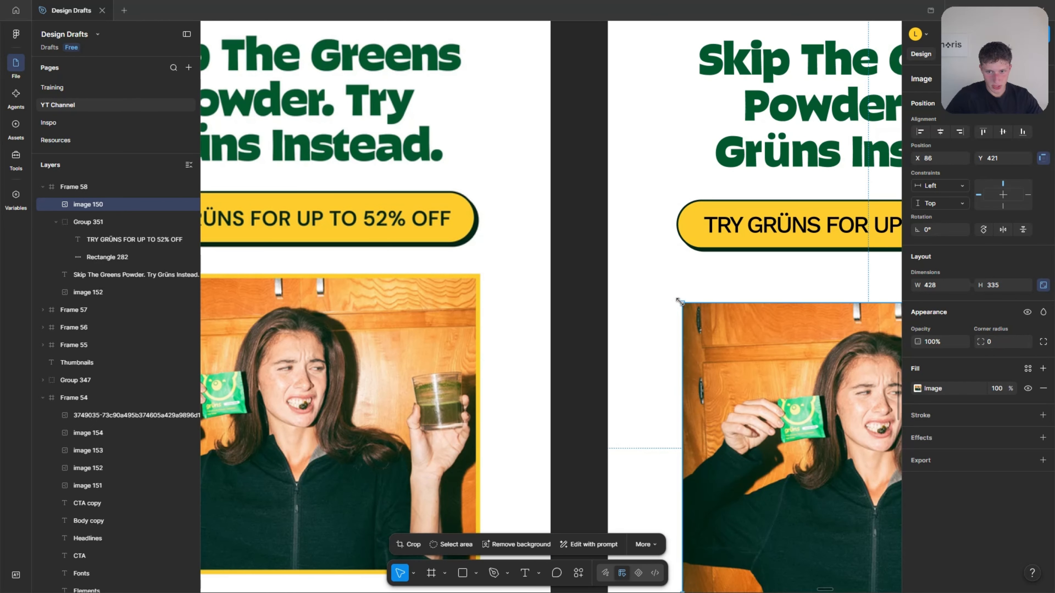
{"action": "scroll", "coordinate": [681, 303], "scroll_direction": "up", "scroll_amount": 1}
{"action": "scroll", "coordinate": [601, 323], "scroll_direction": "down", "scroll_amount": 3}
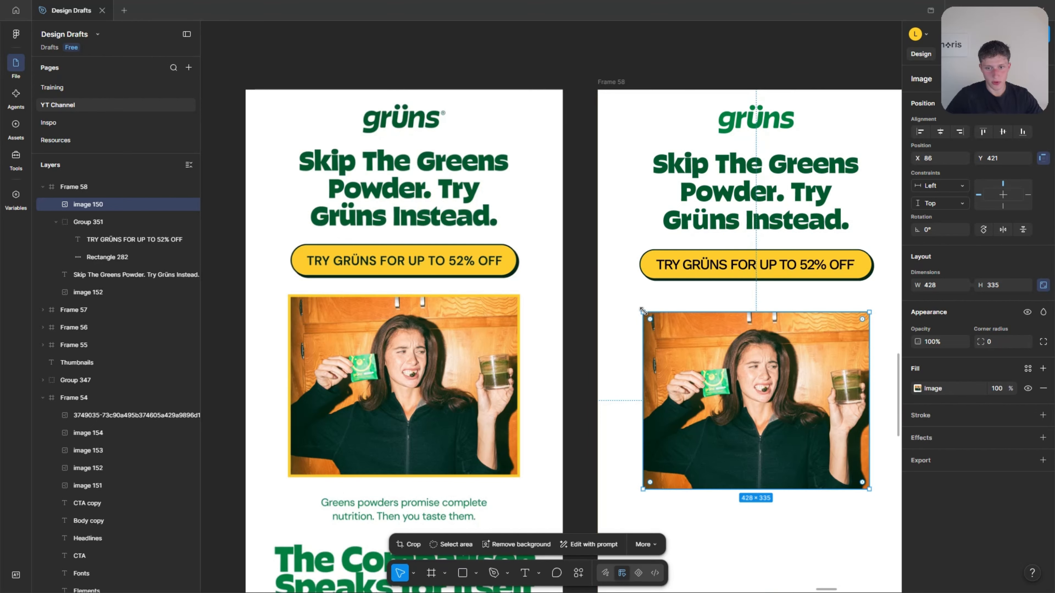
{"action": "mouse_move", "coordinate": [643, 312]}
{"action": "left_mouse_down"}
{"action": "mouse_move", "coordinate": [627, 287]}
{"action": "mouse_move", "coordinate": [641, 302]}
{"action": "mouse_move", "coordinate": [708, 313]}
{"action": "mouse_move", "coordinate": [746, 378]}
{"action": "mouse_move", "coordinate": [637, 308]}
{"action": "left_mouse_up"}
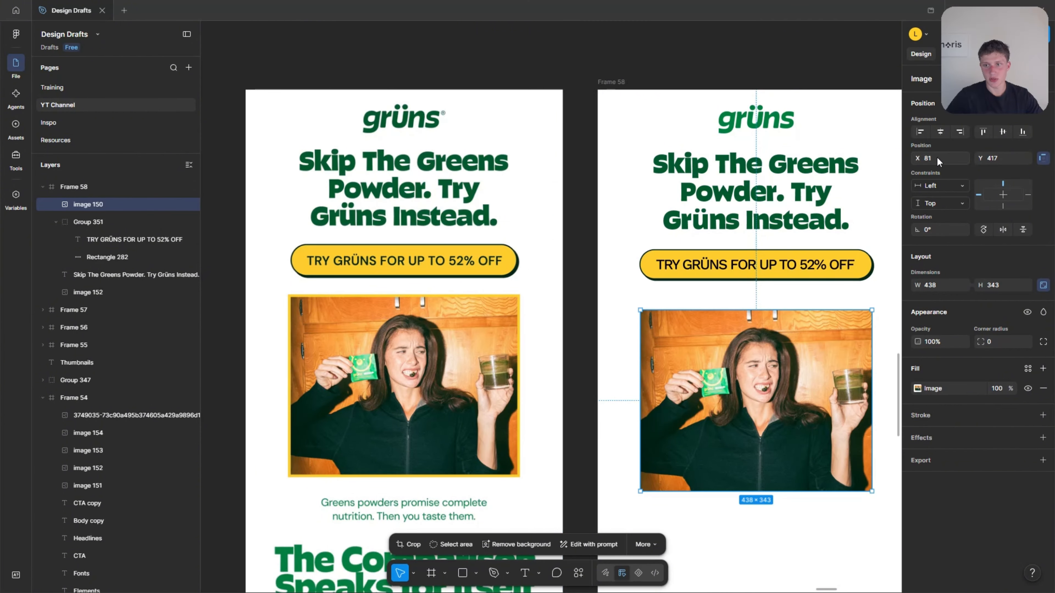
{"action": "left_click", "coordinate": [941, 132]}
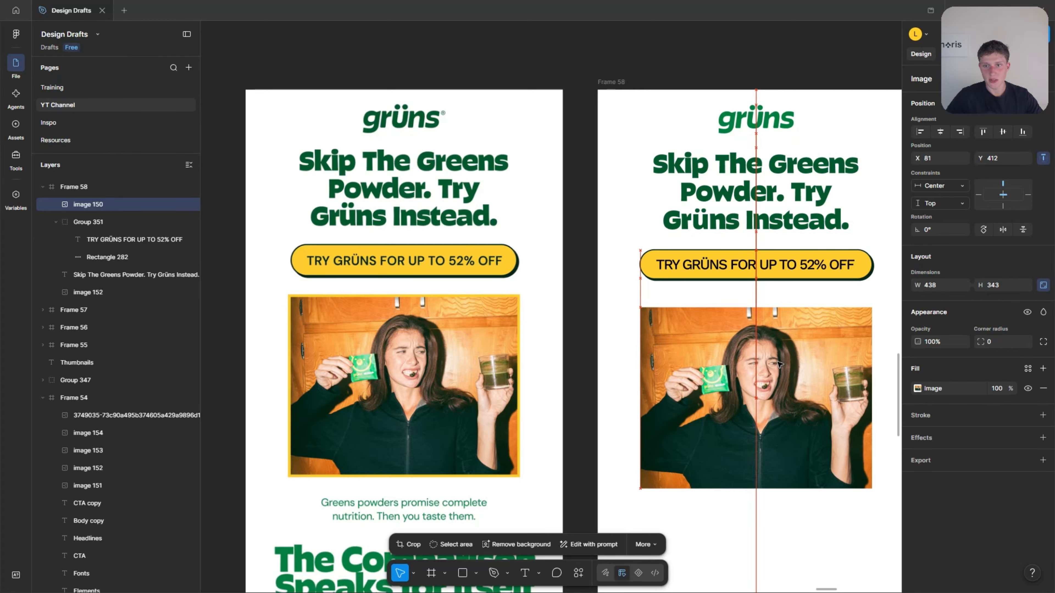
Move the photo up to Y 392 just below the button and scale it down to 428 × 335.
{"action": "scroll", "coordinate": [775, 369], "scroll_direction": "down", "scroll_amount": 1}
{"action": "left_click_drag", "start_coordinate": [755, 383], "coordinate": [752, 373]}
{"action": "scroll", "coordinate": [750, 370], "scroll_direction": "down", "scroll_amount": 3}
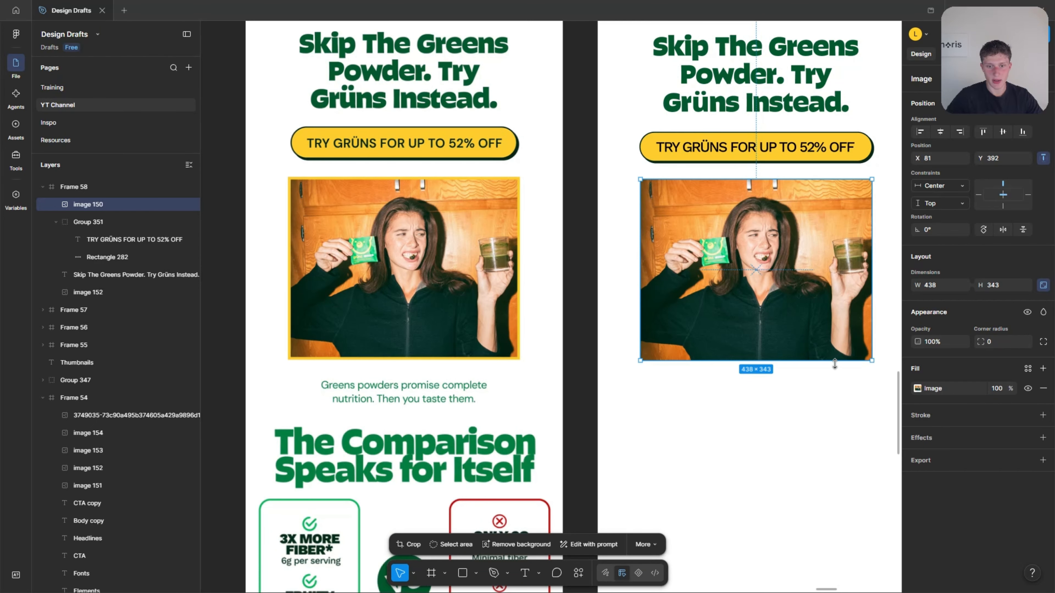
{"action": "scroll", "coordinate": [635, 360], "scroll_direction": "up", "scroll_amount": 2}
{"action": "left_click_drag", "start_coordinate": [640, 362], "coordinate": [651, 354]}
{"action": "scroll", "coordinate": [585, 353], "scroll_direction": "down", "scroll_amount": 5}
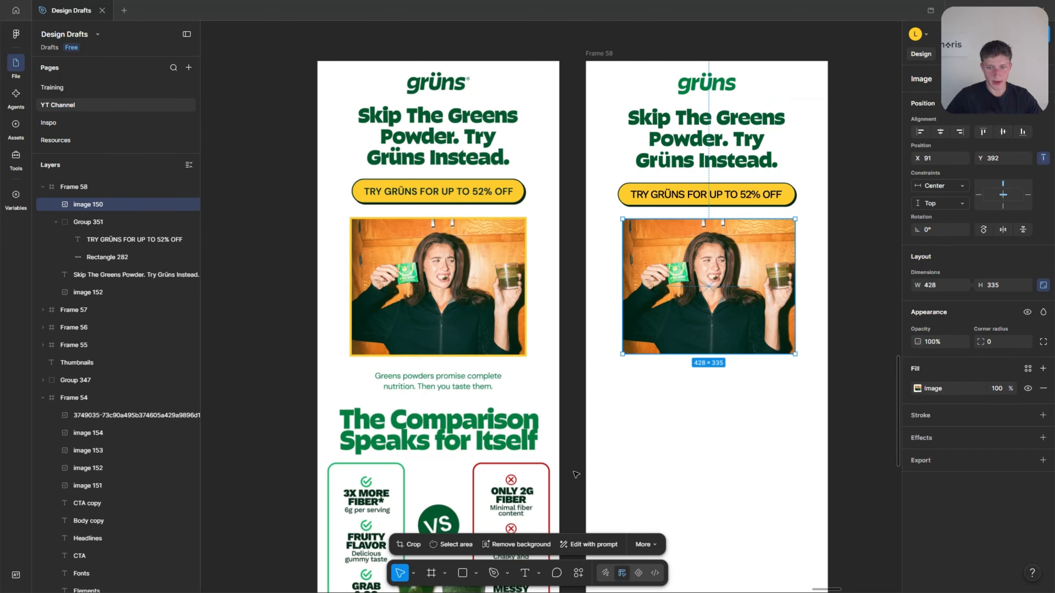
{"action": "left_click_drag", "start_coordinate": [715, 283], "coordinate": [718, 283]}
{"action": "left_click", "coordinate": [717, 397]}
Compare against the reference photo's yellow border and add an outside stroke to the photo in the new email frame.
{"action": "scroll", "coordinate": [434, 355], "scroll_direction": "up", "scroll_amount": 10}
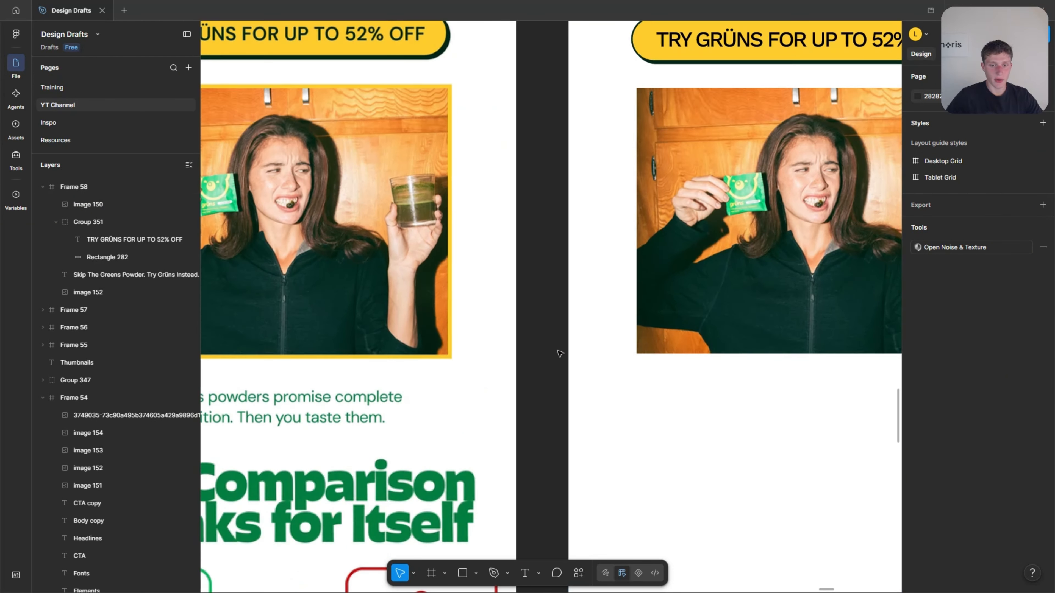
{"action": "scroll", "coordinate": [428, 351], "scroll_direction": "up", "scroll_amount": 2}
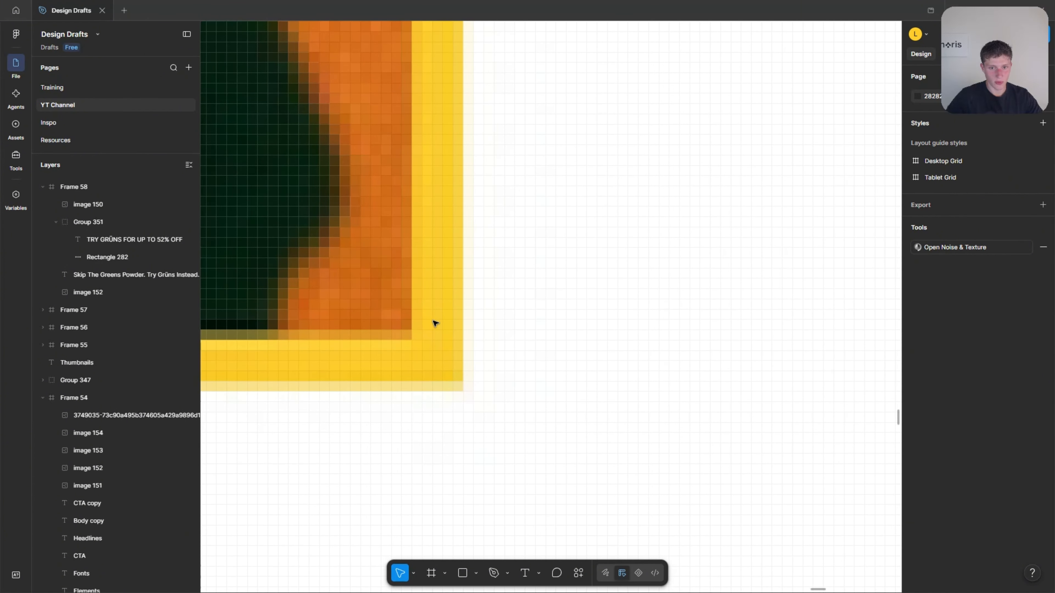
{"action": "scroll", "coordinate": [420, 377], "scroll_direction": "down", "scroll_amount": 10}
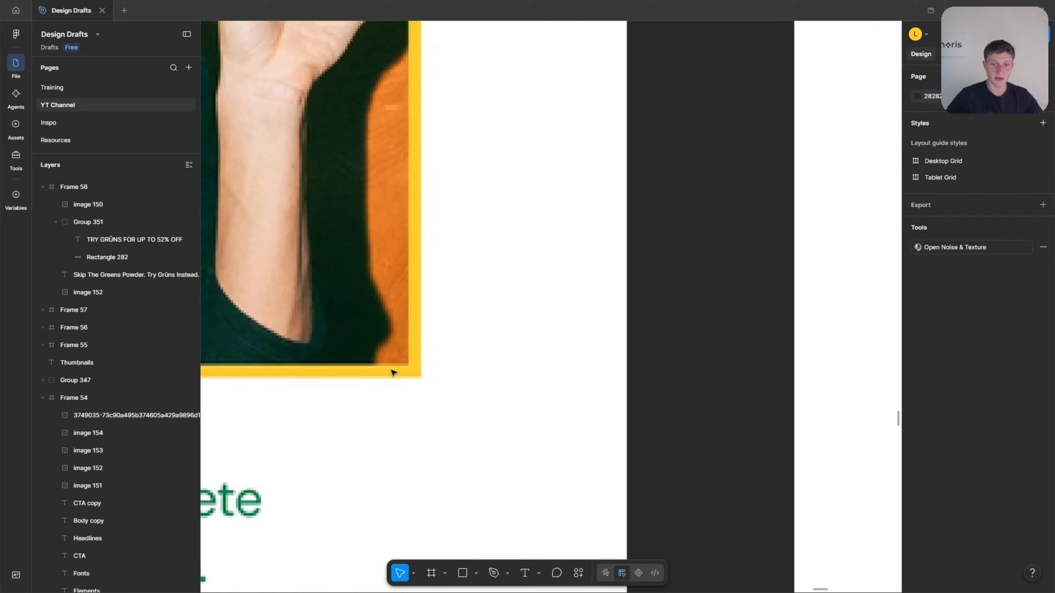
{"action": "left_click", "coordinate": [718, 237]}
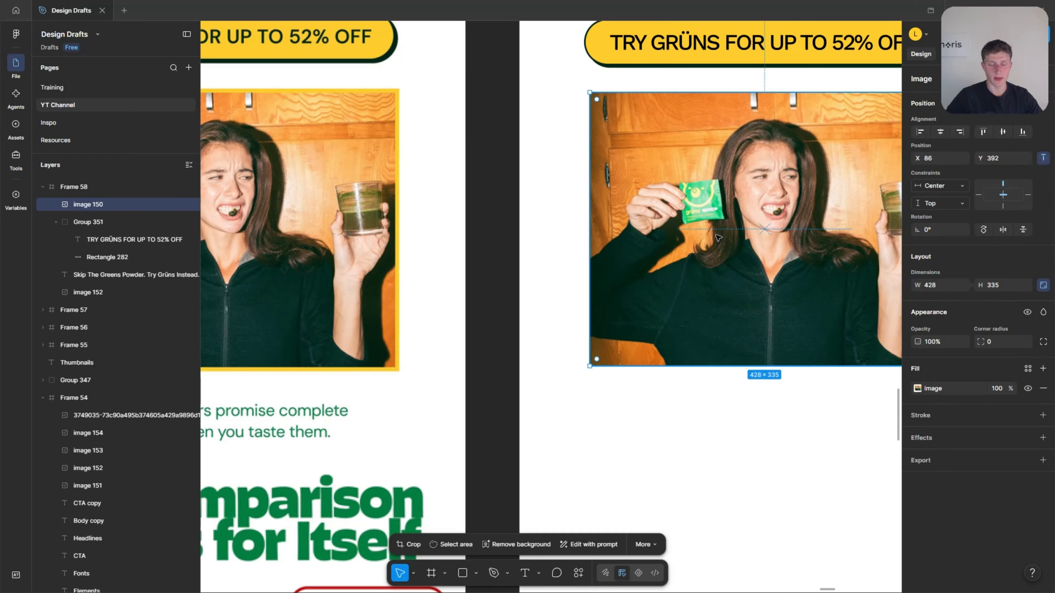
{"action": "scroll", "coordinate": [722, 243], "scroll_direction": "down", "scroll_amount": 5}
{"action": "left_click", "coordinate": [1043, 416]}
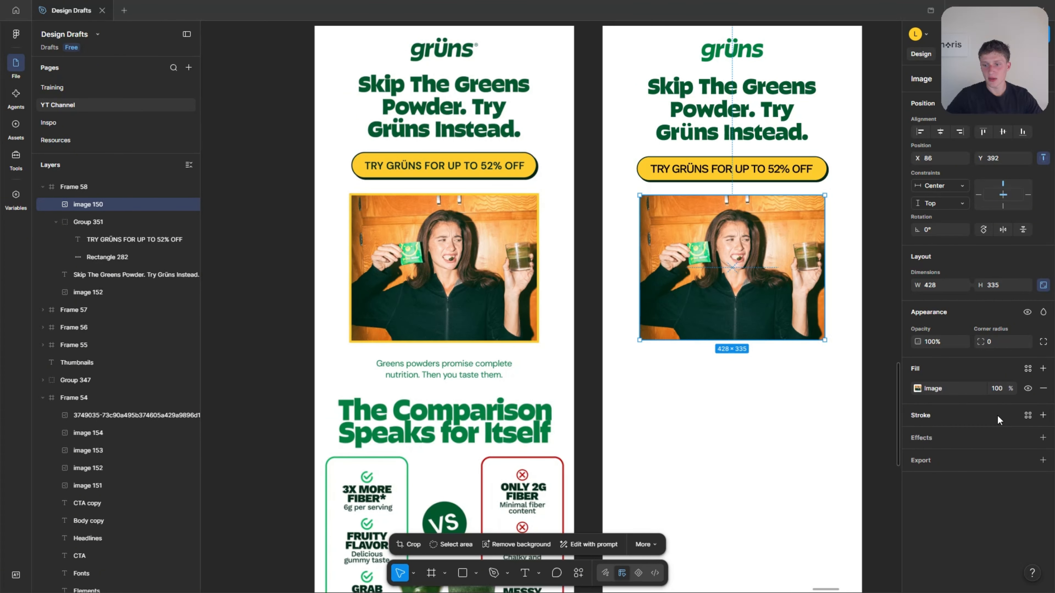
{"action": "left_click", "coordinate": [917, 435]}
{"action": "left_click", "coordinate": [936, 462]}
{"action": "left_click", "coordinate": [935, 483]}
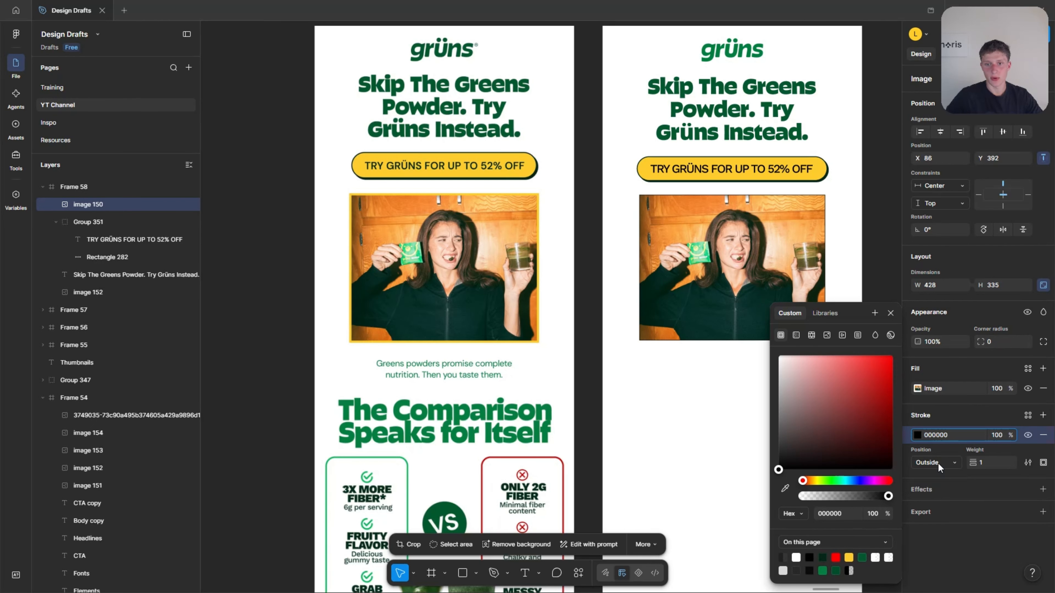
Sample the CTA button's yellow, FECD2E, as the photo's stroke color.
{"action": "left_click", "coordinate": [785, 488]}
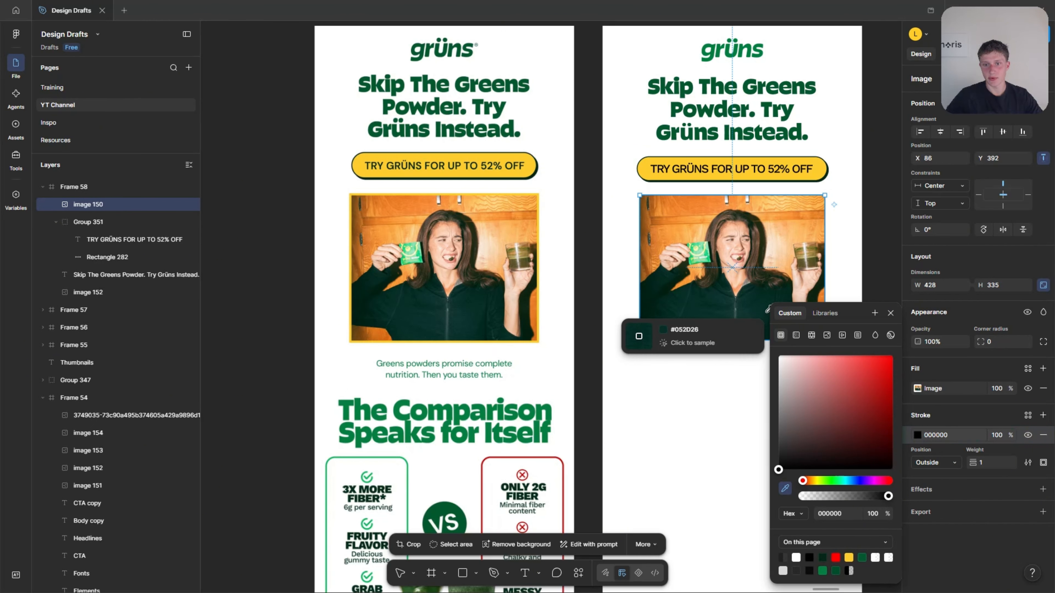
{"action": "scroll", "coordinate": [650, 164], "scroll_direction": "up", "scroll_amount": 5}
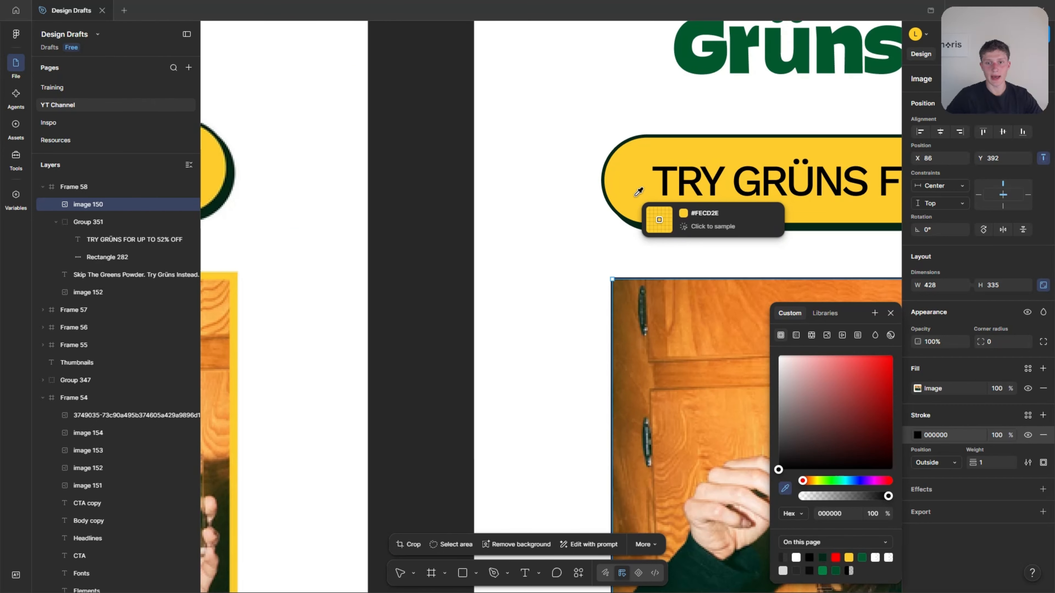
{"action": "left_click", "coordinate": [638, 196]}
{"action": "scroll", "coordinate": [638, 195], "scroll_direction": "down", "scroll_amount": 6}
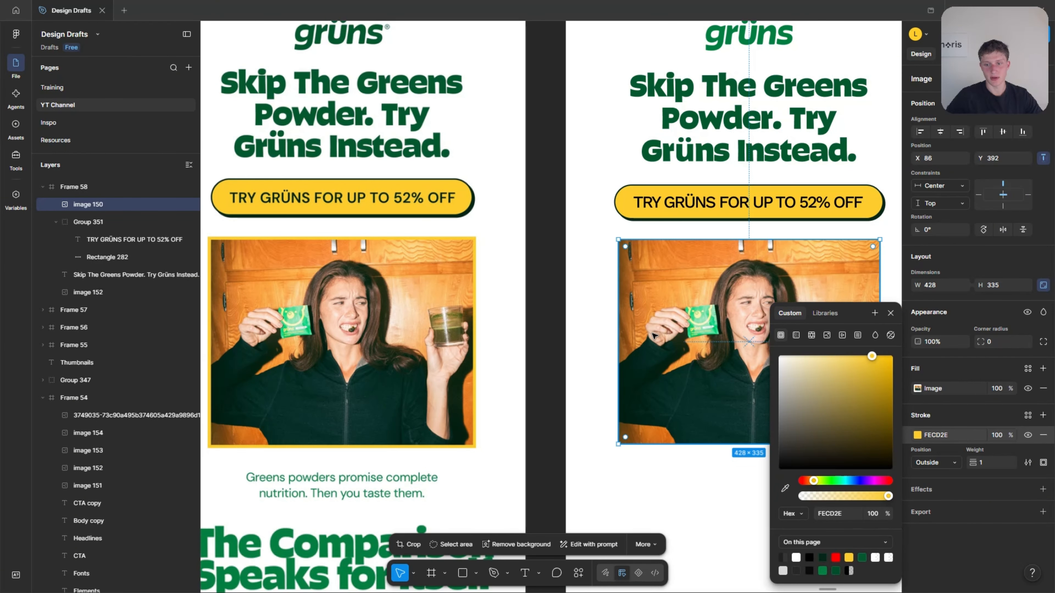
Set the photo's stroke weight to 5 and close the color picker.
{"action": "scroll", "coordinate": [656, 323], "scroll_direction": "up", "scroll_amount": 4}
{"action": "scroll", "coordinate": [656, 324], "scroll_direction": "down", "scroll_amount": 4}
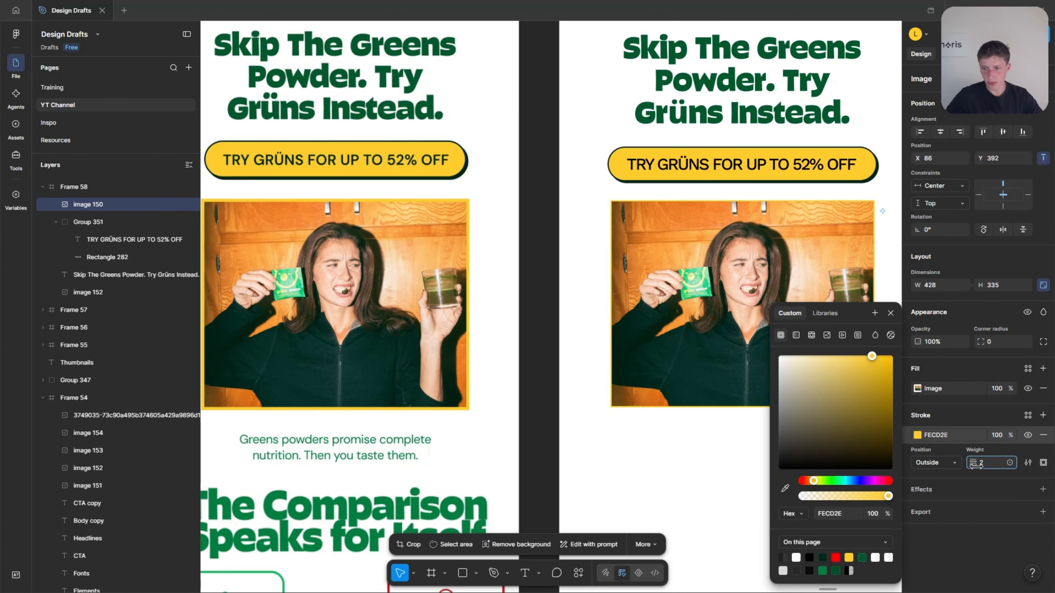
{"action": "left_click_drag", "start_coordinate": [973, 463], "coordinate": [980, 467]}
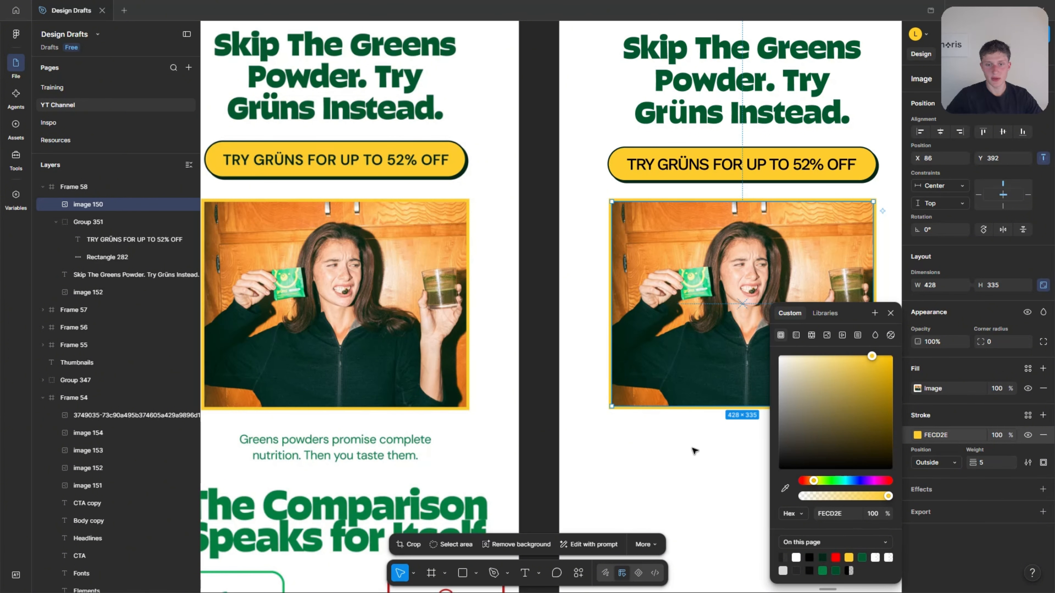
{"action": "left_click", "coordinate": [891, 313]}
{"action": "left_click", "coordinate": [689, 455]}
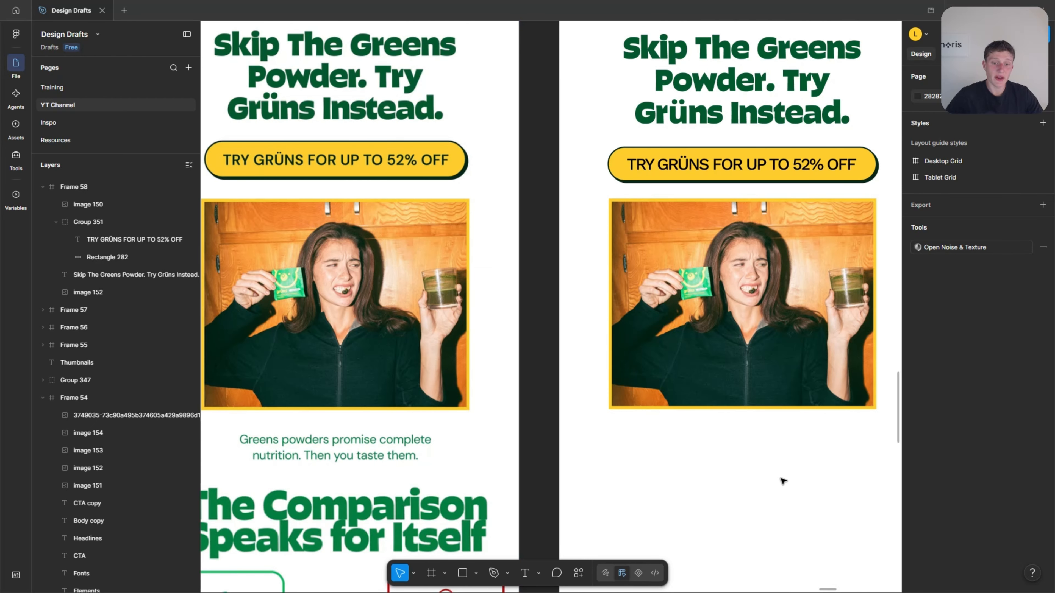
Copy the "Body copy" text sample from the brand board's Fonts and place it below the photo in the new email frame.
{"action": "scroll", "coordinate": [633, 439], "scroll_direction": "down", "scroll_amount": 2}
{"action": "scroll", "coordinate": [590, 423], "scroll_direction": "down", "scroll_amount": 3}
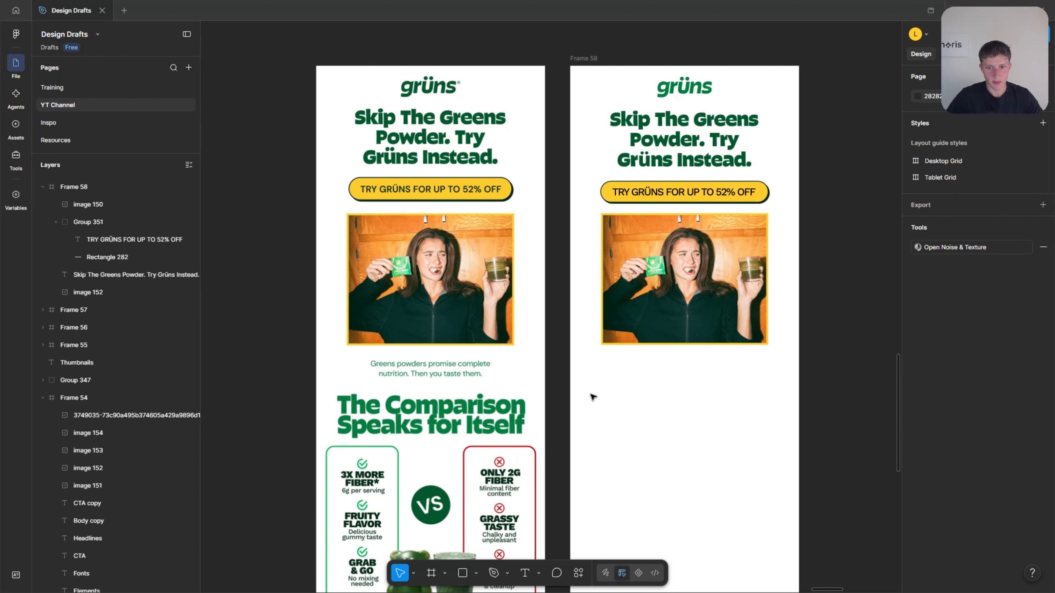
{"action": "scroll", "coordinate": [577, 399], "scroll_direction": "down", "scroll_amount": 3}
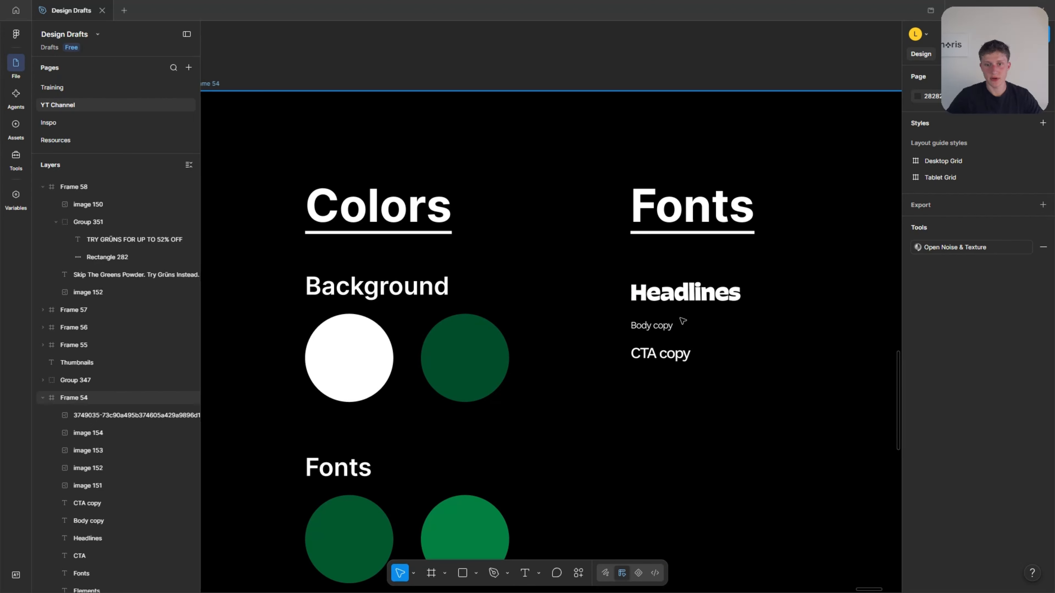
{"action": "scroll", "coordinate": [658, 329], "scroll_direction": "down", "scroll_amount": 4}
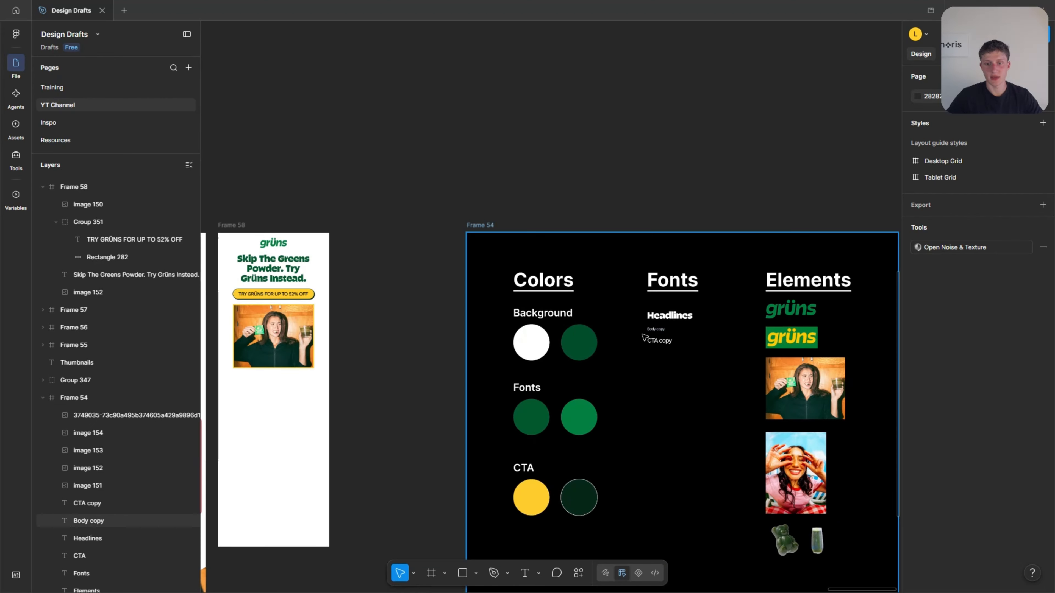
{"action": "scroll", "coordinate": [644, 338], "scroll_direction": "up", "scroll_amount": 5}
{"action": "left_click", "coordinate": [637, 324]}
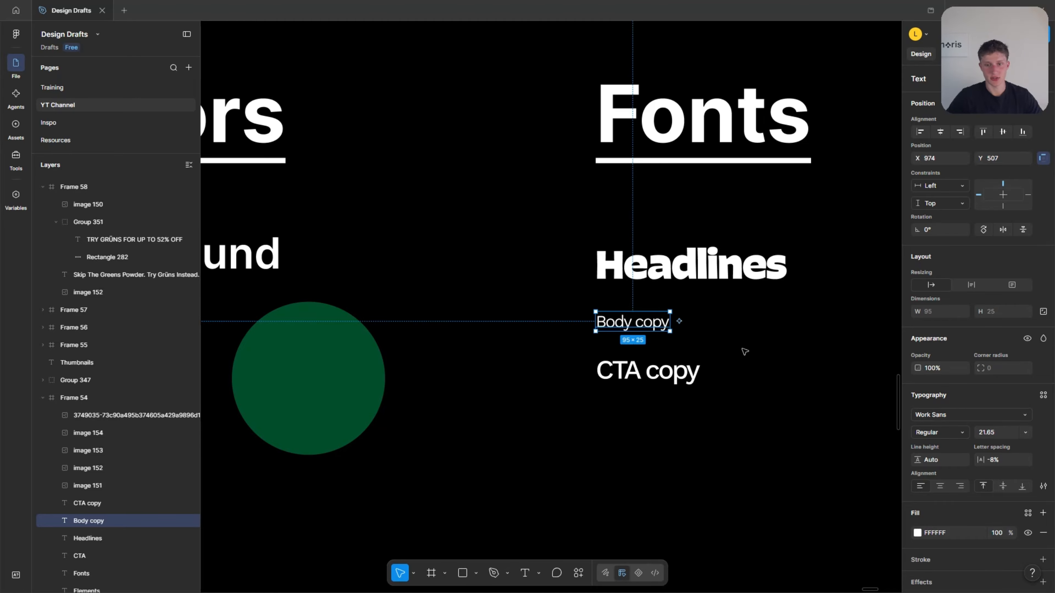
{"action": "scroll", "coordinate": [804, 365], "scroll_direction": "down", "scroll_amount": 5}
{"action": "scroll", "coordinate": [802, 365], "scroll_direction": "left", "scroll_amount": 5}
{"action": "scroll", "coordinate": [594, 298], "scroll_direction": "down", "scroll_amount": 4}
{"action": "scroll", "coordinate": [591, 296], "scroll_direction": "up", "scroll_amount": 4}
{"action": "key", "text": "ctrl+v"}
{"action": "left_click_drag", "start_coordinate": [553, 302], "coordinate": [563, 263]}
{"action": "scroll", "coordinate": [476, 231], "scroll_direction": "up", "scroll_amount": 3}
{"action": "scroll", "coordinate": [477, 233], "scroll_direction": "up", "scroll_amount": 3}
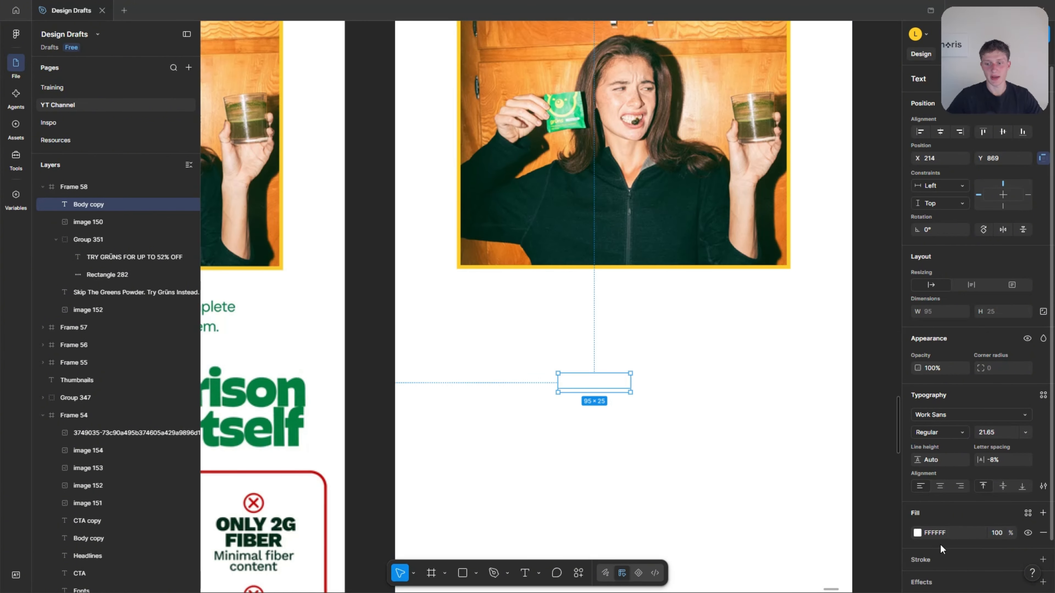
Change the pasted body copy text's fill color to black, 000000.
{"action": "left_click", "coordinate": [919, 534]}
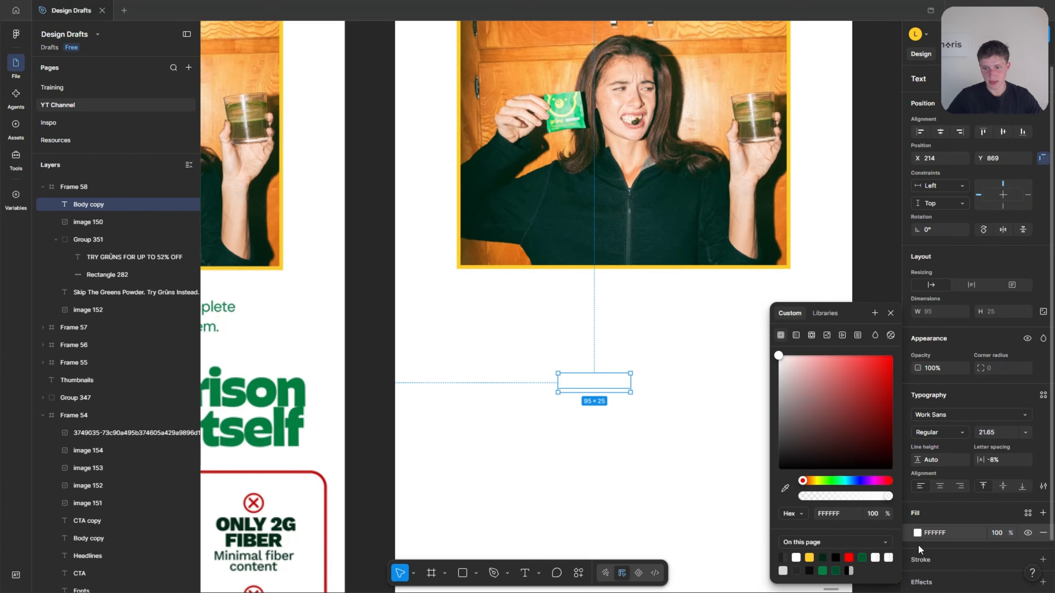
{"action": "left_click_drag", "start_coordinate": [778, 352], "coordinate": [735, 495]}
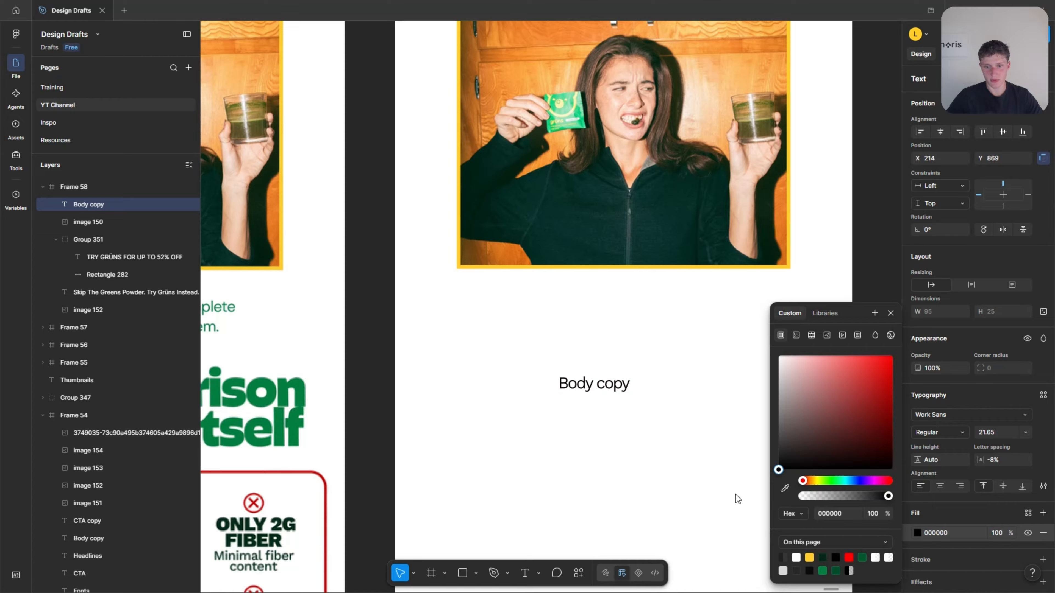
{"action": "left_click", "coordinate": [685, 483]}
Move the body copy text up to X 206, Y 777, just beneath the photo.
{"action": "scroll", "coordinate": [732, 452], "scroll_direction": "down", "scroll_amount": 2}
{"action": "left_click_drag", "start_coordinate": [669, 403], "coordinate": [668, 345]}
{"action": "scroll", "coordinate": [668, 346], "scroll_direction": "left", "scroll_amount": 1}
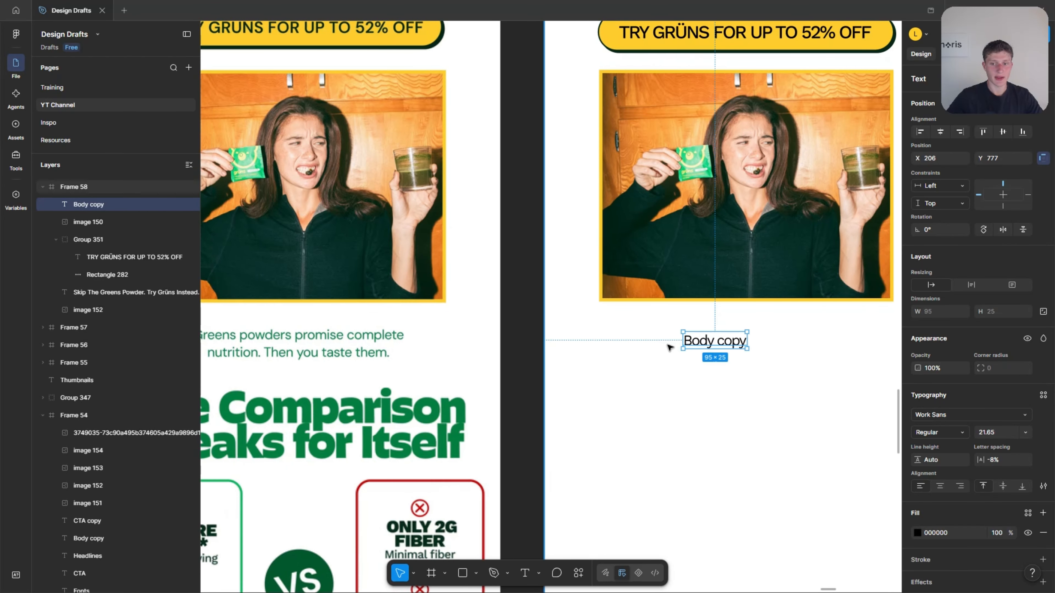
{"action": "scroll", "coordinate": [711, 348], "scroll_direction": "down", "scroll_amount": 3}
{"action": "scroll", "coordinate": [714, 346], "scroll_direction": "up", "scroll_amount": 2}
Replace the "Body copy" placeholder below the photo with "Greens powders promise complete nutrition. Then you taste them".
{"action": "double_click", "coordinate": [758, 347]}
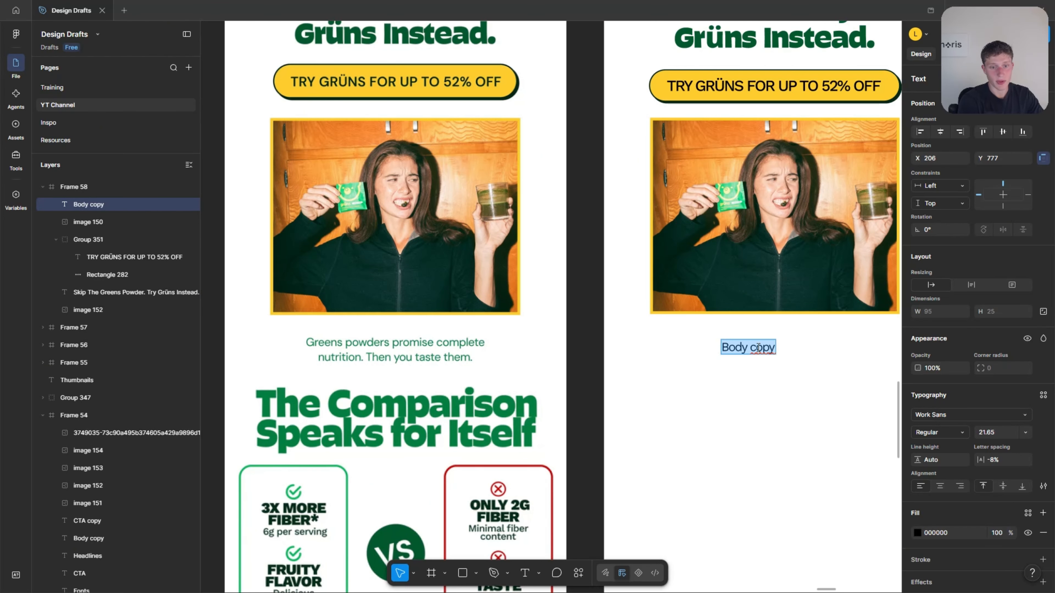
{"action": "type", "text": "Greens powders promise complete nutrition. Then you taste them."}
{"action": "scroll", "coordinate": [757, 392], "scroll_direction": "down", "scroll_amount": 1}
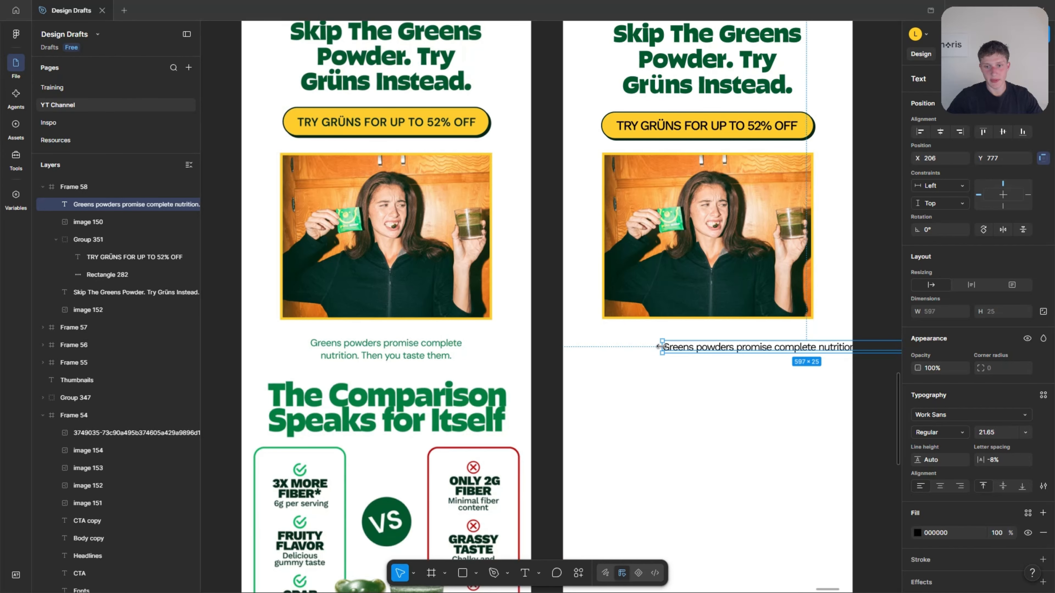
Narrow the body text box to 426 wide so it wraps onto two lines and move it to X 119, Y 786.
{"action": "left_click_drag", "start_coordinate": [658, 344], "coordinate": [745, 347]}
{"action": "left_click_drag", "start_coordinate": [817, 360], "coordinate": [700, 361]}
{"action": "scroll", "coordinate": [813, 344], "scroll_direction": "up", "scroll_amount": 3}
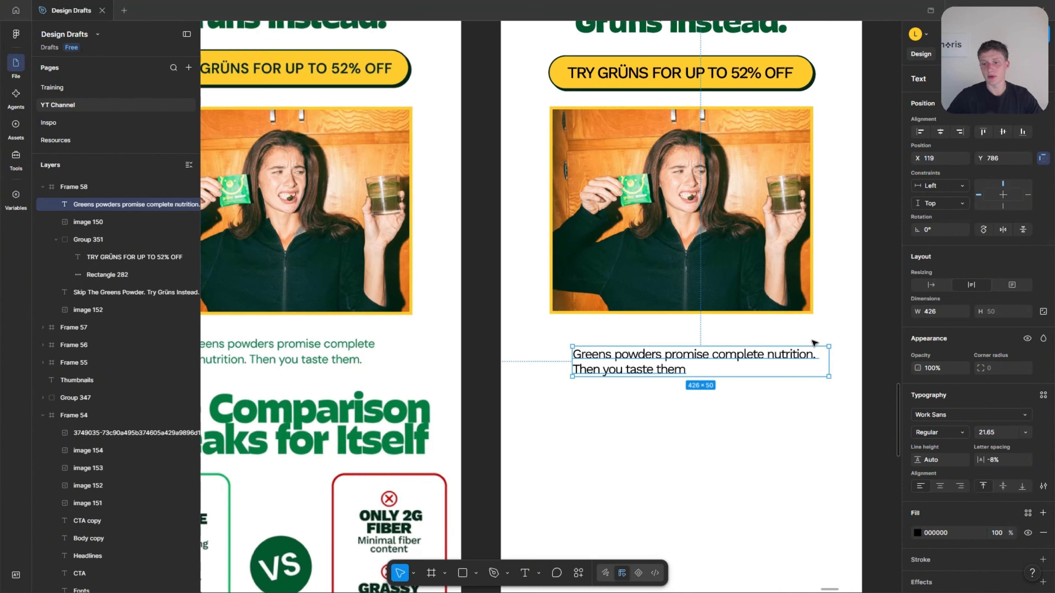
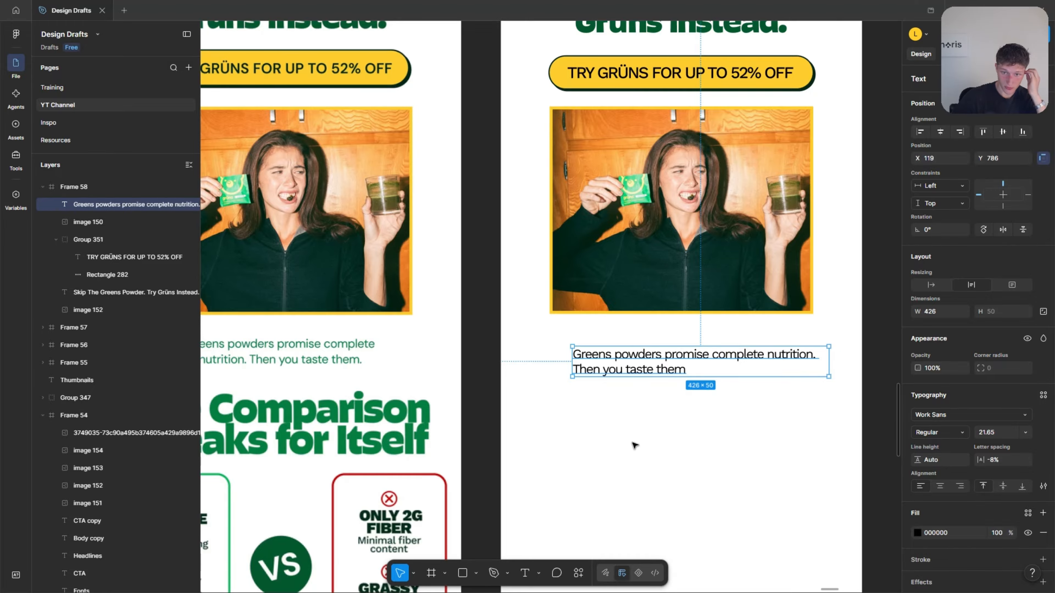
Center-align the body copy text below the photo and add a period after "Then you taste them".
{"action": "scroll", "coordinate": [625, 432], "scroll_direction": "up", "scroll_amount": 2}
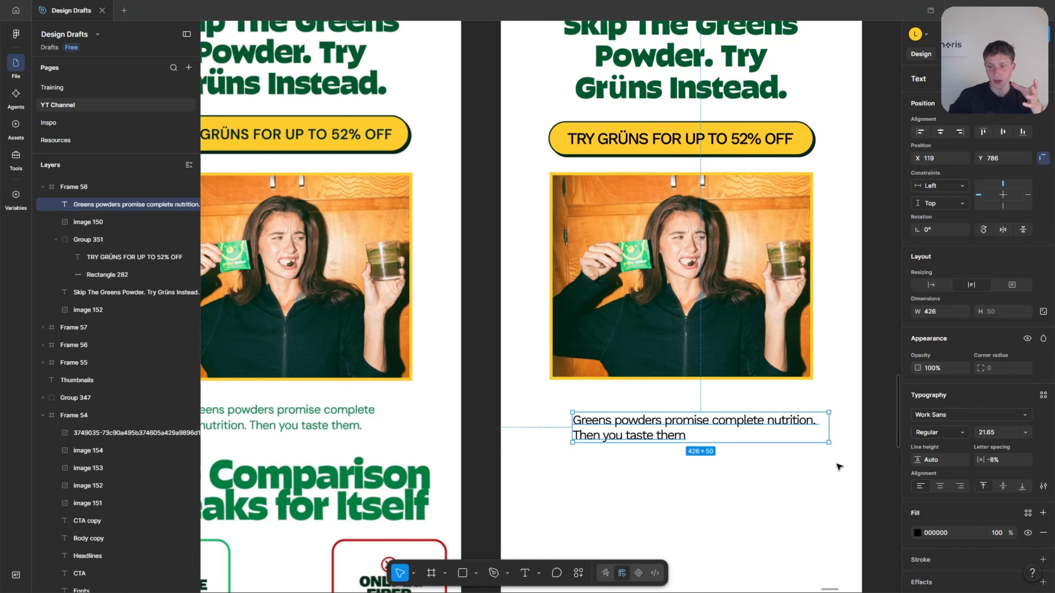
{"action": "left_click", "coordinate": [940, 486]}
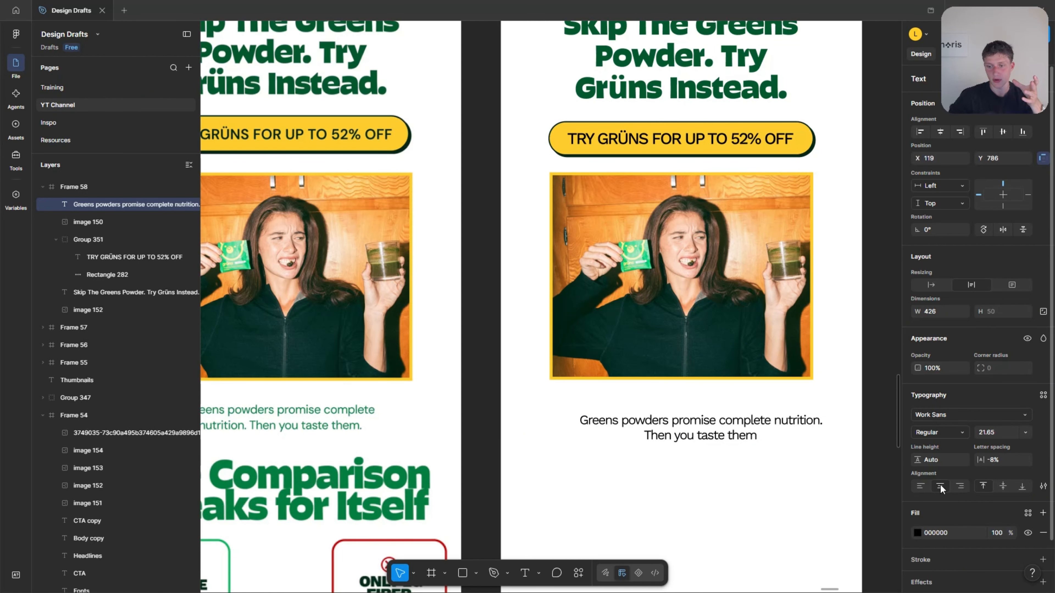
{"action": "double_click", "coordinate": [775, 438]}
{"action": "type", "text": "."}
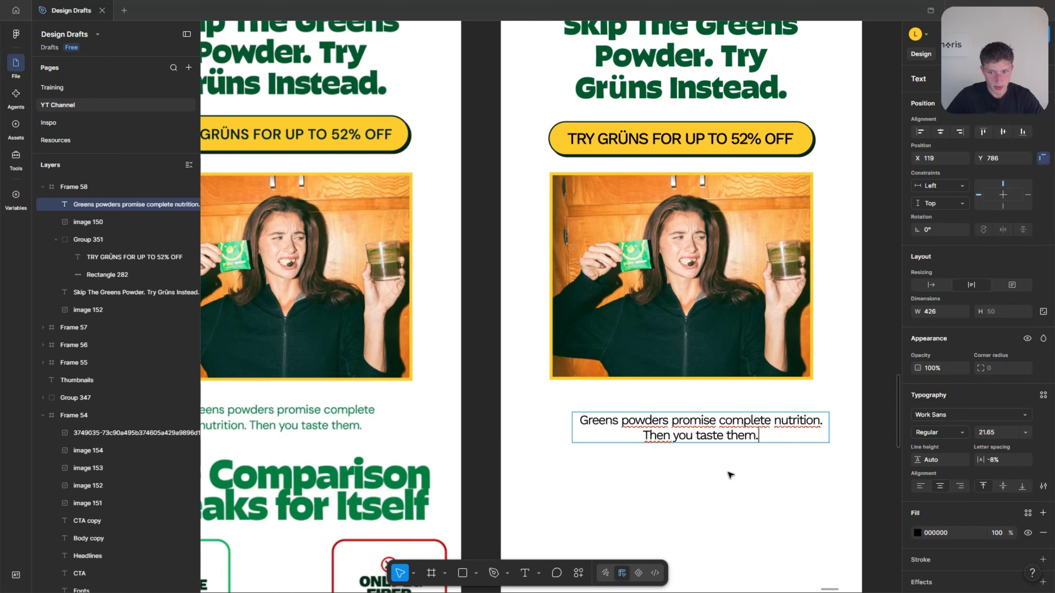
{"action": "left_click", "coordinate": [728, 472]}
Center the body copy box horizontally in the frame, narrow it to 398 wide, and place it at about Y 767.
{"action": "scroll", "coordinate": [747, 473], "scroll_direction": "left", "scroll_amount": 1}
{"action": "left_click", "coordinate": [941, 131]}
{"action": "scroll", "coordinate": [684, 409], "scroll_direction": "down", "scroll_amount": 1}
{"action": "left_click_drag", "start_coordinate": [683, 407], "coordinate": [684, 393]}
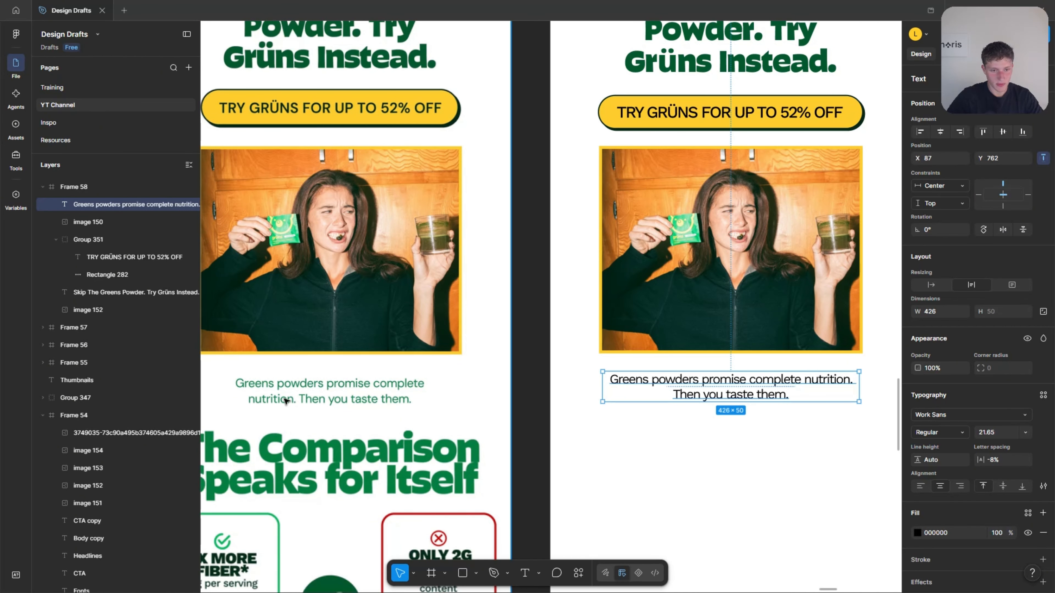
{"action": "left_click_drag", "start_coordinate": [858, 386], "coordinate": [849, 386]}
{"action": "left_click", "coordinate": [806, 435]}
{"action": "scroll", "coordinate": [802, 428], "scroll_direction": "down", "scroll_amount": 1}
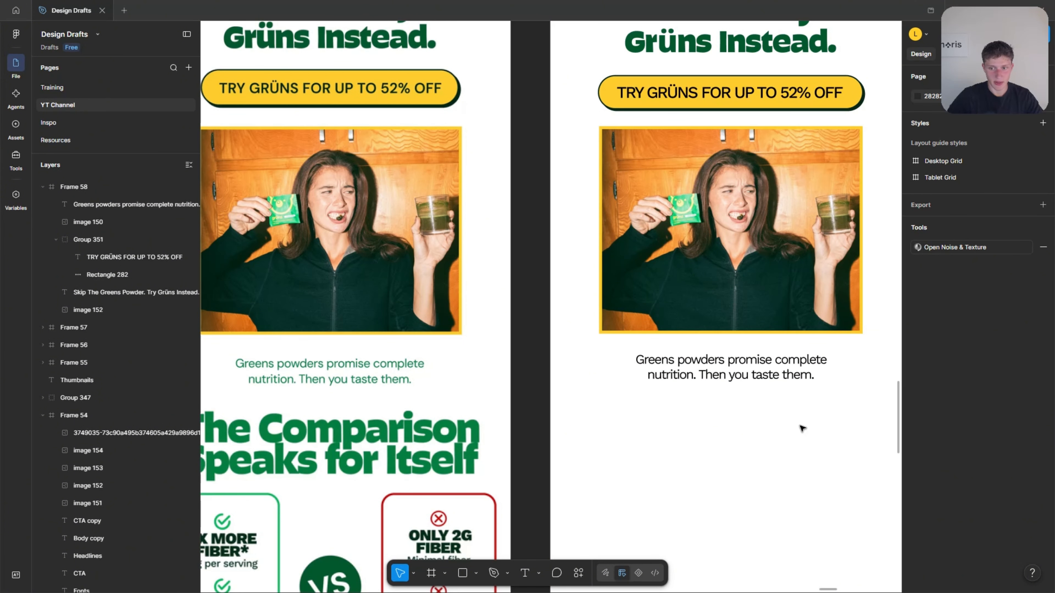
{"action": "scroll", "coordinate": [806, 376], "scroll_direction": "left", "scroll_amount": 1}
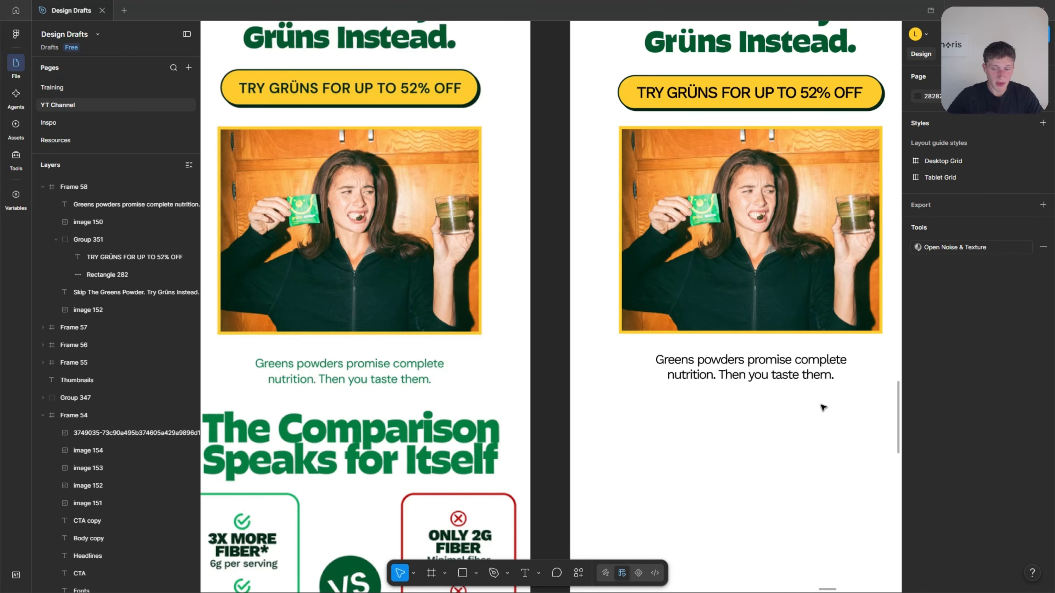
Recolor the body copy text by sampling the lighter green Fonts swatch, 037F40, in the style guide frame.
{"action": "left_click", "coordinate": [715, 371]}
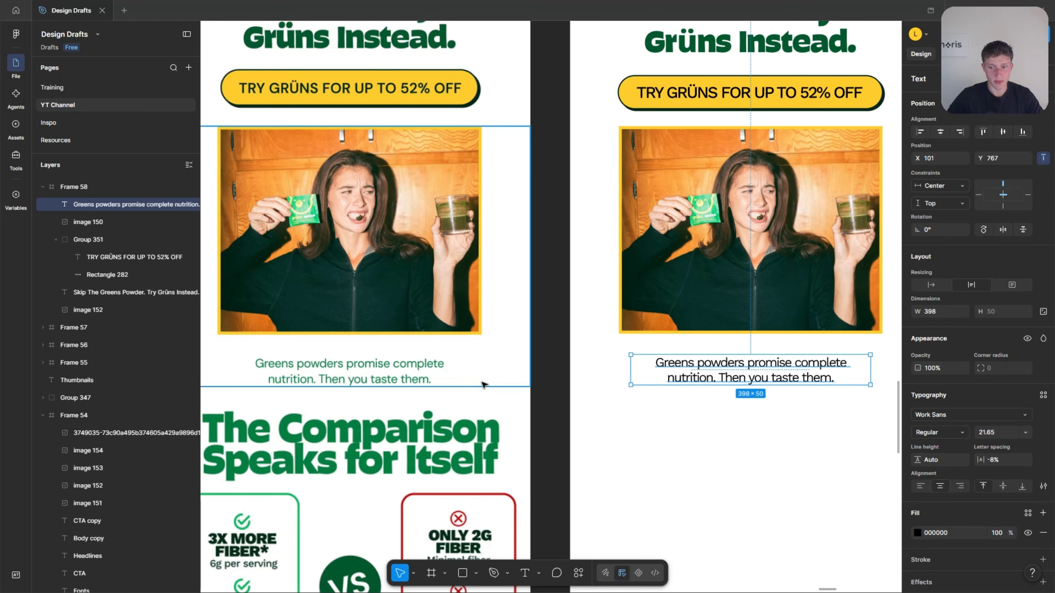
{"action": "scroll", "coordinate": [450, 378], "scroll_direction": "down", "scroll_amount": 3, "text": "ctrl"}
{"action": "key", "text": "i"}
{"action": "scroll", "coordinate": [464, 424], "scroll_direction": "down", "scroll_amount": 3}
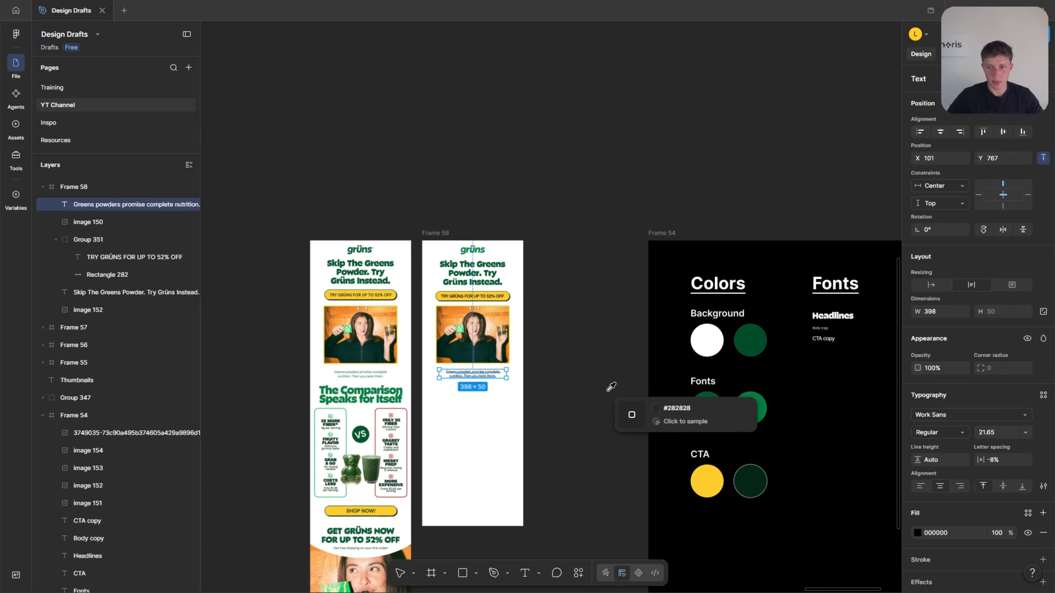
{"action": "scroll", "coordinate": [608, 384], "scroll_direction": "up", "scroll_amount": 3}
{"action": "scroll", "coordinate": [508, 403], "scroll_direction": "left", "scroll_amount": 4}
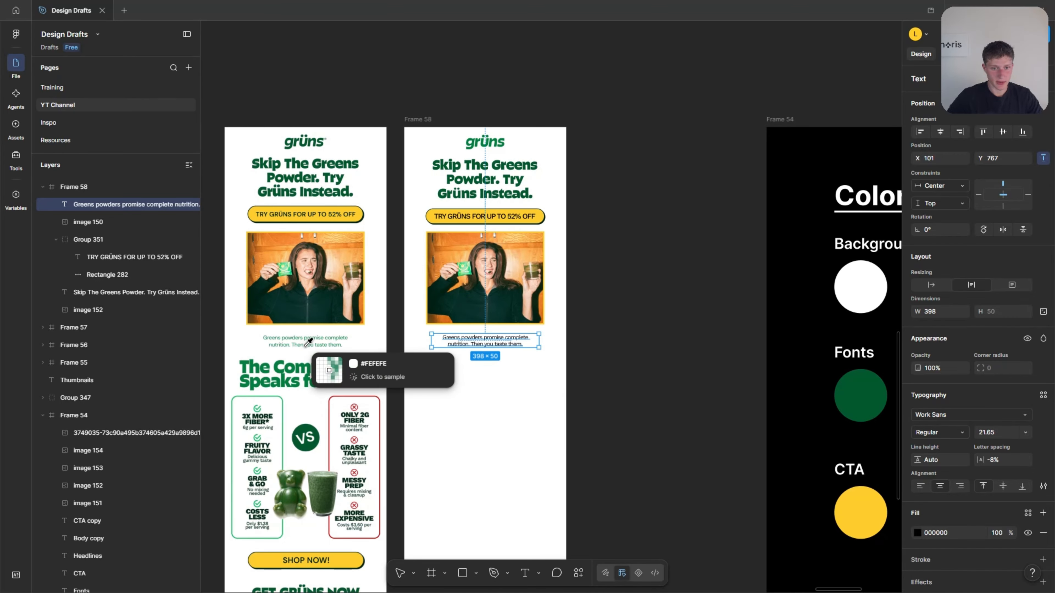
{"action": "scroll", "coordinate": [332, 357], "scroll_direction": "up", "scroll_amount": 10, "text": "ctrl"}
{"action": "scroll", "coordinate": [353, 350], "scroll_direction": "down", "scroll_amount": 10, "text": "ctrl"}
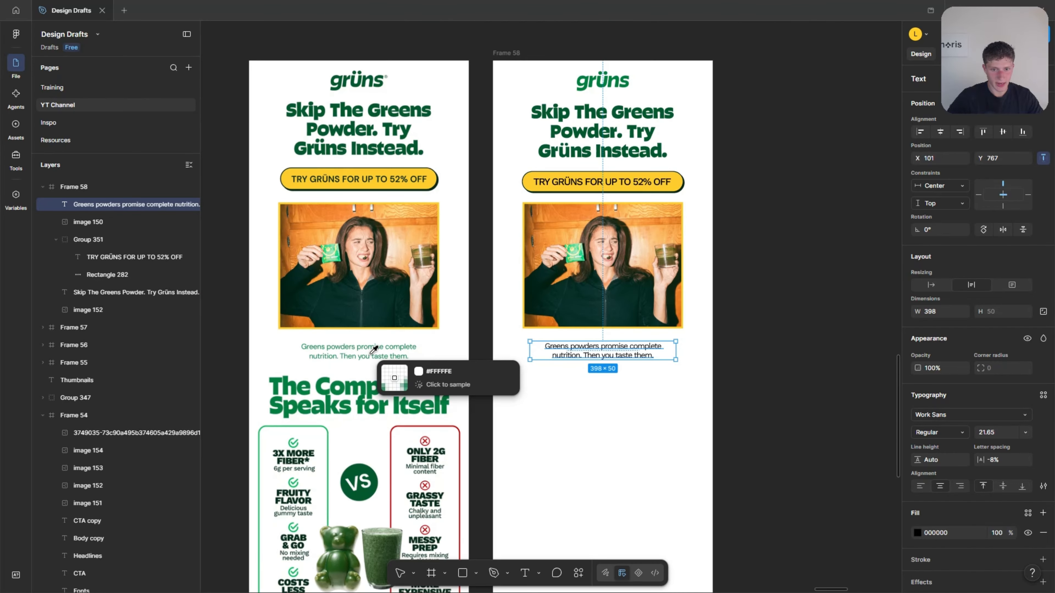
{"action": "scroll", "coordinate": [432, 412], "scroll_direction": "right", "scroll_amount": 5}
{"action": "scroll", "coordinate": [387, 352], "scroll_direction": "up", "scroll_amount": 2, "text": "ctrl"}
{"action": "scroll", "coordinate": [498, 383], "scroll_direction": "right", "scroll_amount": 5}
{"action": "left_click", "coordinate": [648, 417]}
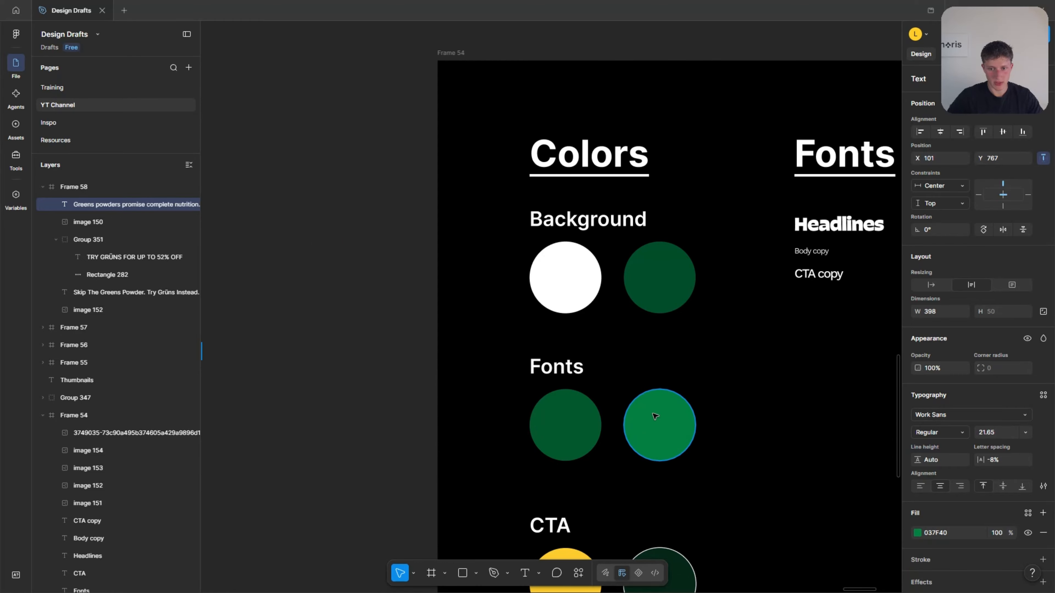
{"action": "scroll", "coordinate": [613, 372], "scroll_direction": "left", "scroll_amount": 8}
{"action": "left_click", "coordinate": [586, 359]}
Compare the recreated frame with the reference email and examine the reference's comparison section below the body copy.
{"action": "scroll", "coordinate": [361, 366], "scroll_direction": "up", "scroll_amount": 3, "text": "ctrl"}
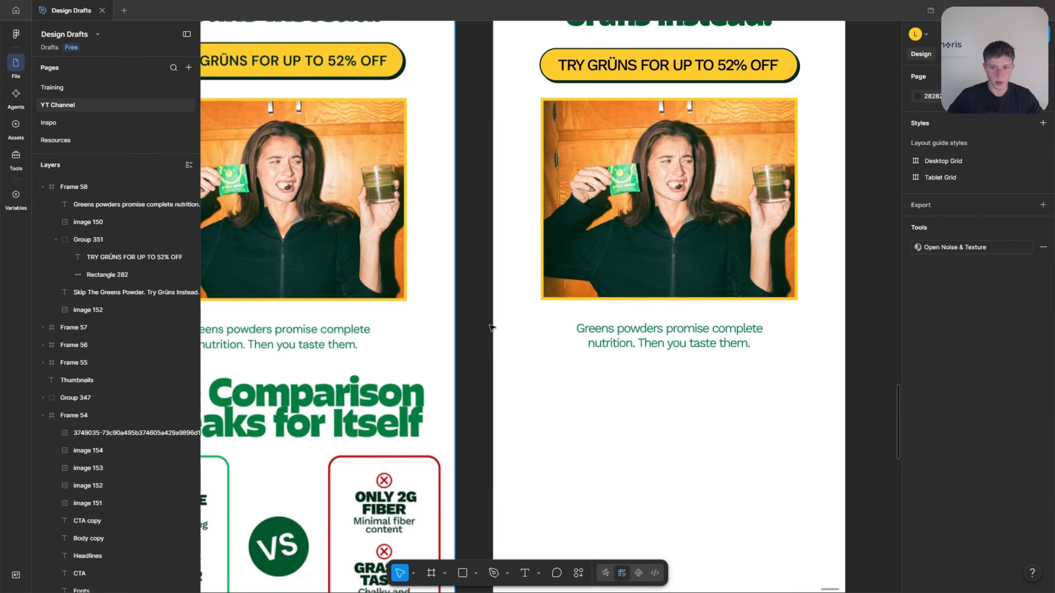
{"action": "scroll", "coordinate": [638, 346], "scroll_direction": "down", "scroll_amount": 3, "text": "ctrl"}
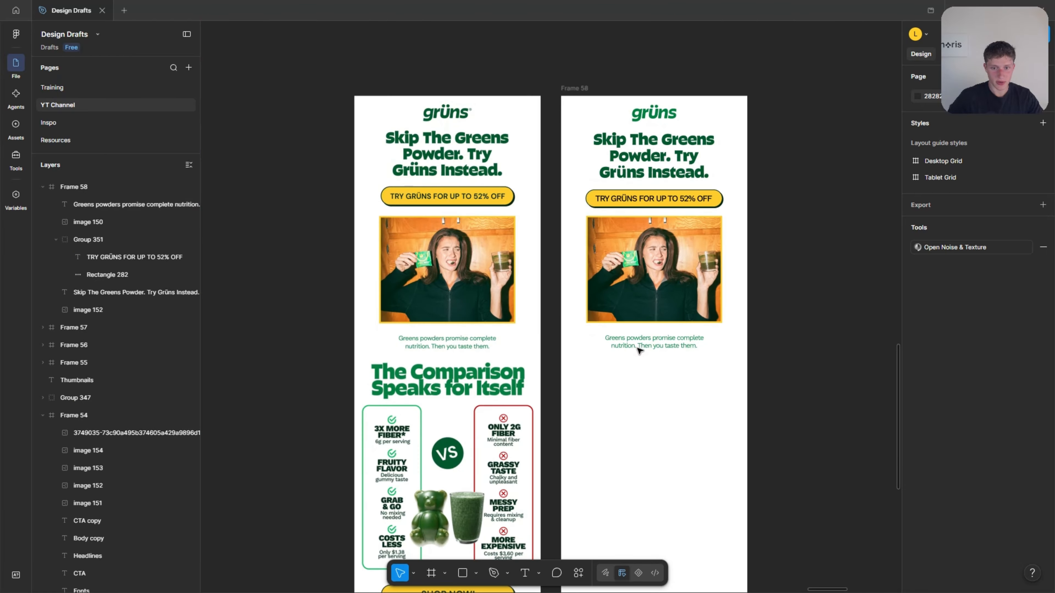
{"action": "scroll", "coordinate": [584, 346], "scroll_direction": "down", "scroll_amount": 1}
{"action": "scroll", "coordinate": [645, 344], "scroll_direction": "up", "scroll_amount": 1}
{"action": "scroll", "coordinate": [756, 199], "scroll_direction": "up", "scroll_amount": 3, "text": "ctrl"}
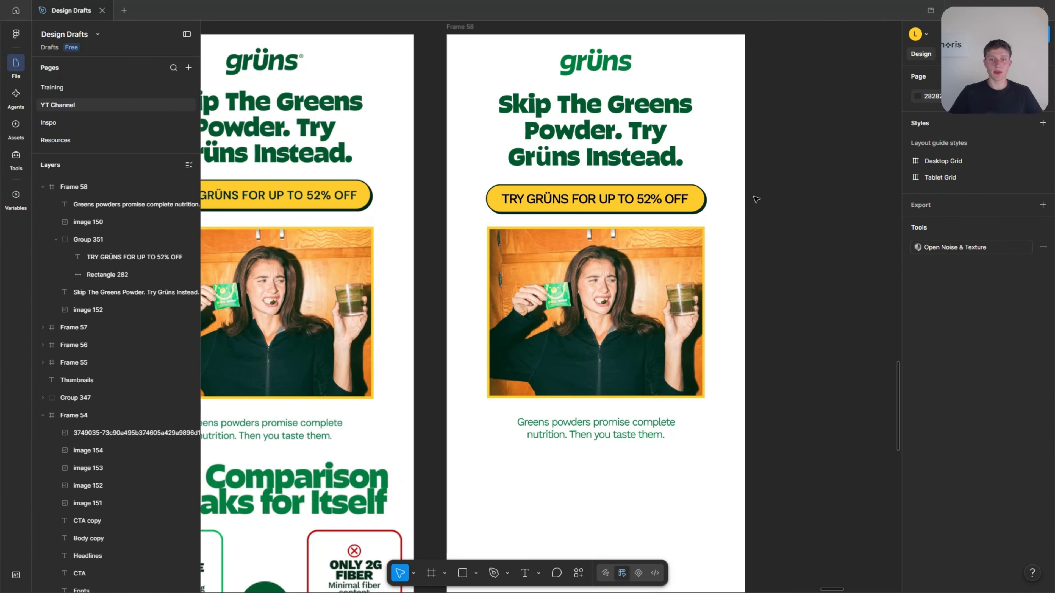
{"action": "scroll", "coordinate": [574, 224], "scroll_direction": "down", "scroll_amount": 3, "text": "ctrl"}
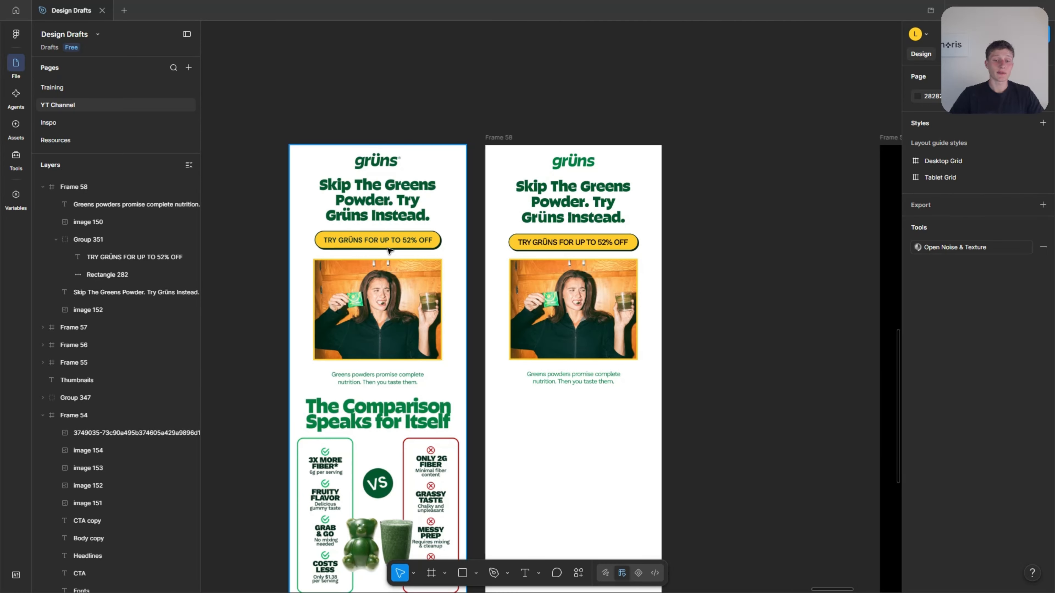
{"action": "scroll", "coordinate": [402, 250], "scroll_direction": "down", "scroll_amount": 5}
{"action": "scroll", "coordinate": [381, 165], "scroll_direction": "up", "scroll_amount": 2, "text": "ctrl"}
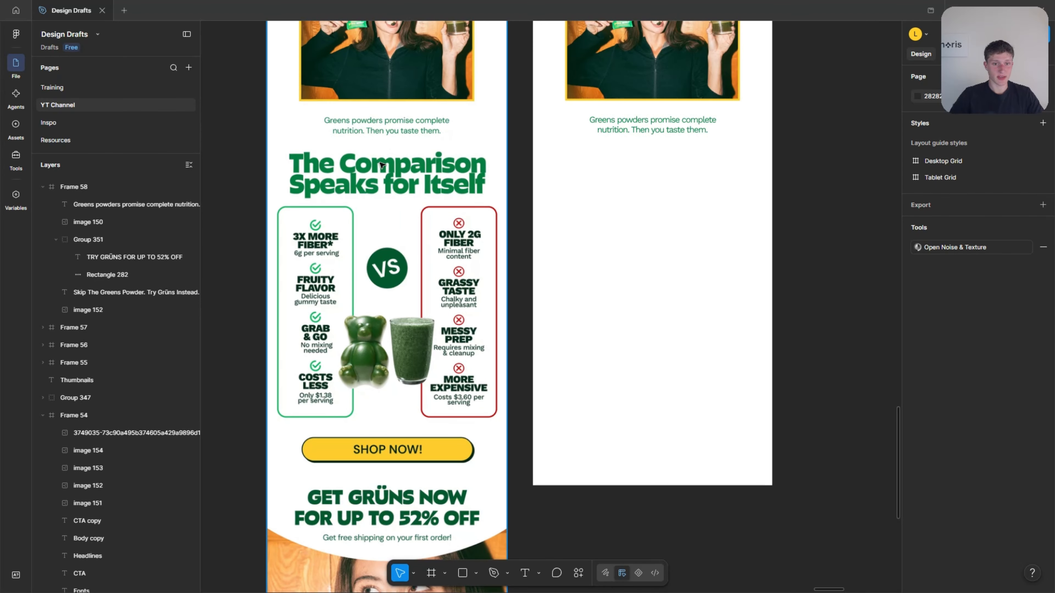
{"action": "scroll", "coordinate": [380, 223], "scroll_direction": "up", "scroll_amount": 5}
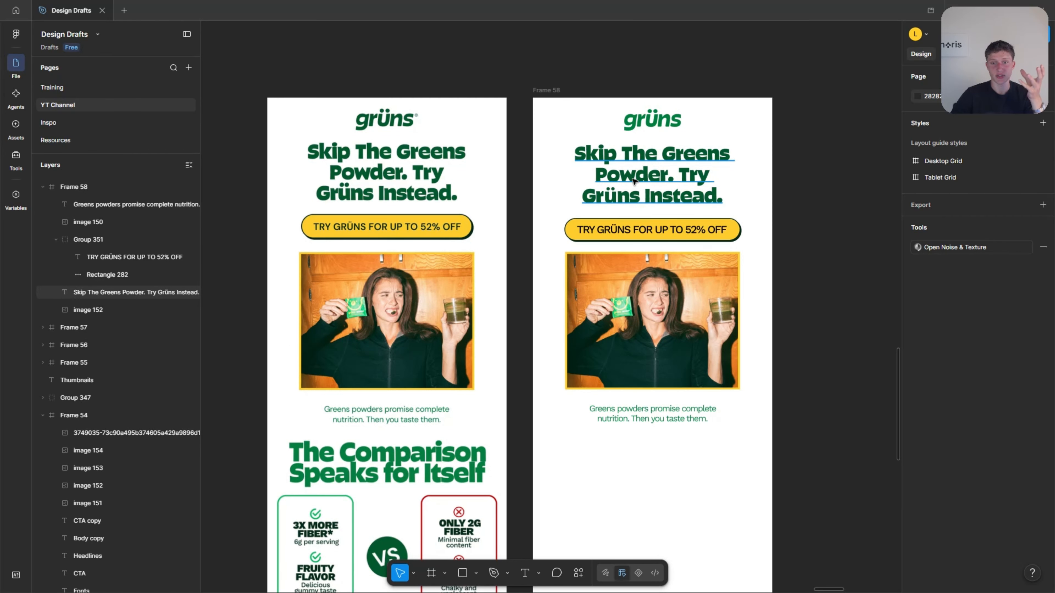
{"action": "left_click", "coordinate": [634, 181]}
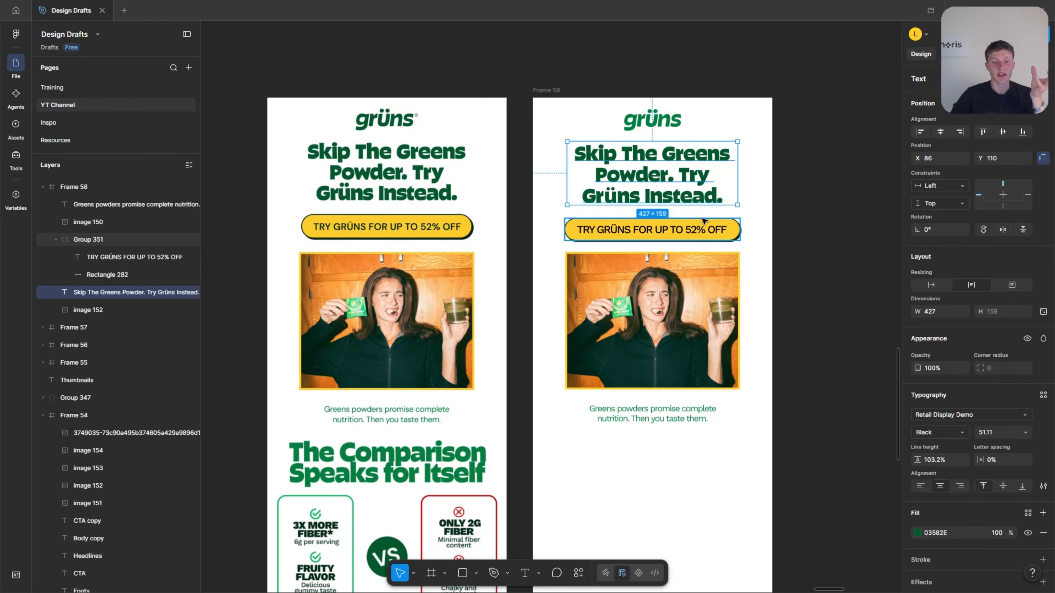
{"action": "left_click", "coordinate": [825, 171]}
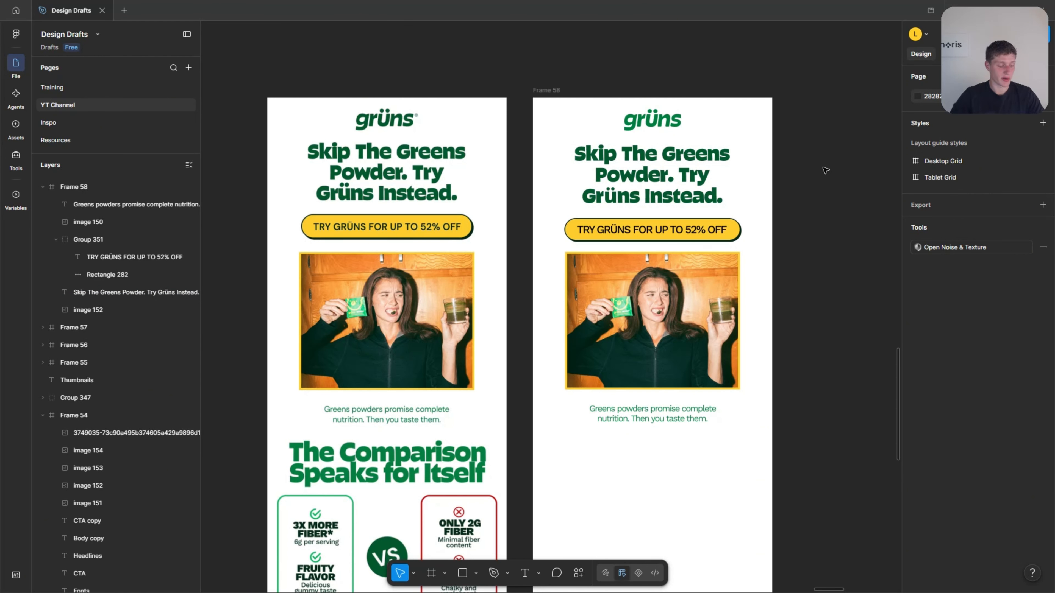
Duplicate the "Skip The Greens Powder. Try Grüns Instead." headline and place the copy centered beneath the body copy.
{"action": "left_click", "coordinate": [703, 179]}
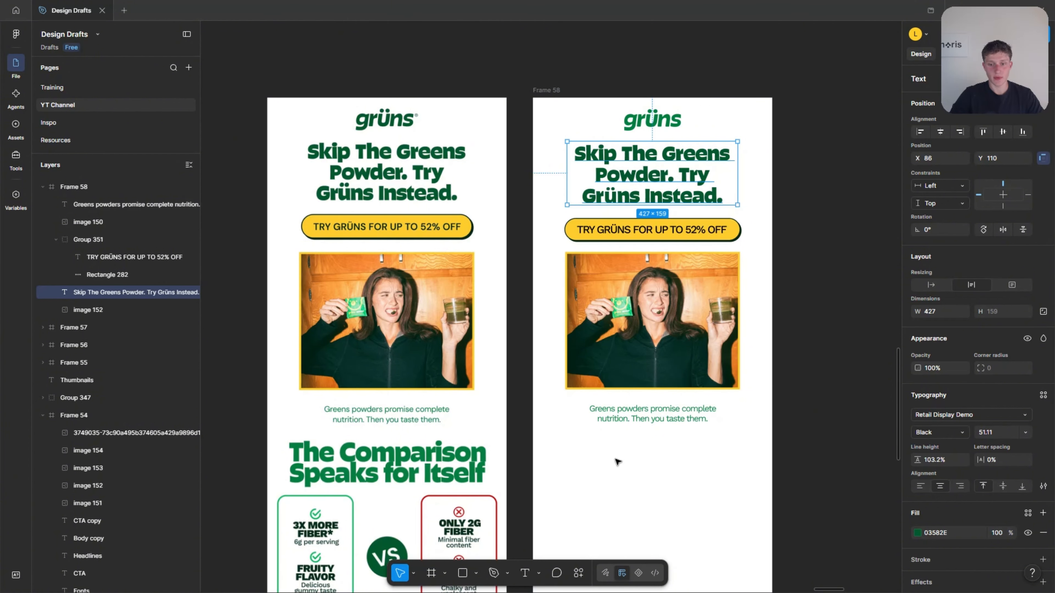
{"action": "scroll", "coordinate": [617, 460], "scroll_direction": "down", "scroll_amount": 7}
{"action": "left_click", "coordinate": [620, 382]}
{"action": "key", "text": "ctrl+v"}
{"action": "left_click_drag", "start_coordinate": [564, 306], "coordinate": [667, 179]}
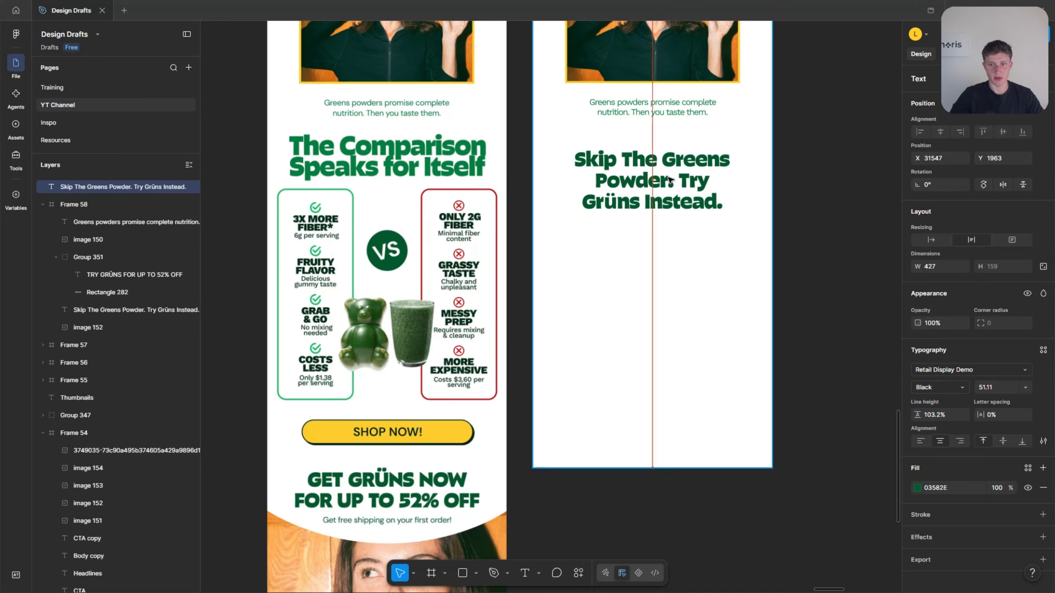
Replace the duplicated headline's text with "The Comparison Speaks for Itself".
{"action": "scroll", "coordinate": [673, 291], "scroll_direction": "up", "scroll_amount": 5}
{"action": "double_click", "coordinate": [697, 385]}
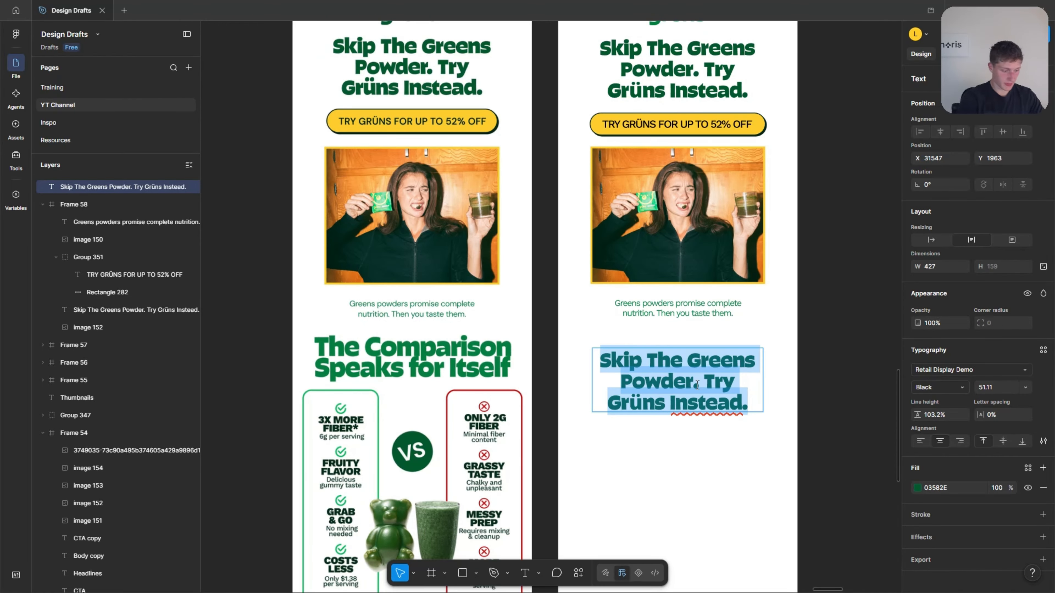
{"action": "type", "text": "The Comparison Speaks for It"}
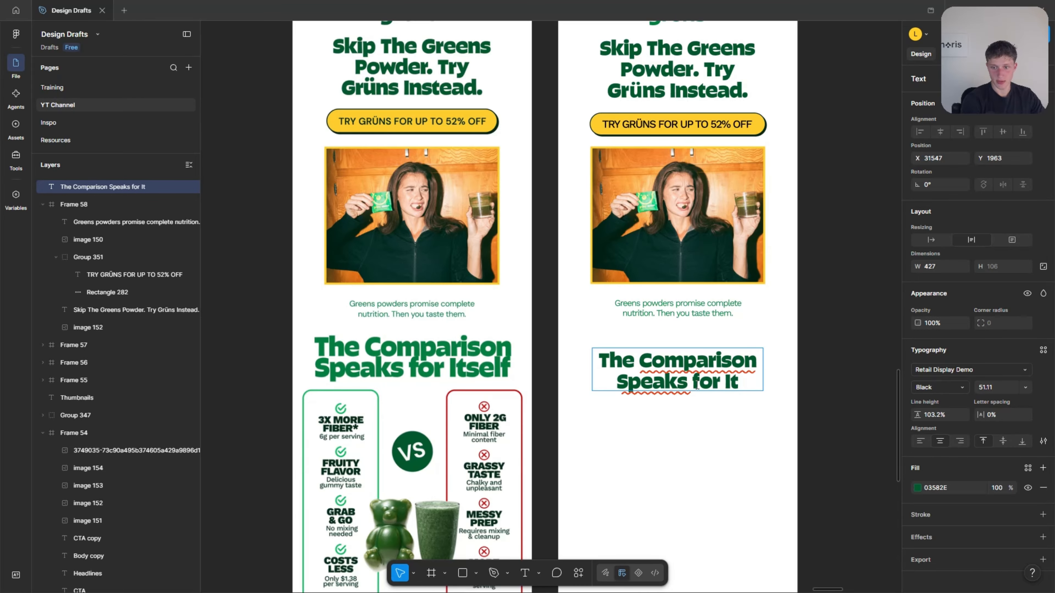
{"action": "type", "text": "self"}
{"action": "left_click", "coordinate": [691, 452]}
Recolor the "The Comparison Speaks for Itself" heading by sampling the lighter green Fonts swatch, 037F40.
{"action": "scroll", "coordinate": [688, 452], "scroll_direction": "up", "scroll_amount": 2}
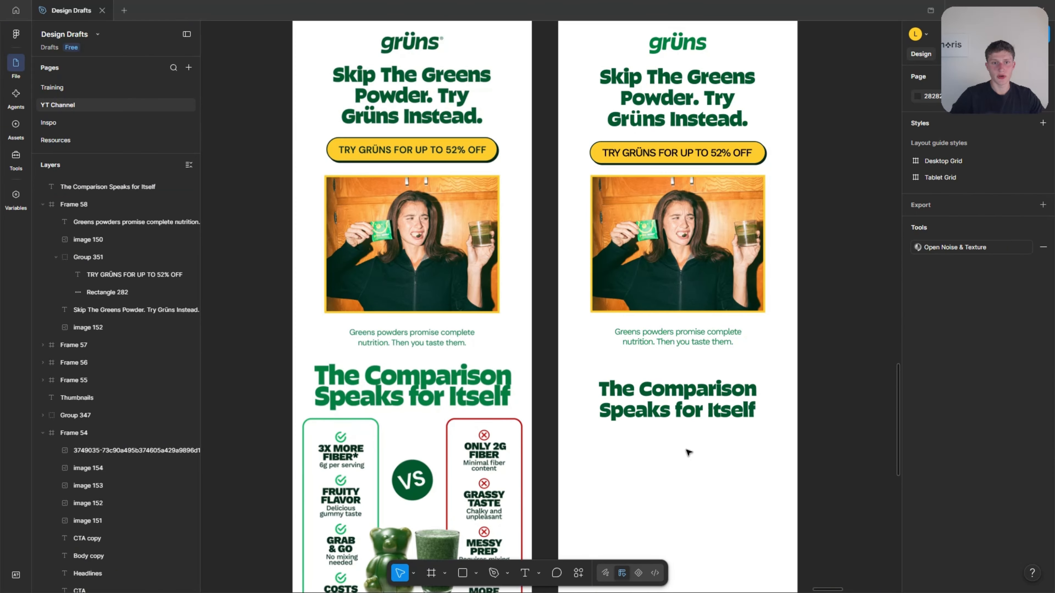
{"action": "left_click", "coordinate": [634, 401]}
{"action": "scroll", "coordinate": [511, 395], "scroll_direction": "right", "scroll_amount": 12}
{"action": "scroll", "coordinate": [457, 374], "scroll_direction": "right", "scroll_amount": 2}
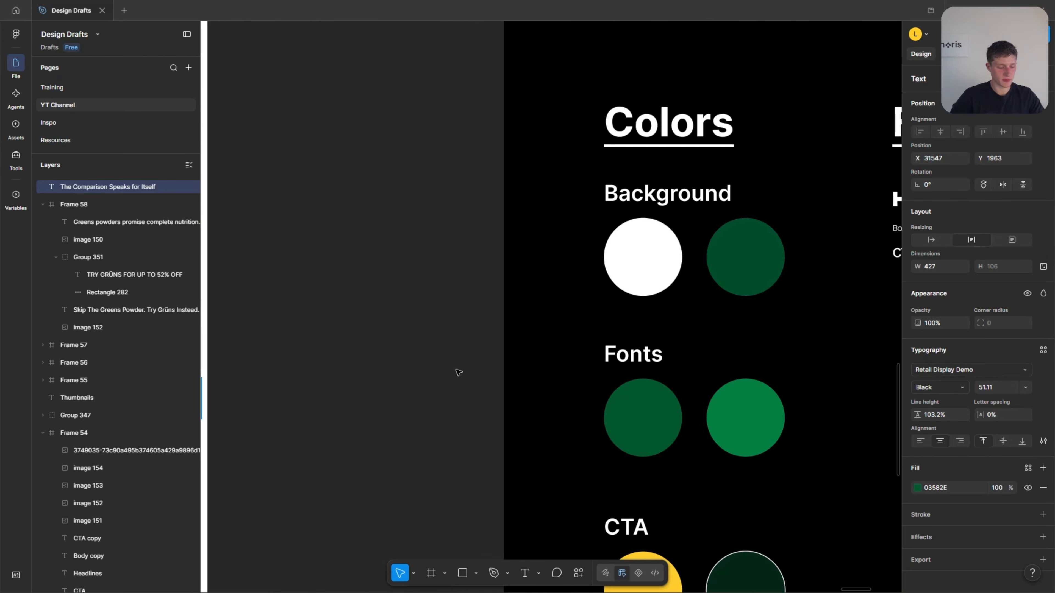
{"action": "key", "text": "i"}
{"action": "left_click", "coordinate": [725, 403]}
{"action": "scroll", "coordinate": [673, 423], "scroll_direction": "left", "scroll_amount": 10}
{"action": "left_click", "coordinate": [686, 401]}
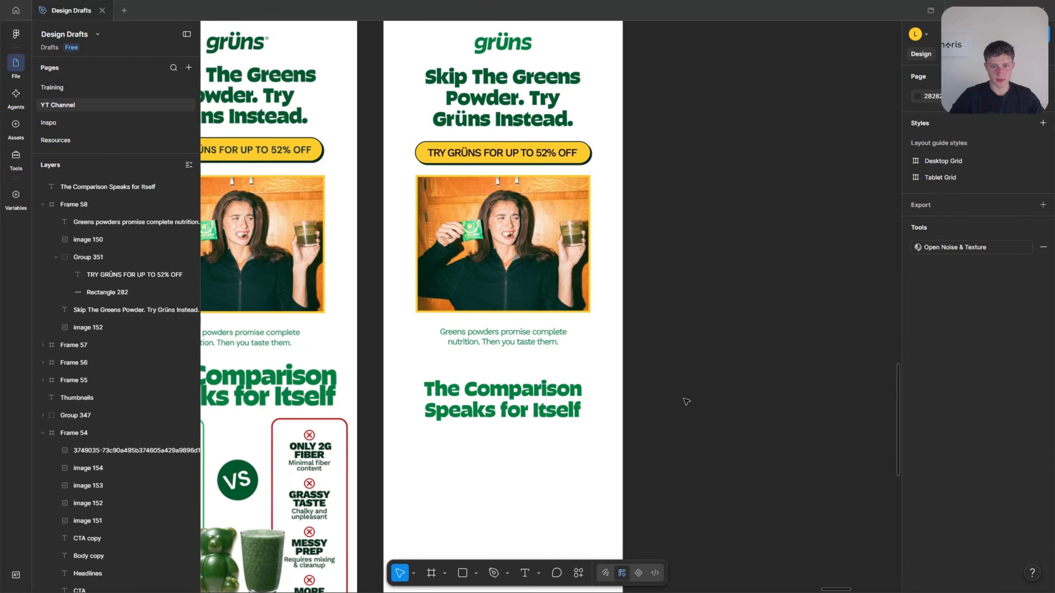
Move the comparison heading up to Y 1932, closer to the body copy.
{"action": "scroll", "coordinate": [685, 402], "scroll_direction": "left", "scroll_amount": 3}
{"action": "scroll", "coordinate": [428, 420], "scroll_direction": "up", "scroll_amount": 2}
{"action": "left_click", "coordinate": [605, 402]}
{"action": "left_click_drag", "start_coordinate": [604, 402], "coordinate": [605, 388]}
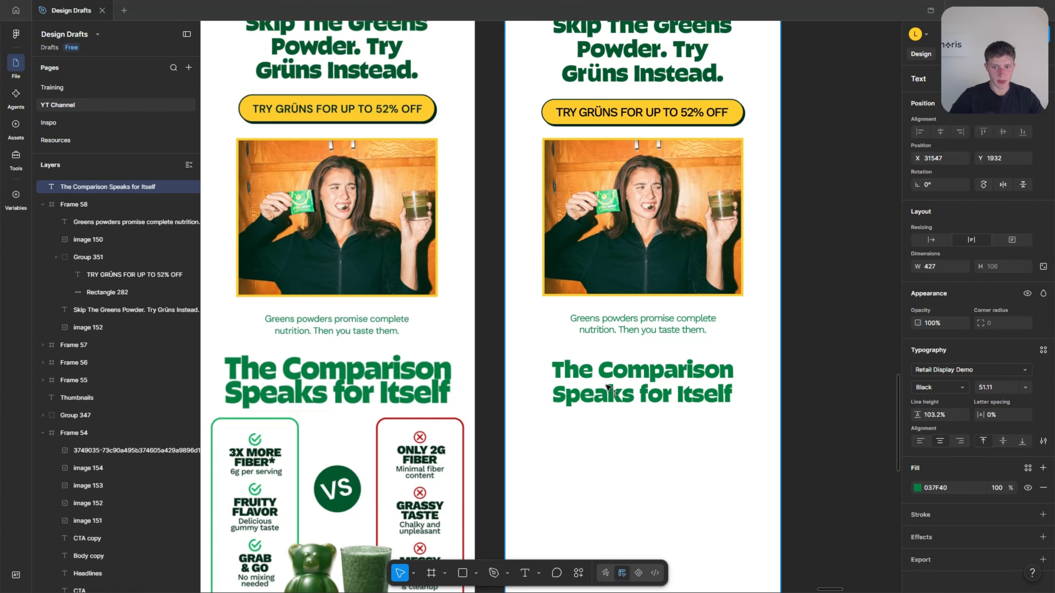
Enlarge the comparison heading's font size to about 69 and widen its text box to 559 so it wraps onto two lines.
{"action": "left_click", "coordinate": [987, 387]}
{"action": "key", "text": "Up"}
{"action": "key", "text": "Up"}
{"action": "key", "text": "Up"}
{"action": "key", "text": "Up"}
{"action": "key", "text": "Up"}
{"action": "key", "text": "Up"}
{"action": "key", "text": "Up"}
{"action": "key", "text": "Up"}
{"action": "key", "text": "Up"}
{"action": "key", "text": "Up"}
{"action": "key", "text": "Up"}
{"action": "key", "text": "Up"}
{"action": "key", "text": "Up"}
{"action": "key", "text": "Up"}
{"action": "key", "text": "Up"}
{"action": "key", "text": "Up"}
{"action": "key", "text": "Up"}
{"action": "key", "text": "Up"}
{"action": "key", "text": "Up"}
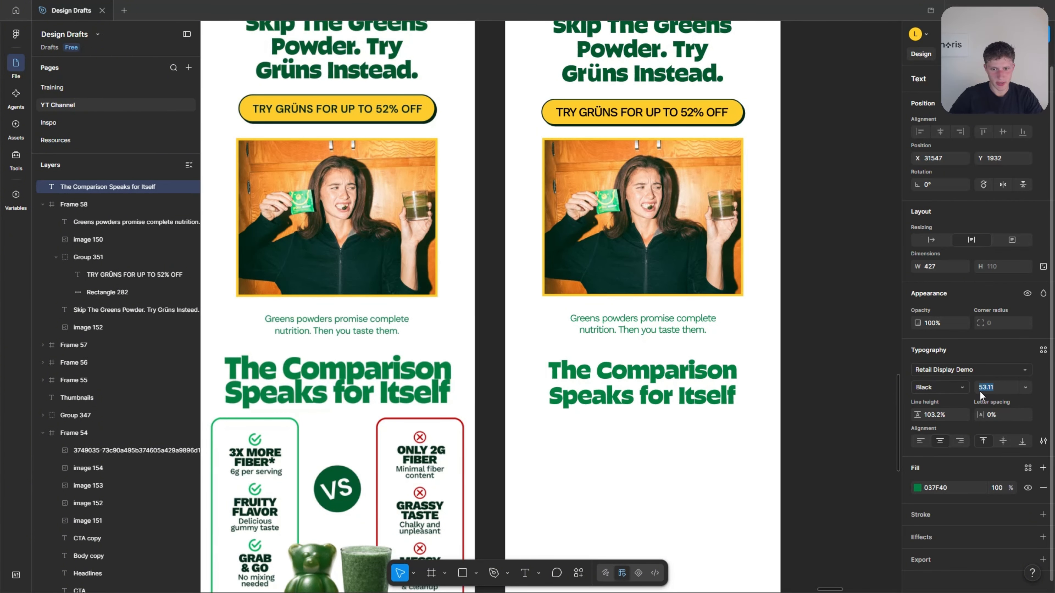
{"action": "key", "text": "Down"}
{"action": "key", "text": "Down"}
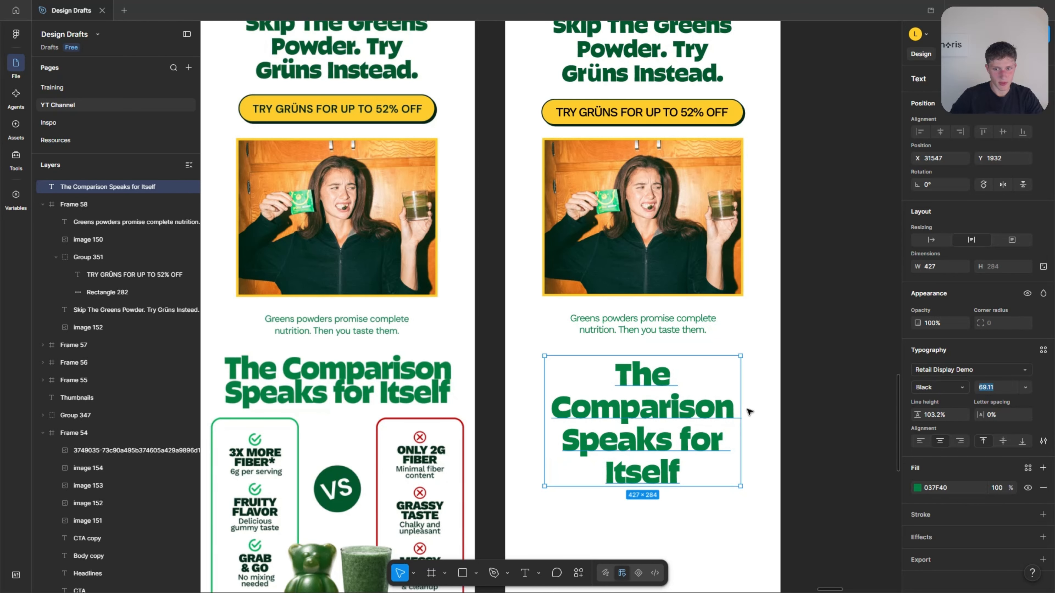
{"action": "left_click_drag", "start_coordinate": [739, 397], "coordinate": [774, 394]}
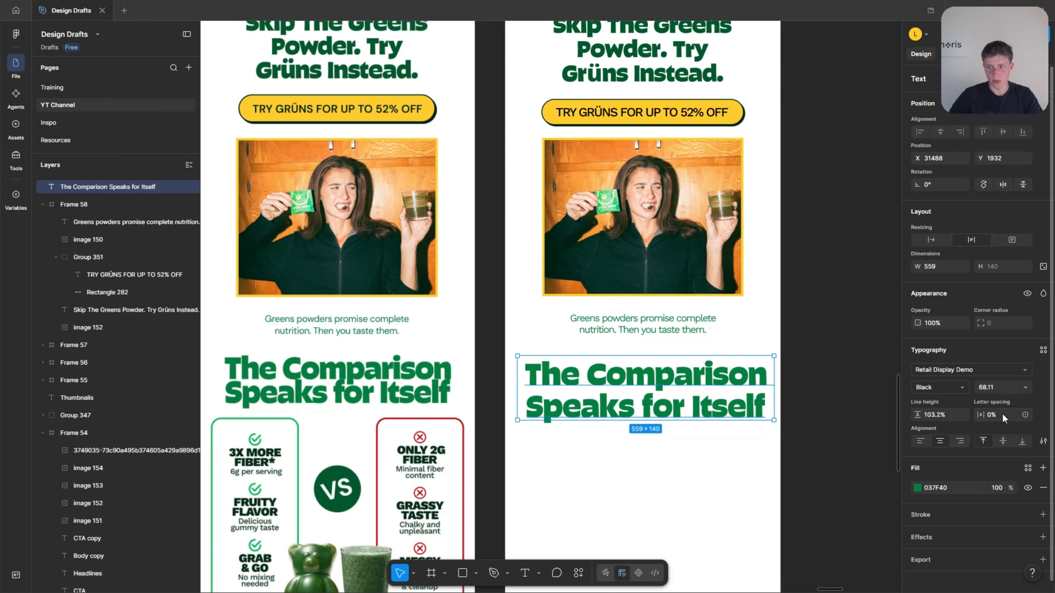
Reduce the comparison heading's font size to 57.11 and move it to X 31481, Y 1919.
{"action": "key", "text": "Down"}
{"action": "key", "text": "Down"}
{"action": "key", "text": "Down"}
{"action": "key", "text": "Down"}
{"action": "key", "text": "Down"}
{"action": "key", "text": "Down"}
{"action": "key", "text": "Down"}
{"action": "key", "text": "Down"}
{"action": "key", "text": "Down"}
{"action": "key", "text": "Down"}
{"action": "key", "text": "Down"}
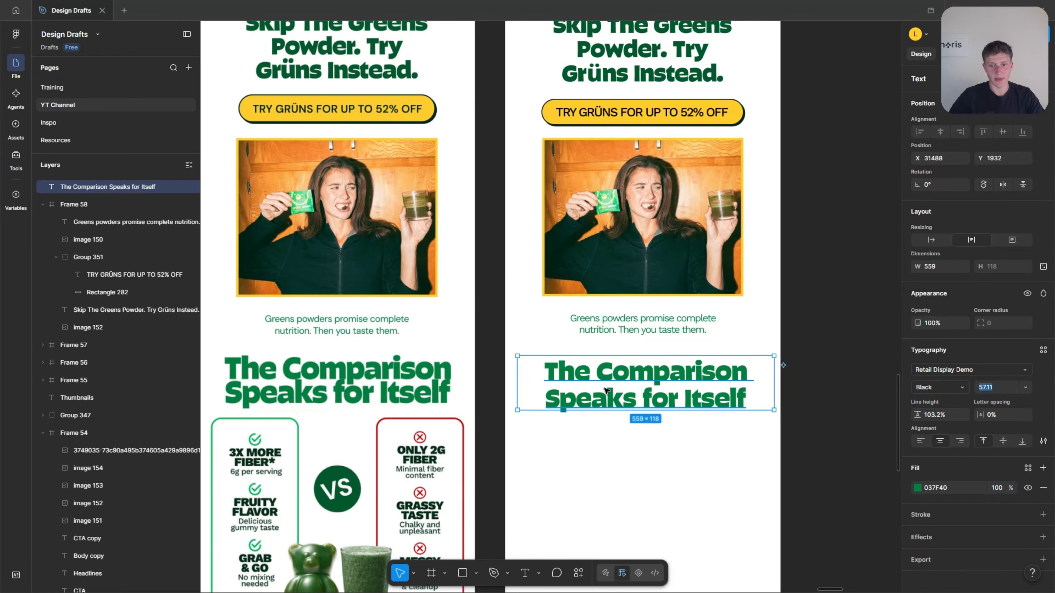
{"action": "left_click_drag", "start_coordinate": [606, 390], "coordinate": [601, 386]}
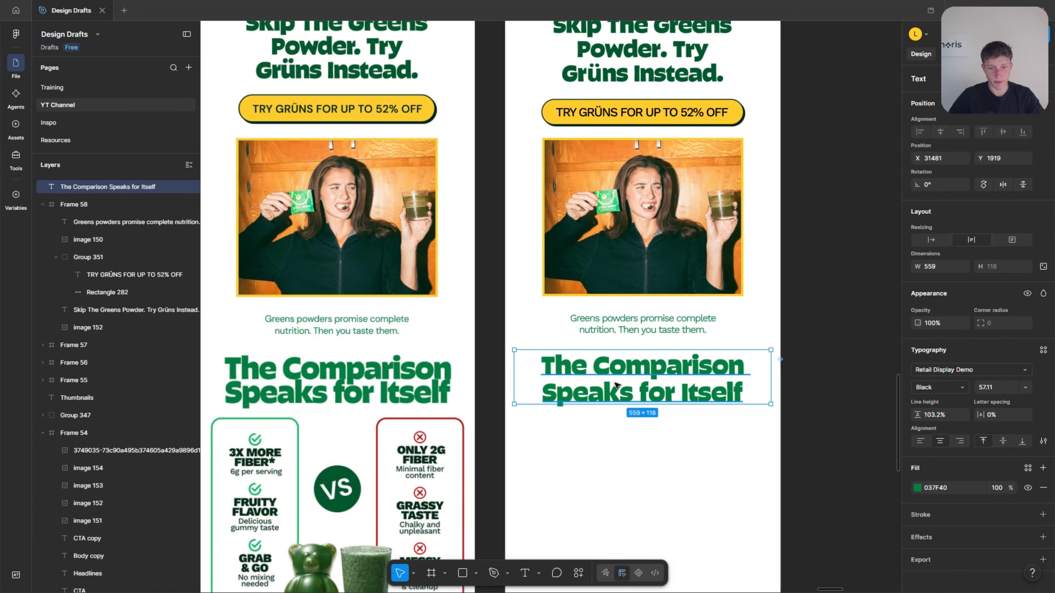
Set the comparison heading's font size to 58.11 and lower the heading to Y 1931.
{"action": "key", "text": "Up"}
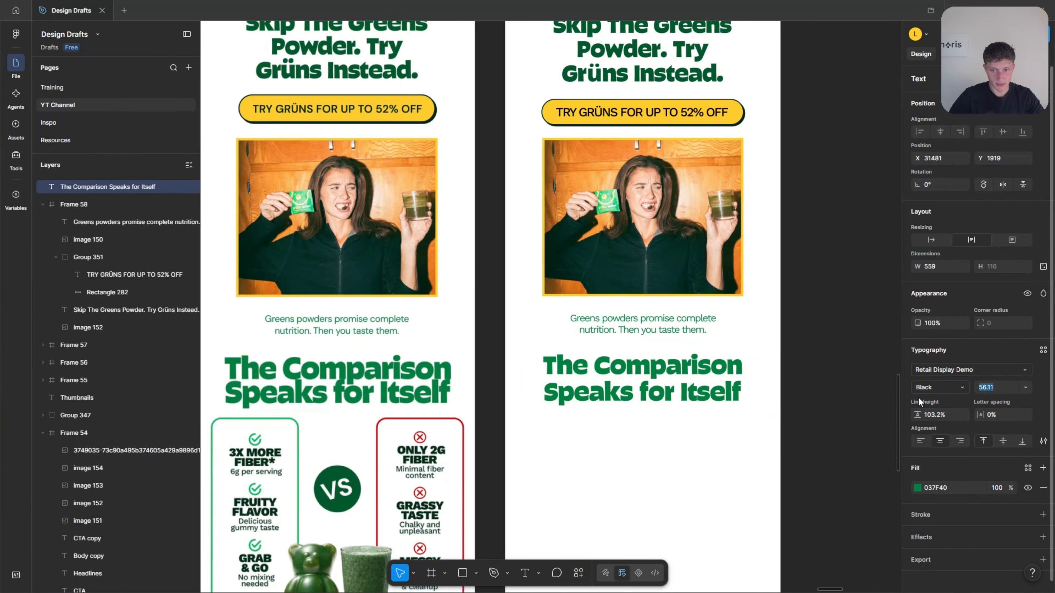
{"action": "left_click_drag", "start_coordinate": [608, 379], "coordinate": [609, 384]}
{"action": "scroll", "coordinate": [432, 392], "scroll_direction": "up", "scroll_amount": 1}
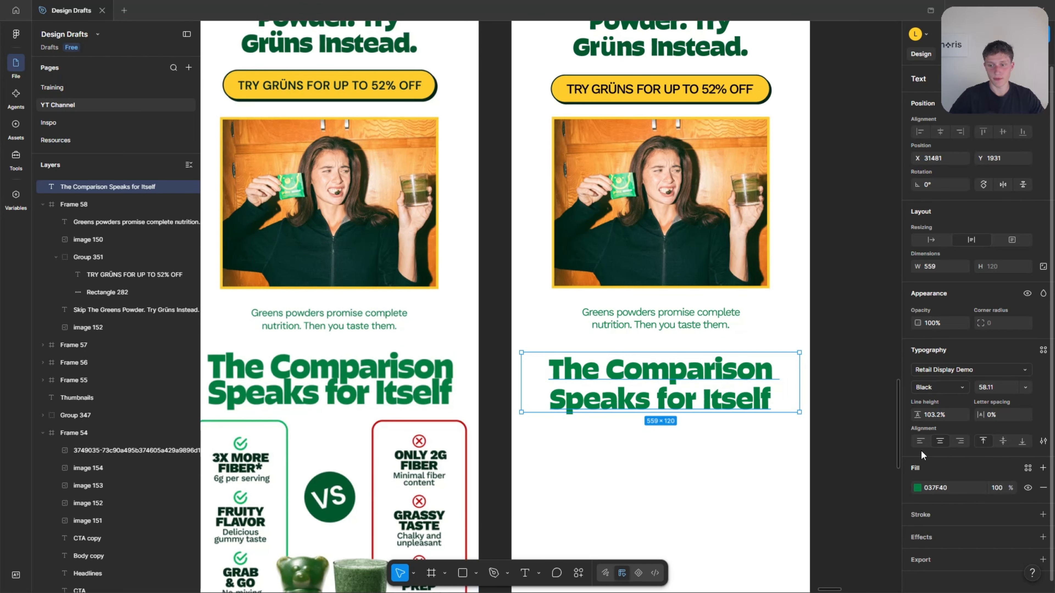
{"action": "scroll", "coordinate": [456, 392], "scroll_direction": "left", "scroll_amount": 2}
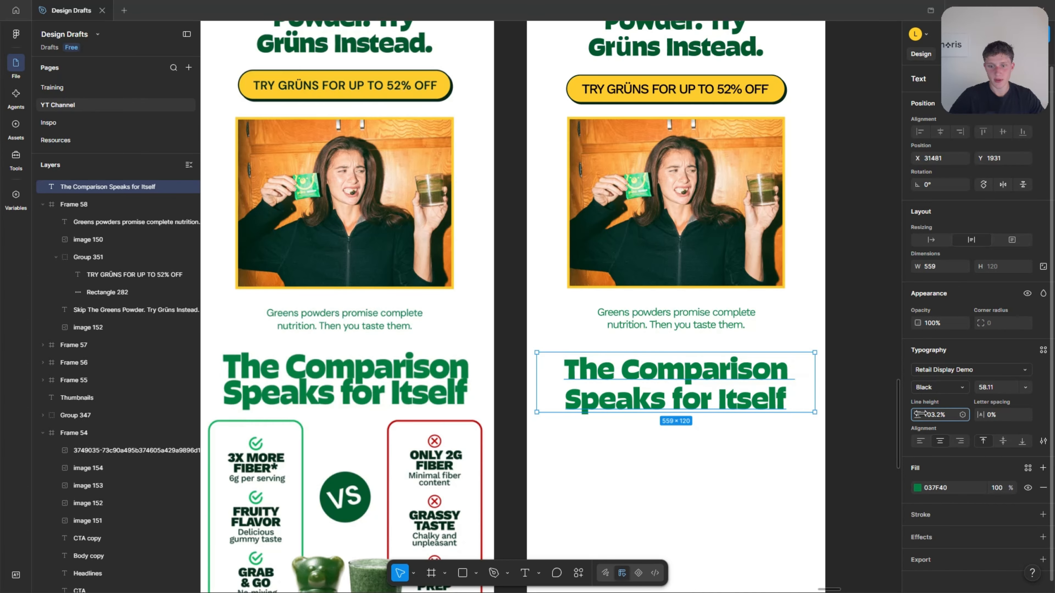
Tighten the comparison heading's line height to 78%.
{"action": "left_click_drag", "start_coordinate": [921, 414], "coordinate": [893, 414]}
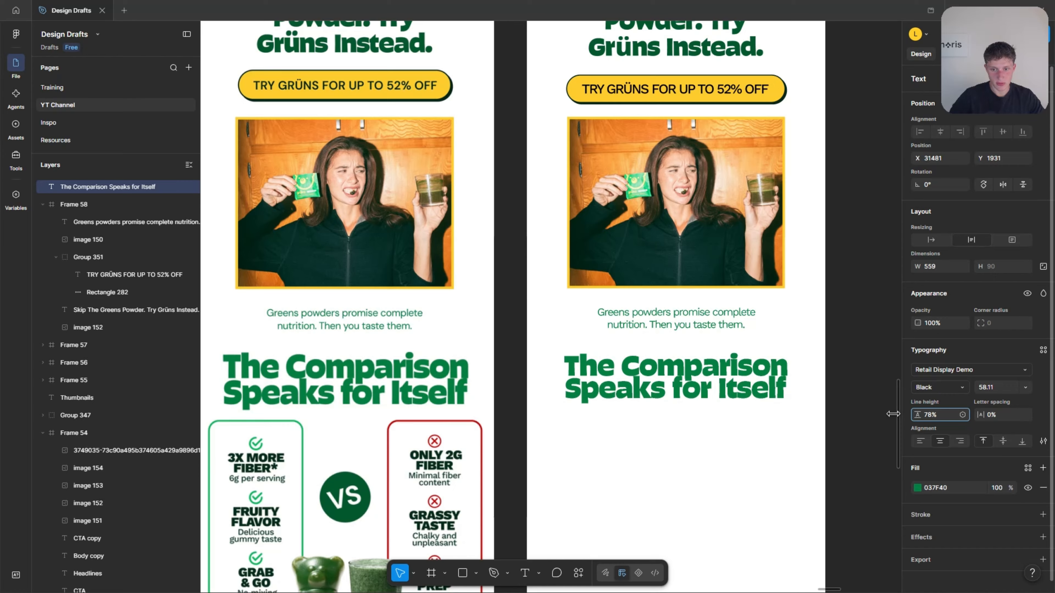
{"action": "left_click", "coordinate": [721, 447]}
{"action": "left_click", "coordinate": [667, 385]}
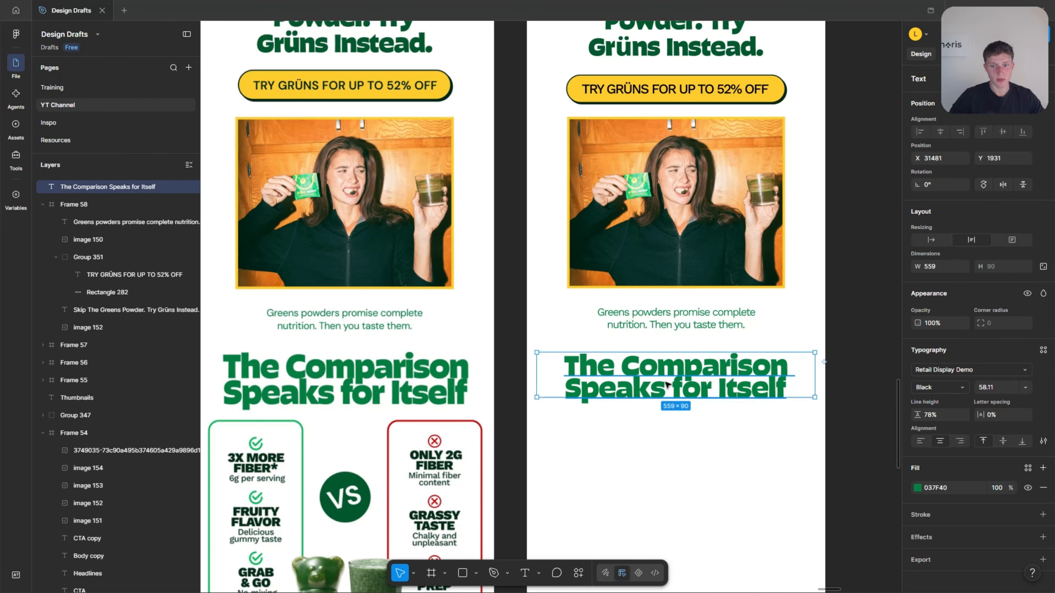
Increase the comparison heading's font size to 64.11 to match the reference heading's width.
{"action": "left_click", "coordinate": [999, 385]}
{"action": "key", "text": "Up"}
{"action": "key", "text": "Up"}
{"action": "key", "text": "Up"}
{"action": "key", "text": "Up"}
{"action": "key", "text": "Up"}
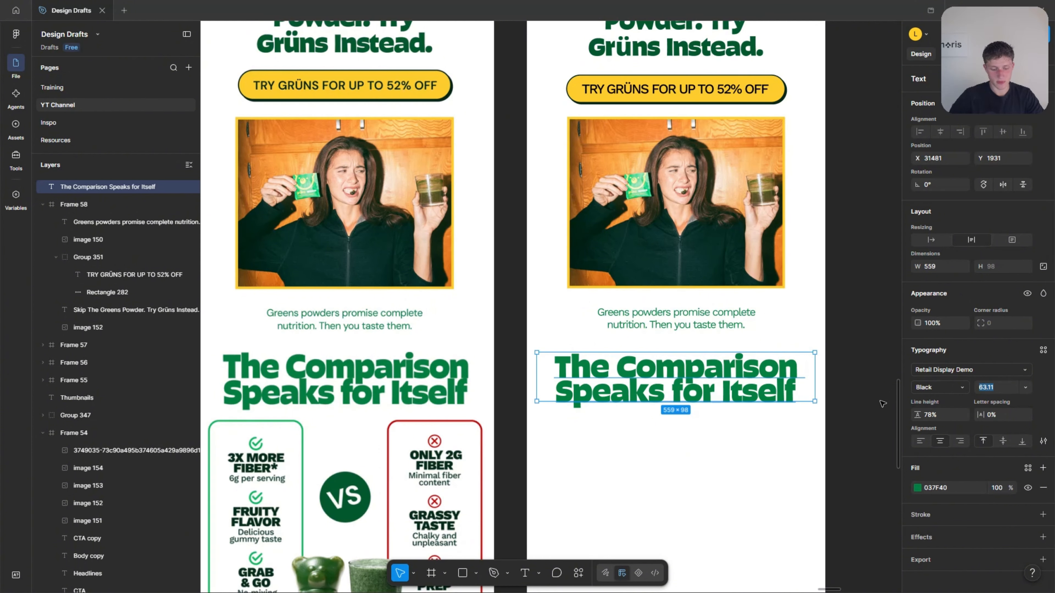
{"action": "key", "text": "Up"}
{"action": "left_click", "coordinate": [764, 454]}
{"action": "left_click", "coordinate": [746, 389]}
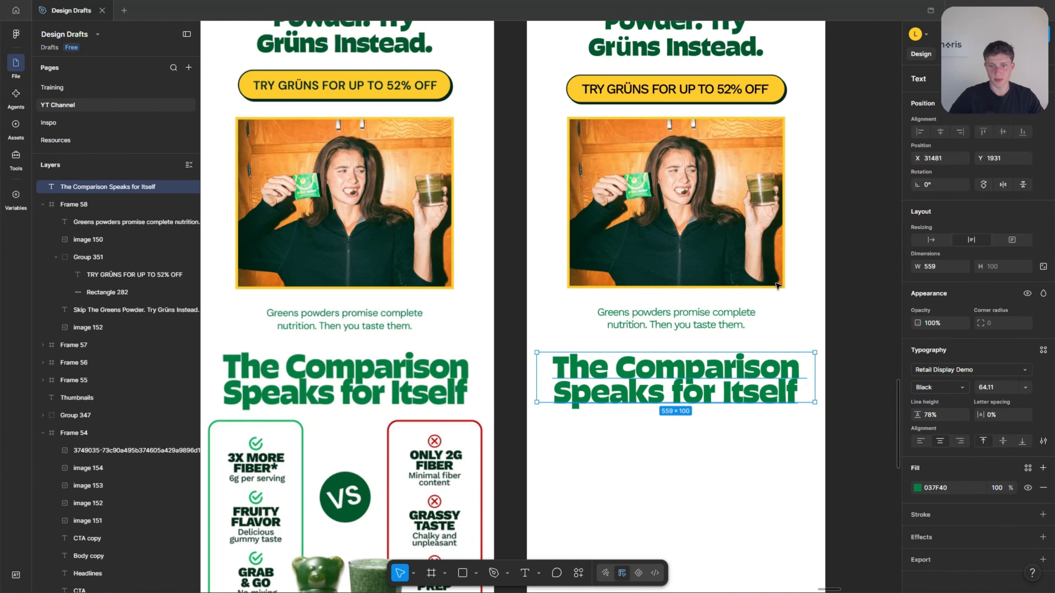
Move the comparison heading into Frame 58 at X 19, Y 861, aligned with the frame's vertical centre line.
{"action": "left_click_drag", "start_coordinate": [700, 384], "coordinate": [767, 385]}
{"action": "left_click_drag", "start_coordinate": [762, 383], "coordinate": [700, 384]}
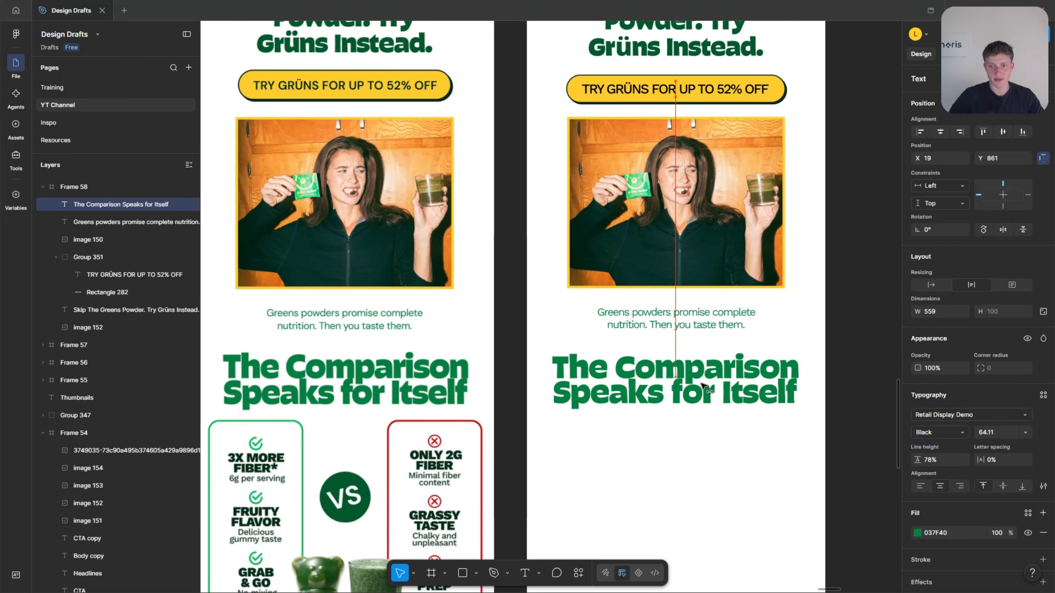
{"action": "left_click", "coordinate": [720, 460]}
Compare the rebuilt frame with the reference email from logo to footer, focusing on the comparison columns below the heading.
{"action": "scroll", "coordinate": [719, 459], "scroll_direction": "down", "scroll_amount": 1}
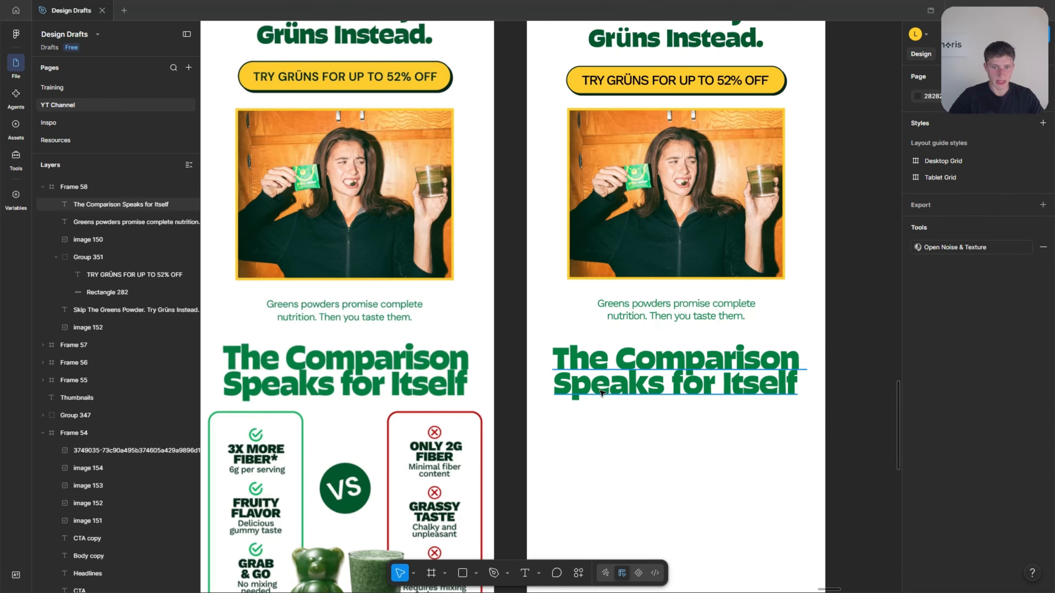
{"action": "scroll", "coordinate": [599, 390], "scroll_direction": "down", "scroll_amount": 5}
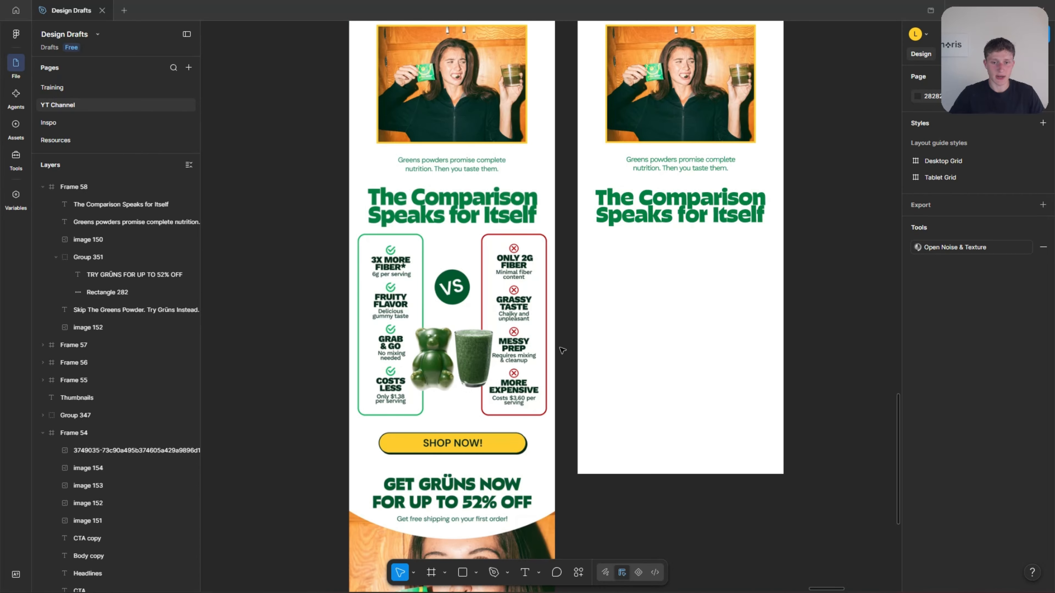
{"action": "scroll", "coordinate": [567, 358], "scroll_direction": "up", "scroll_amount": 2}
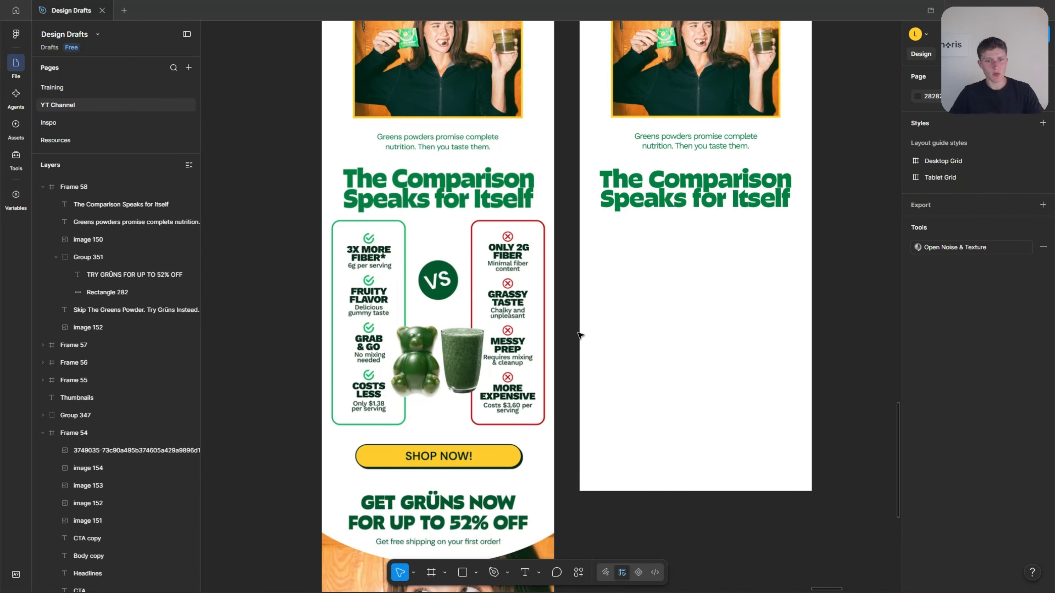
{"action": "scroll", "coordinate": [577, 332], "scroll_direction": "up", "scroll_amount": 4}
{"action": "scroll", "coordinate": [577, 331], "scroll_direction": "down", "scroll_amount": 10}
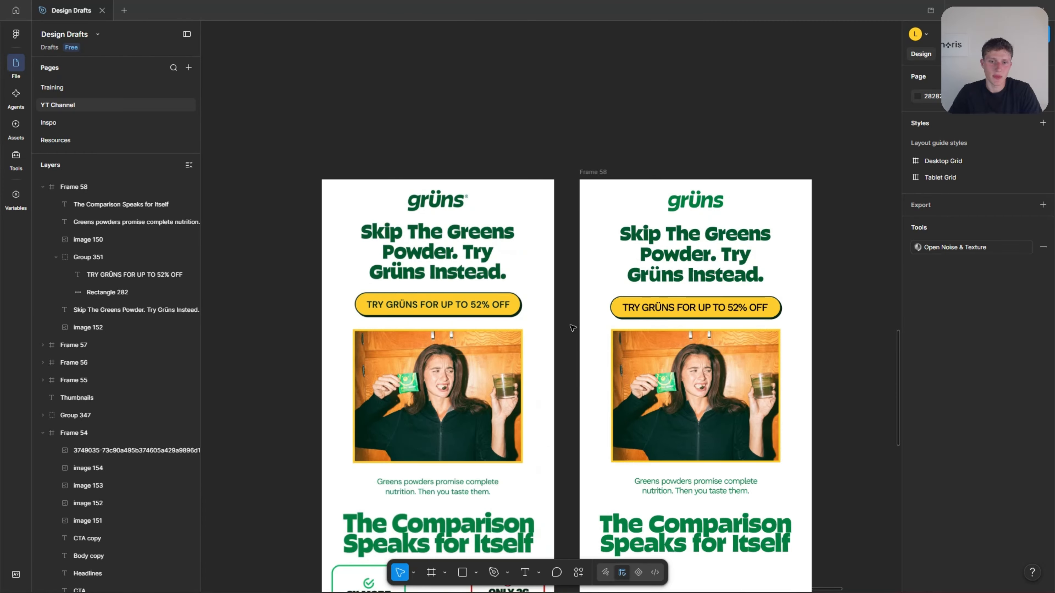
{"action": "scroll", "coordinate": [577, 326], "scroll_direction": "down", "scroll_amount": 2}
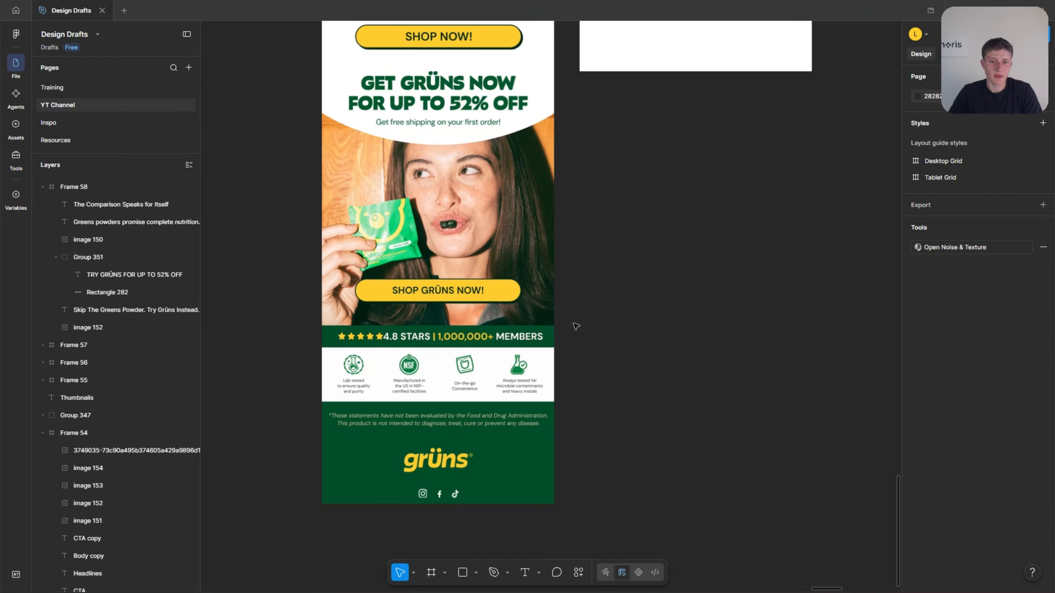
{"action": "scroll", "coordinate": [576, 326], "scroll_direction": "up", "scroll_amount": 6}
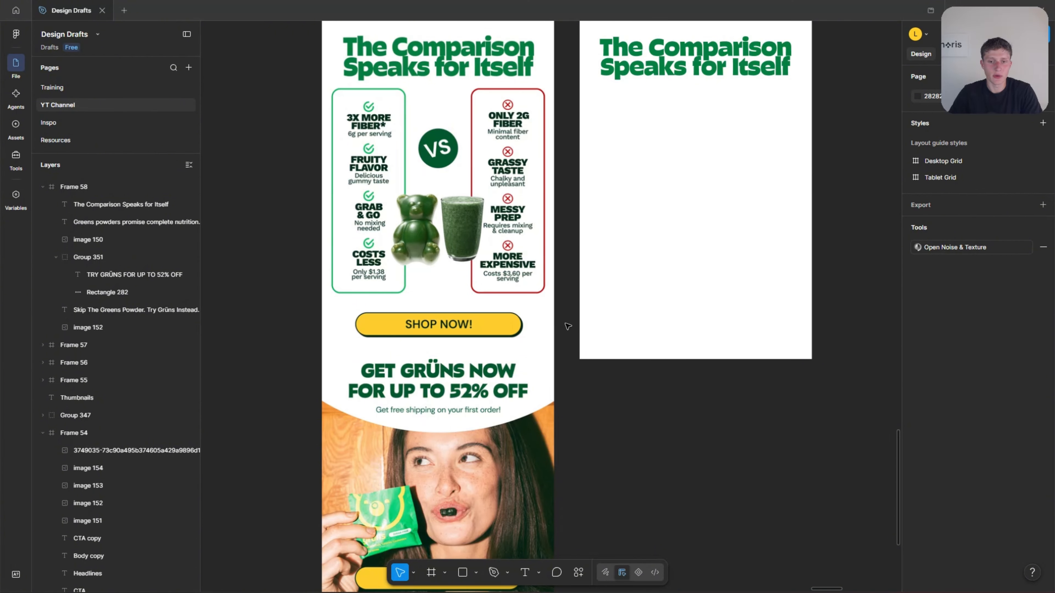
{"action": "scroll", "coordinate": [568, 326], "scroll_direction": "up", "scroll_amount": 1}
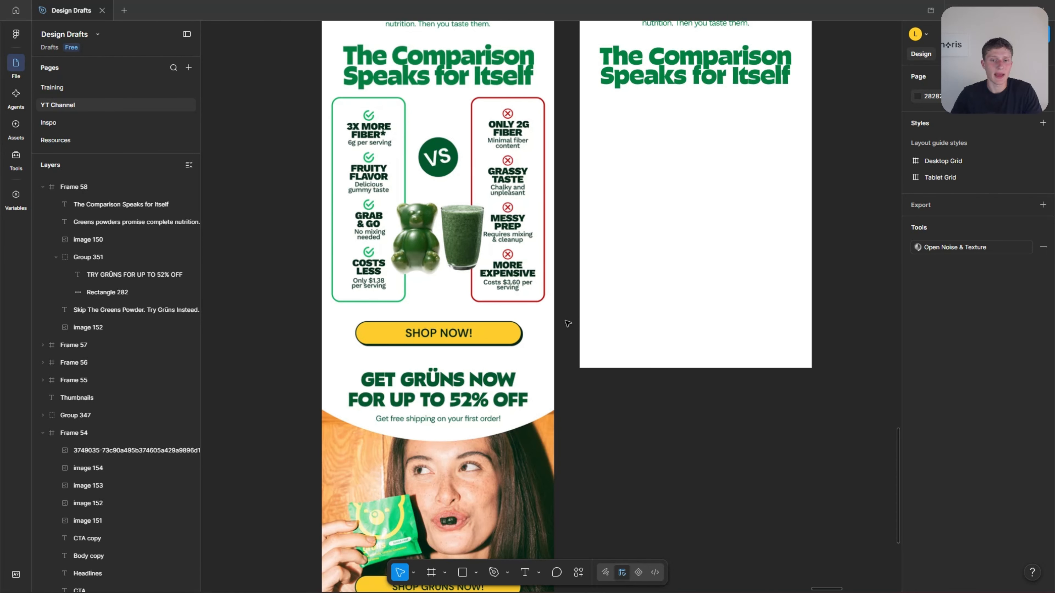
{"action": "scroll", "coordinate": [564, 324], "scroll_direction": "up", "scroll_amount": 3}
{"action": "scroll", "coordinate": [565, 316], "scroll_direction": "up", "scroll_amount": 2, "text": "ctrl"}
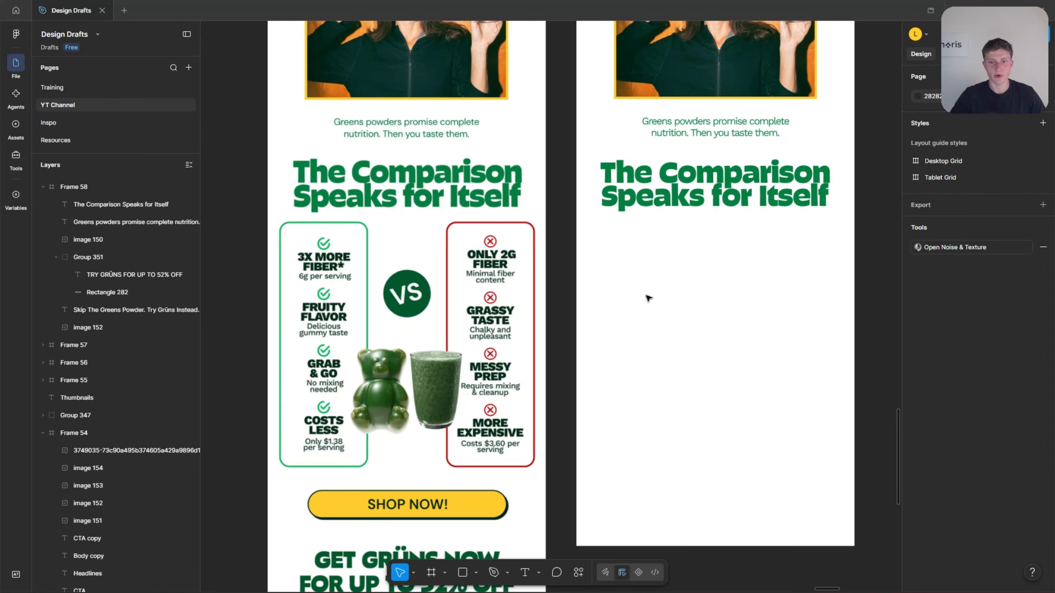
Draw a 167 × 491 rectangle for the first comparison column at X 36, Y 1017 below the heading.
{"action": "key", "text": "r"}
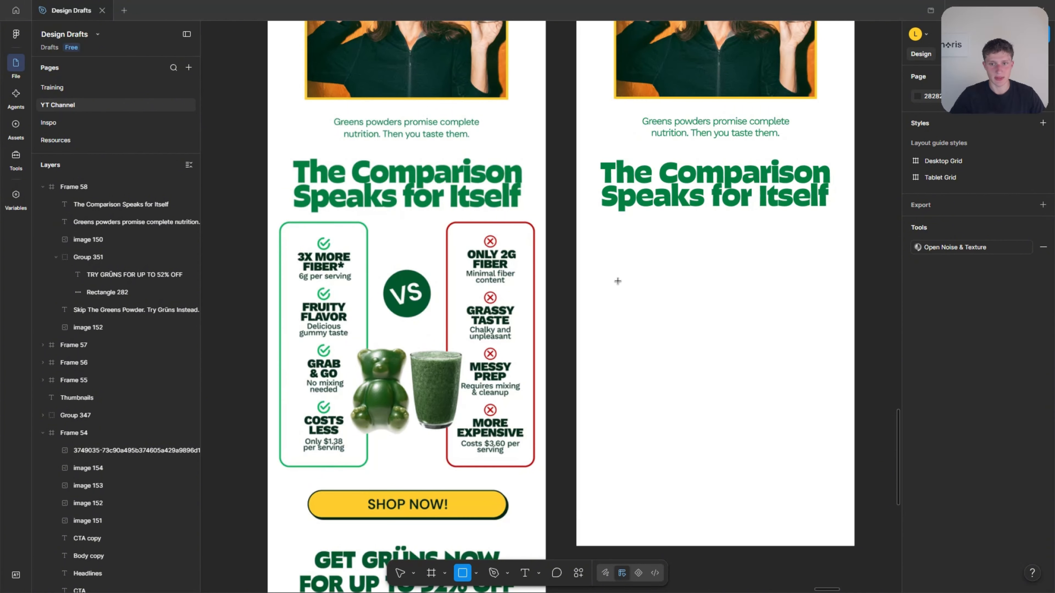
{"action": "left_click_drag", "start_coordinate": [604, 246], "coordinate": [681, 465]}
{"action": "left_click_drag", "start_coordinate": [644, 430], "coordinate": [633, 424]}
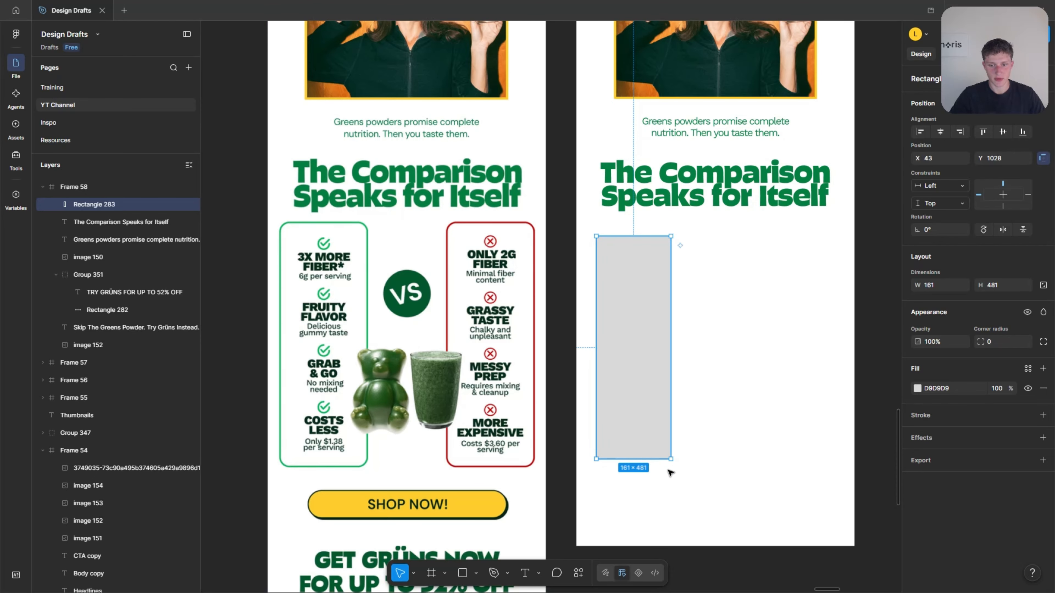
{"action": "left_click_drag", "start_coordinate": [671, 459], "coordinate": [674, 463]}
{"action": "left_click_drag", "start_coordinate": [638, 408], "coordinate": [635, 406]}
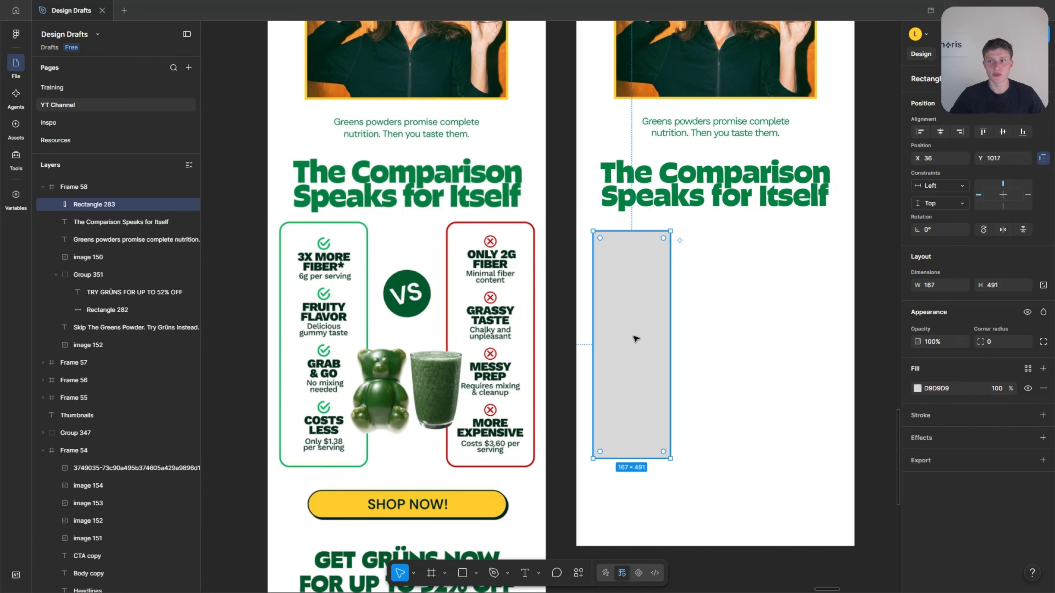
Duplicate the column rectangle to the opposite side of the frame, level with the original.
{"action": "scroll", "coordinate": [636, 339], "scroll_direction": "up", "scroll_amount": 1}
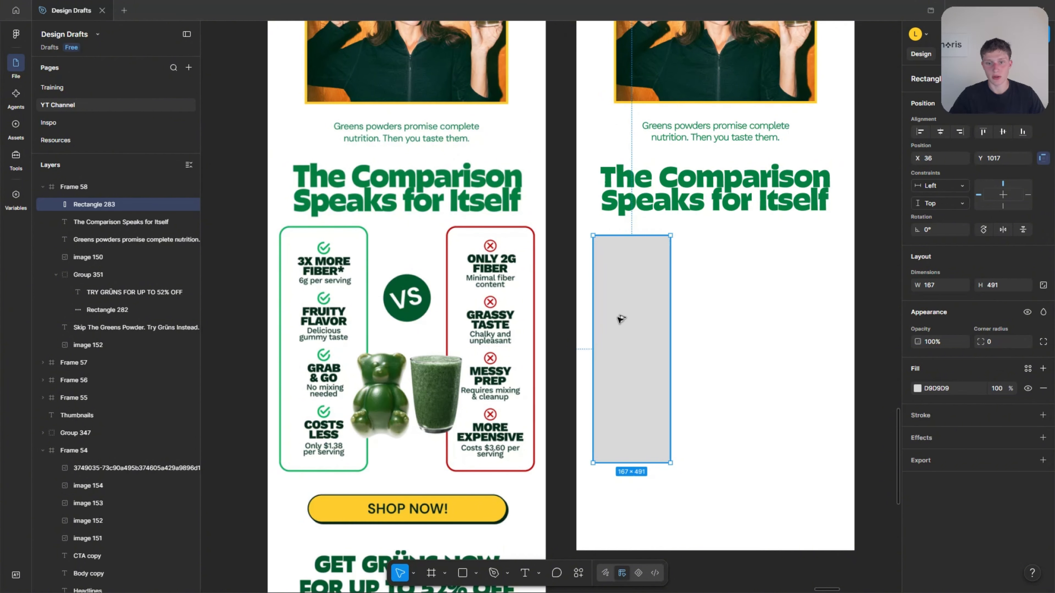
{"action": "left_click_drag", "start_coordinate": [620, 318], "coordinate": [787, 312], "text": "alt"}
{"action": "left_click", "coordinate": [711, 311]}
Copy the gummy bear and green juice glass images from the Elements board into Frame 58 between the two column rectangles.
{"action": "scroll", "coordinate": [663, 300], "scroll_direction": "down", "scroll_amount": 2}
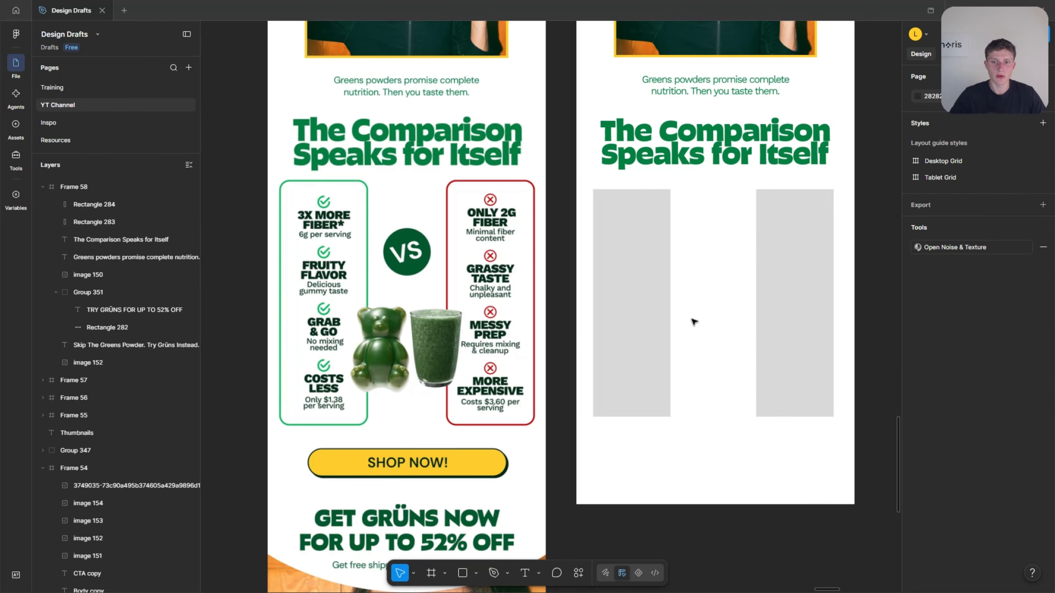
{"action": "scroll", "coordinate": [691, 319], "scroll_direction": "down", "scroll_amount": 5}
{"action": "scroll", "coordinate": [555, 368], "scroll_direction": "right", "scroll_amount": 5}
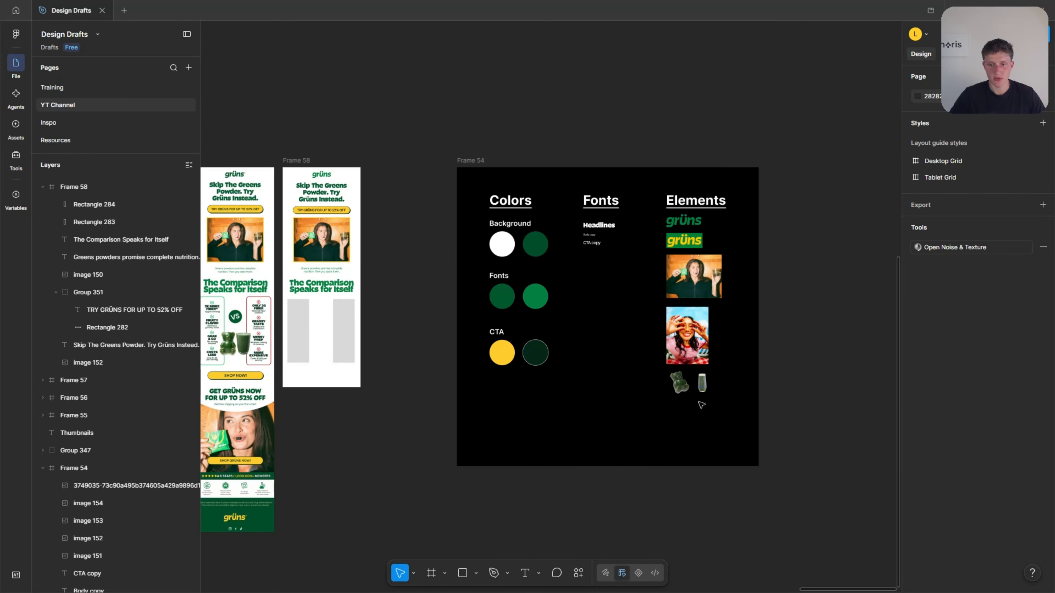
{"action": "left_click_drag", "start_coordinate": [711, 408], "coordinate": [326, 345]}
{"action": "scroll", "coordinate": [289, 328], "scroll_direction": "left", "scroll_amount": 3}
{"action": "scroll", "coordinate": [361, 340], "scroll_direction": "up", "scroll_amount": 5}
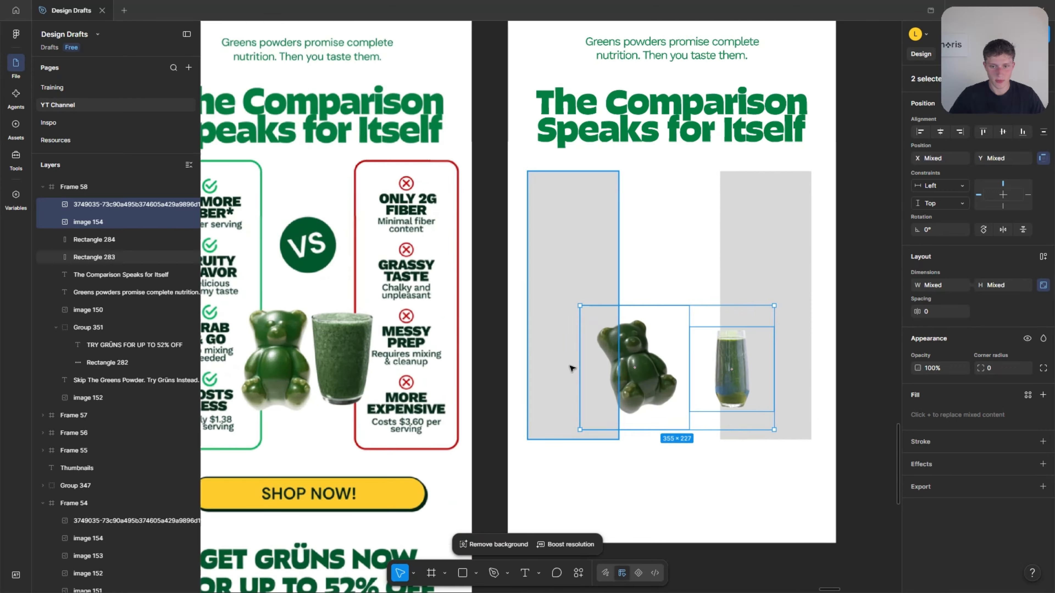
Shift the gummy bear image slightly toward the first column and enlarge it proportionally from its centre to 238 × 271.
{"action": "scroll", "coordinate": [756, 484], "scroll_direction": "down", "scroll_amount": 1}
{"action": "left_click", "coordinate": [756, 485]}
{"action": "left_click_drag", "start_coordinate": [670, 394], "coordinate": [665, 394]}
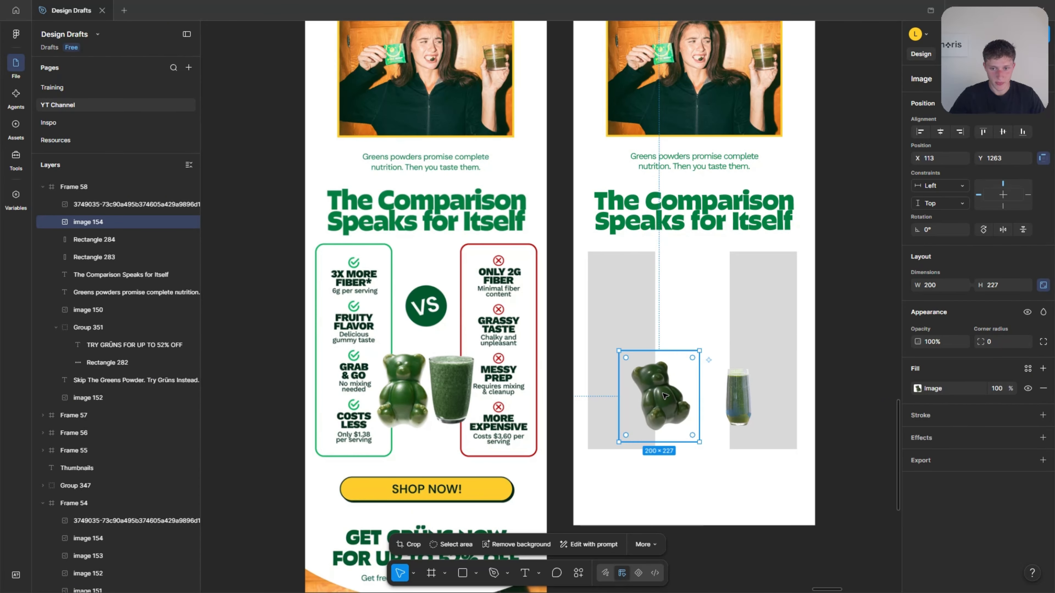
{"action": "scroll", "coordinate": [527, 411], "scroll_direction": "up", "scroll_amount": 2}
{"action": "scroll", "coordinate": [718, 401], "scroll_direction": "up", "scroll_amount": 2}
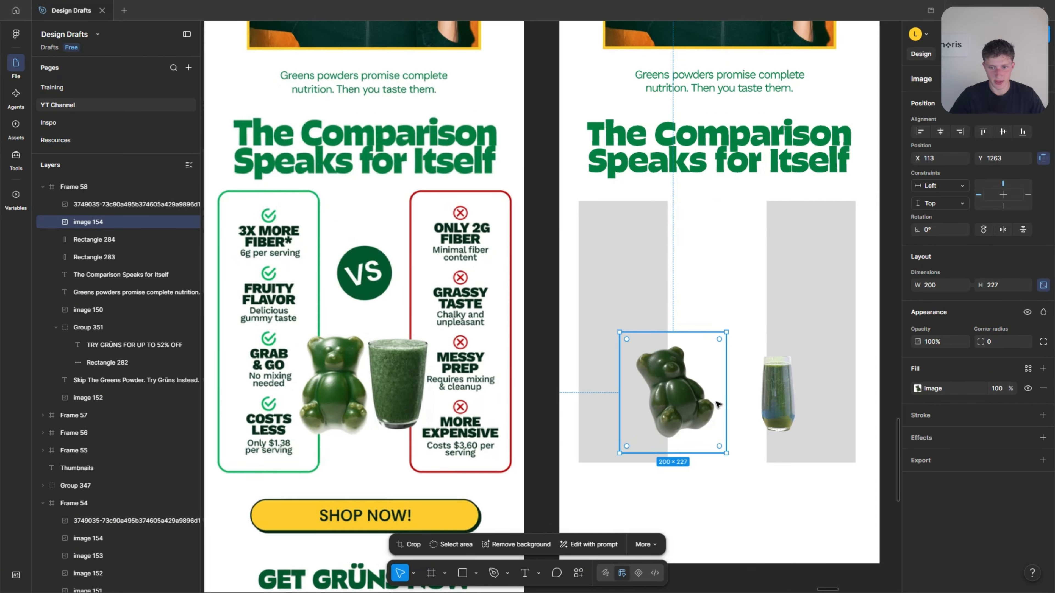
{"action": "left_click_drag", "start_coordinate": [726, 452], "coordinate": [736, 459]}
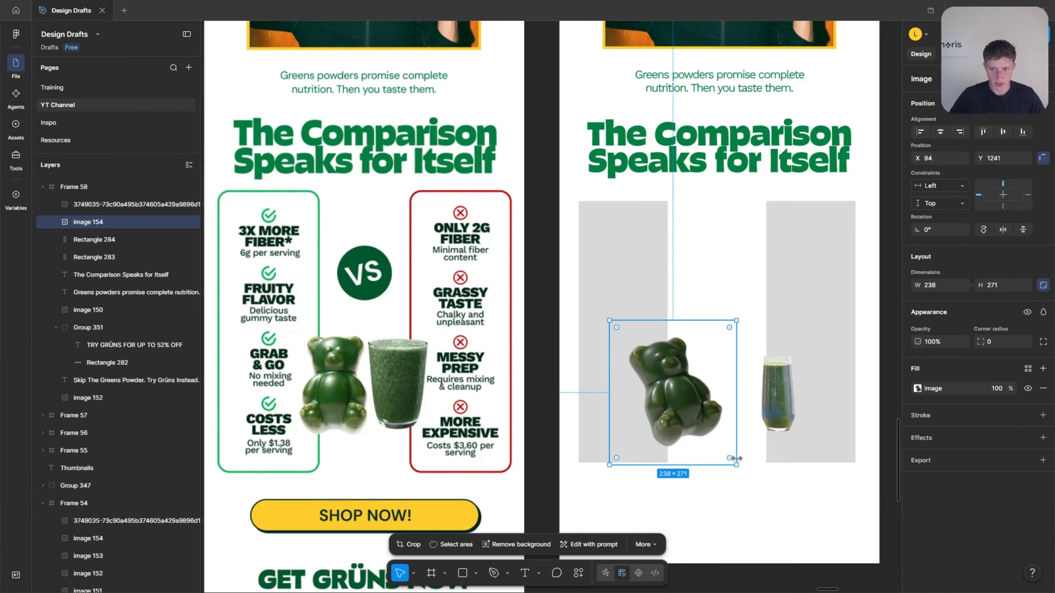
Enlarge the green juice glass image and place it close beside the gummy bear, overlapping the second column's inner edge.
{"action": "left_click", "coordinate": [782, 399]}
{"action": "scroll", "coordinate": [783, 411], "scroll_direction": "down", "scroll_amount": 2}
{"action": "left_click_drag", "start_coordinate": [785, 354], "coordinate": [759, 338]}
{"action": "mouse_move", "coordinate": [792, 376]}
{"action": "left_mouse_down"}
{"action": "mouse_move", "coordinate": [821, 405]}
{"action": "mouse_move", "coordinate": [789, 392]}
{"action": "left_mouse_up"}
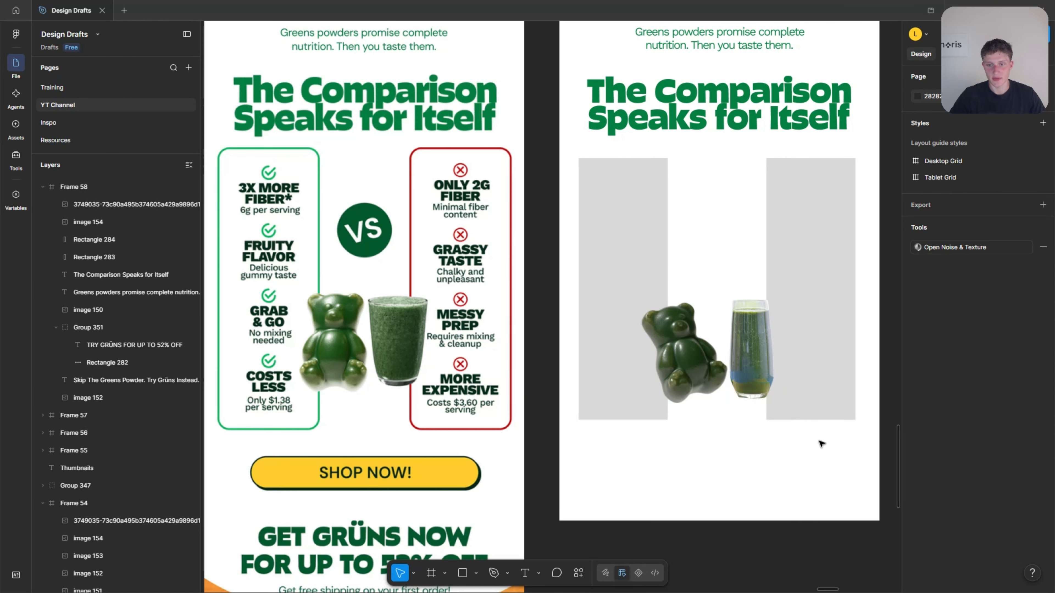
Select the gummy bear and juice glass images together and nudge them slightly to the right between the columns.
{"action": "left_click", "coordinate": [681, 353]}
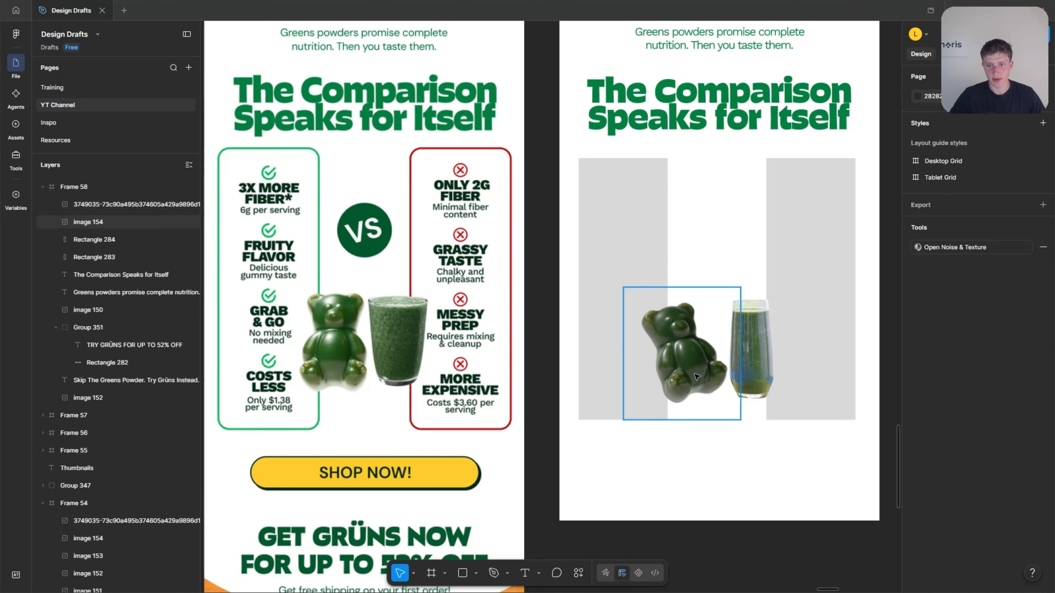
{"action": "left_click", "coordinate": [754, 353], "text": "shift"}
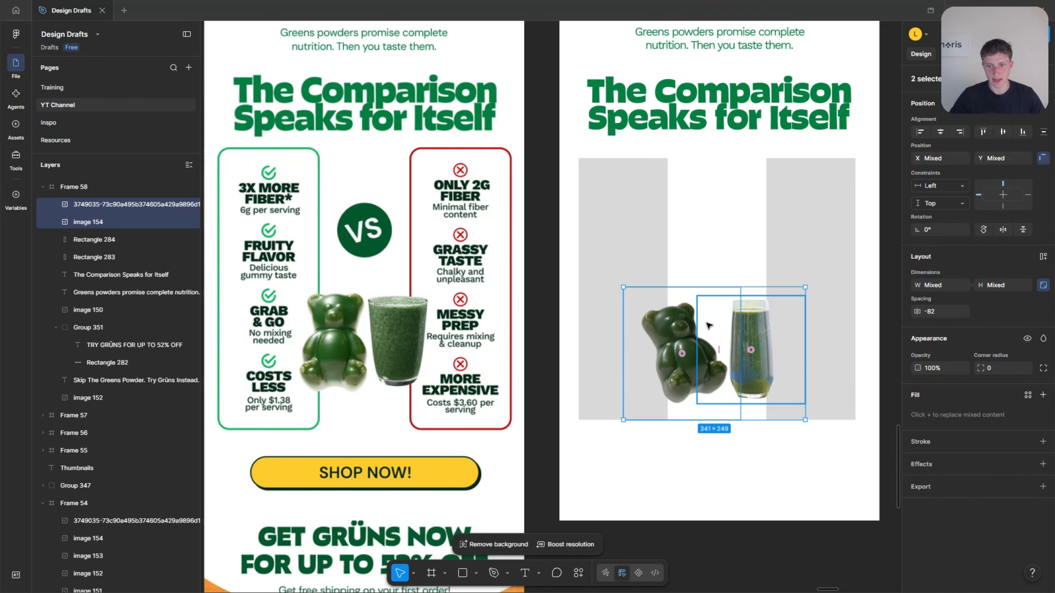
{"action": "left_click_drag", "start_coordinate": [706, 324], "coordinate": [711, 323]}
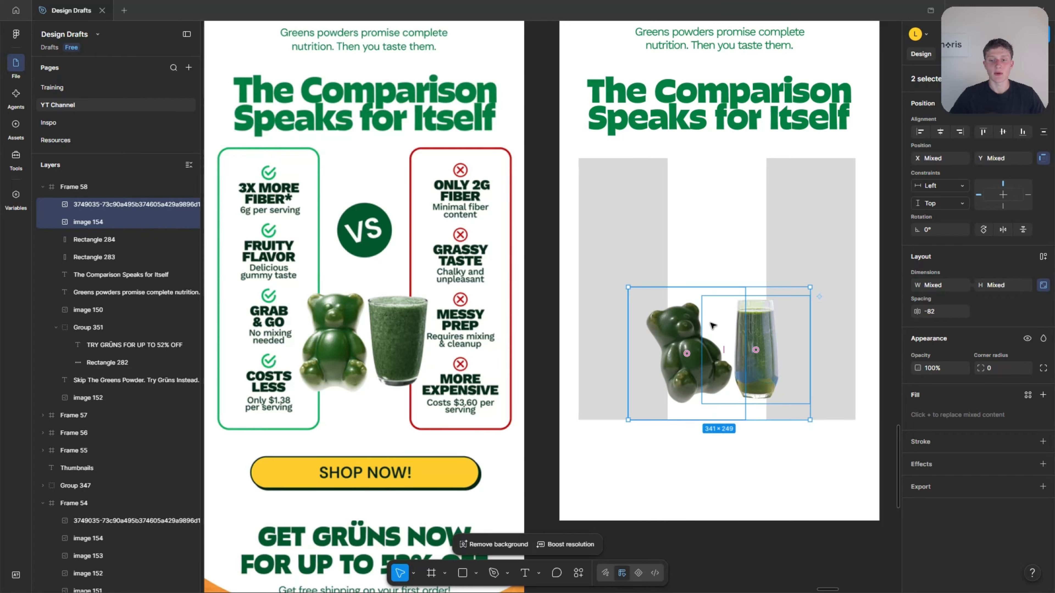
{"action": "left_click", "coordinate": [760, 465]}
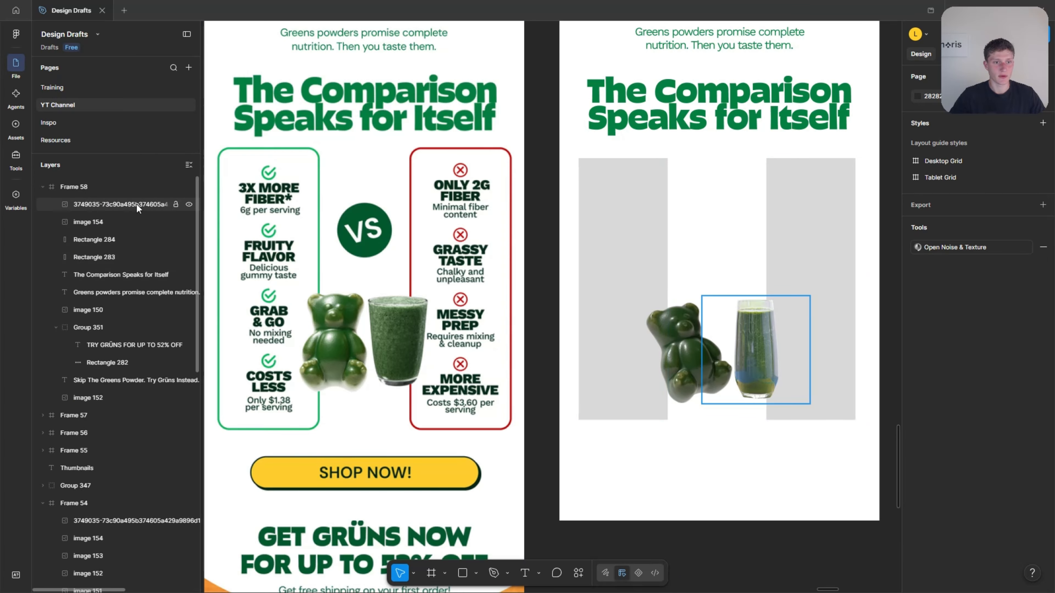
Lock the juice glass and gummy bear image layers so that the column rectangles can be selected beneath them.
{"action": "left_click", "coordinate": [175, 205]}
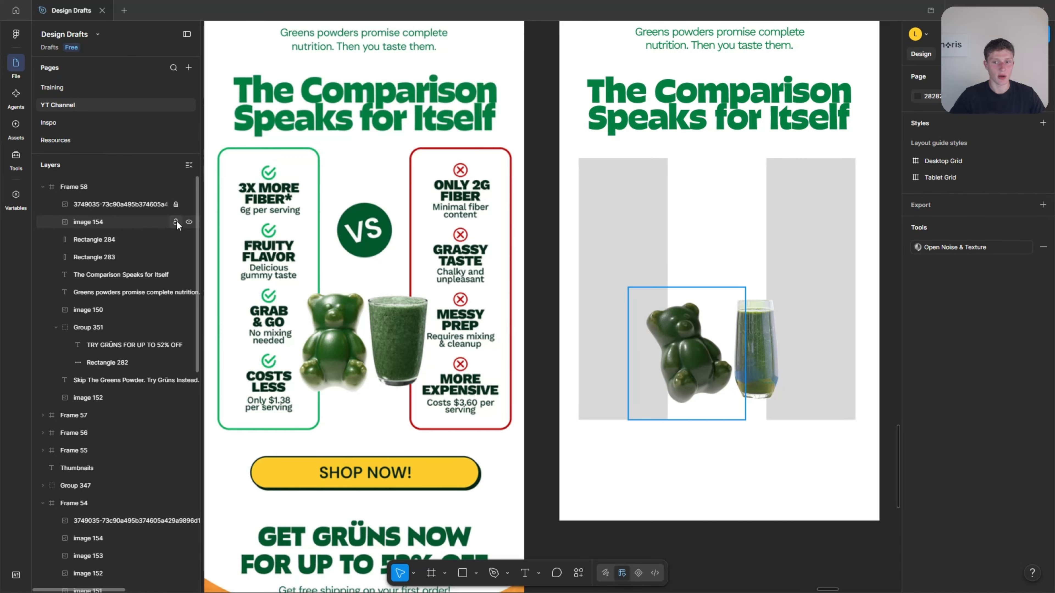
{"action": "left_click", "coordinate": [176, 222]}
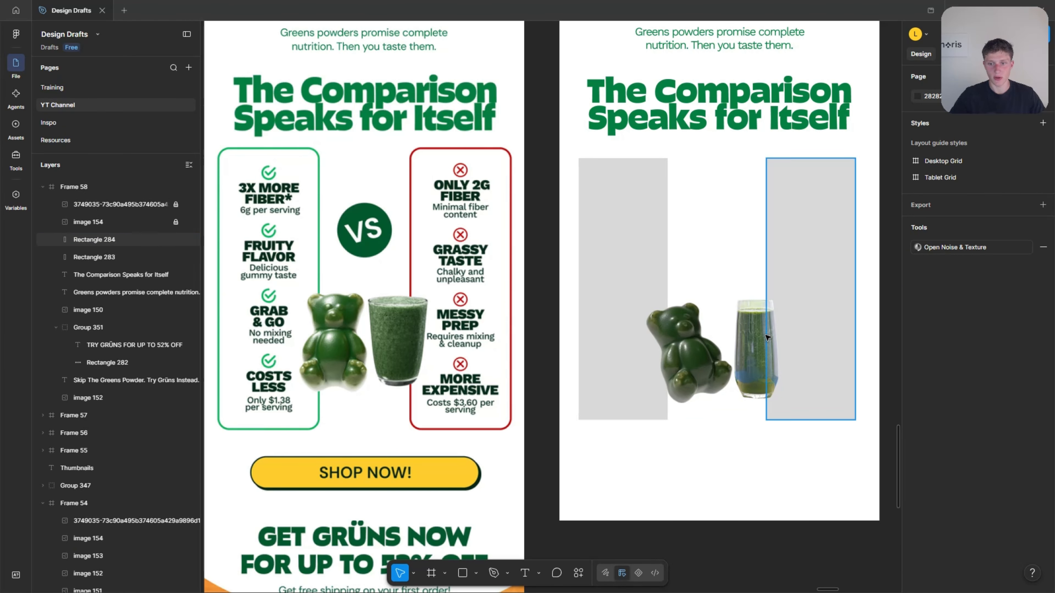
{"action": "left_click", "coordinate": [808, 299]}
{"action": "left_click", "coordinate": [732, 331]}
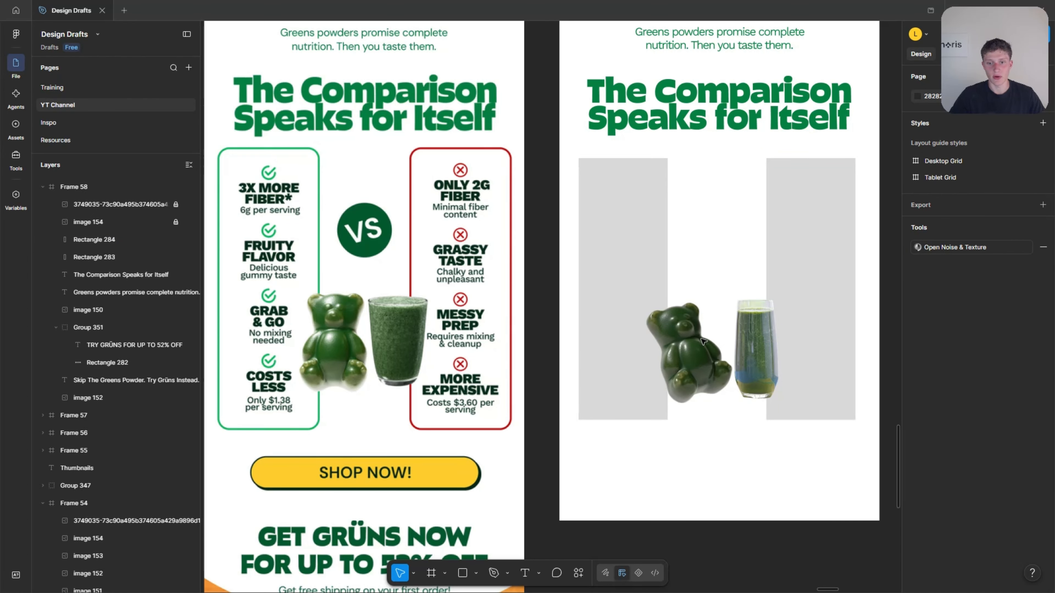
Remove the grey D9D9D9 fill from the first column rectangle, Rectangle 283.
{"action": "scroll", "coordinate": [707, 350], "scroll_direction": "up", "scroll_amount": 2}
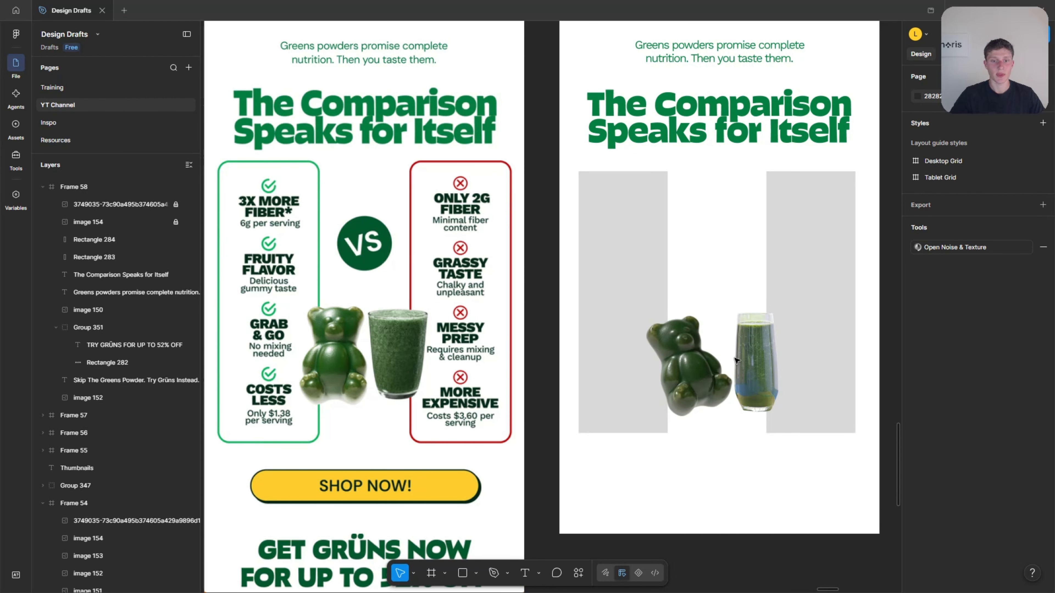
{"action": "left_click", "coordinate": [582, 254]}
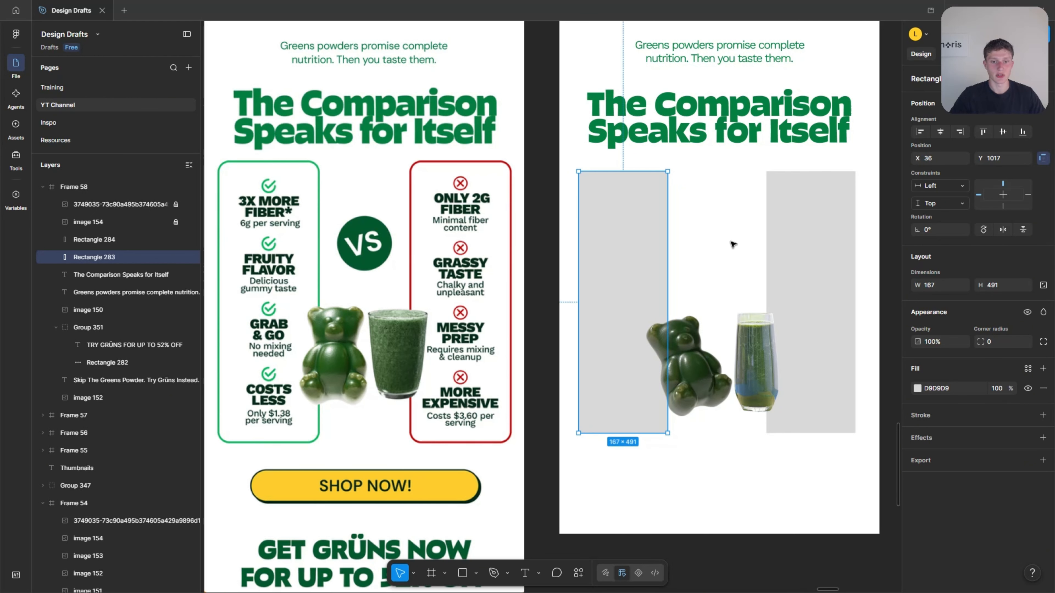
{"action": "left_click", "coordinate": [736, 243]}
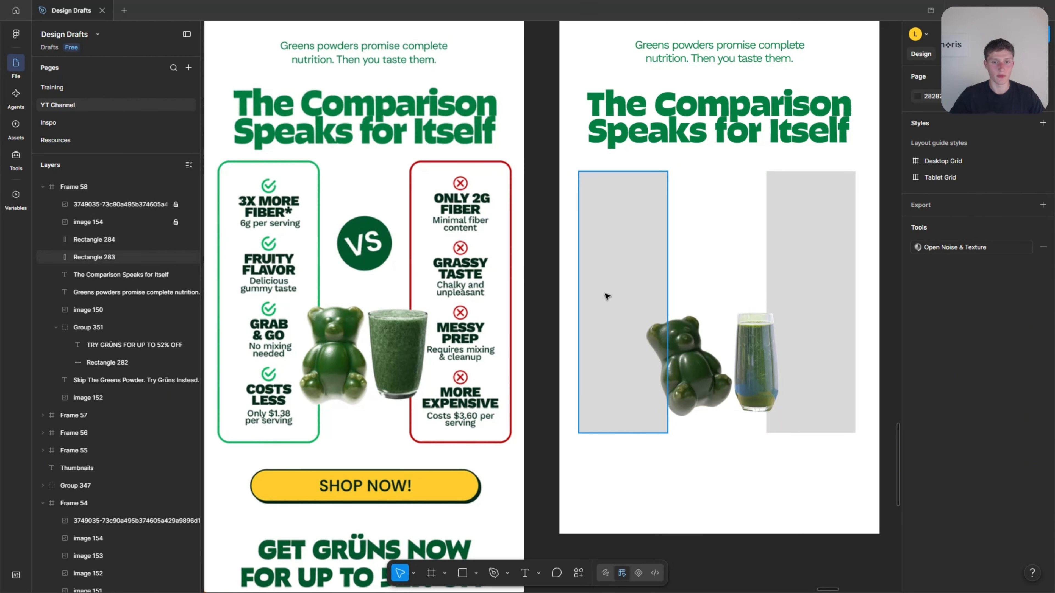
{"action": "left_click", "coordinate": [608, 217]}
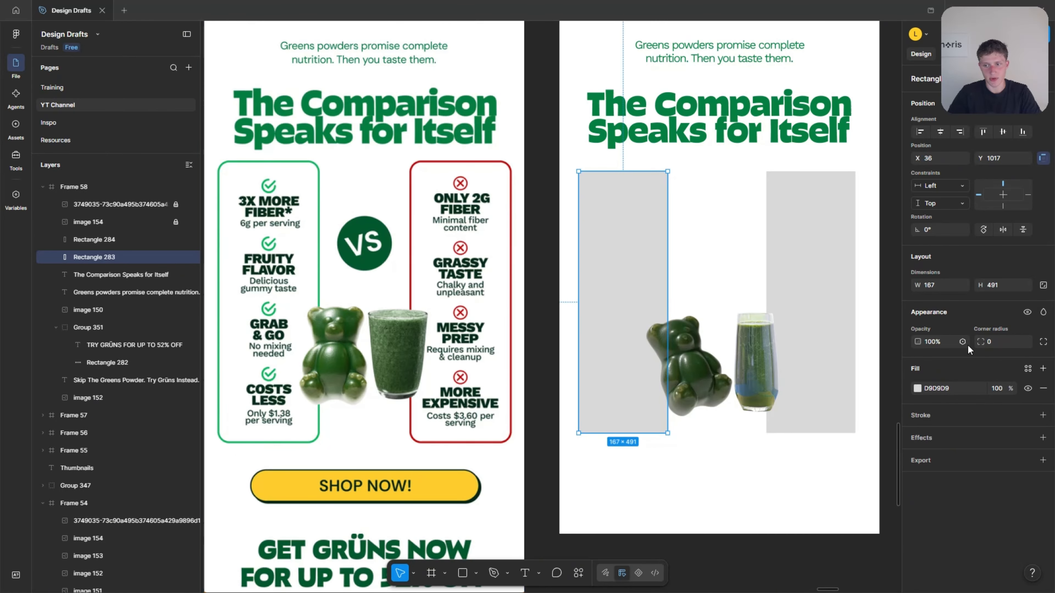
{"action": "left_click", "coordinate": [1043, 388]}
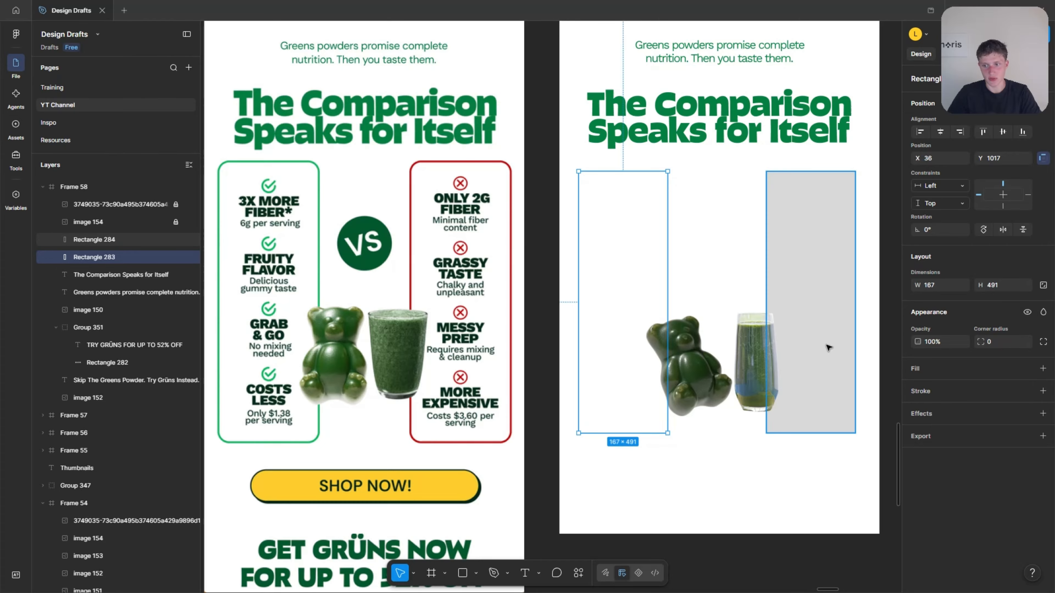
Add a stroke to the first column rectangle and sample its colour from the 037F40 green Fonts swatch on the Colors board.
{"action": "left_click", "coordinate": [925, 393]}
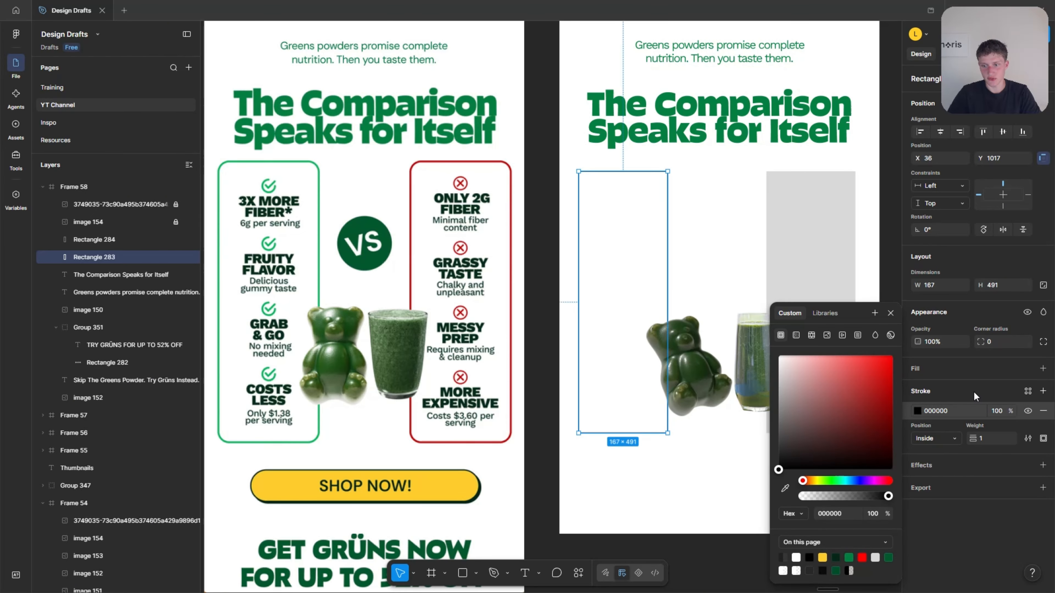
{"action": "left_click", "coordinate": [785, 488]}
{"action": "scroll", "coordinate": [600, 431], "scroll_direction": "down", "scroll_amount": 5}
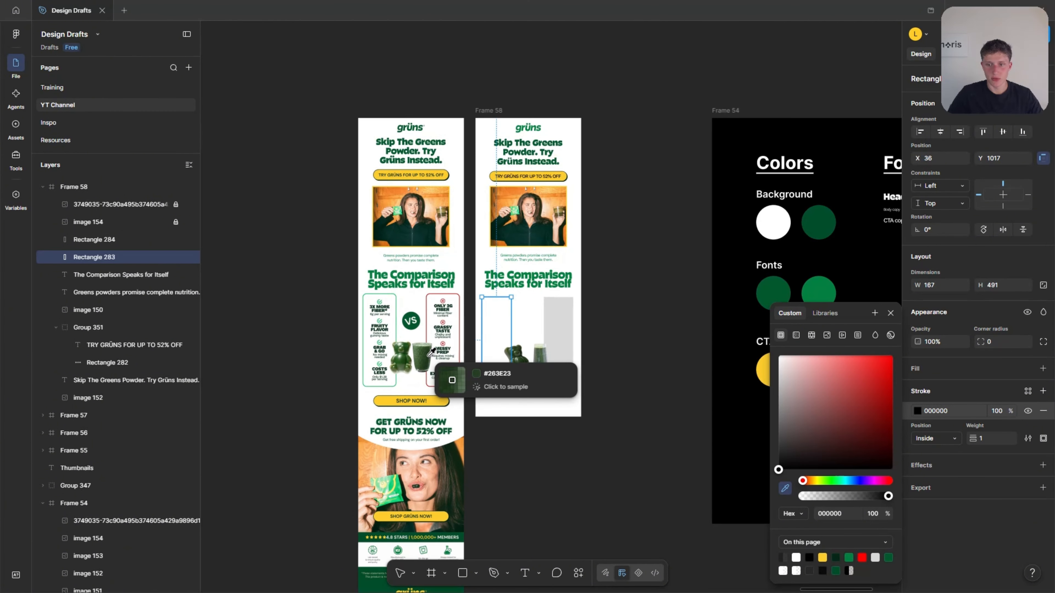
{"action": "scroll", "coordinate": [513, 358], "scroll_direction": "right", "scroll_amount": 5}
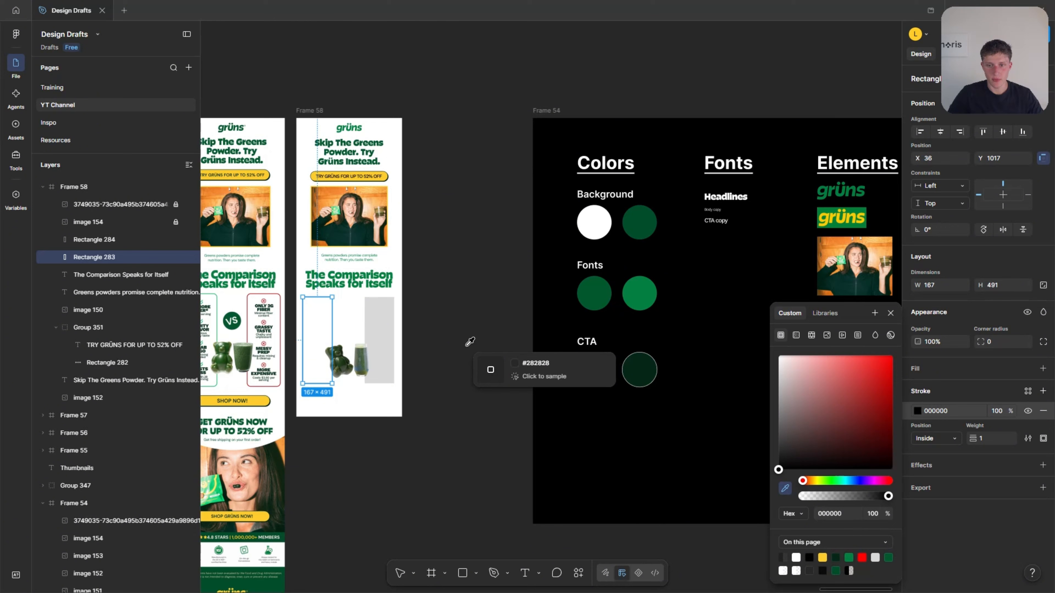
{"action": "left_click", "coordinate": [645, 293]}
{"action": "scroll", "coordinate": [633, 327], "scroll_direction": "left", "scroll_amount": 5}
{"action": "scroll", "coordinate": [480, 359], "scroll_direction": "up", "scroll_amount": 5}
{"action": "left_click", "coordinate": [482, 401]}
{"action": "left_click", "coordinate": [474, 337]}
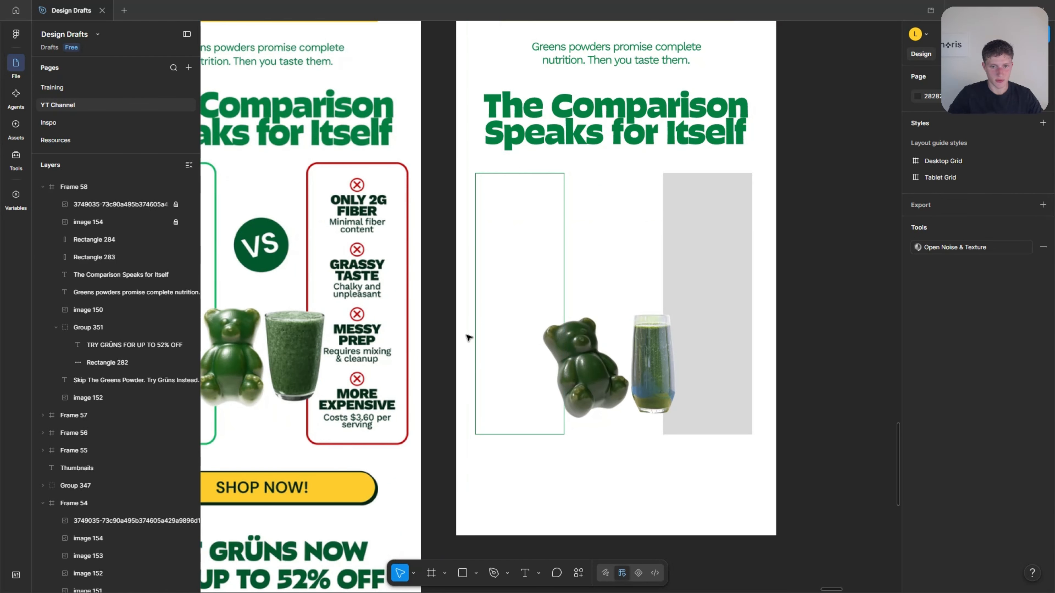
Compare with the reference column border, then set the first column rectangle's stroke position to Outside and its weight to 4.
{"action": "scroll", "coordinate": [471, 332], "scroll_direction": "up", "scroll_amount": 10}
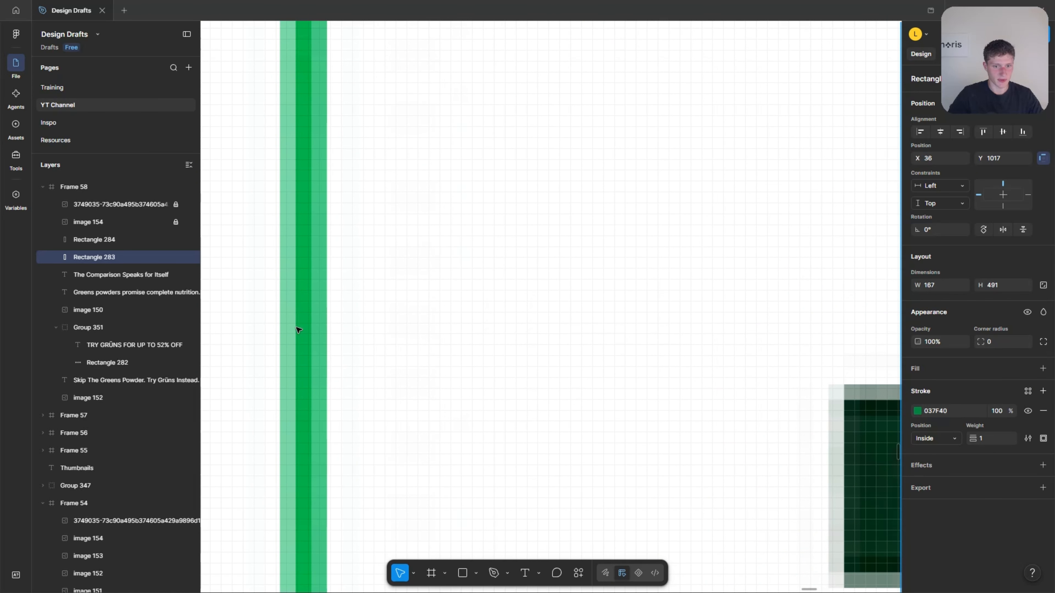
{"action": "scroll", "coordinate": [286, 333], "scroll_direction": "up", "scroll_amount": 3}
{"action": "scroll", "coordinate": [245, 378], "scroll_direction": "down", "scroll_amount": 15}
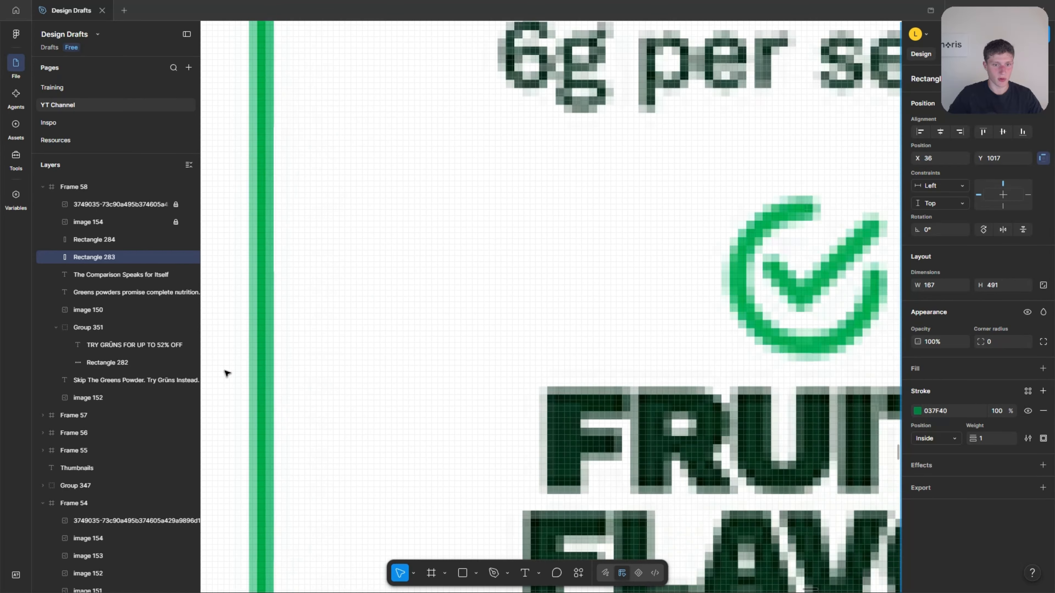
{"action": "scroll", "coordinate": [666, 353], "scroll_direction": "up", "scroll_amount": 4}
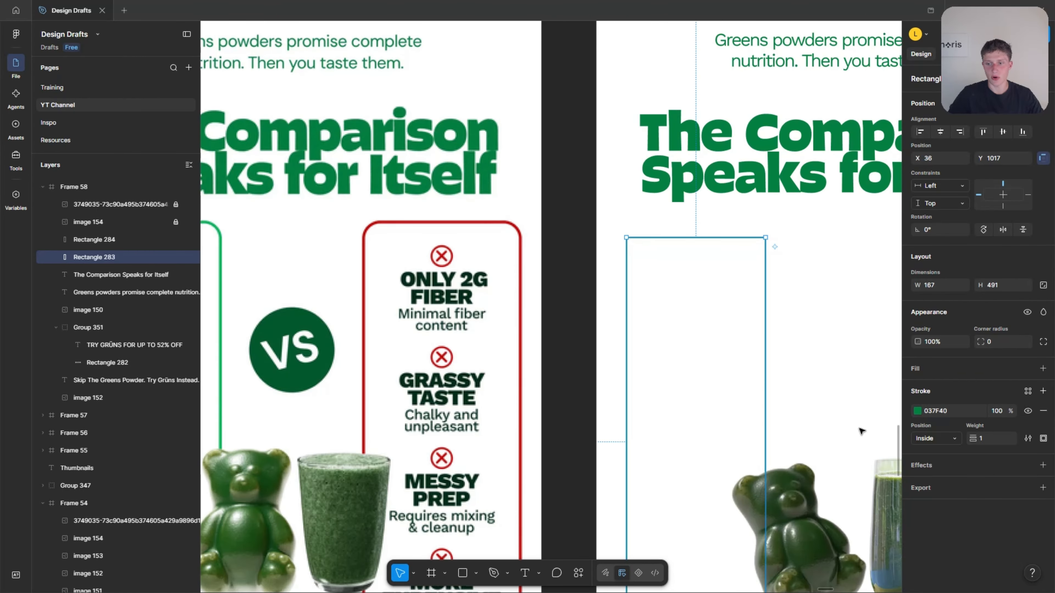
{"action": "scroll", "coordinate": [793, 430], "scroll_direction": "down", "scroll_amount": 3}
{"action": "left_click", "coordinate": [935, 439]}
{"action": "left_click", "coordinate": [936, 465]}
{"action": "left_click_drag", "start_coordinate": [973, 438], "coordinate": [984, 441]}
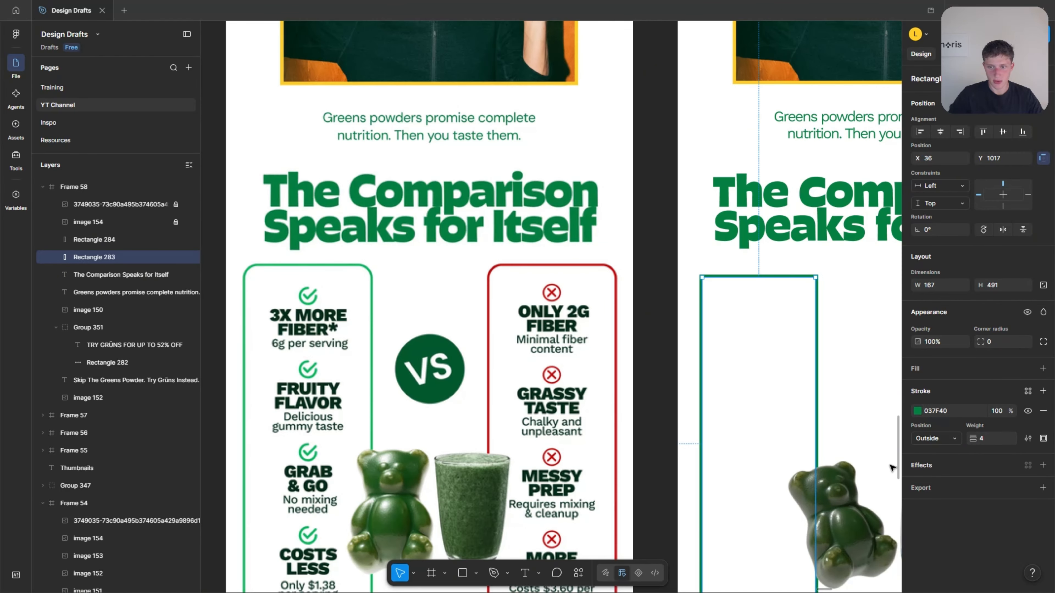
Round the first column rectangle's corners to a radius of 19 and enlarge it to 184 × 513.
{"action": "scroll", "coordinate": [744, 323], "scroll_direction": "down", "scroll_amount": 2}
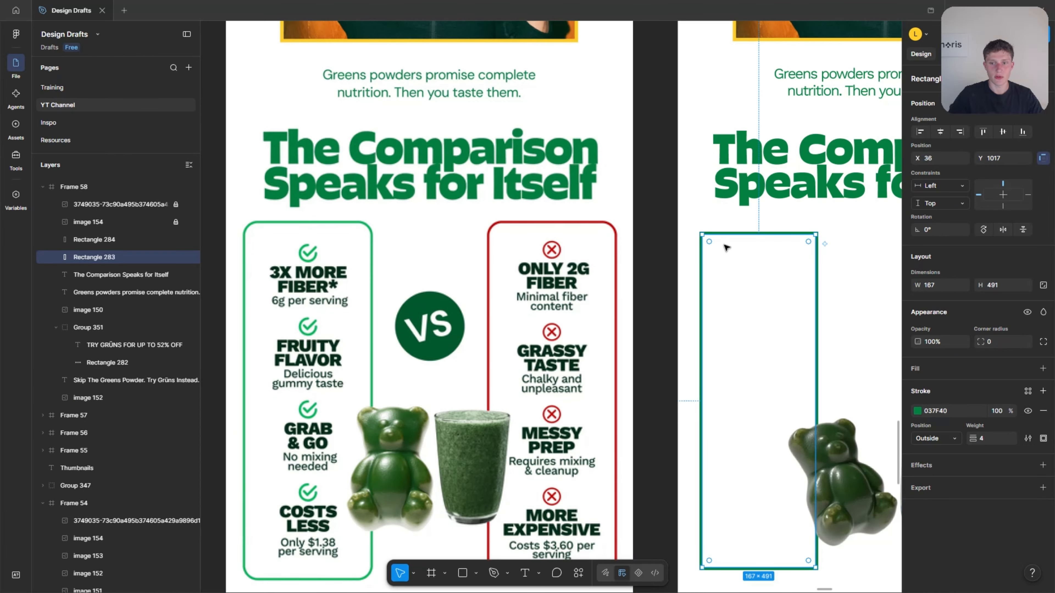
{"action": "left_click_drag", "start_coordinate": [709, 243], "coordinate": [715, 250]}
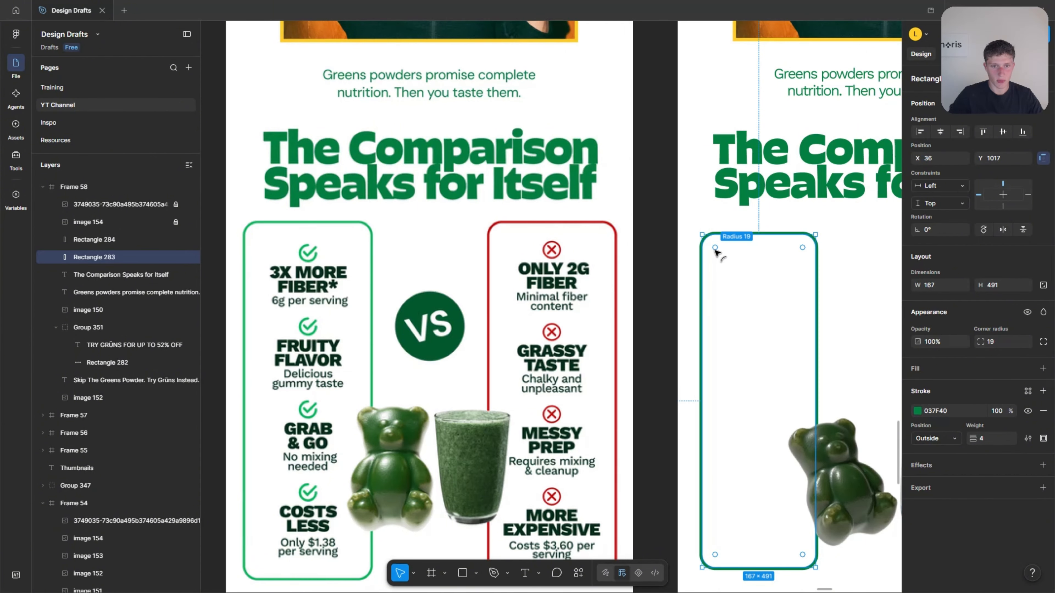
{"action": "left_click", "coordinate": [850, 260]}
{"action": "left_click", "coordinate": [701, 267]}
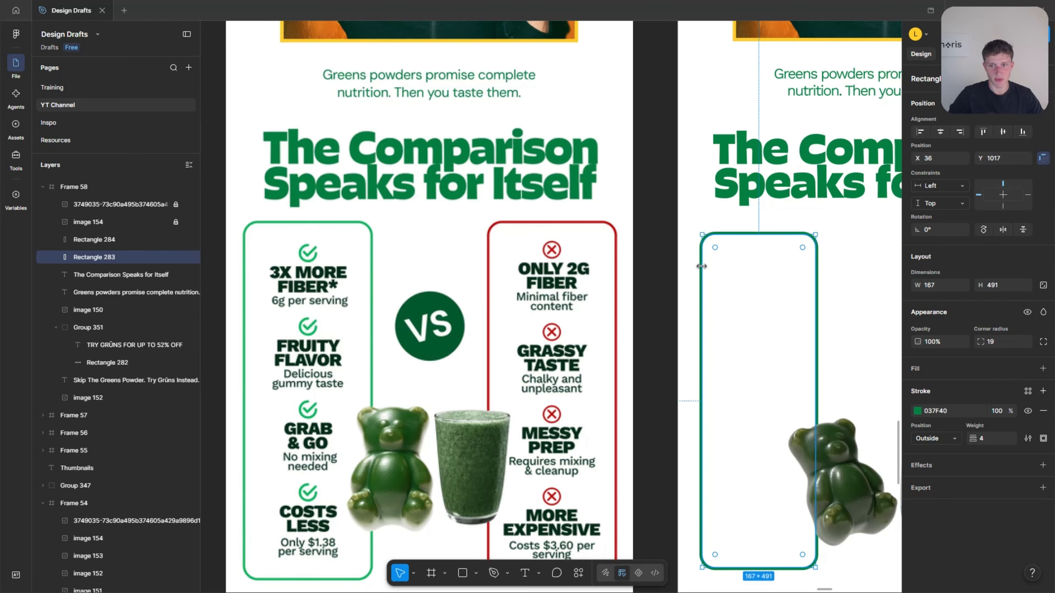
{"action": "scroll", "coordinate": [744, 269], "scroll_direction": "down", "scroll_amount": 4}
{"action": "left_click_drag", "start_coordinate": [794, 205], "coordinate": [801, 206]}
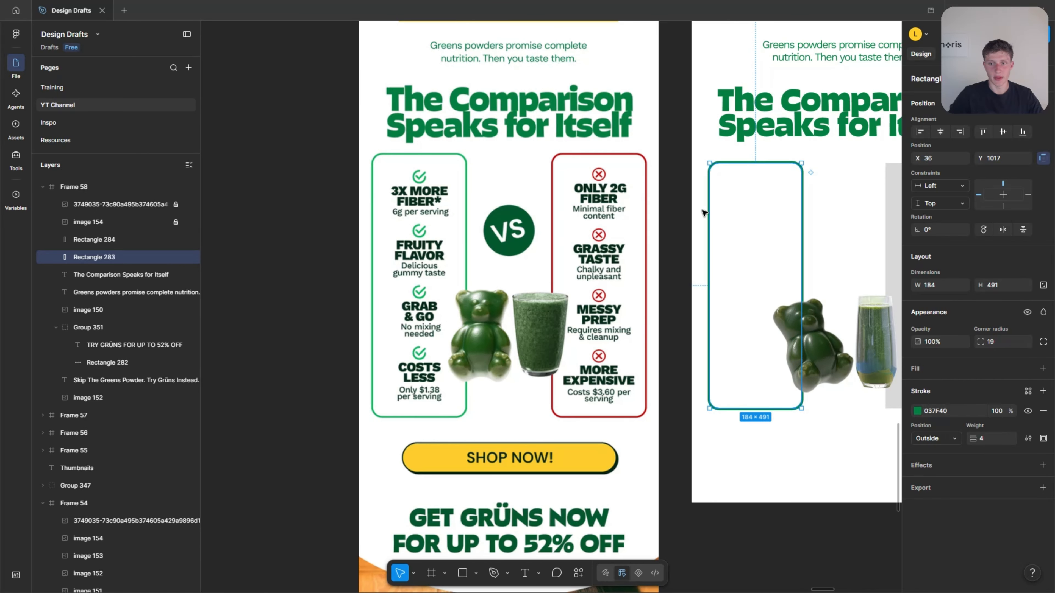
{"action": "left_click_drag", "start_coordinate": [741, 410], "coordinate": [742, 420]}
Replace the grey second column rectangle with a duplicate of the green-outlined first column, placed level with it at X 369.
{"action": "scroll", "coordinate": [705, 253], "scroll_direction": "right", "scroll_amount": 4}
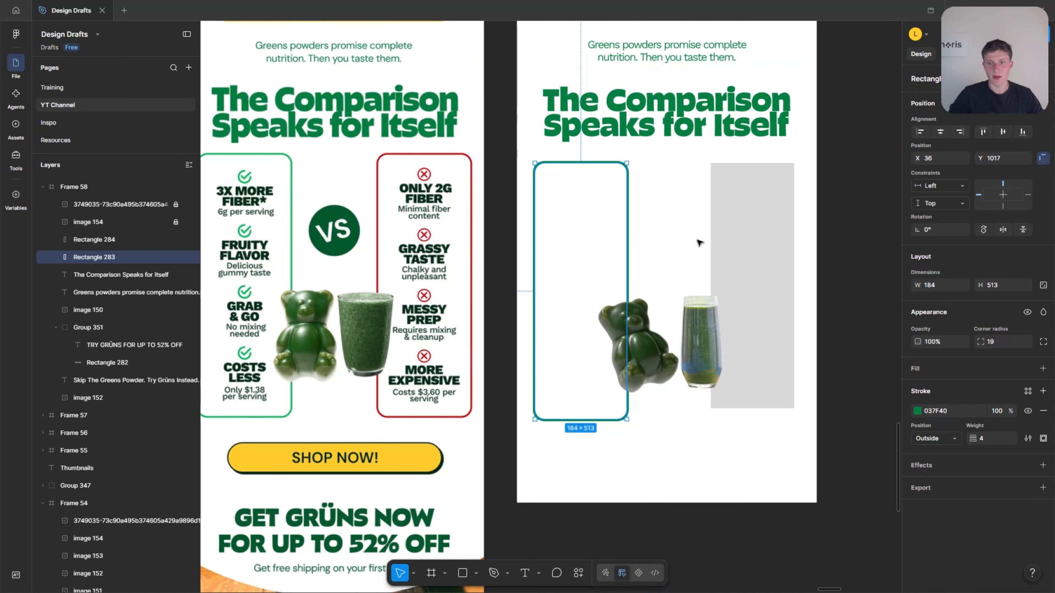
{"action": "left_click", "coordinate": [721, 239]}
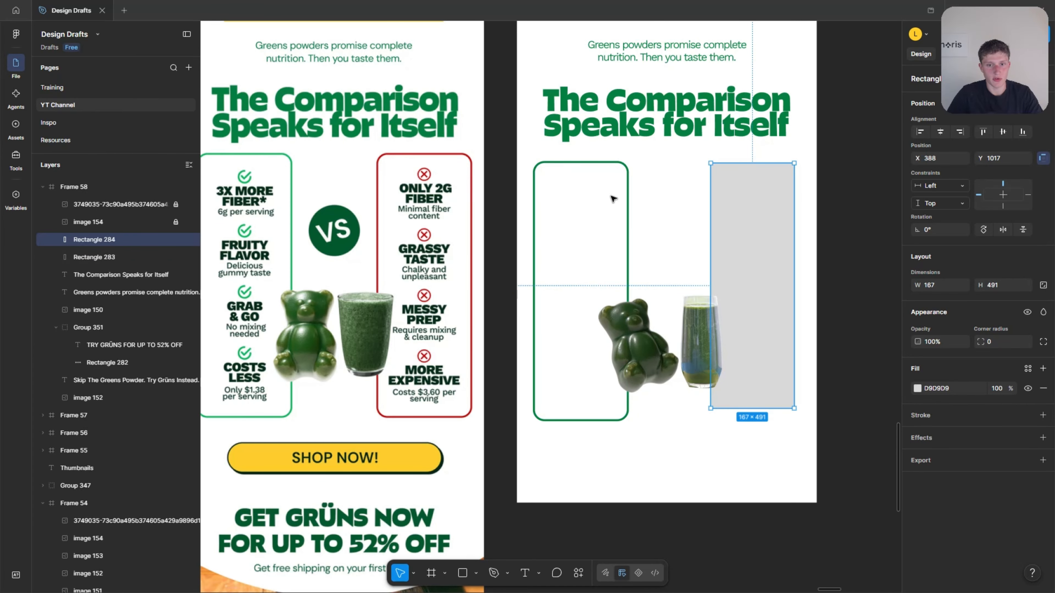
{"action": "key", "text": "Delete"}
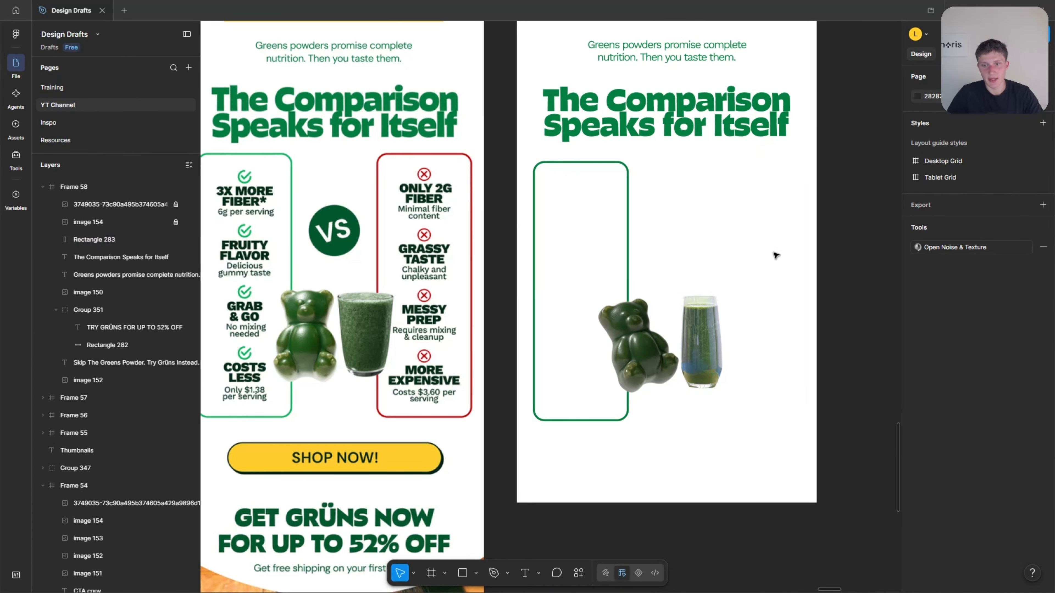
{"action": "left_click", "coordinate": [536, 203]}
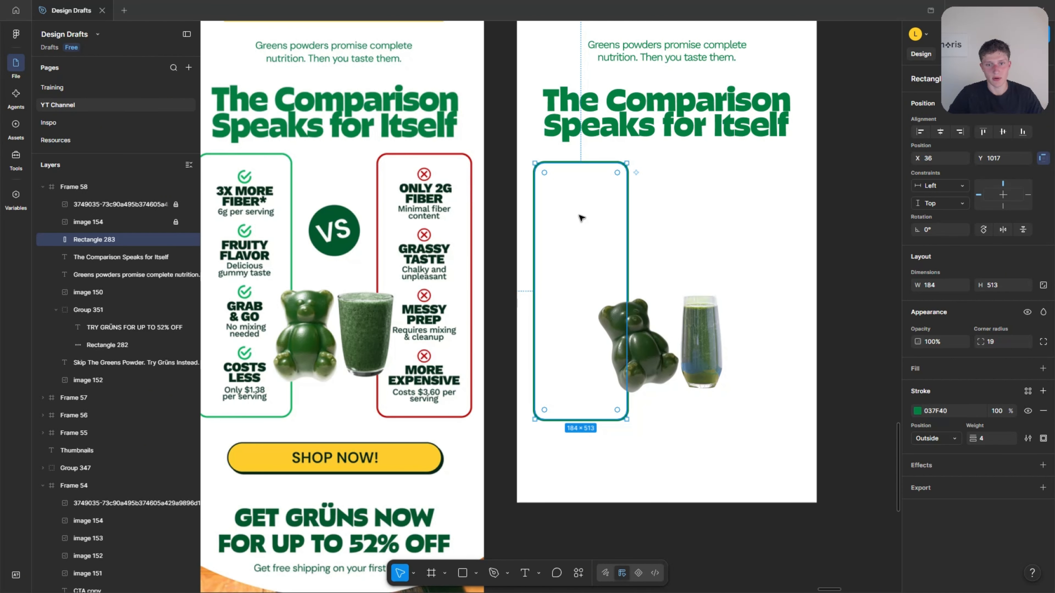
{"action": "left_click_drag", "start_coordinate": [570, 217], "coordinate": [736, 217]}
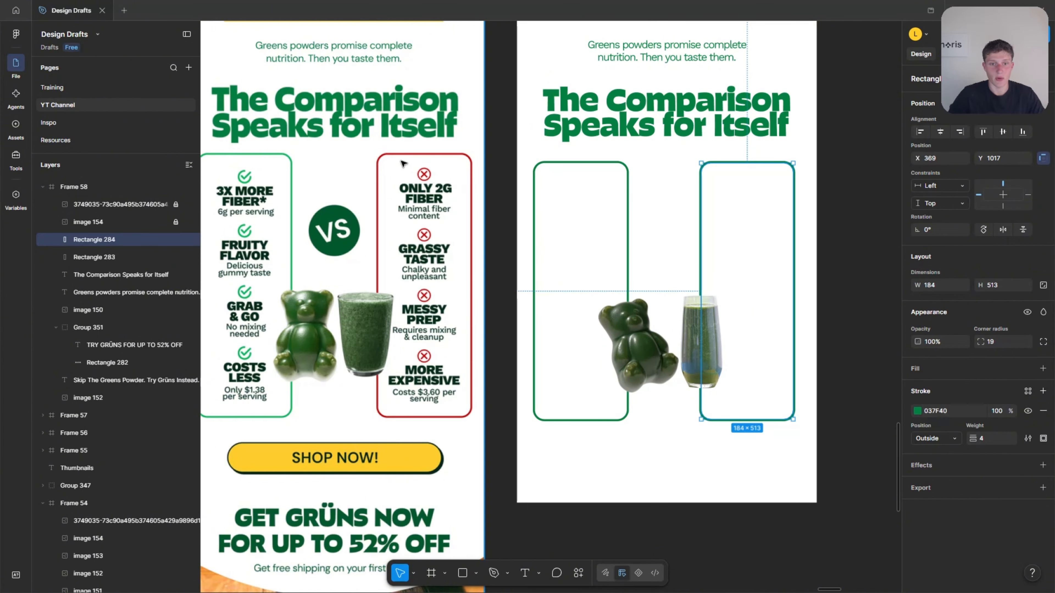
{"action": "scroll", "coordinate": [411, 170], "scroll_direction": "up", "scroll_amount": 3}
{"action": "scroll", "coordinate": [445, 200], "scroll_direction": "down", "scroll_amount": 8}
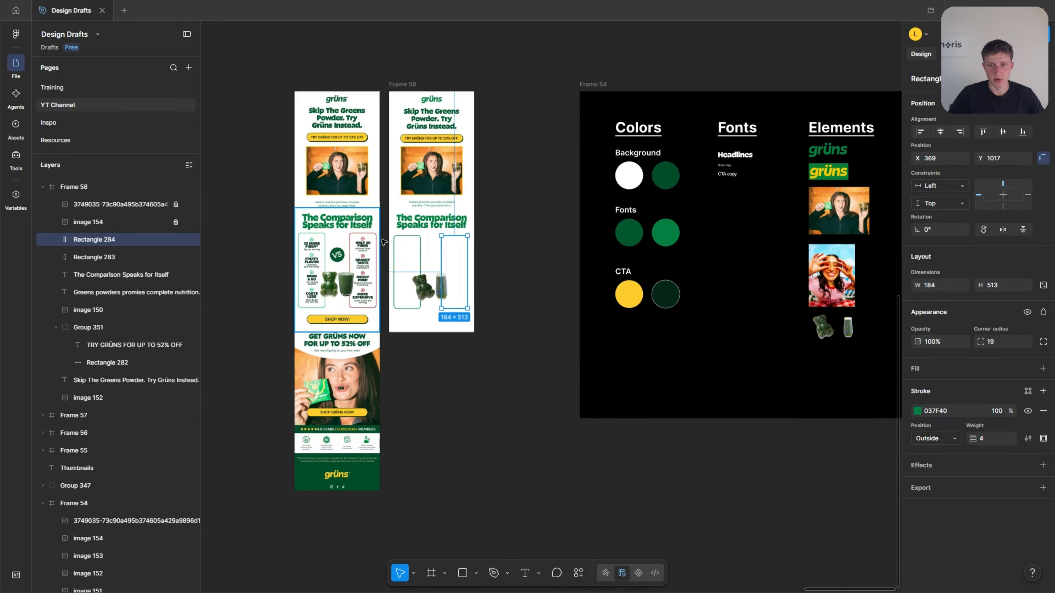
{"action": "scroll", "coordinate": [416, 224], "scroll_direction": "down", "scroll_amount": 5}
{"action": "scroll", "coordinate": [457, 208], "scroll_direction": "up", "scroll_amount": 3}
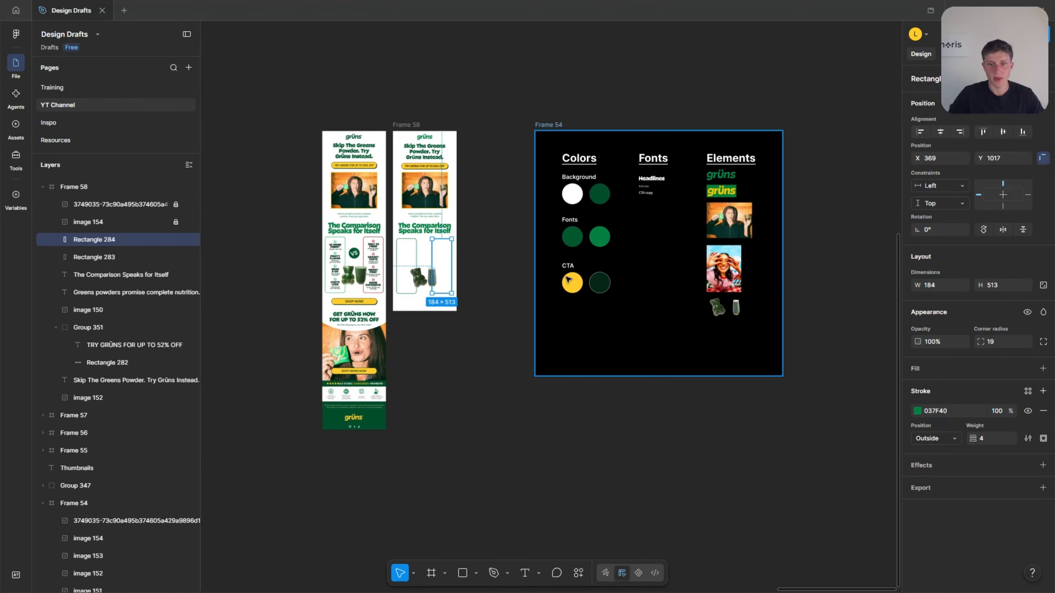
{"action": "scroll", "coordinate": [319, 222], "scroll_direction": "up", "scroll_amount": 5}
{"action": "key", "text": "i"}
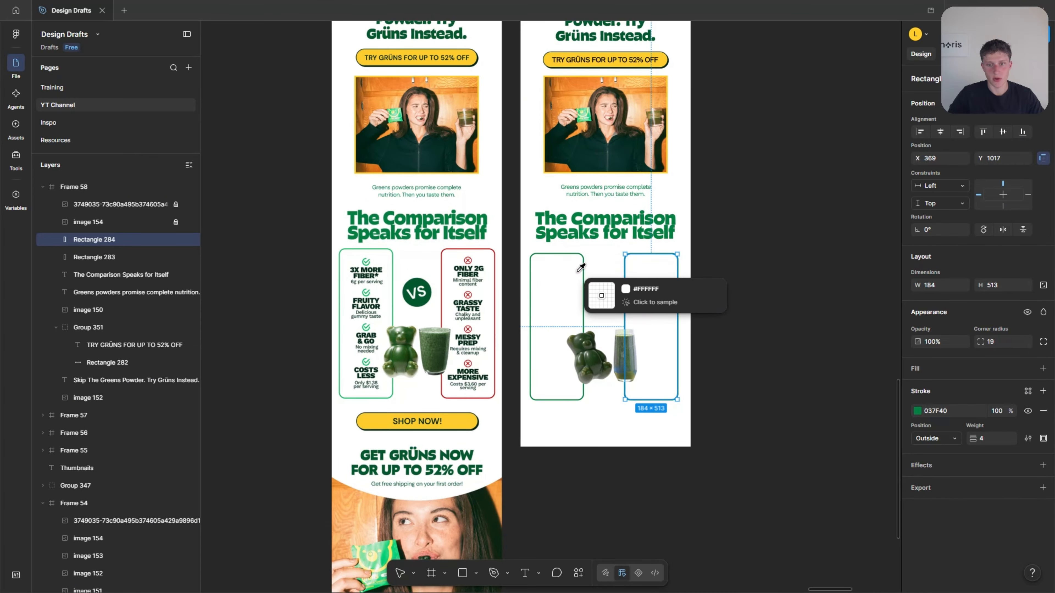
{"action": "scroll", "coordinate": [595, 266], "scroll_direction": "up", "scroll_amount": 2}
{"action": "scroll", "coordinate": [352, 258], "scroll_direction": "up", "scroll_amount": 3}
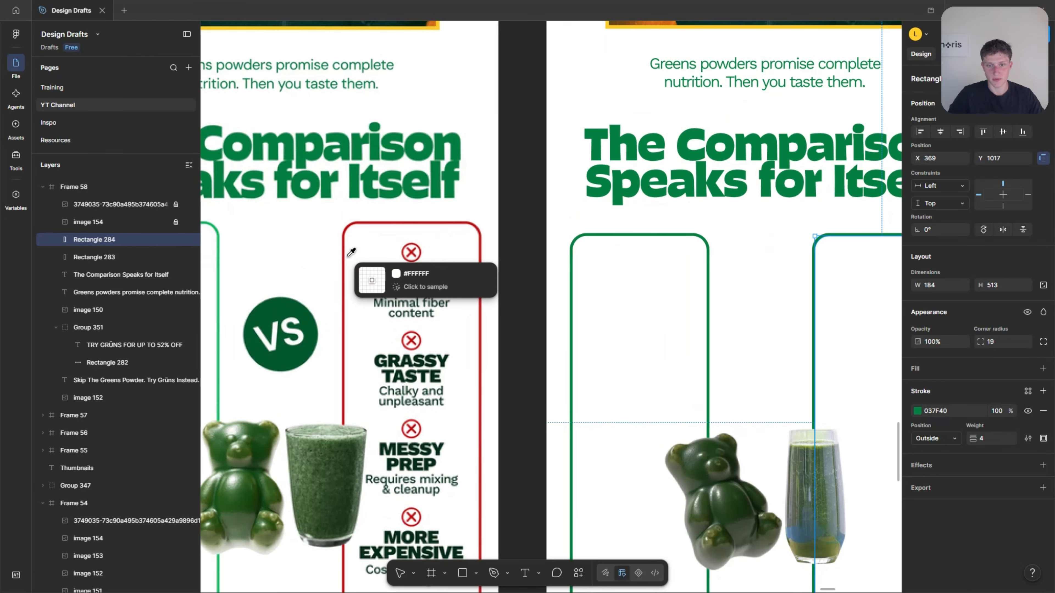
{"action": "scroll", "coordinate": [683, 283], "scroll_direction": "down", "scroll_amount": 3}
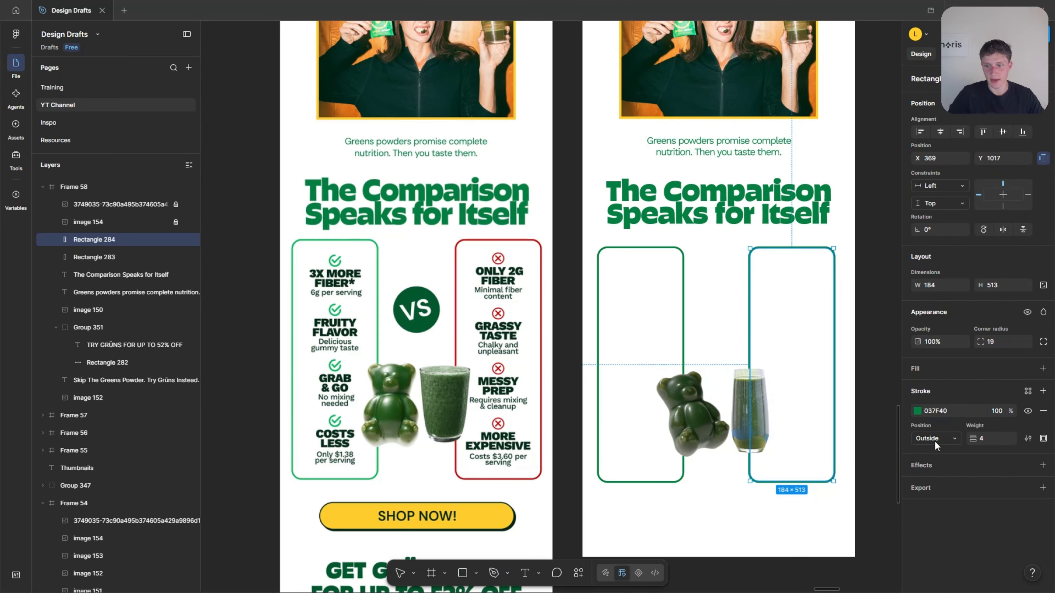
Set the second column's stroke colour to red BA0000, sampled from the border of the reference's second comparison column.
{"action": "left_click", "coordinate": [917, 411]}
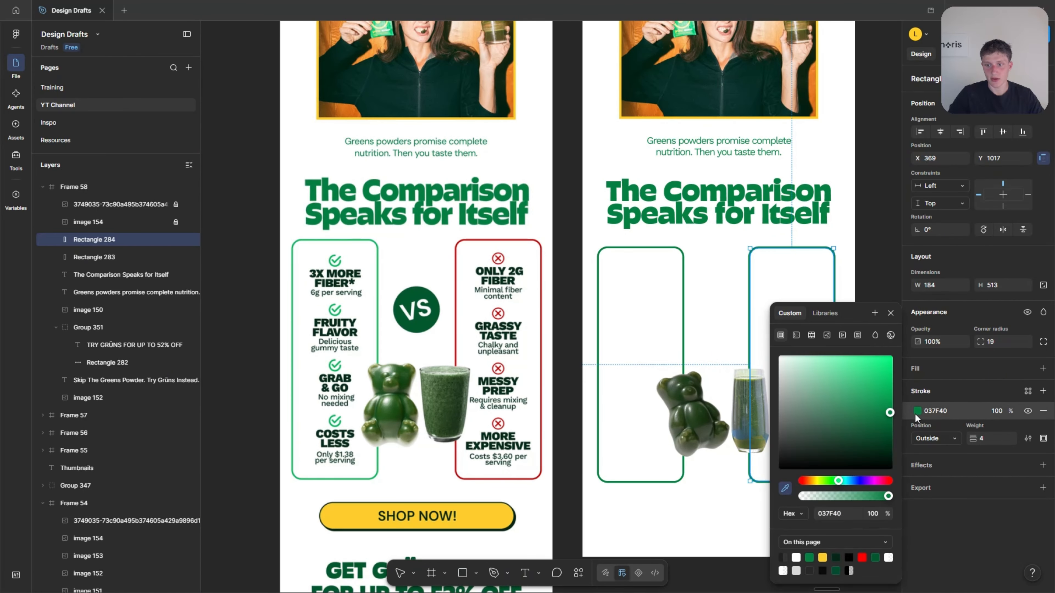
{"action": "left_click", "coordinate": [787, 489]}
{"action": "left_click", "coordinate": [785, 488]}
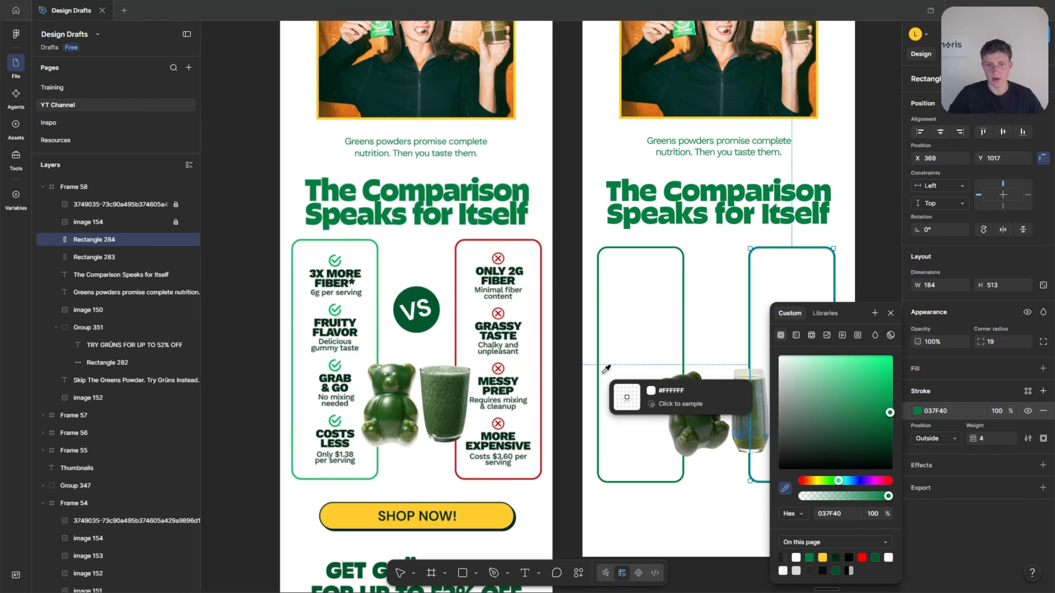
{"action": "scroll", "coordinate": [458, 259], "scroll_direction": "up", "scroll_amount": 5}
{"action": "scroll", "coordinate": [459, 258], "scroll_direction": "down", "scroll_amount": 3}
{"action": "left_click", "coordinate": [484, 262]}
{"action": "scroll", "coordinate": [365, 282], "scroll_direction": "up", "scroll_amount": 5}
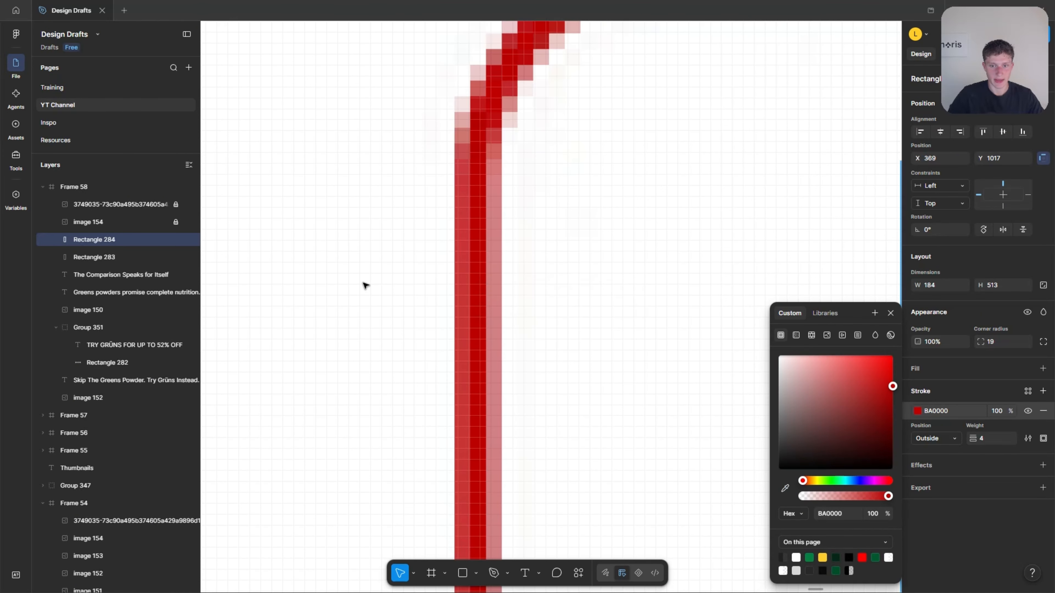
{"action": "scroll", "coordinate": [365, 283], "scroll_direction": "down", "scroll_amount": 10}
{"action": "left_click", "coordinate": [786, 229]}
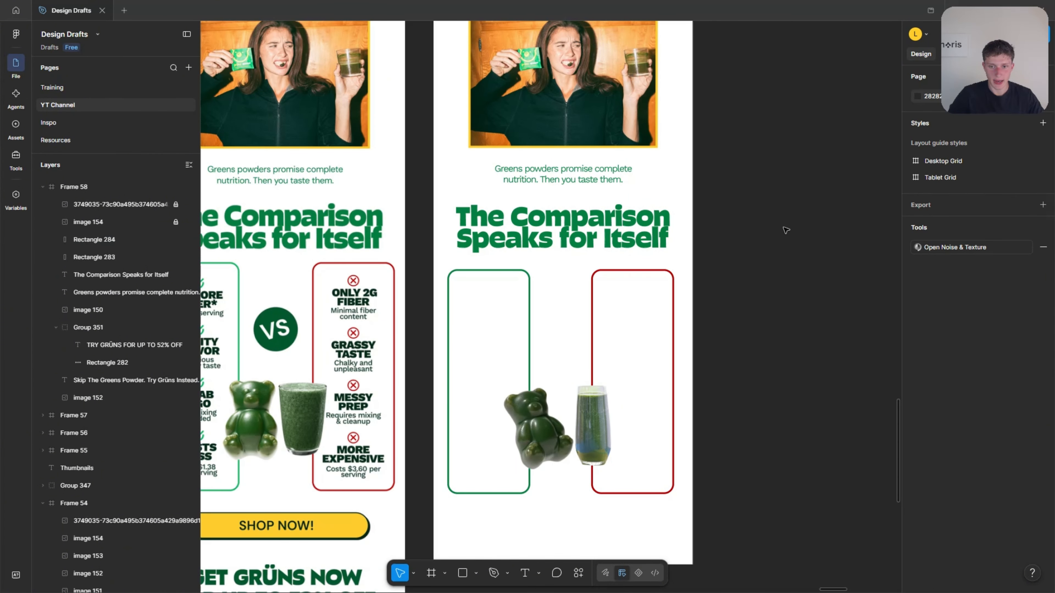
{"action": "scroll", "coordinate": [746, 258], "scroll_direction": "left", "scroll_amount": 3}
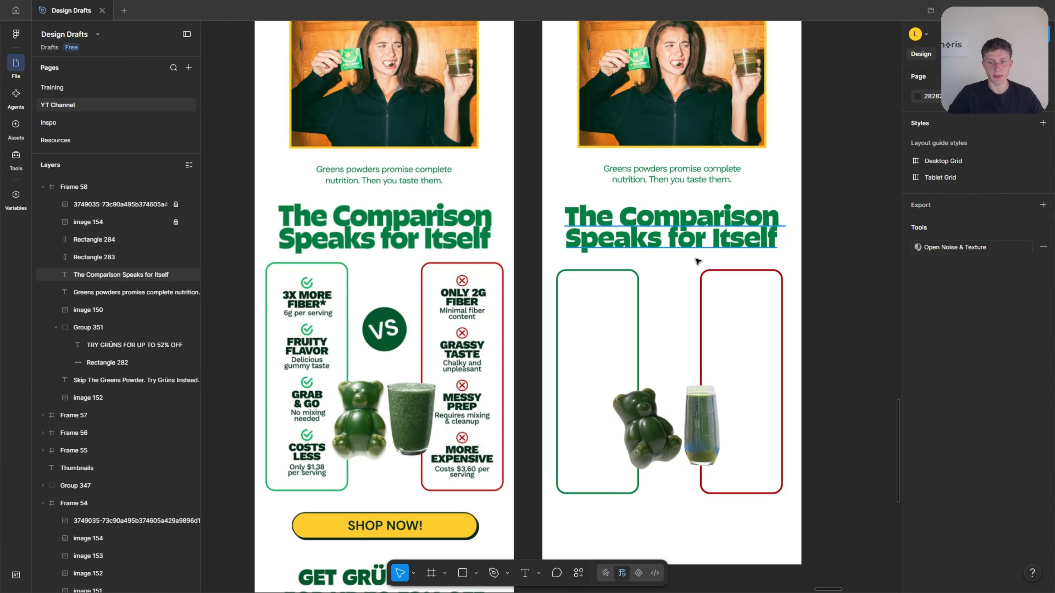
{"action": "scroll", "coordinate": [701, 283], "scroll_direction": "up", "scroll_amount": 1}
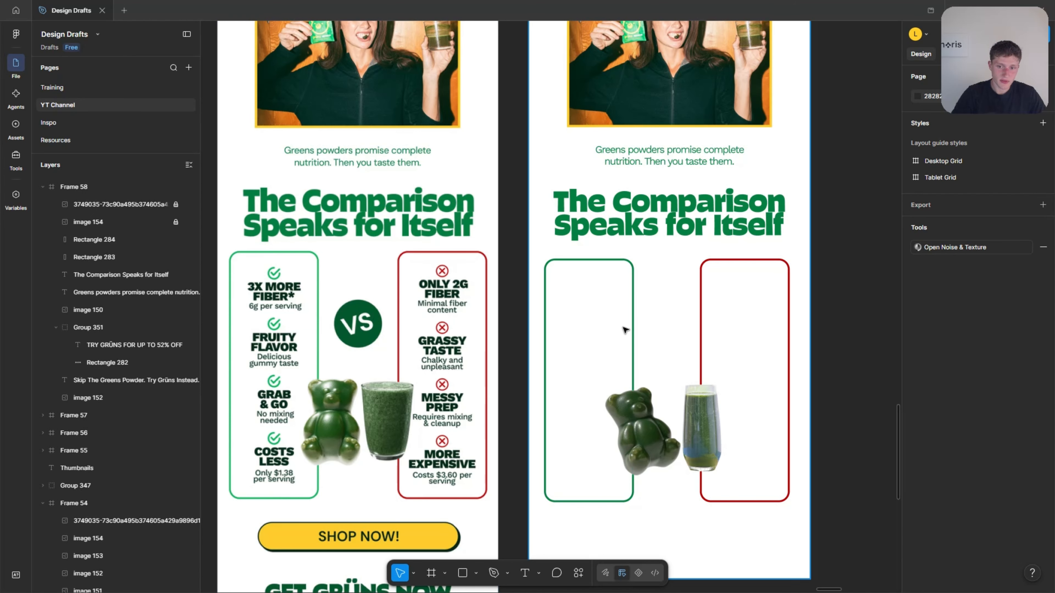
{"action": "scroll", "coordinate": [573, 338], "scroll_direction": "up", "scroll_amount": 3}
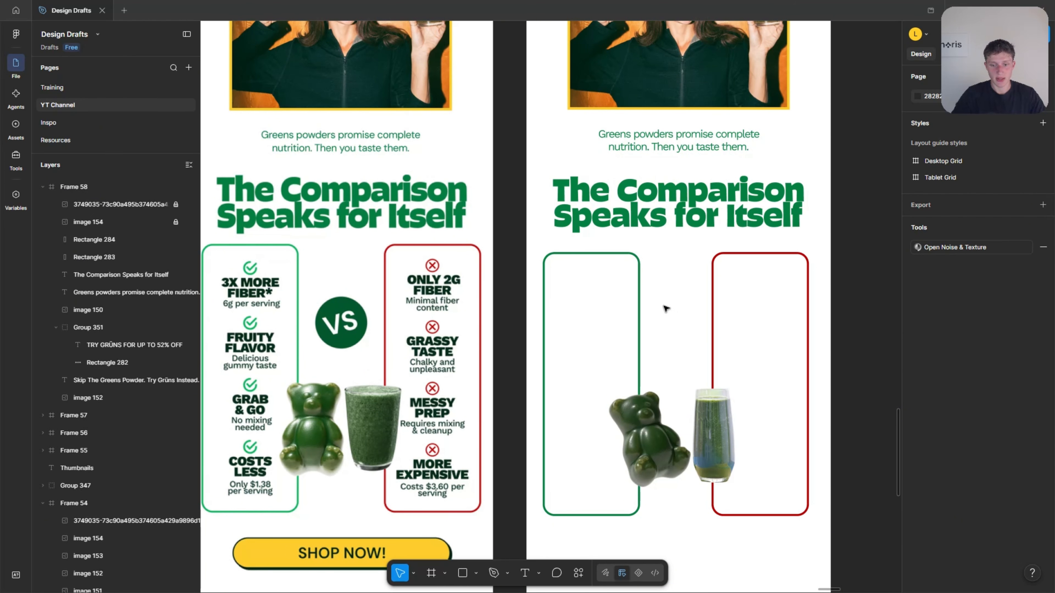
{"action": "key", "text": "o"}
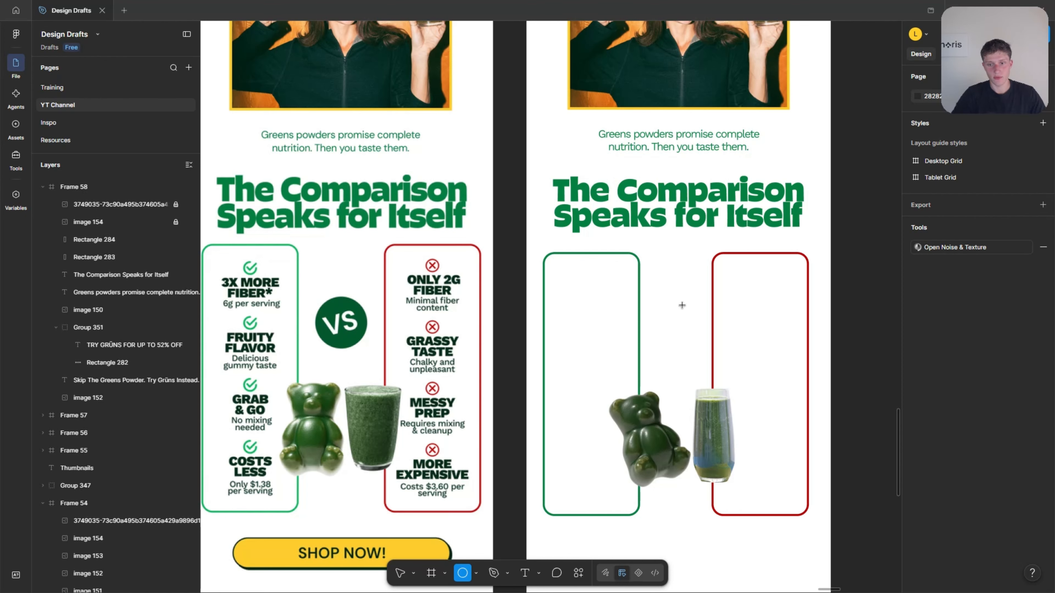
{"action": "scroll", "coordinate": [722, 314], "scroll_direction": "up", "scroll_amount": 2}
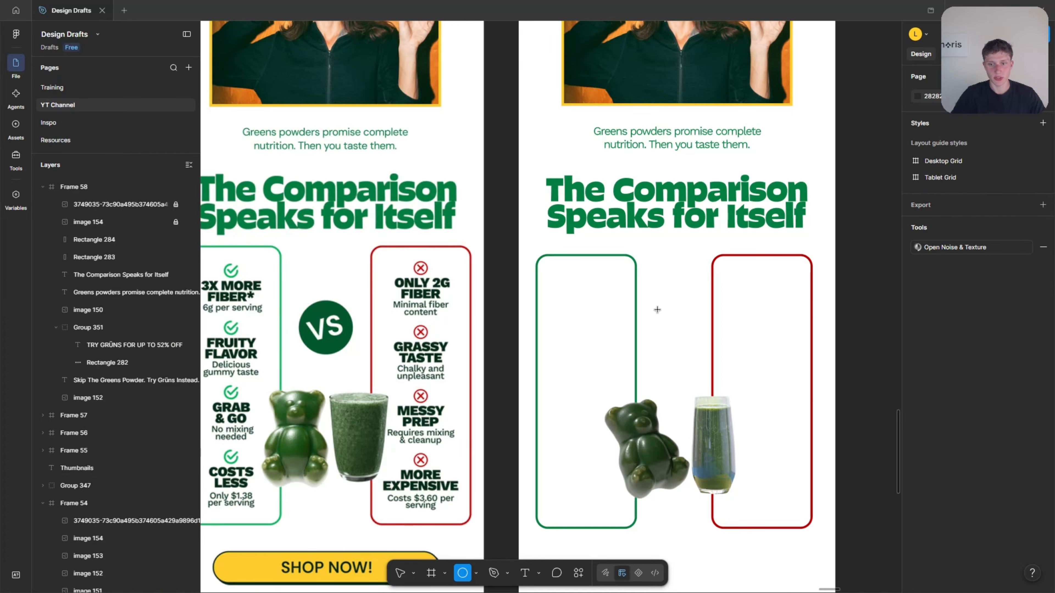
{"action": "left_click_drag", "start_coordinate": [645, 294], "coordinate": [810, 326]}
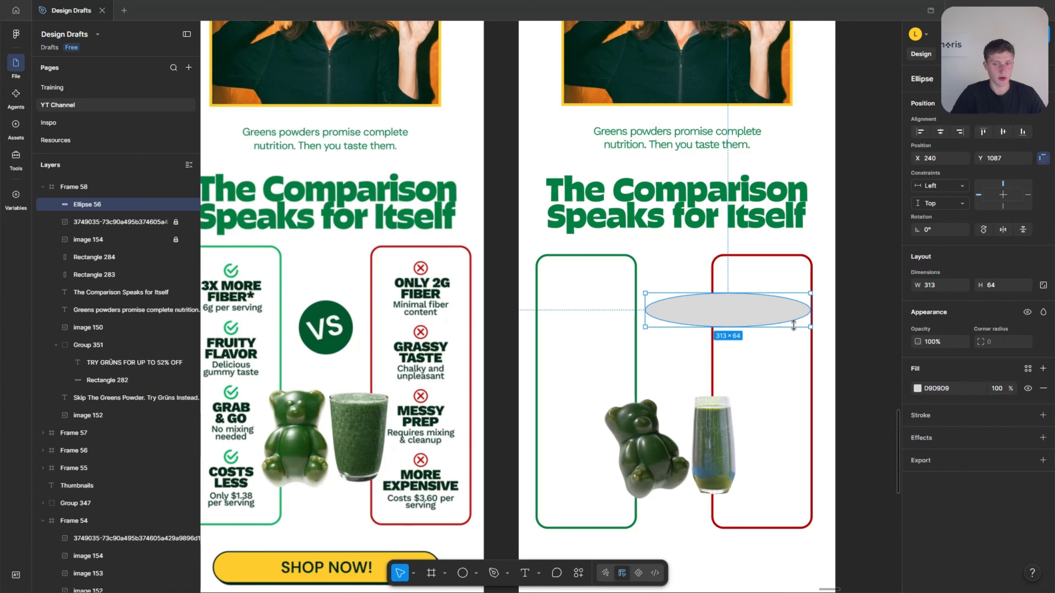
{"action": "key", "text": "Delete"}
Draw a circle for the VS badge between the two columns, above the product images, sized 99 × 99 at X 250, Y 1104.
{"action": "key", "text": "o"}
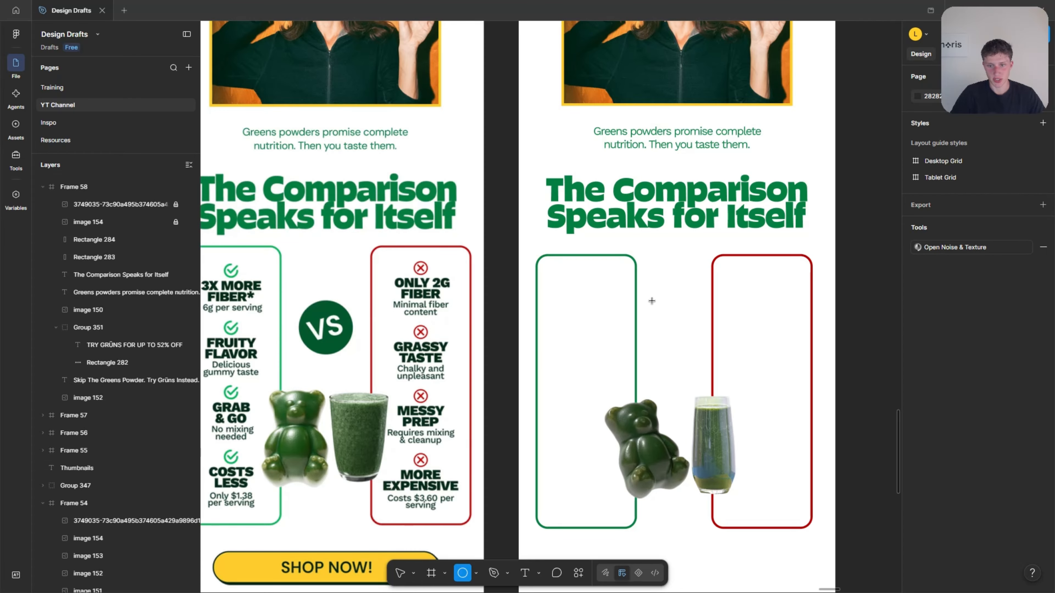
{"action": "left_click_drag", "start_coordinate": [652, 301], "coordinate": [709, 358]}
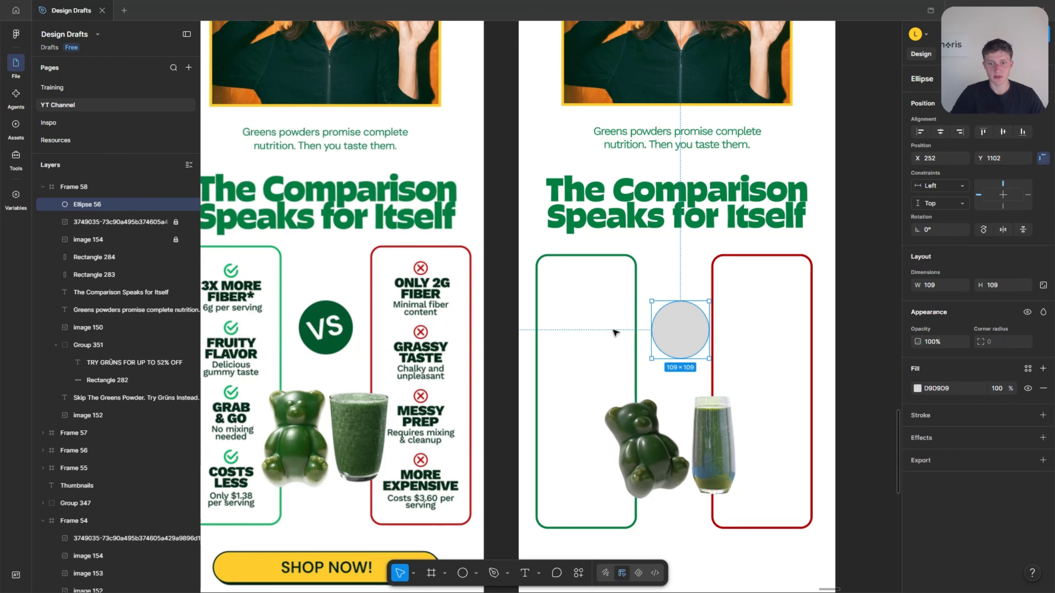
{"action": "left_click_drag", "start_coordinate": [671, 330], "coordinate": [703, 352]}
{"action": "scroll", "coordinate": [703, 352], "scroll_direction": "down", "scroll_amount": 6}
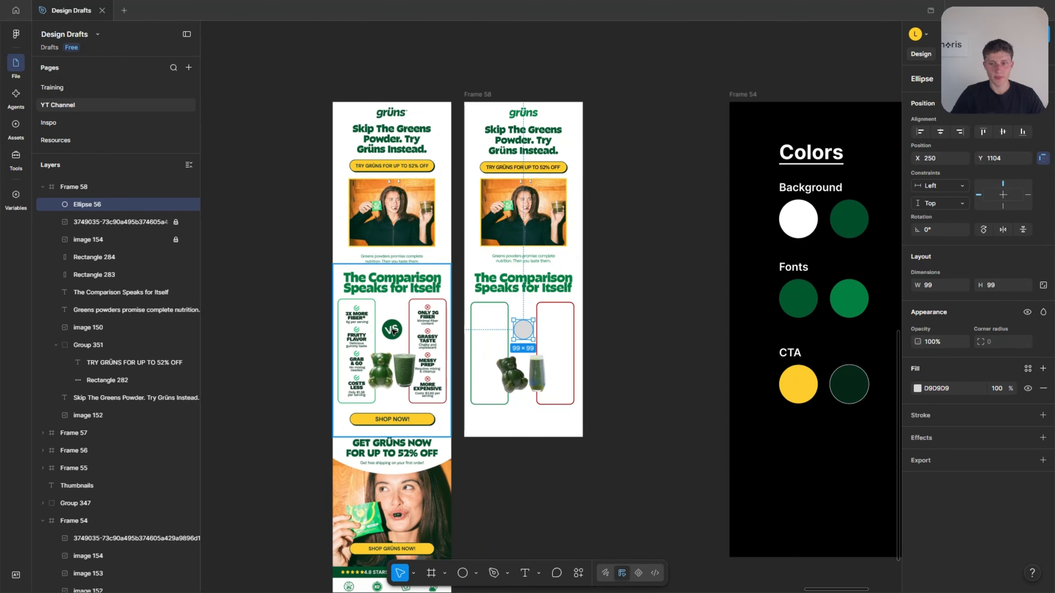
Try filling the VS badge circle with the dark CTA green 052616 sampled from the Colors palette.
{"action": "scroll", "coordinate": [673, 323], "scroll_direction": "up", "scroll_amount": 2}
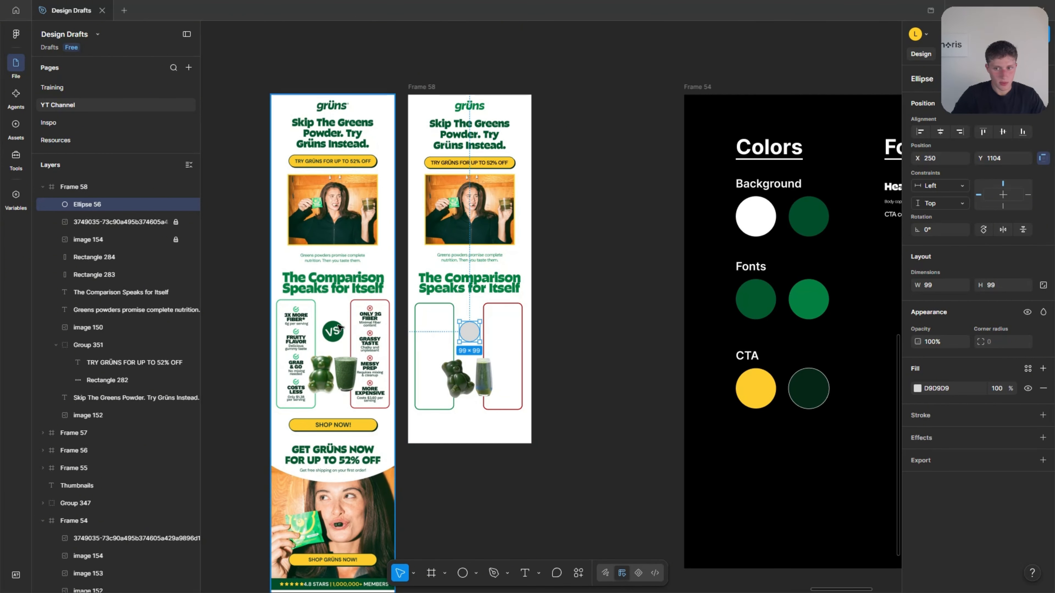
{"action": "key", "text": "i"}
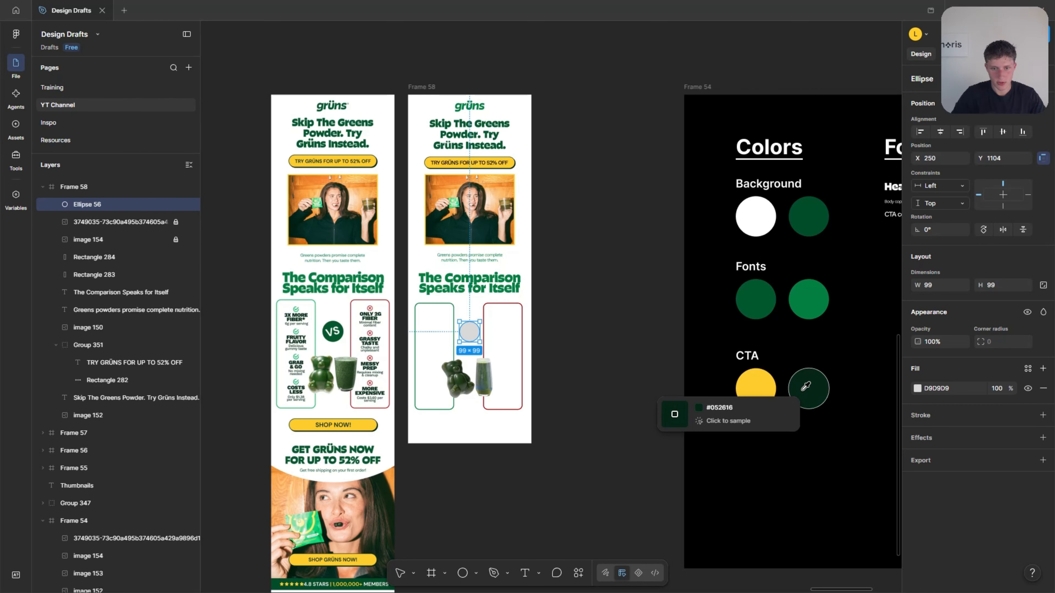
{"action": "left_click", "coordinate": [808, 389]}
{"action": "scroll", "coordinate": [374, 341], "scroll_direction": "up", "scroll_amount": 3}
{"action": "scroll", "coordinate": [374, 339], "scroll_direction": "down", "scroll_amount": 4}
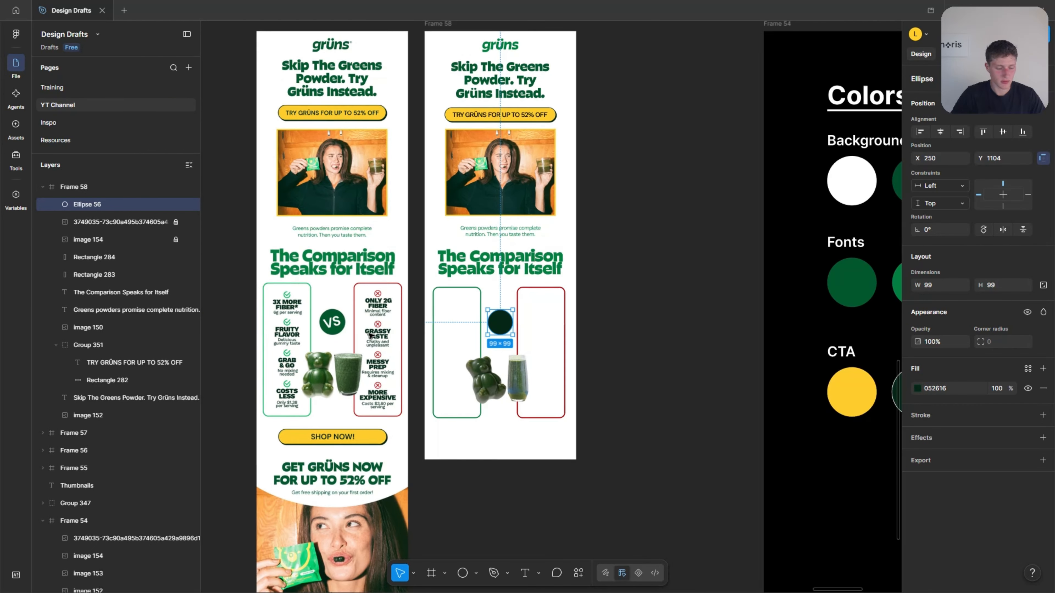
Fill the VS badge circle with the green 014D2A sampled from the palette's Background swatches.
{"action": "key", "text": "i"}
{"action": "left_click", "coordinate": [836, 207]}
{"action": "scroll", "coordinate": [409, 322], "scroll_direction": "up", "scroll_amount": 4}
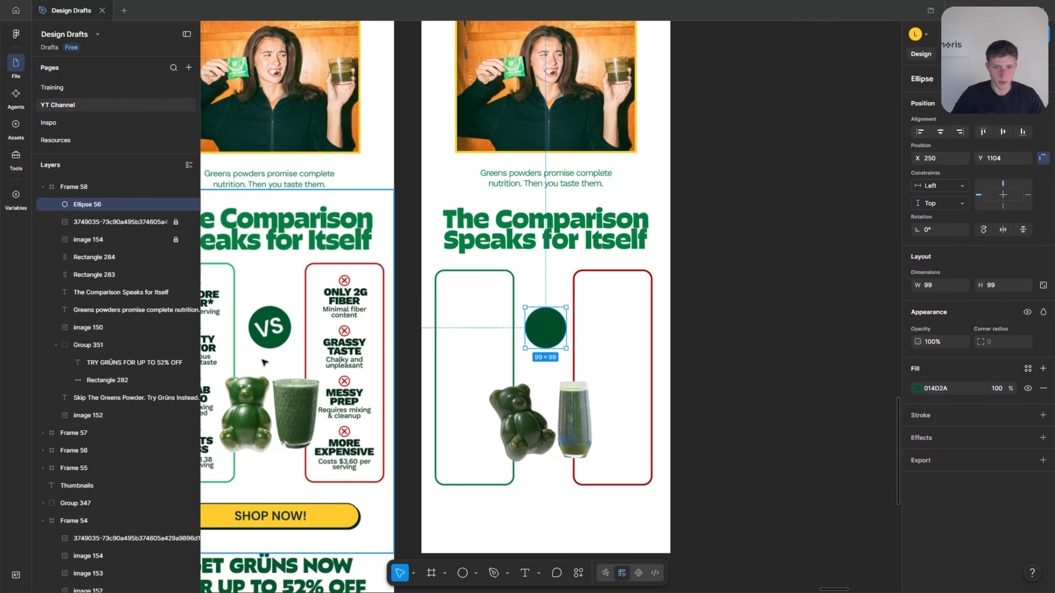
{"action": "scroll", "coordinate": [263, 361], "scroll_direction": "up", "scroll_amount": 1}
{"action": "left_click", "coordinate": [743, 291]}
Compare the reference's comparison columns and VS badge with the recreated section.
{"action": "scroll", "coordinate": [698, 335], "scroll_direction": "left", "scroll_amount": 1}
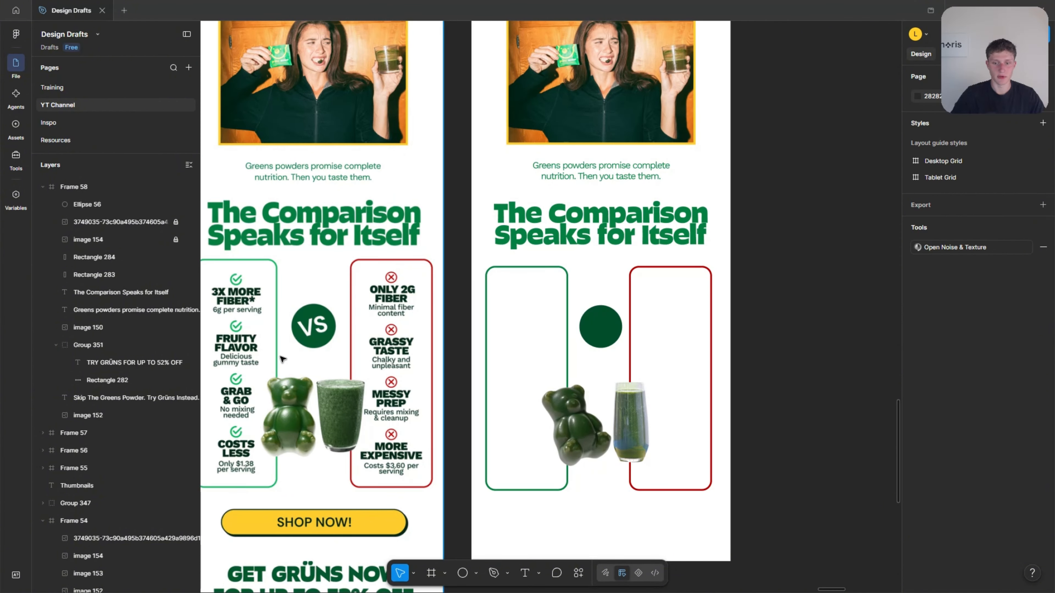
{"action": "scroll", "coordinate": [314, 330], "scroll_direction": "up", "scroll_amount": 2}
{"action": "scroll", "coordinate": [302, 345], "scroll_direction": "down", "scroll_amount": 2}
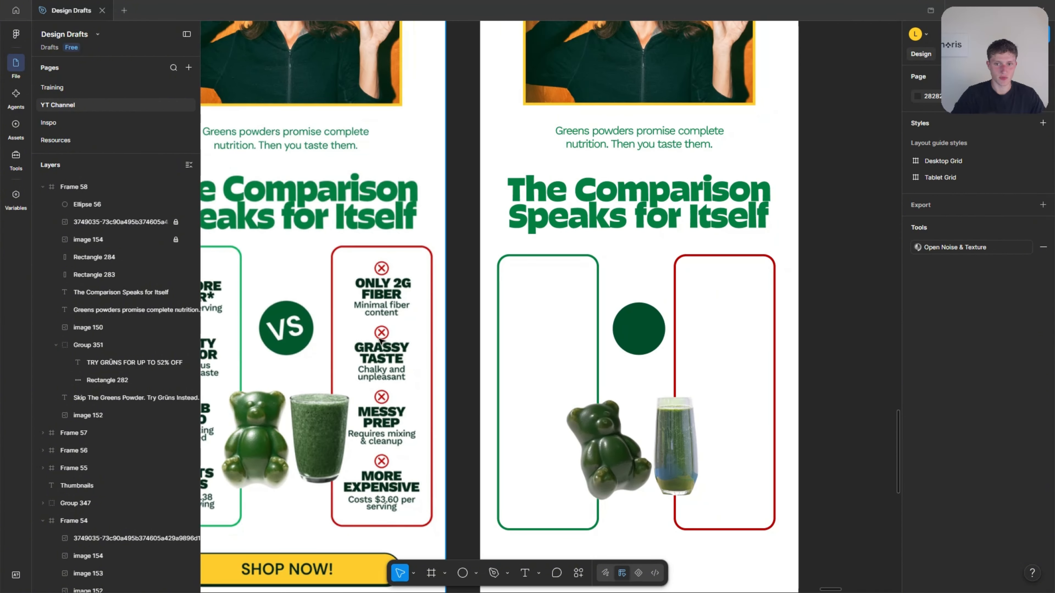
{"action": "scroll", "coordinate": [310, 365], "scroll_direction": "down", "scroll_amount": 1}
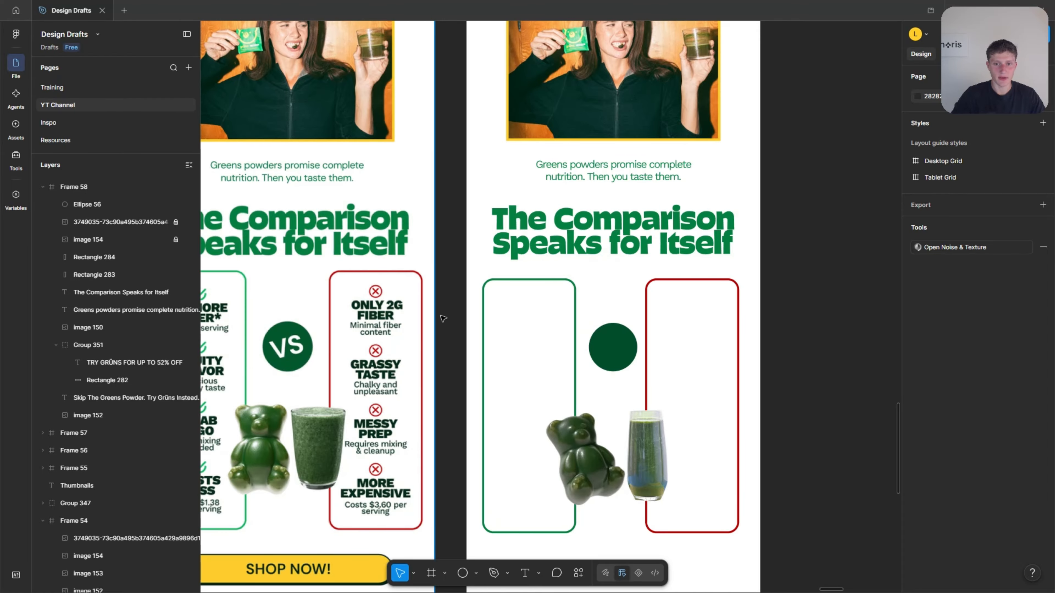
{"action": "scroll", "coordinate": [511, 316], "scroll_direction": "up", "scroll_amount": 4}
{"action": "scroll", "coordinate": [503, 323], "scroll_direction": "down", "scroll_amount": 1}
{"action": "scroll", "coordinate": [503, 323], "scroll_direction": "down", "scroll_amount": 1}
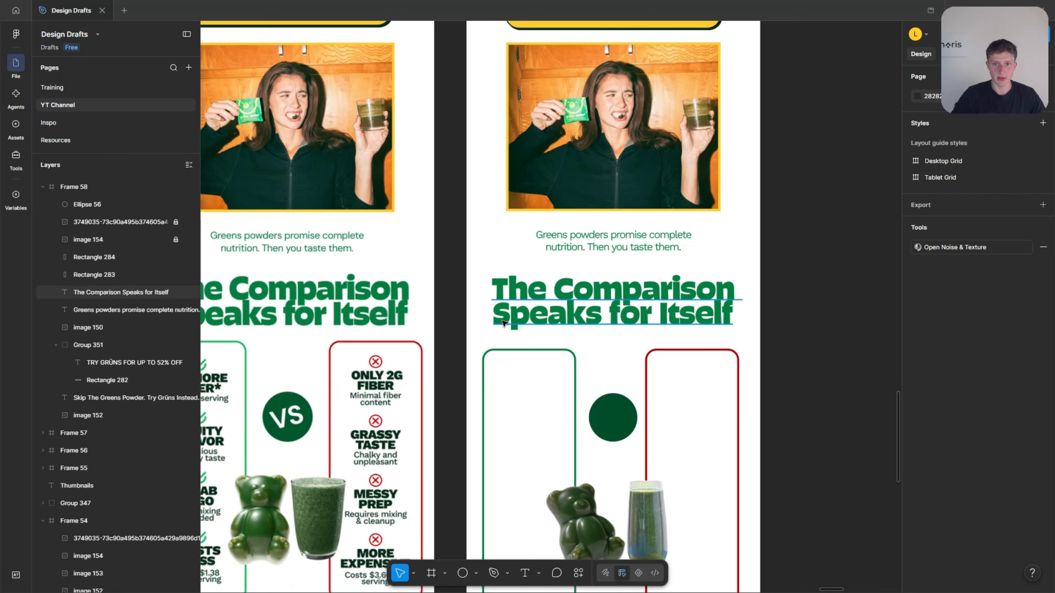
Add a white "VS" text in the CTA label's Work Sans Medium style and place it in the middle of the badge circle.
{"action": "scroll", "coordinate": [505, 318], "scroll_direction": "up", "scroll_amount": 1}
{"action": "left_click", "coordinate": [584, 61], "text": "ctrl"}
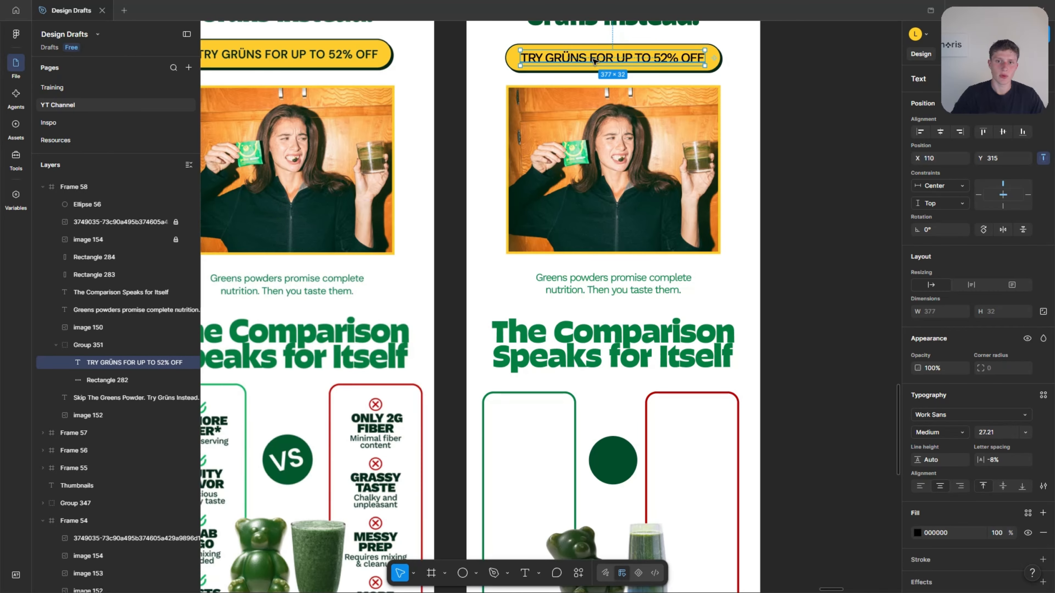
{"action": "scroll", "coordinate": [579, 200], "scroll_direction": "down", "scroll_amount": 3}
{"action": "left_click", "coordinate": [459, 277]}
{"action": "scroll", "coordinate": [441, 286], "scroll_direction": "down", "scroll_amount": 3}
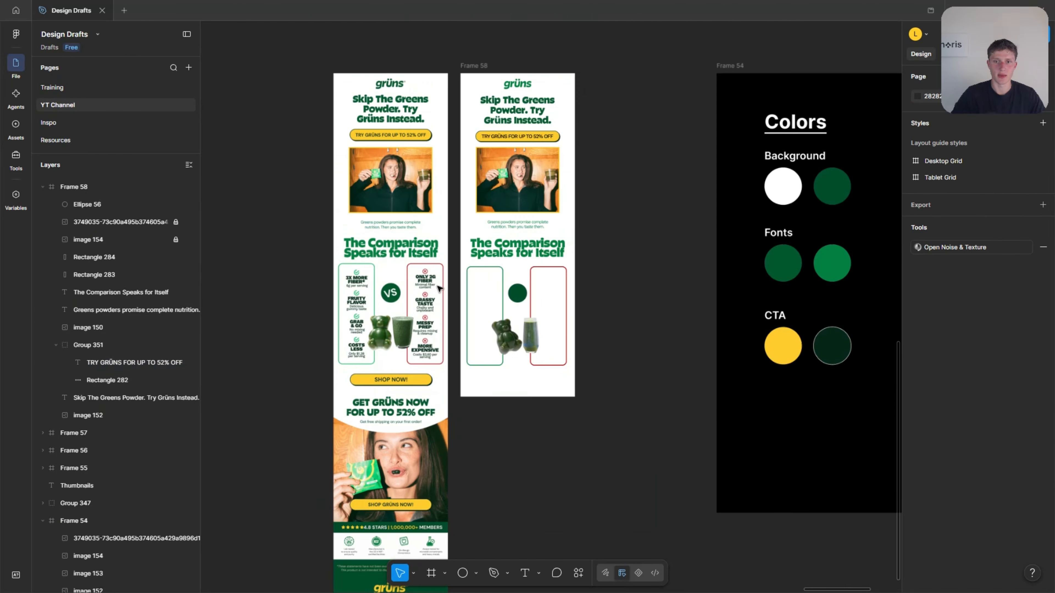
{"action": "scroll", "coordinate": [680, 248], "scroll_direction": "right", "scroll_amount": 6}
{"action": "scroll", "coordinate": [679, 247], "scroll_direction": "up", "scroll_amount": 2}
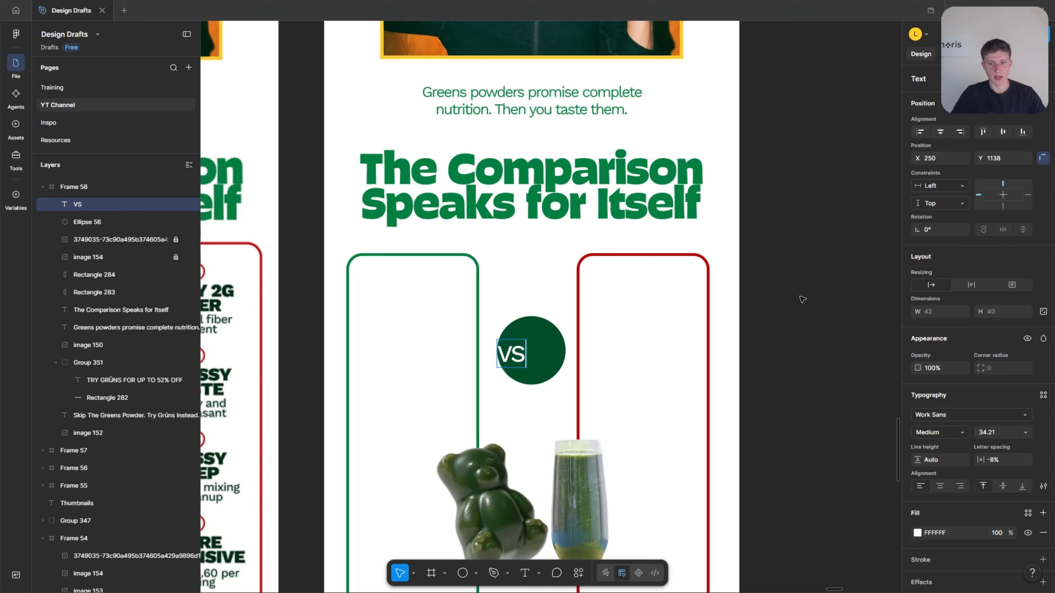
{"action": "key", "text": "Escape"}
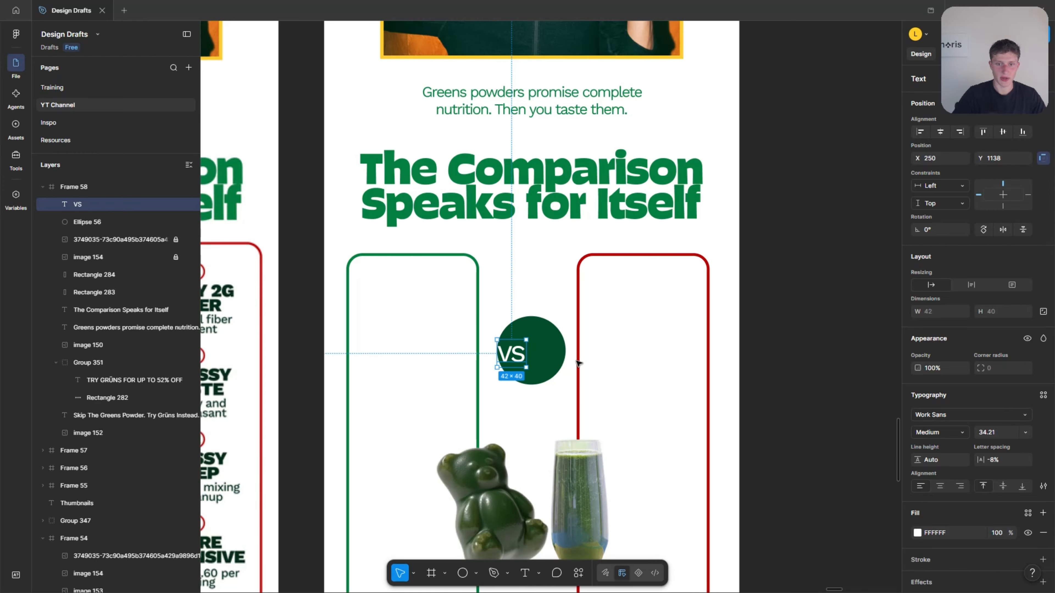
{"action": "left_click_drag", "start_coordinate": [514, 356], "coordinate": [534, 354]}
{"action": "scroll", "coordinate": [534, 354], "scroll_direction": "down", "scroll_amount": 2}
{"action": "scroll", "coordinate": [534, 354], "scroll_direction": "left", "scroll_amount": 4}
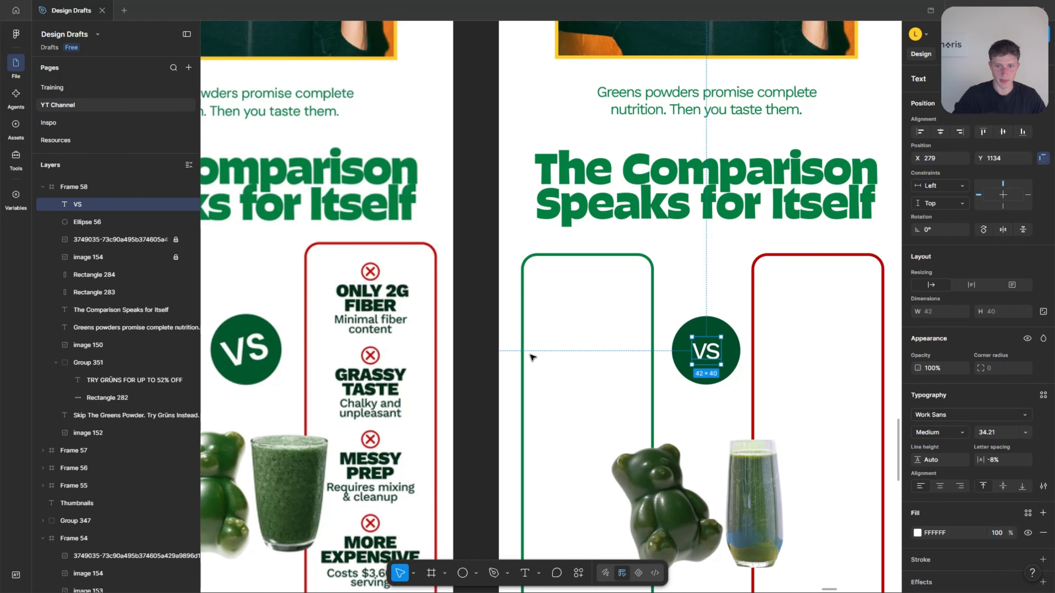
Enlarge the VS text to size 55.21 and recentre it on the badge circle at X 266, Y 1121.
{"action": "key", "text": "Up"}
{"action": "key", "text": "Up"}
{"action": "key", "text": "Up"}
{"action": "key", "text": "Up"}
{"action": "key", "text": "Up"}
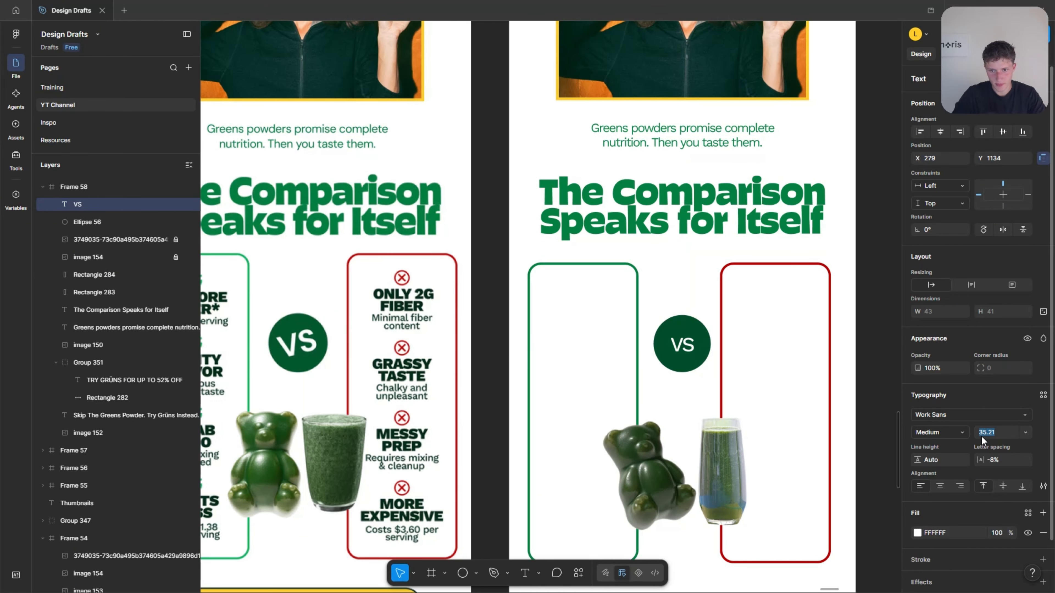
{"action": "key", "text": "shift+Up"}
{"action": "key", "text": "shift+Up"}
{"action": "left_click_drag", "start_coordinate": [690, 352], "coordinate": [682, 343]}
{"action": "left_click", "coordinate": [988, 433]}
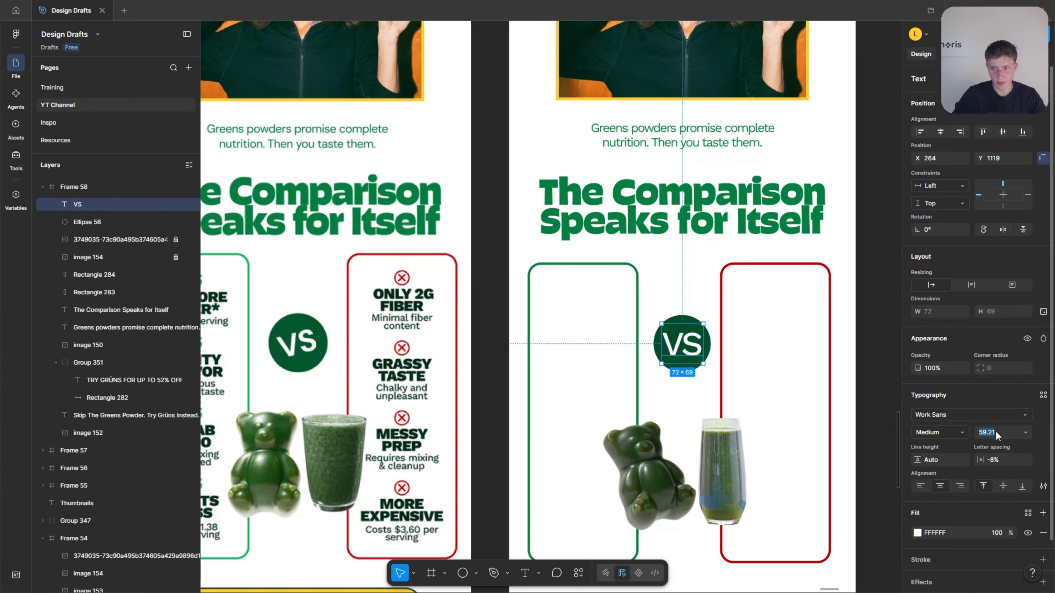
{"action": "key", "text": "Down"}
{"action": "key", "text": "Down"}
{"action": "key", "text": "Down"}
{"action": "key", "text": "Down"}
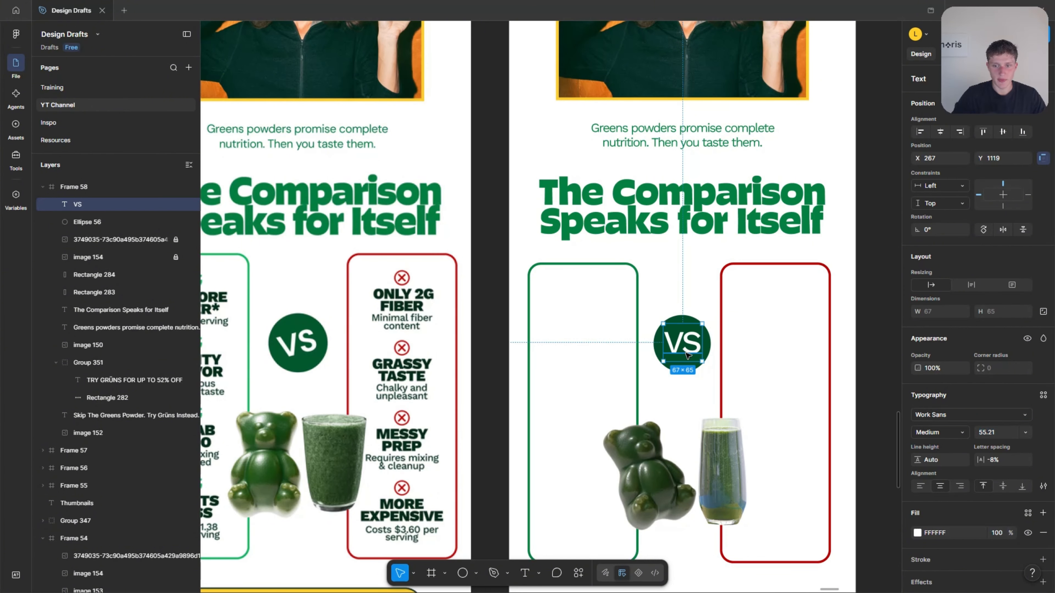
{"action": "left_click_drag", "start_coordinate": [687, 355], "coordinate": [685, 351]}
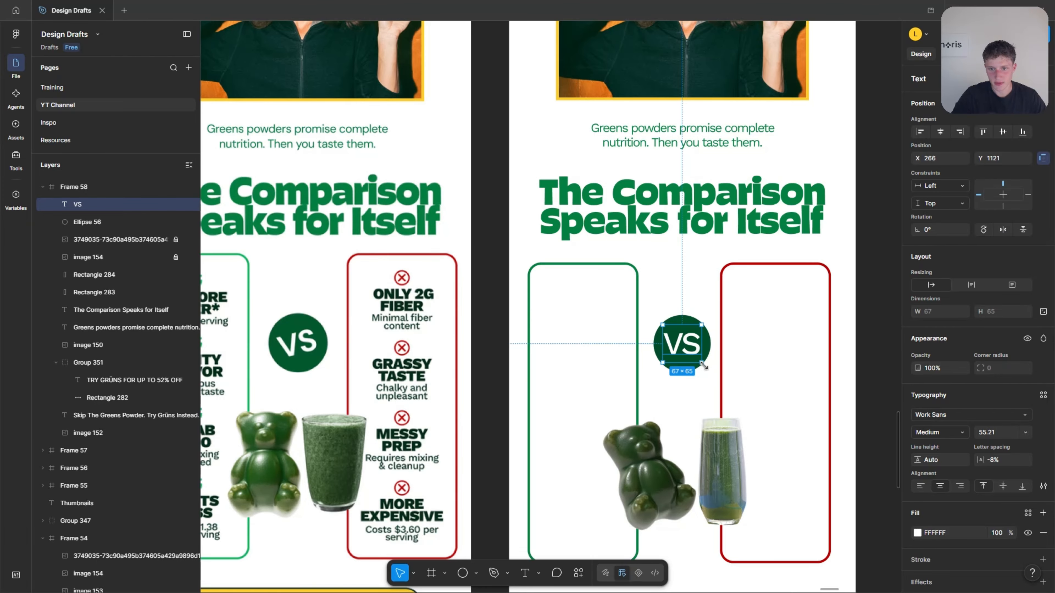
Rotate the VS text to 10.71° and position it in the badge circle at X 261, Y 1116.
{"action": "mouse_move", "coordinate": [705, 366]}
{"action": "left_mouse_down"}
{"action": "mouse_move", "coordinate": [706, 338]}
{"action": "mouse_move", "coordinate": [678, 315]}
{"action": "mouse_move", "coordinate": [702, 318]}
{"action": "mouse_move", "coordinate": [713, 363]}
{"action": "left_mouse_up"}
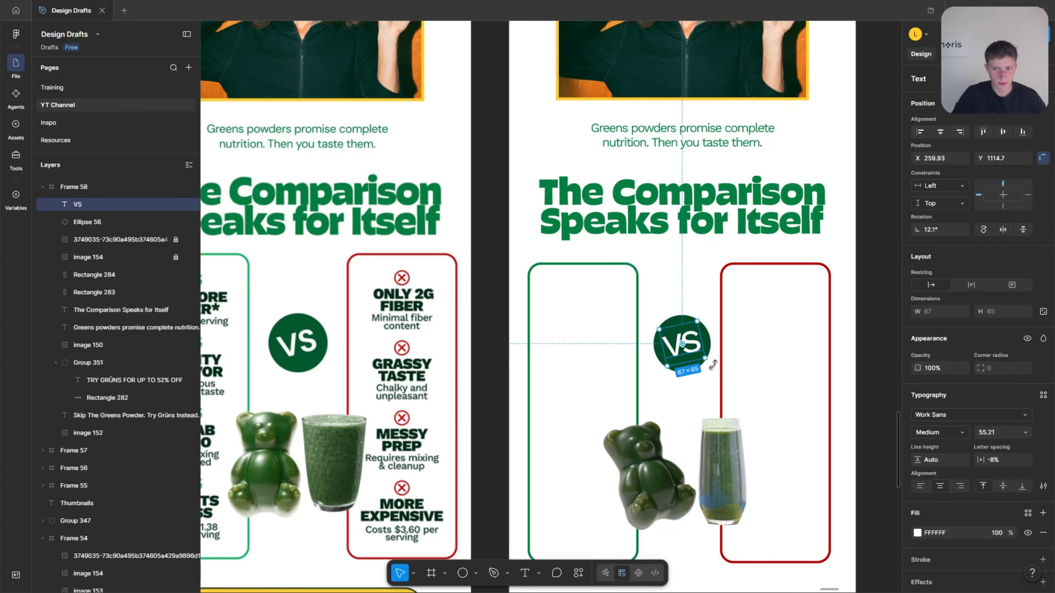
{"action": "left_click", "coordinate": [716, 372]}
{"action": "left_click", "coordinate": [688, 350]}
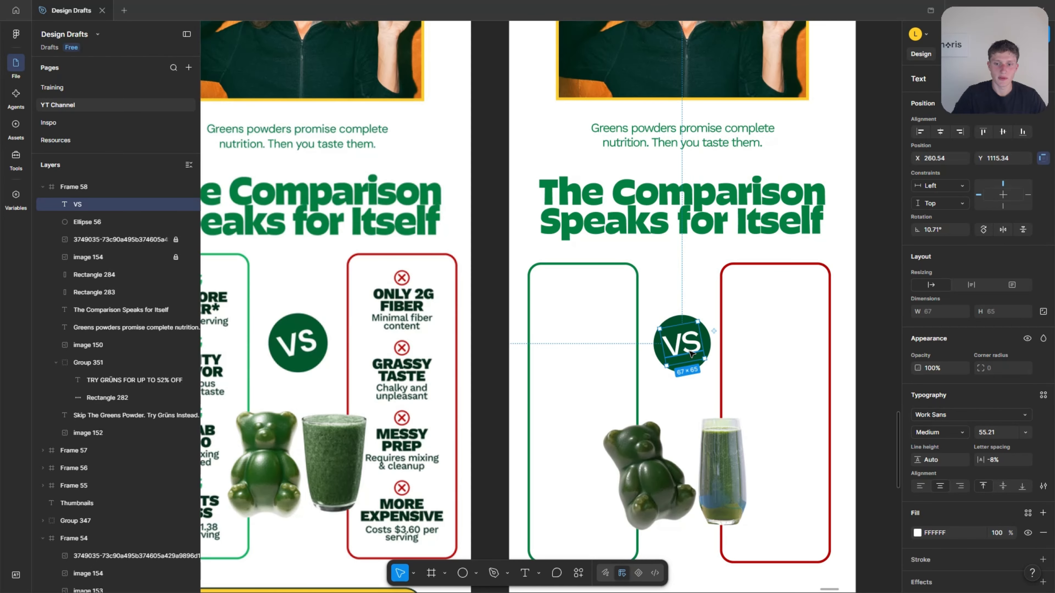
{"action": "scroll", "coordinate": [670, 343], "scroll_direction": "up", "scroll_amount": 4}
{"action": "left_click_drag", "start_coordinate": [696, 345], "coordinate": [695, 349]}
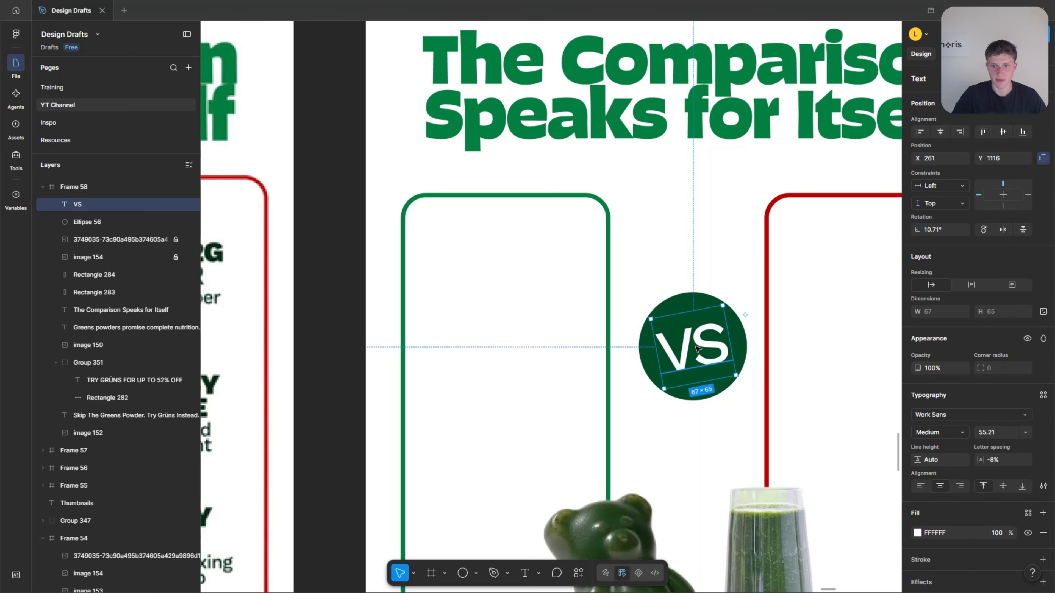
{"action": "scroll", "coordinate": [704, 351], "scroll_direction": "down", "scroll_amount": 3}
{"action": "left_click", "coordinate": [711, 289]}
Group the VS text with its green badge circle.
{"action": "scroll", "coordinate": [709, 299], "scroll_direction": "down", "scroll_amount": 3}
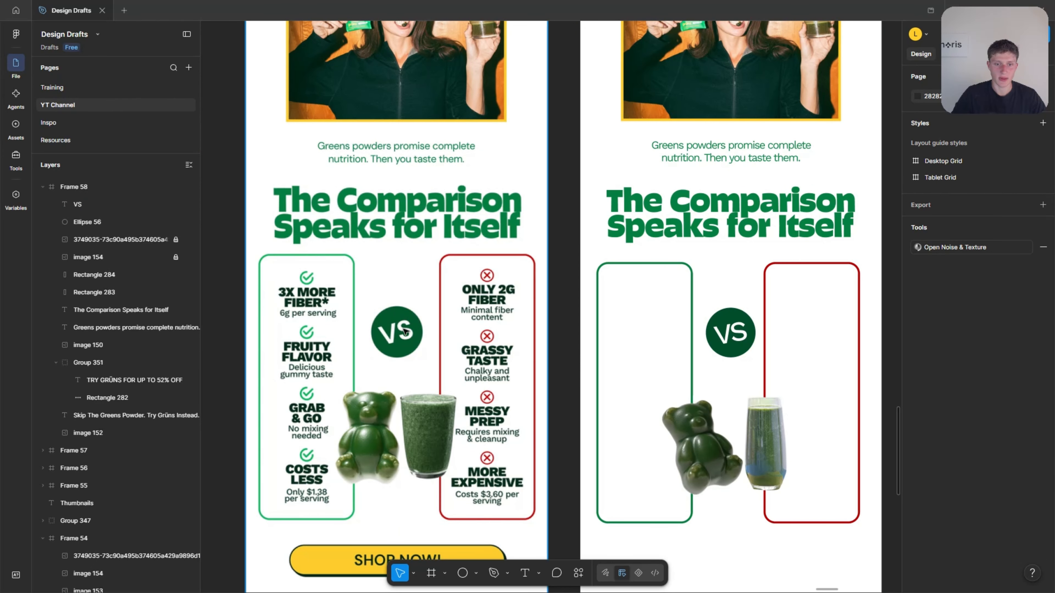
{"action": "scroll", "coordinate": [725, 334], "scroll_direction": "up", "scroll_amount": 5}
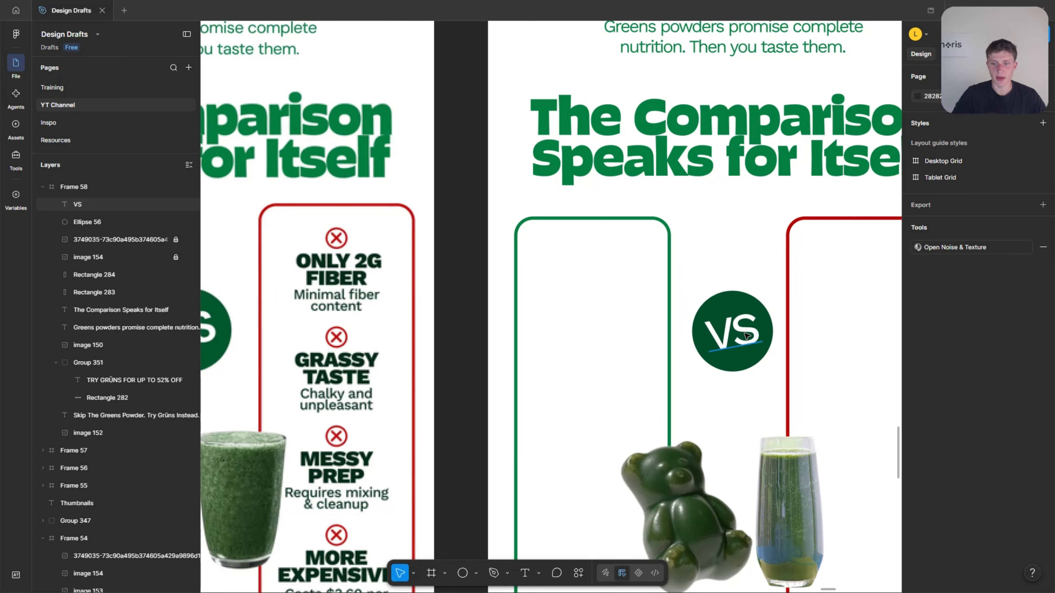
{"action": "left_click", "coordinate": [746, 336]}
{"action": "left_click", "coordinate": [733, 301], "text": "shift"}
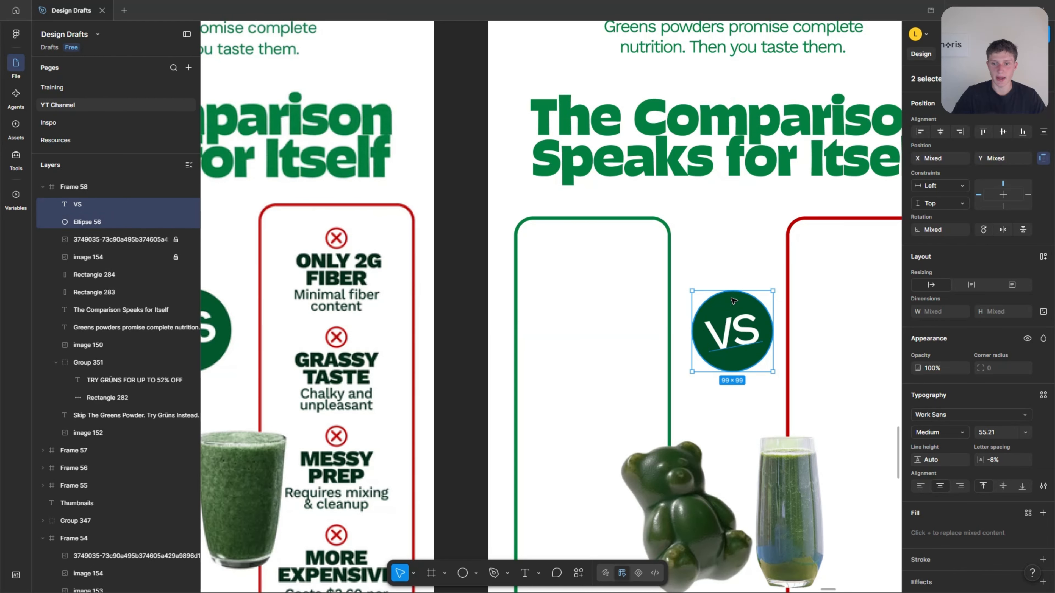
{"action": "right_click", "coordinate": [743, 334]}
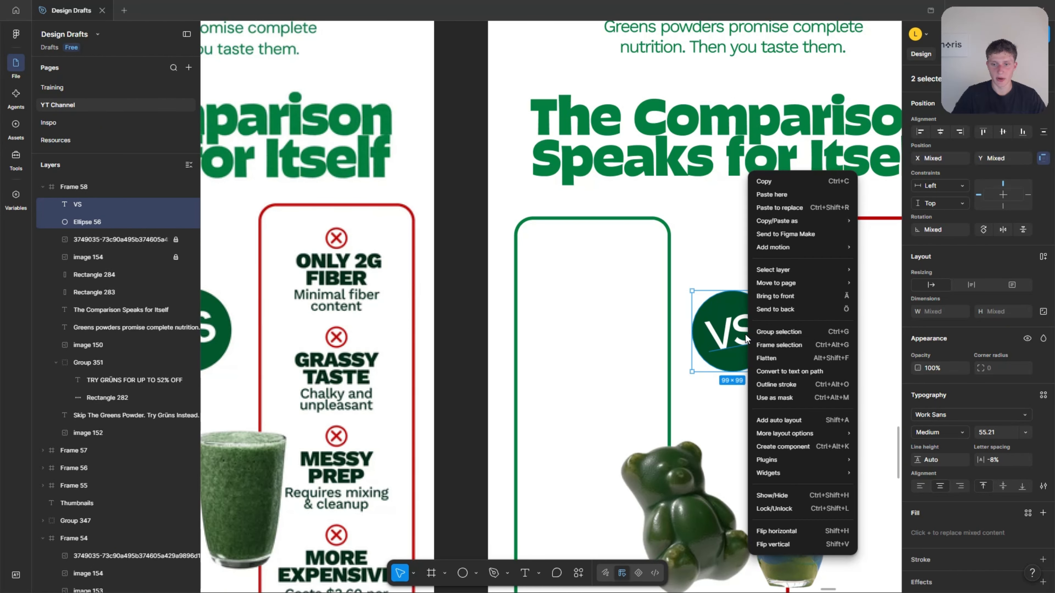
{"action": "left_click", "coordinate": [779, 334]}
{"action": "key", "text": "Escape"}
{"action": "scroll", "coordinate": [747, 316], "scroll_direction": "down", "scroll_amount": 5}
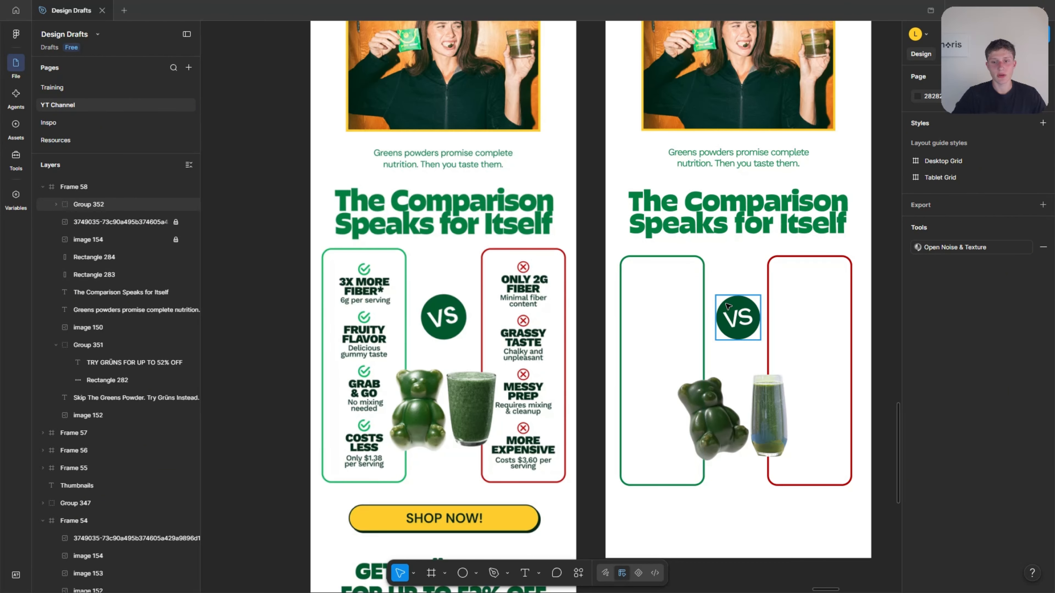
Duplicate the comparison heading over the columns and change the copy's text to "3X MORE FIBER*".
{"action": "scroll", "coordinate": [740, 317], "scroll_direction": "up", "scroll_amount": 1}
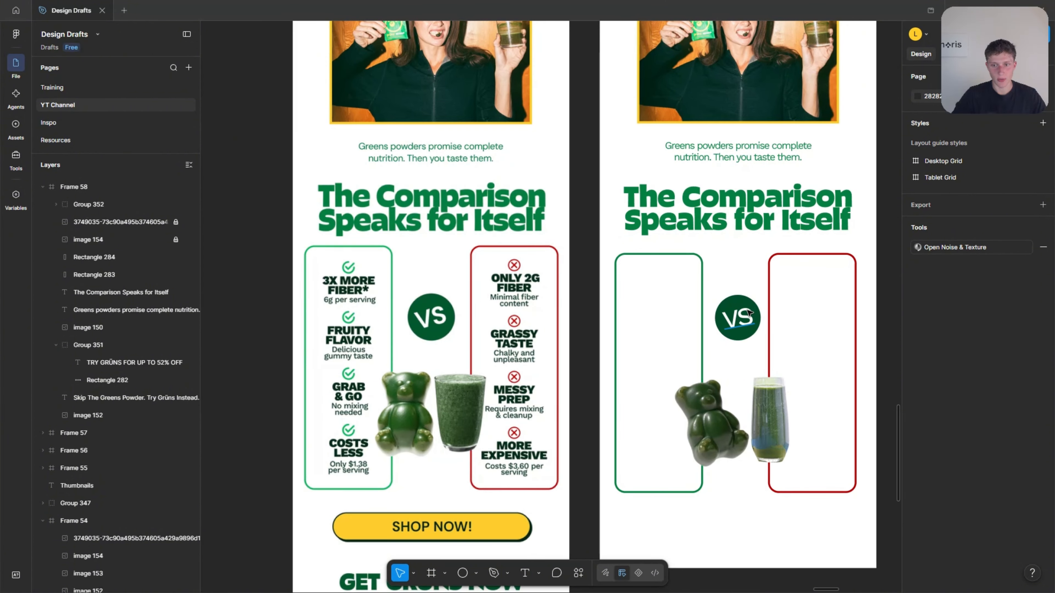
{"action": "left_click_drag", "start_coordinate": [702, 309], "coordinate": [653, 328]}
{"action": "scroll", "coordinate": [527, 321], "scroll_direction": "up", "scroll_amount": 5}
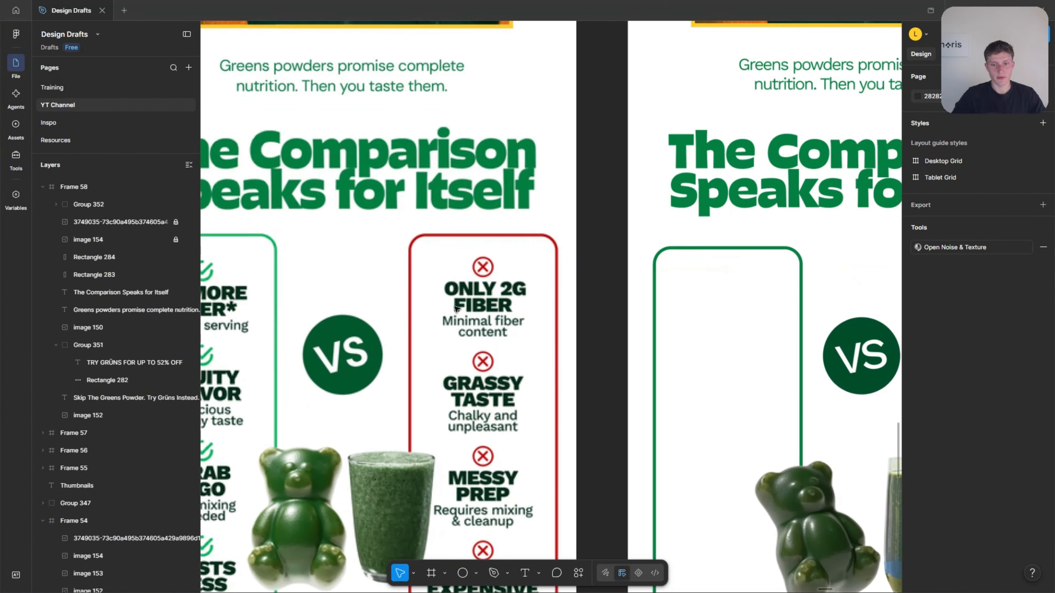
{"action": "scroll", "coordinate": [469, 308], "scroll_direction": "down", "scroll_amount": 4}
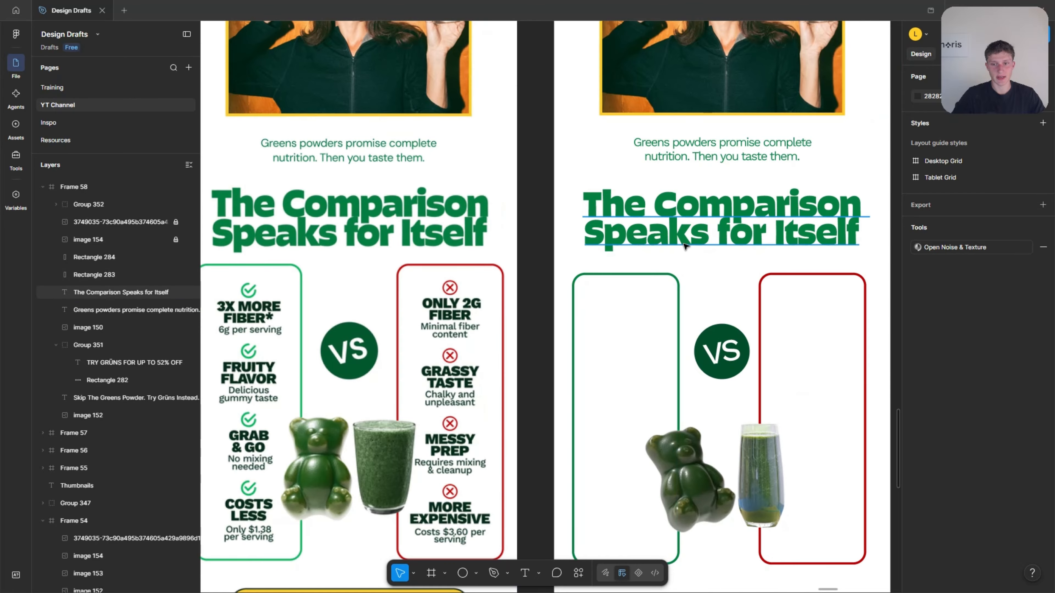
{"action": "left_click", "coordinate": [684, 245]}
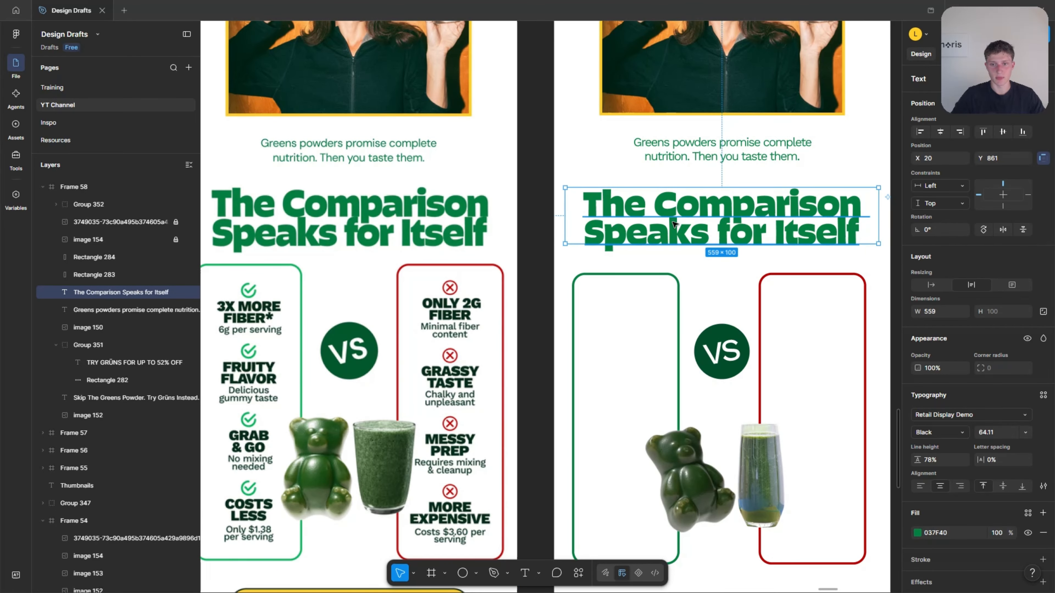
{"action": "left_click_drag", "start_coordinate": [675, 214], "coordinate": [634, 358], "text": "alt"}
{"action": "double_click", "coordinate": [615, 348]}
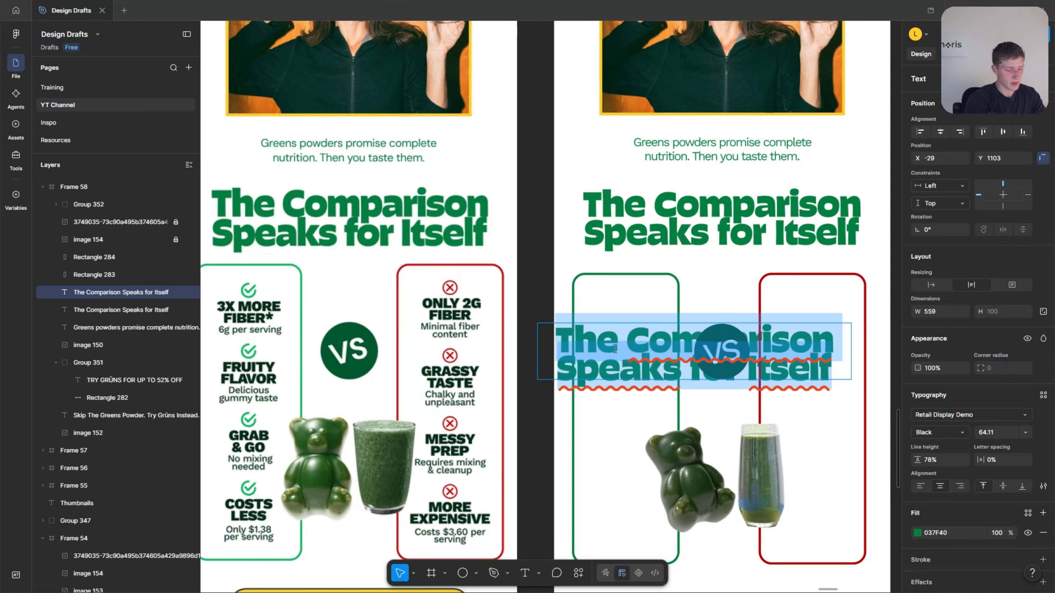
{"action": "type", "text": "3"}
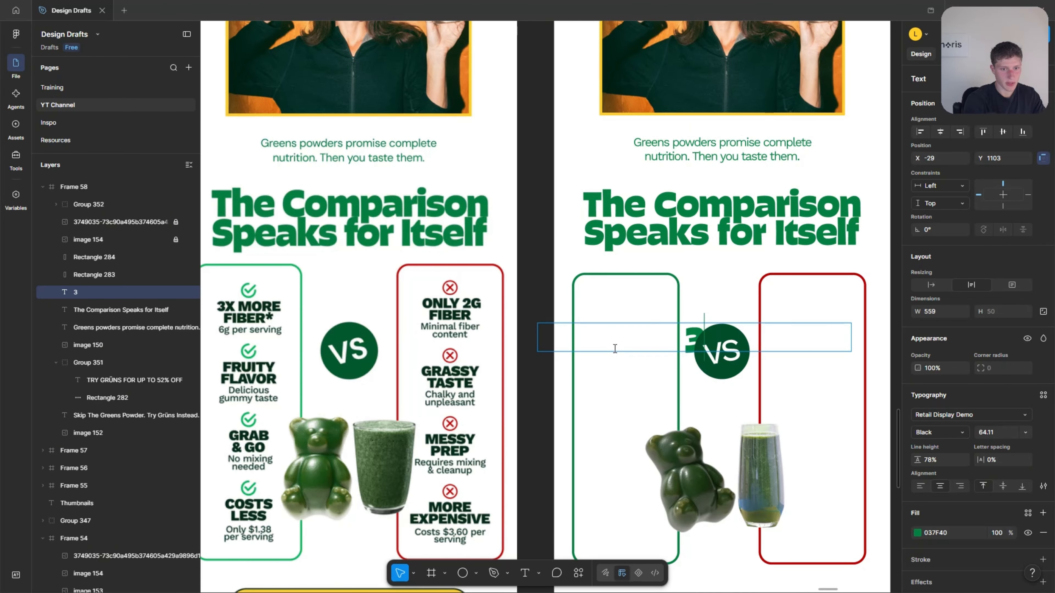
{"action": "type", "text": "X MO"}
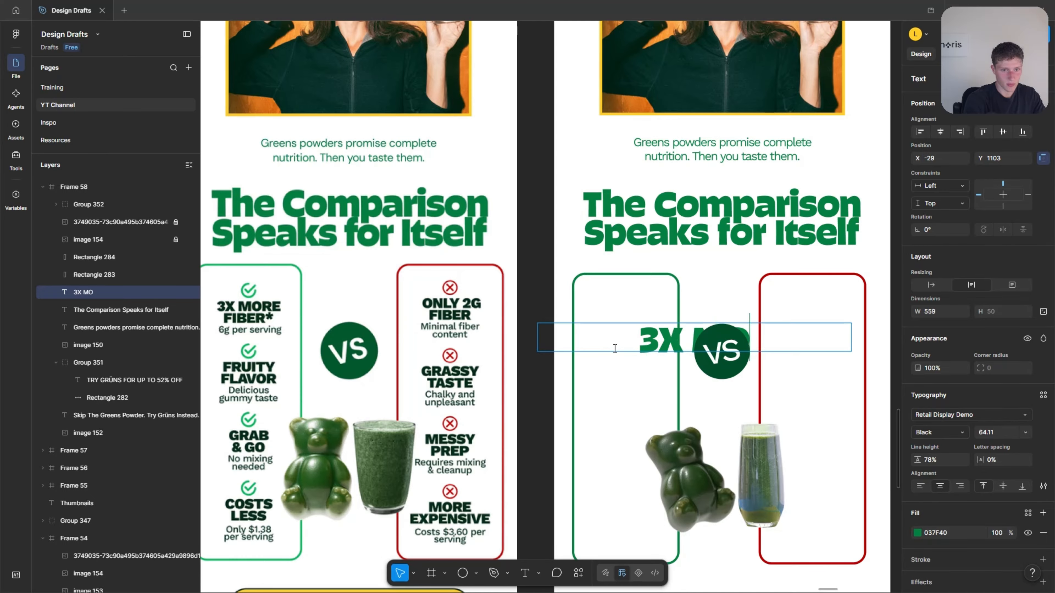
{"action": "type", "text": "RE FIBER"}
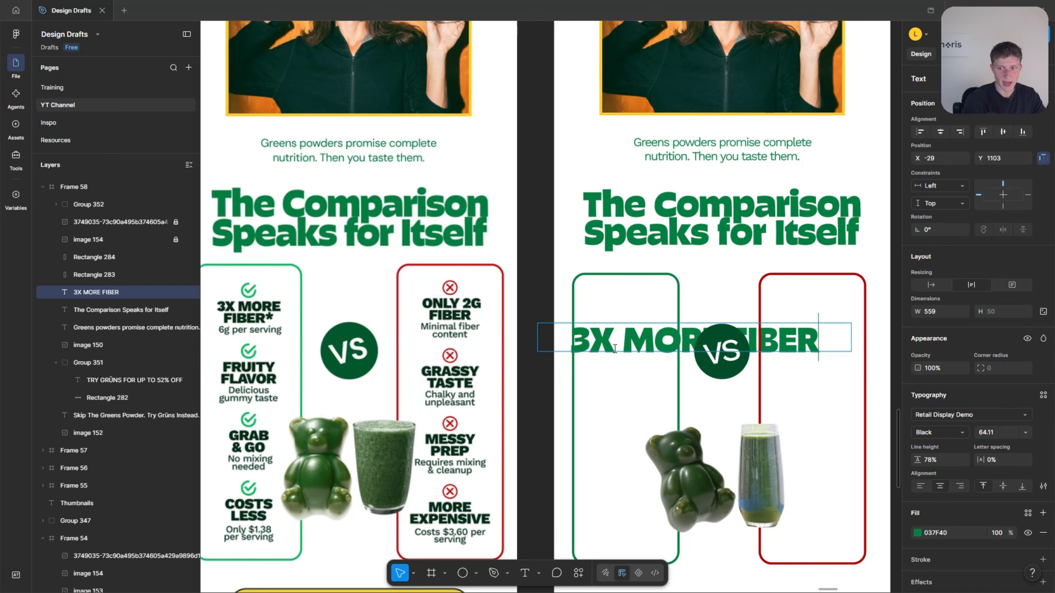
{"action": "type", "text": "*"}
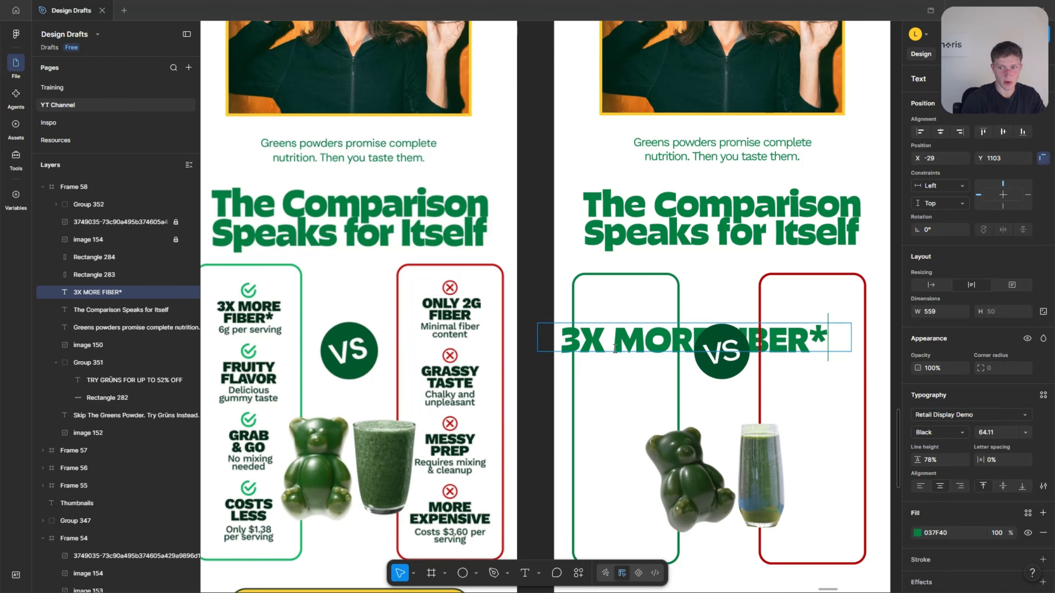
Set the "3X MORE FIBER*" text size to 30, with its box narrowed to 327 wide and placed at X -21, Y 1066.
{"action": "left_click", "coordinate": [1003, 435]}
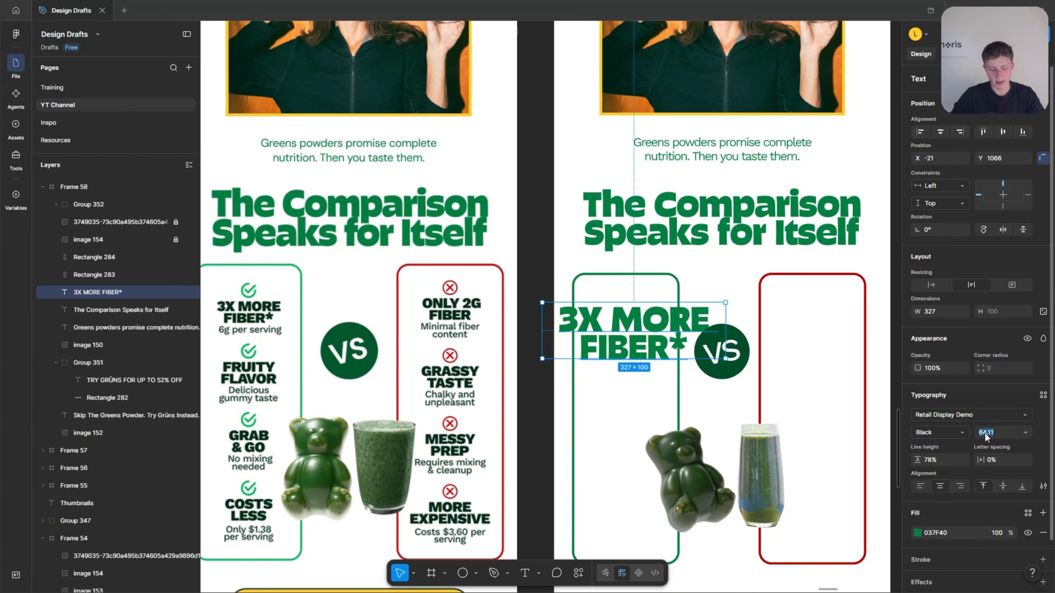
{"action": "key", "text": "Down"}
{"action": "key", "text": "Down"}
{"action": "key", "text": "Down"}
{"action": "key", "text": "Down"}
{"action": "key", "text": "Down"}
{"action": "key", "text": "Down"}
{"action": "key", "text": "Down"}
{"action": "key", "text": "Down"}
{"action": "key", "text": "Down"}
{"action": "key", "text": "Down"}
{"action": "key", "text": "Down"}
{"action": "key", "text": "Down"}
{"action": "key", "text": "Down"}
{"action": "key", "text": "Down"}
{"action": "key", "text": "Down"}
{"action": "key", "text": "Down"}
{"action": "key", "text": "Down"}
{"action": "key", "text": "Down"}
{"action": "key", "text": "Down"}
{"action": "key", "text": "Down"}
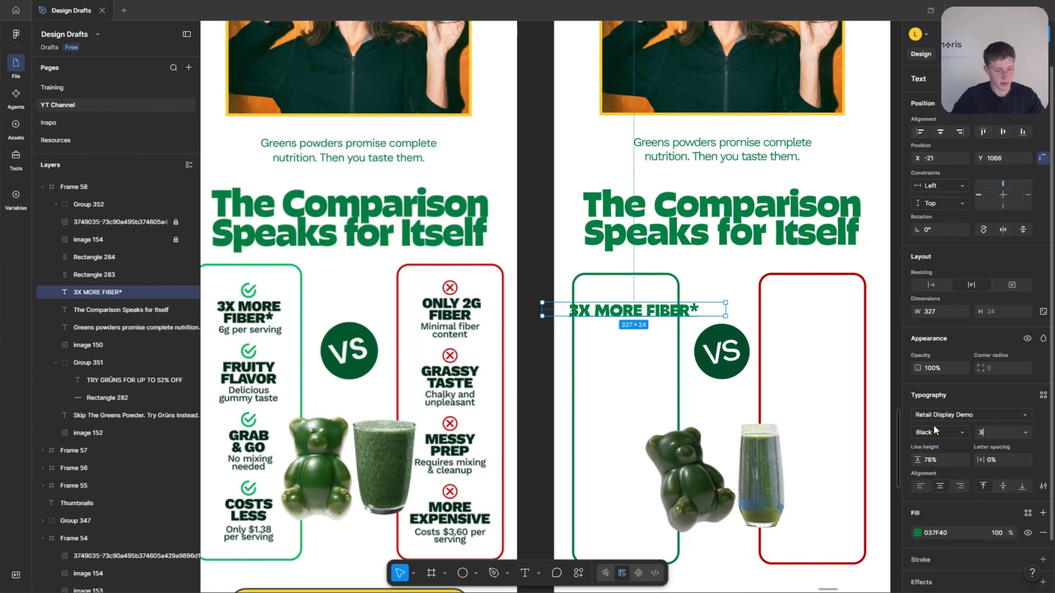
{"action": "type", "text": "30"}
{"action": "key", "text": "Return"}
{"action": "scroll", "coordinate": [297, 310], "scroll_direction": "up", "scroll_amount": 1}
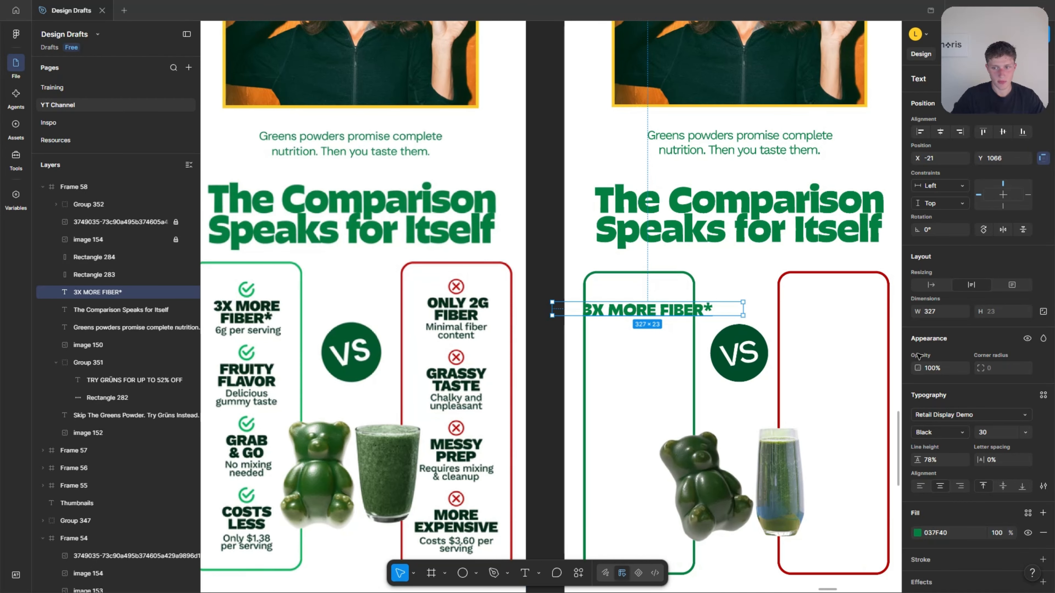
Set the "3X MORE FIBER*" text size to 31 and narrow its box to 169 wide at X 43, Y 1067, wrapping it onto two lines.
{"action": "left_click", "coordinate": [991, 430]}
{"action": "key", "text": "Up"}
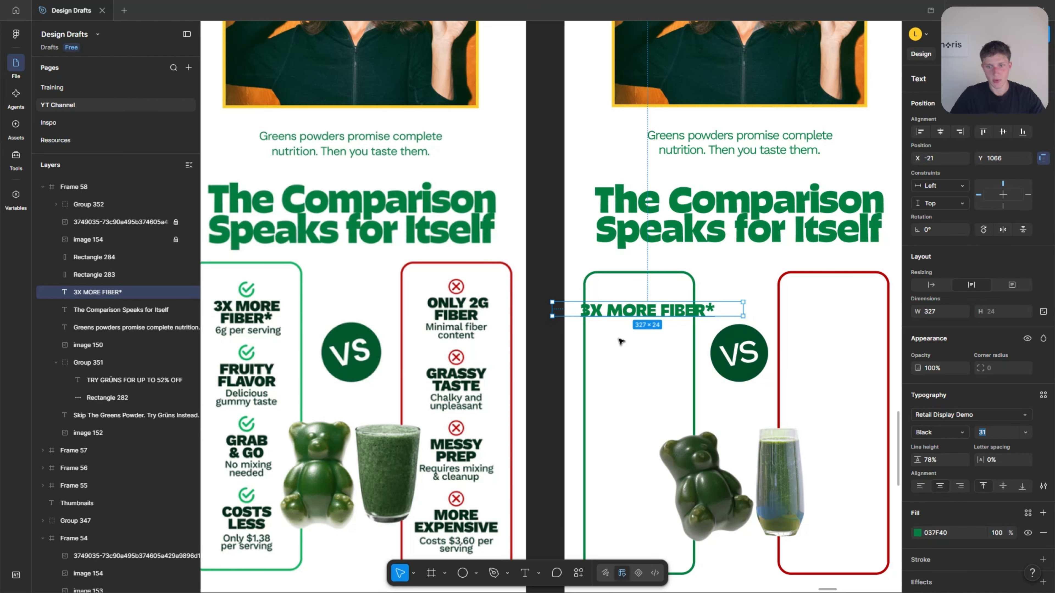
{"action": "scroll", "coordinate": [390, 303], "scroll_direction": "up", "scroll_amount": 1}
{"action": "scroll", "coordinate": [477, 289], "scroll_direction": "left", "scroll_amount": 1}
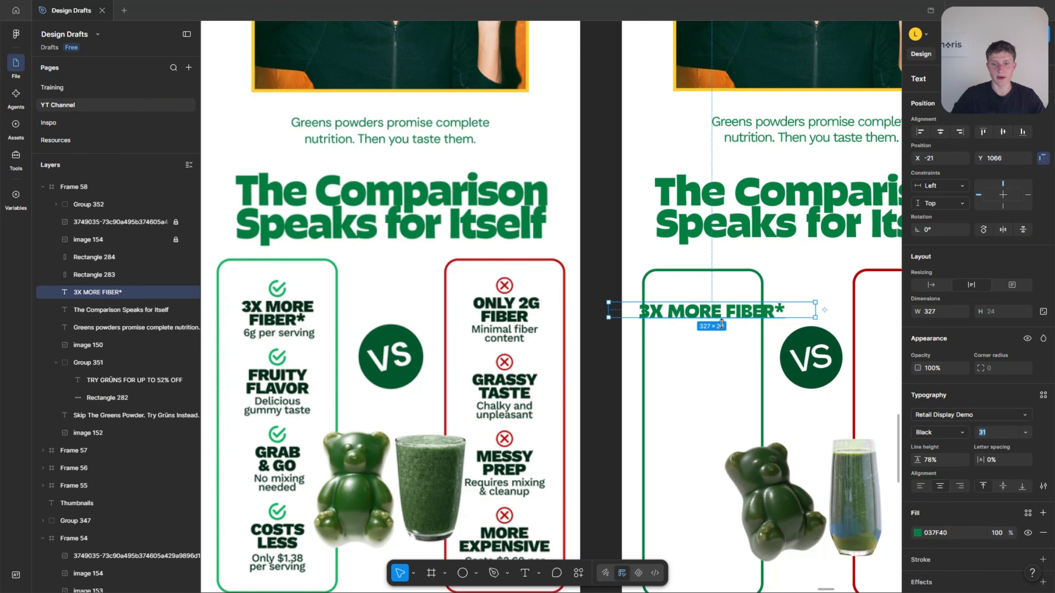
{"action": "left_click", "coordinate": [726, 352]}
{"action": "left_click", "coordinate": [716, 315]}
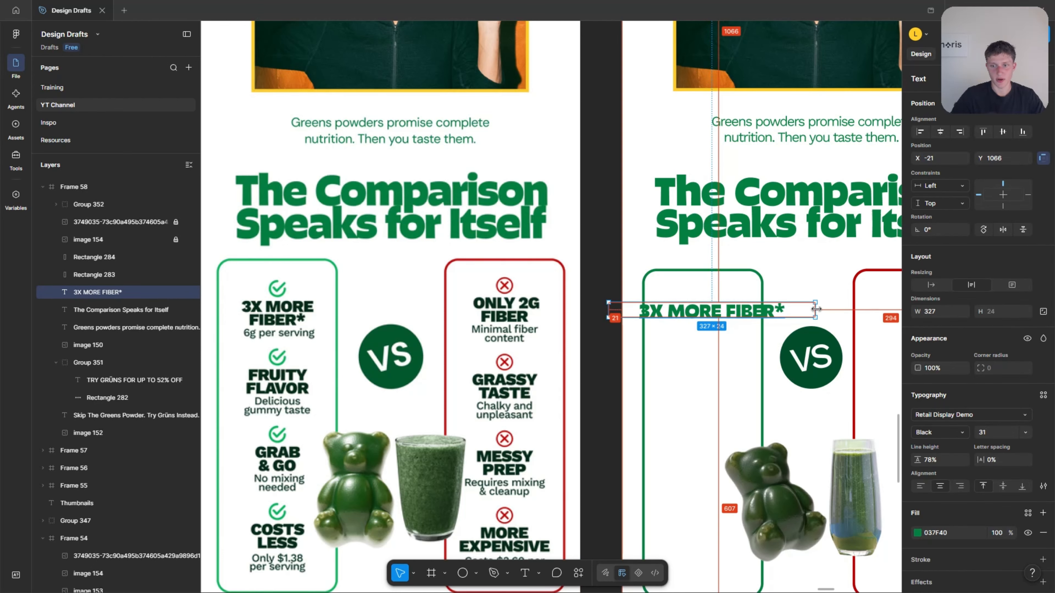
{"action": "left_click_drag", "start_coordinate": [816, 308], "coordinate": [774, 311]}
{"action": "left_click_drag", "start_coordinate": [707, 322], "coordinate": [701, 321]}
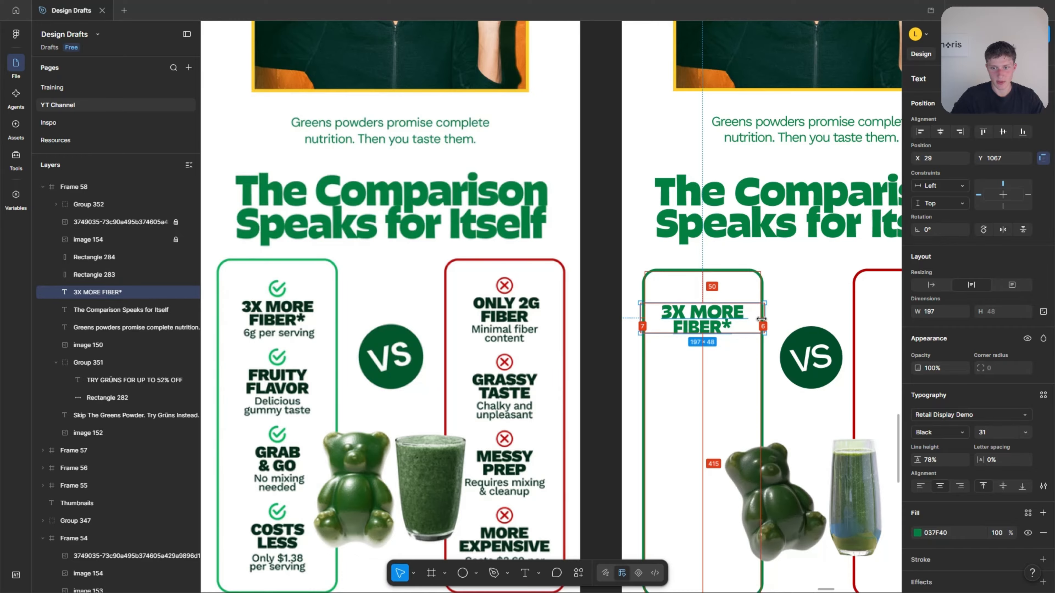
{"action": "left_click_drag", "start_coordinate": [767, 318], "coordinate": [713, 318]}
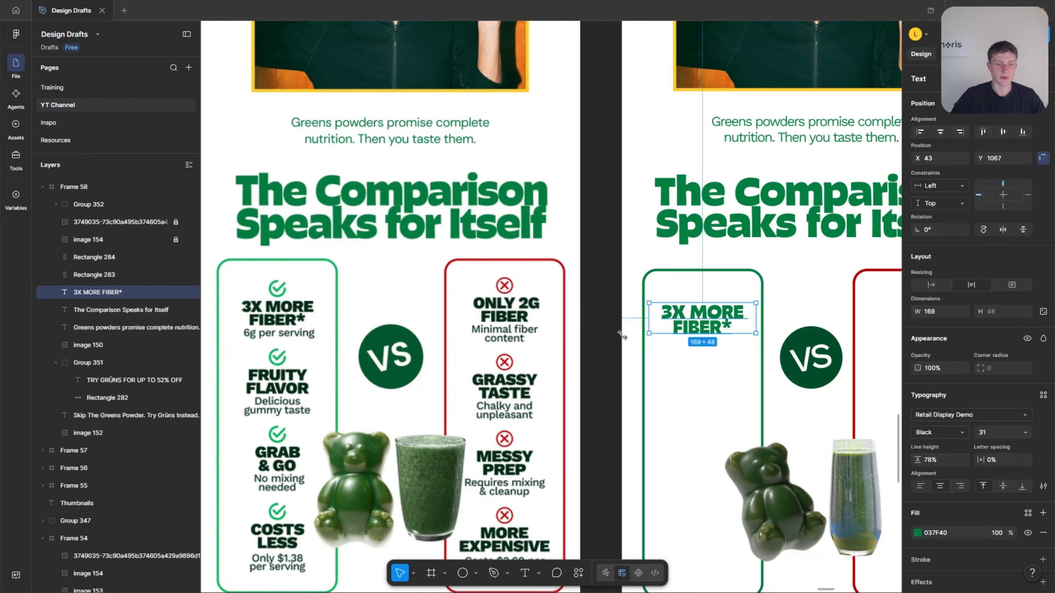
Fill the "3X MORE FIBER*" text with the dark green 002711 sampled from the matching lettering in the reference email.
{"action": "scroll", "coordinate": [411, 330], "scroll_direction": "down", "scroll_amount": 10}
{"action": "scroll", "coordinate": [789, 362], "scroll_direction": "up", "scroll_amount": 1}
{"action": "scroll", "coordinate": [792, 365], "scroll_direction": "up", "scroll_amount": 2}
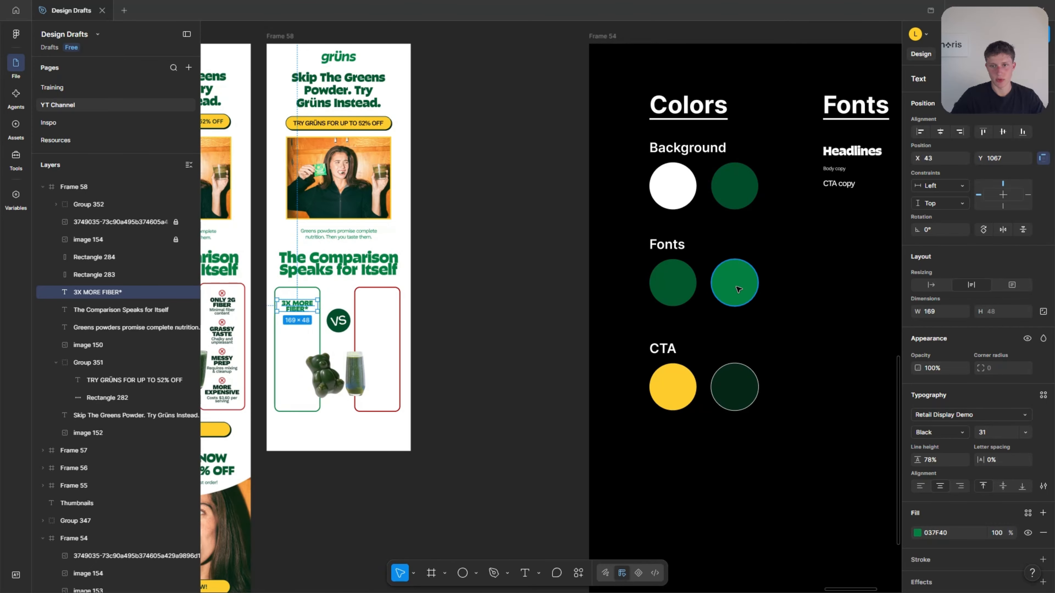
{"action": "scroll", "coordinate": [735, 283], "scroll_direction": "down", "scroll_amount": 5}
{"action": "scroll", "coordinate": [390, 274], "scroll_direction": "up", "scroll_amount": 10}
{"action": "scroll", "coordinate": [390, 299], "scroll_direction": "up", "scroll_amount": 5}
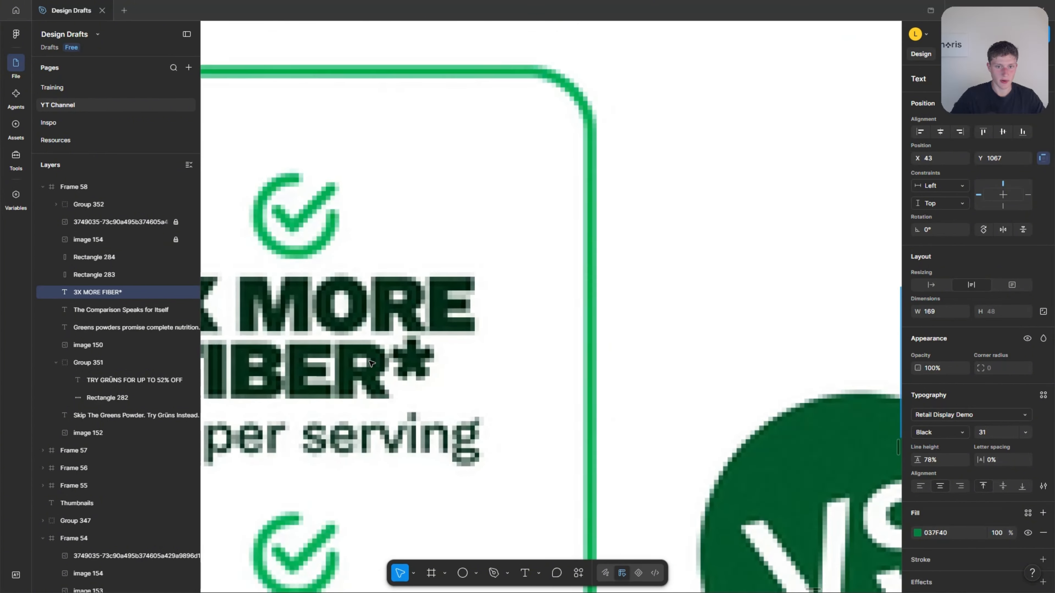
{"action": "scroll", "coordinate": [358, 371], "scroll_direction": "down", "scroll_amount": 6}
{"action": "key", "text": "i"}
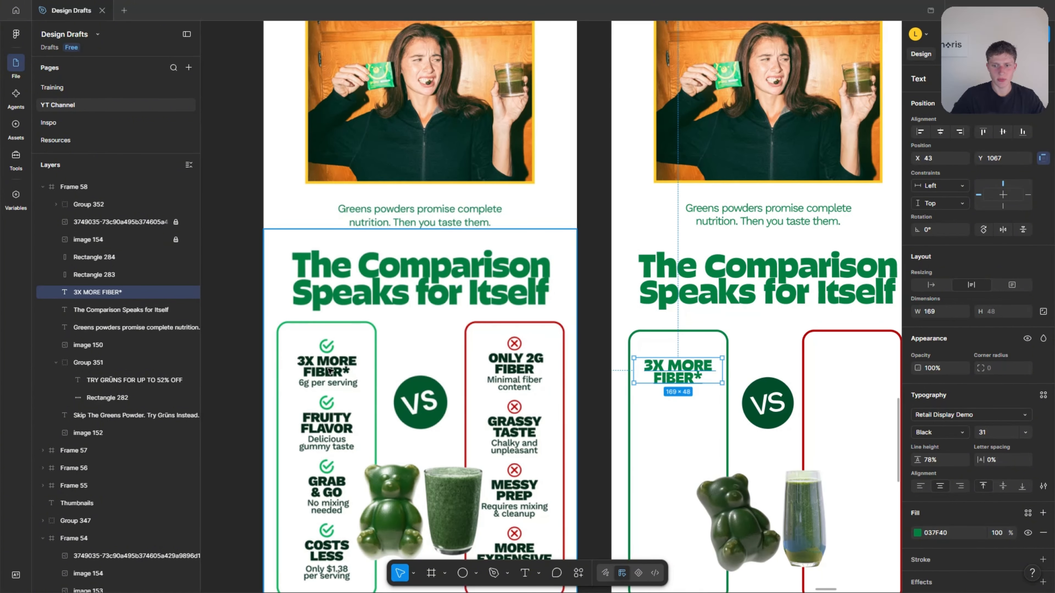
{"action": "scroll", "coordinate": [328, 371], "scroll_direction": "up", "scroll_amount": 15}
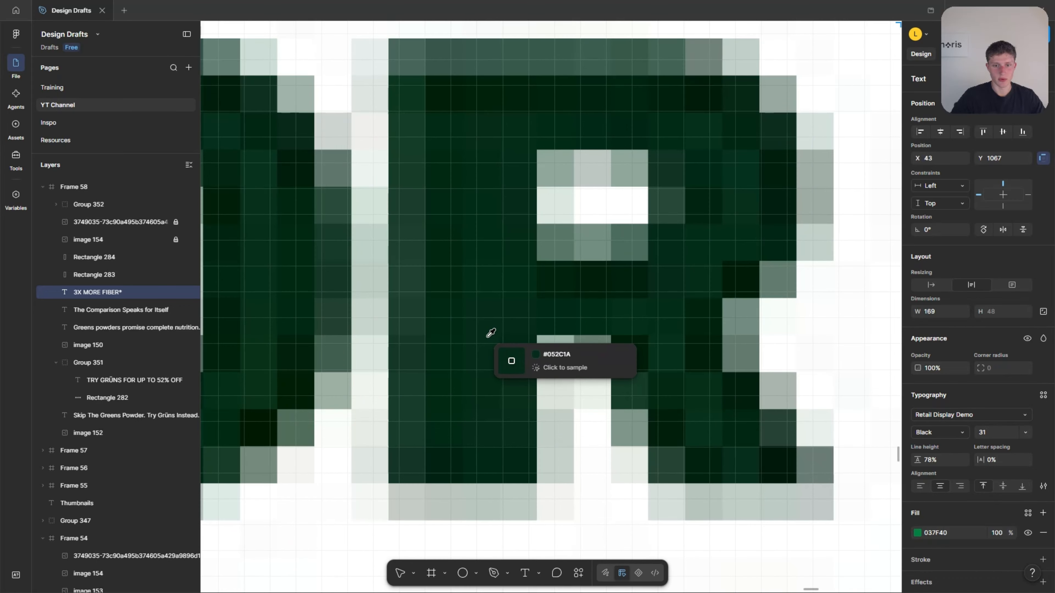
{"action": "left_click", "coordinate": [473, 296]}
{"action": "scroll", "coordinate": [457, 395], "scroll_direction": "down", "scroll_amount": 4}
{"action": "scroll", "coordinate": [447, 380], "scroll_direction": "down", "scroll_amount": 10}
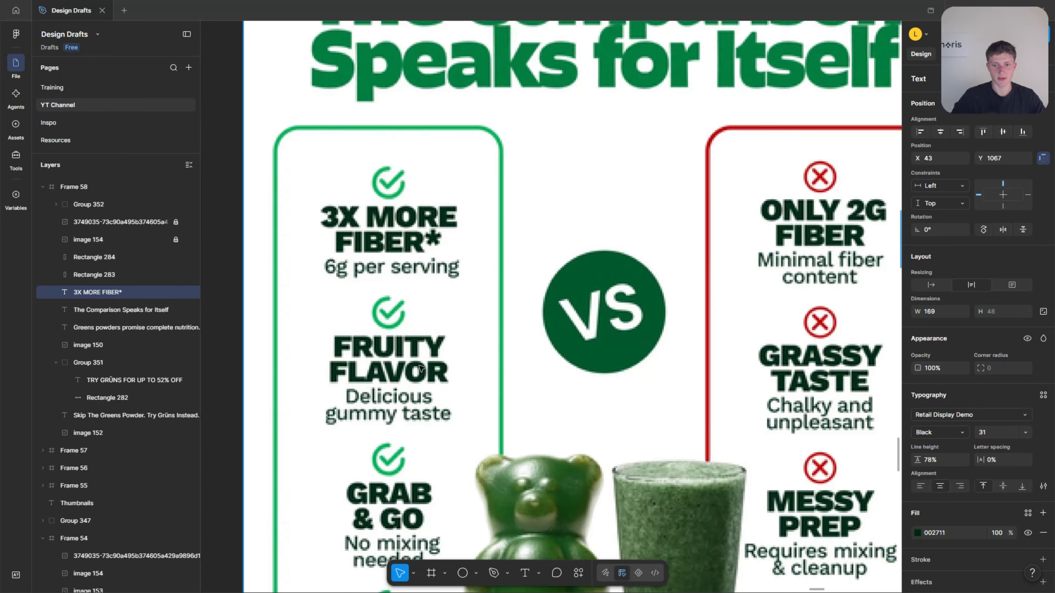
{"action": "key", "text": "Escape"}
{"action": "scroll", "coordinate": [511, 291], "scroll_direction": "up", "scroll_amount": 3}
{"action": "scroll", "coordinate": [659, 329], "scroll_direction": "up", "scroll_amount": 2}
{"action": "left_click", "coordinate": [766, 331]}
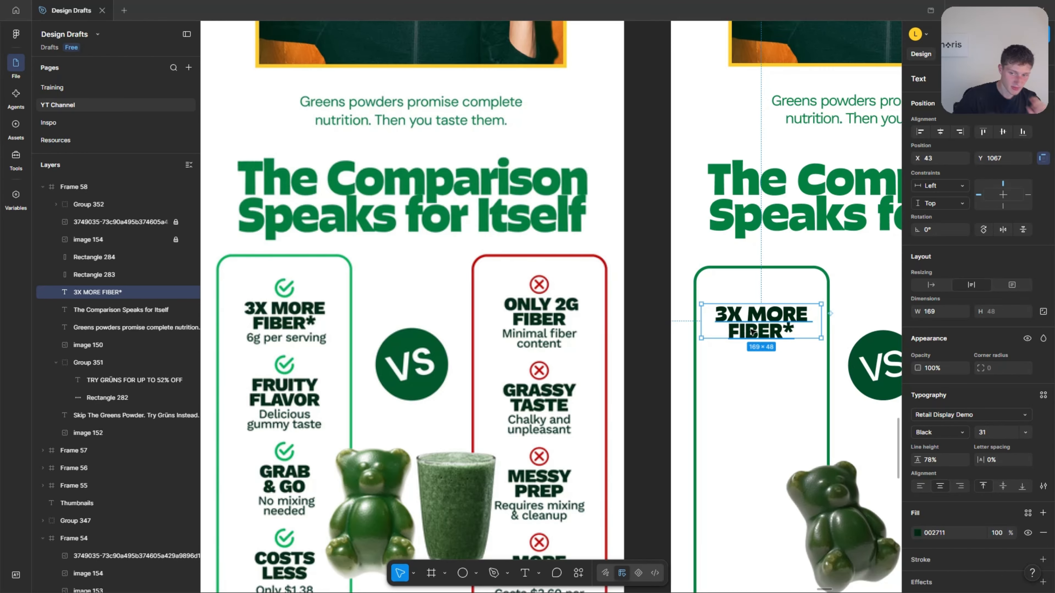
{"action": "left_click", "coordinate": [452, 398]}
Duplicate the "Greens powders" copy below "3X MORE FIBER*" and change the duplicate to "6g per serving" in a 144-wide box.
{"action": "scroll", "coordinate": [272, 341], "scroll_direction": "down", "scroll_amount": 5}
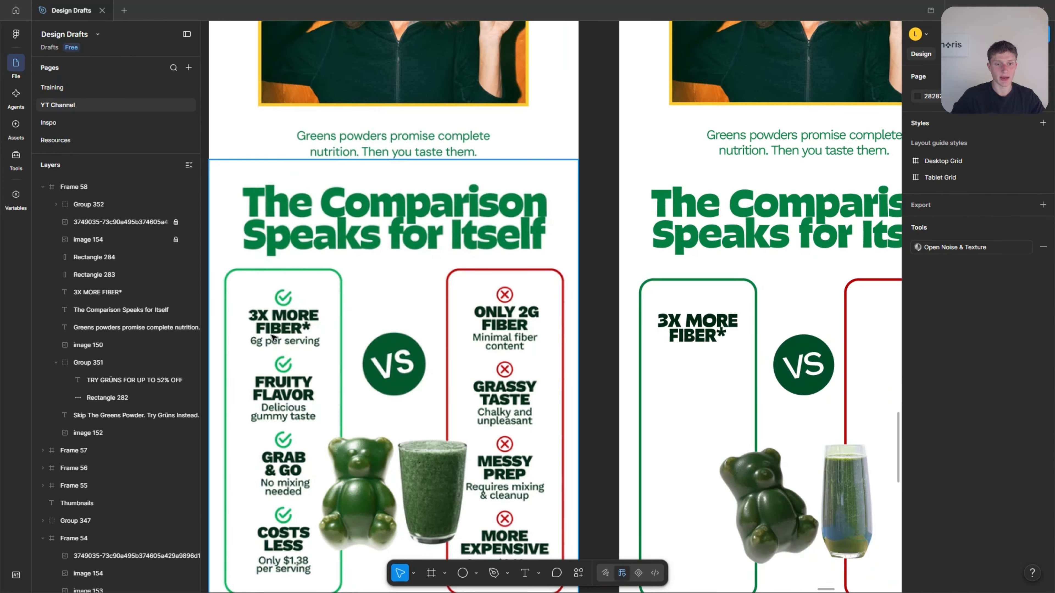
{"action": "left_click", "coordinate": [616, 227]}
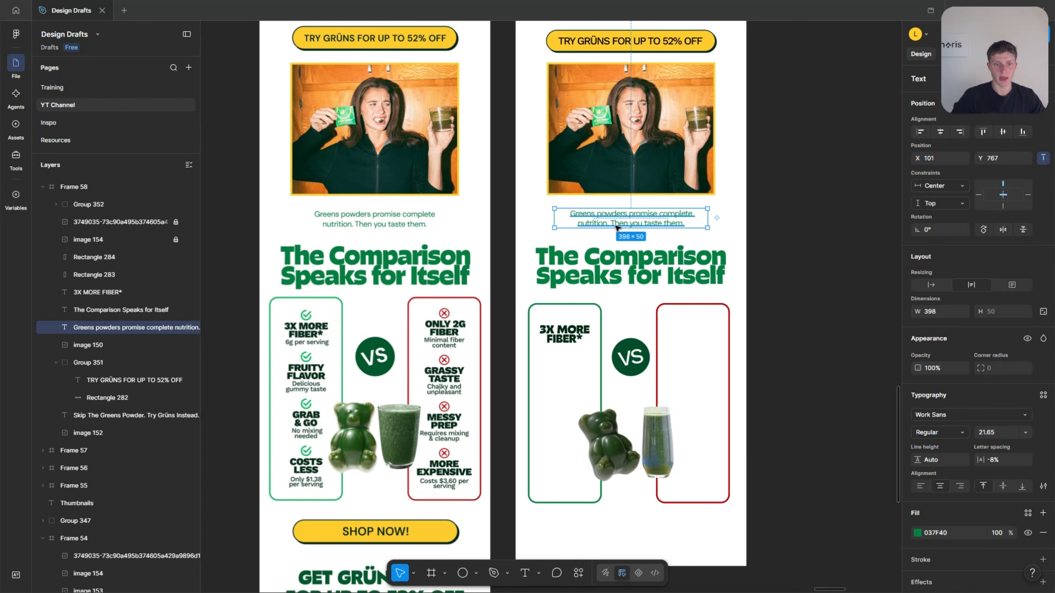
{"action": "scroll", "coordinate": [303, 344], "scroll_direction": "up", "scroll_amount": 4}
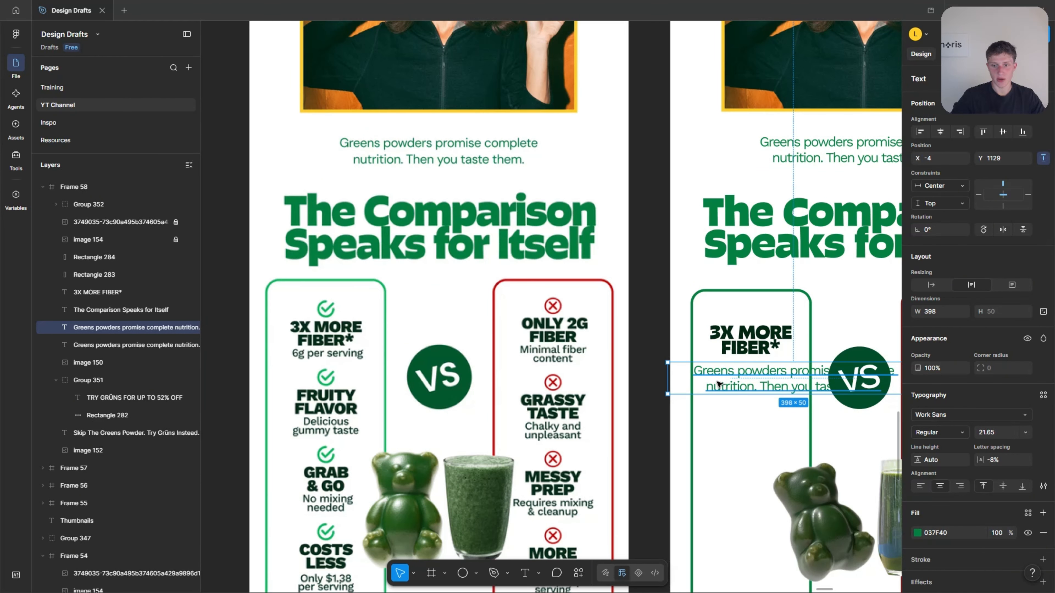
{"action": "double_click", "coordinate": [692, 381]}
{"action": "scroll", "coordinate": [692, 380], "scroll_direction": "right", "scroll_amount": 2}
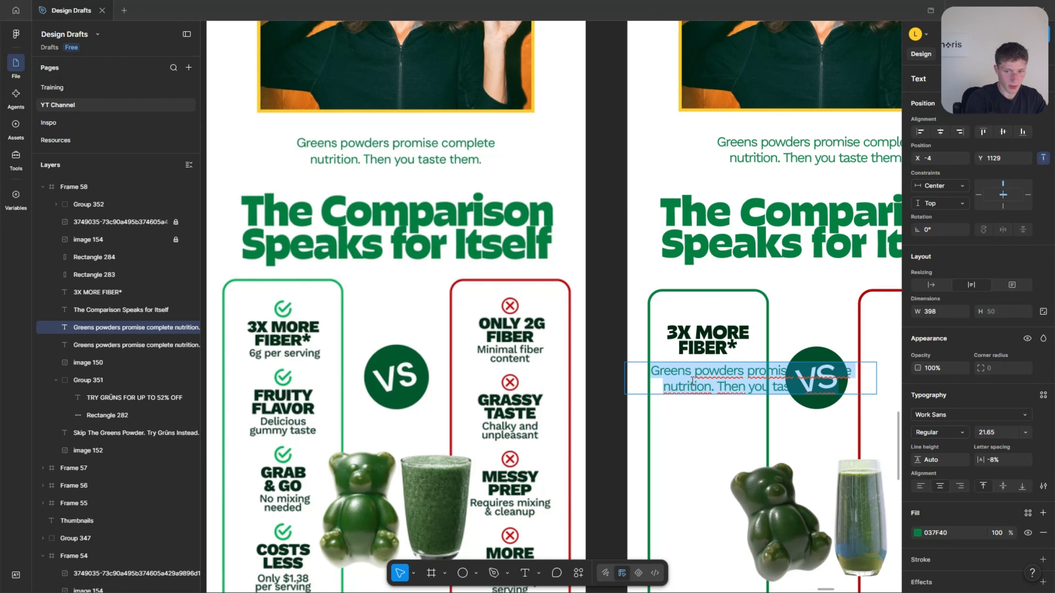
{"action": "type", "text": "6"}
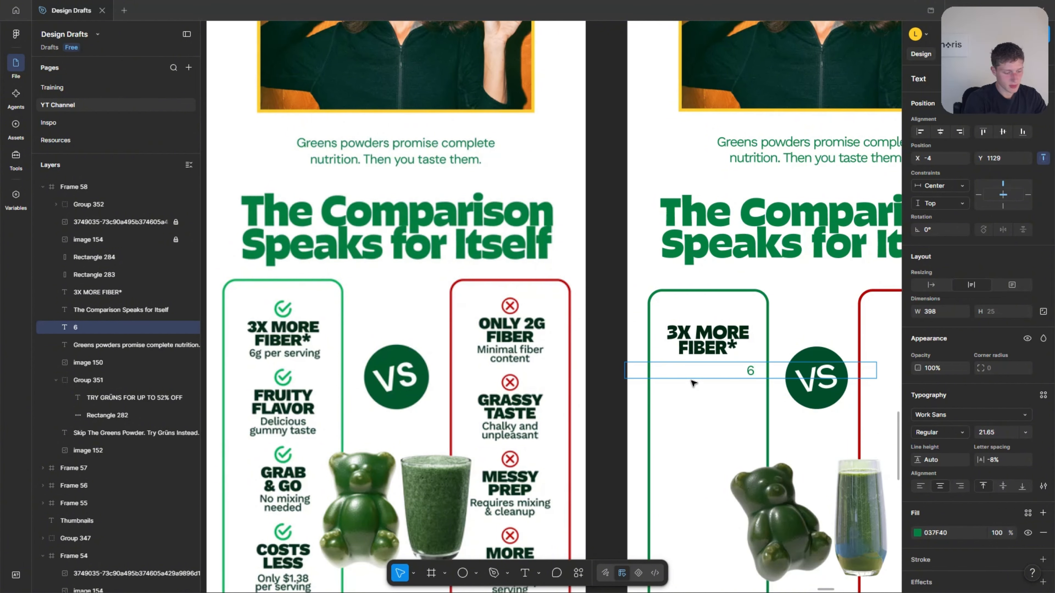
{"action": "type", "text": "g per"}
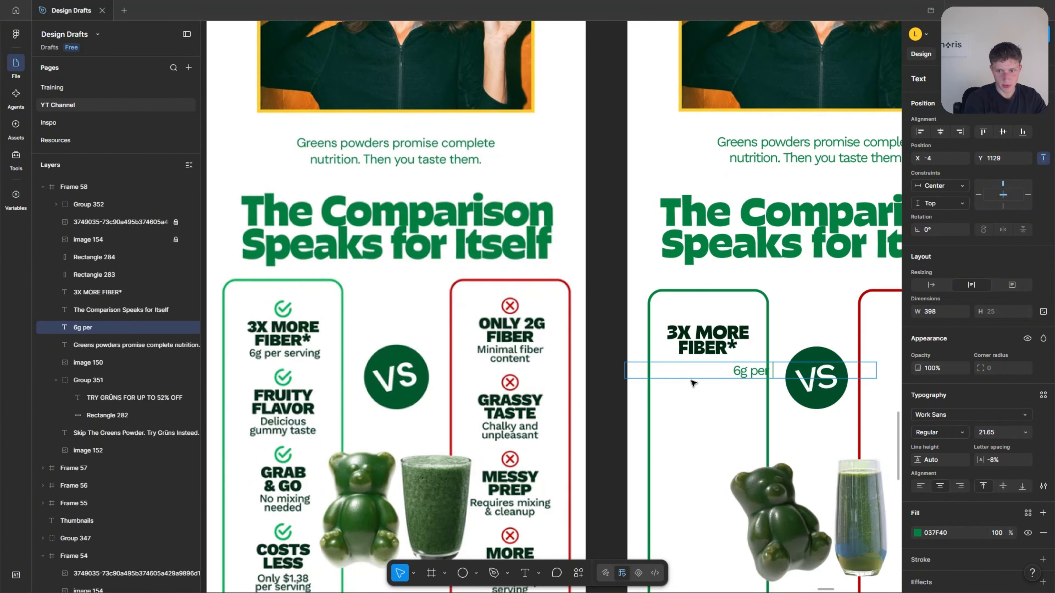
{"action": "type", "text": " serving"}
{"action": "key", "text": "Escape"}
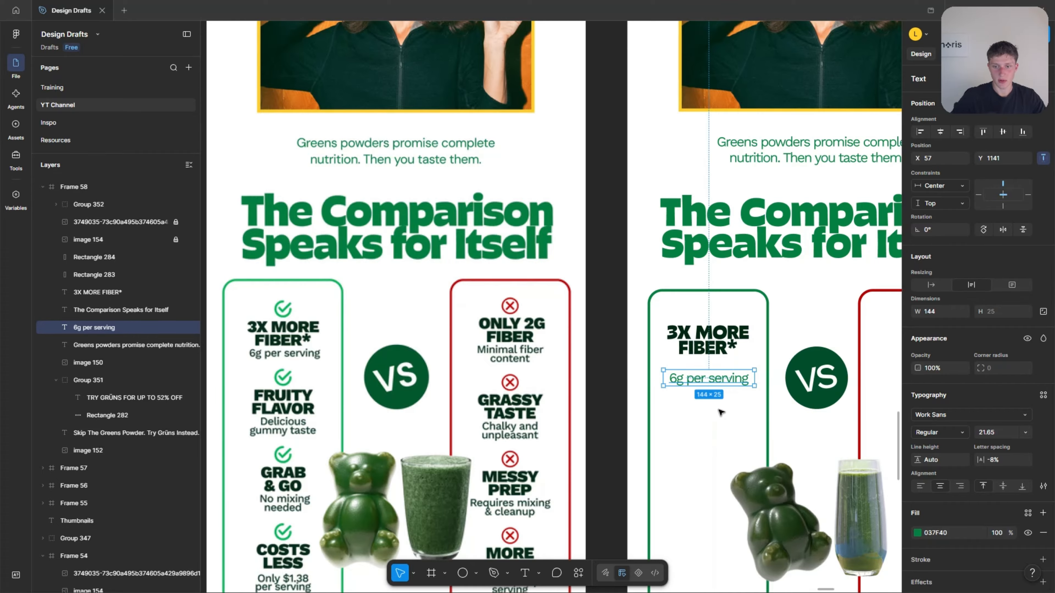
Move the "6g per serving" text to X 56, Y 1123 and set its size to 19.65.
{"action": "scroll", "coordinate": [577, 397], "scroll_direction": "up", "scroll_amount": 1}
{"action": "left_click_drag", "start_coordinate": [710, 380], "coordinate": [711, 366]}
{"action": "left_click", "coordinate": [993, 433]}
{"action": "key", "text": "Down"}
{"action": "key", "text": "Down"}
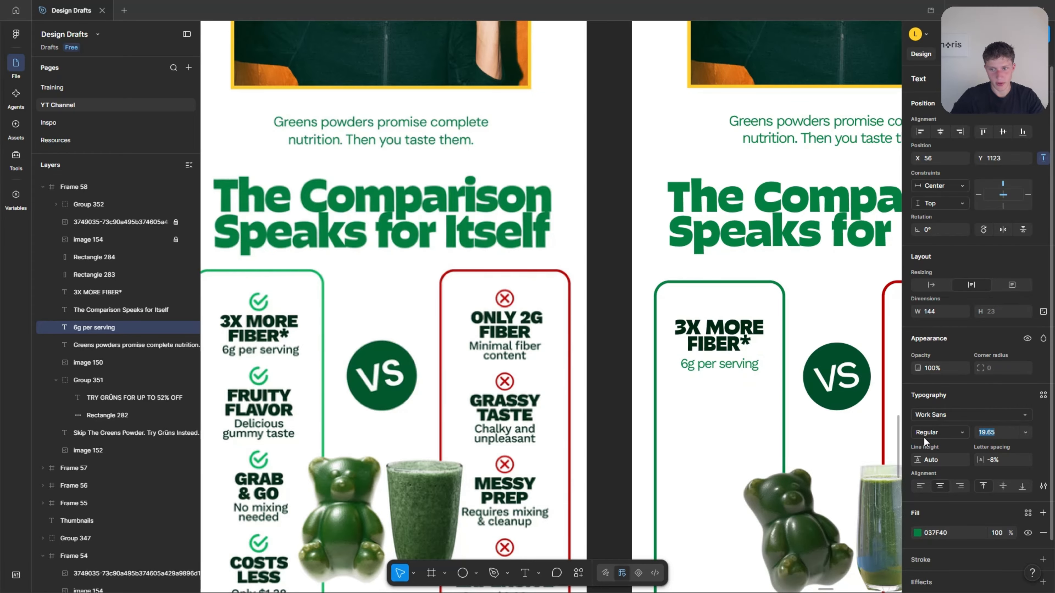
Try the "6g per serving" text at size 20.65 and undo the change.
{"action": "key", "text": "Up"}
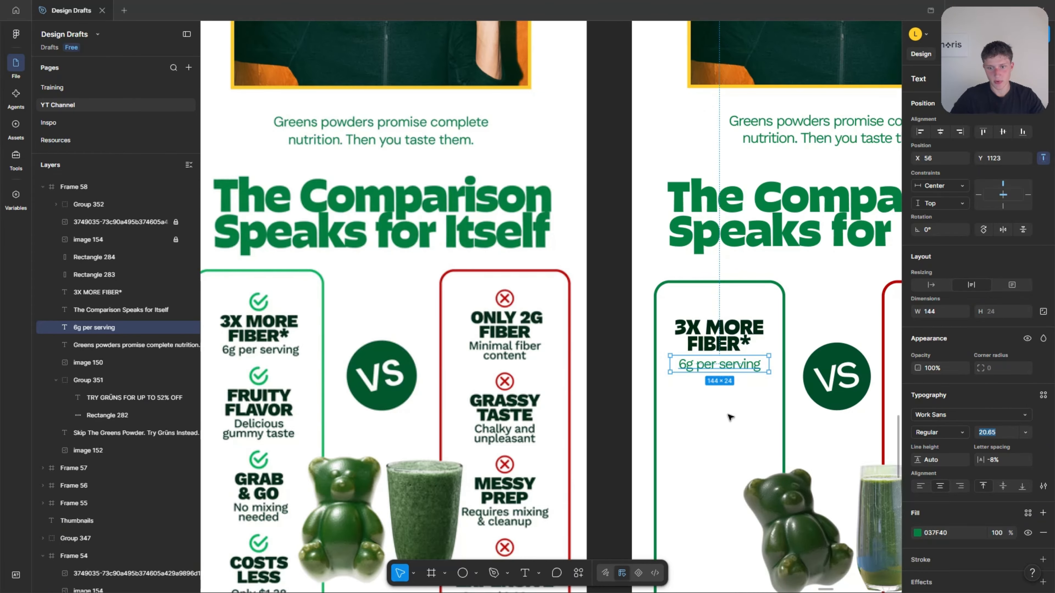
{"action": "key", "text": "Escape"}
{"action": "scroll", "coordinate": [488, 410], "scroll_direction": "left", "scroll_amount": 1}
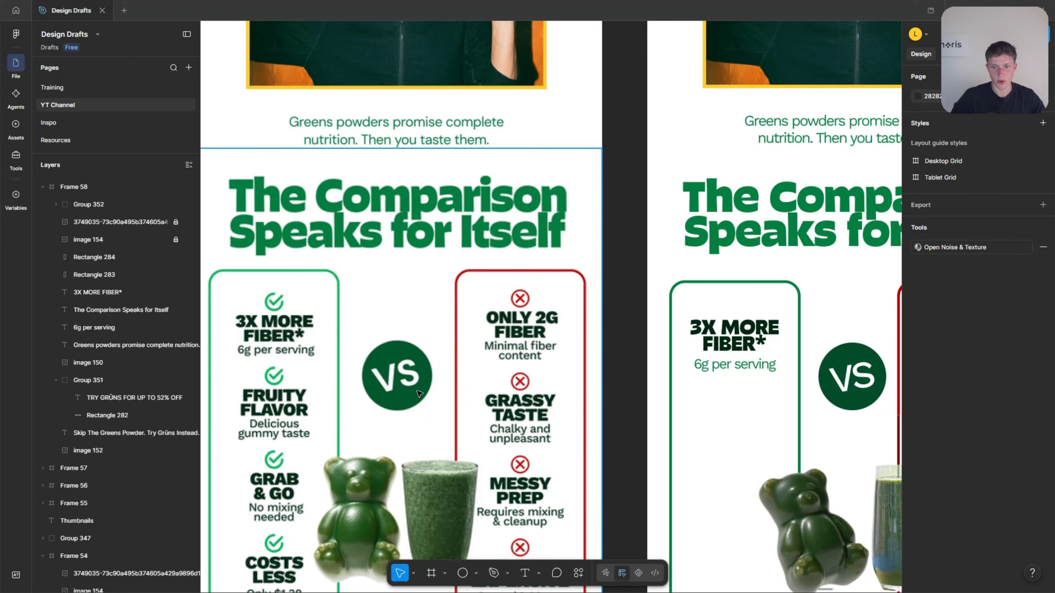
{"action": "scroll", "coordinate": [249, 343], "scroll_direction": "up", "scroll_amount": 2}
{"action": "key", "text": "ctrl+z"}
Fill the "6g per serving" text with the dark green 002711 sampled from the "3X MORE FIBER*" text.
{"action": "scroll", "coordinate": [257, 346], "scroll_direction": "up", "scroll_amount": 4}
{"action": "scroll", "coordinate": [306, 361], "scroll_direction": "down", "scroll_amount": 6}
{"action": "key", "text": "i"}
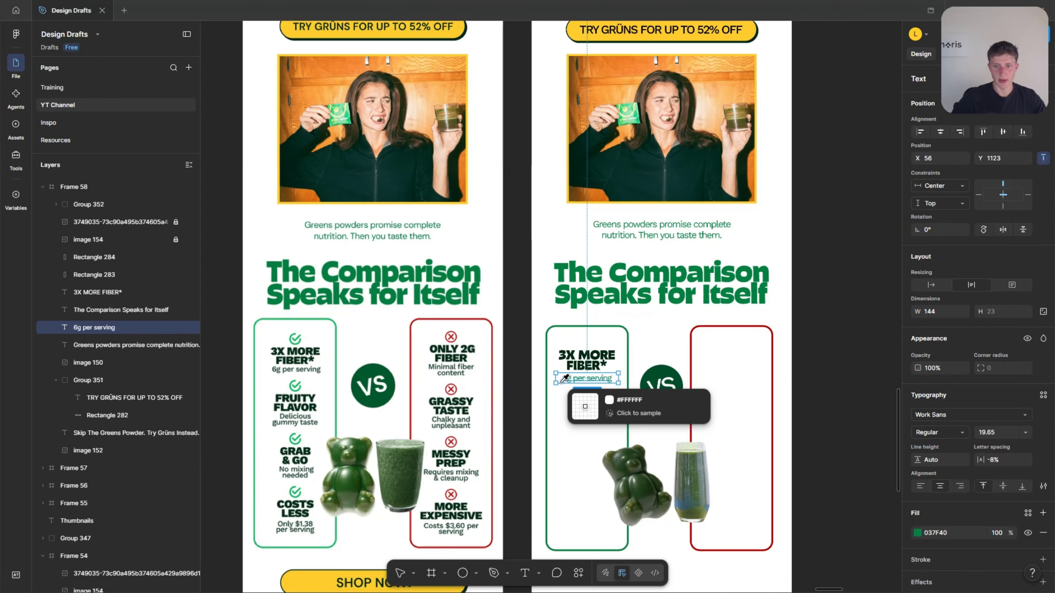
{"action": "scroll", "coordinate": [610, 368], "scroll_direction": "up", "scroll_amount": 6}
{"action": "scroll", "coordinate": [613, 364], "scroll_direction": "up", "scroll_amount": 3}
{"action": "left_click", "coordinate": [639, 337]}
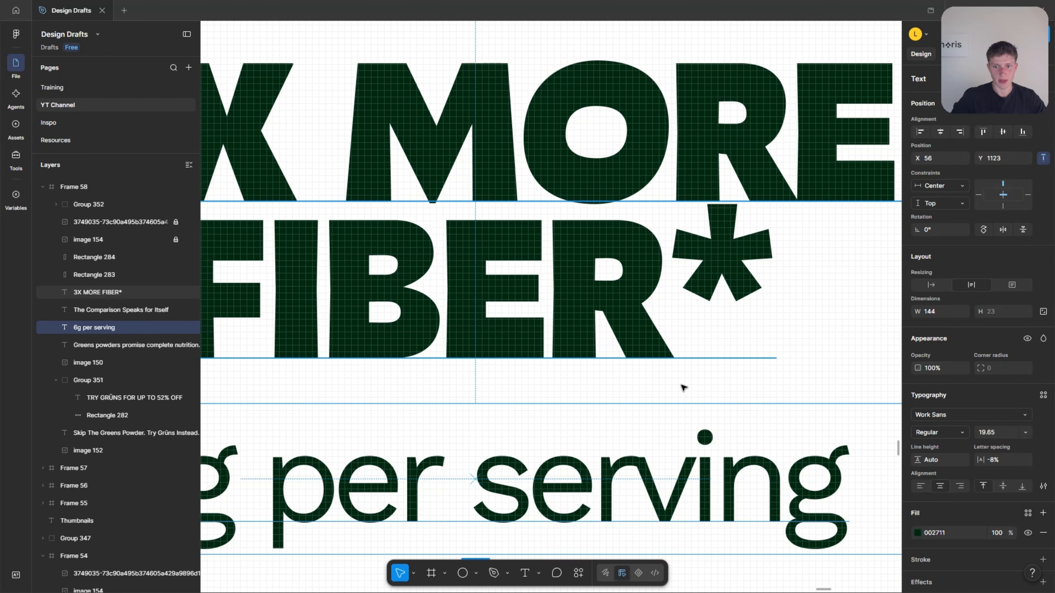
Move the "6g per serving" text closer beneath "3X MORE FIBER*", to X 56, Y 1116.
{"action": "scroll", "coordinate": [683, 384], "scroll_direction": "down", "scroll_amount": 6}
{"action": "left_click", "coordinate": [672, 500]}
{"action": "left_click_drag", "start_coordinate": [659, 442], "coordinate": [649, 432]}
{"action": "scroll", "coordinate": [653, 435], "scroll_direction": "down", "scroll_amount": 2}
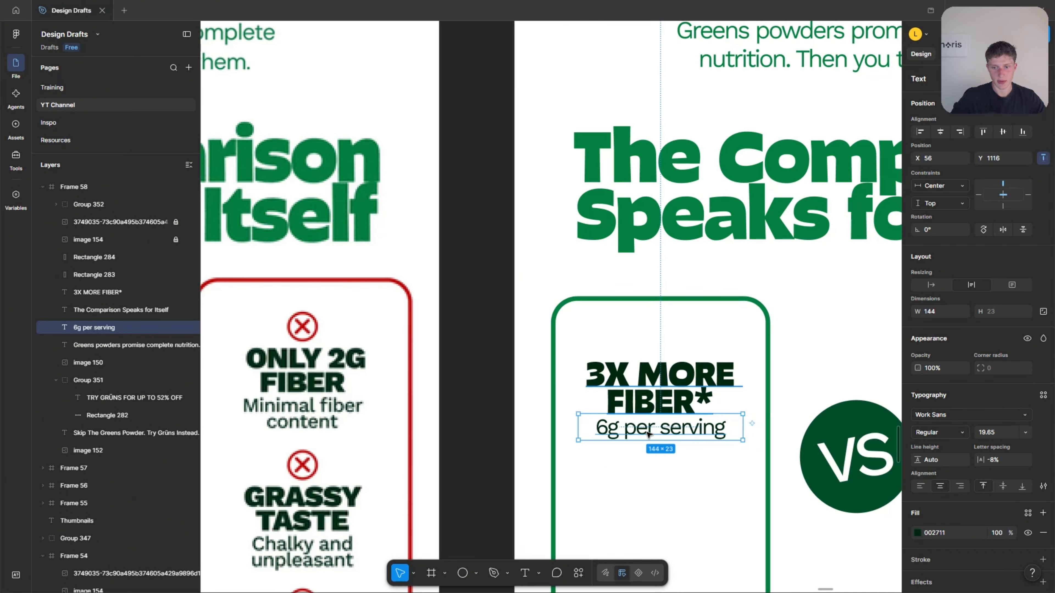
{"action": "scroll", "coordinate": [677, 443], "scroll_direction": "down", "scroll_amount": 1}
{"action": "left_click", "coordinate": [691, 447]}
{"action": "scroll", "coordinate": [696, 445], "scroll_direction": "left", "scroll_amount": 3}
{"action": "scroll", "coordinate": [696, 445], "scroll_direction": "down", "scroll_amount": 3}
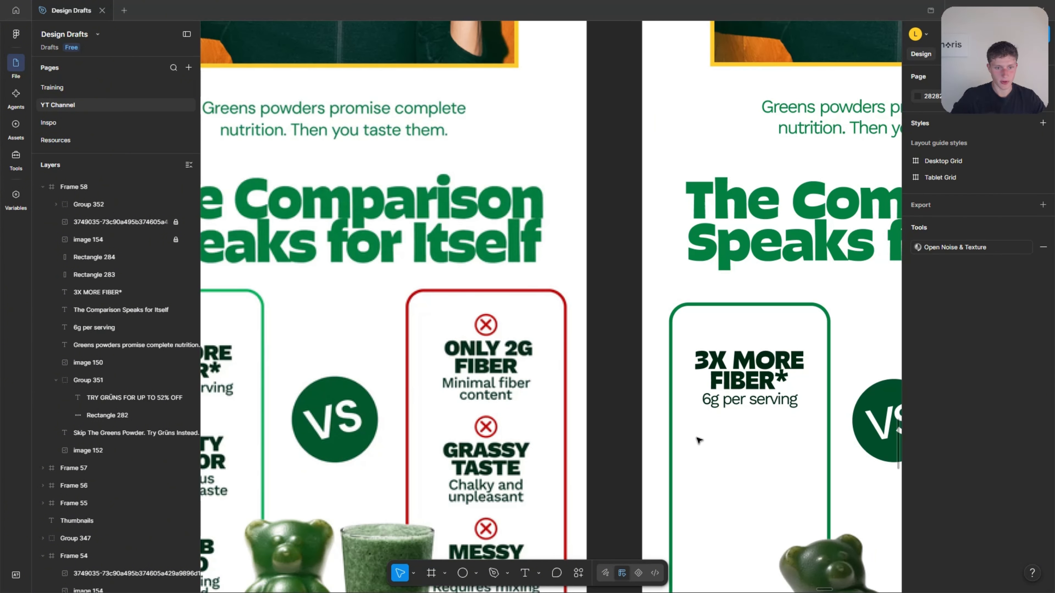
Group the "3X MORE FIBER*" and "6g per serving" texts.
{"action": "scroll", "coordinate": [699, 443], "scroll_direction": "left", "scroll_amount": 3}
{"action": "scroll", "coordinate": [605, 417], "scroll_direction": "right", "scroll_amount": 3}
{"action": "left_click_drag", "start_coordinate": [691, 321], "coordinate": [757, 409]}
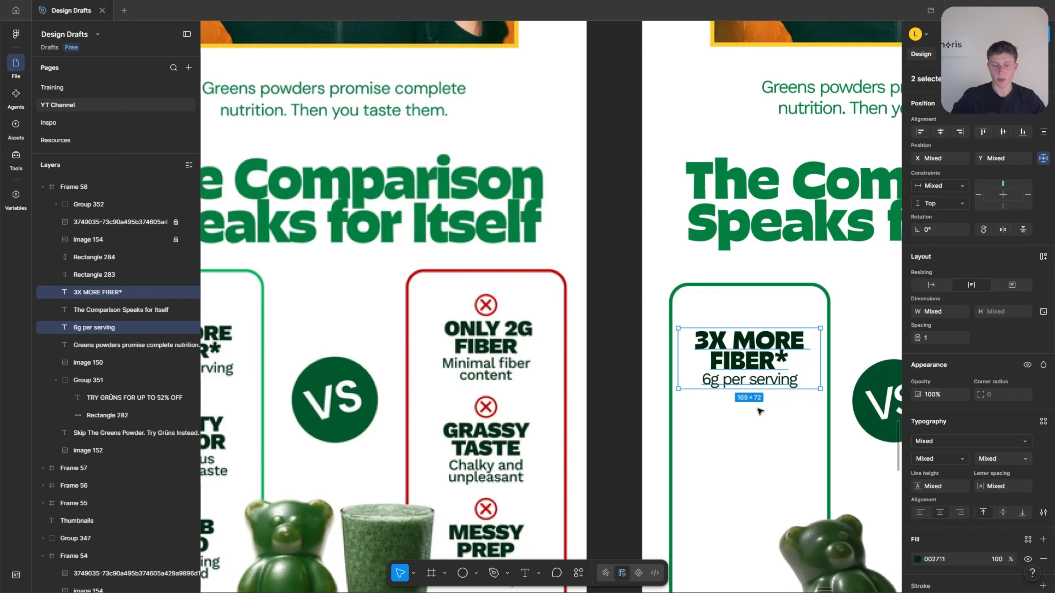
{"action": "right_click", "coordinate": [770, 366]}
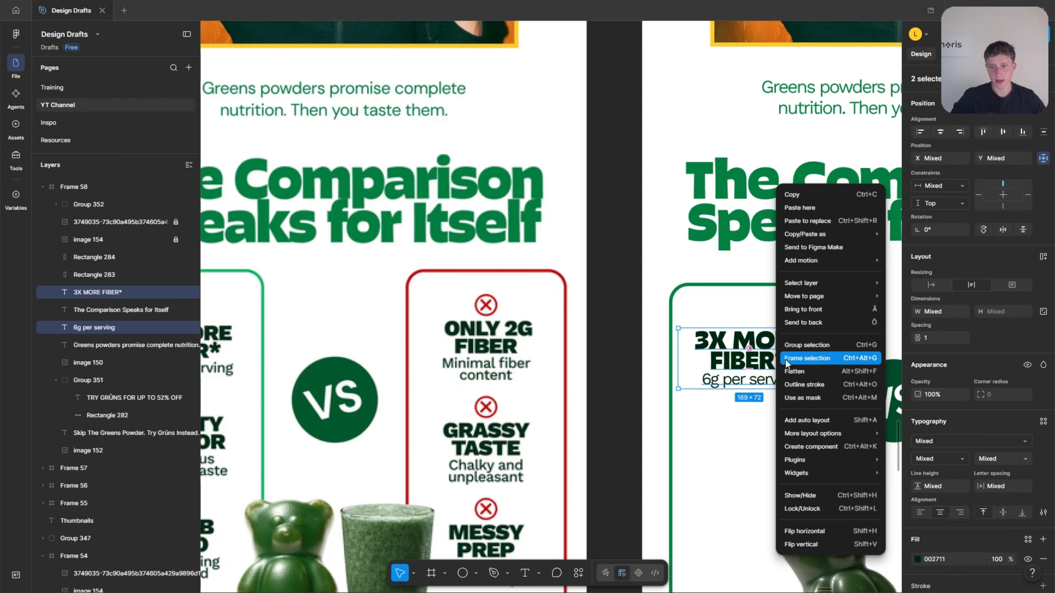
{"action": "left_click", "coordinate": [810, 347]}
{"action": "left_click", "coordinate": [725, 437]}
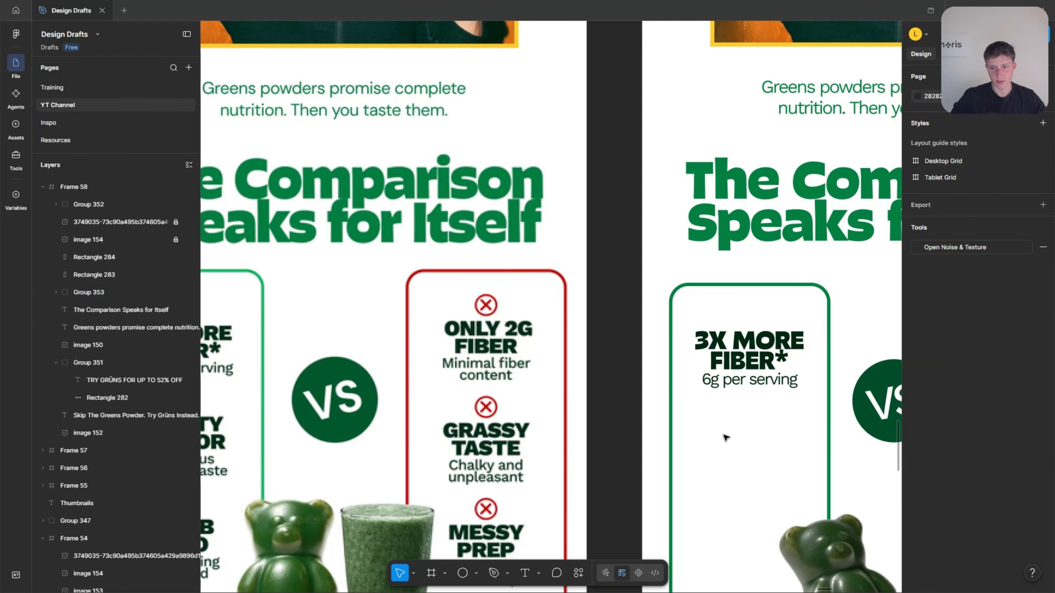
{"action": "right_click", "coordinate": [755, 365]}
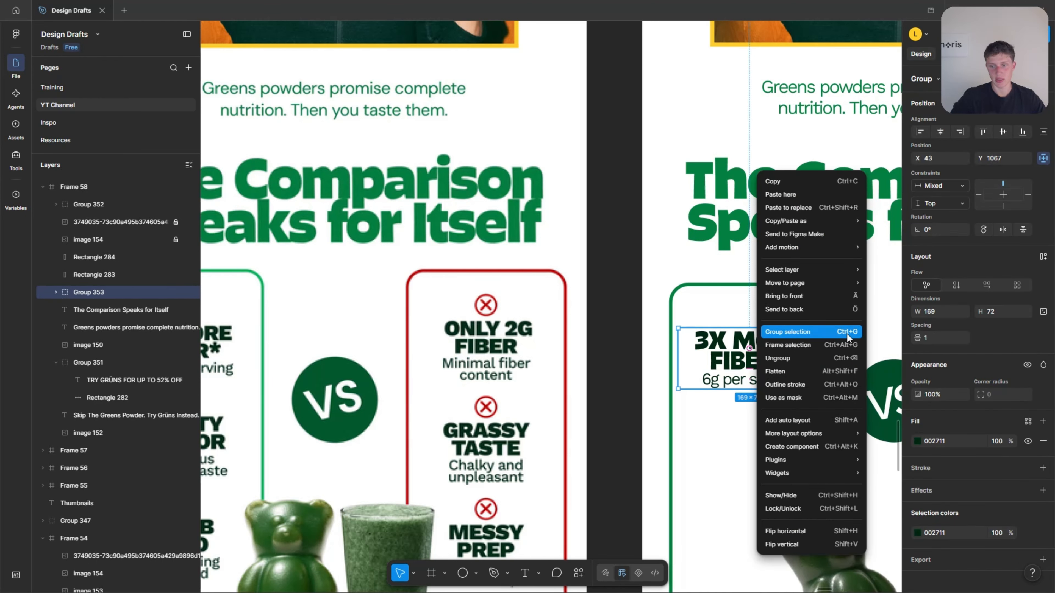
{"action": "left_click", "coordinate": [728, 419]}
Move the grouped fiber texts slightly up in the green column, to X 43, Y 1063.
{"action": "scroll", "coordinate": [783, 340], "scroll_direction": "down", "scroll_amount": 4}
{"action": "mouse_move", "coordinate": [781, 334]}
{"action": "left_mouse_down"}
{"action": "mouse_move", "coordinate": [781, 344]}
{"action": "mouse_move", "coordinate": [781, 333]}
{"action": "left_mouse_up"}
{"action": "scroll", "coordinate": [513, 347], "scroll_direction": "down", "scroll_amount": 6}
{"action": "scroll", "coordinate": [492, 369], "scroll_direction": "up", "scroll_amount": 5}
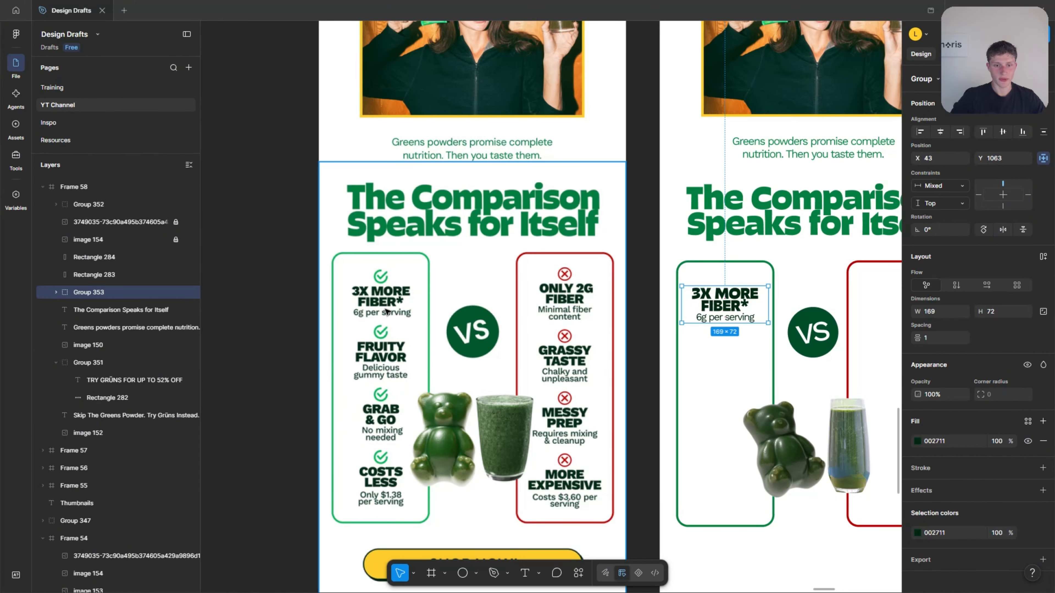
{"action": "scroll", "coordinate": [409, 287], "scroll_direction": "up", "scroll_amount": 2}
{"action": "scroll", "coordinate": [339, 332], "scroll_direction": "down", "scroll_amount": 4}
{"action": "scroll", "coordinate": [665, 306], "scroll_direction": "up", "scroll_amount": 3}
{"action": "left_click", "coordinate": [724, 304]}
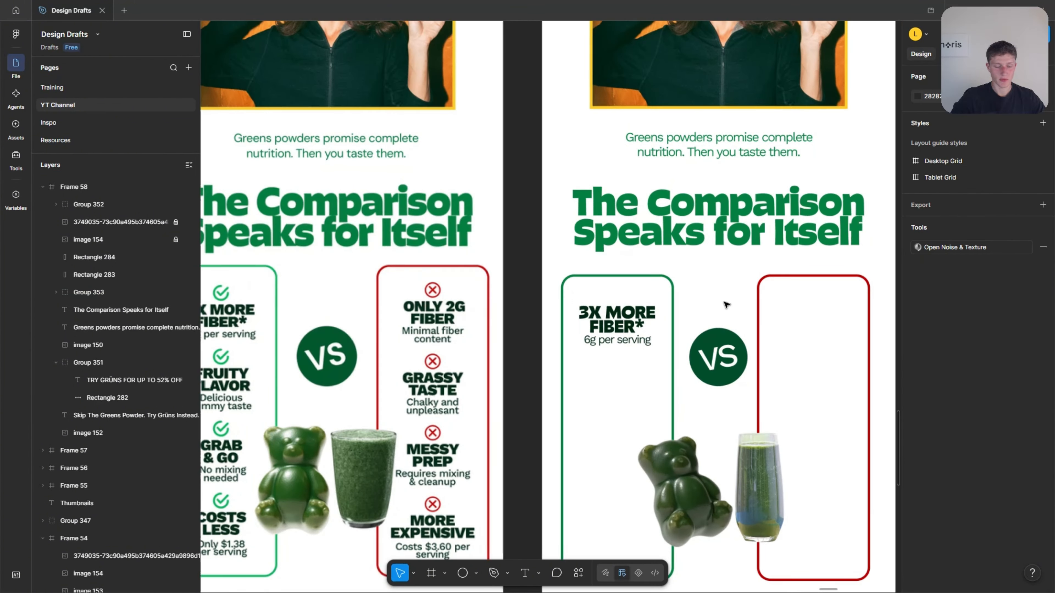
{"action": "scroll", "coordinate": [540, 335], "scroll_direction": "down", "scroll_amount": 2}
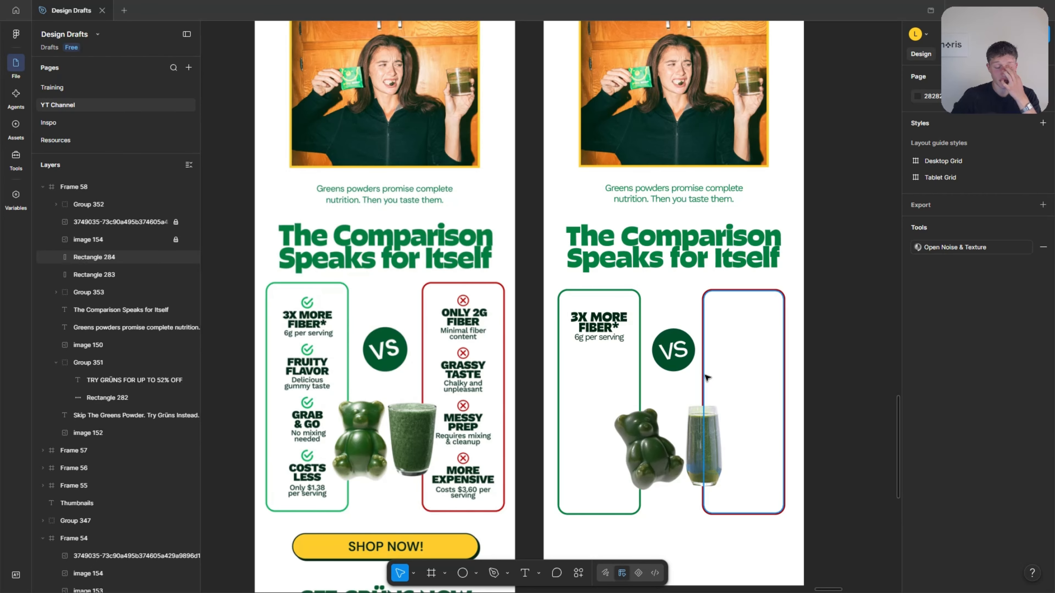
{"action": "left_click_drag", "start_coordinate": [848, 365], "coordinate": [640, 342]}
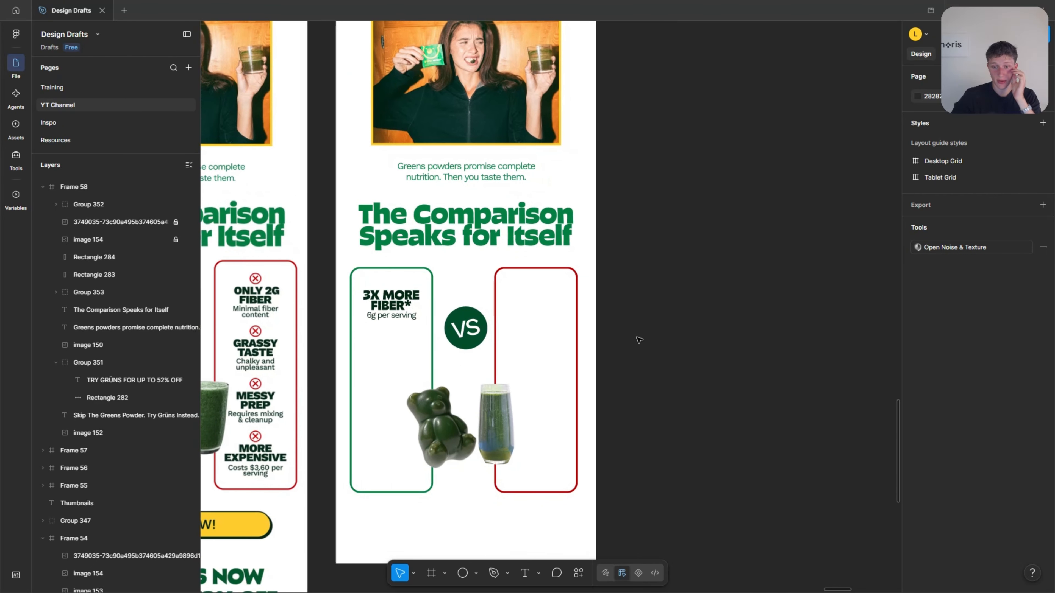
{"action": "right_click", "coordinate": [693, 332]}
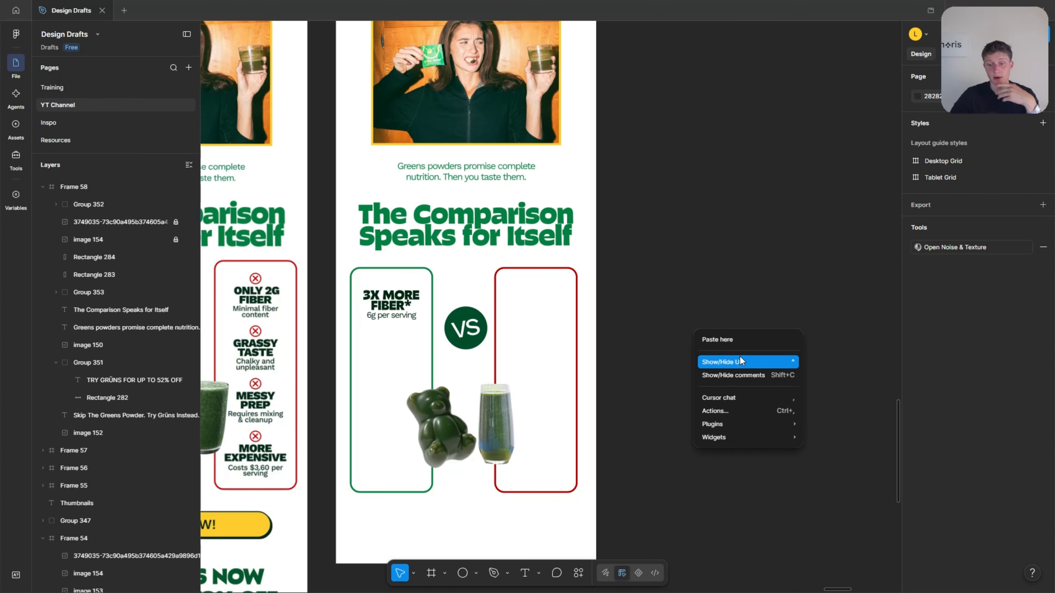
{"action": "left_click", "coordinate": [715, 306]}
{"action": "right_click", "coordinate": [659, 270]}
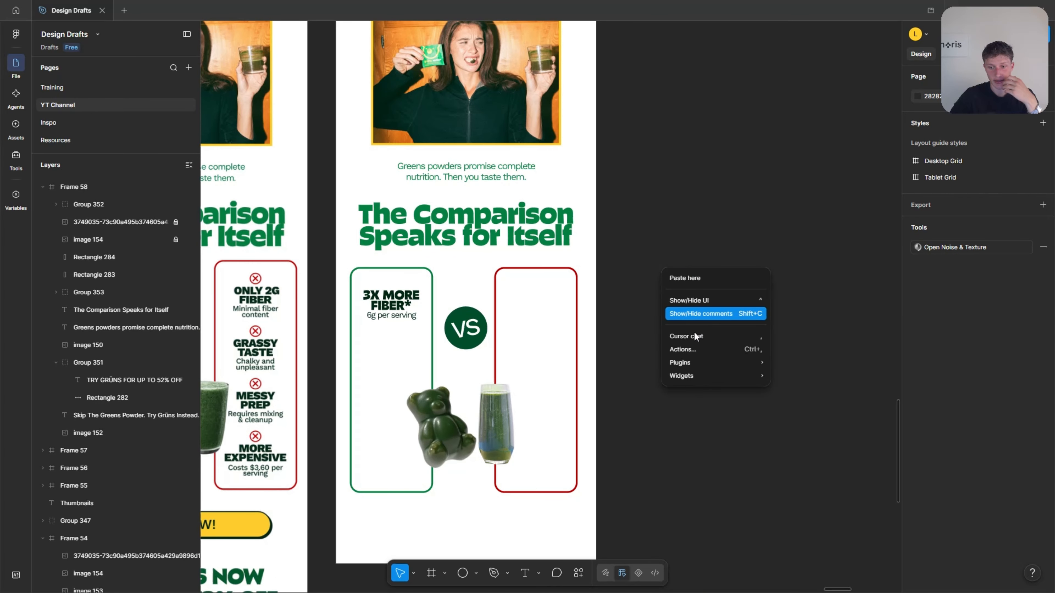
Open the Iconify plugin and search its icons for "checkmark".
{"action": "mouse_move", "coordinate": [692, 363]}
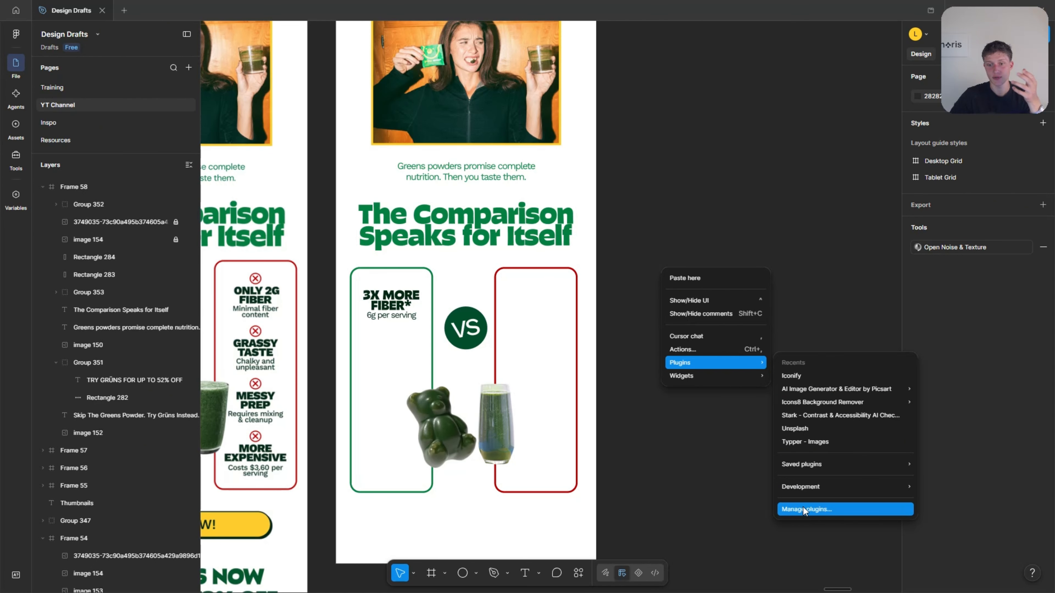
{"action": "left_click", "coordinate": [822, 378]}
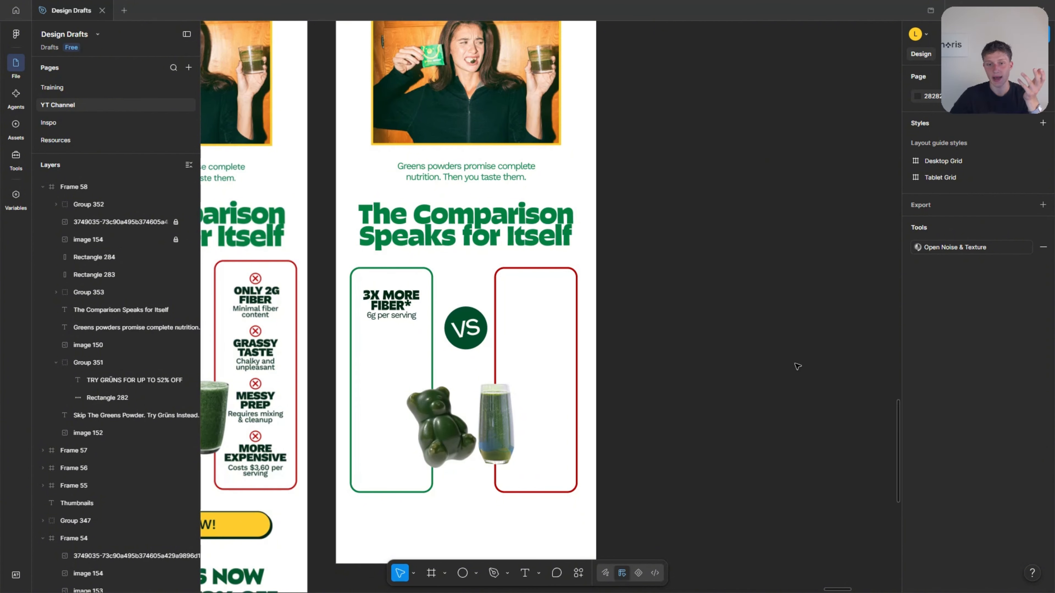
{"action": "scroll", "coordinate": [829, 356], "scroll_direction": "down", "scroll_amount": 6}
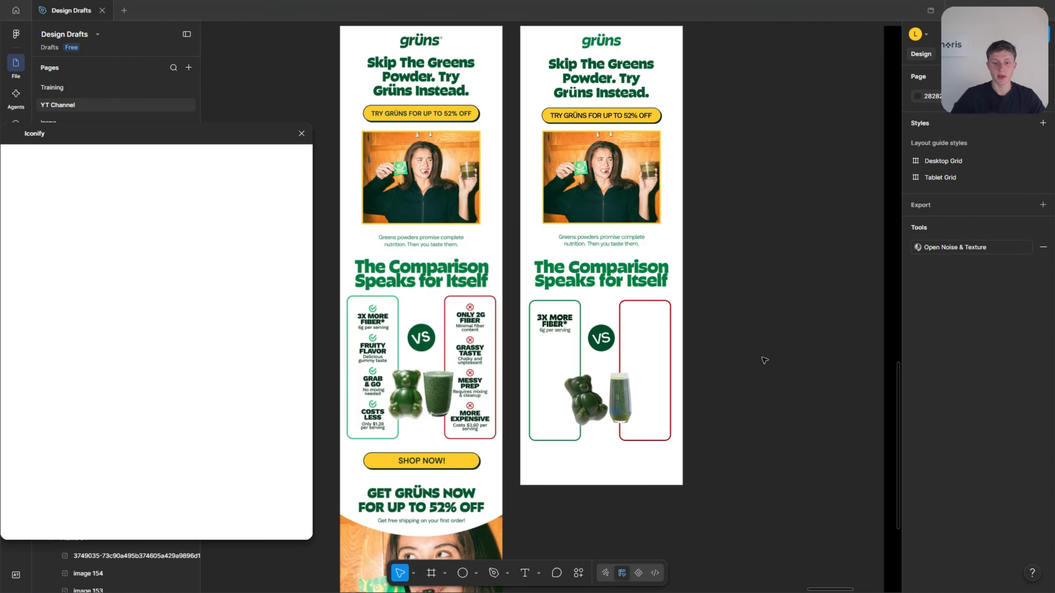
{"action": "scroll", "coordinate": [408, 317], "scroll_direction": "up", "scroll_amount": 1}
{"action": "scroll", "coordinate": [408, 317], "scroll_direction": "up", "scroll_amount": 1}
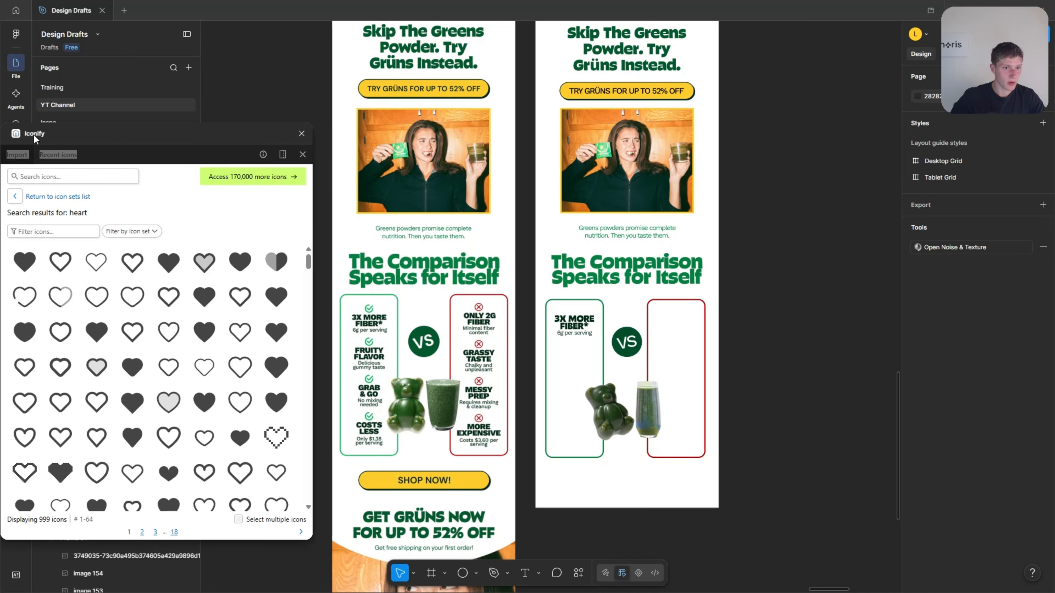
{"action": "left_click", "coordinate": [79, 179]}
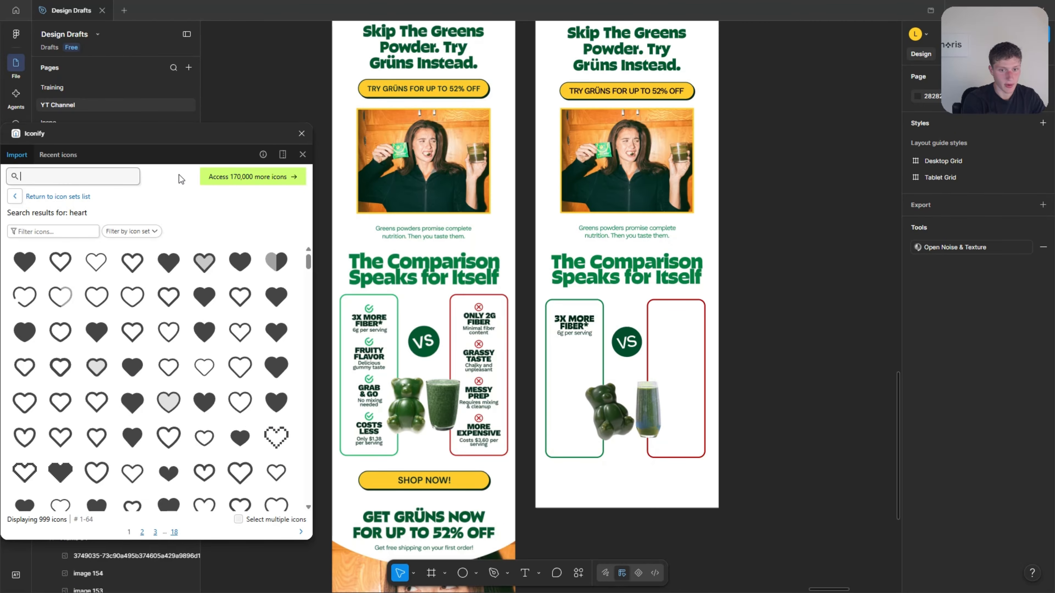
{"action": "type", "text": "check"}
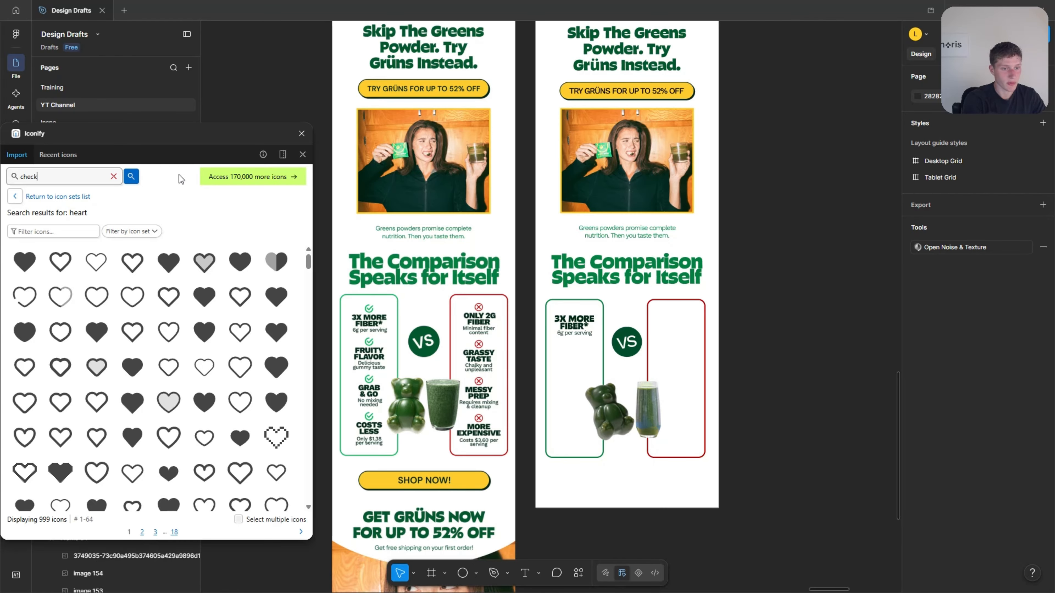
{"action": "type", "text": "mark"}
{"action": "key", "text": "Return"}
Import the outlined circle checkmark icon as a component and set it beside the green column of the reference email.
{"action": "scroll", "coordinate": [333, 332], "scroll_direction": "up", "scroll_amount": 5}
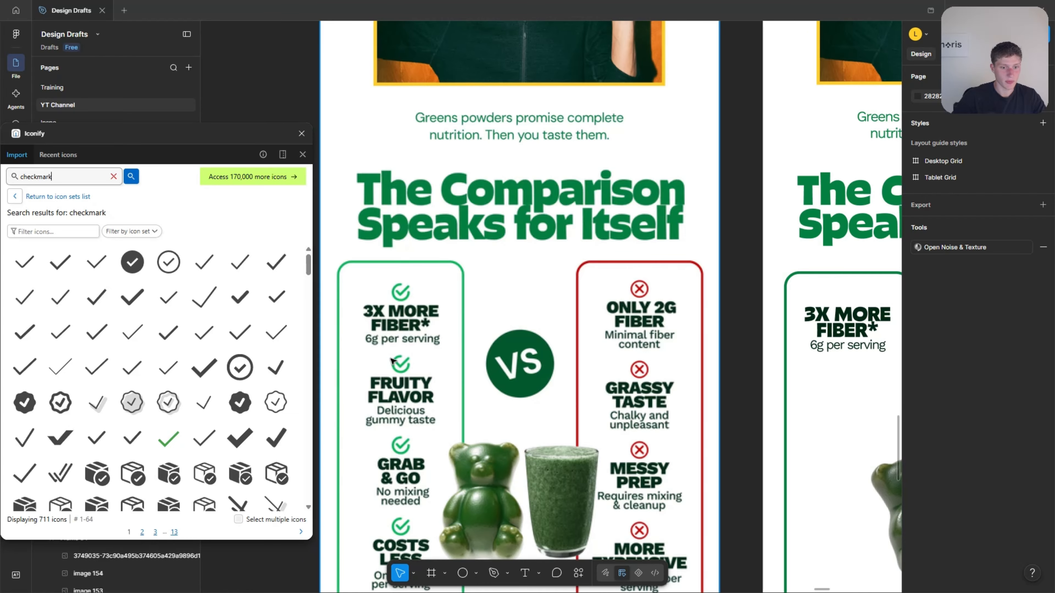
{"action": "scroll", "coordinate": [245, 368], "scroll_direction": "down", "scroll_amount": 5}
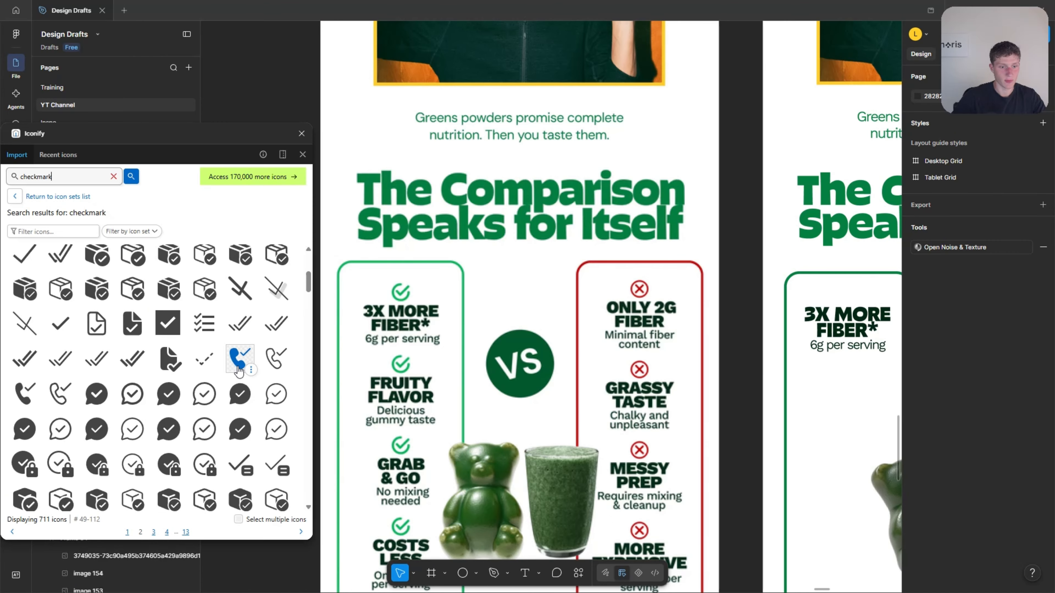
{"action": "scroll", "coordinate": [232, 368], "scroll_direction": "up", "scroll_amount": 5}
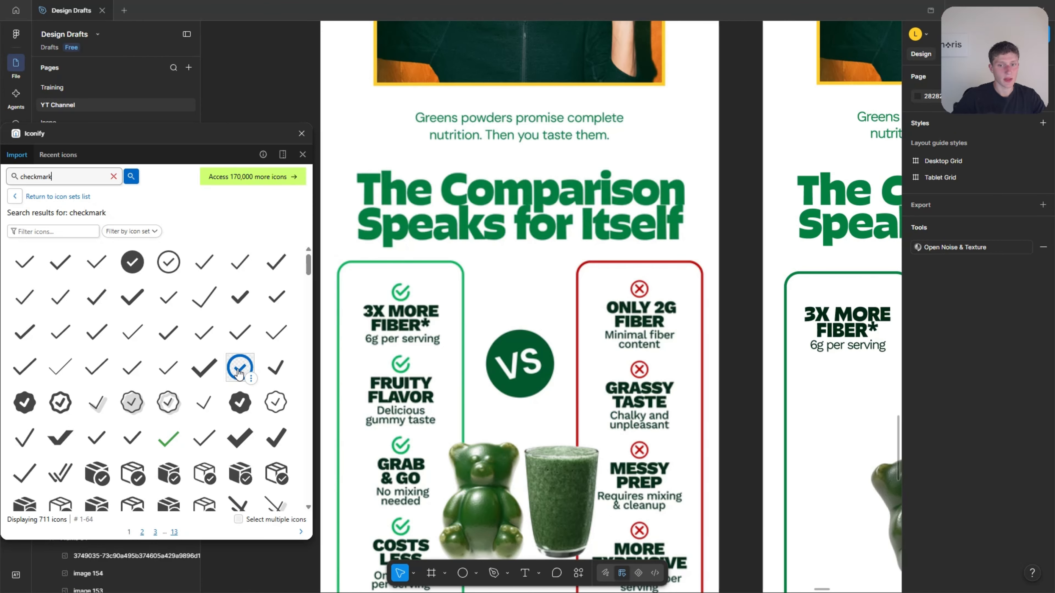
{"action": "left_click", "coordinate": [236, 375]}
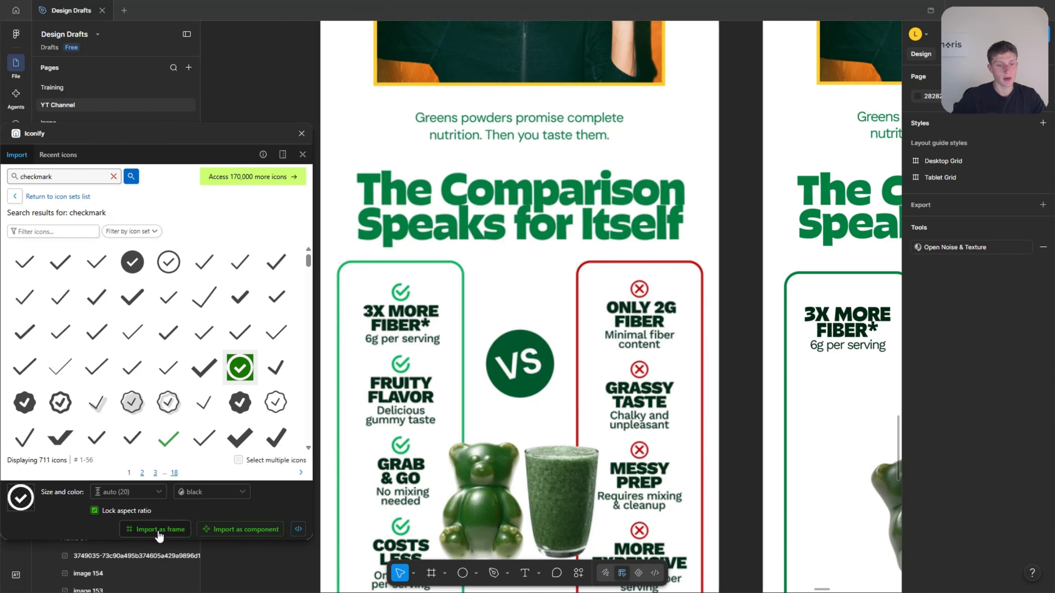
{"action": "left_click", "coordinate": [234, 534]}
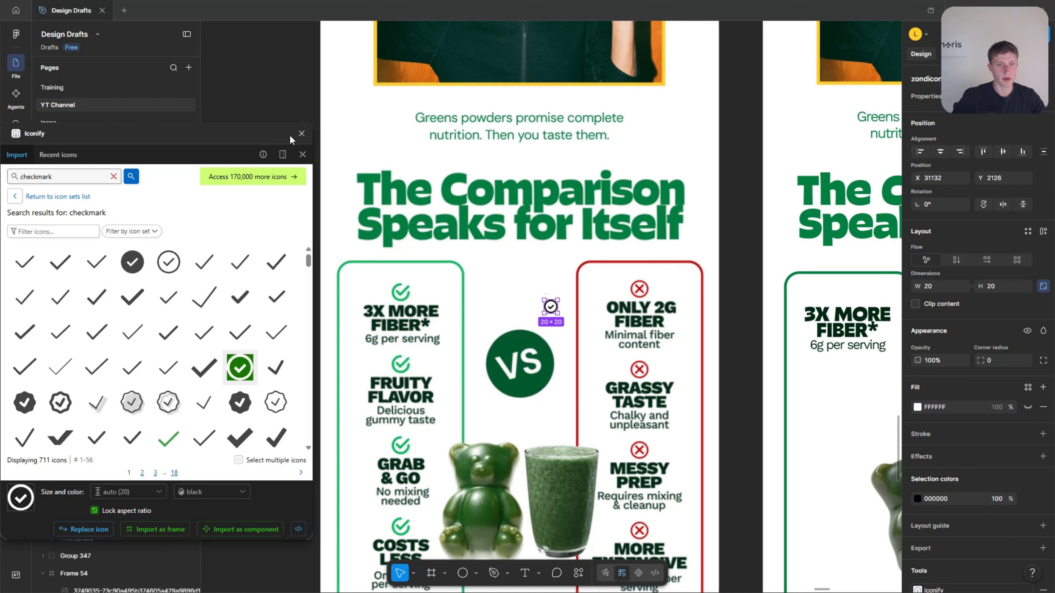
{"action": "left_click_drag", "start_coordinate": [551, 307], "coordinate": [483, 295]}
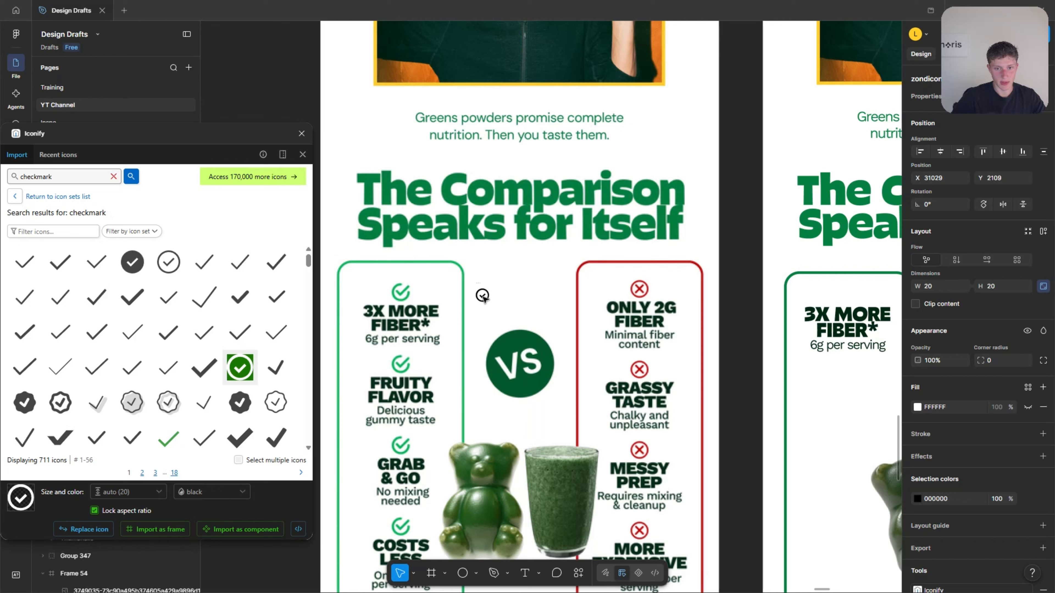
Search Iconify for "cross", import the outlined circle-cross icon as a component and close the plugin.
{"action": "double_click", "coordinate": [78, 177]}
{"action": "type", "text": "cros"}
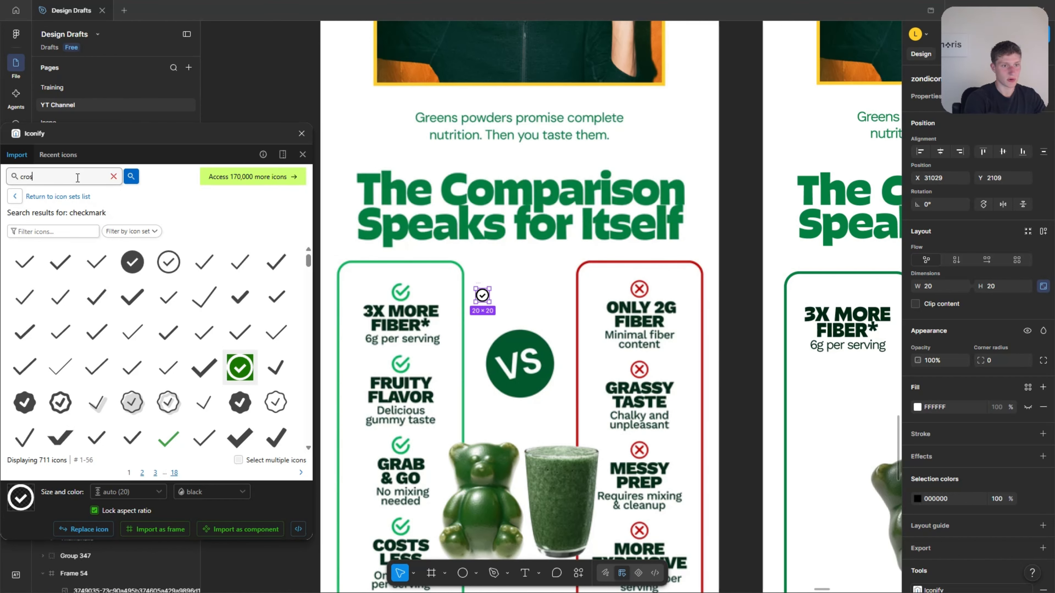
{"action": "type", "text": "s"}
{"action": "key", "text": "Return"}
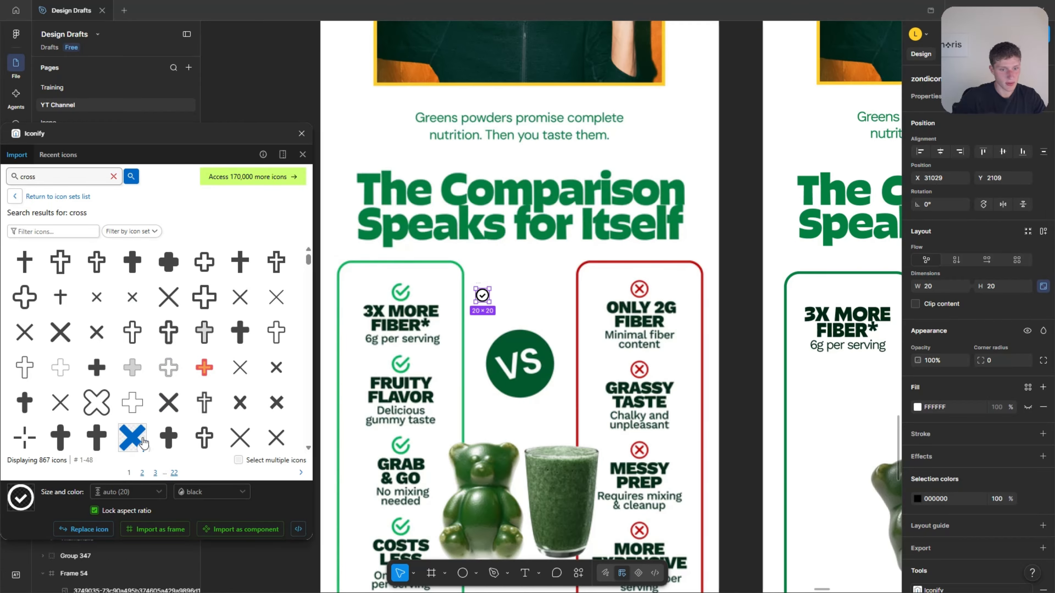
{"action": "scroll", "coordinate": [69, 324], "scroll_direction": "down", "scroll_amount": 15}
{"action": "left_click", "coordinate": [64, 321]}
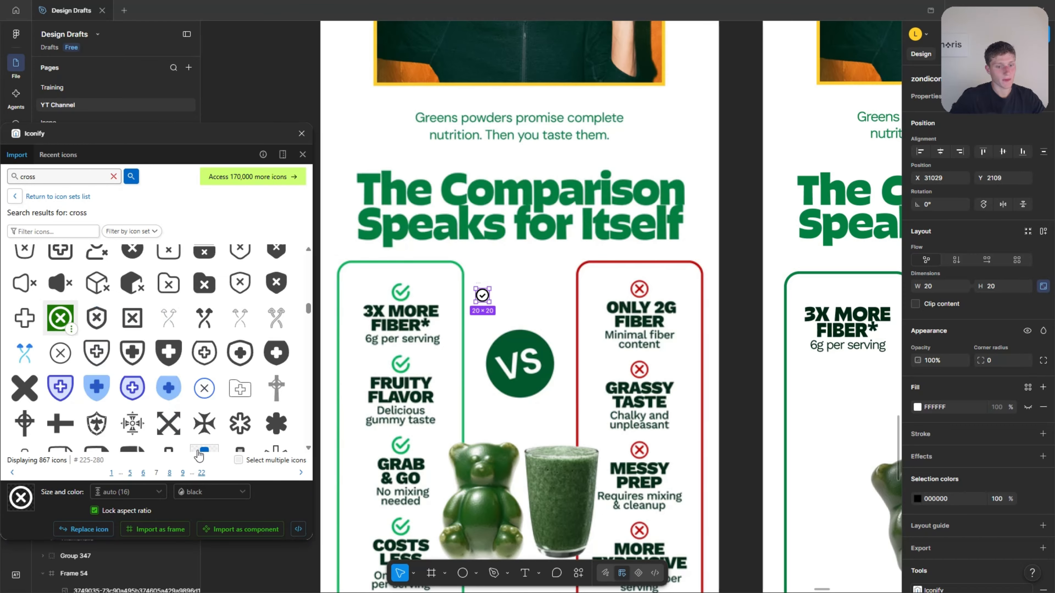
{"action": "left_click", "coordinate": [248, 529]}
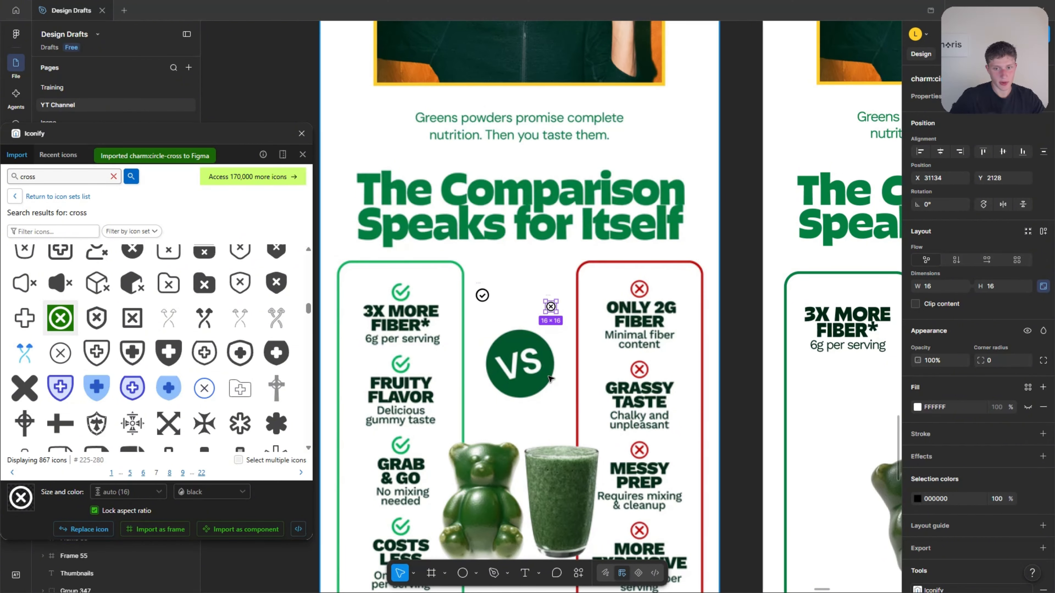
{"action": "left_click", "coordinate": [301, 133]}
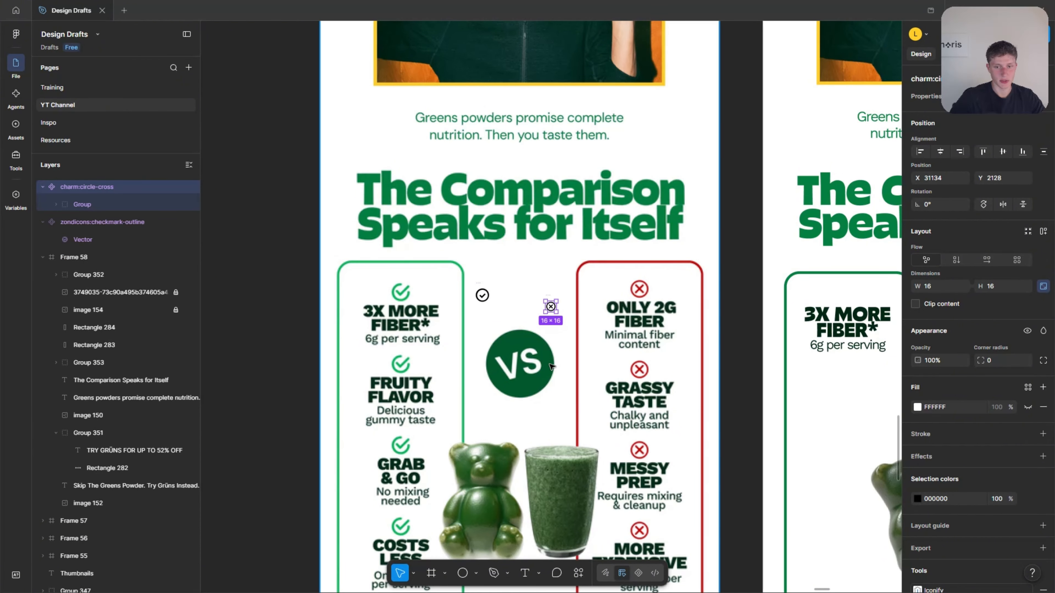
Move the checkmark and cross icons into the recreated email above the VS badge, with the cross at X 287, Y 1059.
{"action": "scroll", "coordinate": [514, 320], "scroll_direction": "up", "scroll_amount": 3}
{"action": "left_click", "coordinate": [585, 334]}
{"action": "left_click_drag", "start_coordinate": [583, 301], "coordinate": [599, 303]}
{"action": "scroll", "coordinate": [553, 310], "scroll_direction": "down", "scroll_amount": 5}
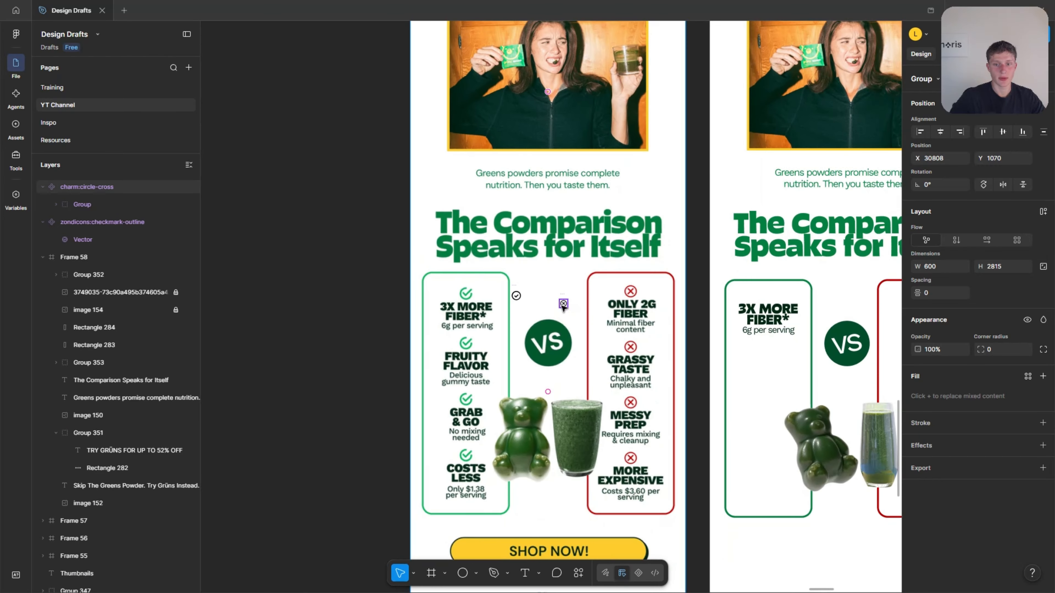
{"action": "left_click_drag", "start_coordinate": [563, 307], "coordinate": [578, 309]}
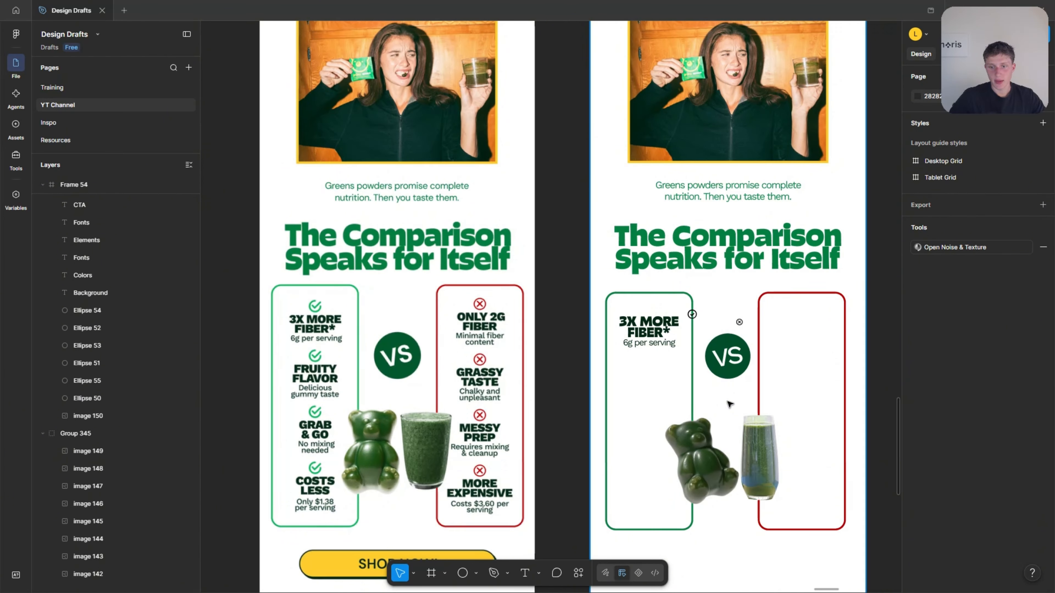
{"action": "scroll", "coordinate": [733, 350], "scroll_direction": "up", "scroll_amount": 3}
{"action": "left_click_drag", "start_coordinate": [678, 303], "coordinate": [723, 305]}
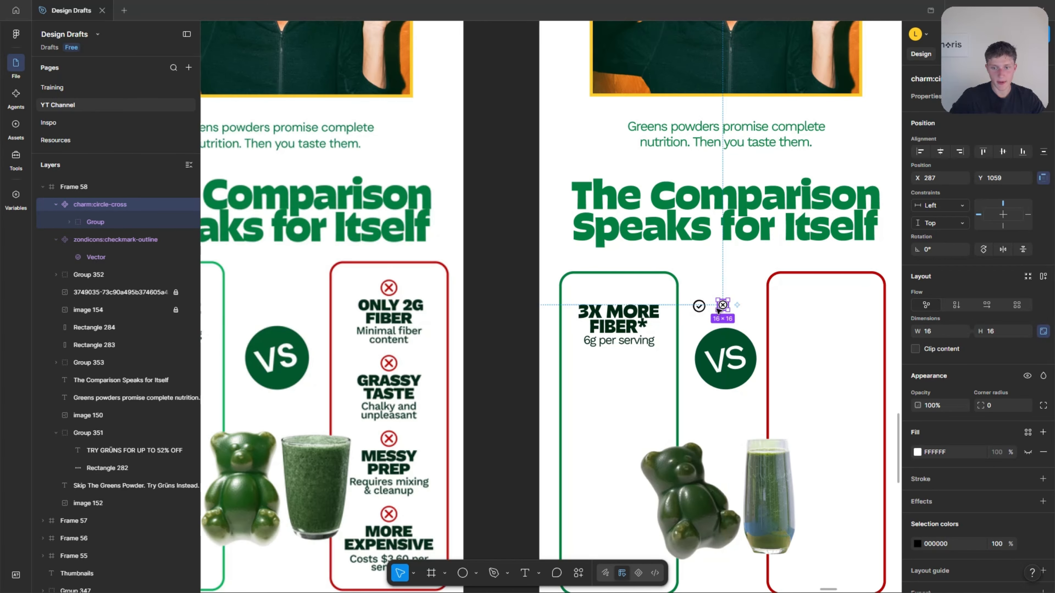
Place the checkmark icon centred above "3X MORE FIBER*" in the green column and size it to 22 × 22.
{"action": "scroll", "coordinate": [542, 326], "scroll_direction": "up", "scroll_amount": 2}
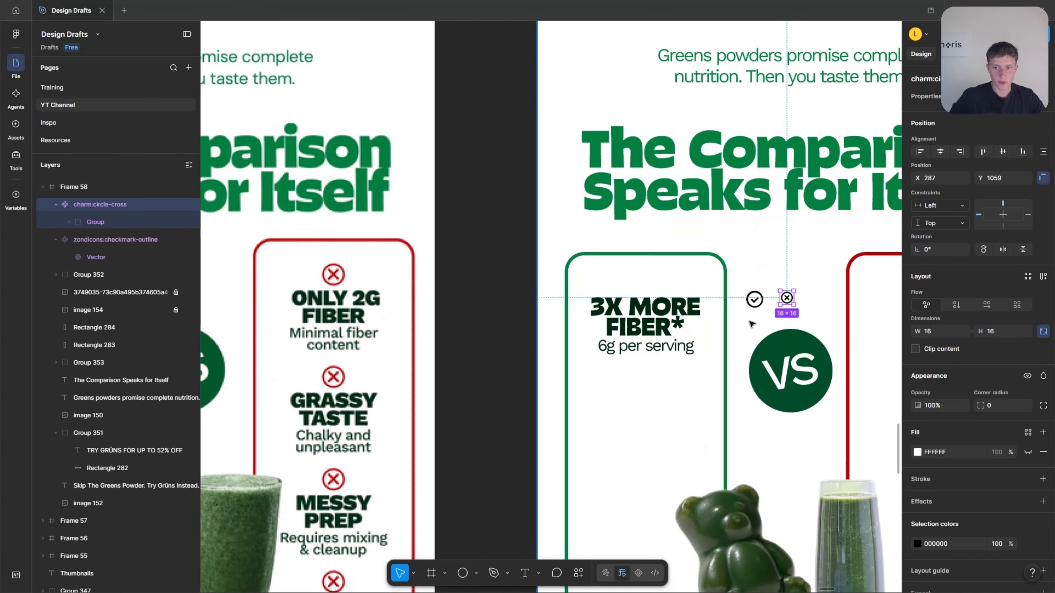
{"action": "left_click", "coordinate": [757, 302]}
{"action": "left_click_drag", "start_coordinate": [757, 302], "coordinate": [659, 294]}
{"action": "scroll", "coordinate": [648, 279], "scroll_direction": "up", "scroll_amount": 2}
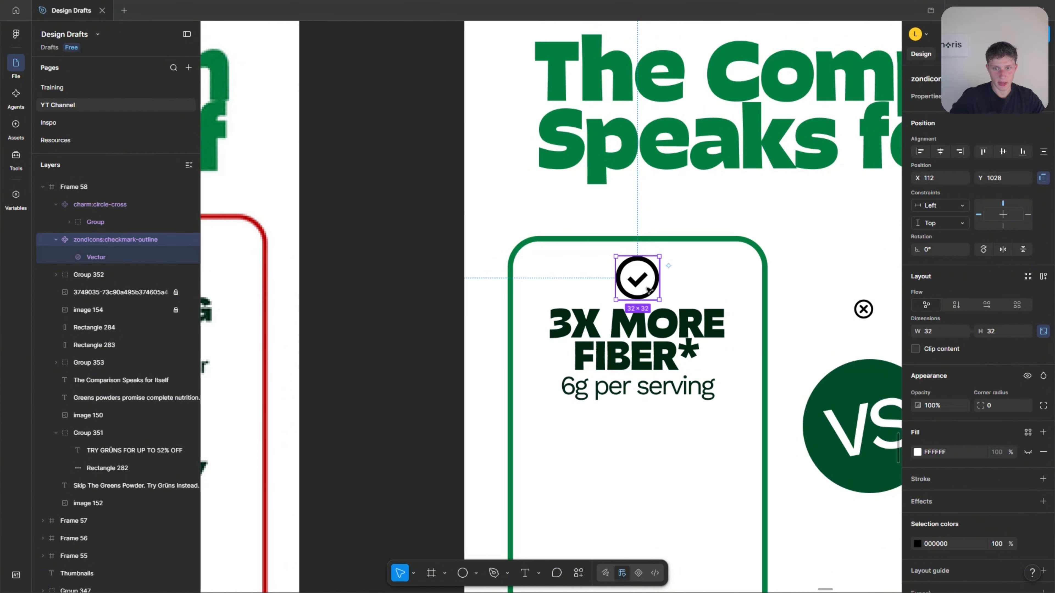
{"action": "scroll", "coordinate": [757, 297], "scroll_direction": "down", "scroll_amount": 5}
{"action": "left_click_drag", "start_coordinate": [756, 296], "coordinate": [753, 294]}
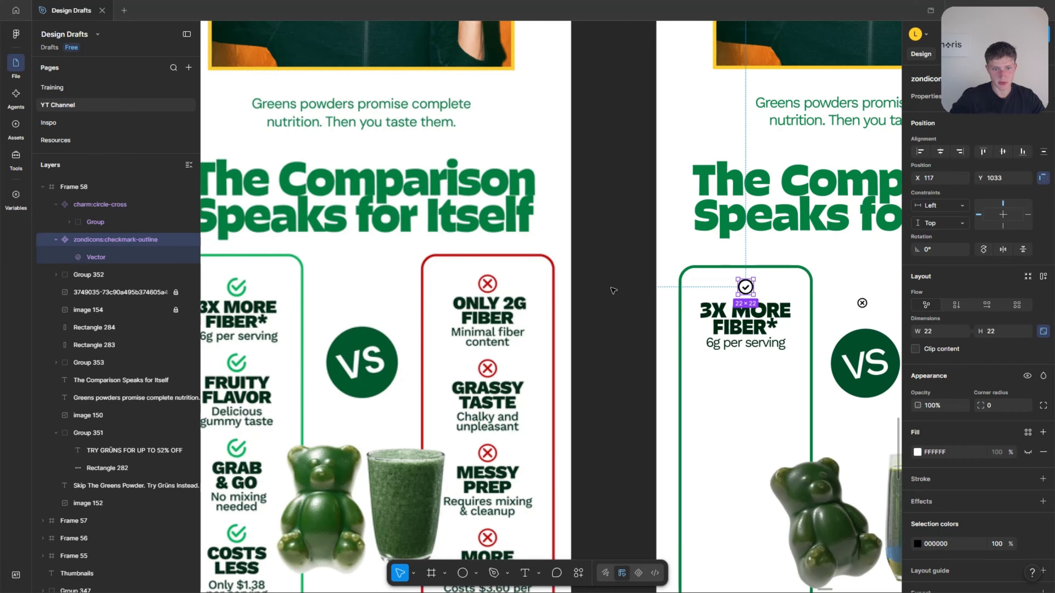
Enlarge the checkmark icon above "3X MORE FIBER*" to 26 × 26 at X 115, Y 1031.
{"action": "scroll", "coordinate": [574, 287], "scroll_direction": "up", "scroll_amount": 2}
{"action": "left_click", "coordinate": [786, 262]}
{"action": "left_click", "coordinate": [771, 287]}
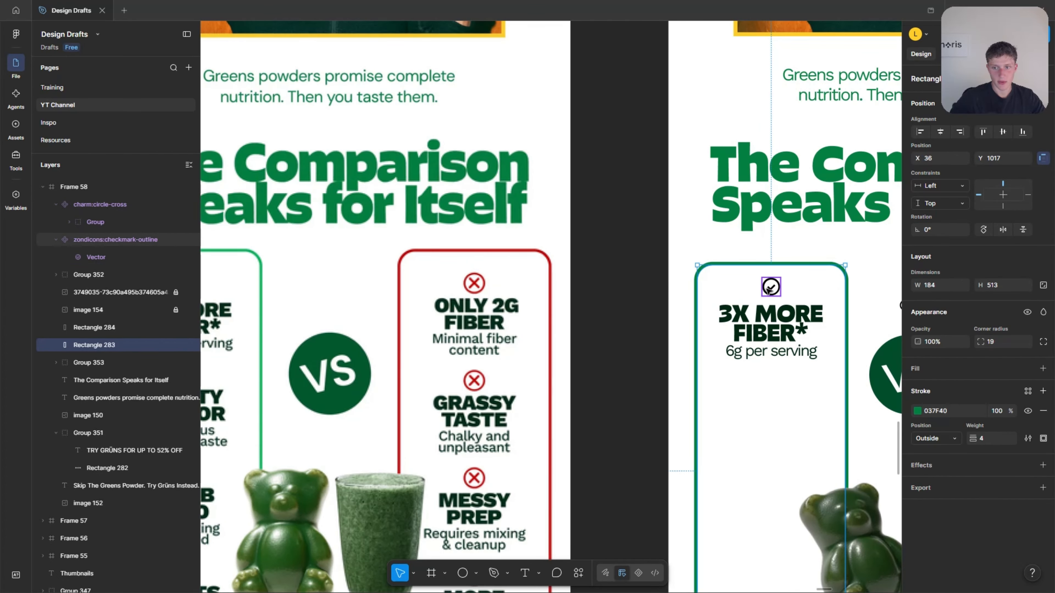
{"action": "scroll", "coordinate": [771, 291], "scroll_direction": "up", "scroll_amount": 6}
{"action": "left_click_drag", "start_coordinate": [772, 308], "coordinate": [777, 314]}
{"action": "scroll", "coordinate": [823, 314], "scroll_direction": "down", "scroll_amount": 5}
{"action": "scroll", "coordinate": [664, 332], "scroll_direction": "down", "scroll_amount": 3}
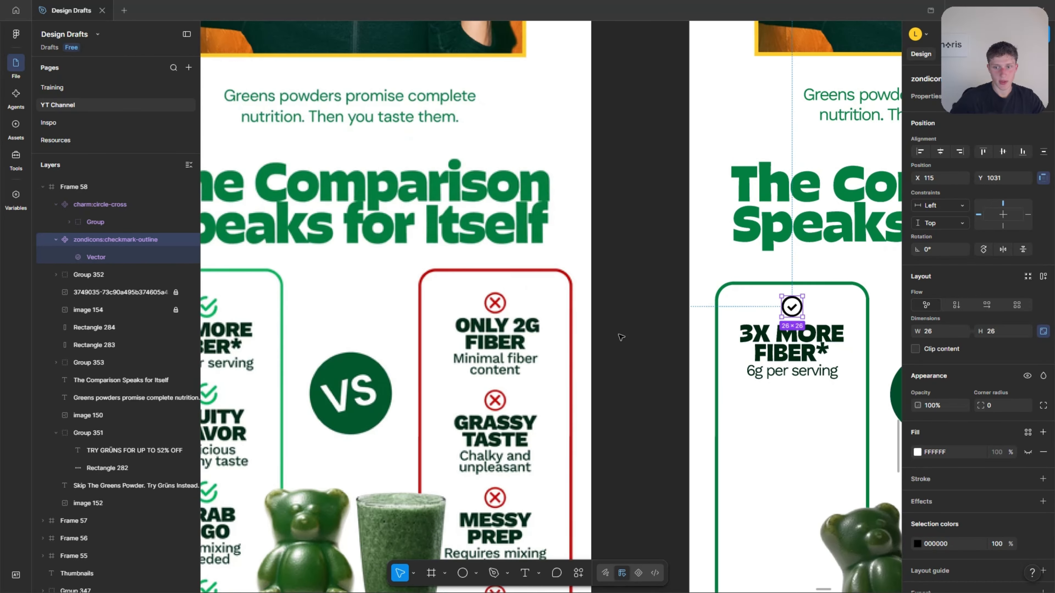
{"action": "left_click", "coordinate": [619, 337]}
{"action": "scroll", "coordinate": [619, 337], "scroll_direction": "down", "scroll_amount": 2}
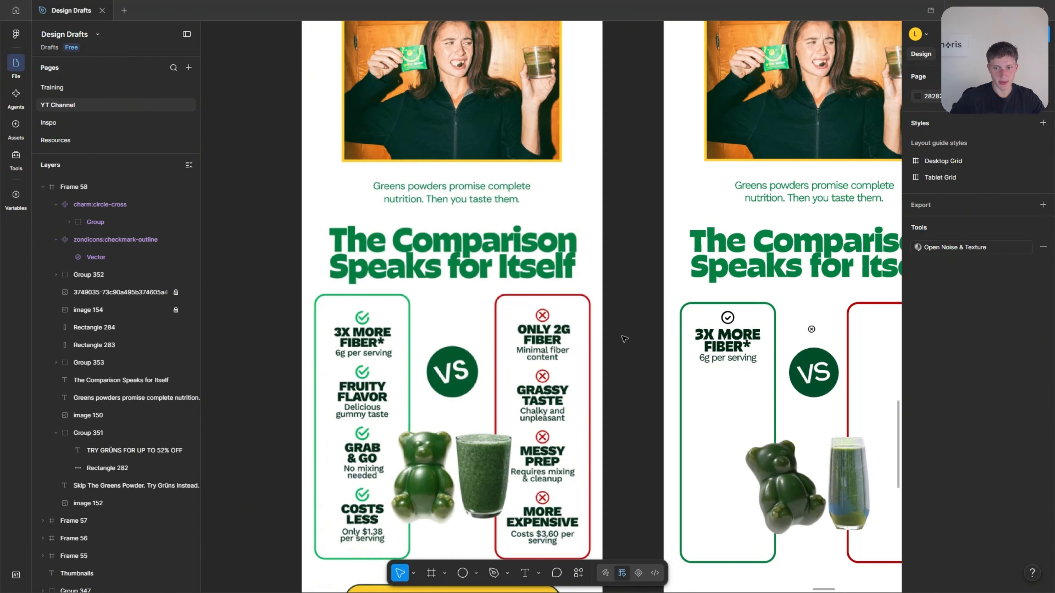
Try filling the checkmark component with the green 037F40 sampled from the column border, and undo the fill.
{"action": "left_click", "coordinate": [728, 318]}
{"action": "scroll", "coordinate": [877, 264], "scroll_direction": "up", "scroll_amount": 4}
{"action": "key", "text": "ctrl+z"}
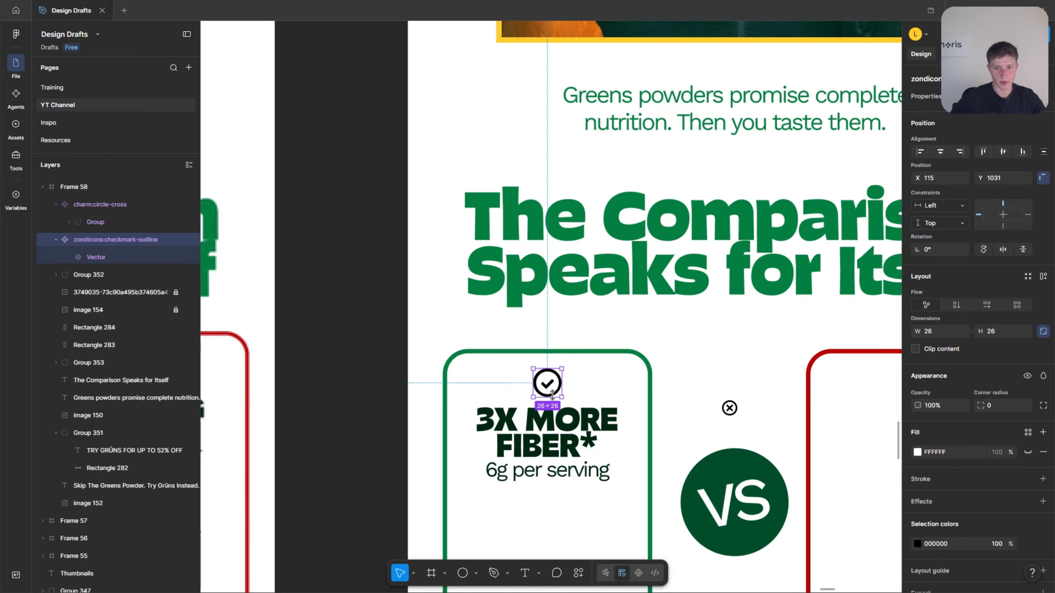
{"action": "scroll", "coordinate": [445, 371], "scroll_direction": "up", "scroll_amount": 3}
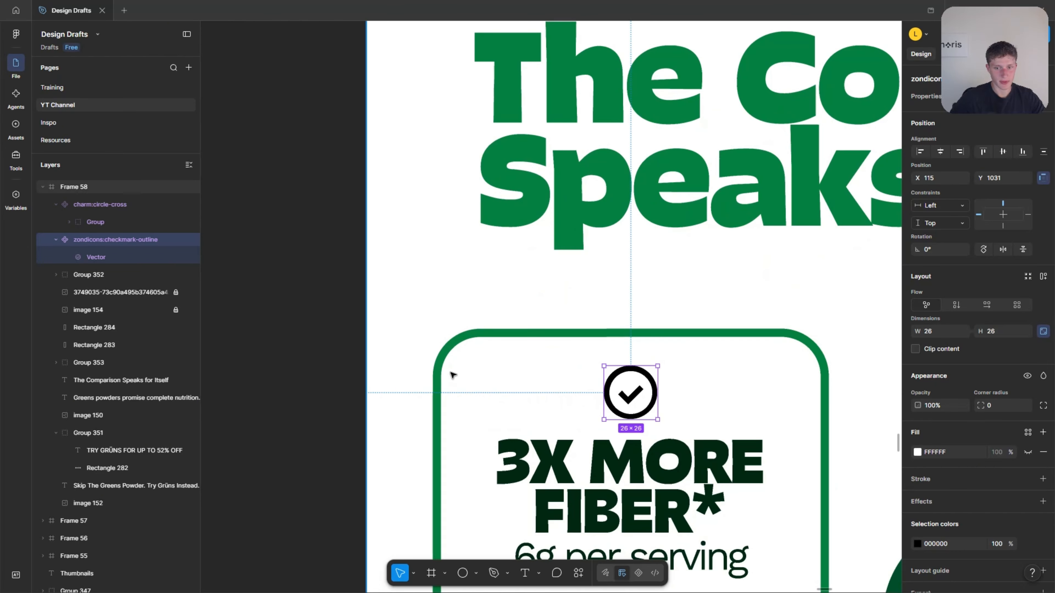
{"action": "key", "text": "i"}
{"action": "left_click", "coordinate": [437, 383]}
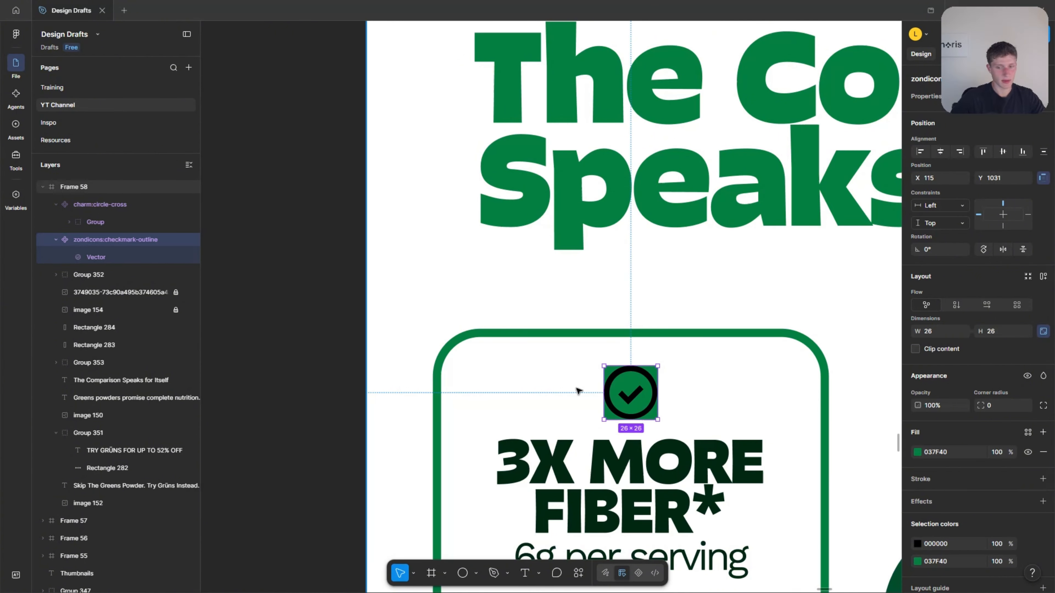
{"action": "key", "text": "ctrl+z"}
{"action": "left_click", "coordinate": [917, 453]}
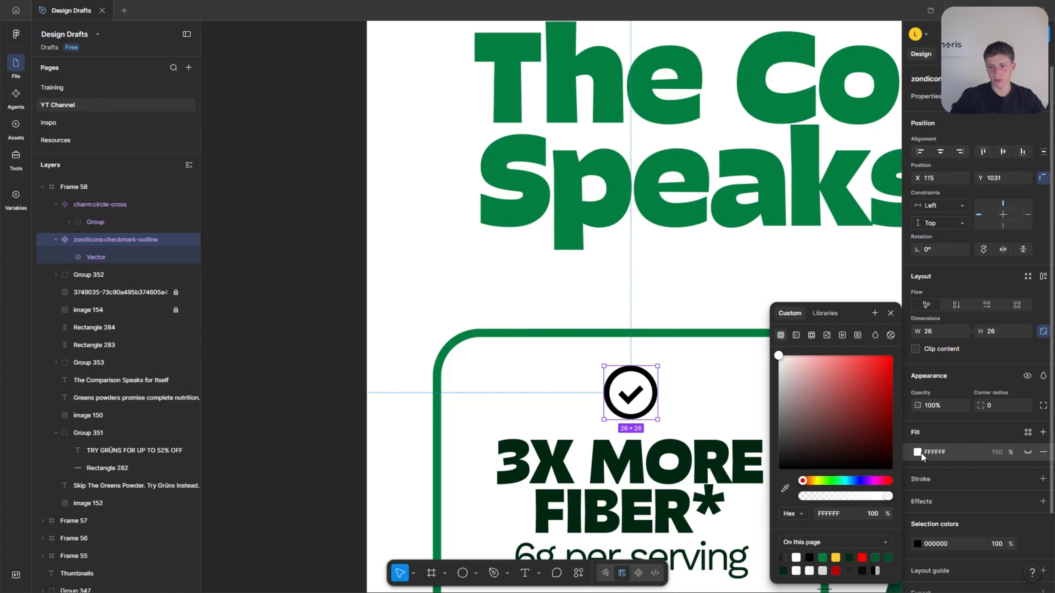
{"action": "left_click", "coordinate": [785, 488]}
{"action": "left_click", "coordinate": [441, 393]}
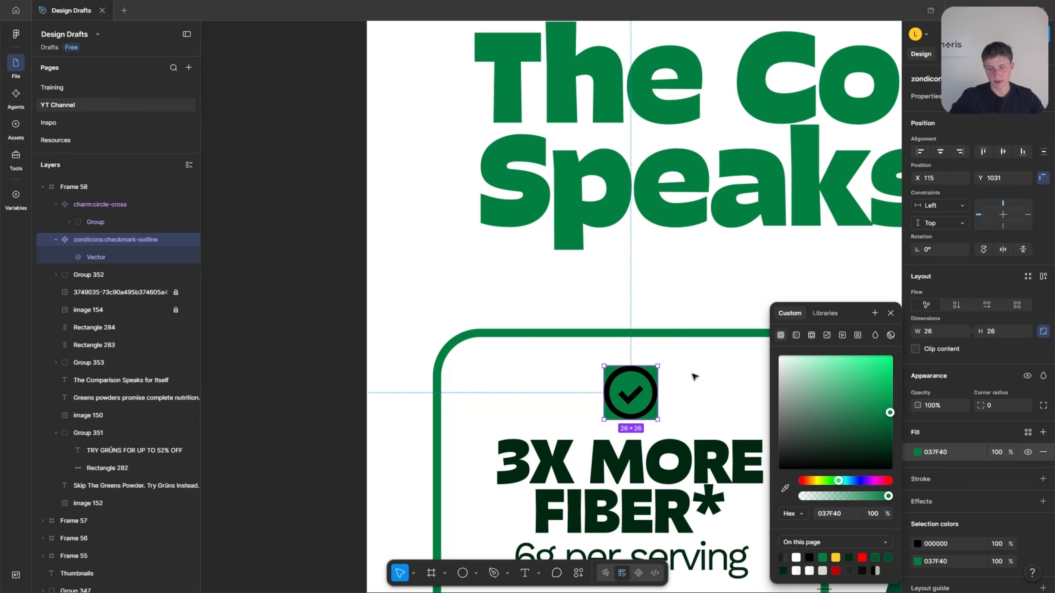
{"action": "key", "text": "ctrl+z"}
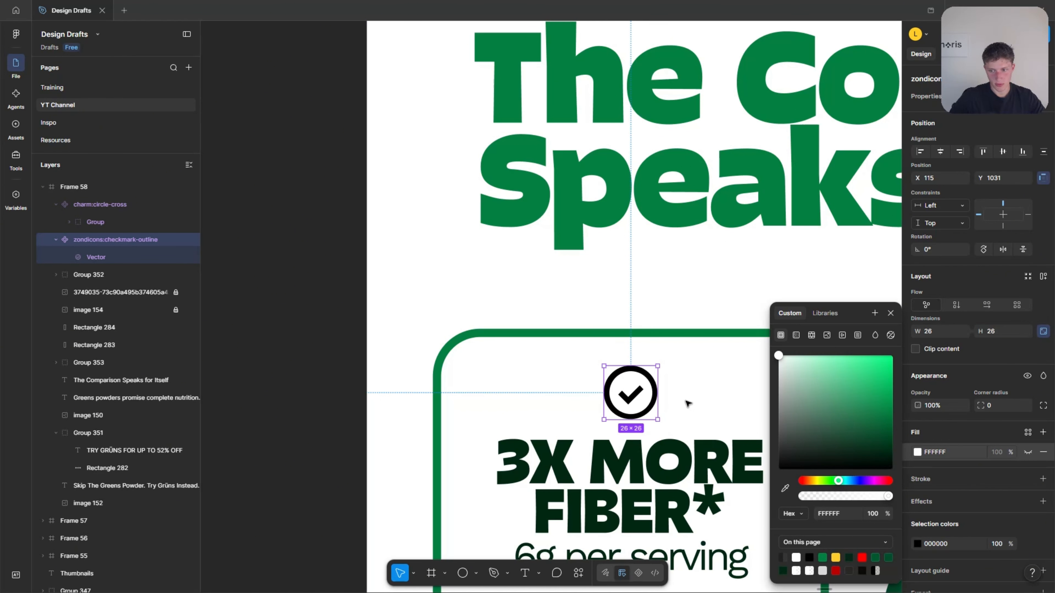
Recolour the checkmark icon's black selection colour to the green 037F40 sampled from the column border.
{"action": "scroll", "coordinate": [949, 495], "scroll_direction": "down", "scroll_amount": 2}
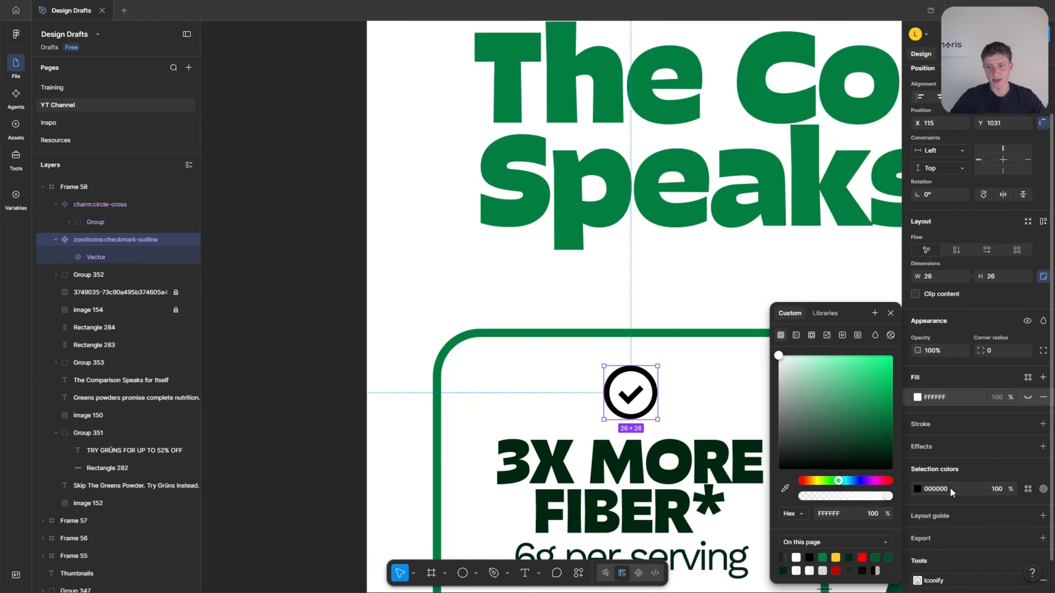
{"action": "left_click", "coordinate": [917, 489]}
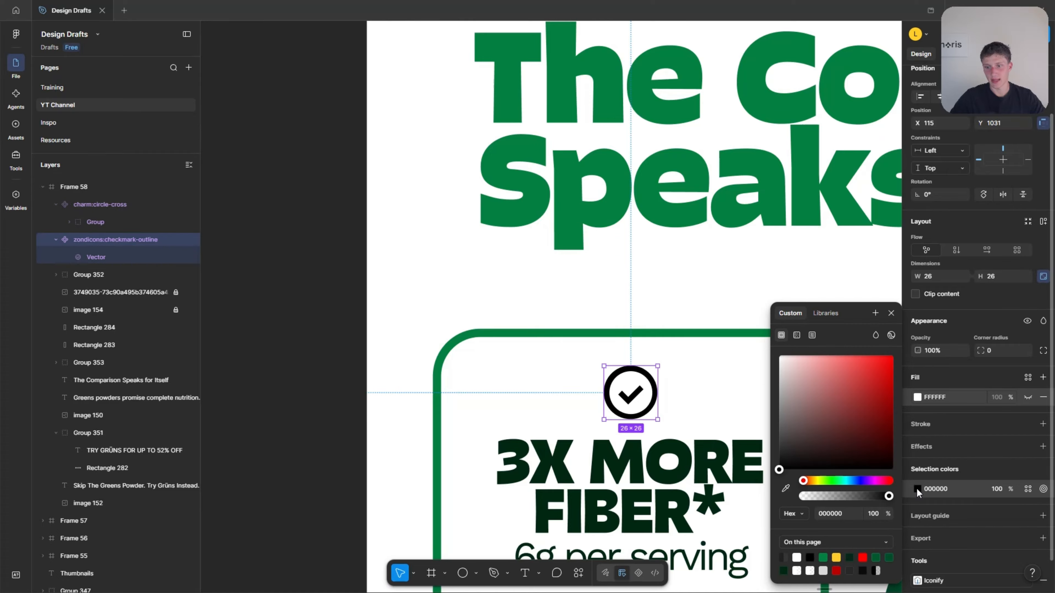
{"action": "left_click", "coordinate": [786, 488]}
{"action": "scroll", "coordinate": [611, 387], "scroll_direction": "up", "scroll_amount": 3}
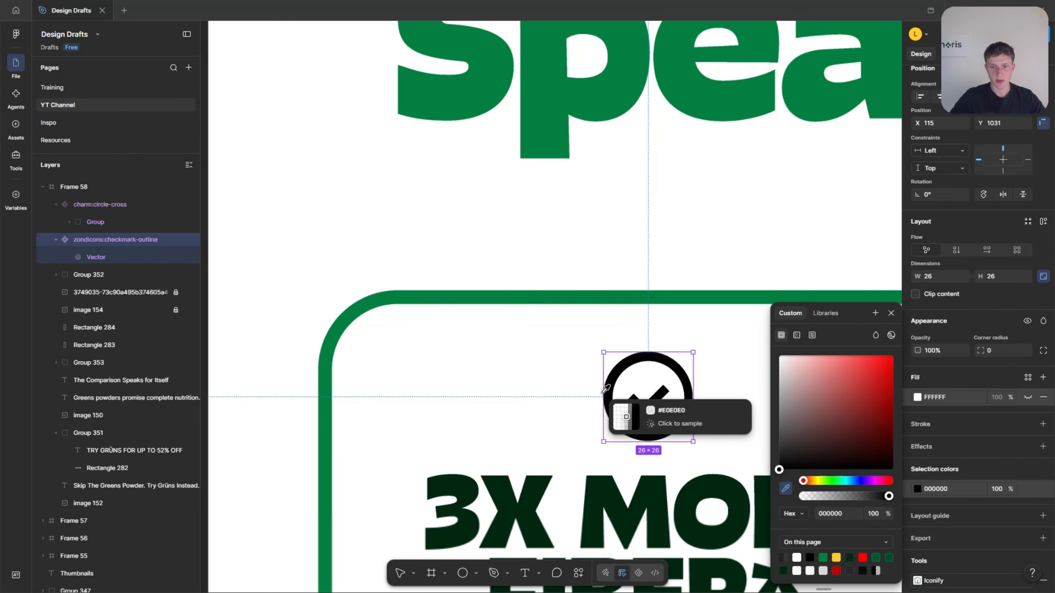
{"action": "left_click", "coordinate": [282, 346]}
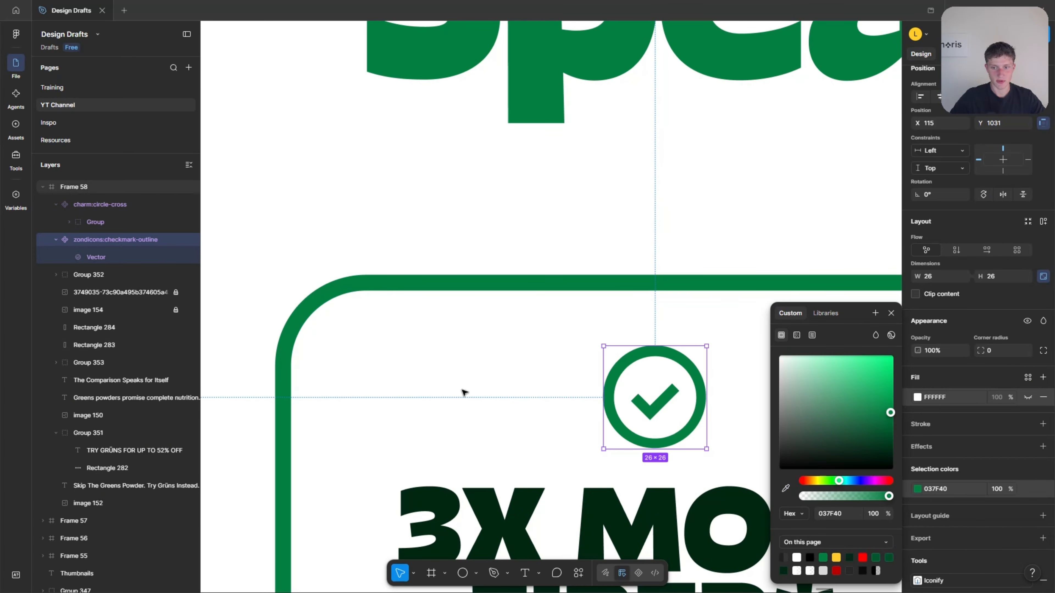
Align the checkmark icon and the "3X MORE FIBER*" text group on their horizontal centres and group them together.
{"action": "scroll", "coordinate": [473, 393], "scroll_direction": "down", "scroll_amount": 5}
{"action": "left_click", "coordinate": [291, 393]}
{"action": "scroll", "coordinate": [384, 405], "scroll_direction": "down", "scroll_amount": 1}
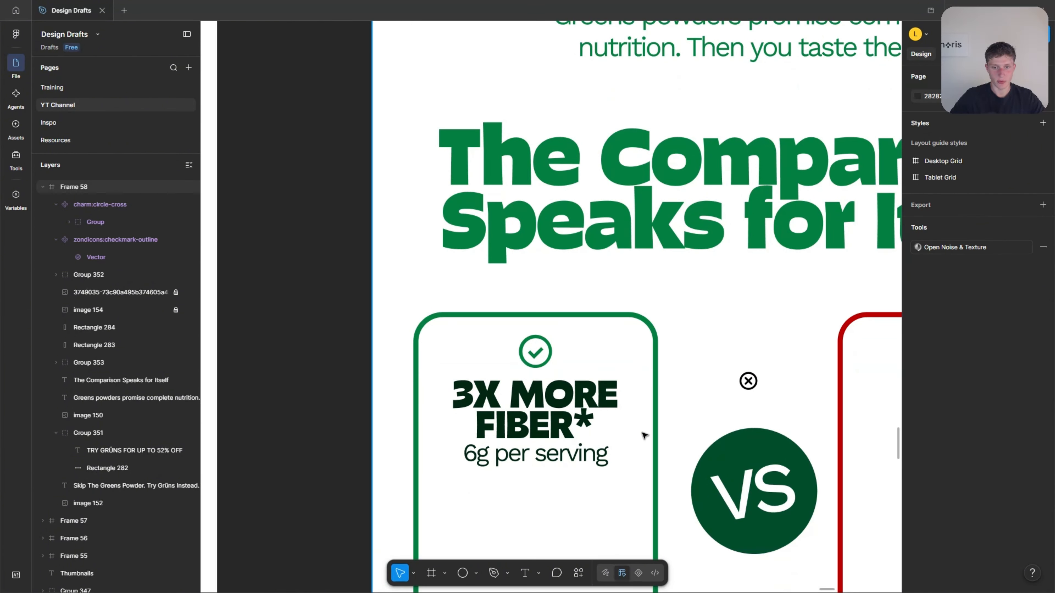
{"action": "scroll", "coordinate": [688, 418], "scroll_direction": "down", "scroll_amount": 5}
{"action": "scroll", "coordinate": [700, 412], "scroll_direction": "up", "scroll_amount": 4}
{"action": "left_click", "coordinate": [702, 408]}
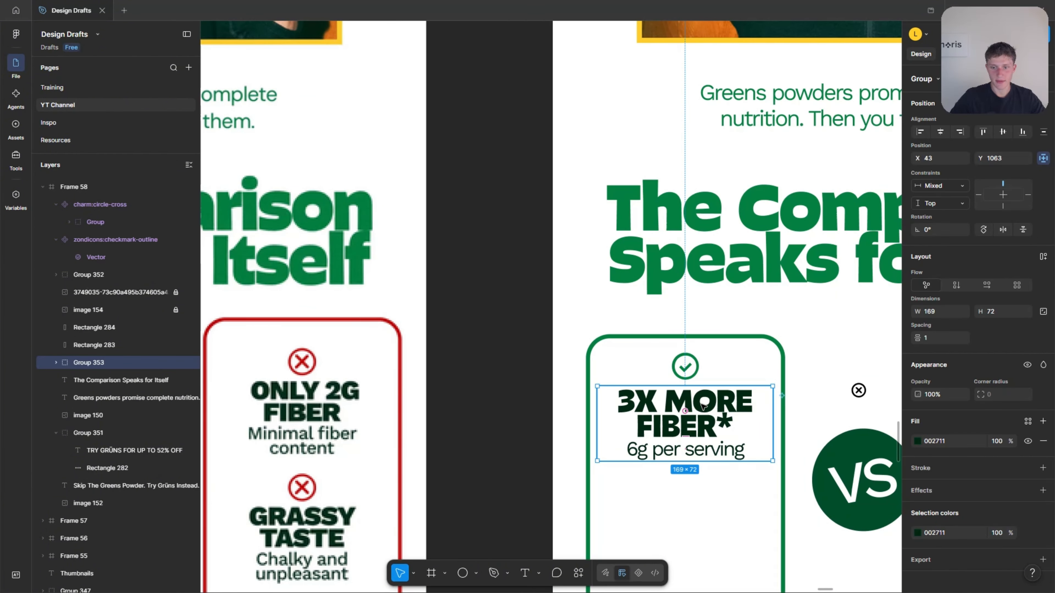
{"action": "left_click", "coordinate": [686, 367], "text": "shift"}
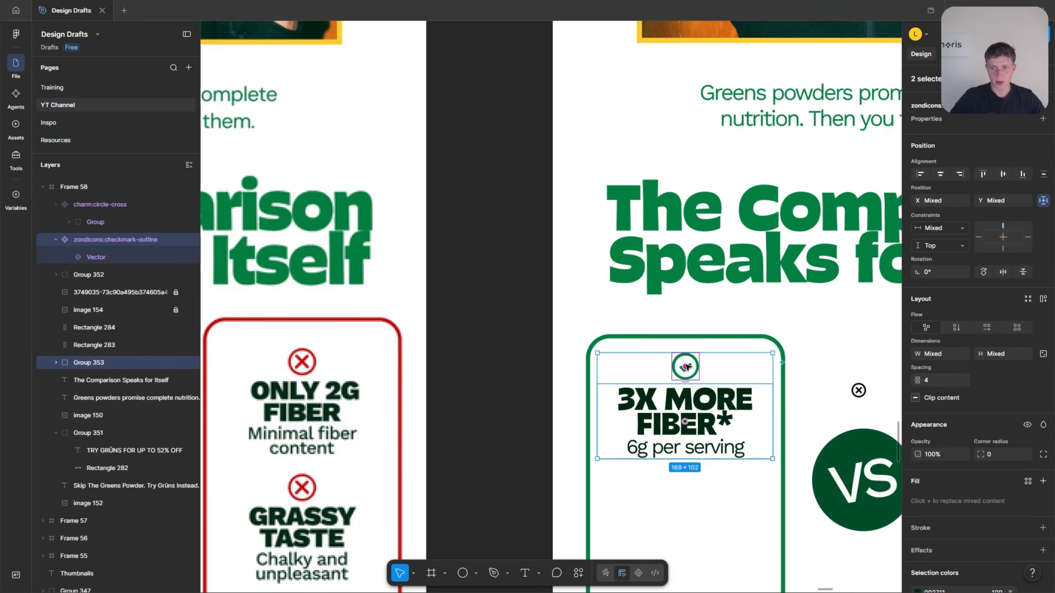
{"action": "left_click", "coordinate": [940, 174]}
{"action": "left_click_drag", "start_coordinate": [713, 407], "coordinate": [713, 406]}
{"action": "scroll", "coordinate": [714, 406], "scroll_direction": "down", "scroll_amount": 5}
{"action": "right_click", "coordinate": [713, 293]}
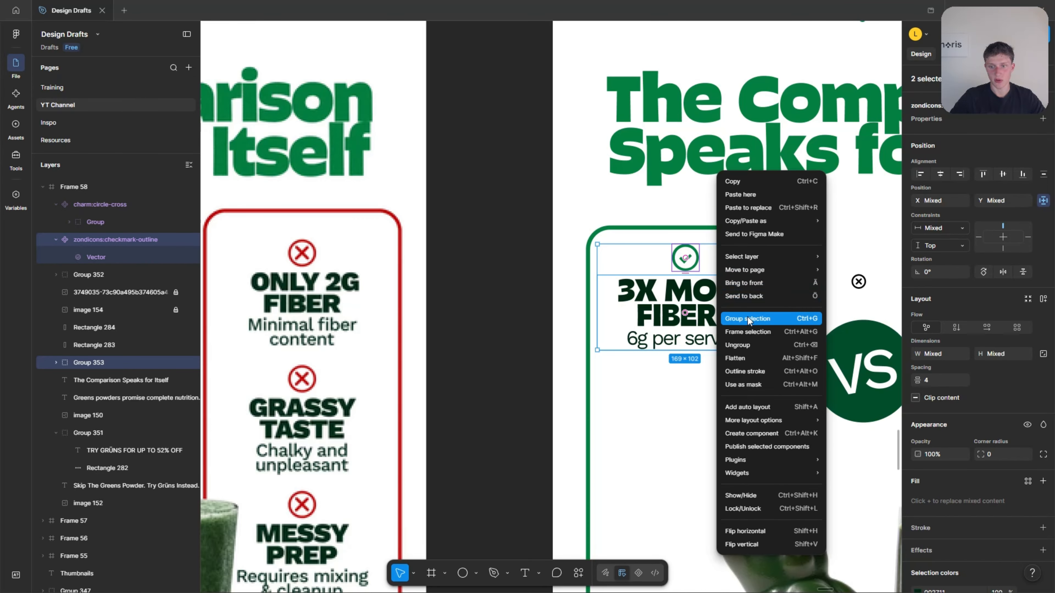
{"action": "left_click", "coordinate": [771, 319]}
Duplicate the checkmark and "3X MORE FIBER*" group three times down the green column, with the lowest copy at Y 1401.
{"action": "scroll", "coordinate": [771, 318], "scroll_direction": "down", "scroll_amount": 3}
{"action": "left_click_drag", "start_coordinate": [730, 305], "coordinate": [730, 305]}
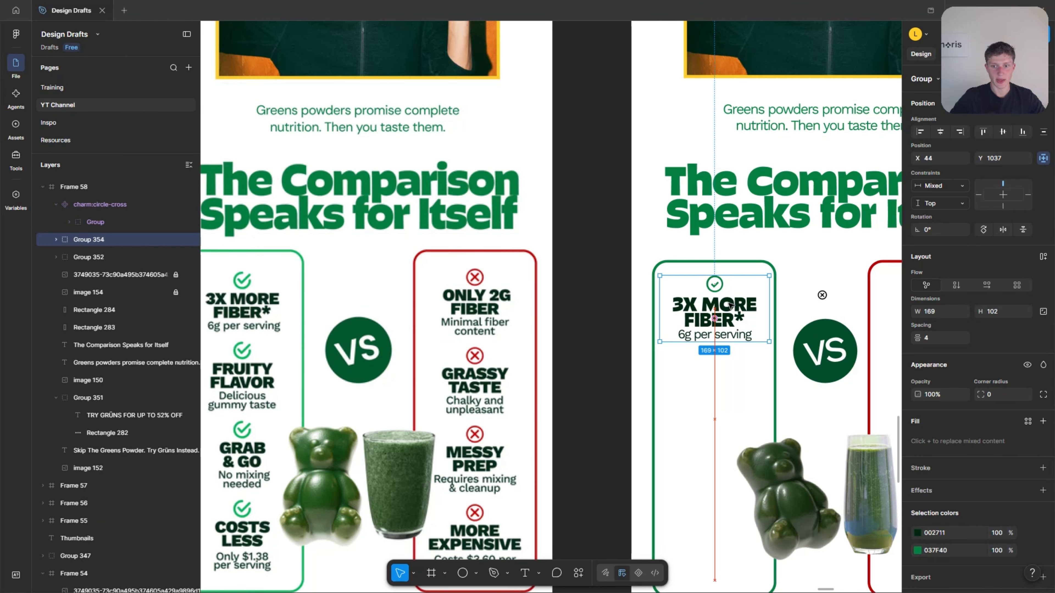
{"action": "scroll", "coordinate": [730, 306], "scroll_direction": "down", "scroll_amount": 2}
{"action": "scroll", "coordinate": [733, 291], "scroll_direction": "down", "scroll_amount": 1}
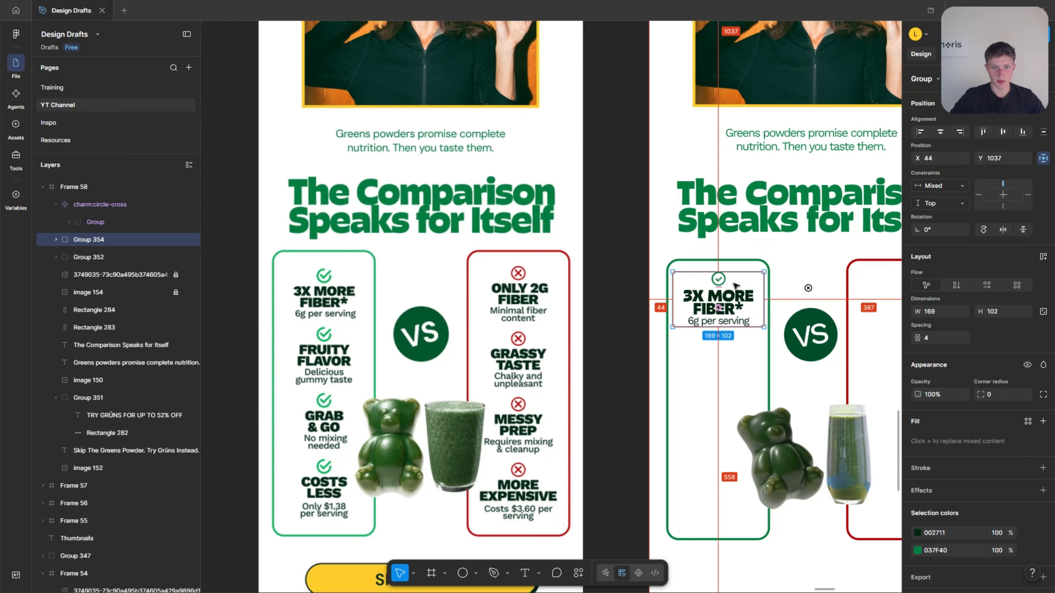
{"action": "left_click_drag", "start_coordinate": [727, 291], "coordinate": [719, 488]}
{"action": "scroll", "coordinate": [718, 487], "scroll_direction": "down", "scroll_amount": 1}
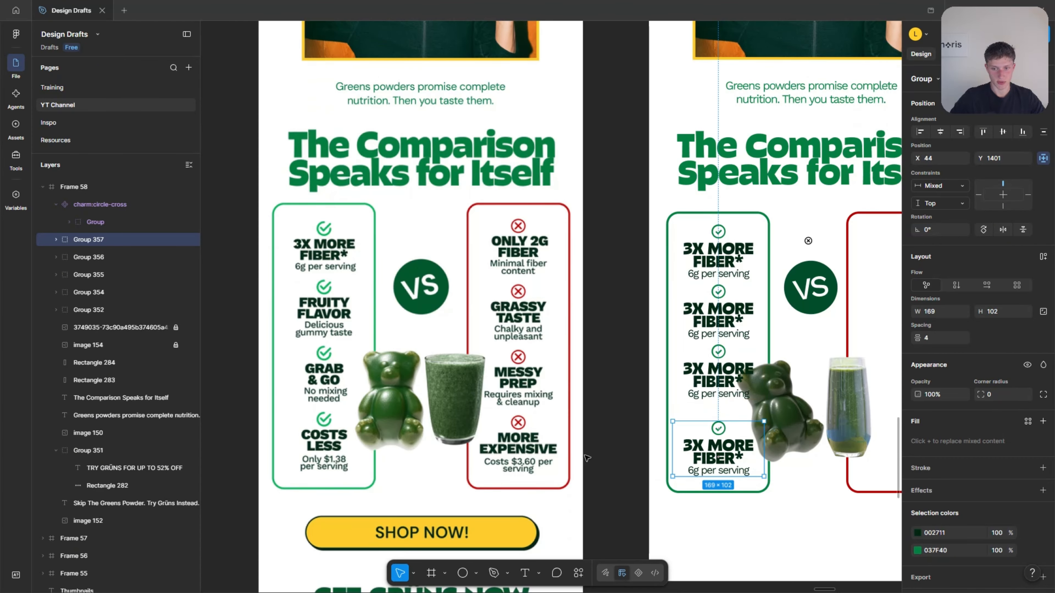
Reposition the four "3X MORE FIBER*" groups so they are evenly spaced down the green column.
{"action": "scroll", "coordinate": [461, 447], "scroll_direction": "up", "scroll_amount": 3}
{"action": "left_click_drag", "start_coordinate": [796, 451], "coordinate": [796, 452]}
{"action": "left_click_drag", "start_coordinate": [799, 347], "coordinate": [798, 358]}
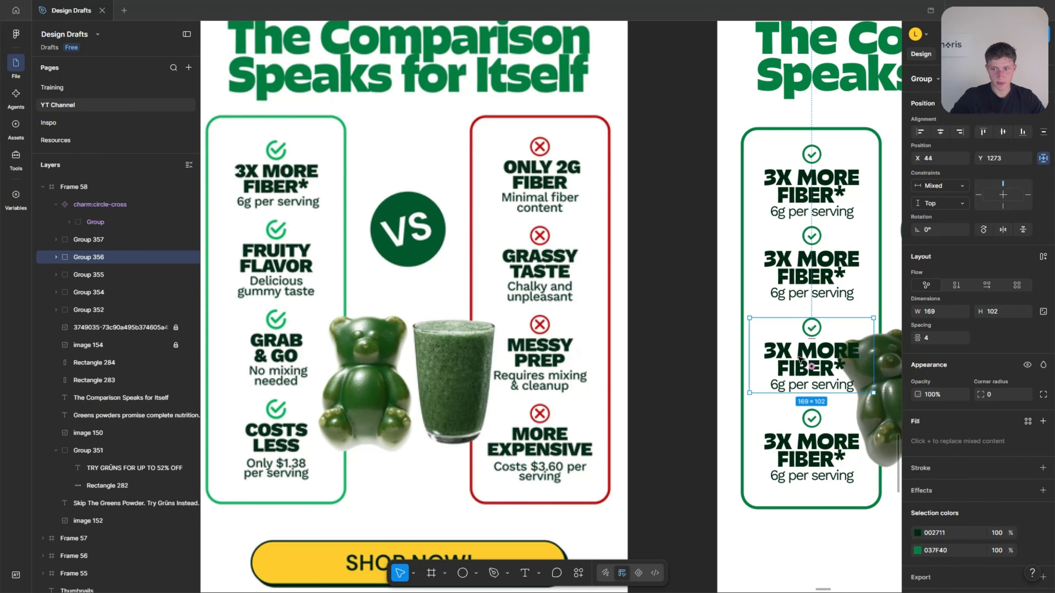
{"action": "left_click", "coordinate": [804, 257]}
{"action": "left_click_drag", "start_coordinate": [813, 259], "coordinate": [813, 263]}
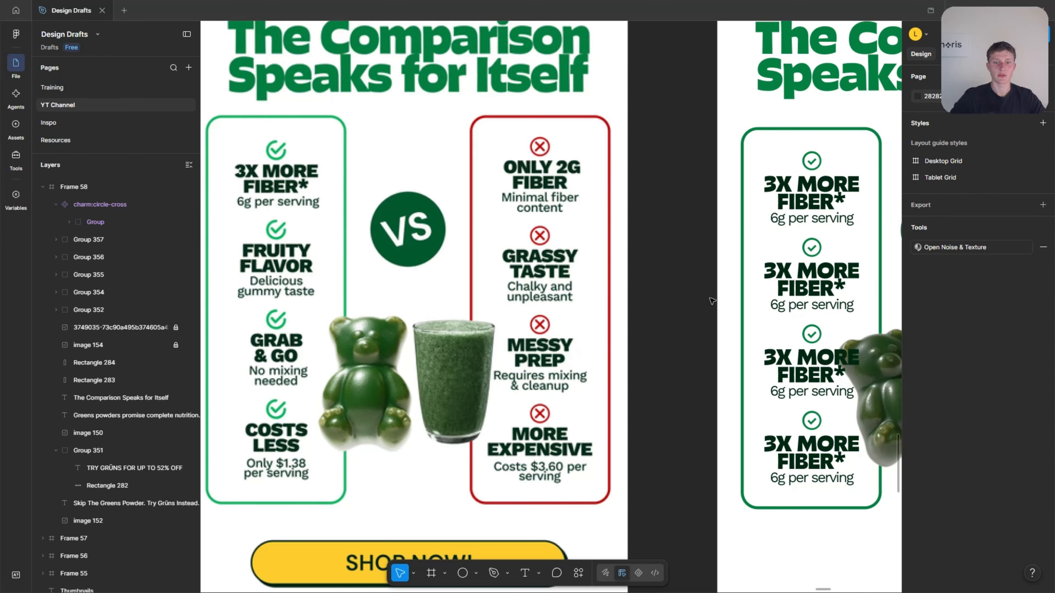
Change the second item's texts to "FRUITY FLAVOR" and "Delicious gummy taste", narrowing the description to 134 wide so it breaks after "Delicious".
{"action": "double_click", "coordinate": [816, 279]}
{"action": "type", "text": "FRUI"}
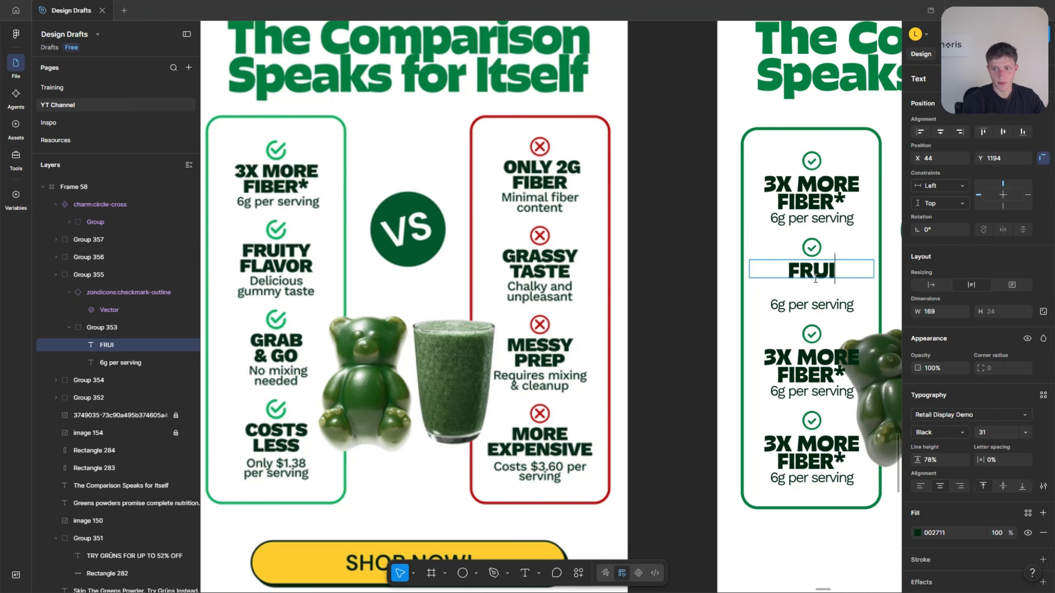
{"action": "type", "text": "TY FLAVOR"}
{"action": "double_click", "coordinate": [817, 303]}
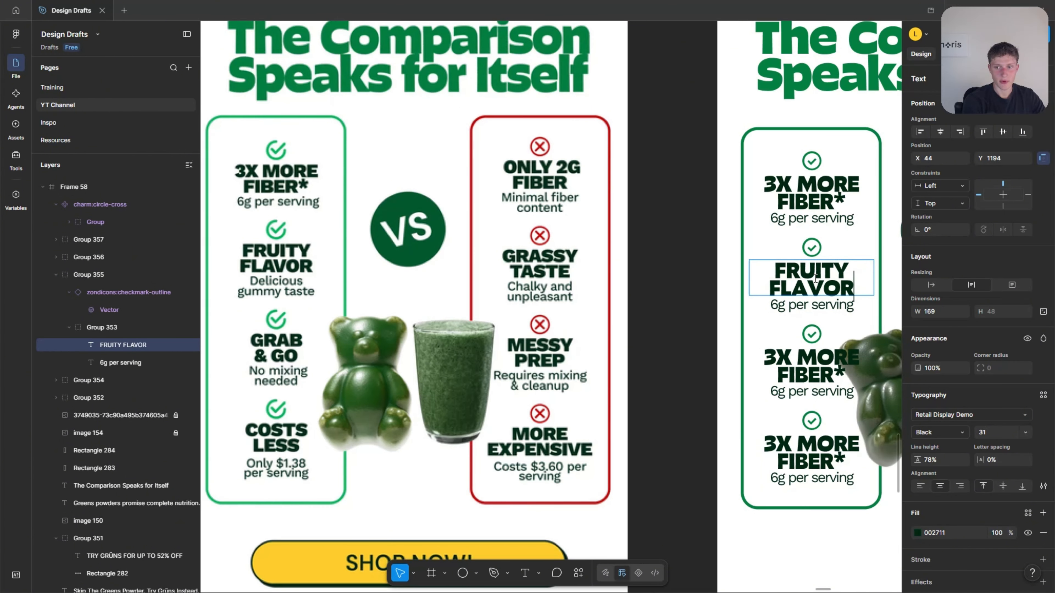
{"action": "type", "text": "Deliv"}
{"action": "type", "text": "icious gummy taste"}
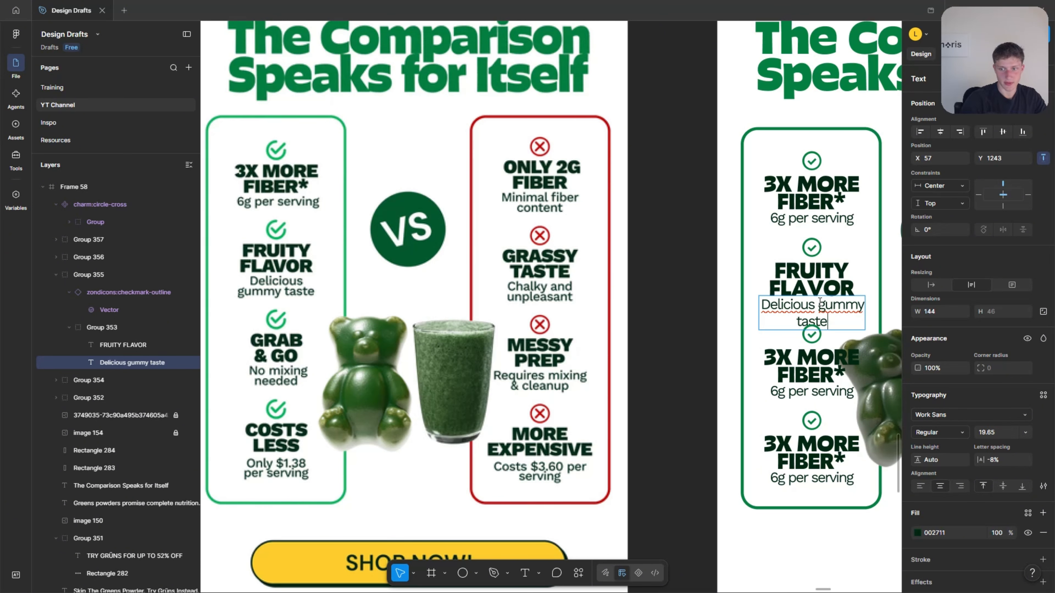
{"action": "key", "text": "Escape"}
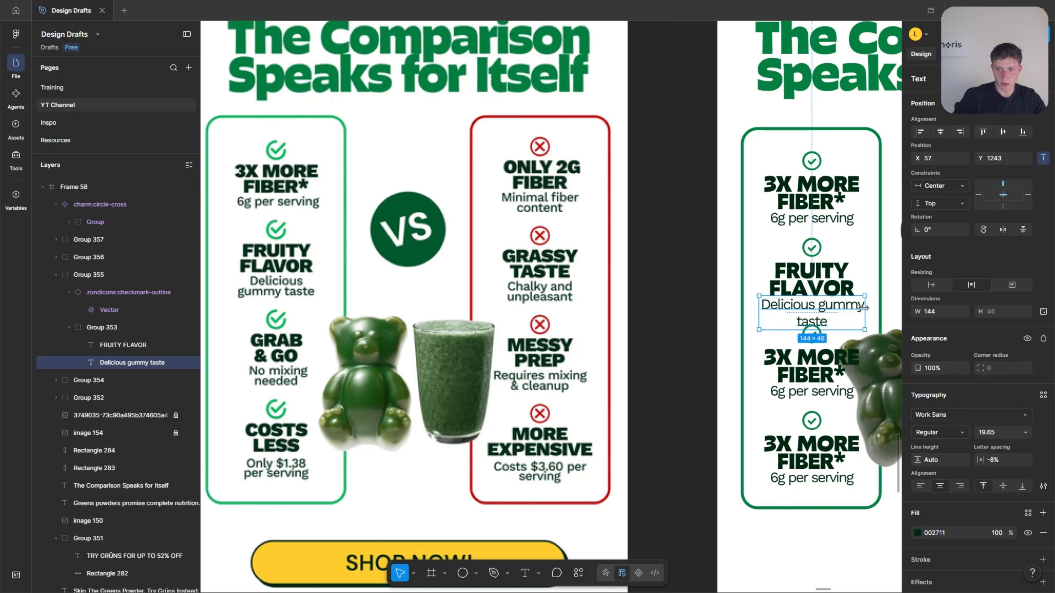
{"action": "left_click_drag", "start_coordinate": [864, 308], "coordinate": [860, 306]}
Move the lower two groups down slightly and change the third item's texts to "GRAB & GO" and "No mixing needed".
{"action": "left_click", "coordinate": [809, 356]}
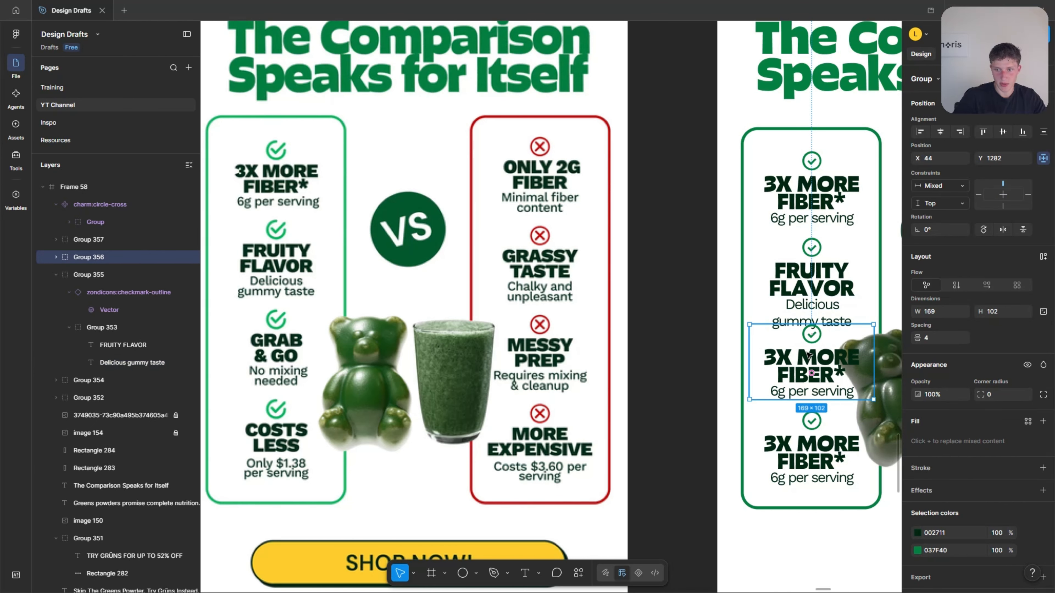
{"action": "left_click_drag", "start_coordinate": [806, 353], "coordinate": [801, 369]}
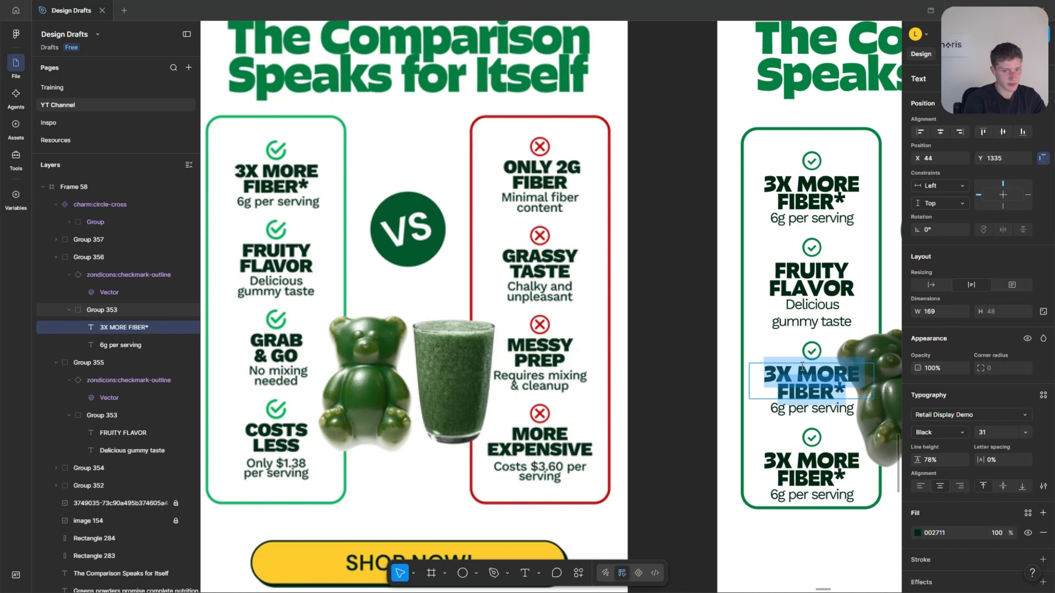
{"action": "type", "text": "GRAB "}
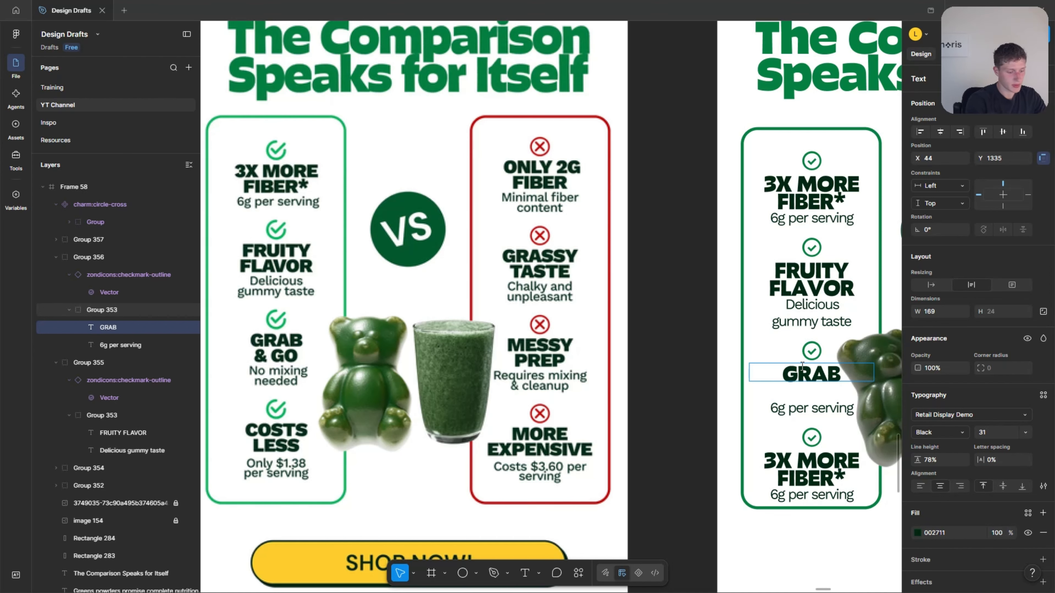
{"action": "type", "text": "& GO"}
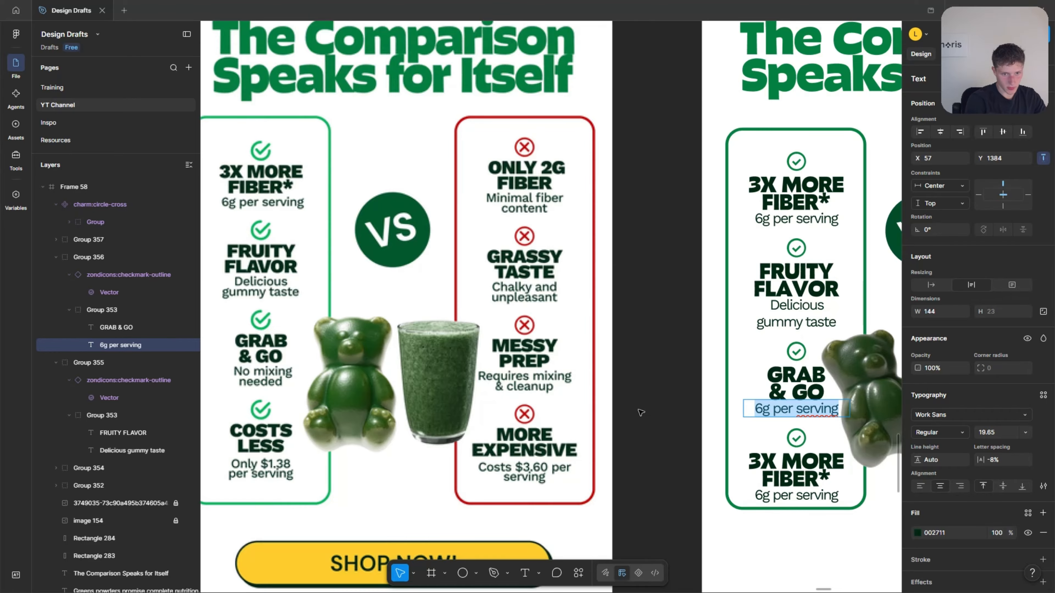
{"action": "type", "text": "No mixing needed"}
{"action": "left_click", "coordinate": [781, 421]}
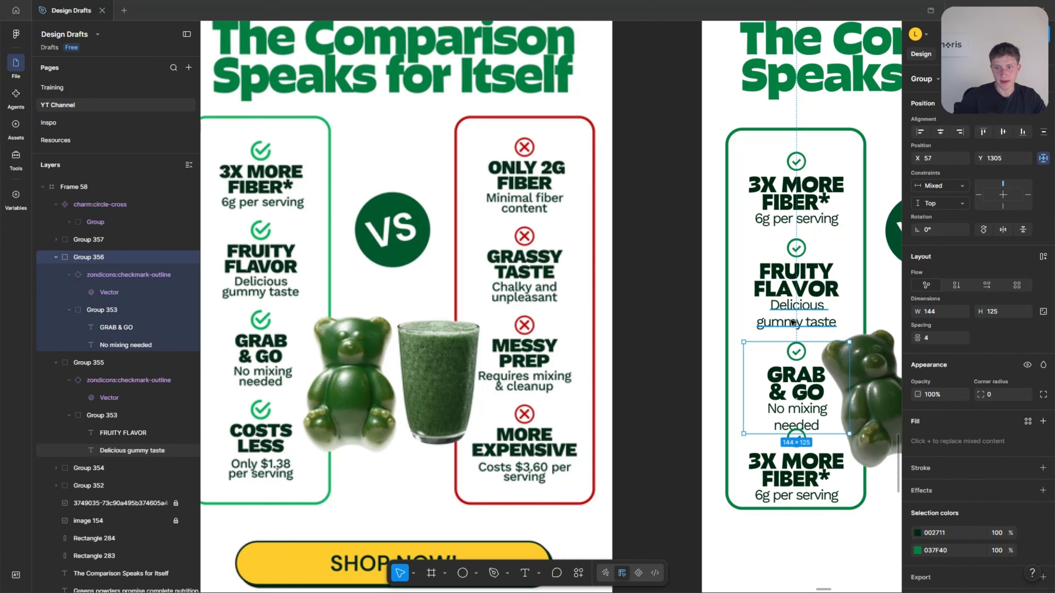
Tighten the line height of "Delicious gummy taste" to 67.8% and enter 67.8 as the line height of "No mixing needed".
{"action": "left_click", "coordinate": [777, 320], "text": "ctrl"}
{"action": "scroll", "coordinate": [775, 316], "scroll_direction": "up", "scroll_amount": 3}
{"action": "left_click_drag", "start_coordinate": [919, 460], "coordinate": [936, 447]}
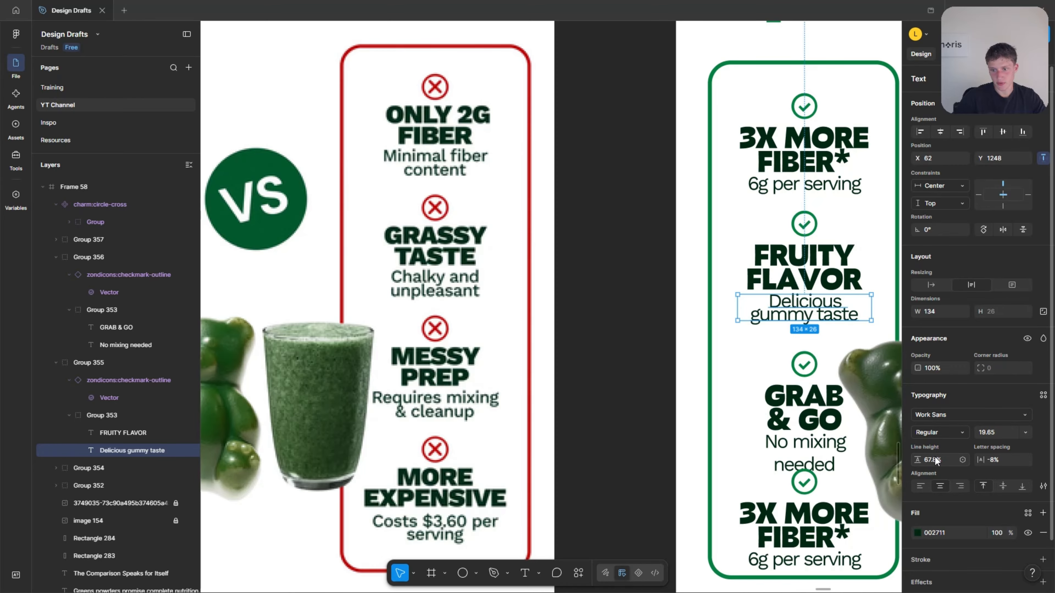
{"action": "left_click", "coordinate": [784, 469], "text": "ctrl"}
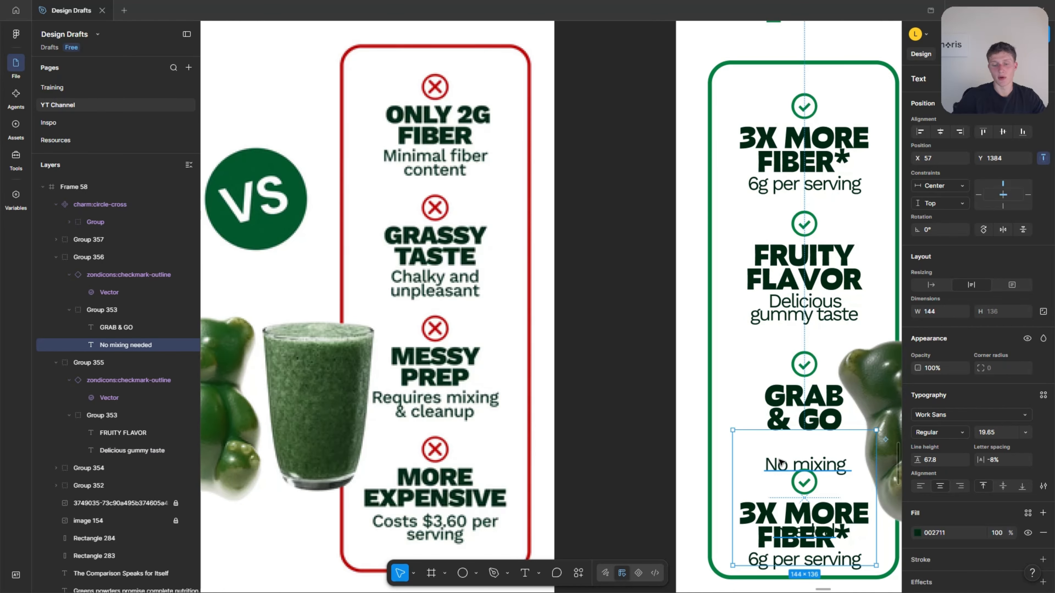
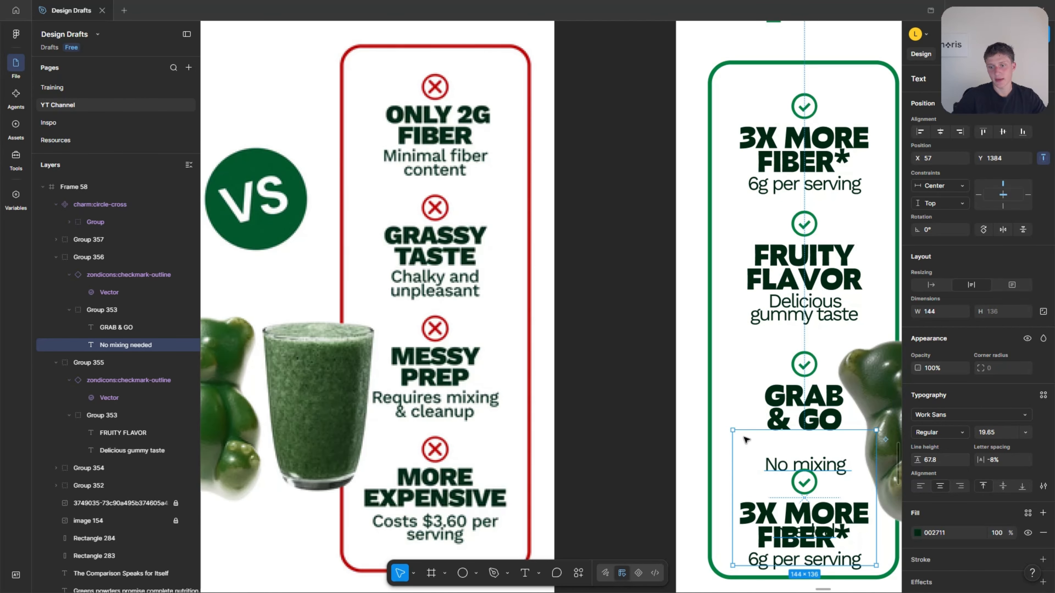
Apply the 67.8% line height to "No mixing needed" and fit the description directly beneath "GRAB & GO".
{"action": "left_click", "coordinate": [804, 312], "text": "ctrl"}
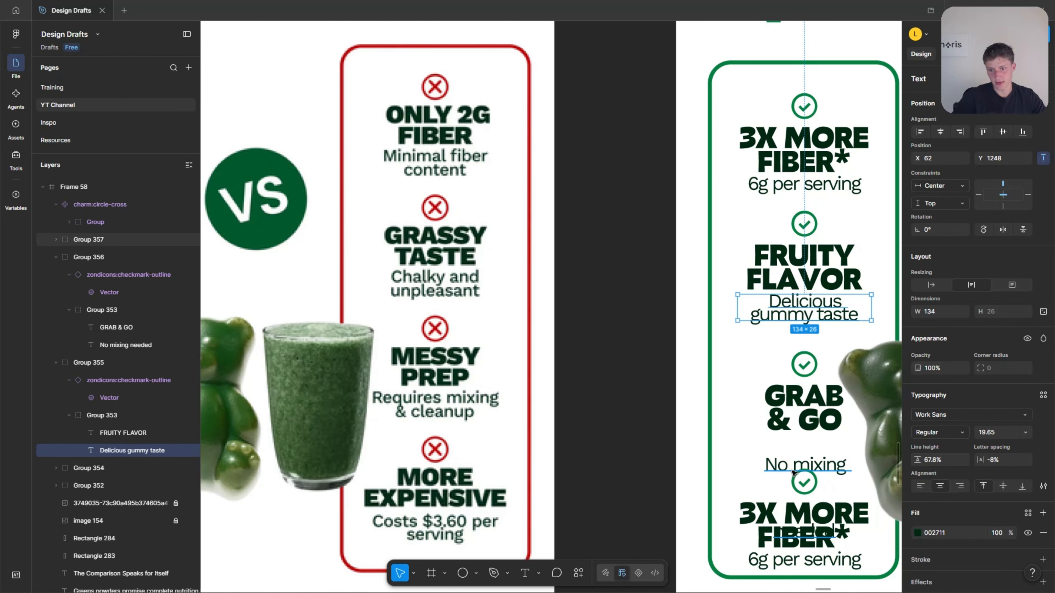
{"action": "left_click", "coordinate": [805, 464], "text": "ctrl"}
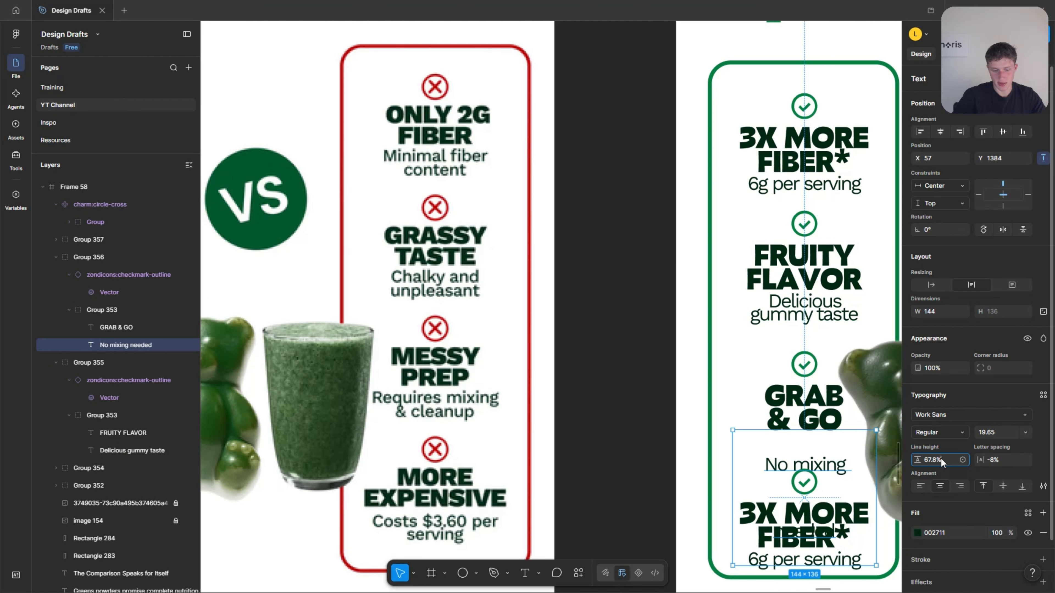
{"action": "key", "text": "Return"}
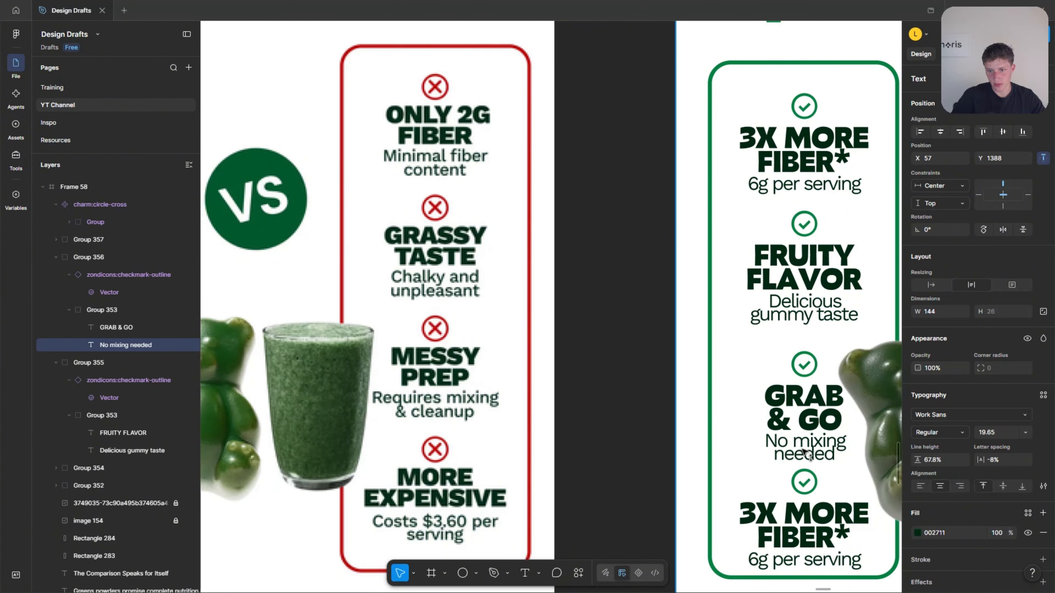
{"action": "left_click_drag", "start_coordinate": [804, 451], "coordinate": [804, 452]}
{"action": "left_click", "coordinate": [690, 408]}
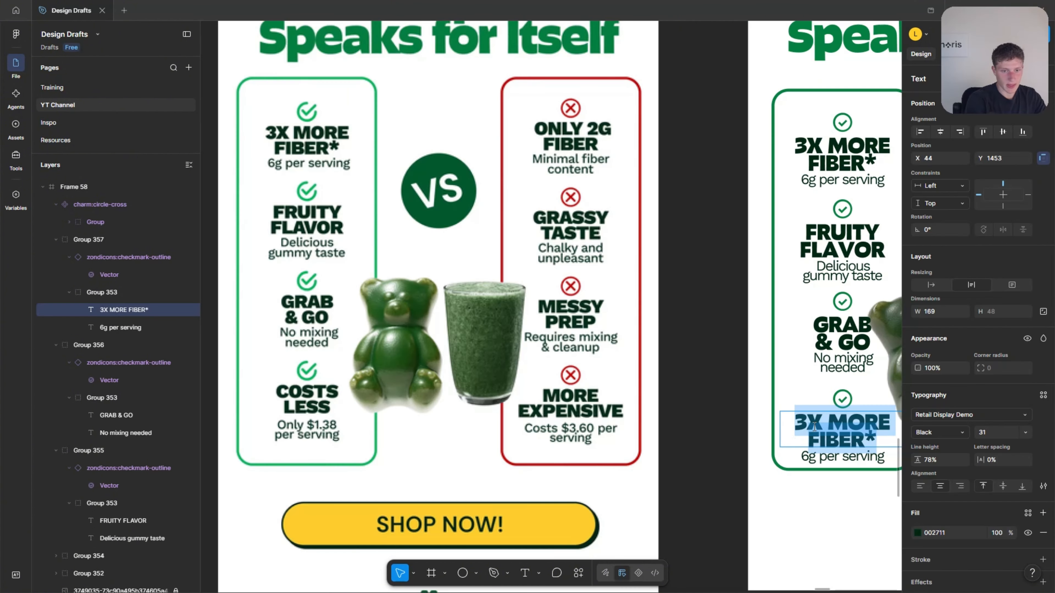
Change the fourth item's texts to "COSTS LESS" and "Only $1.38 per serving", setting the description's line height to 67.8%.
{"action": "type", "text": "COSTS"}
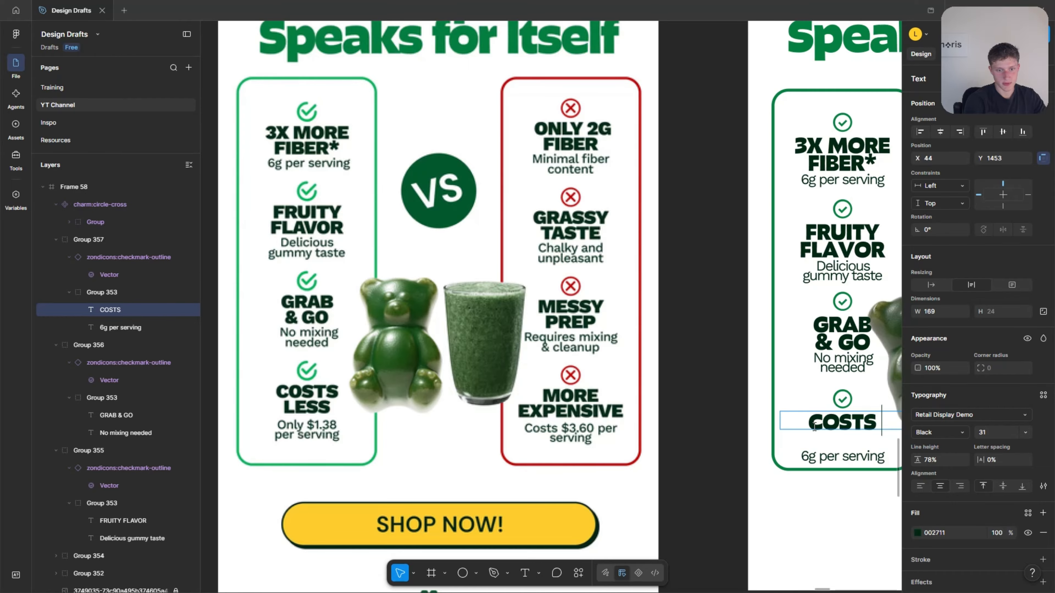
{"action": "type", "text": "LESS"}
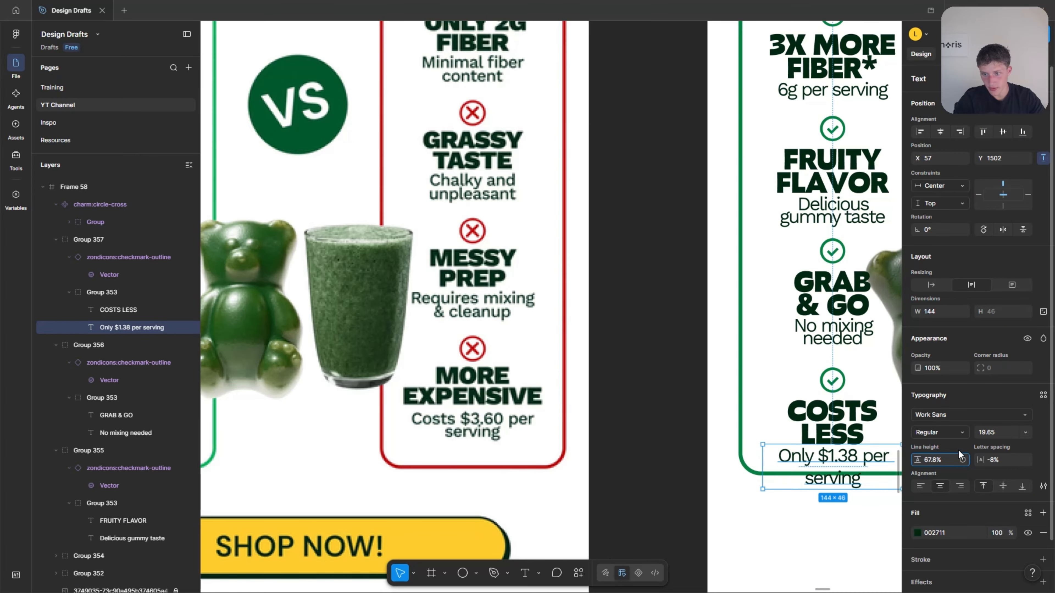
{"action": "key", "text": "Return"}
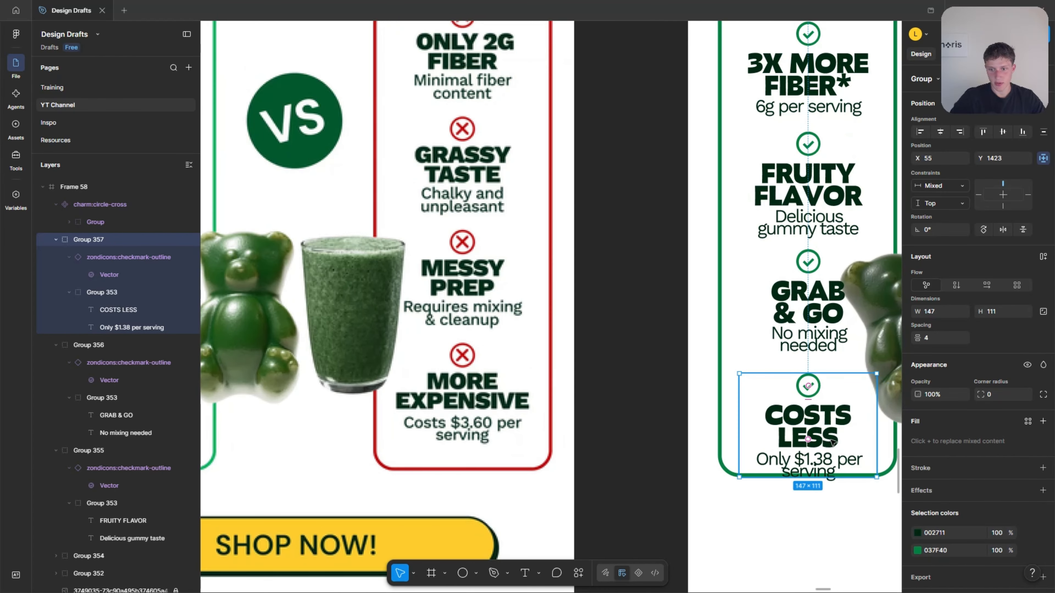
Reposition the four item groups vertically so they sit evenly spaced inside the green column.
{"action": "left_click_drag", "start_coordinate": [830, 440], "coordinate": [835, 415]}
{"action": "scroll", "coordinate": [829, 395], "scroll_direction": "up", "scroll_amount": 1}
{"action": "left_click", "coordinate": [808, 355]}
{"action": "left_click_drag", "start_coordinate": [810, 353], "coordinate": [811, 338]}
{"action": "left_click_drag", "start_coordinate": [815, 255], "coordinate": [815, 240]}
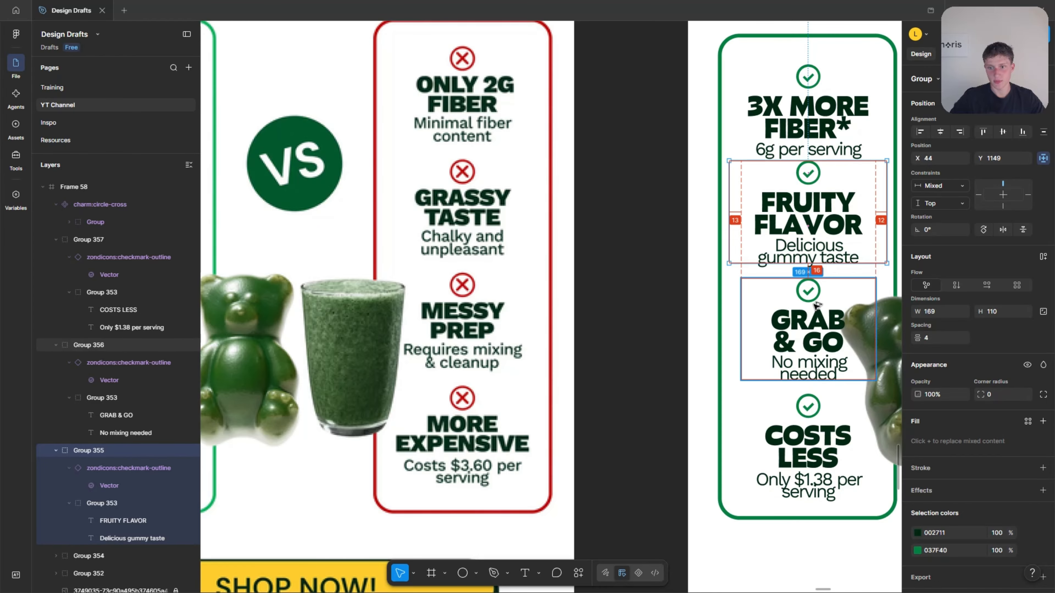
{"action": "left_click", "coordinate": [813, 405]}
{"action": "left_click_drag", "start_coordinate": [825, 412], "coordinate": [827, 417]}
{"action": "left_click_drag", "start_coordinate": [824, 126], "coordinate": [825, 111]}
{"action": "scroll", "coordinate": [801, 372], "scroll_direction": "up", "scroll_amount": 1}
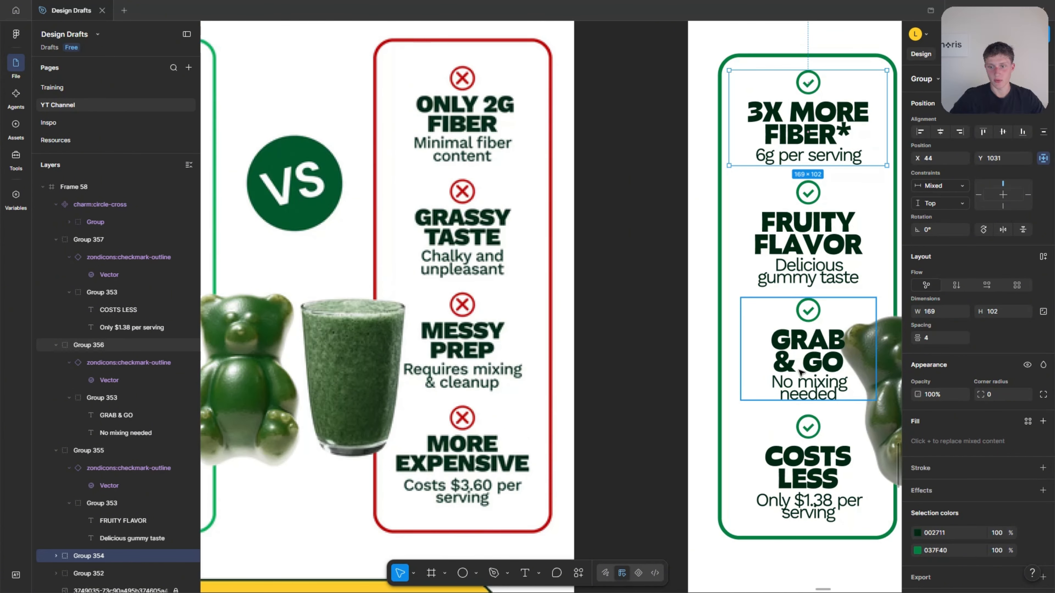
Select all four item groups and shift them slightly left to center them in the green column.
{"action": "scroll", "coordinate": [801, 371], "scroll_direction": "down", "scroll_amount": 2}
{"action": "left_click", "coordinate": [807, 457]}
{"action": "left_click", "coordinate": [807, 354], "text": "shift"}
{"action": "left_click", "coordinate": [806, 254], "text": "shift"}
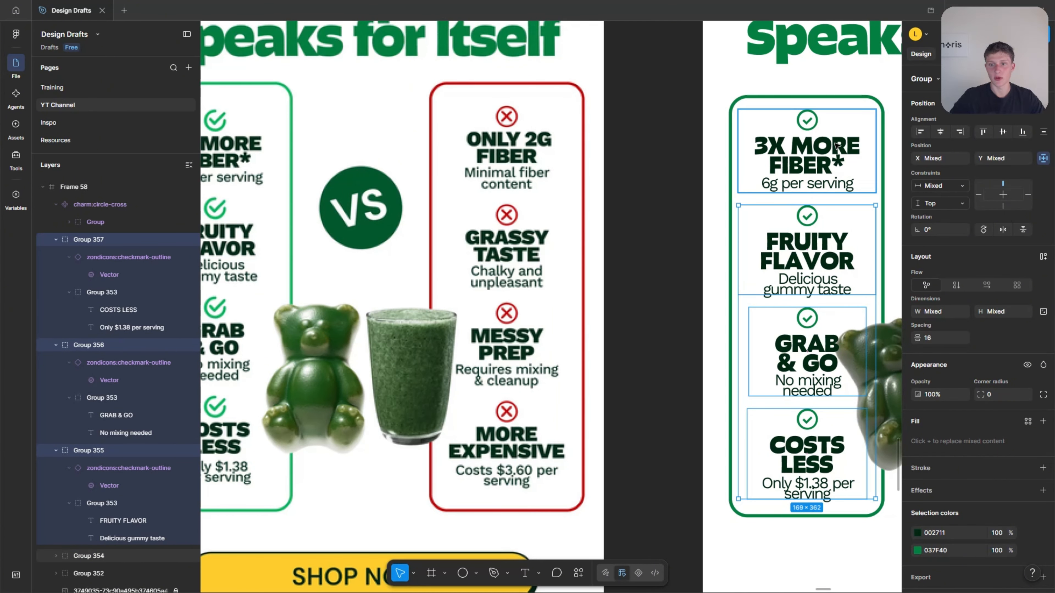
{"action": "left_click", "coordinate": [836, 146], "text": "shift"}
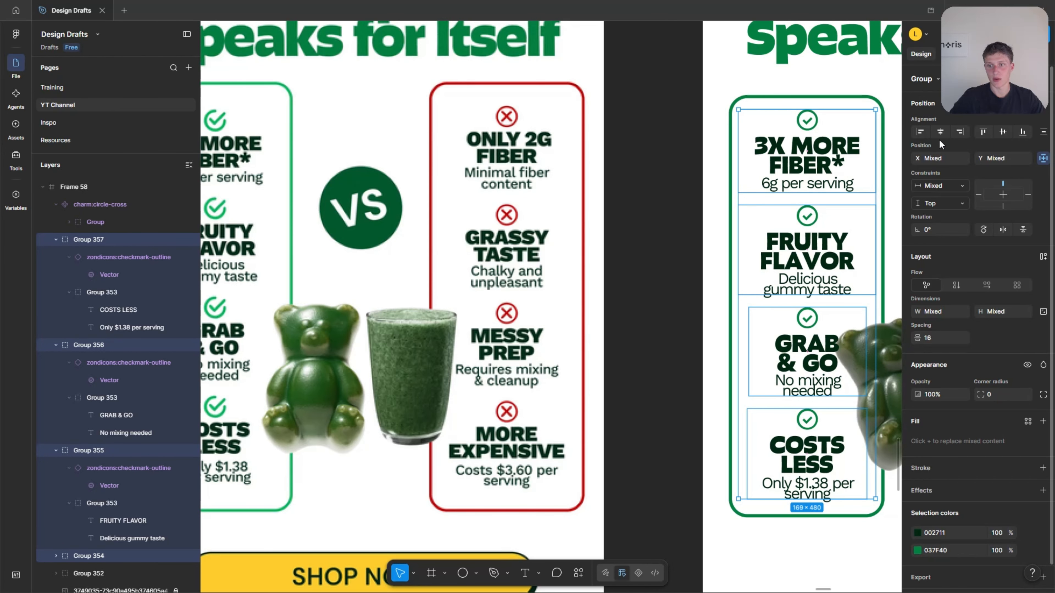
{"action": "left_click_drag", "start_coordinate": [836, 202], "coordinate": [832, 201]}
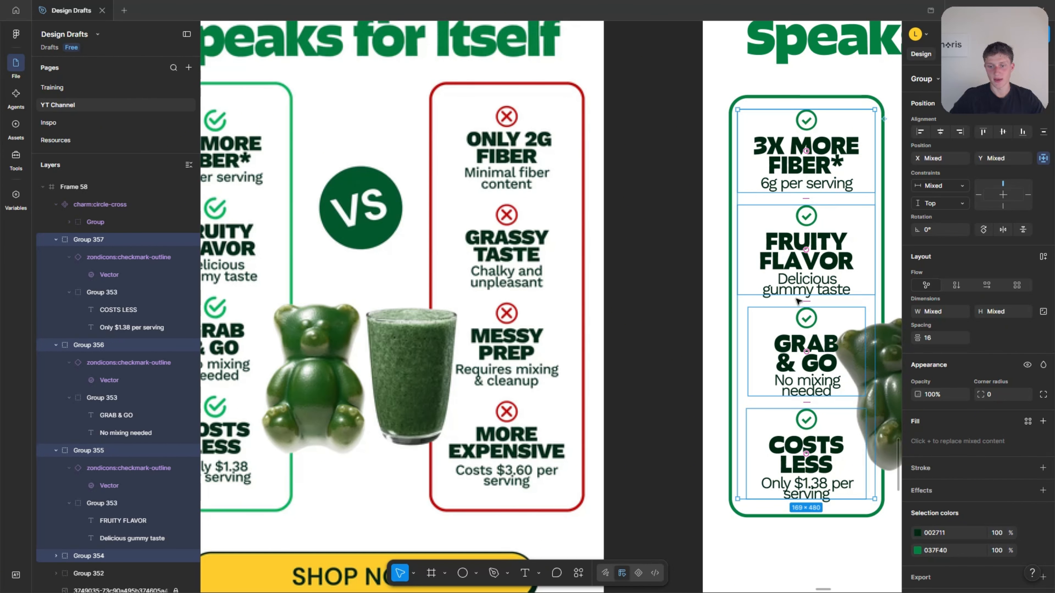
Duplicate the green column's four item groups and place the copies inside the red column.
{"action": "scroll", "coordinate": [797, 299], "scroll_direction": "down", "scroll_amount": 3}
{"action": "left_click", "coordinate": [772, 473]}
{"action": "scroll", "coordinate": [634, 309], "scroll_direction": "down", "scroll_amount": 1}
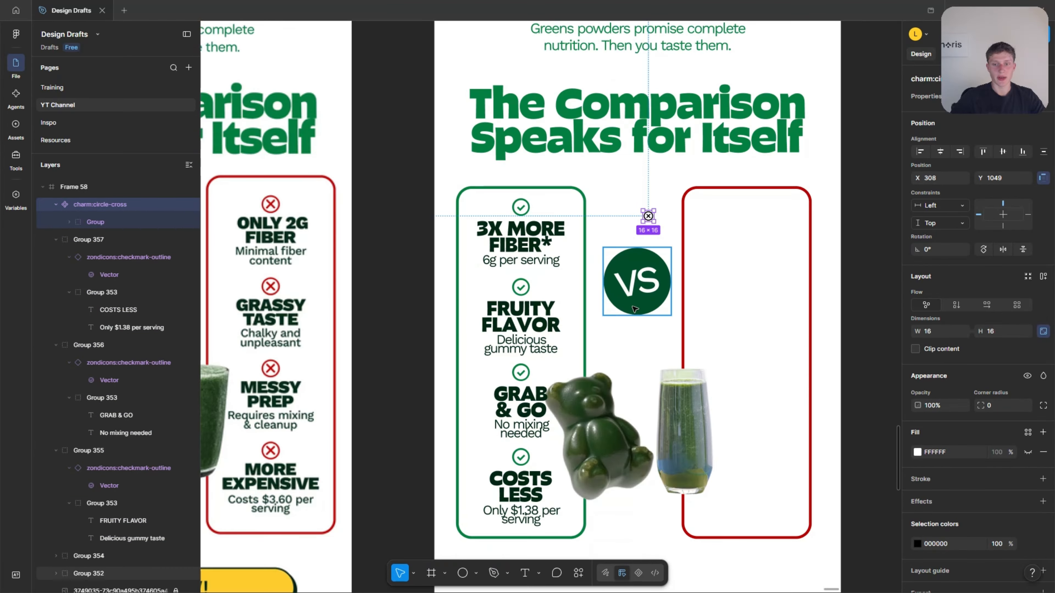
{"action": "left_click", "coordinate": [676, 349]}
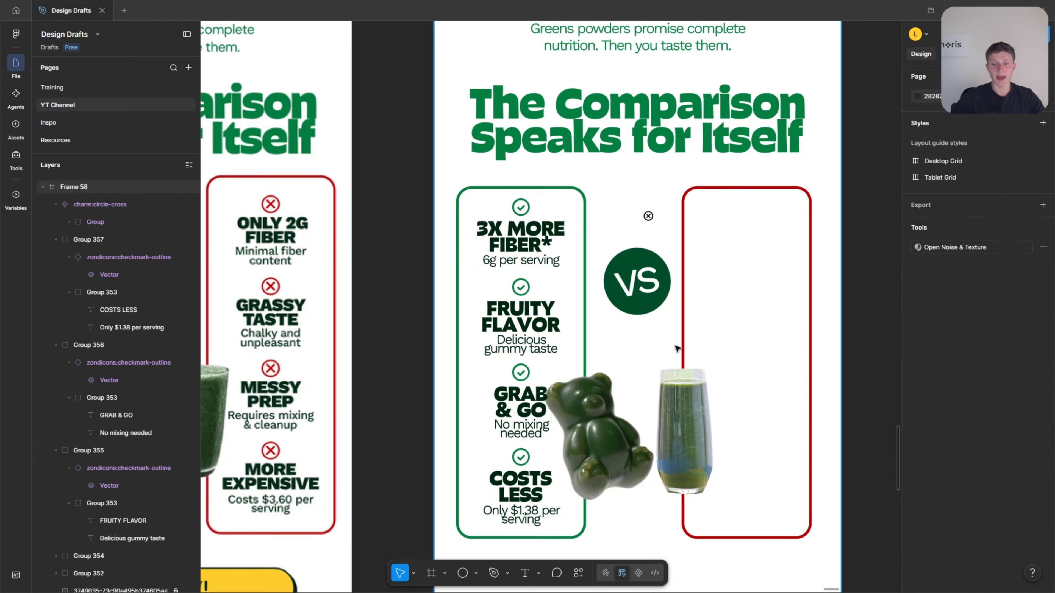
{"action": "scroll", "coordinate": [694, 346], "scroll_direction": "down", "scroll_amount": 3}
{"action": "scroll", "coordinate": [663, 341], "scroll_direction": "up", "scroll_amount": 2}
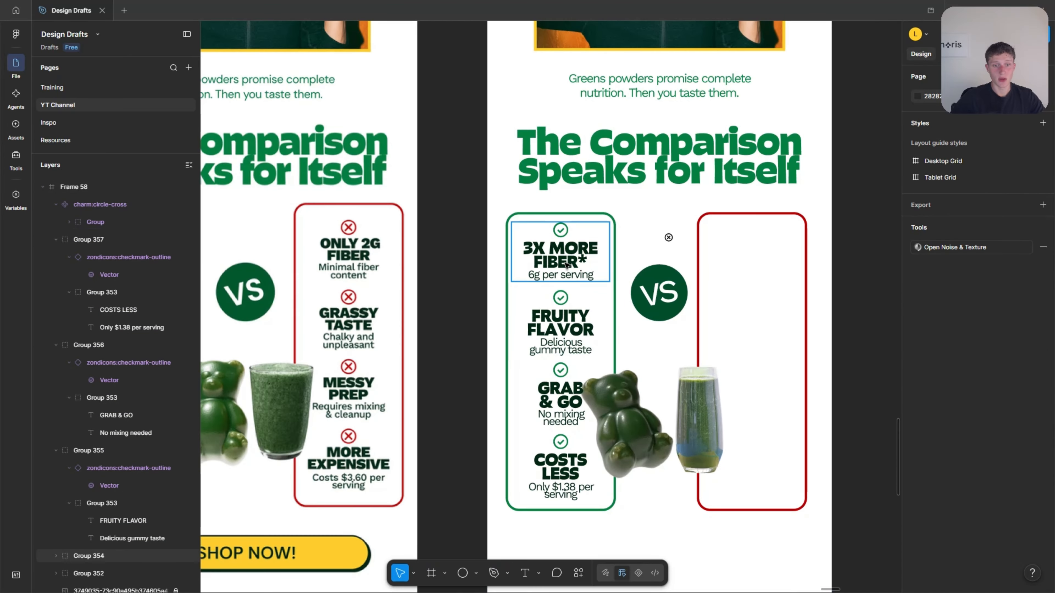
{"action": "left_click", "coordinate": [567, 265]}
{"action": "key", "text": "ctrl+a"}
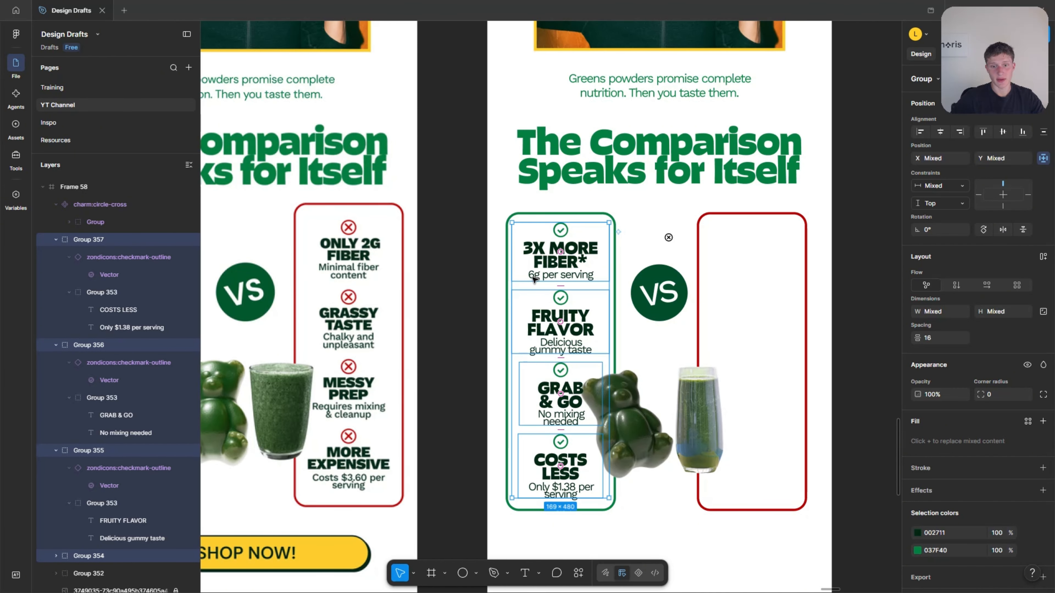
{"action": "left_click_drag", "start_coordinate": [530, 277], "coordinate": [722, 277], "text": "alt"}
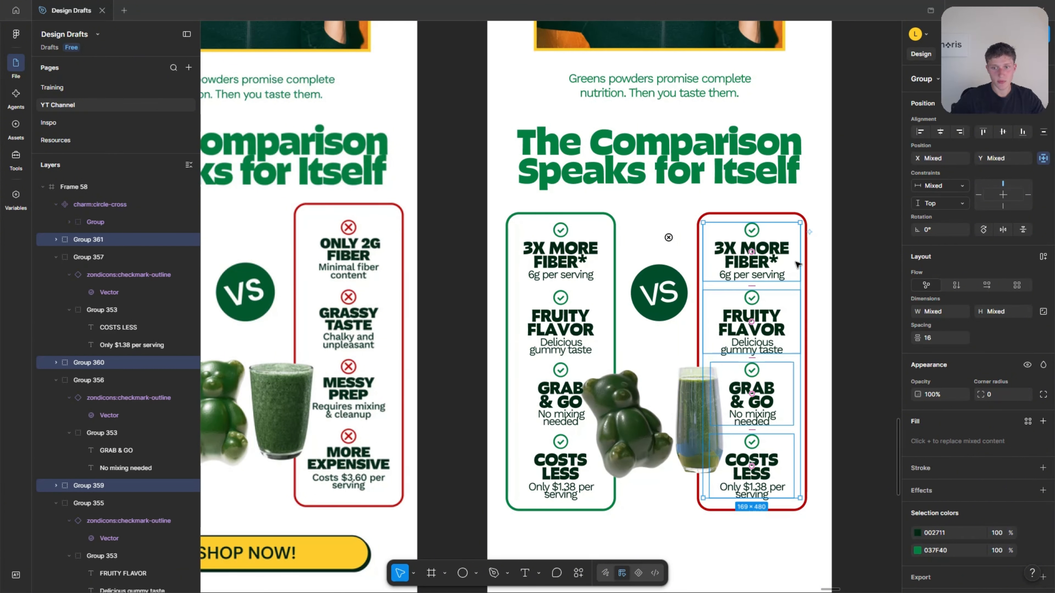
{"action": "left_click", "coordinate": [857, 238]}
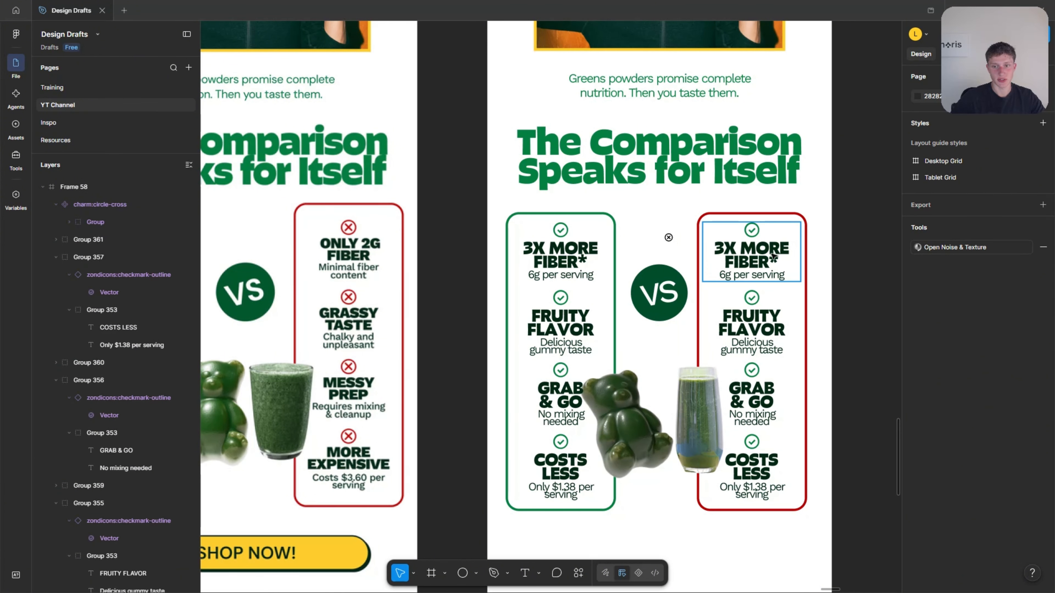
Change the red items to "ONLY 2G FIBER"/"Minimal fiber content", "GRASSY TASTE"/"Chalky and unpleasant", "MESSY PREP"/"Requires mixing & cleanup", "MORE EXPENSIVE"/"COSTS $3.60 per serving".
{"action": "double_click", "coordinate": [754, 255]}
{"action": "scroll", "coordinate": [756, 255], "scroll_direction": "up", "scroll_amount": 2}
{"action": "scroll", "coordinate": [757, 256], "scroll_direction": "down", "scroll_amount": 1}
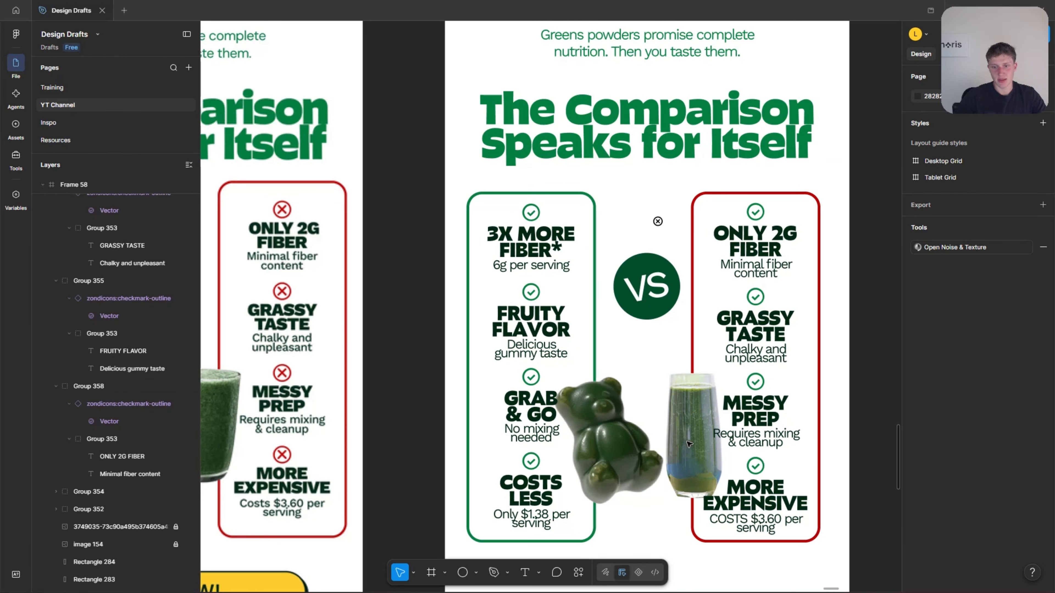
Unlock the gummy bear and smoothie glass images and scale them down together to about 297 × 217 between the columns.
{"action": "scroll", "coordinate": [166, 478], "scroll_direction": "down", "scroll_amount": 3}
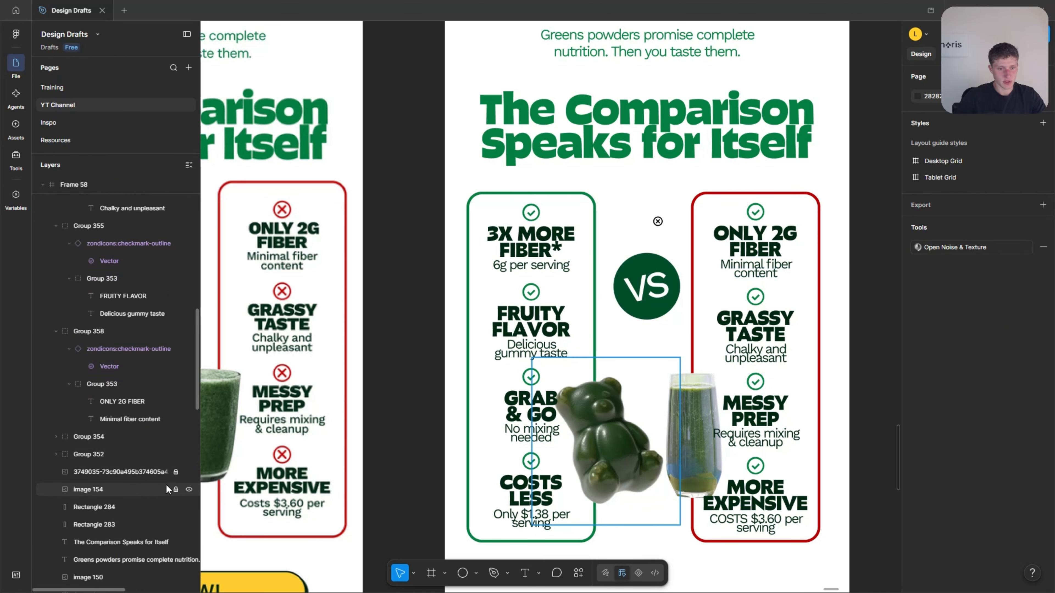
{"action": "left_click", "coordinate": [623, 462]}
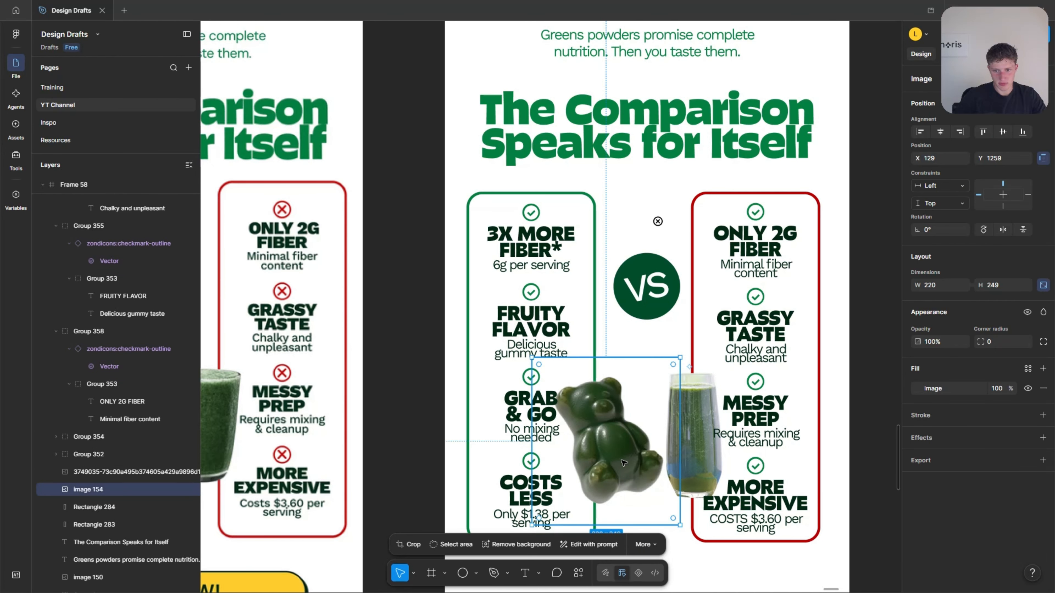
{"action": "left_click", "coordinate": [691, 440], "text": "shift"}
{"action": "left_click_drag", "start_coordinate": [761, 521], "coordinate": [746, 512]}
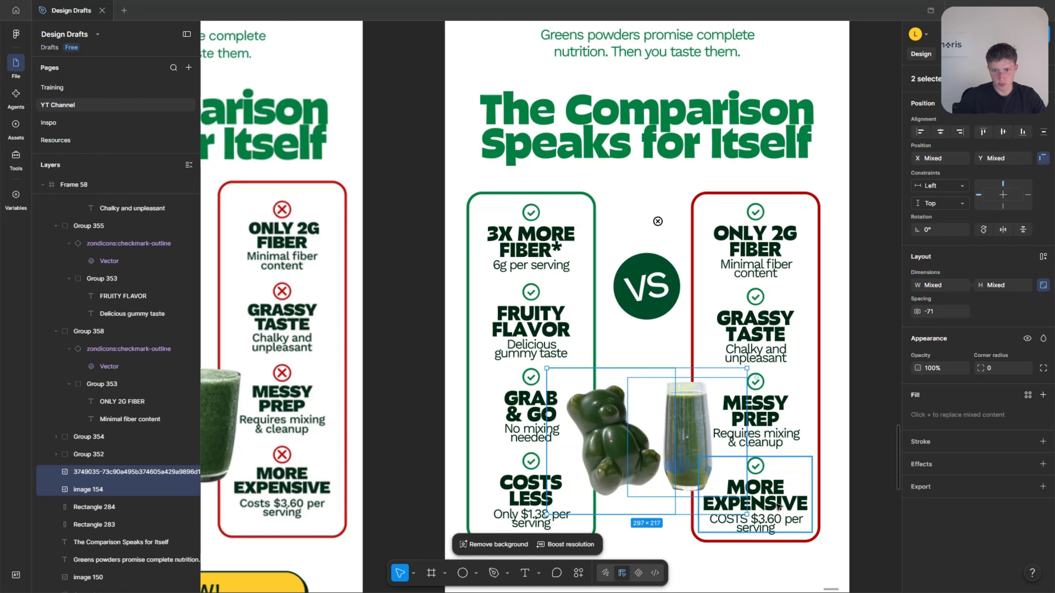
{"action": "scroll", "coordinate": [767, 512], "scroll_direction": "down", "scroll_amount": 3}
{"action": "left_click", "coordinate": [844, 439]}
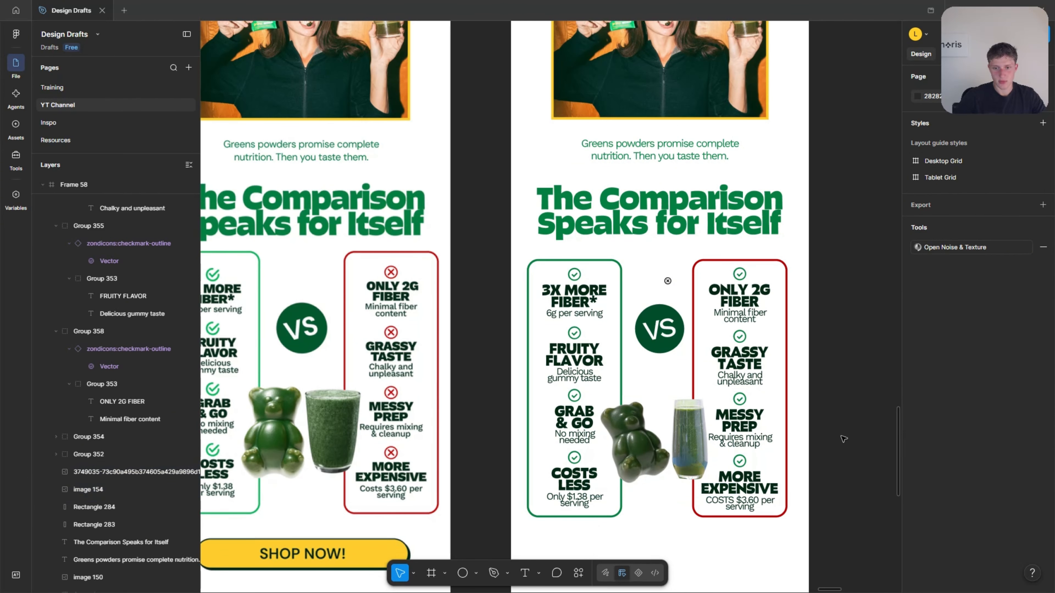
{"action": "scroll", "coordinate": [813, 441], "scroll_direction": "up", "scroll_amount": 2}
{"action": "left_click", "coordinate": [665, 436]}
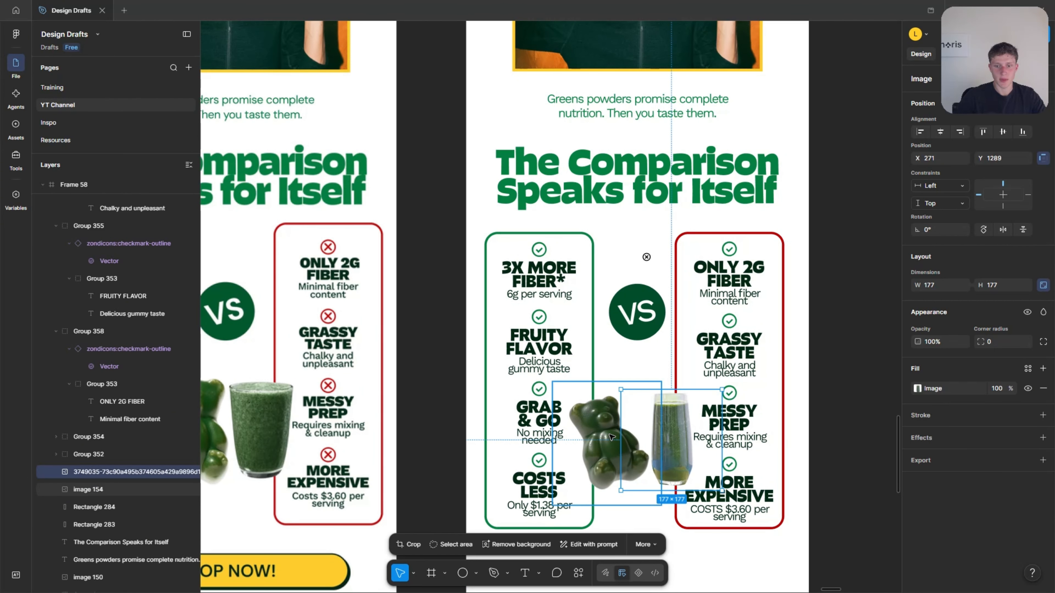
{"action": "left_click", "coordinate": [838, 315]}
Delete the checkmark icons above "ONLY 2G FIBER" and "GRASSY TASTE" in the red column.
{"action": "scroll", "coordinate": [701, 256], "scroll_direction": "up", "scroll_amount": 2}
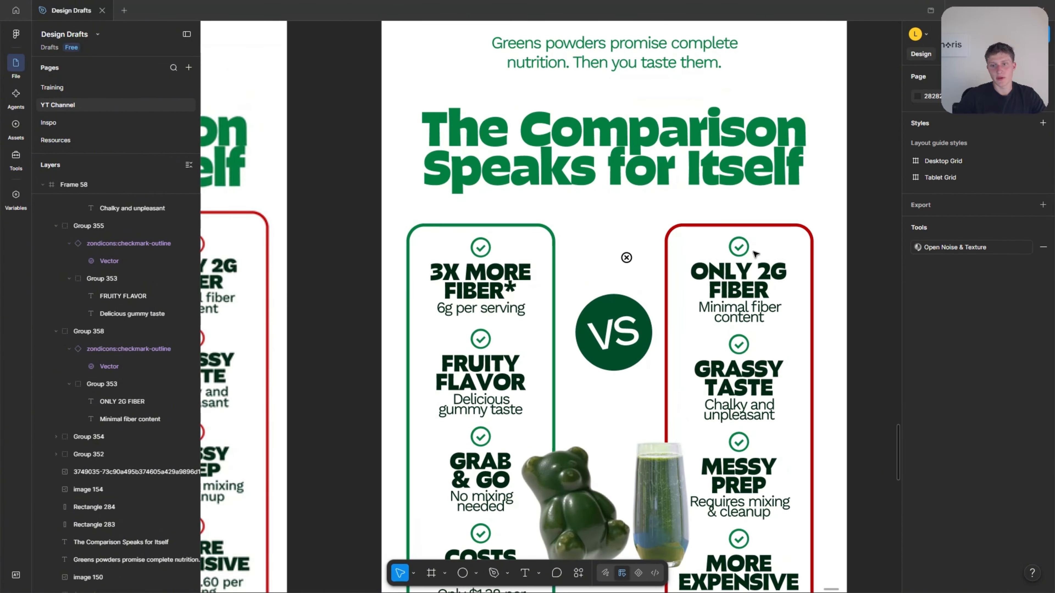
{"action": "left_click", "coordinate": [739, 248]}
{"action": "key", "text": "Delete"}
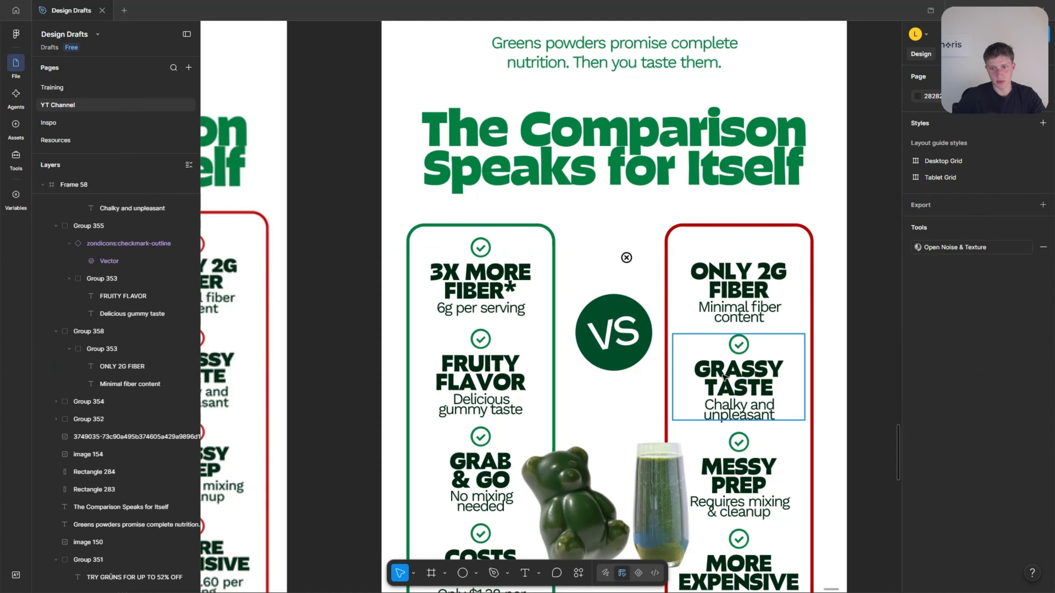
{"action": "left_click", "coordinate": [744, 349]}
{"action": "key", "text": "Delete"}
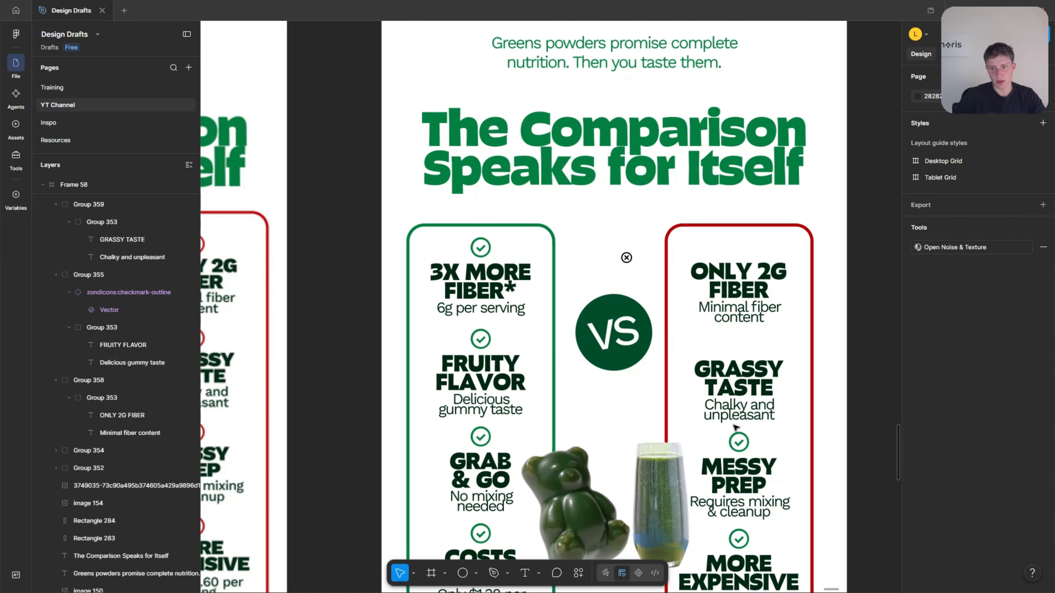
Move the circle-cross icon above "ONLY 2G FIBER" and recolor it BA0000 by sampling the column's red border.
{"action": "left_click_drag", "start_coordinate": [627, 258], "coordinate": [740, 244]}
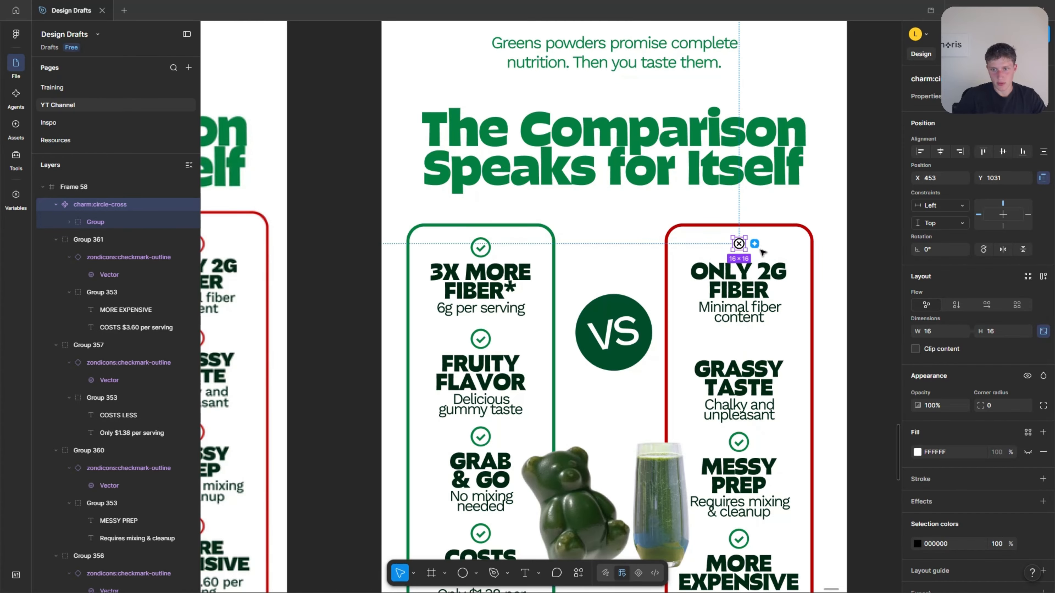
{"action": "scroll", "coordinate": [732, 243], "scroll_direction": "up", "scroll_amount": 3}
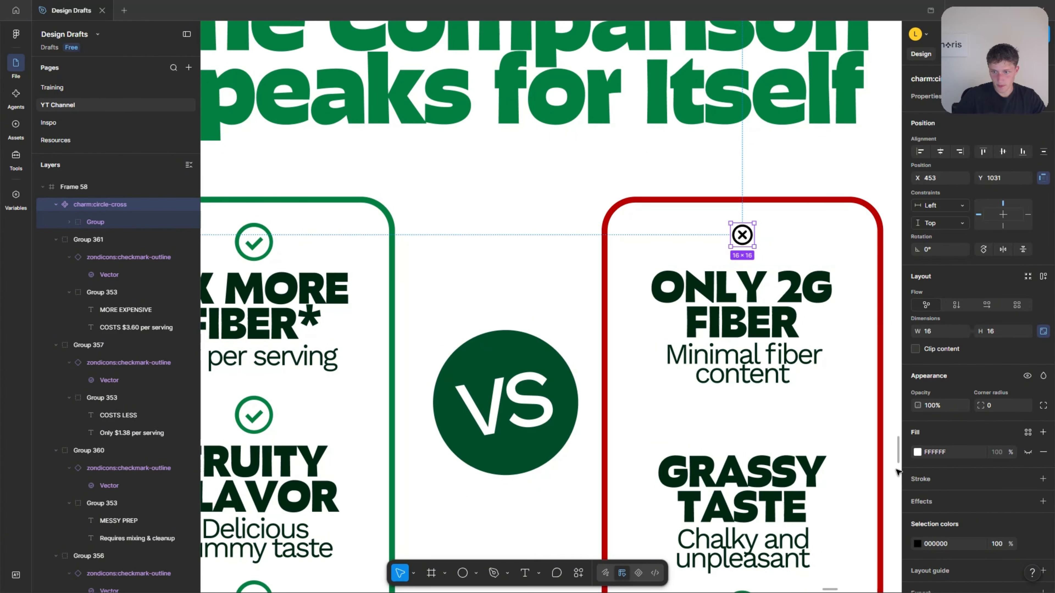
{"action": "left_click", "coordinate": [917, 542]}
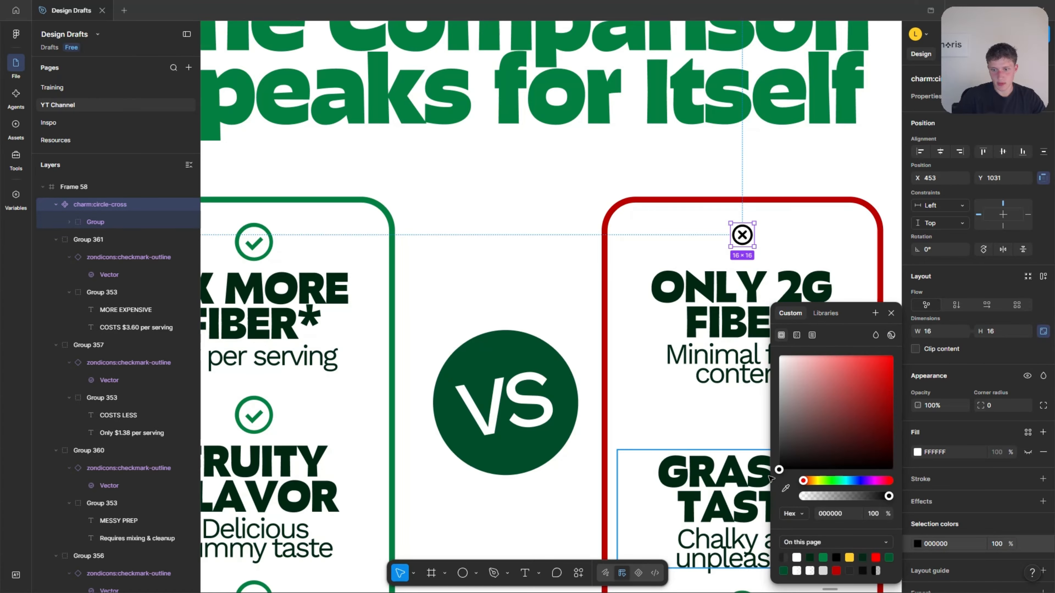
{"action": "left_click", "coordinate": [785, 488]}
{"action": "scroll", "coordinate": [818, 181], "scroll_direction": "down", "scroll_amount": 2}
{"action": "scroll", "coordinate": [664, 200], "scroll_direction": "down", "scroll_amount": 2}
{"action": "scroll", "coordinate": [706, 233], "scroll_direction": "up", "scroll_amount": 6}
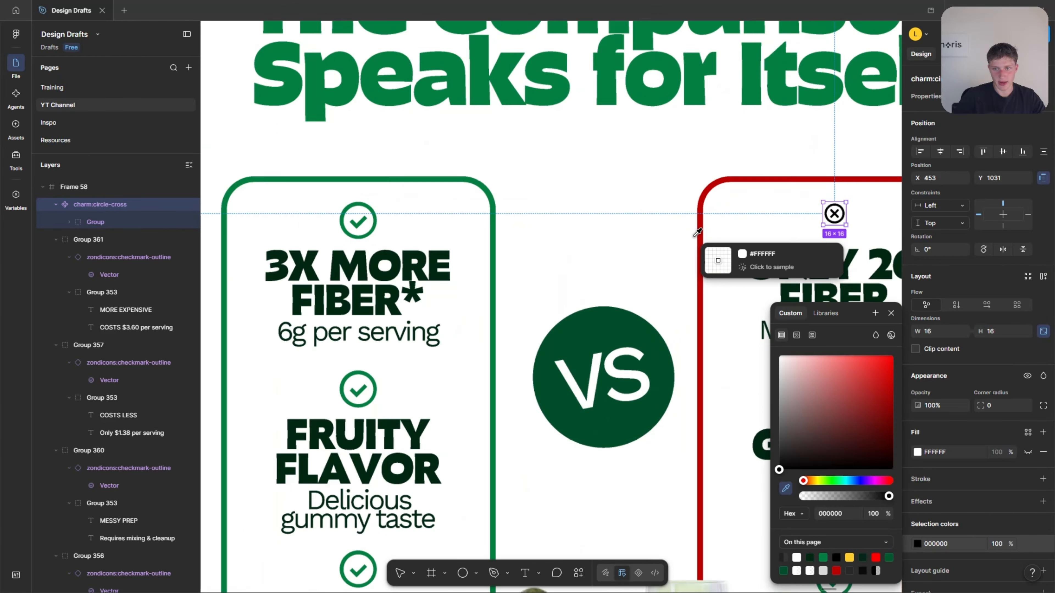
{"action": "left_click", "coordinate": [706, 220]}
{"action": "scroll", "coordinate": [490, 236], "scroll_direction": "down", "scroll_amount": 5}
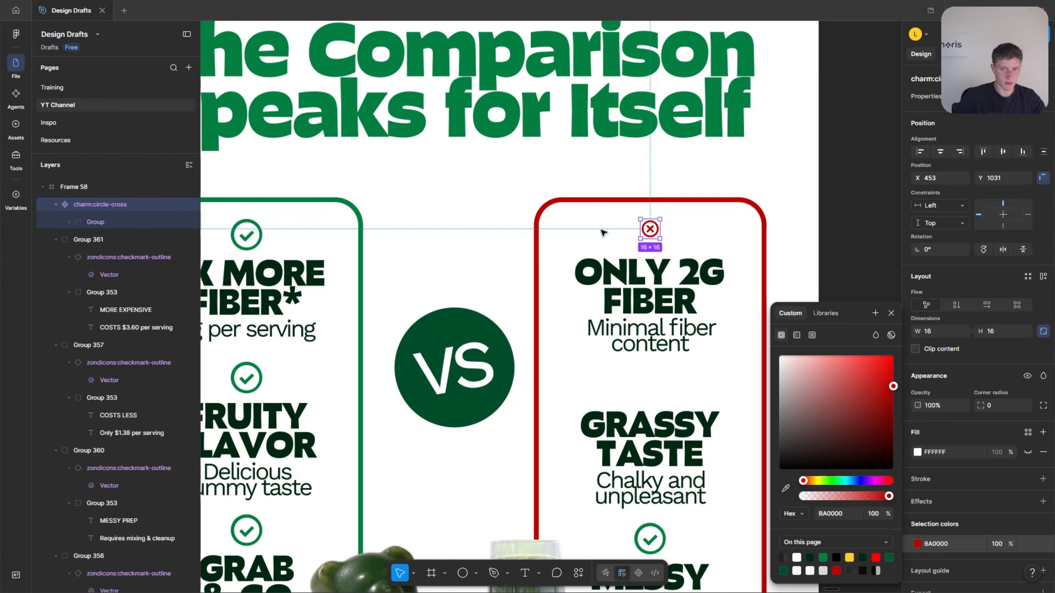
Scale the circle-cross icon up to 26 × 26, aligned with the first checkmark in the green column.
{"action": "mouse_move", "coordinate": [651, 236]}
{"action": "left_mouse_down"}
{"action": "mouse_move", "coordinate": [666, 251]}
{"action": "mouse_move", "coordinate": [655, 238]}
{"action": "left_mouse_up"}
{"action": "key", "text": "k"}
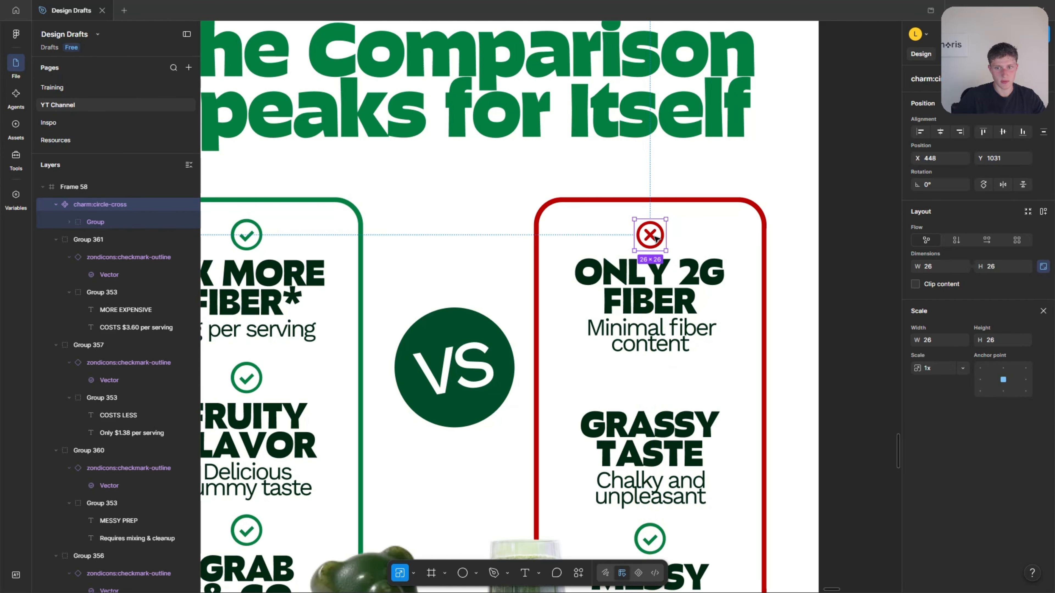
{"action": "left_click", "coordinate": [1043, 311]}
{"action": "scroll", "coordinate": [653, 236], "scroll_direction": "left", "scroll_amount": 3}
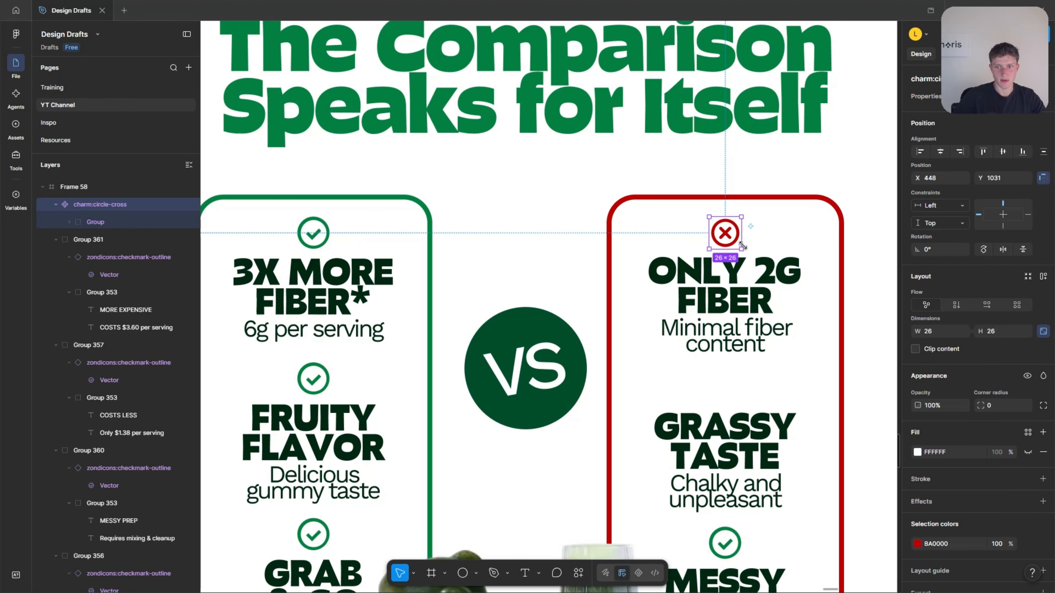
Place enlarged copies of the red circle-cross icon above "GRASSY TASTE", "MESSY PREP" and "MORE EXPENSIVE", sized 30 × 30.
{"action": "left_click_drag", "start_coordinate": [728, 236], "coordinate": [727, 391]}
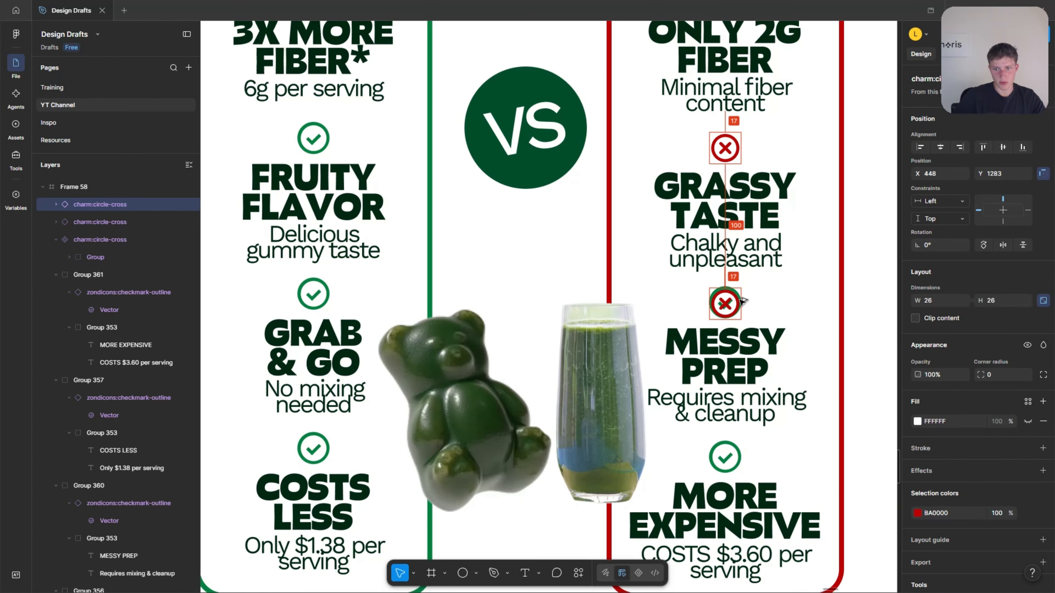
{"action": "left_click_drag", "start_coordinate": [730, 305], "coordinate": [694, 272]}
{"action": "scroll", "coordinate": [737, 302], "scroll_direction": "up", "scroll_amount": 3}
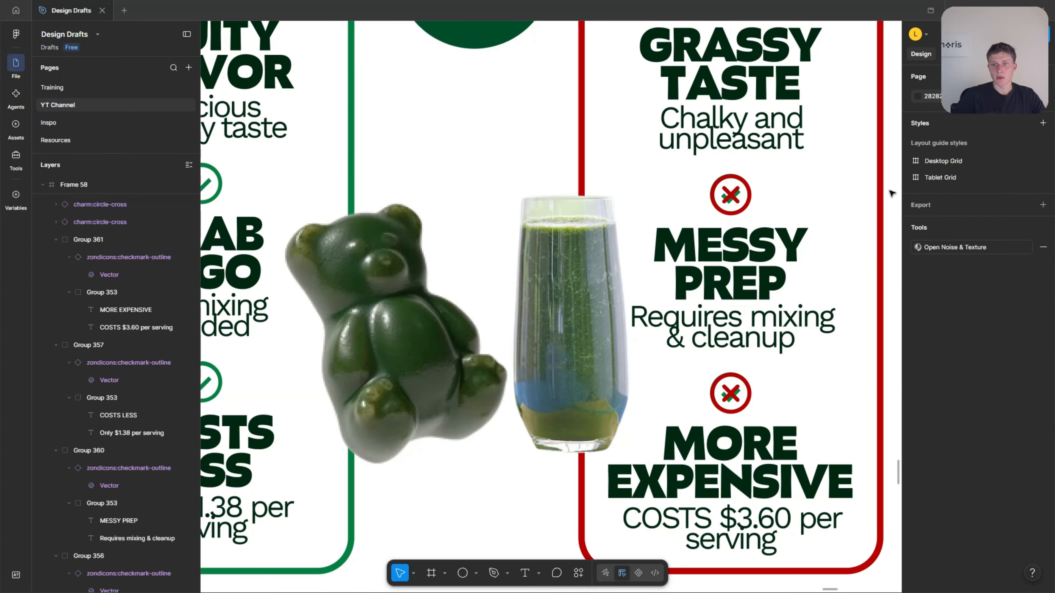
{"action": "scroll", "coordinate": [741, 199], "scroll_direction": "up", "scroll_amount": 3}
{"action": "left_click", "coordinate": [712, 195]}
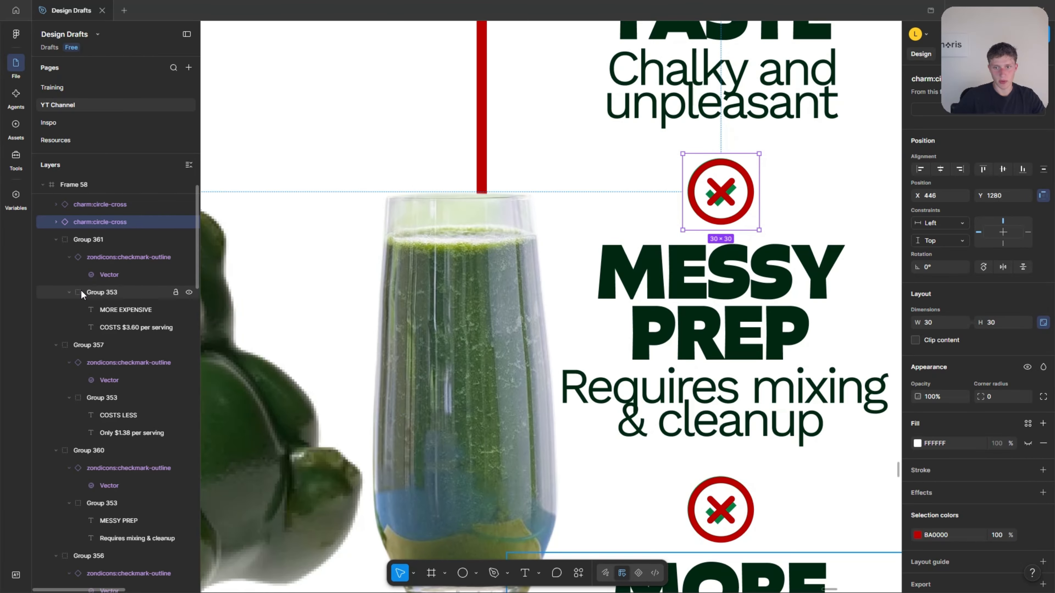
Hide the green checkmark vectors behind the red crosses above "MORE EXPENSIVE" and "MESSY PREP".
{"action": "left_click", "coordinate": [72, 278]}
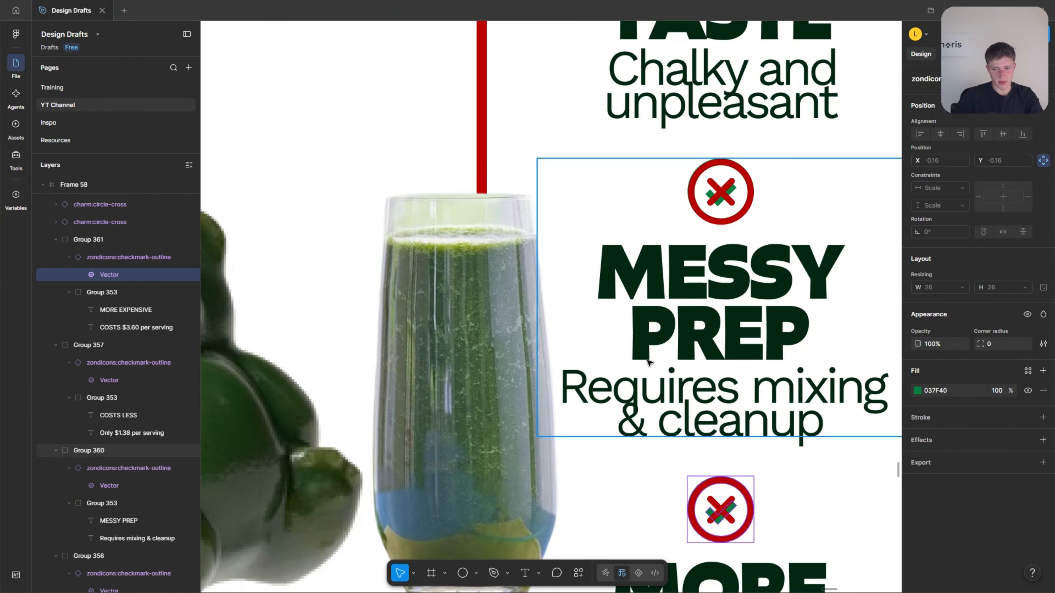
{"action": "key", "text": "ctrl+shift+h"}
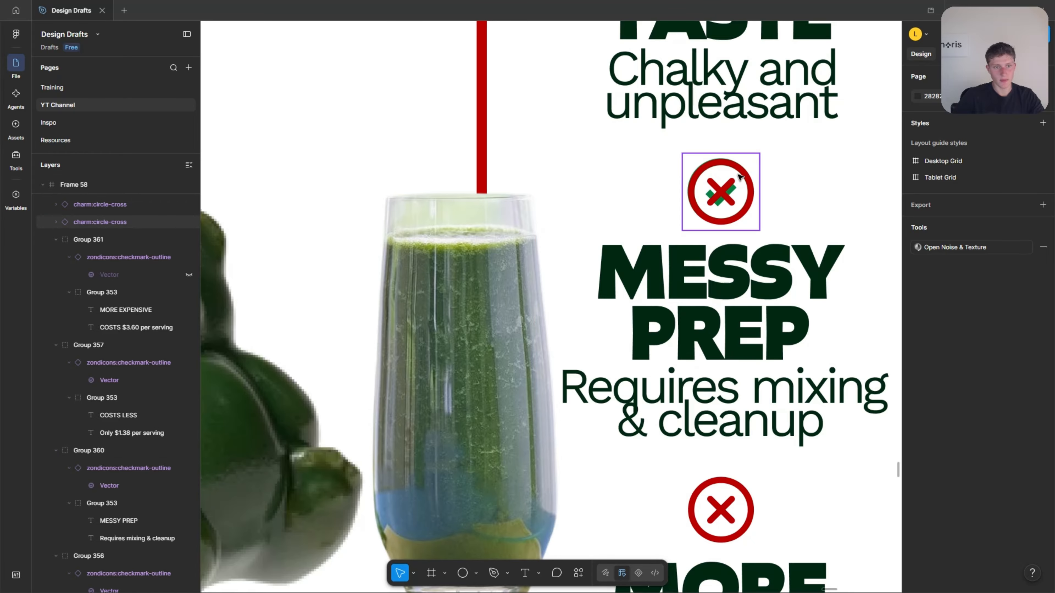
{"action": "left_click", "coordinate": [721, 192]}
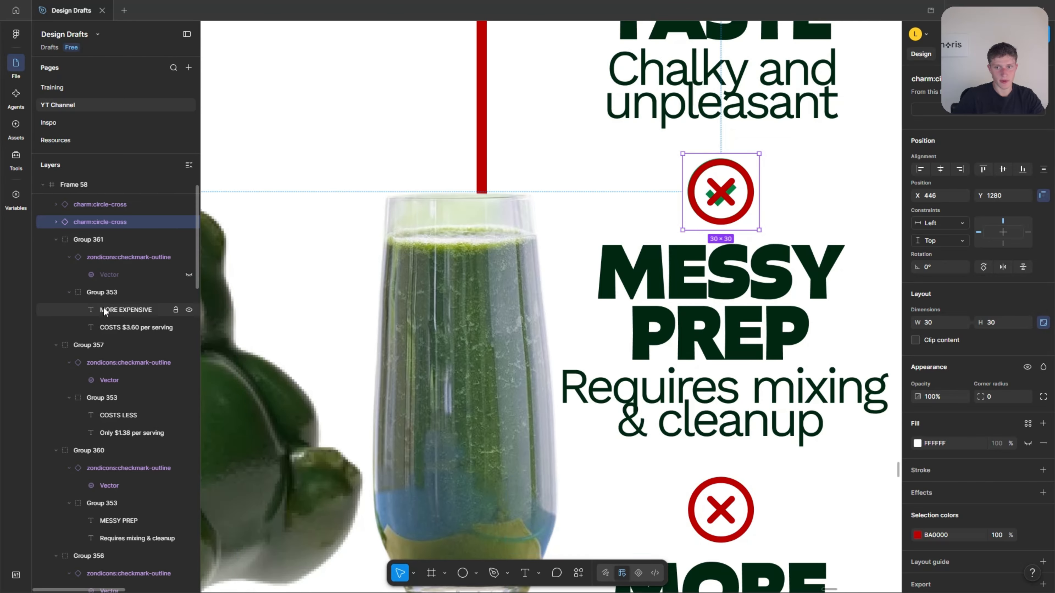
{"action": "scroll", "coordinate": [94, 384], "scroll_direction": "down", "scroll_amount": 3}
{"action": "left_click", "coordinate": [90, 375]}
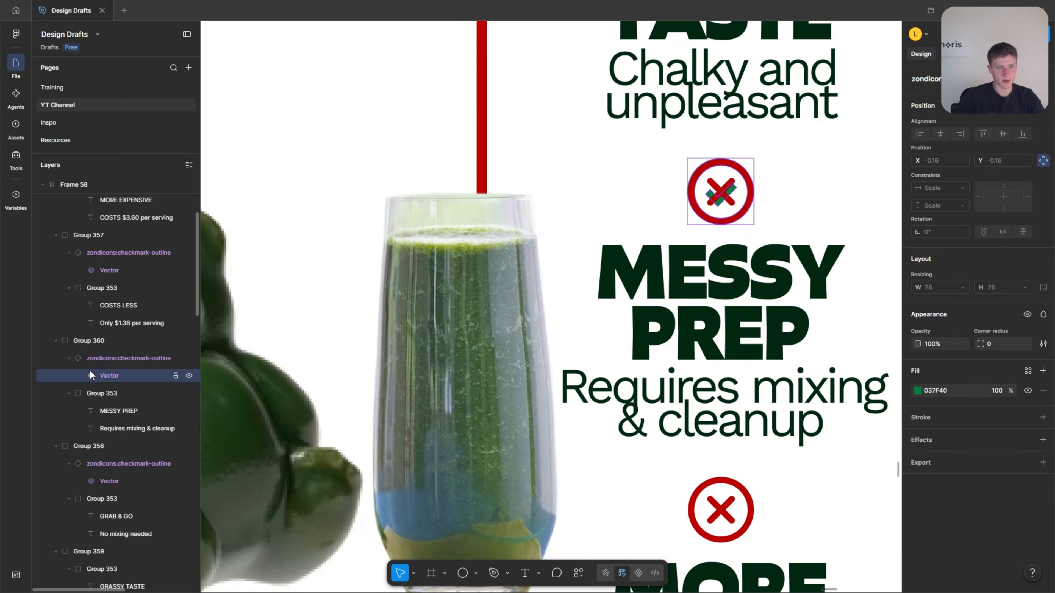
{"action": "left_click", "coordinate": [189, 376]}
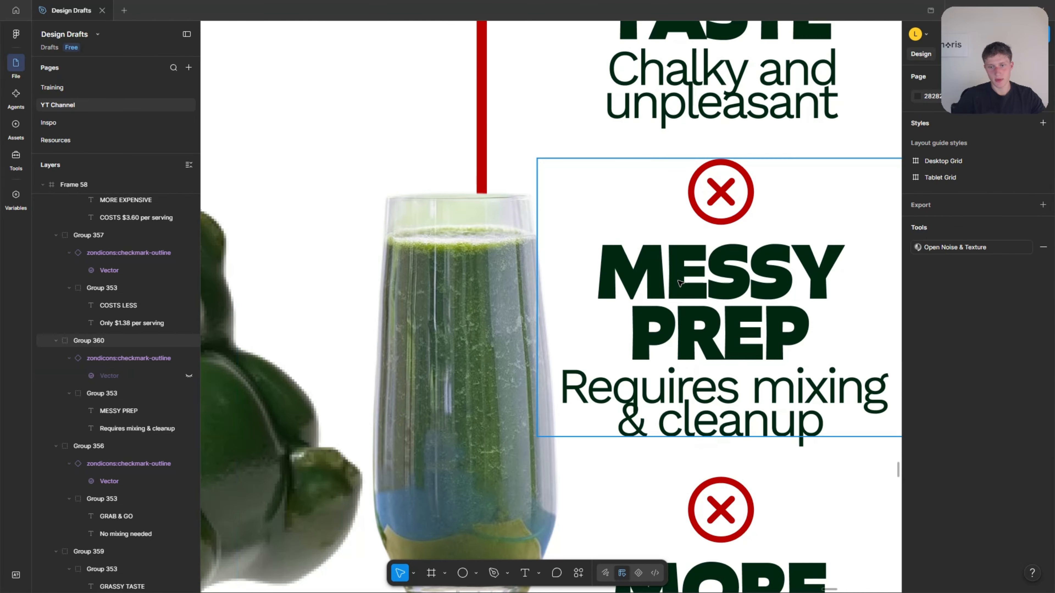
Move the whole comparison section, including both columns, VS badge and images, slightly down and centre it horizontally in the frame.
{"action": "scroll", "coordinate": [692, 292], "scroll_direction": "down", "scroll_amount": 10}
{"action": "left_click", "coordinate": [652, 385]}
{"action": "left_click_drag", "start_coordinate": [636, 401], "coordinate": [636, 514]}
{"action": "left_click", "coordinate": [825, 323]}
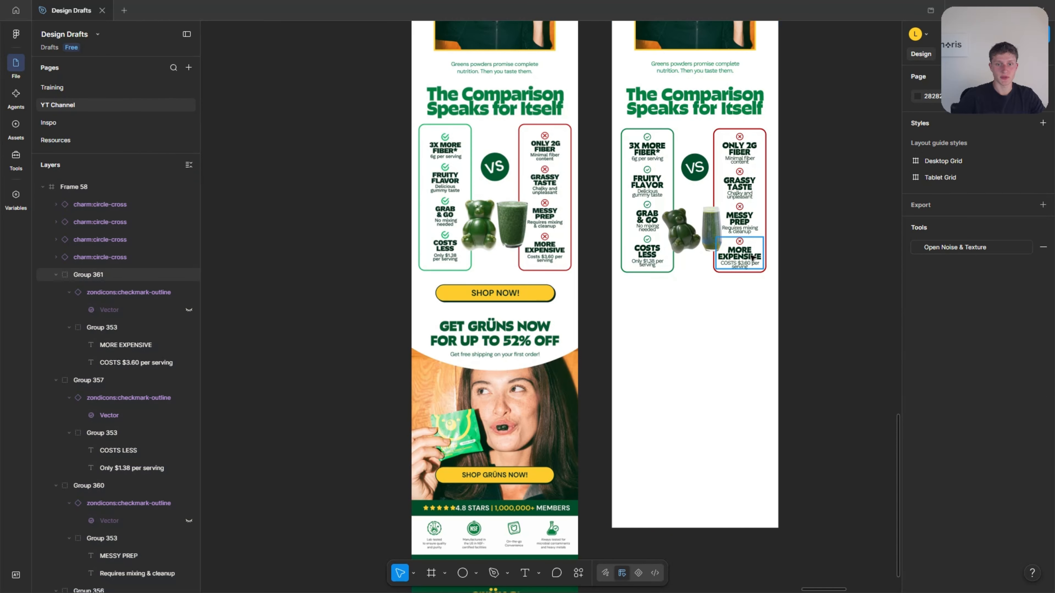
{"action": "scroll", "coordinate": [658, 204], "scroll_direction": "up", "scroll_amount": 3}
{"action": "scroll", "coordinate": [658, 204], "scroll_direction": "up", "scroll_amount": 1}
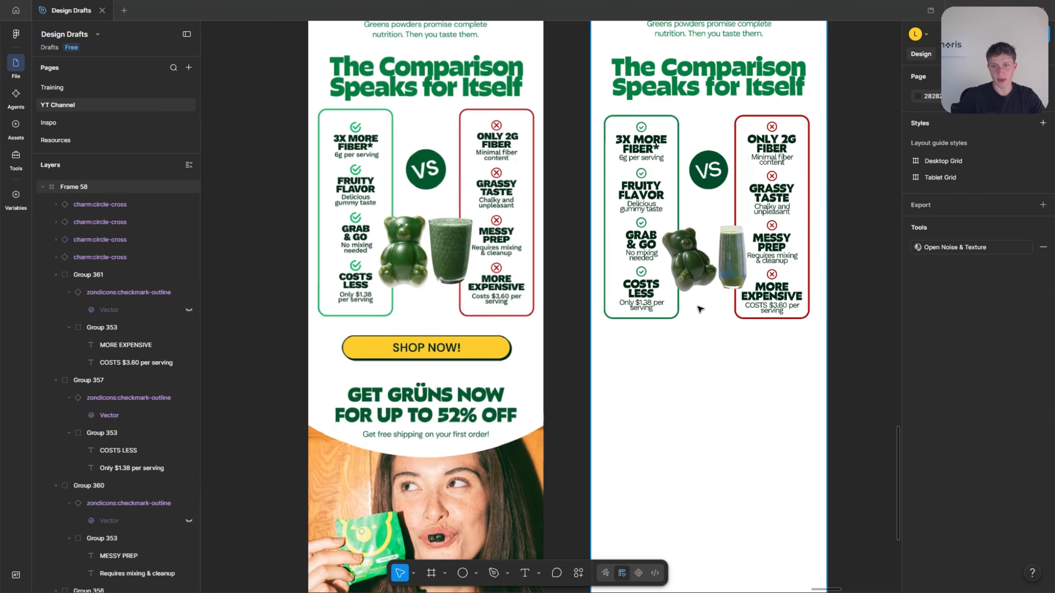
{"action": "scroll", "coordinate": [694, 309], "scroll_direction": "up", "scroll_amount": 2}
{"action": "scroll", "coordinate": [727, 383], "scroll_direction": "up", "scroll_amount": 2}
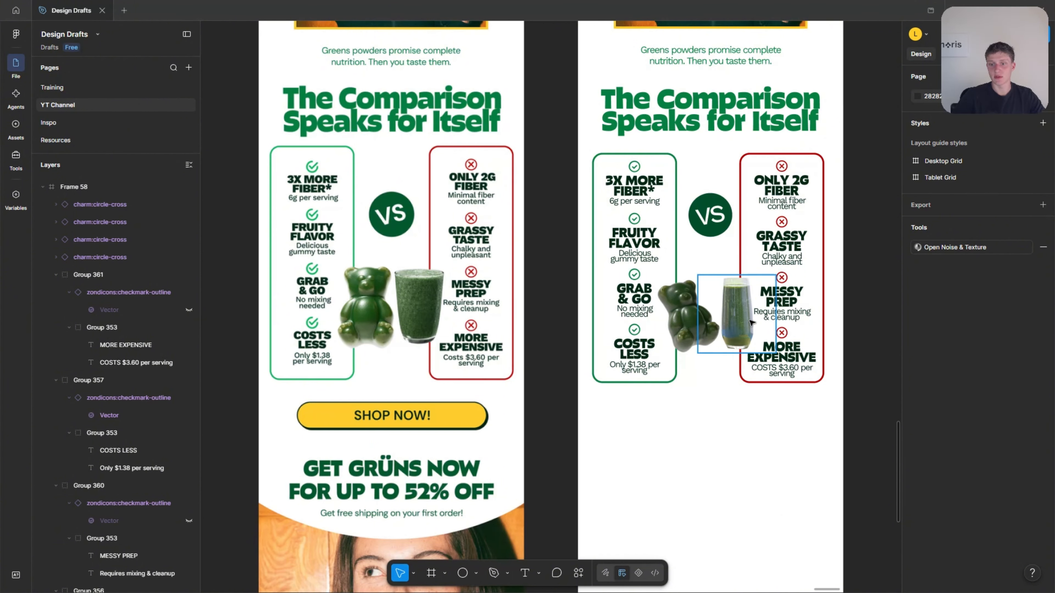
{"action": "left_click_drag", "start_coordinate": [832, 437], "coordinate": [585, 145]}
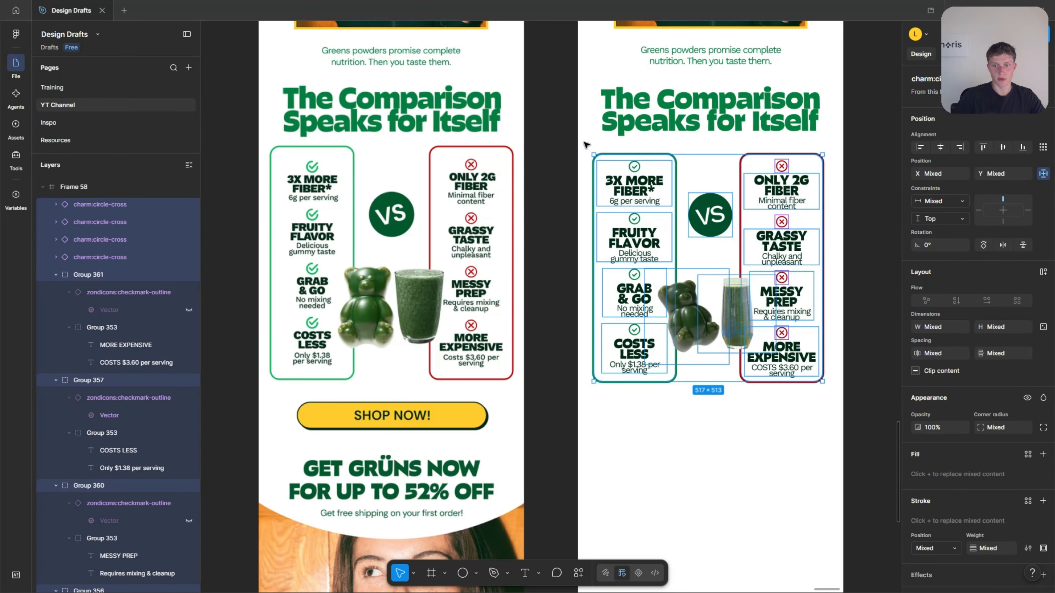
{"action": "mouse_move", "coordinate": [722, 236]}
{"action": "left_mouse_down"}
{"action": "mouse_move", "coordinate": [736, 275]}
{"action": "mouse_move", "coordinate": [737, 236]}
{"action": "left_mouse_up"}
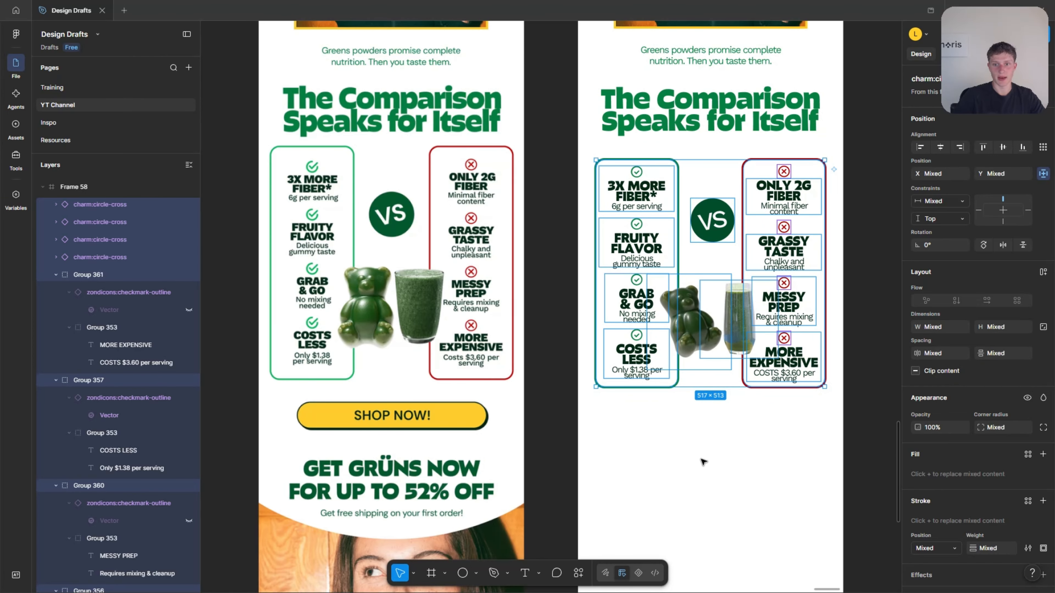
{"action": "left_click", "coordinate": [731, 453]}
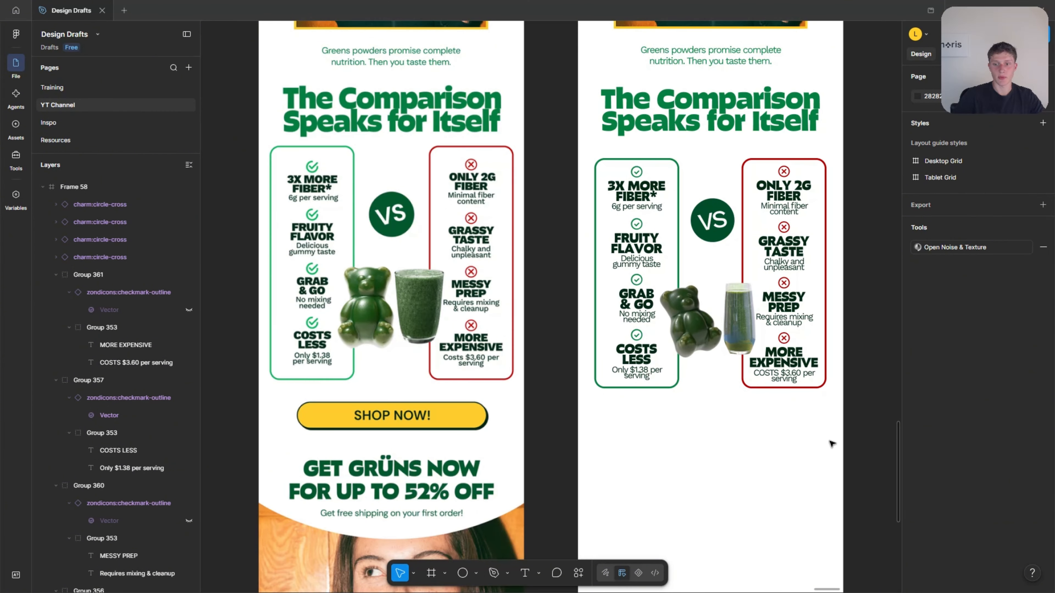
Place a copy of the yellow "TRY GRÜNS FOR UP TO 52% OFF" button centred below the comparison columns and change its text to "SHOP NOW!".
{"action": "left_click_drag", "start_coordinate": [830, 442], "coordinate": [767, 391]}
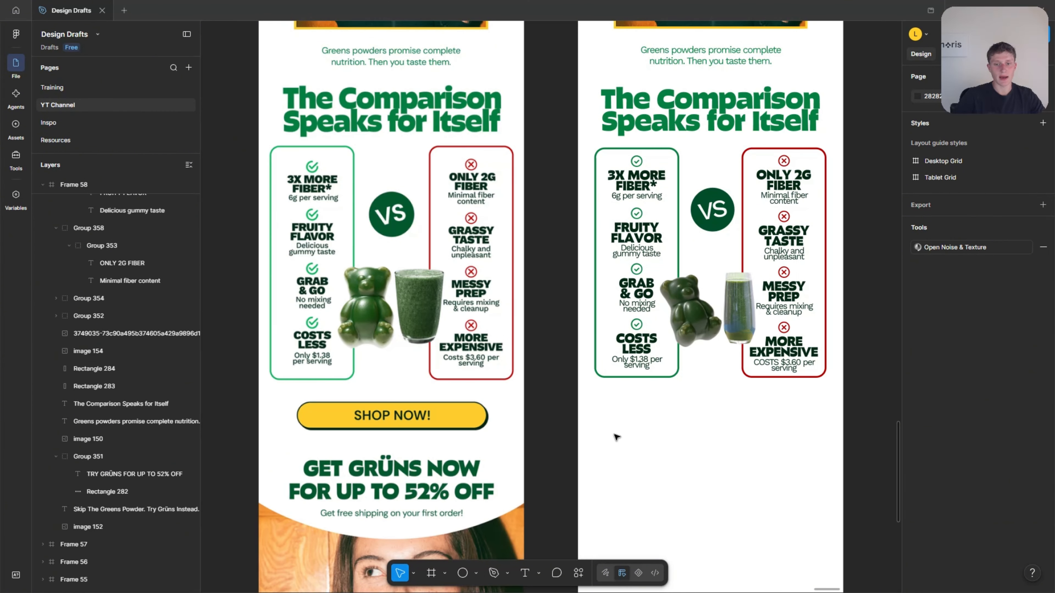
{"action": "scroll", "coordinate": [623, 436], "scroll_direction": "up", "scroll_amount": 1}
{"action": "scroll", "coordinate": [630, 437], "scroll_direction": "down", "scroll_amount": 1}
{"action": "scroll", "coordinate": [665, 387], "scroll_direction": "up", "scroll_amount": 4}
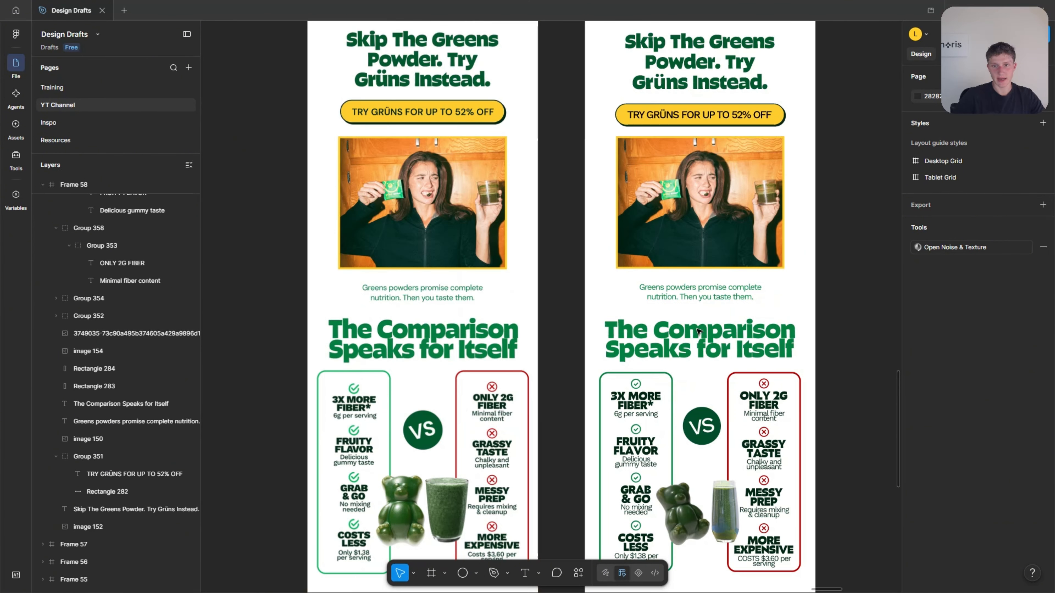
{"action": "left_click_drag", "start_coordinate": [665, 116], "coordinate": [680, 430], "text": "alt"}
{"action": "scroll", "coordinate": [665, 441], "scroll_direction": "up", "scroll_amount": 2}
{"action": "scroll", "coordinate": [680, 430], "scroll_direction": "down", "scroll_amount": 1}
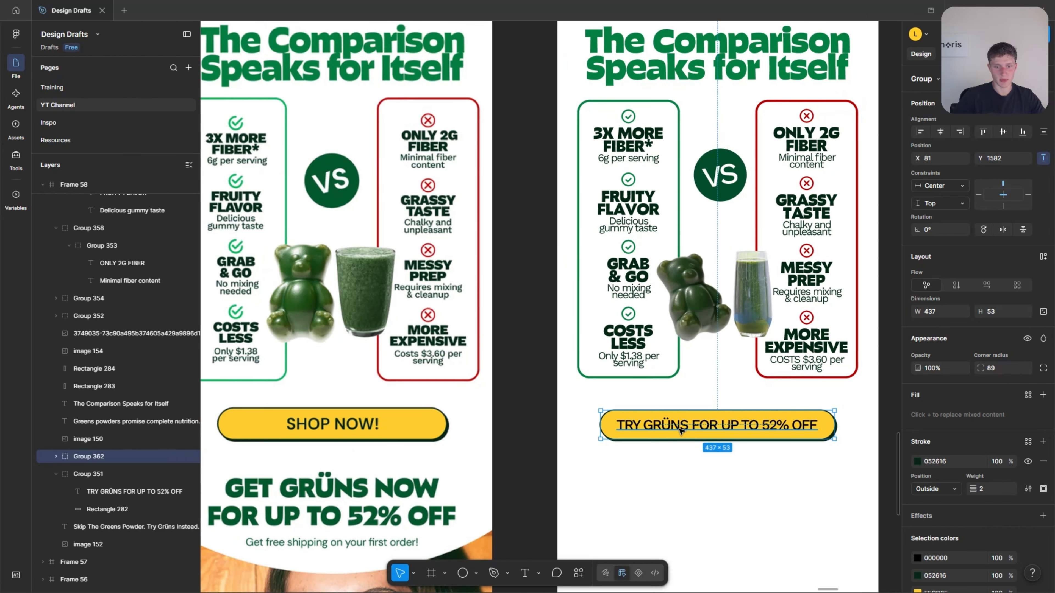
{"action": "double_click", "coordinate": [680, 431]}
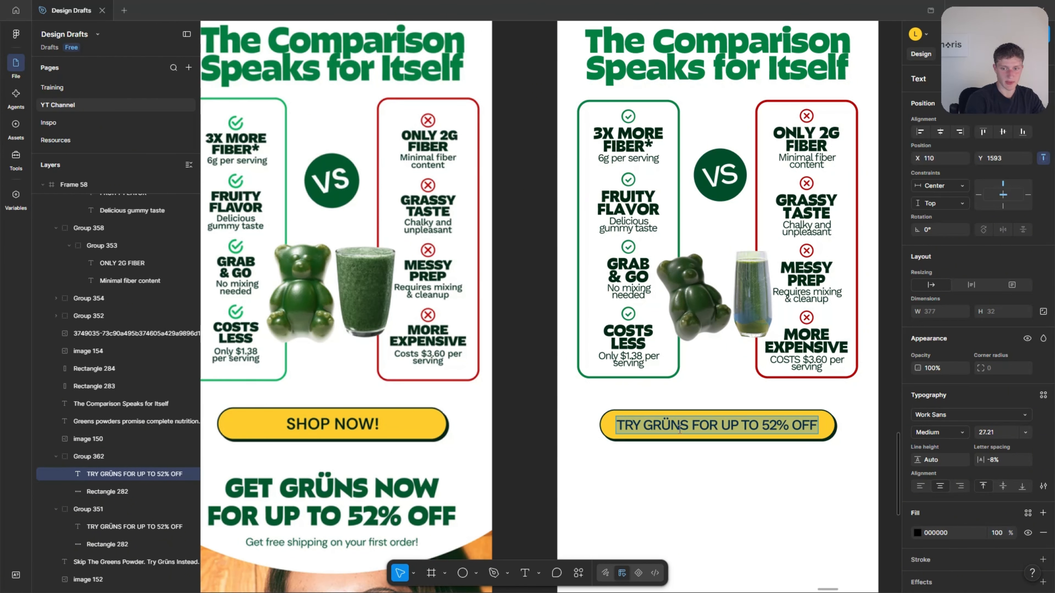
{"action": "type", "text": "SHOP NOW!"}
Narrow the yellow background of the "SHOP NOW!" button symmetrically to 363 × 53.
{"action": "left_click", "coordinate": [834, 426]}
{"action": "left_click_drag", "start_coordinate": [836, 426], "coordinate": [825, 427]}
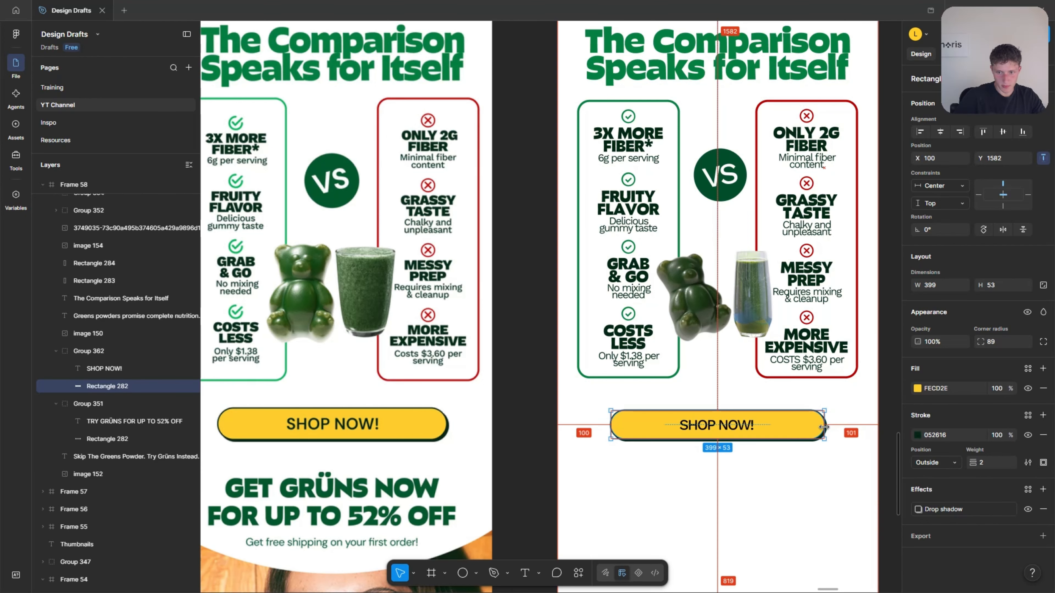
{"action": "left_click", "coordinate": [791, 481]}
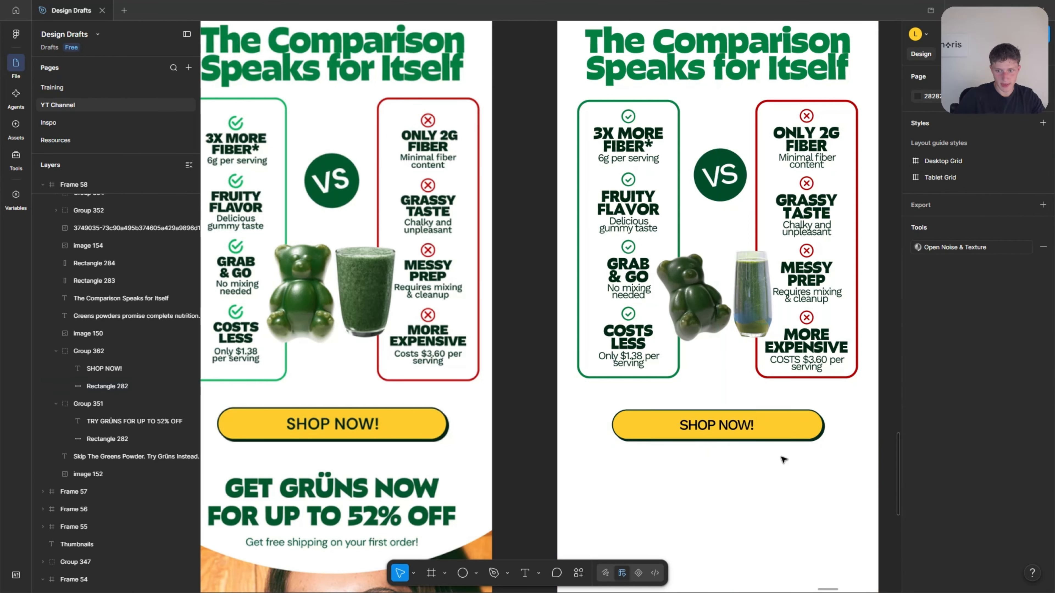
{"action": "left_click", "coordinate": [801, 432]}
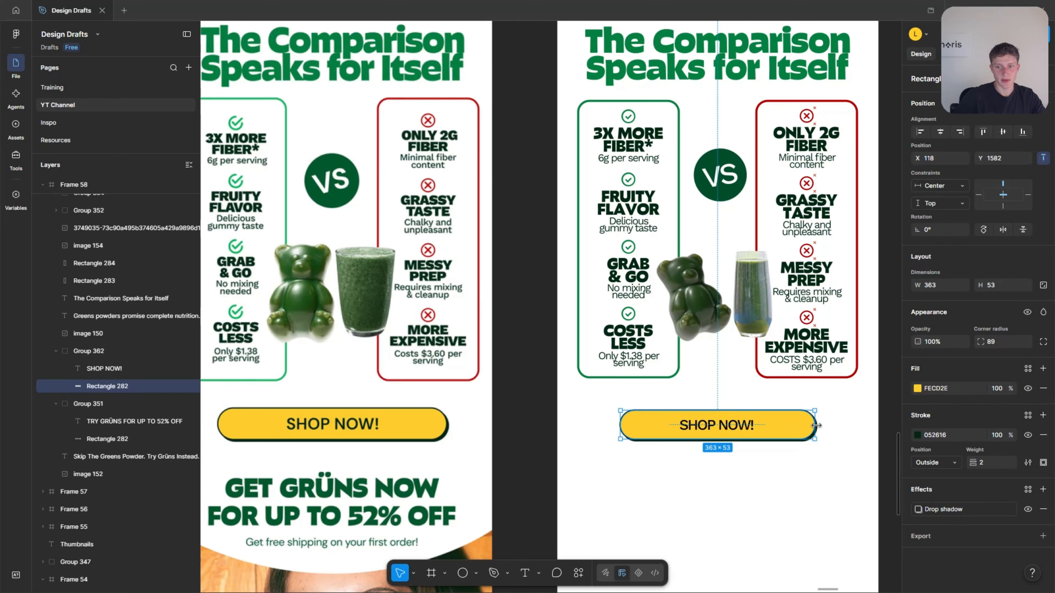
{"action": "left_click", "coordinate": [801, 464]}
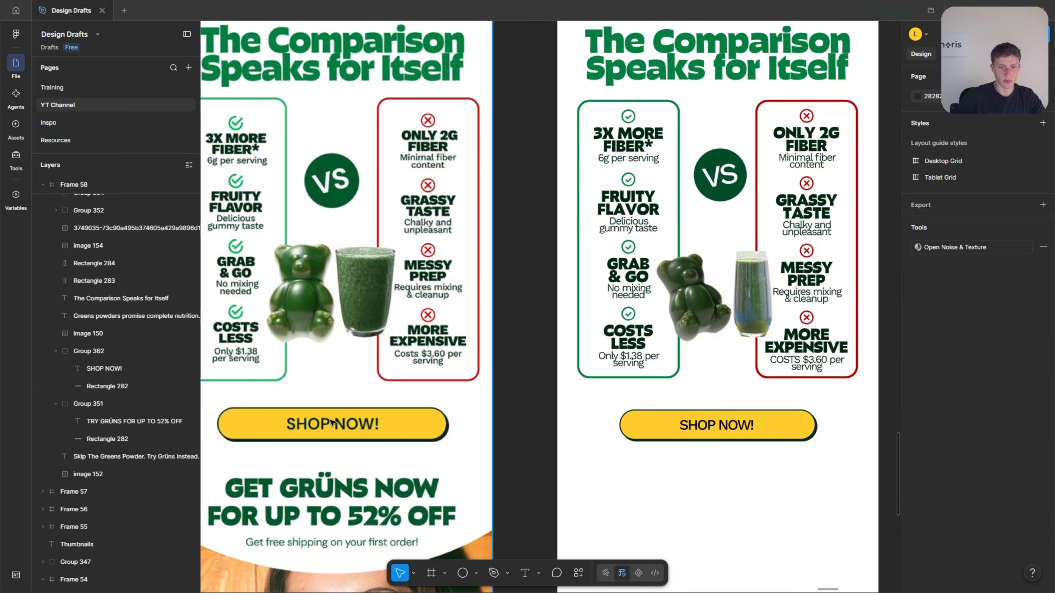
{"action": "left_click", "coordinate": [725, 428]}
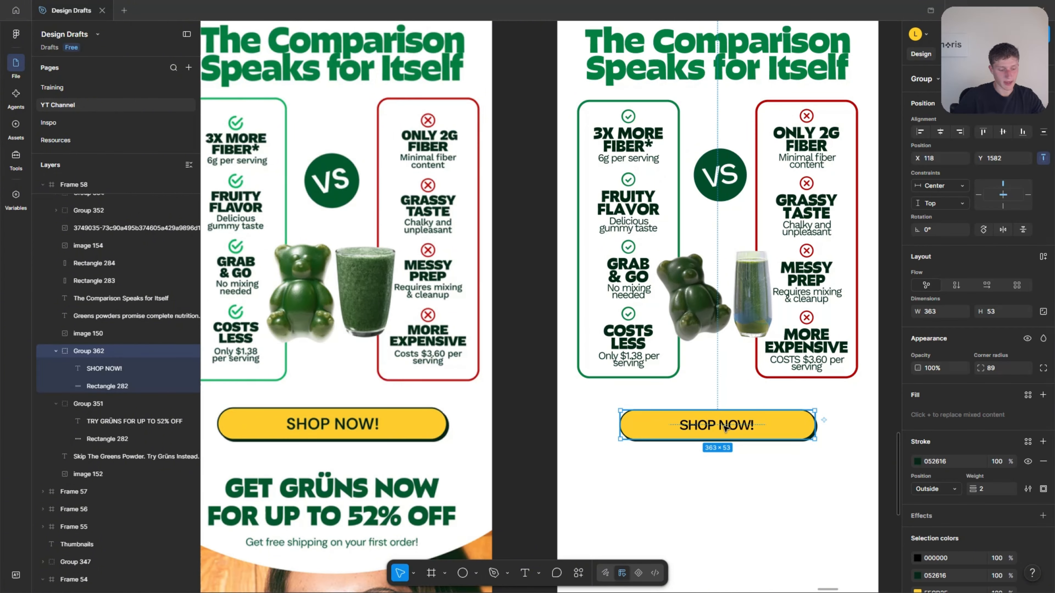
{"action": "key", "text": "k"}
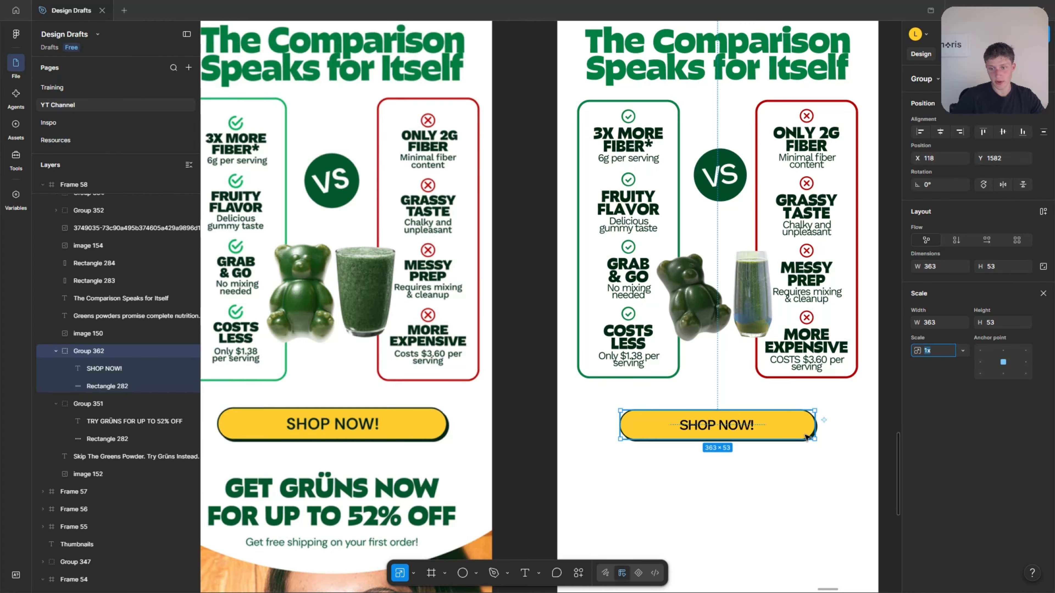
{"action": "left_click_drag", "start_coordinate": [814, 437], "coordinate": [822, 440]}
{"action": "scroll", "coordinate": [806, 436], "scroll_direction": "down", "scroll_amount": 1}
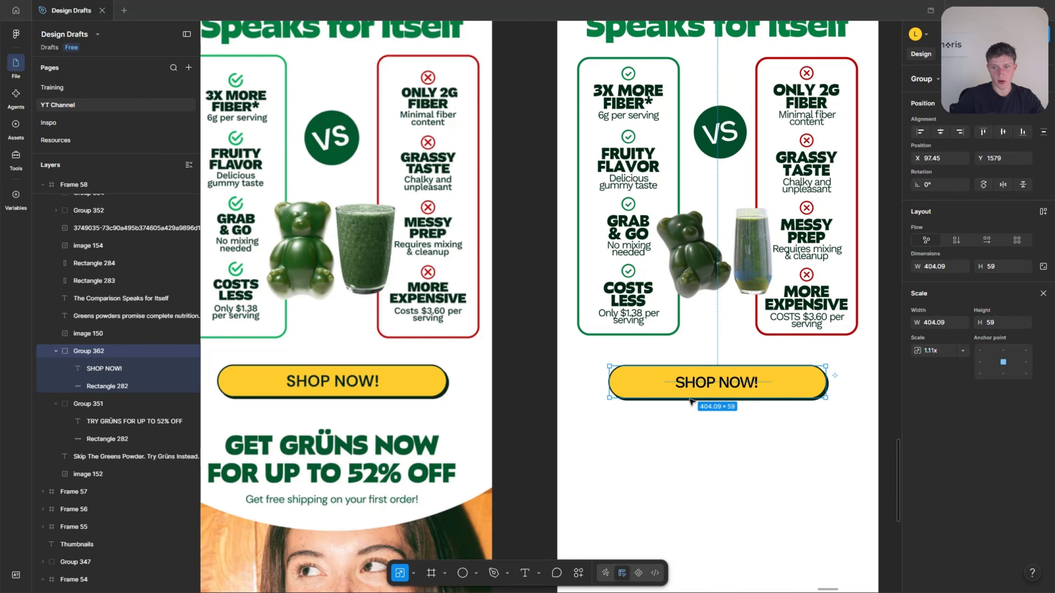
{"action": "key", "text": "ctrl+z"}
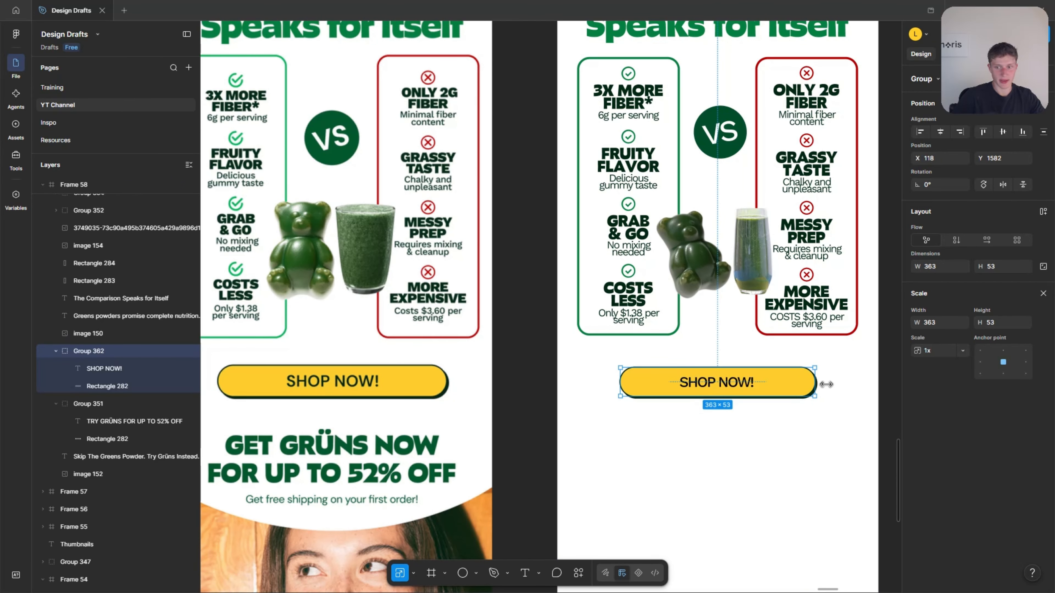
{"action": "left_click", "coordinate": [1043, 294]}
{"action": "scroll", "coordinate": [824, 397], "scroll_direction": "up", "scroll_amount": 3}
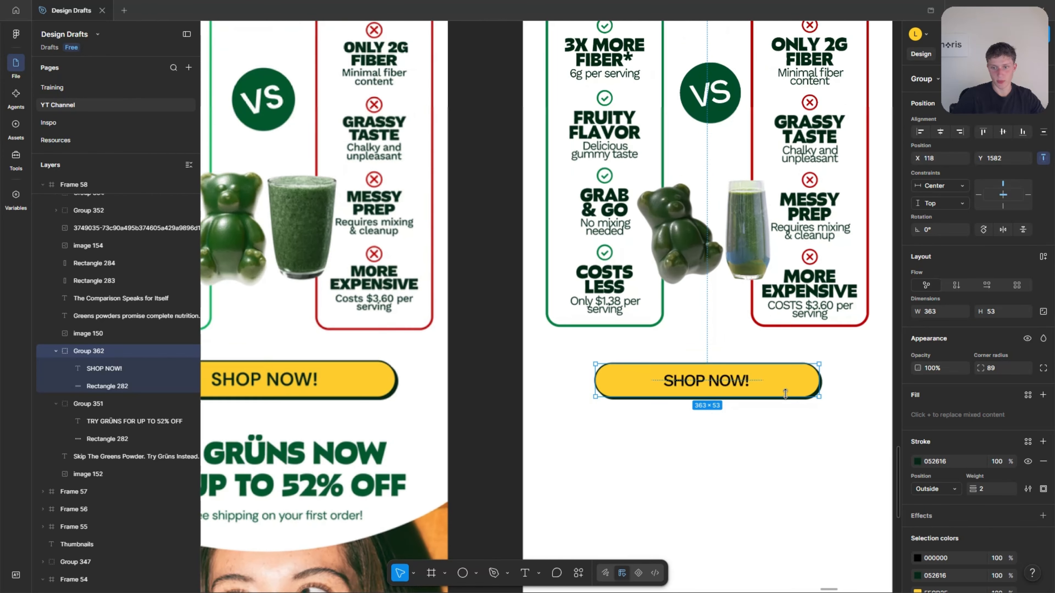
{"action": "left_click_drag", "start_coordinate": [821, 398], "coordinate": [884, 446]}
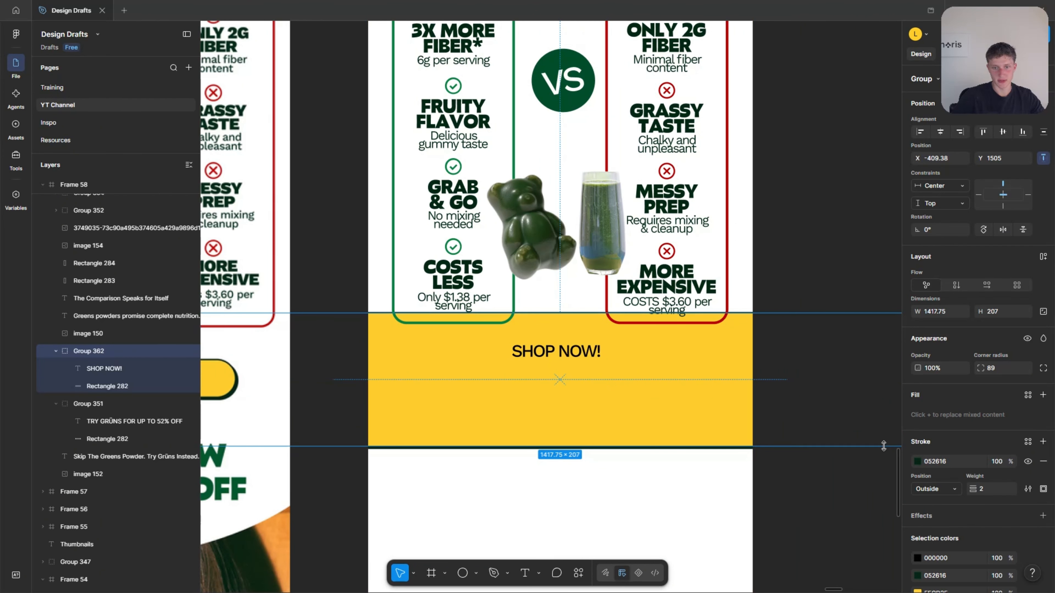
{"action": "key", "text": "ctrl+z"}
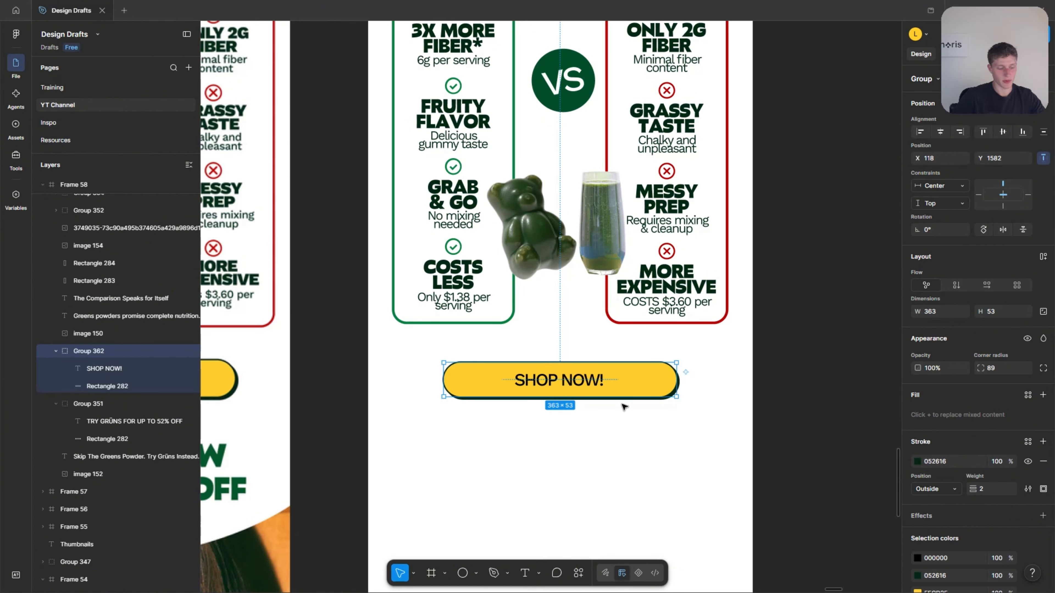
Scale the "SHOP NOW!" button proportionally about its centre to 404.09 × 59.
{"action": "key", "text": "k"}
{"action": "left_click_drag", "start_coordinate": [676, 398], "coordinate": [691, 399]}
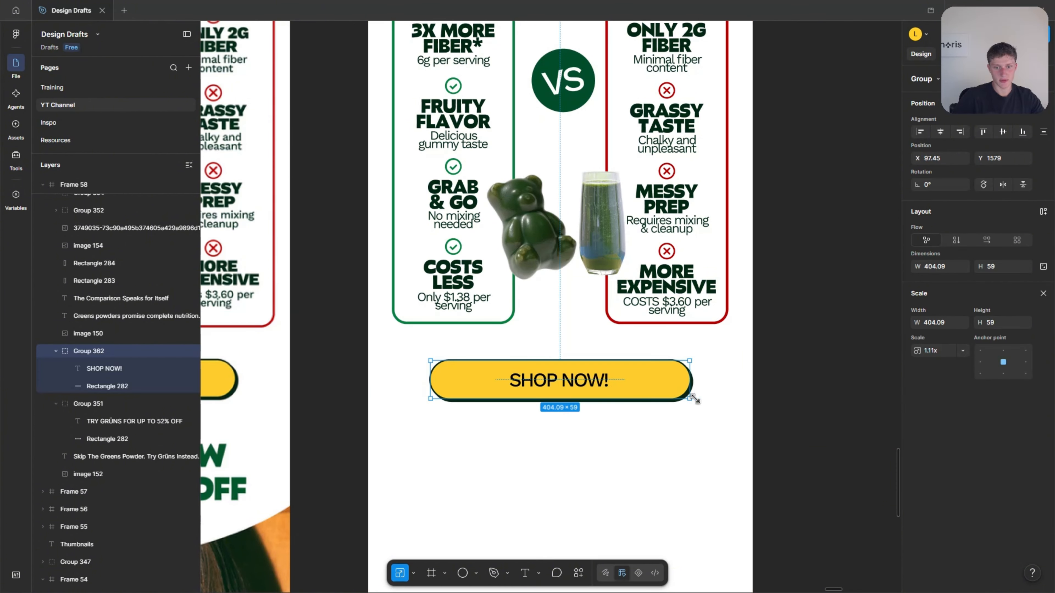
{"action": "scroll", "coordinate": [723, 400], "scroll_direction": "left", "scroll_amount": 3}
{"action": "scroll", "coordinate": [726, 400], "scroll_direction": "down", "scroll_amount": 1}
{"action": "left_click", "coordinate": [1049, 293]}
{"action": "left_click", "coordinate": [814, 417]}
Place a copy of the "Skip The Greens Powder" headline below the "SHOP NOW!" button and change its text to "GET GRÜNS NOW FOR UP TO 52% OFF".
{"action": "scroll", "coordinate": [813, 415], "scroll_direction": "down", "scroll_amount": 3}
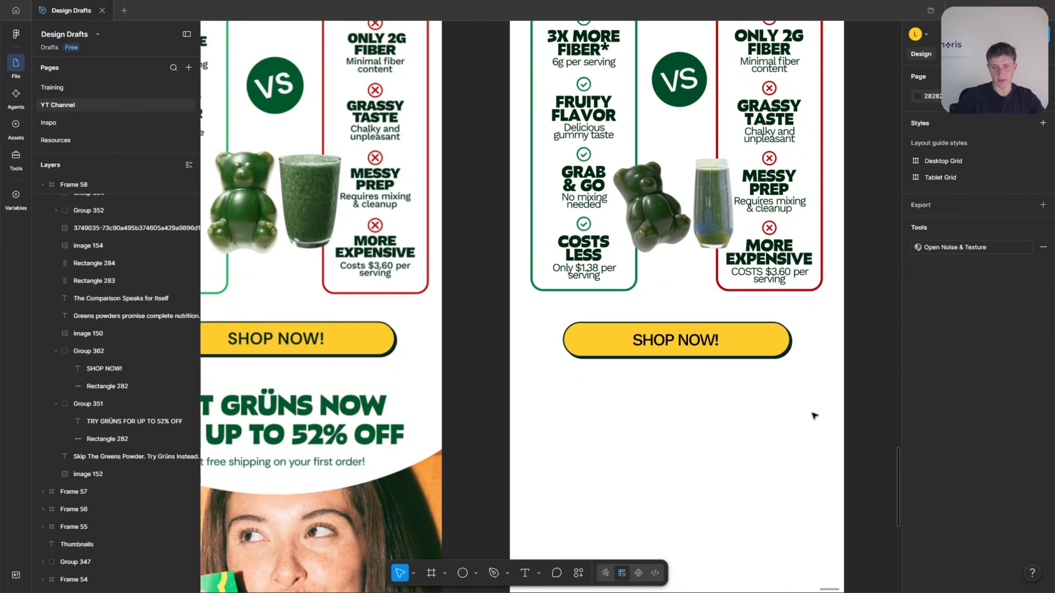
{"action": "scroll", "coordinate": [801, 406], "scroll_direction": "down", "scroll_amount": 3}
{"action": "scroll", "coordinate": [755, 396], "scroll_direction": "down", "scroll_amount": 1}
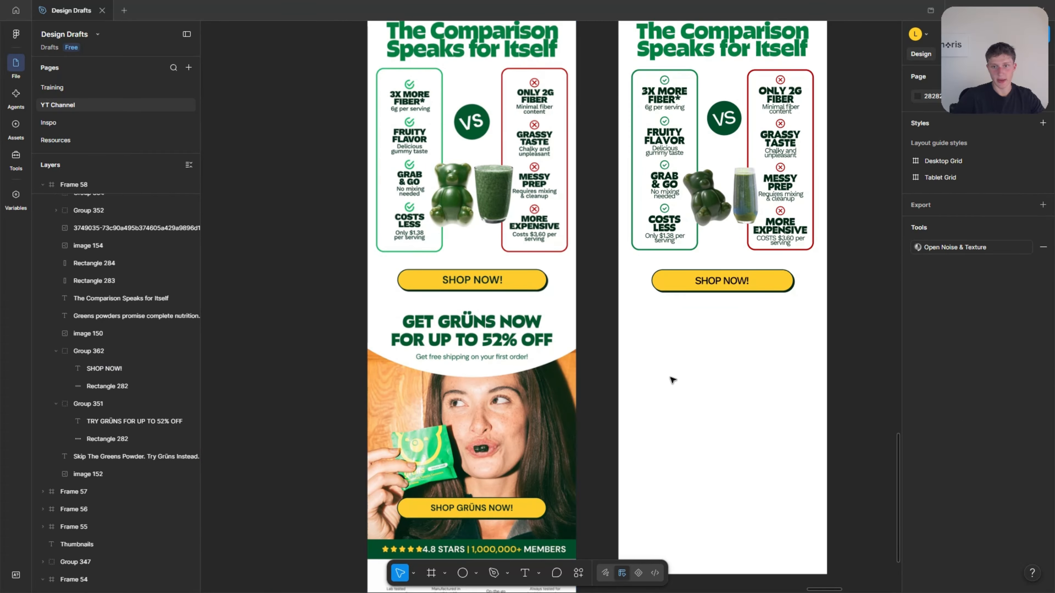
{"action": "scroll", "coordinate": [706, 437], "scroll_direction": "up", "scroll_amount": 5}
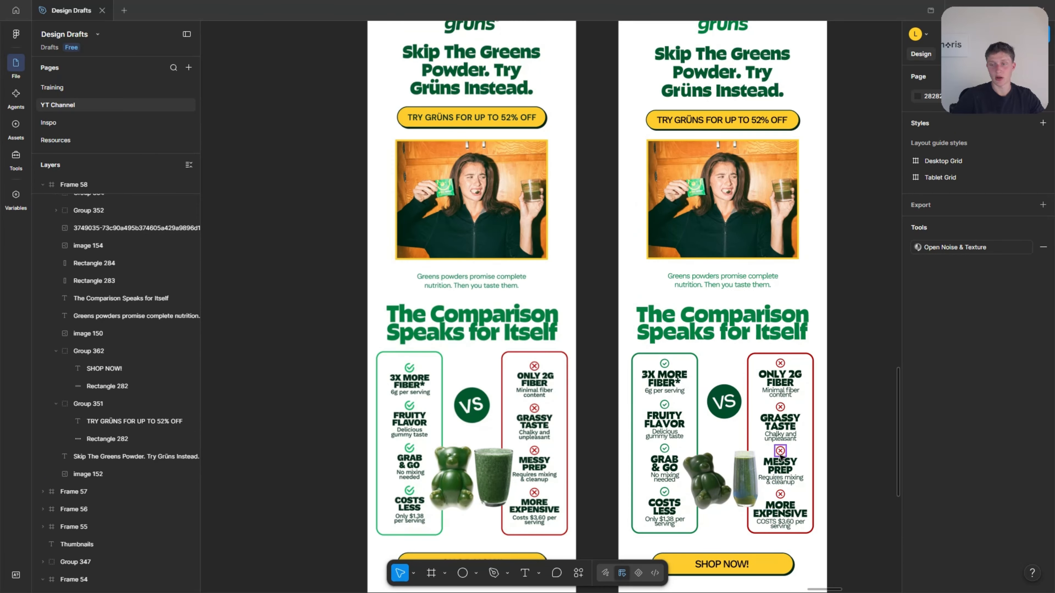
{"action": "scroll", "coordinate": [742, 455], "scroll_direction": "down", "scroll_amount": 3}
{"action": "scroll", "coordinate": [737, 291], "scroll_direction": "up", "scroll_amount": 4}
{"action": "left_click_drag", "start_coordinate": [736, 138], "coordinate": [716, 424]}
{"action": "scroll", "coordinate": [715, 424], "scroll_direction": "up", "scroll_amount": 3}
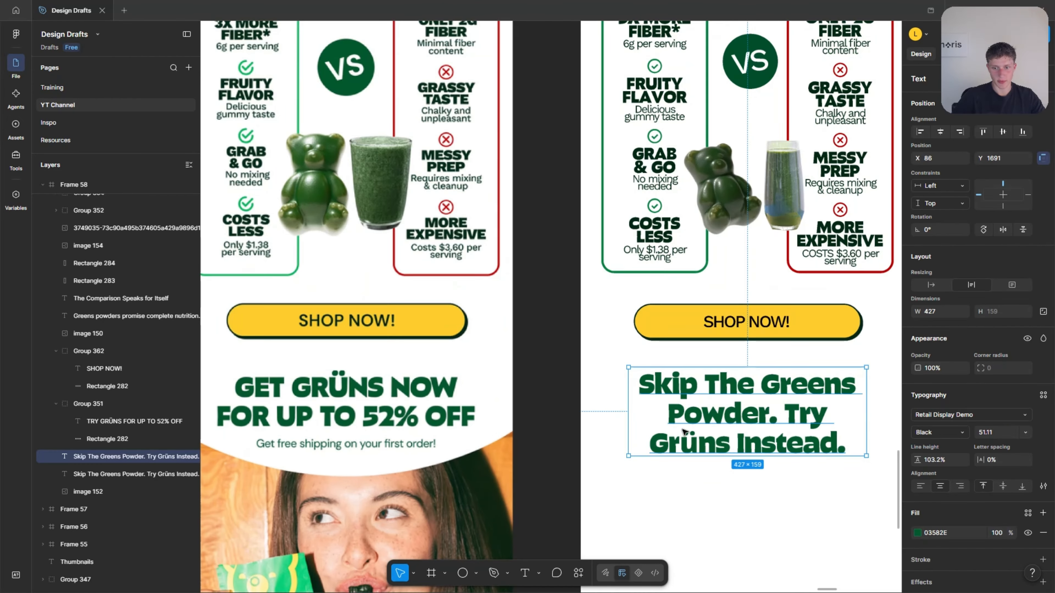
{"action": "key", "text": "Return"}
{"action": "type", "text": "GET GRÜNS NOW"}
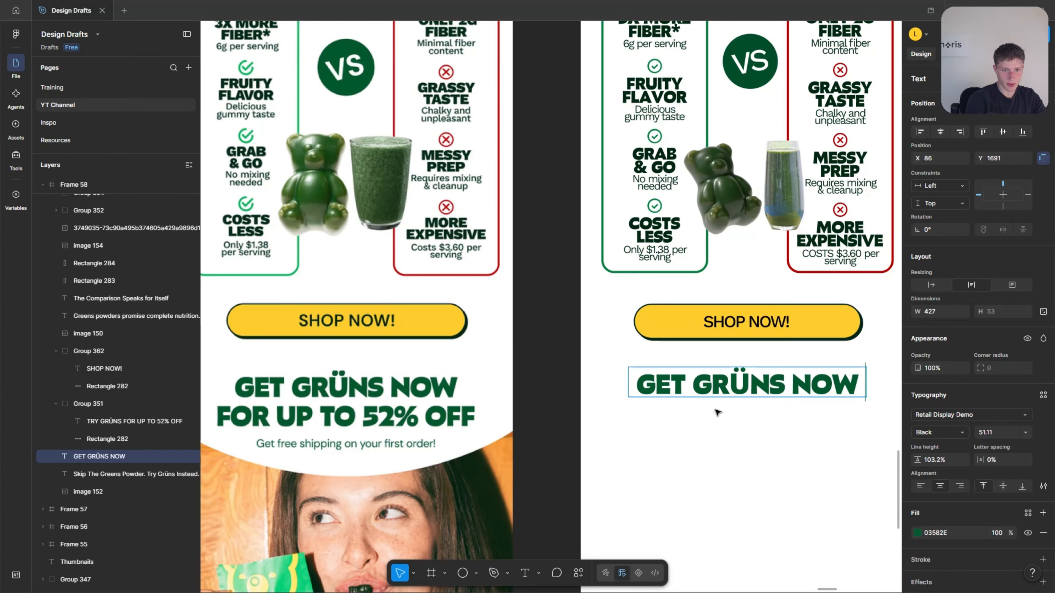
{"action": "type", "text": " FOR UP TO 5"}
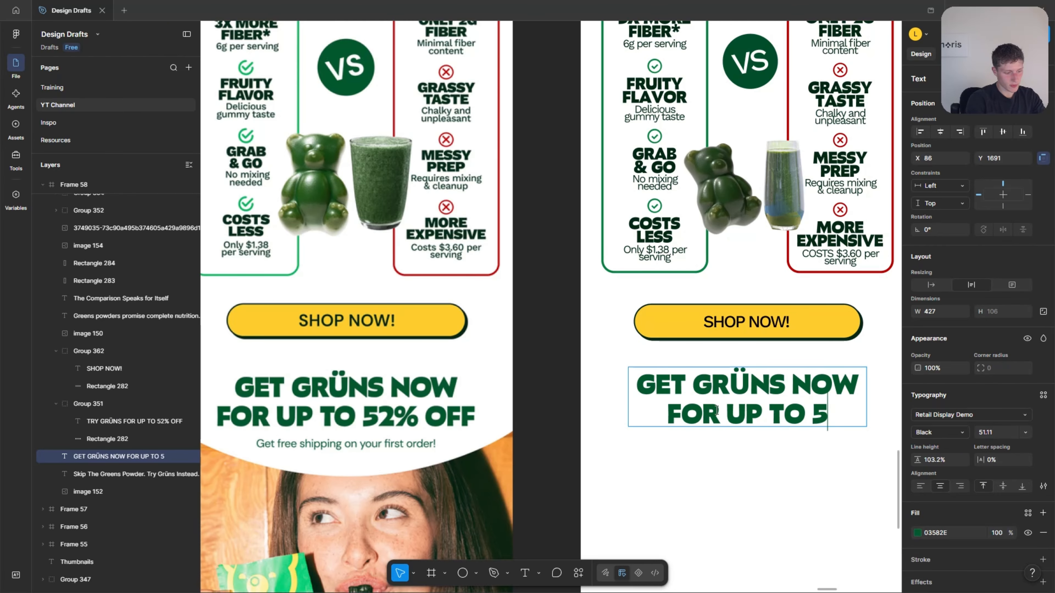
{"action": "type", "text": "2% OFF"}
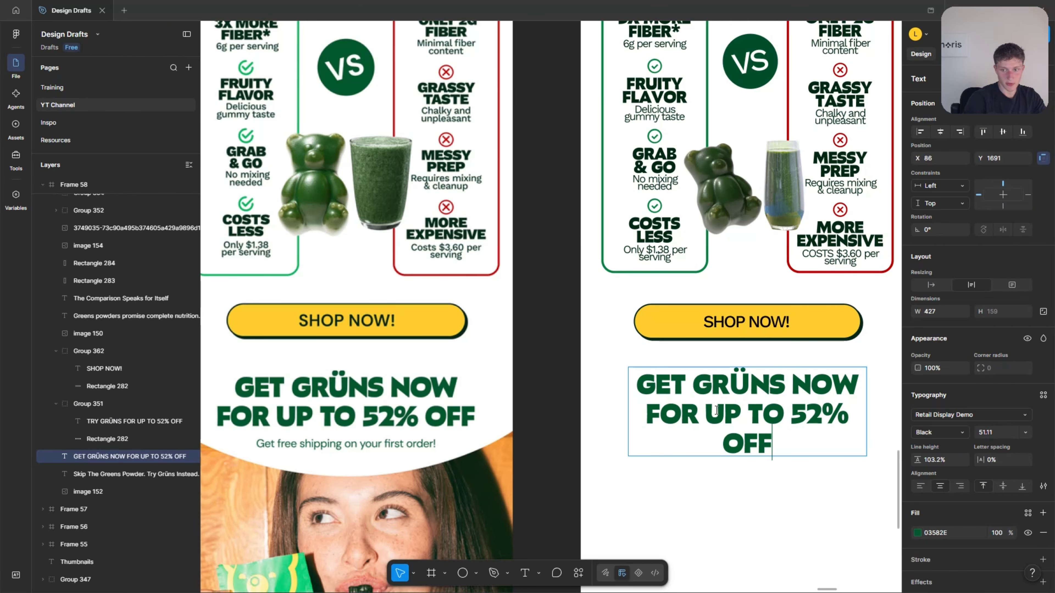
Widen the "GET GRÜNS NOW FOR UP TO 52% OFF" text box symmetrically to 477 so the headline fits on two lines.
{"action": "left_click_drag", "start_coordinate": [866, 420], "coordinate": [880, 420]}
{"action": "scroll", "coordinate": [856, 425], "scroll_direction": "down", "scroll_amount": 1}
{"action": "scroll", "coordinate": [831, 428], "scroll_direction": "down", "scroll_amount": 2}
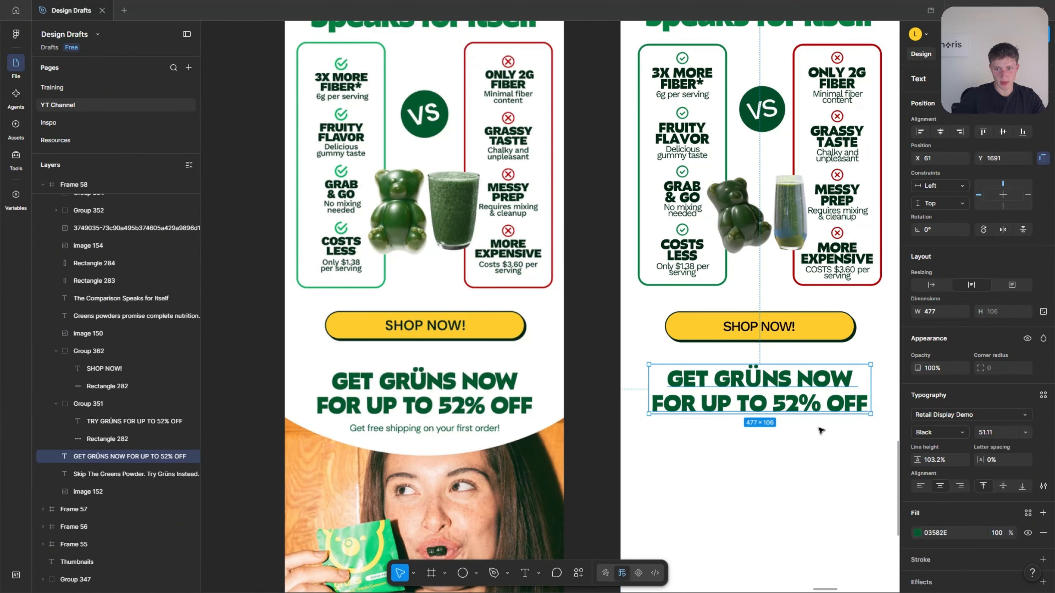
{"action": "left_click", "coordinate": [784, 446]}
{"action": "scroll", "coordinate": [783, 445], "scroll_direction": "down", "scroll_amount": 2}
{"action": "left_click", "coordinate": [738, 347]}
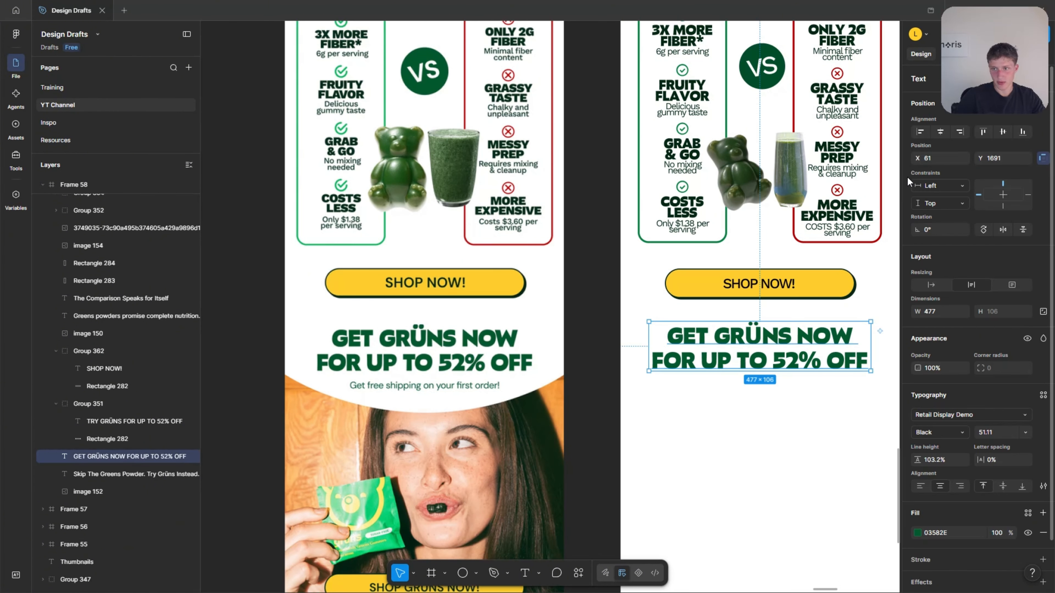
Centre the "GET GRÜNS NOW FOR UP TO 52% OFF" headline horizontally in the email frame.
{"action": "left_click", "coordinate": [941, 133]}
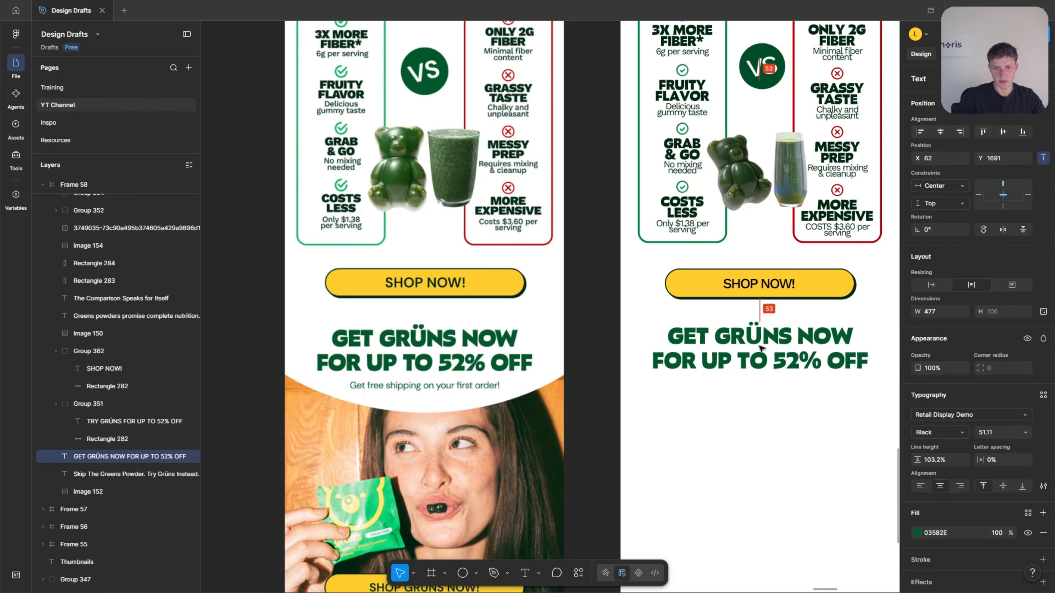
{"action": "left_click", "coordinate": [768, 444]}
Place a copy of the "Greens powders promise" body text below the 52% off headline and change it to "Get free shipping on your first order!".
{"action": "scroll", "coordinate": [731, 354], "scroll_direction": "down", "scroll_amount": 3}
{"action": "left_click", "coordinate": [692, 257]}
{"action": "left_click_drag", "start_coordinate": [691, 257], "coordinate": [691, 519]}
{"action": "scroll", "coordinate": [691, 520], "scroll_direction": "up", "scroll_amount": 5}
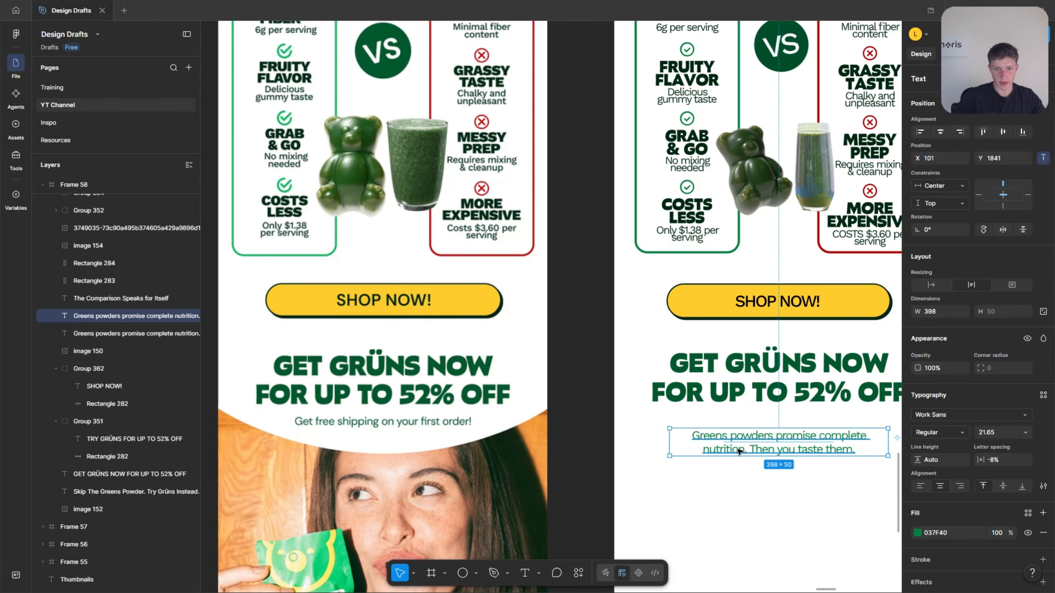
{"action": "key", "text": "Return"}
{"action": "type", "text": "Get free shipping on your first order!"}
{"action": "key", "text": "Escape"}
Set the free shipping line's fill to the headline's dark green 03582E by sampling it.
{"action": "key", "text": "i"}
{"action": "scroll", "coordinate": [411, 423], "scroll_direction": "down", "scroll_amount": 3}
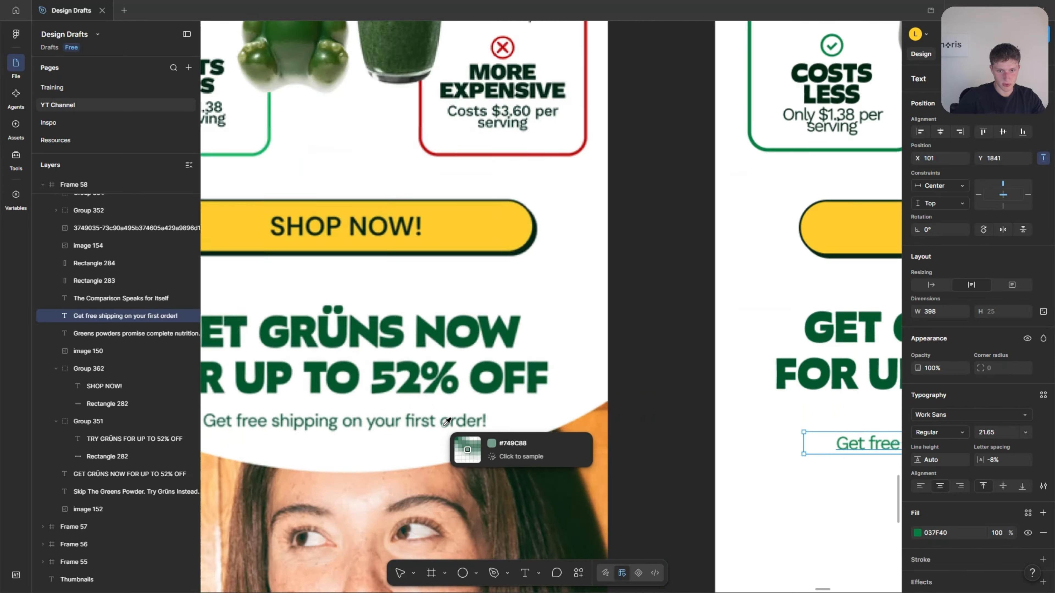
{"action": "scroll", "coordinate": [630, 414], "scroll_direction": "up", "scroll_amount": 8}
{"action": "left_click", "coordinate": [679, 397]}
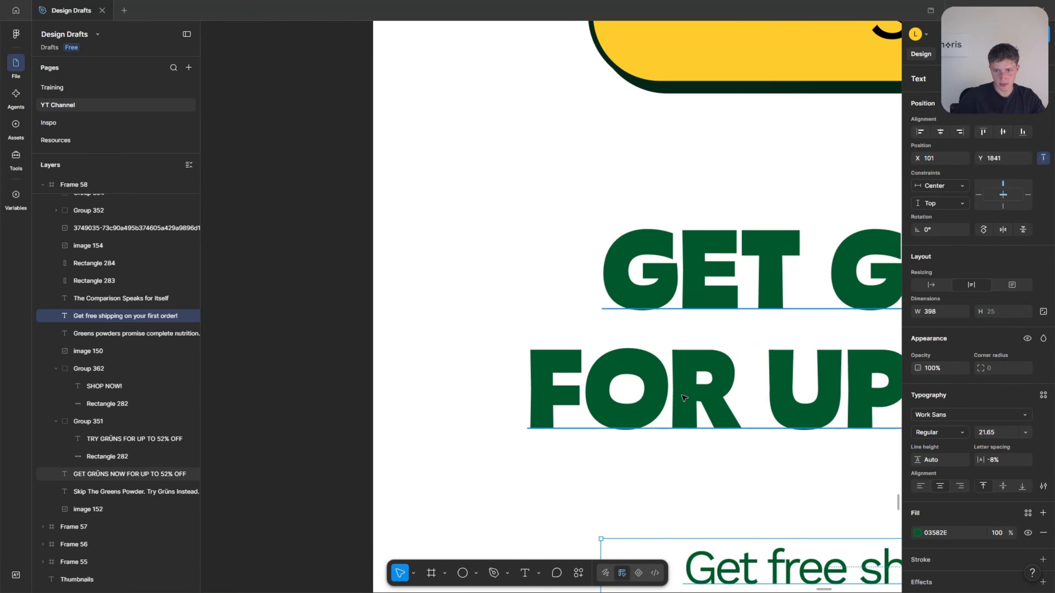
Move the "Get free shipping on your first order!" line up to Y 1818, closer to the headline.
{"action": "scroll", "coordinate": [678, 397], "scroll_direction": "down", "scroll_amount": 5}
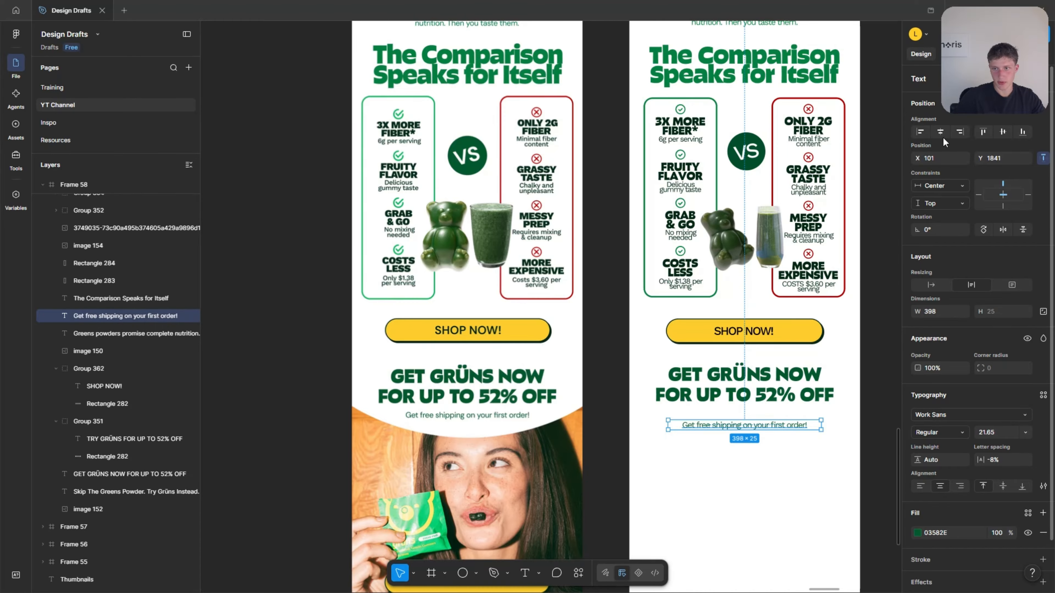
{"action": "scroll", "coordinate": [727, 429], "scroll_direction": "up", "scroll_amount": 3}
{"action": "left_click_drag", "start_coordinate": [743, 406], "coordinate": [738, 395]}
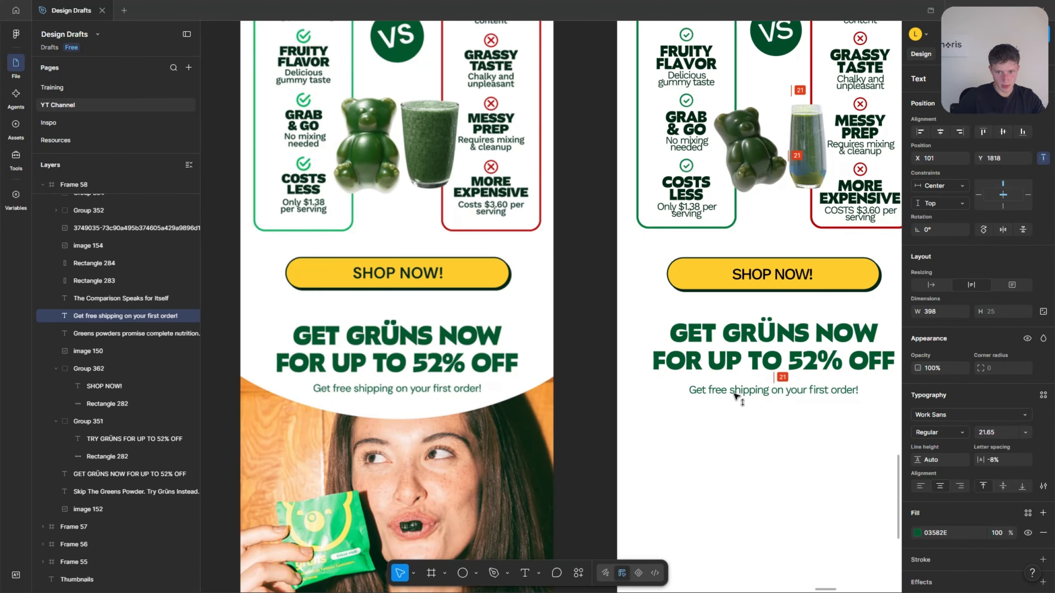
{"action": "left_click", "coordinate": [745, 457]}
Examine the reference email's curved photo section and compare it with the unfinished copy and the brand board's elements.
{"action": "scroll", "coordinate": [595, 435], "scroll_direction": "down", "scroll_amount": 3}
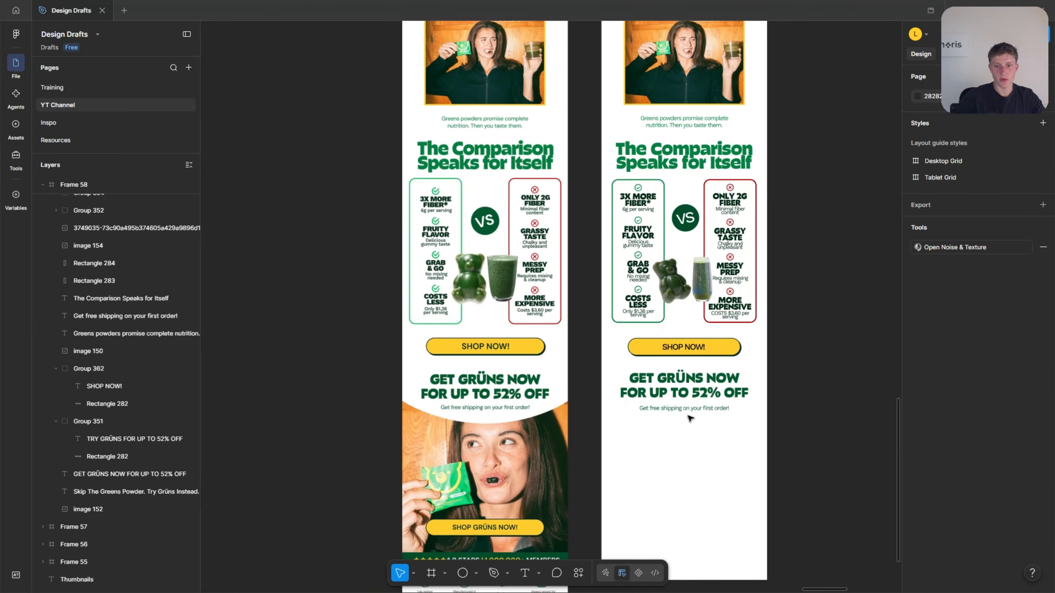
{"action": "scroll", "coordinate": [677, 416], "scroll_direction": "down", "scroll_amount": 3}
{"action": "scroll", "coordinate": [647, 294], "scroll_direction": "up", "scroll_amount": 3}
{"action": "scroll", "coordinate": [451, 428], "scroll_direction": "down", "scroll_amount": 3}
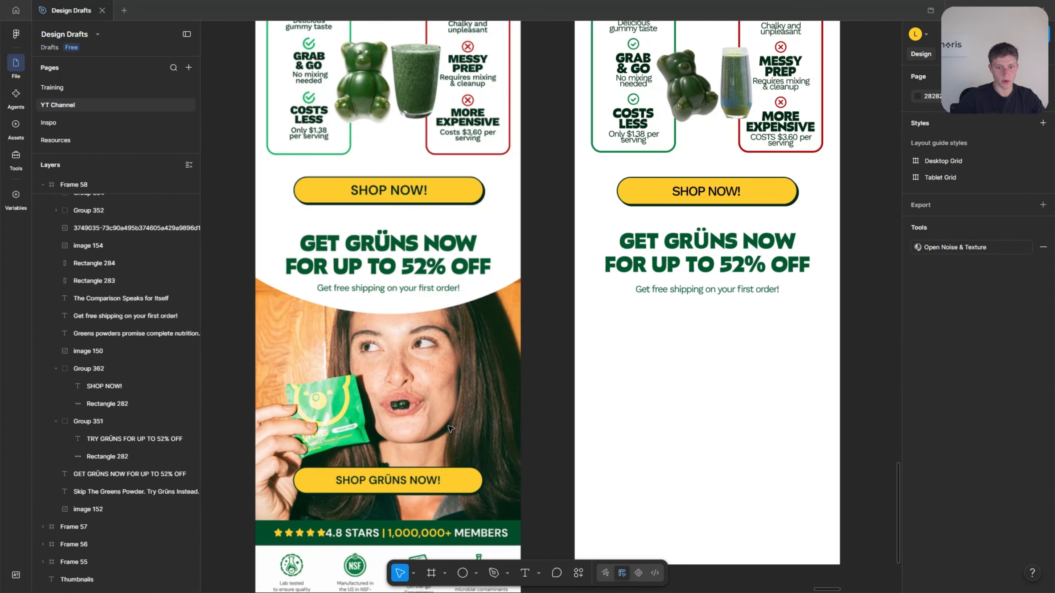
{"action": "scroll", "coordinate": [417, 437], "scroll_direction": "up", "scroll_amount": 2}
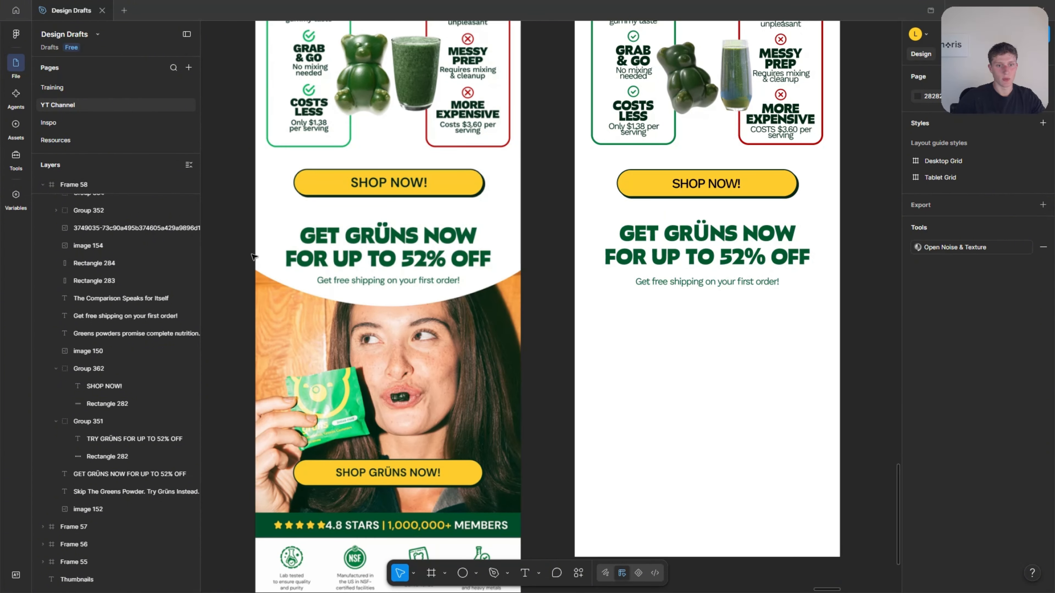
{"action": "scroll", "coordinate": [342, 407], "scroll_direction": "down", "scroll_amount": 5}
{"action": "scroll", "coordinate": [657, 310], "scroll_direction": "up", "scroll_amount": 2}
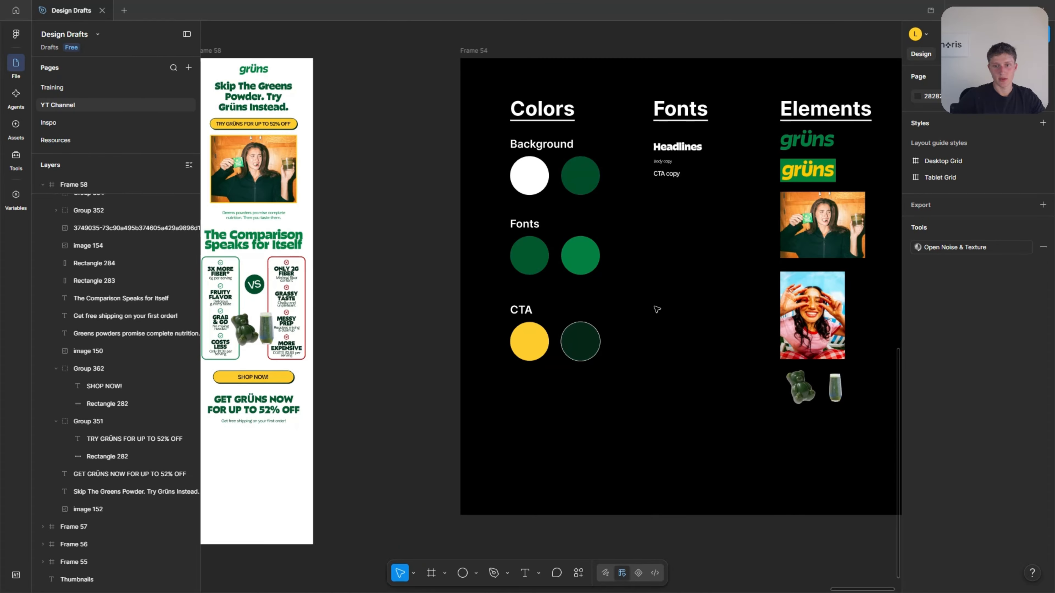
{"action": "scroll", "coordinate": [793, 330], "scroll_direction": "left", "scroll_amount": 10}
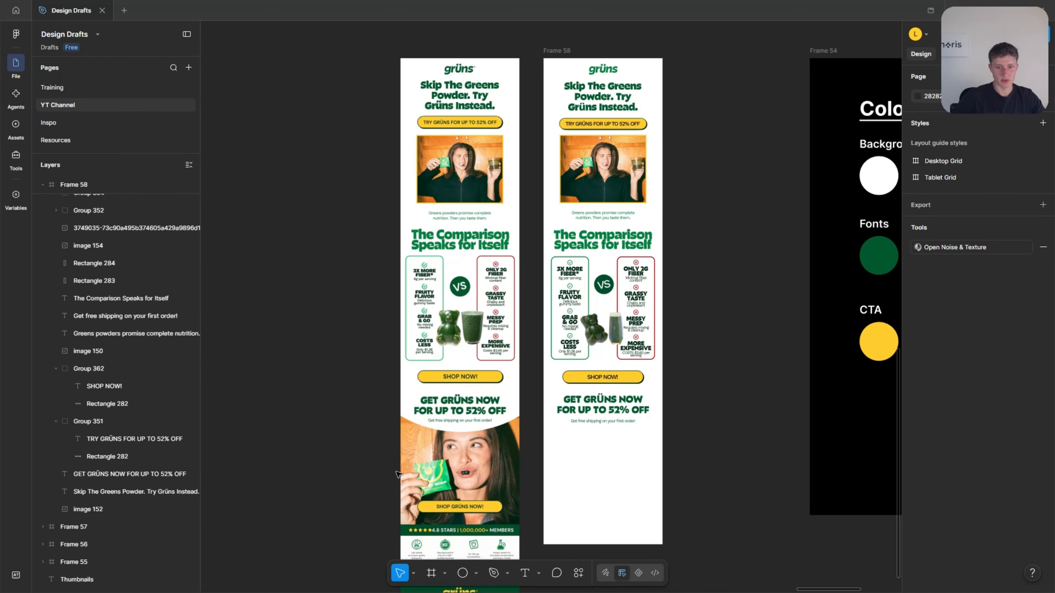
{"action": "scroll", "coordinate": [395, 455], "scroll_direction": "down", "scroll_amount": 1}
{"action": "scroll", "coordinate": [376, 445], "scroll_direction": "right", "scroll_amount": 10}
{"action": "scroll", "coordinate": [294, 485], "scroll_direction": "left", "scroll_amount": 5}
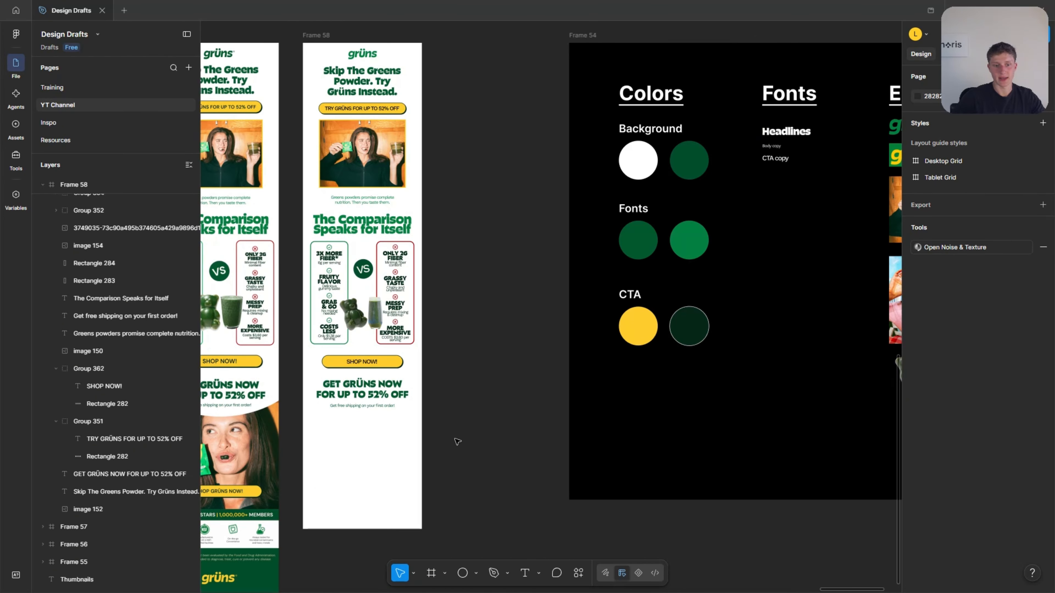
Copy the photo of the woman in the pink shirt from the Elements column and paste it into the email frame.
{"action": "scroll", "coordinate": [275, 478], "scroll_direction": "right", "scroll_amount": 5}
{"action": "scroll", "coordinate": [658, 310], "scroll_direction": "up", "scroll_amount": 3}
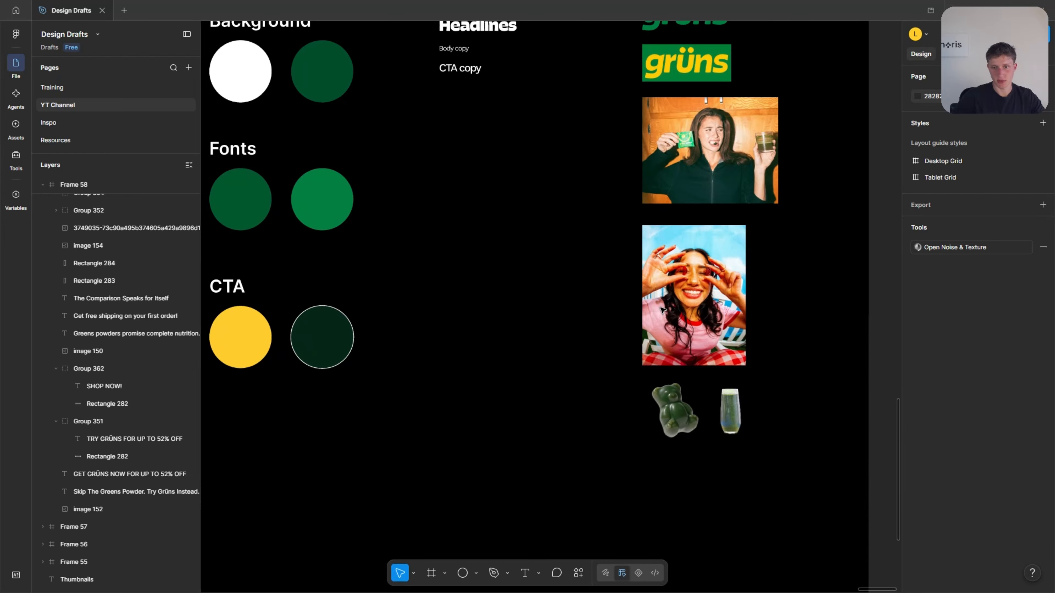
{"action": "left_click", "coordinate": [726, 309]}
{"action": "scroll", "coordinate": [780, 316], "scroll_direction": "down", "scroll_amount": 2}
{"action": "scroll", "coordinate": [615, 320], "scroll_direction": "left", "scroll_amount": 10}
{"action": "left_click", "coordinate": [520, 447]}
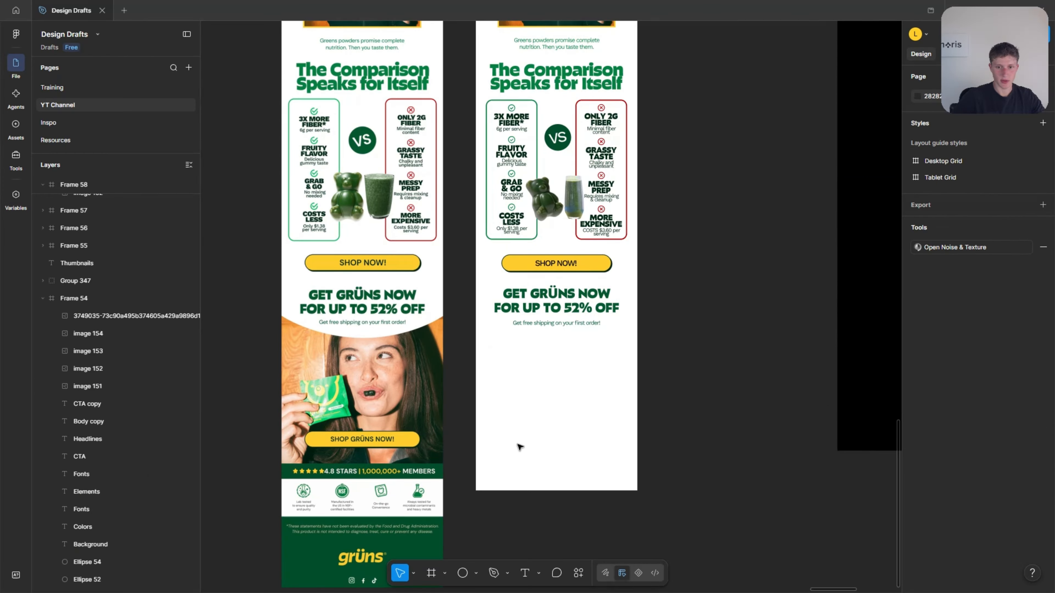
{"action": "key", "text": "ctrl+v"}
Place the pasted photo below the free shipping line at X 0 and scale it proportionally to the frame's width, 600 × 812.
{"action": "left_click_drag", "start_coordinate": [542, 320], "coordinate": [552, 415]}
{"action": "scroll", "coordinate": [551, 416], "scroll_direction": "up", "scroll_amount": 3}
{"action": "left_click_drag", "start_coordinate": [646, 281], "coordinate": [582, 297]}
{"action": "left_click_drag", "start_coordinate": [660, 409], "coordinate": [778, 566]}
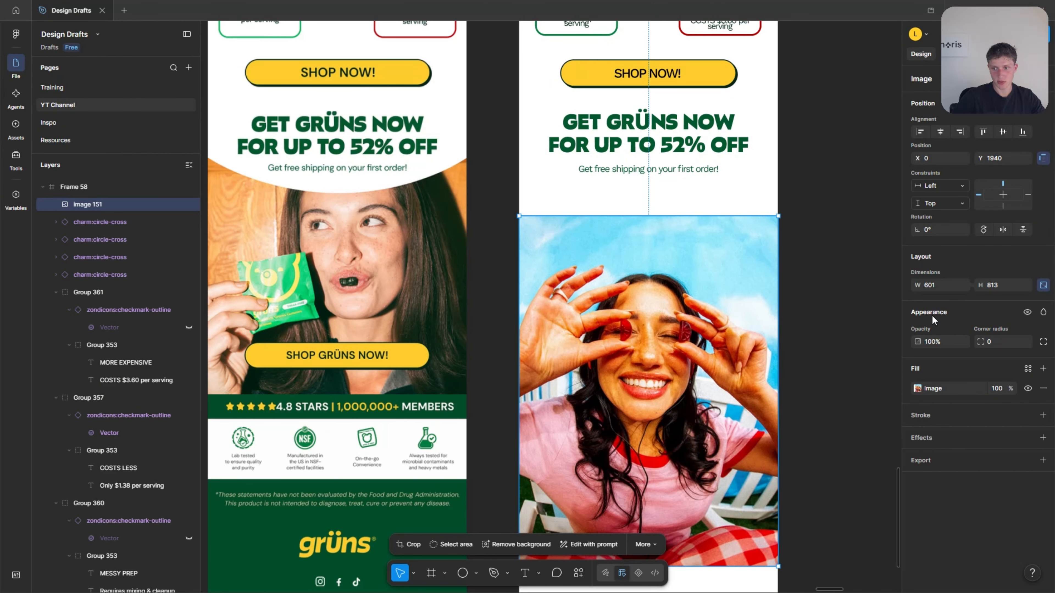
{"action": "scroll", "coordinate": [778, 216], "scroll_direction": "up", "scroll_amount": 10}
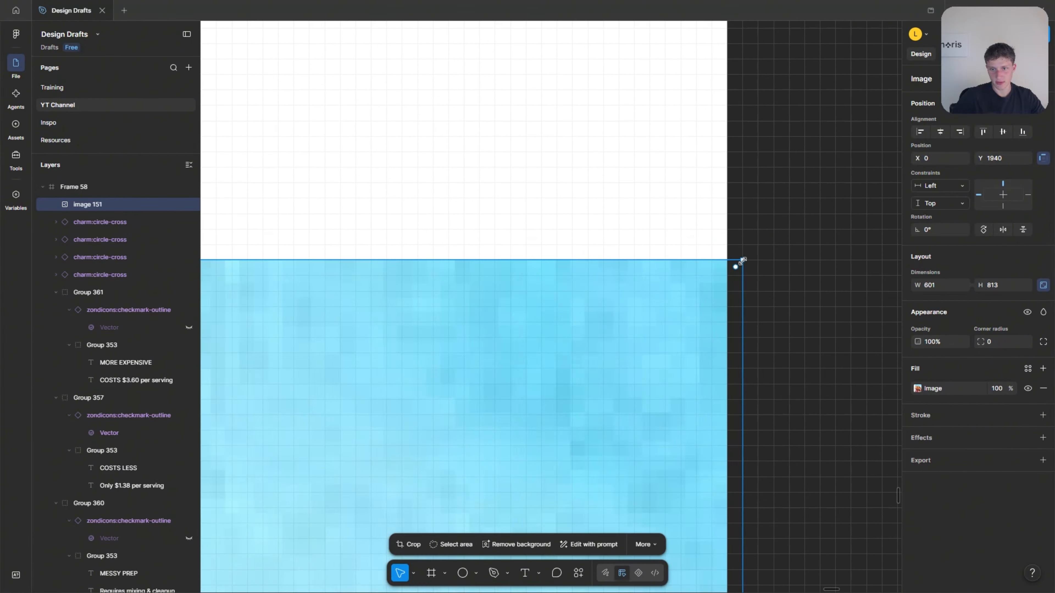
{"action": "left_click_drag", "start_coordinate": [742, 261], "coordinate": [727, 274]}
{"action": "scroll", "coordinate": [773, 298], "scroll_direction": "down", "scroll_amount": 10}
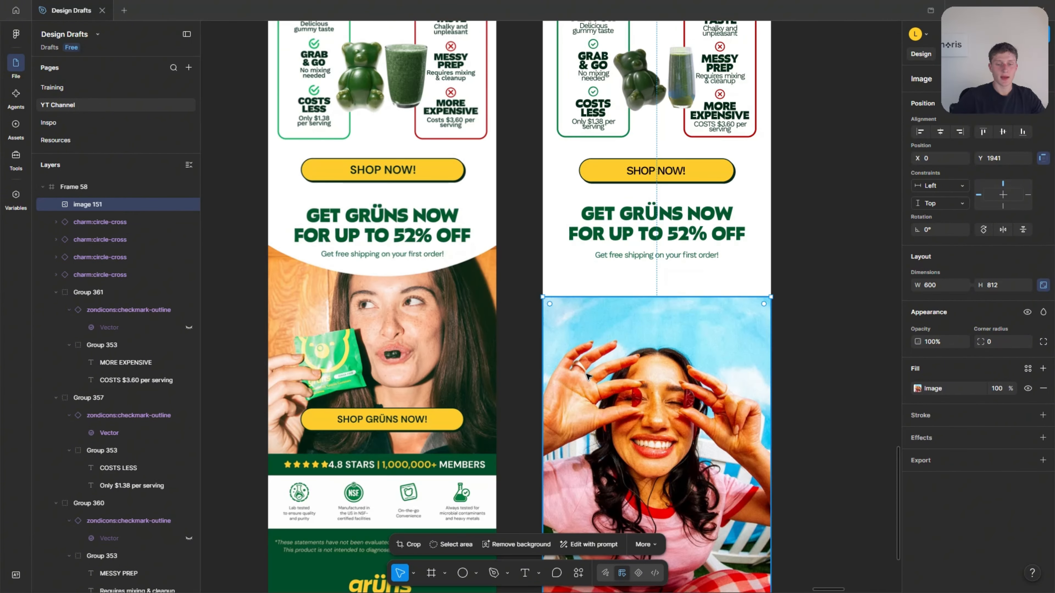
Move the photo straight up to Y 1806 so its upper edge sits just below the 52% off headline.
{"action": "left_click_drag", "start_coordinate": [587, 376], "coordinate": [587, 329]}
{"action": "scroll", "coordinate": [491, 232], "scroll_direction": "up", "scroll_amount": 5}
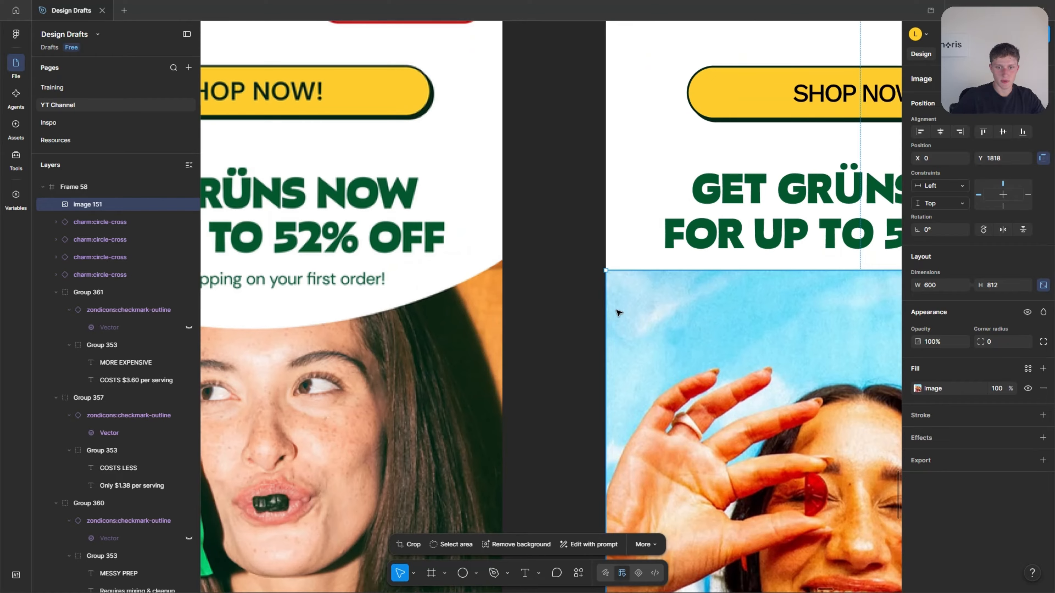
{"action": "left_click_drag", "start_coordinate": [659, 338], "coordinate": [659, 326]}
{"action": "scroll", "coordinate": [620, 323], "scroll_direction": "down", "scroll_amount": 5}
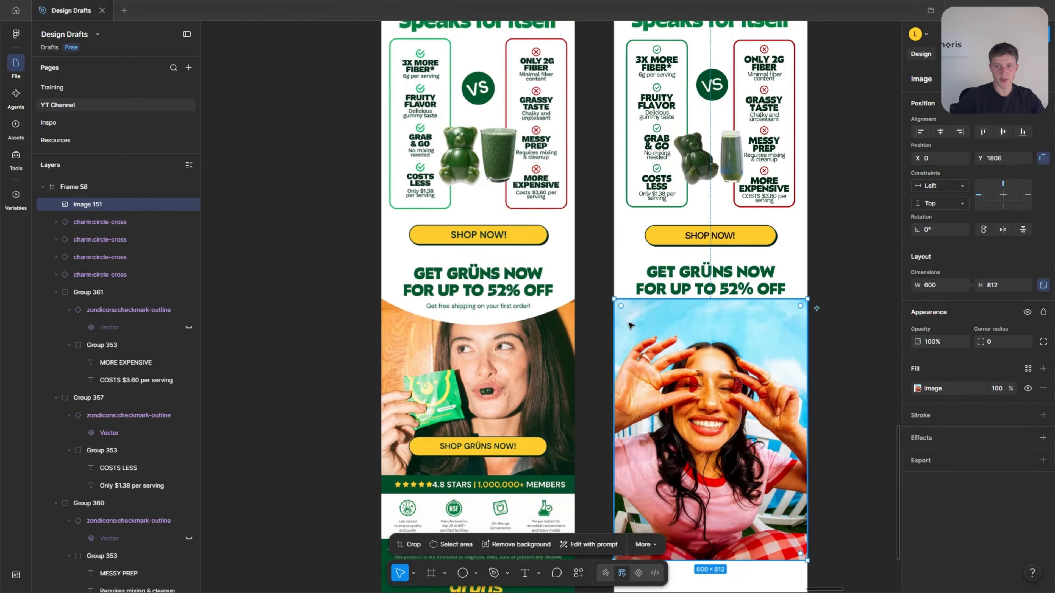
{"action": "left_click", "coordinate": [869, 279]}
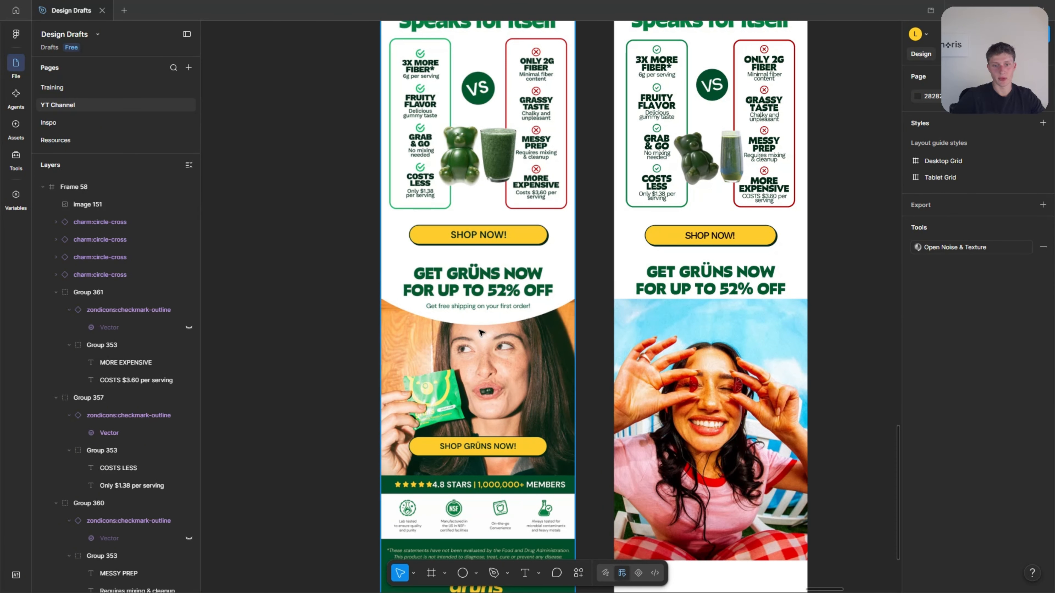
Draw a flat ellipse about 582 × 51 across the photo's upper edge at X 0, Y 1772.
{"action": "scroll", "coordinate": [608, 324], "scroll_direction": "up", "scroll_amount": 4}
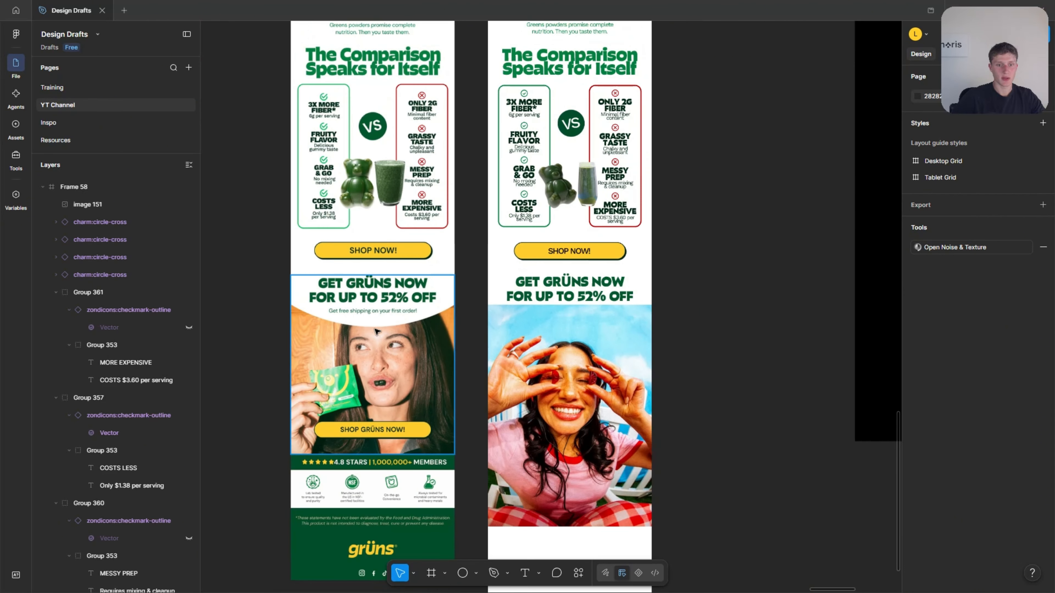
{"action": "scroll", "coordinate": [382, 334], "scroll_direction": "down", "scroll_amount": 4}
{"action": "scroll", "coordinate": [482, 313], "scroll_direction": "up", "scroll_amount": 2}
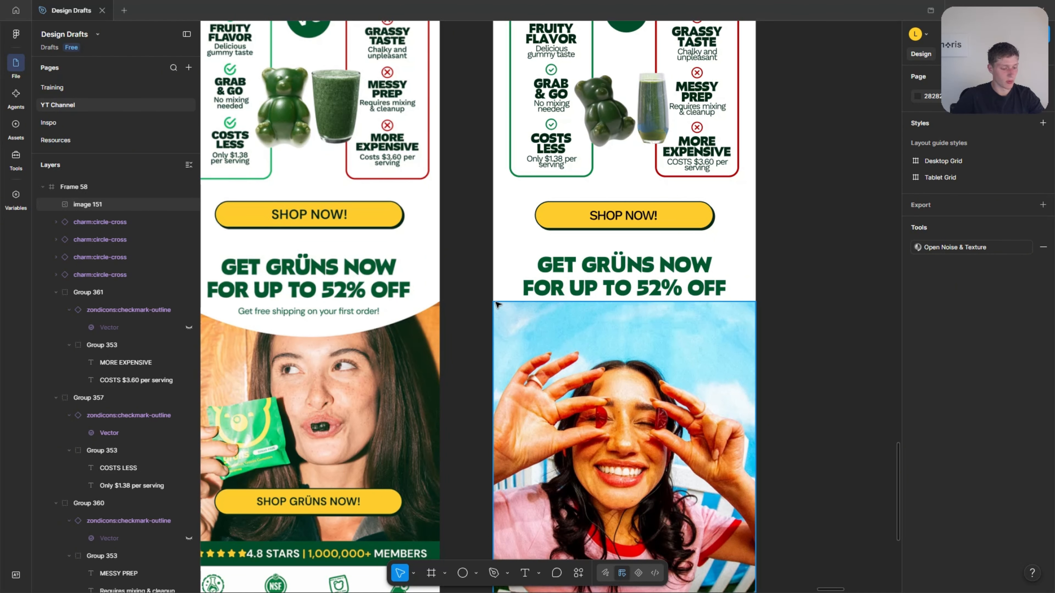
{"action": "key", "text": "o"}
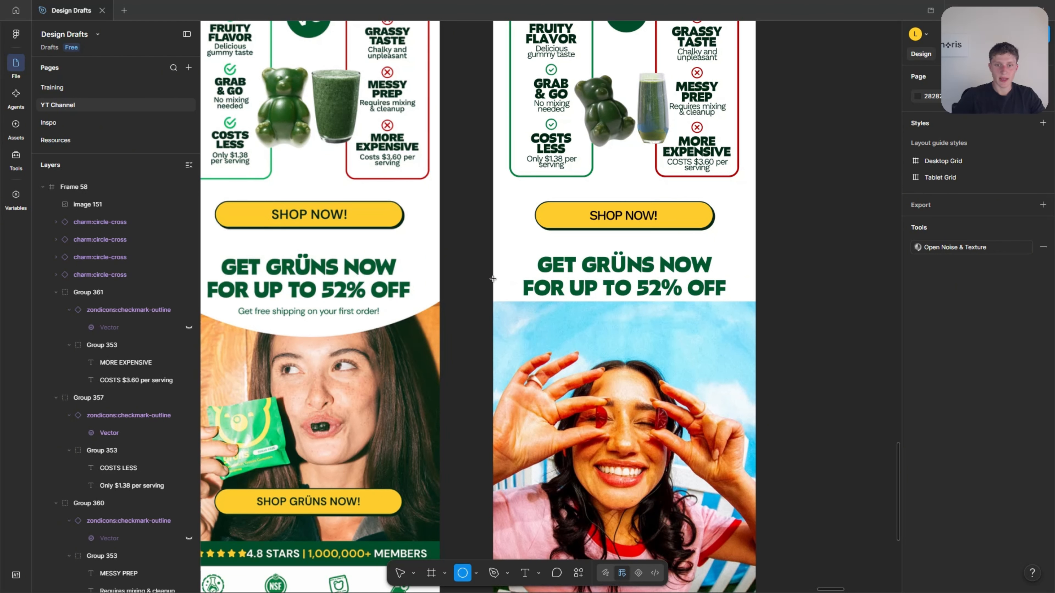
{"action": "left_click_drag", "start_coordinate": [494, 279], "coordinate": [748, 304]}
{"action": "left_click_drag", "start_coordinate": [596, 293], "coordinate": [597, 300]}
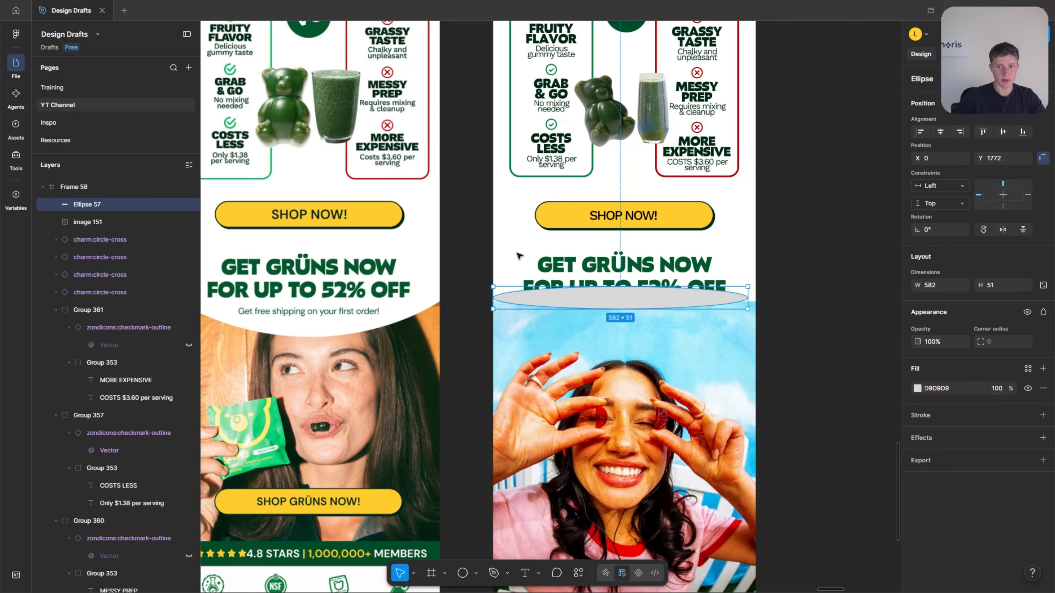
Set the ellipse's fill to white FFFFFF by sampling the email background.
{"action": "left_click", "coordinate": [917, 390]}
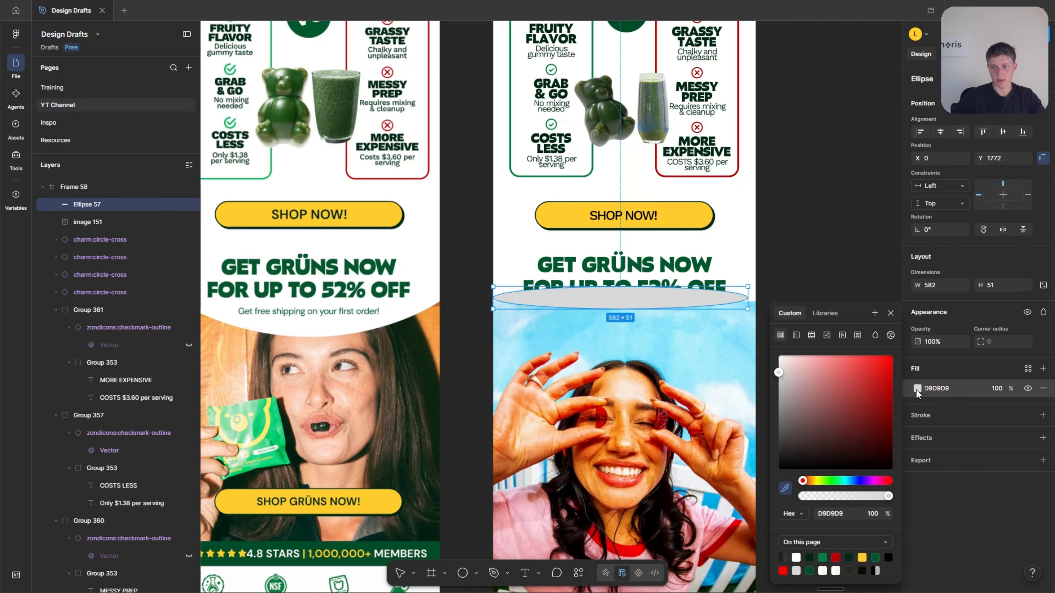
{"action": "left_click", "coordinate": [784, 491]}
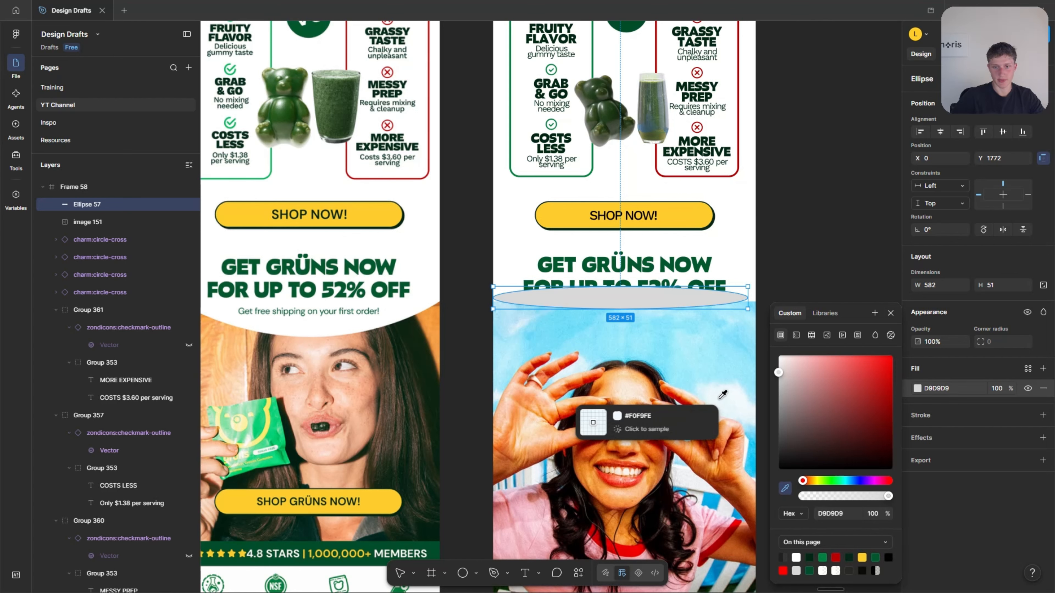
{"action": "left_click", "coordinate": [744, 263]}
{"action": "key", "text": "Escape"}
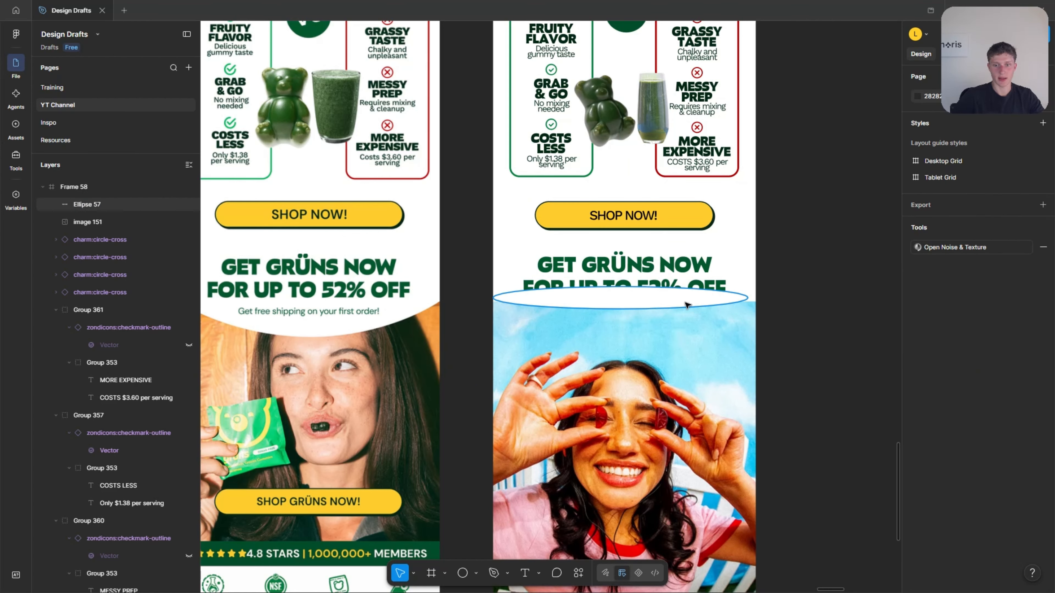
Resize the white ellipse to 640 × 195 so it extends past both sides of the frame and curves over the photo's upper edge.
{"action": "left_click_drag", "start_coordinate": [748, 297], "coordinate": [850, 297]}
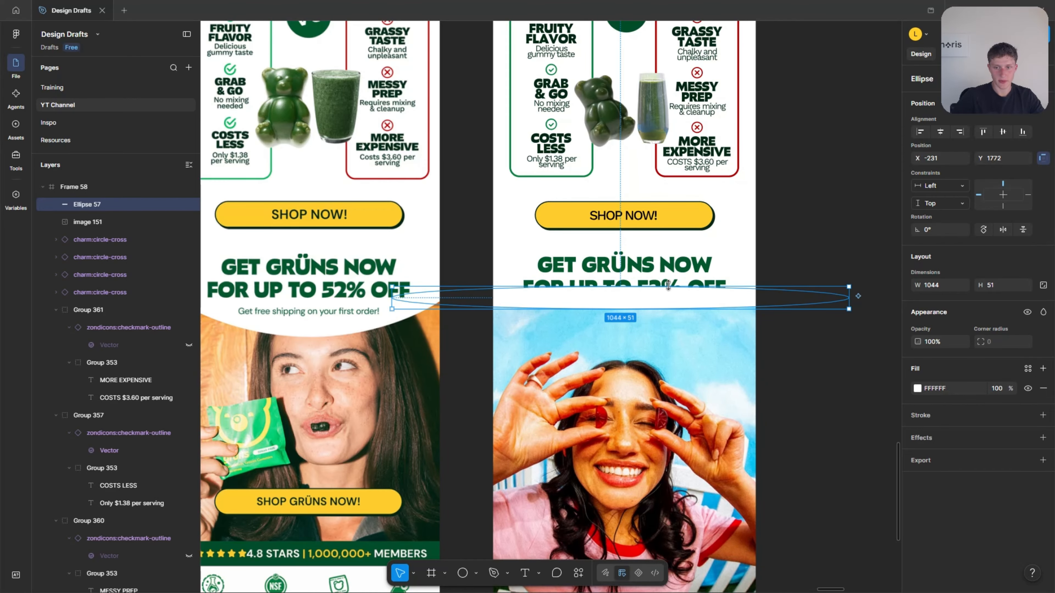
{"action": "left_click_drag", "start_coordinate": [670, 288], "coordinate": [612, 291]}
{"action": "scroll", "coordinate": [483, 301], "scroll_direction": "left", "scroll_amount": 4}
{"action": "scroll", "coordinate": [504, 295], "scroll_direction": "right", "scroll_amount": 1}
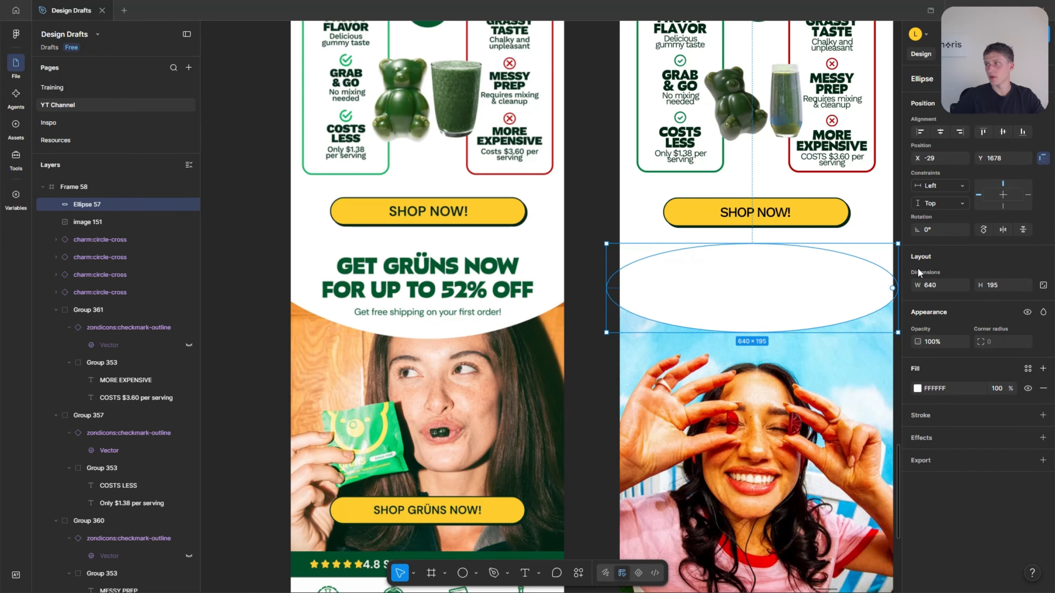
Centre the white ellipse horizontally in the email frame and lower it to Y 1683.
{"action": "left_click", "coordinate": [940, 131]}
{"action": "left_click_drag", "start_coordinate": [779, 293], "coordinate": [779, 296]}
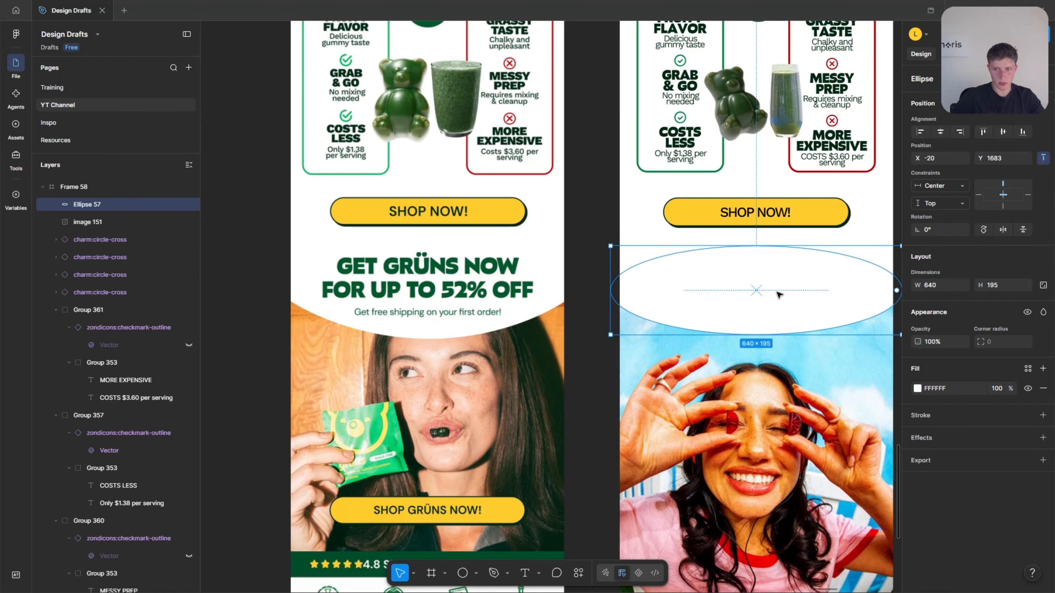
{"action": "scroll", "coordinate": [737, 293], "scroll_direction": "down", "scroll_amount": 1}
{"action": "scroll", "coordinate": [719, 307], "scroll_direction": "right", "scroll_amount": 1}
{"action": "scroll", "coordinate": [721, 309], "scroll_direction": "right", "scroll_amount": 4}
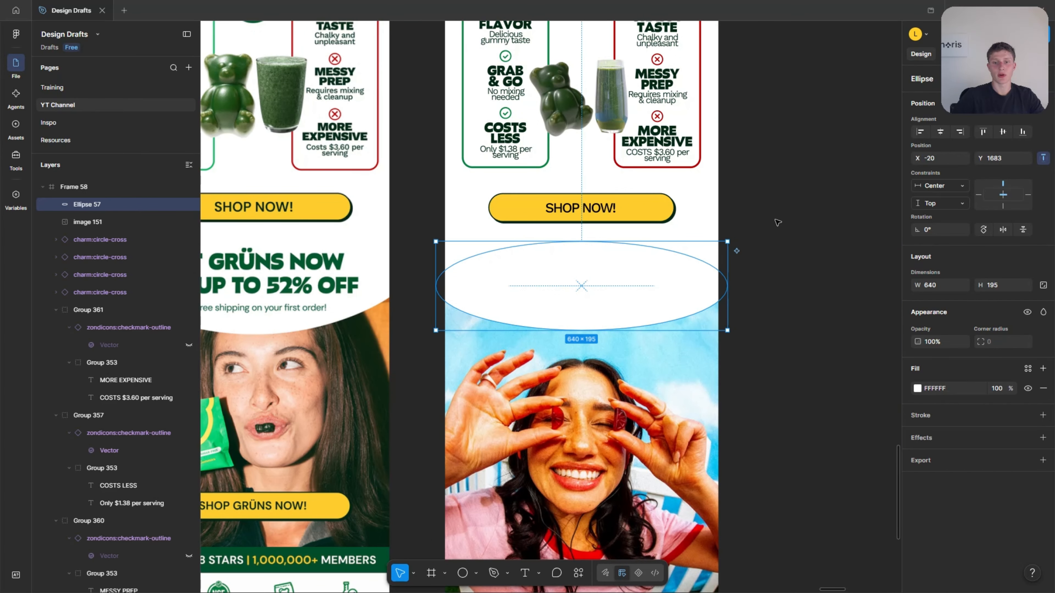
{"action": "left_click", "coordinate": [777, 223]}
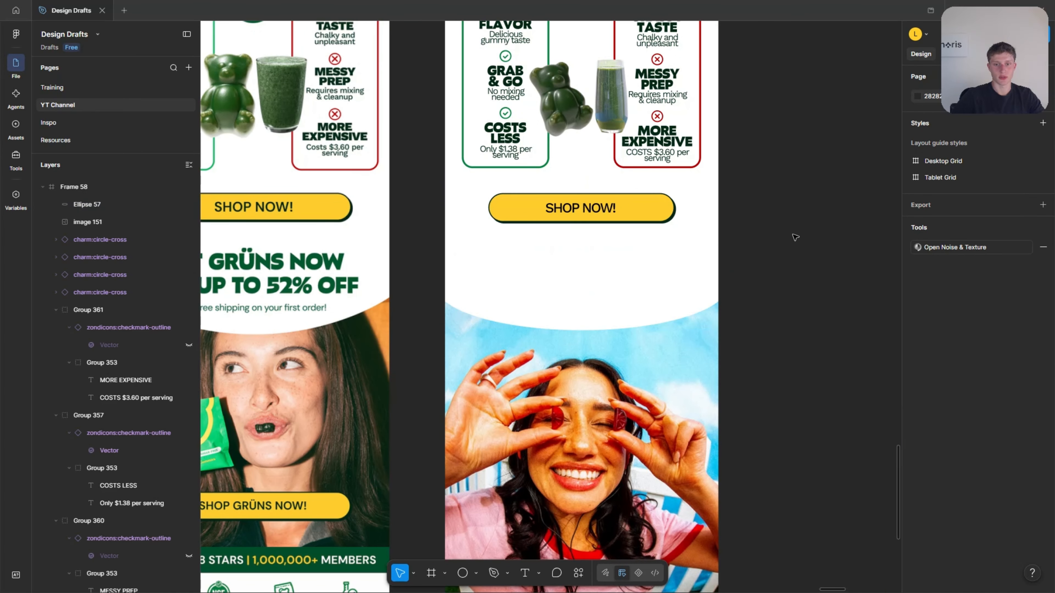
Move the white ellipse's layer to the bottom of the email frame's layer stack, behind the offer heading and shipping text.
{"action": "left_click", "coordinate": [535, 288]}
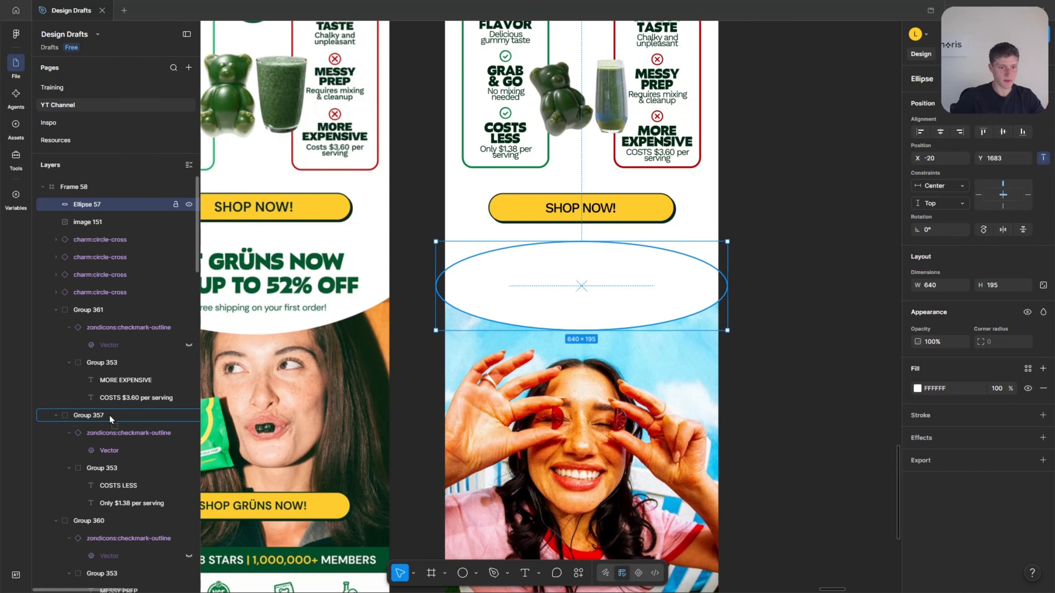
{"action": "scroll", "coordinate": [116, 497], "scroll_direction": "down", "scroll_amount": 10}
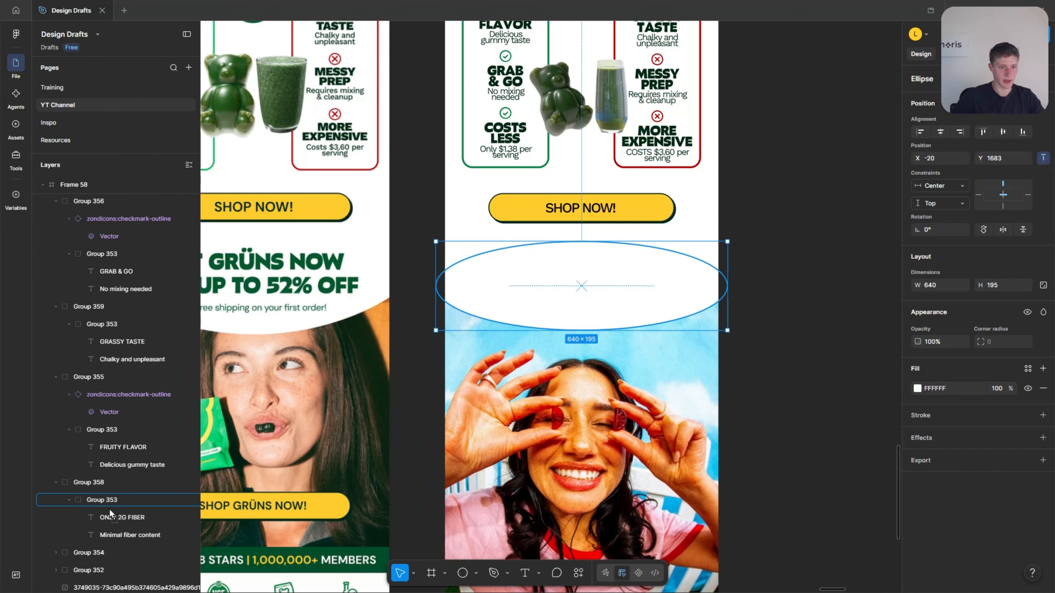
{"action": "scroll", "coordinate": [108, 512], "scroll_direction": "down", "scroll_amount": 6}
{"action": "left_click_drag", "start_coordinate": [110, 509], "coordinate": [80, 447]}
{"action": "scroll", "coordinate": [100, 491], "scroll_direction": "down", "scroll_amount": 1}
{"action": "scroll", "coordinate": [83, 519], "scroll_direction": "down", "scroll_amount": 3}
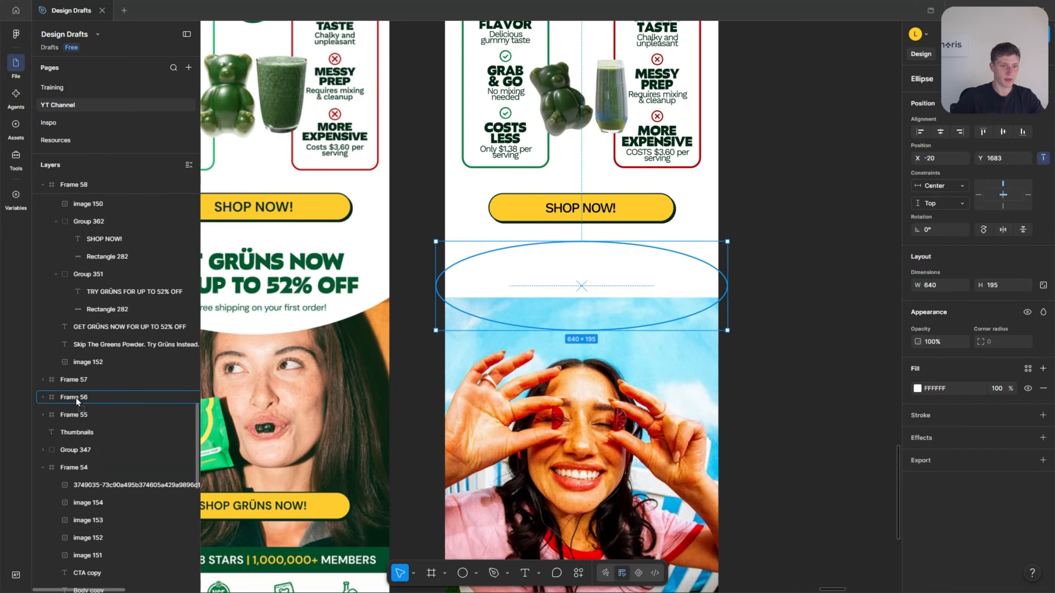
{"action": "left_click_drag", "start_coordinate": [75, 376], "coordinate": [83, 371]}
{"action": "scroll", "coordinate": [160, 372], "scroll_direction": "up", "scroll_amount": 2}
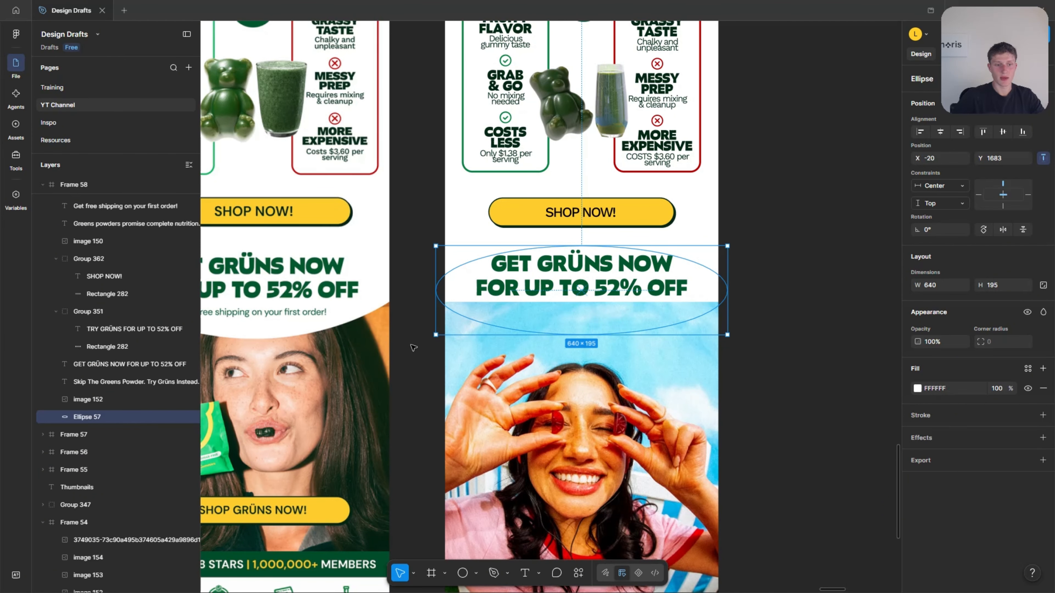
Move the layer of the photo of the woman holding gummies beneath the white ellipse so the ellipse covers its upper edge.
{"action": "scroll", "coordinate": [121, 357], "scroll_direction": "up", "scroll_amount": 9}
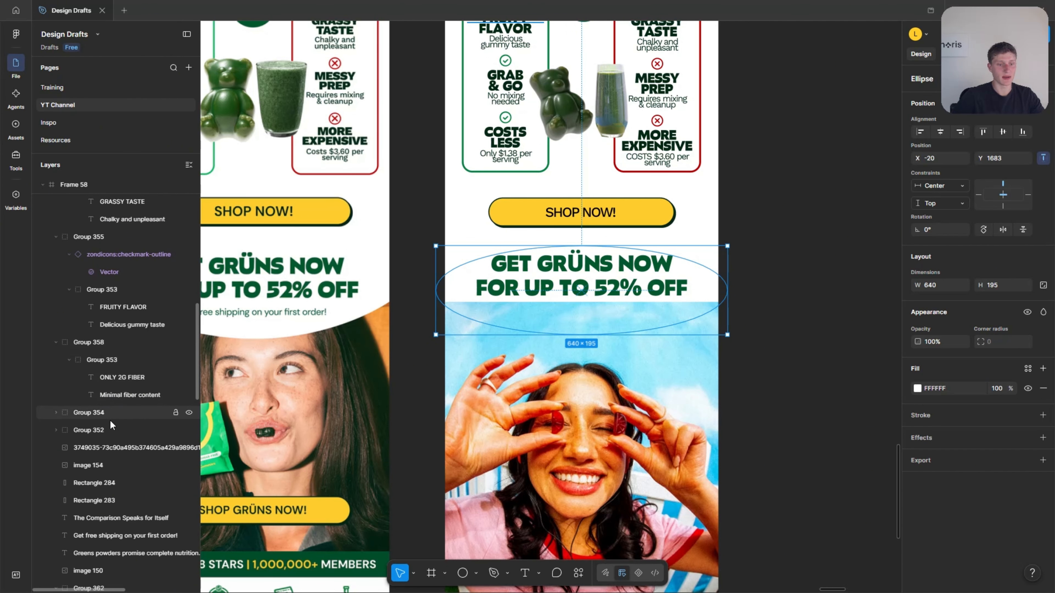
{"action": "scroll", "coordinate": [109, 463], "scroll_direction": "down", "scroll_amount": 5}
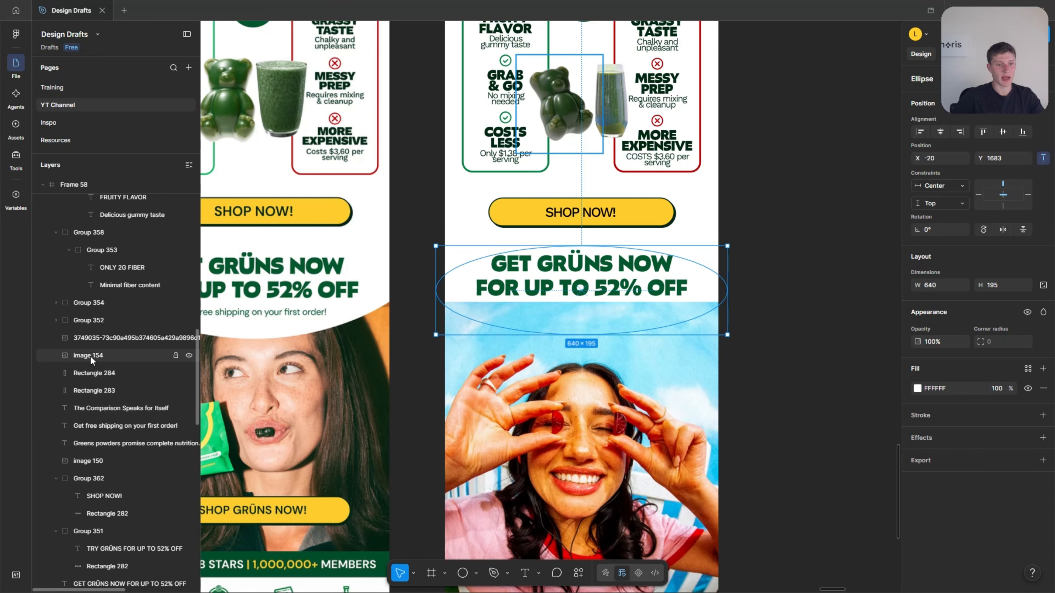
{"action": "scroll", "coordinate": [99, 366], "scroll_direction": "up", "scroll_amount": 15}
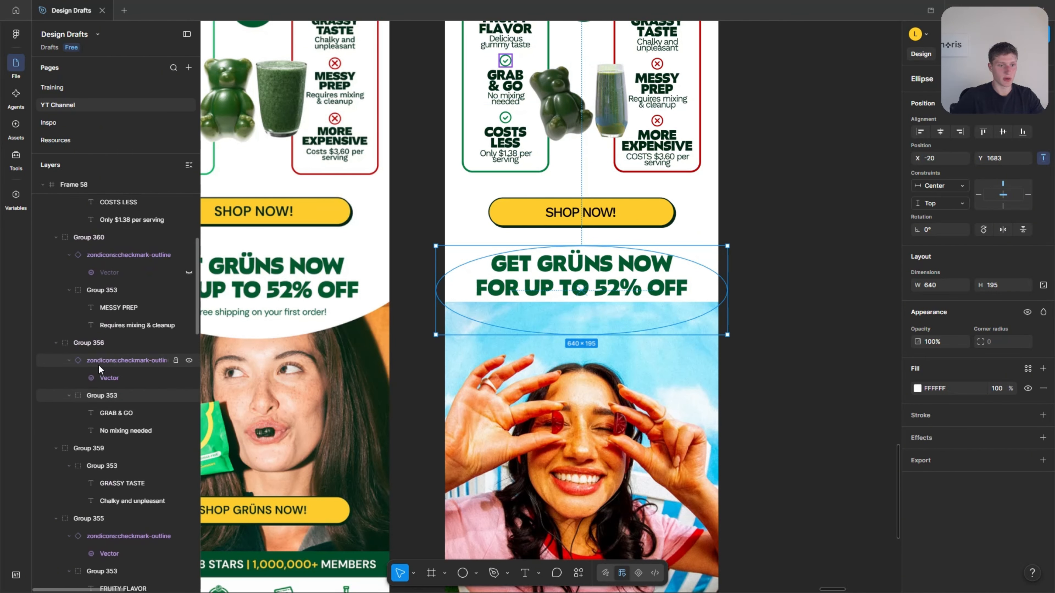
{"action": "scroll", "coordinate": [98, 366], "scroll_direction": "up", "scroll_amount": 1}
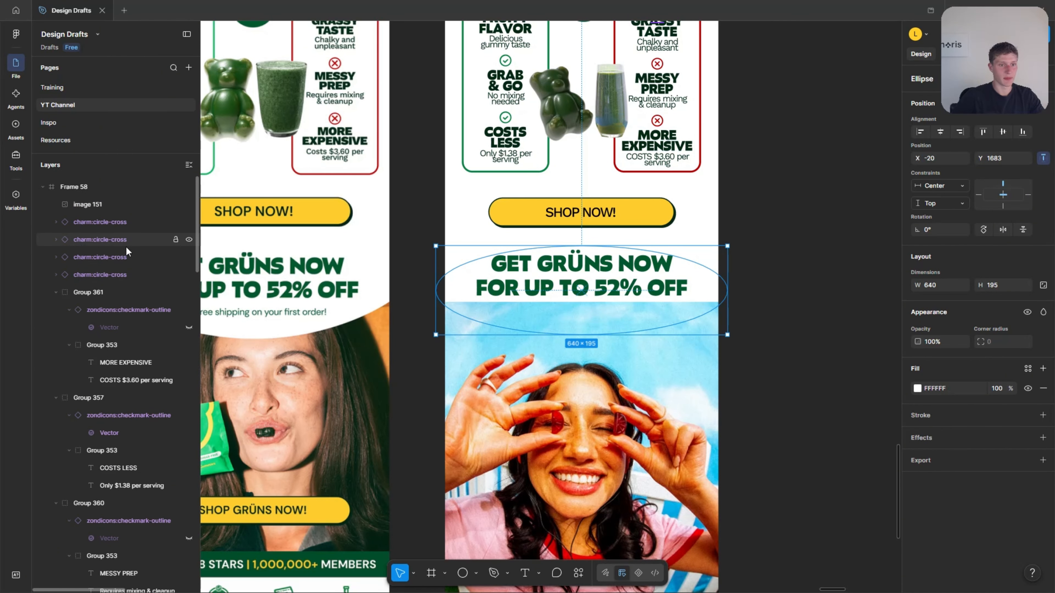
{"action": "scroll", "coordinate": [622, 286], "scroll_direction": "up", "scroll_amount": 10}
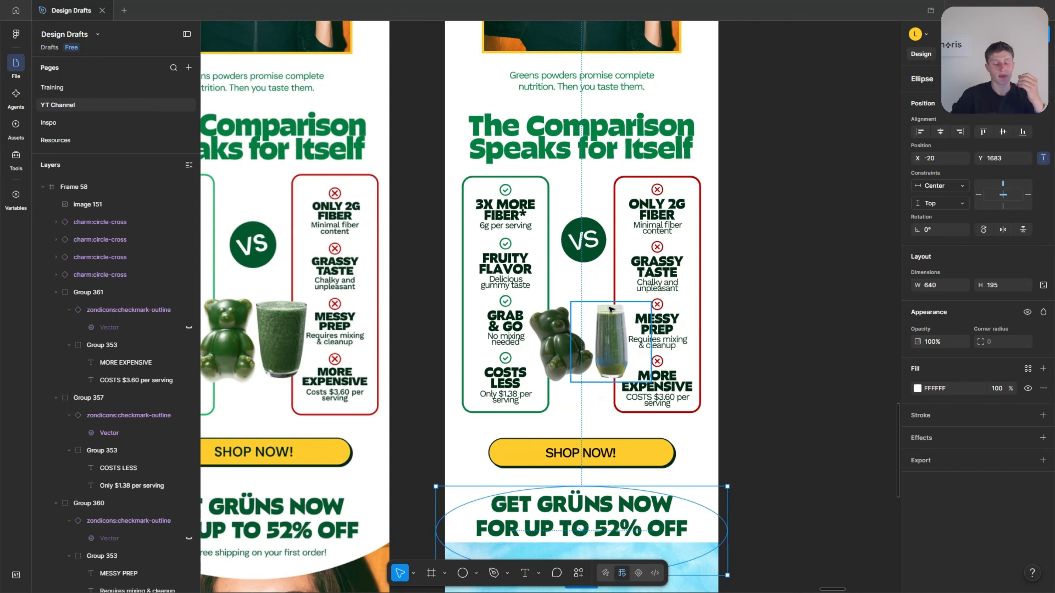
{"action": "scroll", "coordinate": [598, 333], "scroll_direction": "down", "scroll_amount": 5}
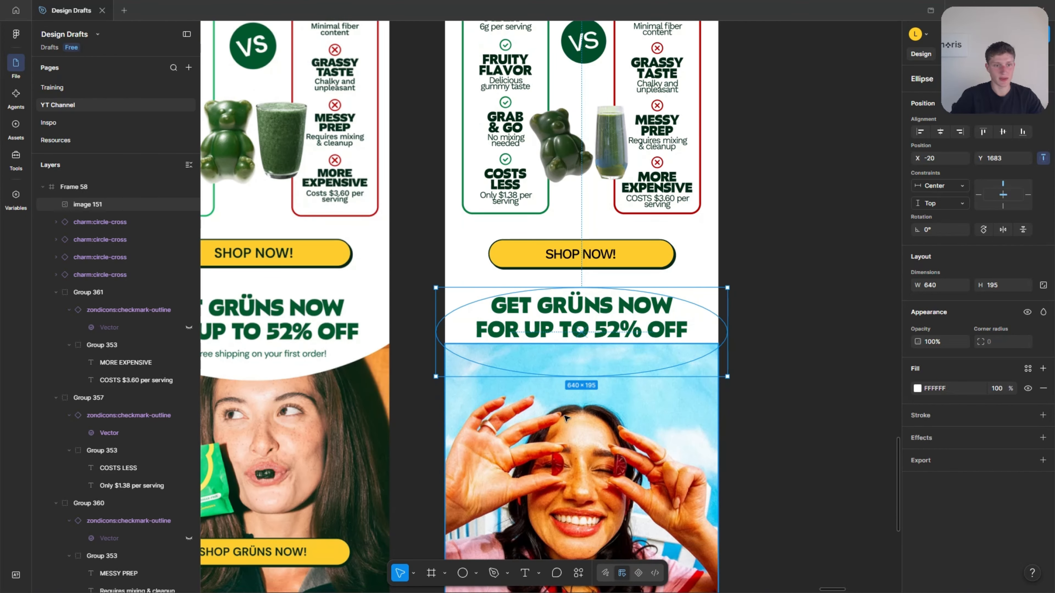
{"action": "scroll", "coordinate": [565, 418], "scroll_direction": "up", "scroll_amount": 2}
{"action": "left_click", "coordinate": [536, 420]}
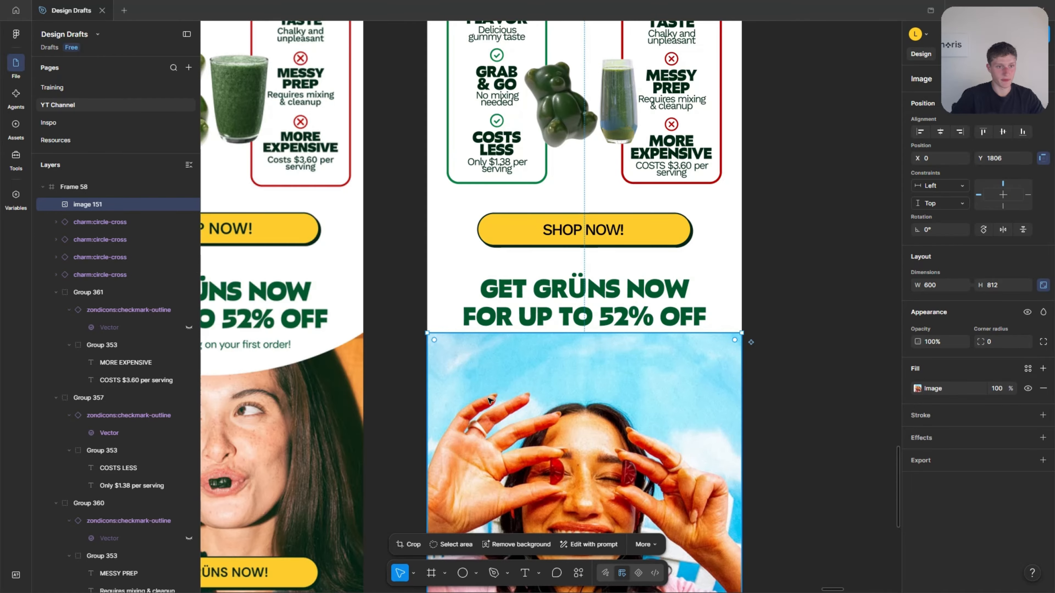
{"action": "mouse_move", "coordinate": [89, 415]}
{"action": "left_mouse_down"}
{"action": "mouse_move", "coordinate": [66, 590]}
{"action": "mouse_move", "coordinate": [81, 422]}
{"action": "left_mouse_up"}
{"action": "left_click", "coordinate": [768, 308]}
{"action": "scroll", "coordinate": [858, 286], "scroll_direction": "down", "scroll_amount": 3}
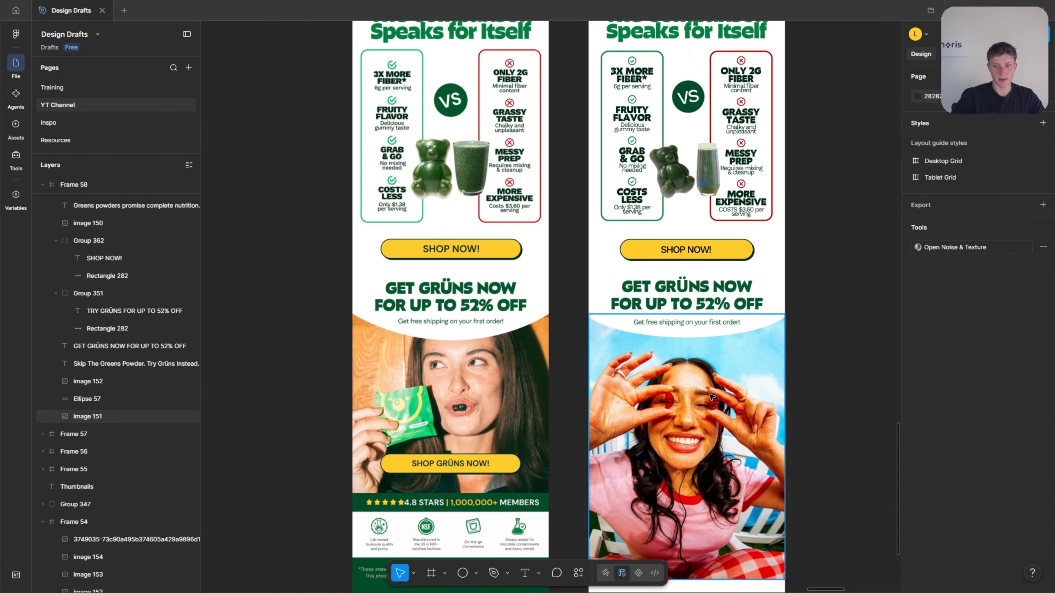
Crop the woman's photo from below so it ends just under the red shirt collar, keeping the full 600 width.
{"action": "scroll", "coordinate": [748, 332], "scroll_direction": "up", "scroll_amount": 1}
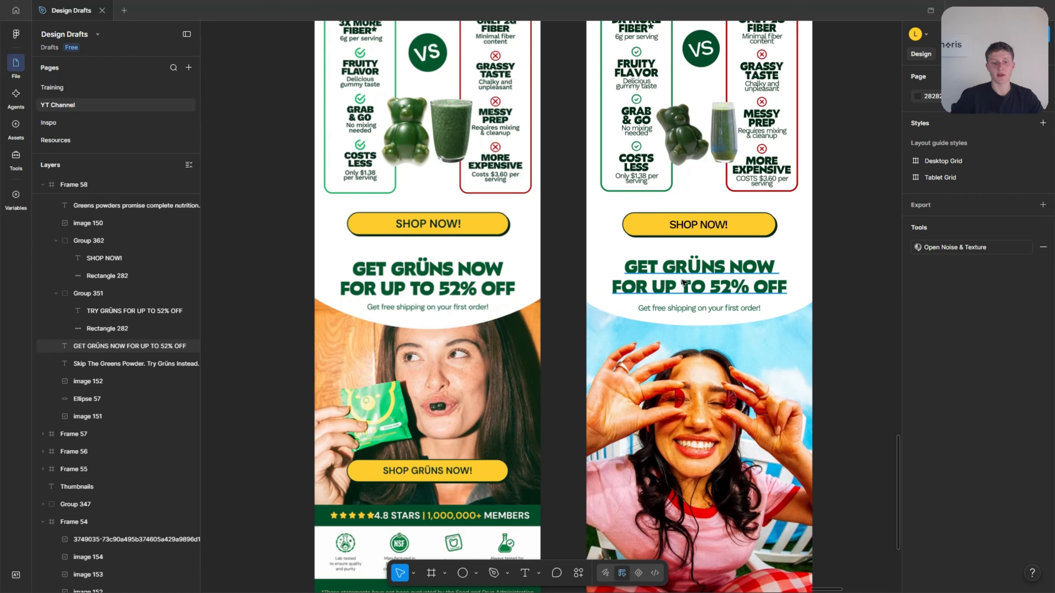
{"action": "scroll", "coordinate": [793, 368], "scroll_direction": "down", "scroll_amount": 2}
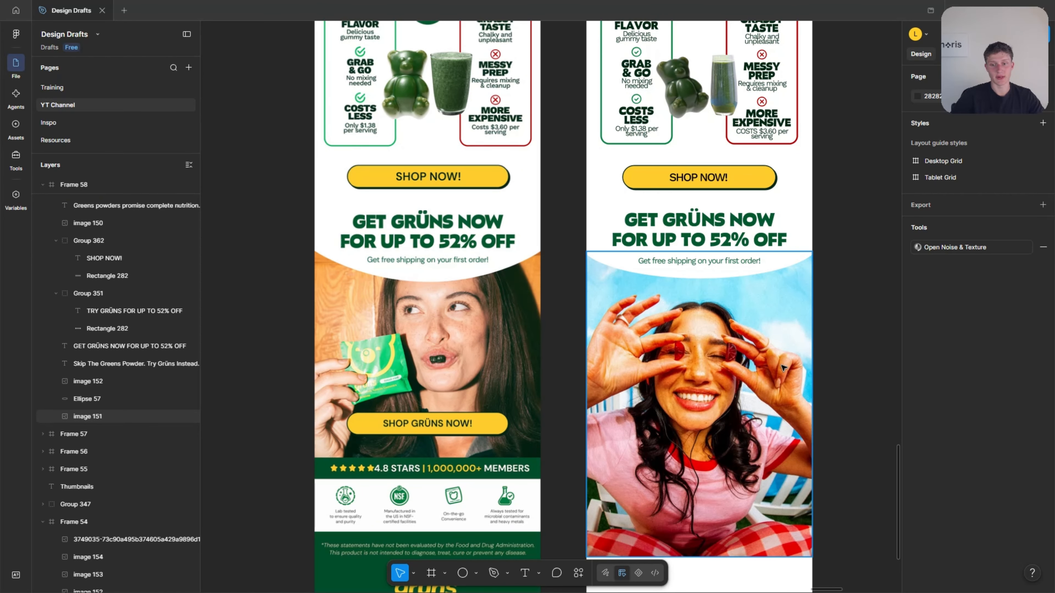
{"action": "left_click", "coordinate": [780, 370]}
{"action": "scroll", "coordinate": [780, 370], "scroll_direction": "down", "scroll_amount": 2}
{"action": "scroll", "coordinate": [623, 457], "scroll_direction": "down", "scroll_amount": 1}
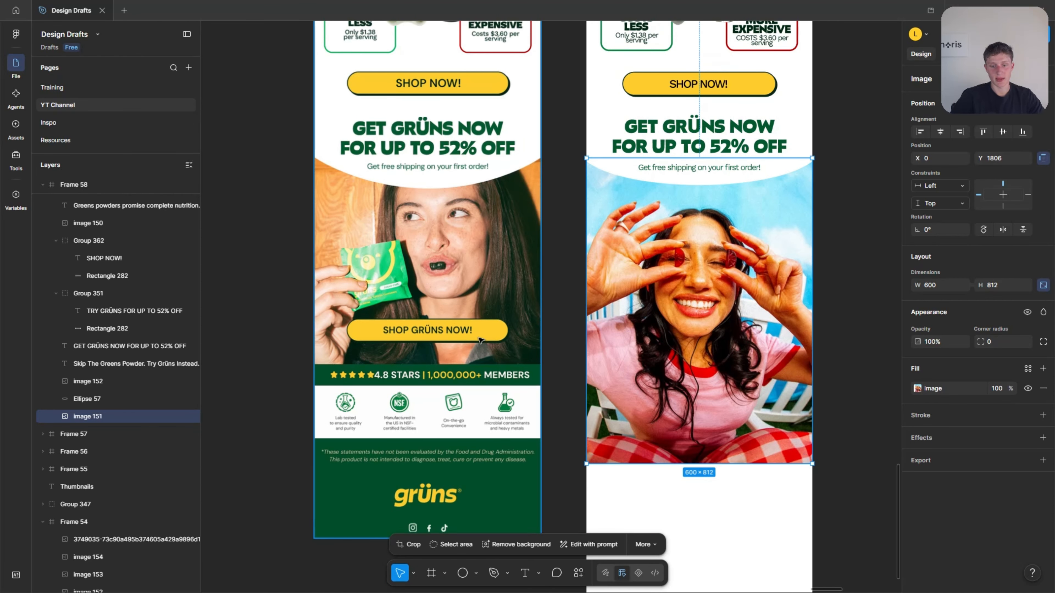
{"action": "left_click", "coordinate": [409, 544]}
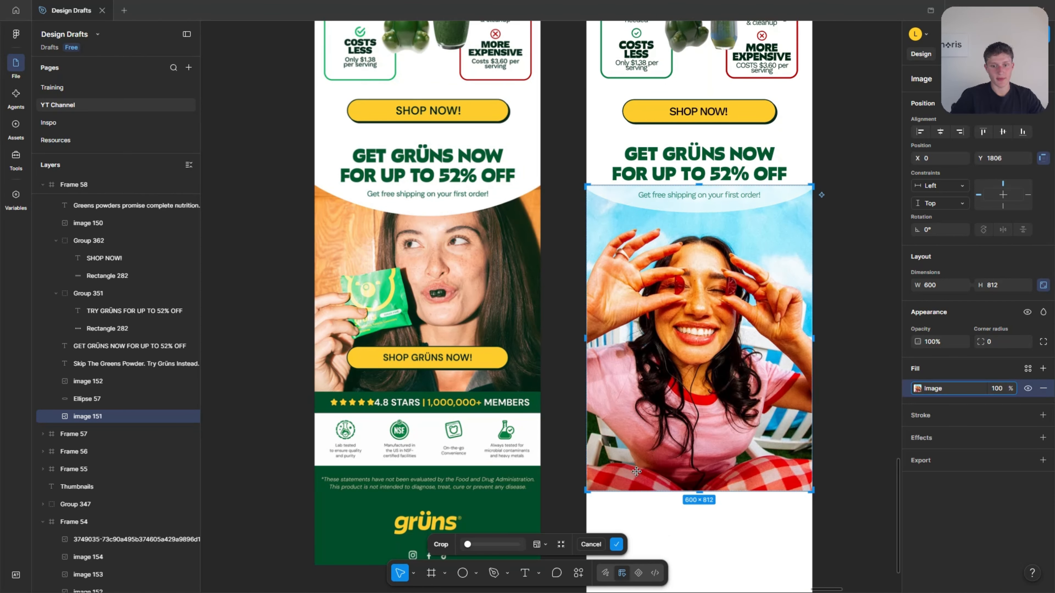
{"action": "left_click_drag", "start_coordinate": [662, 493], "coordinate": [662, 405]}
{"action": "left_click", "coordinate": [876, 240]}
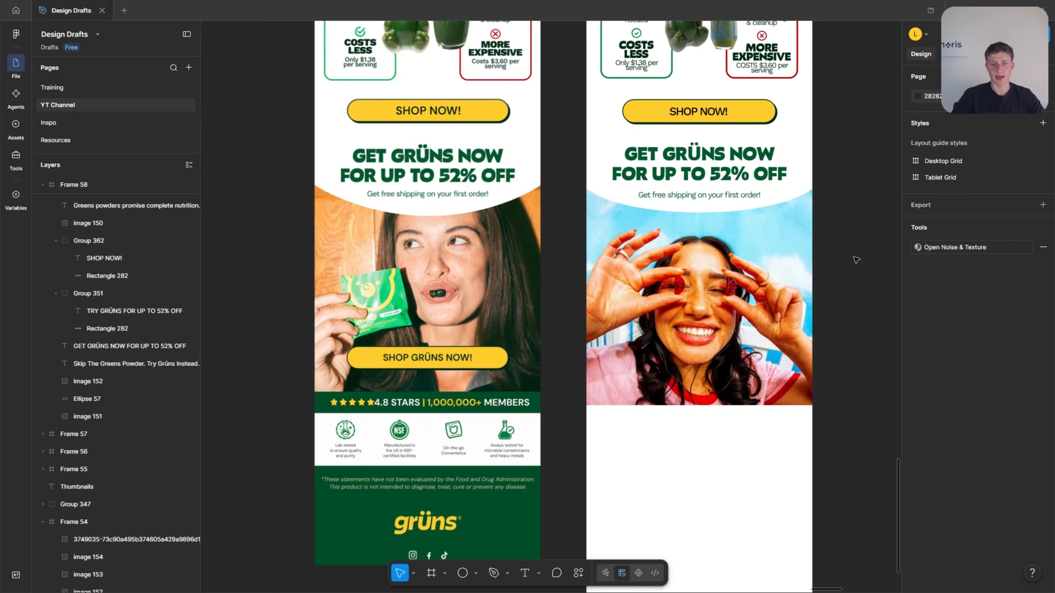
Duplicate the yellow SHOP NOW! button onto the lower photo at Y 2242, relabel it "SHOP GRÜNS NOW!" and centre it horizontally.
{"action": "scroll", "coordinate": [698, 348], "scroll_direction": "up", "scroll_amount": 3}
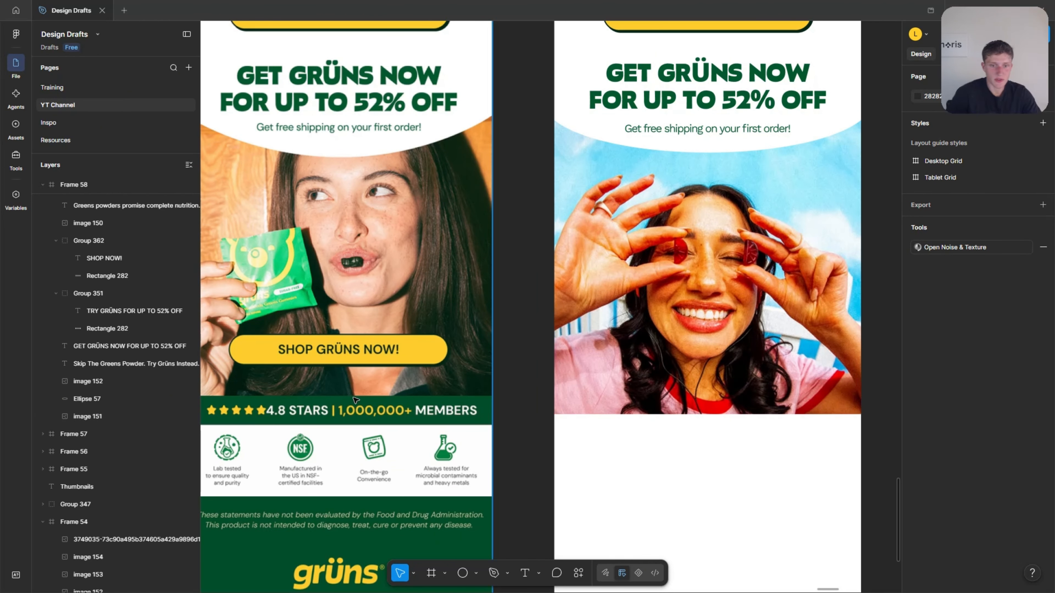
{"action": "scroll", "coordinate": [461, 389], "scroll_direction": "down", "scroll_amount": 3}
{"action": "scroll", "coordinate": [520, 308], "scroll_direction": "up", "scroll_amount": 1}
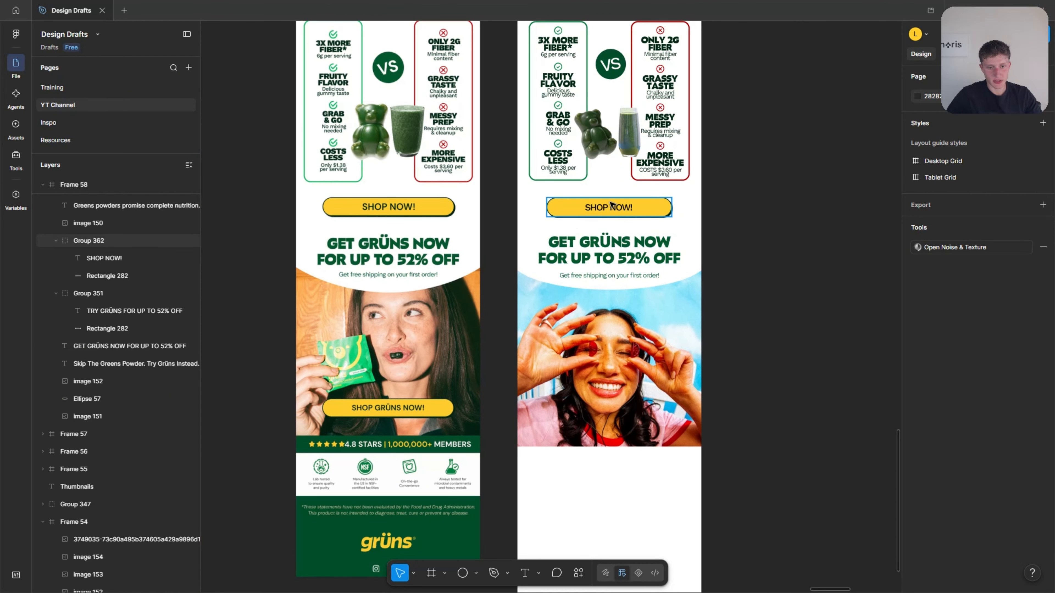
{"action": "left_click_drag", "start_coordinate": [612, 206], "coordinate": [593, 429]}
{"action": "type", "text": "S"}
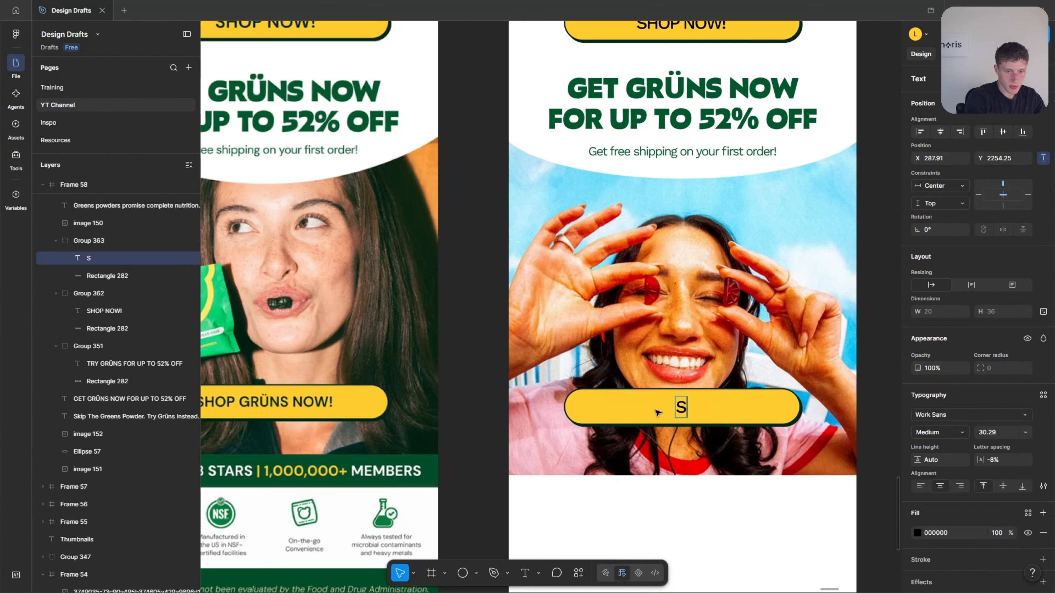
{"action": "type", "text": "HOP FRÜ"}
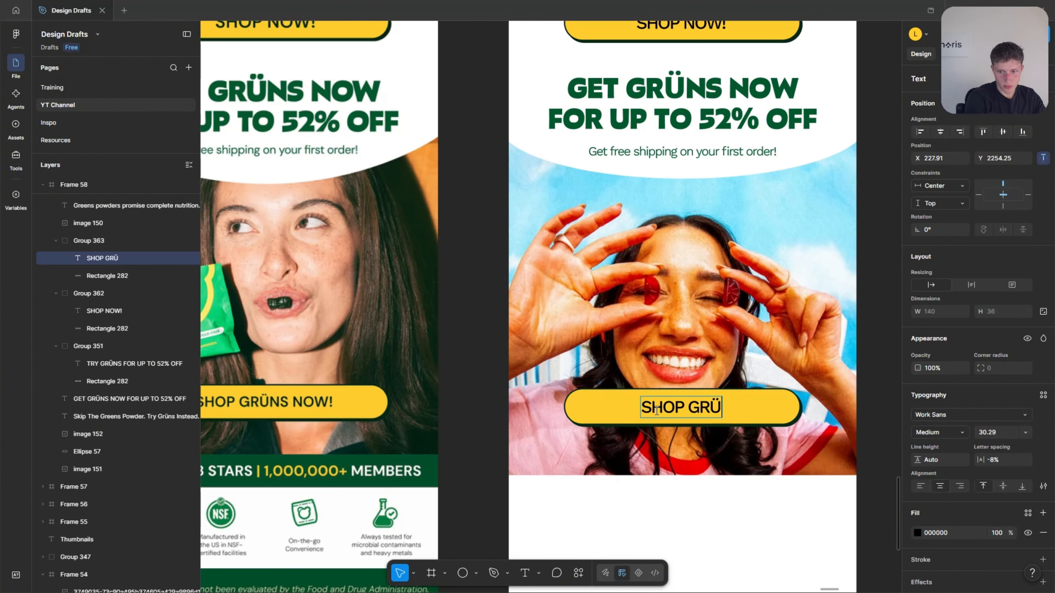
{"action": "type", "text": "NS NOW!"}
{"action": "key", "text": "Escape"}
{"action": "key", "text": "Escape"}
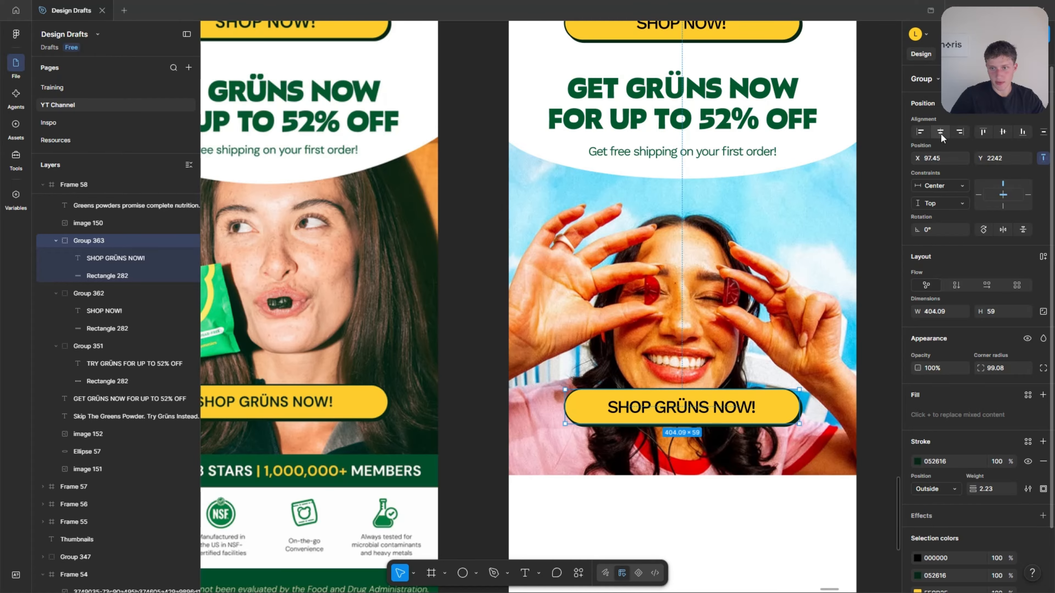
{"action": "key", "text": "Escape"}
Draw a rectangle 60 high directly below the photo at X 0, Y 2390 and widen it to the full 600 frame width.
{"action": "scroll", "coordinate": [748, 351], "scroll_direction": "down", "scroll_amount": 3}
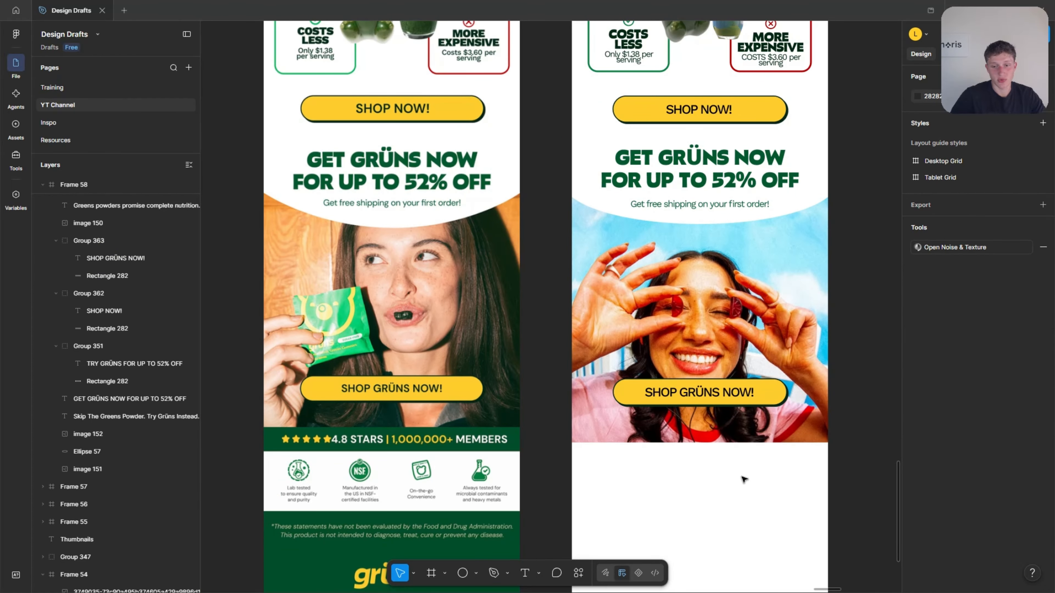
{"action": "scroll", "coordinate": [638, 405], "scroll_direction": "down", "scroll_amount": 3}
{"action": "scroll", "coordinate": [662, 375], "scroll_direction": "up", "scroll_amount": 1}
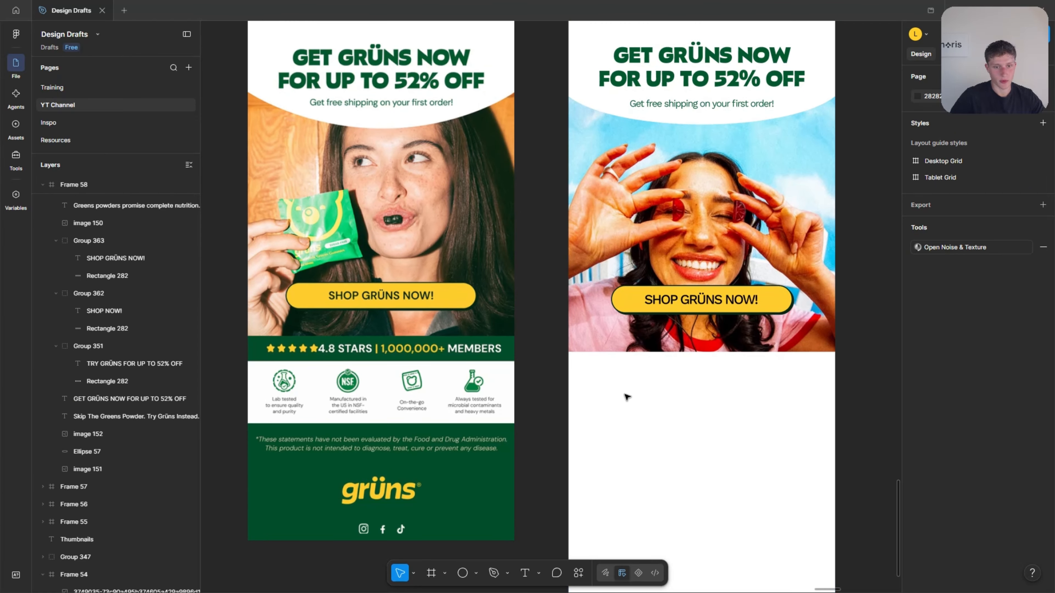
{"action": "left_click_drag", "start_coordinate": [687, 406], "coordinate": [594, 380]}
{"action": "left_click_drag", "start_coordinate": [614, 399], "coordinate": [590, 372]}
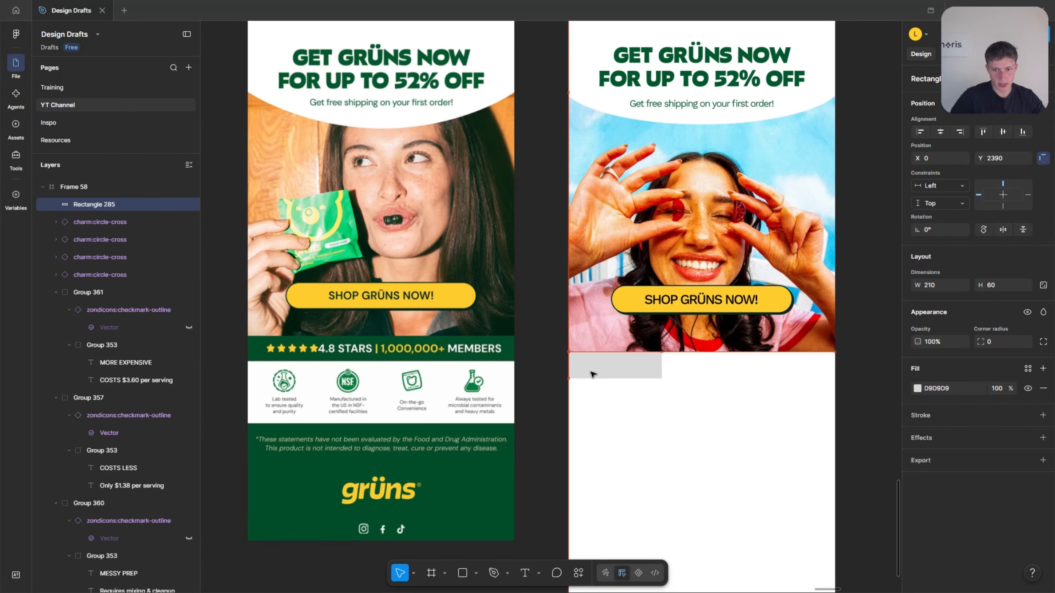
{"action": "left_click_drag", "start_coordinate": [661, 365], "coordinate": [835, 366]}
Reduce the height of the grey bar below the photo slightly to match the reference's rating strip.
{"action": "scroll", "coordinate": [572, 379], "scroll_direction": "up", "scroll_amount": 1}
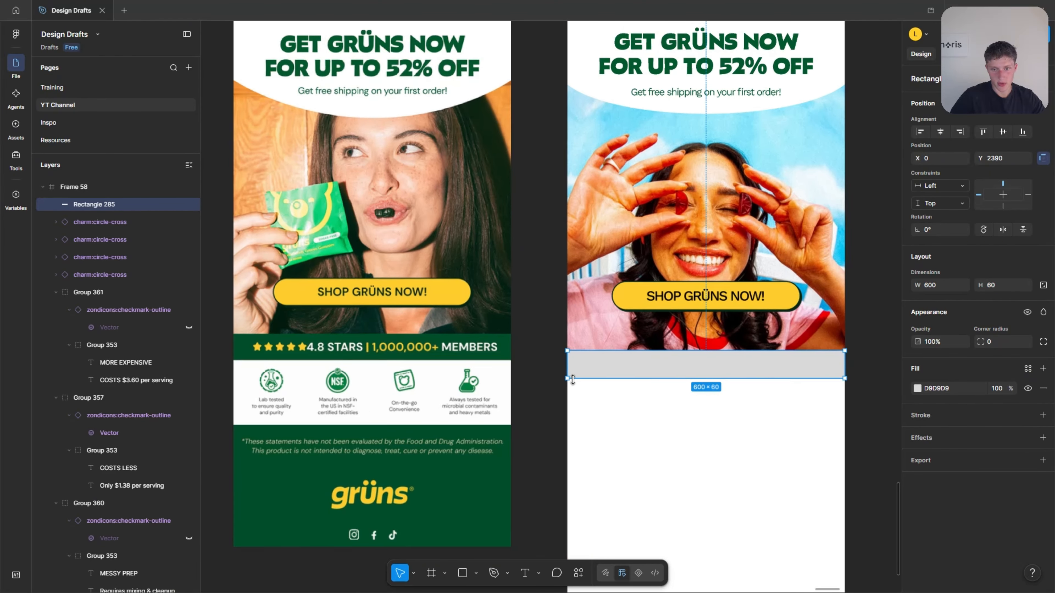
{"action": "scroll", "coordinate": [573, 380], "scroll_direction": "up", "scroll_amount": 3}
{"action": "left_click_drag", "start_coordinate": [655, 377], "coordinate": [652, 372]}
{"action": "left_click", "coordinate": [619, 424]}
Open the Iconify plugin and search its icons for "star".
{"action": "scroll", "coordinate": [503, 426], "scroll_direction": "down", "scroll_amount": 3}
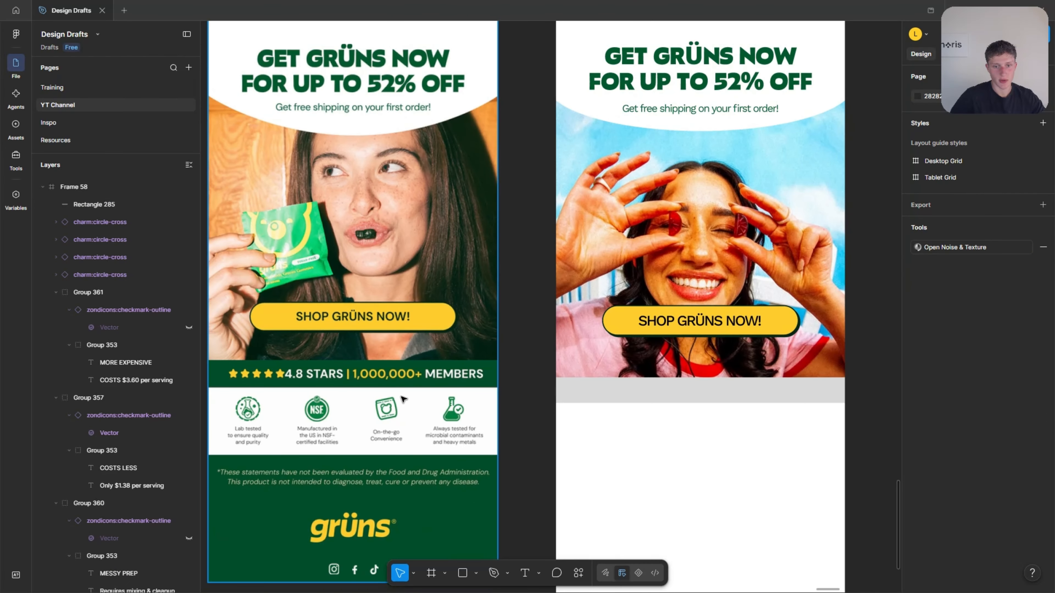
{"action": "scroll", "coordinate": [565, 396], "scroll_direction": "up", "scroll_amount": 3}
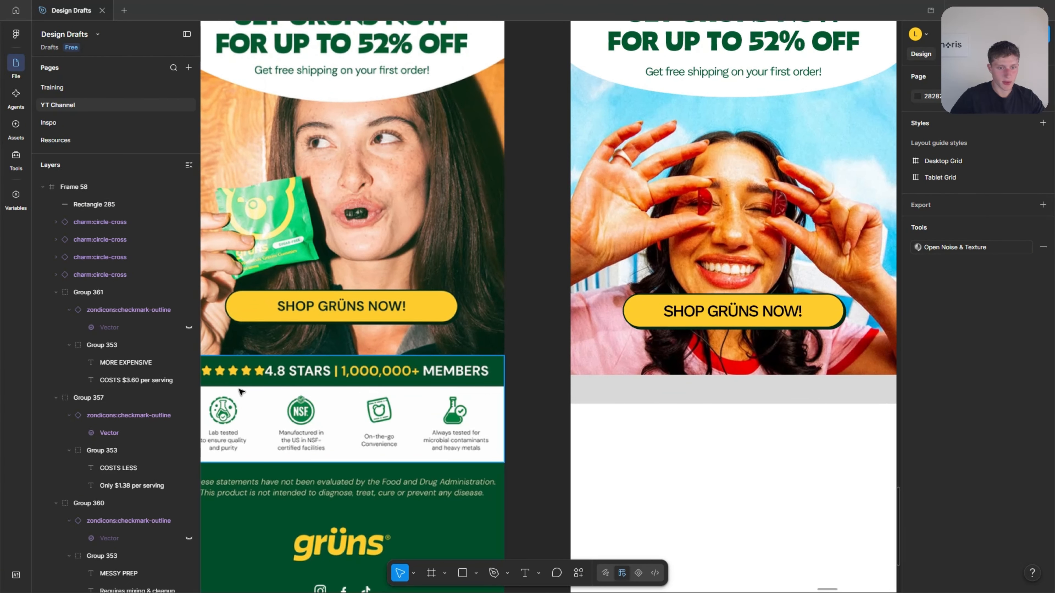
{"action": "scroll", "coordinate": [582, 399], "scroll_direction": "down", "scroll_amount": 3}
{"action": "scroll", "coordinate": [606, 404], "scroll_direction": "up", "scroll_amount": 4}
{"action": "scroll", "coordinate": [644, 378], "scroll_direction": "up", "scroll_amount": 1}
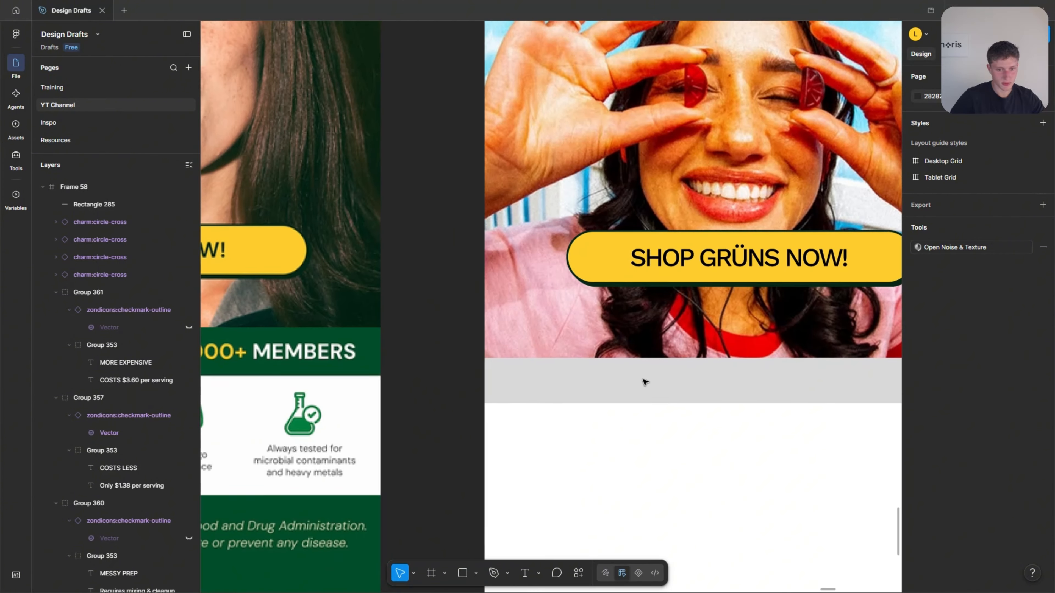
{"action": "right_click", "coordinate": [461, 387]}
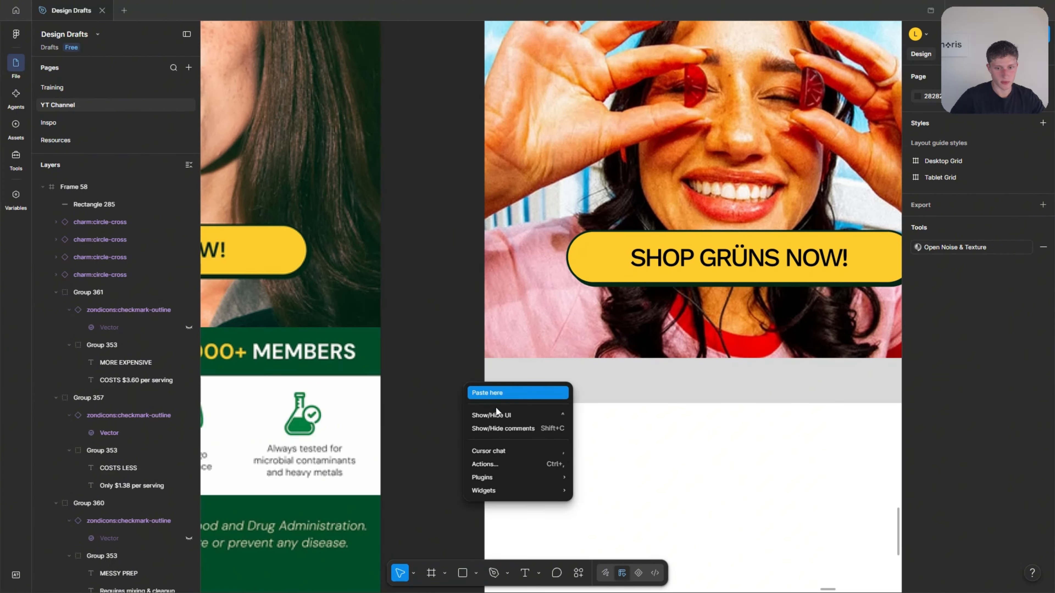
{"action": "mouse_move", "coordinate": [540, 478]}
{"action": "left_click", "coordinate": [615, 321]}
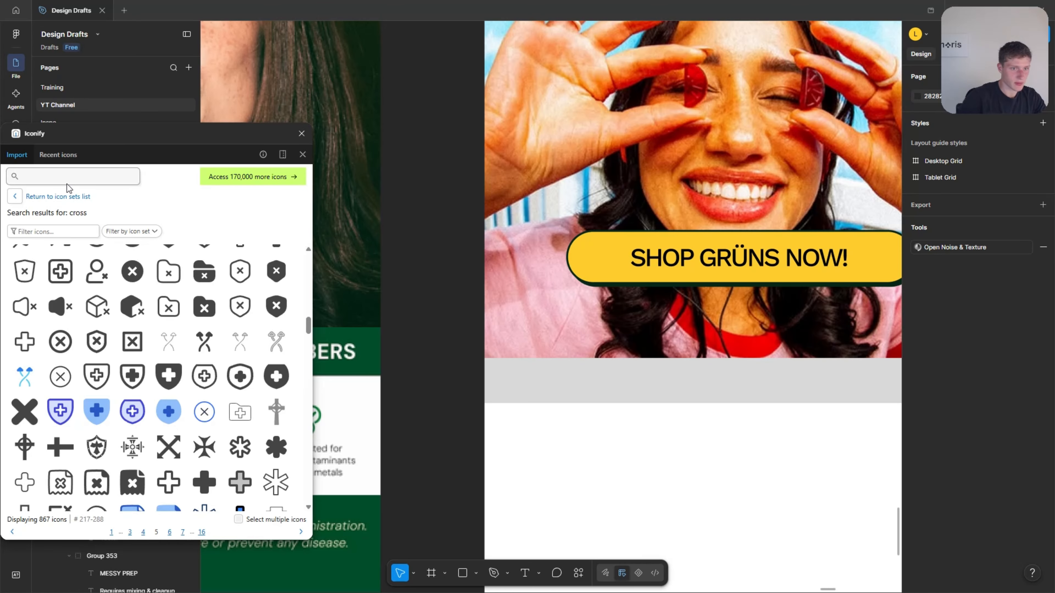
{"action": "left_click", "coordinate": [69, 175]}
{"action": "type", "text": "star"}
{"action": "key", "text": "Return"}
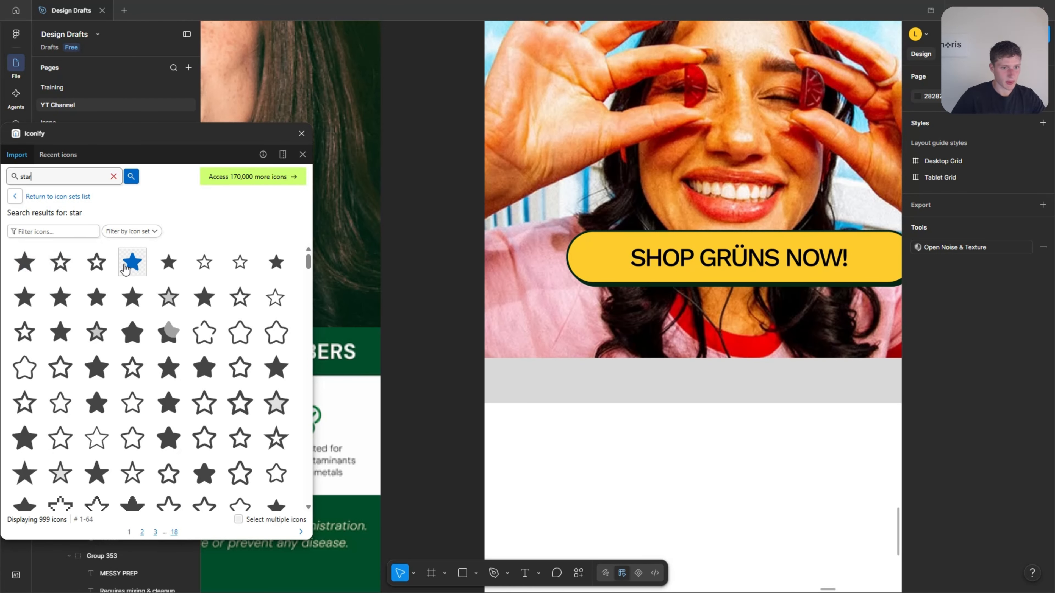
Import the solid material-symbols:star-rounded icon as a 24 × 24 component and place it near the grey bar's left end.
{"action": "left_click", "coordinate": [132, 262]}
{"action": "left_click", "coordinate": [240, 529]}
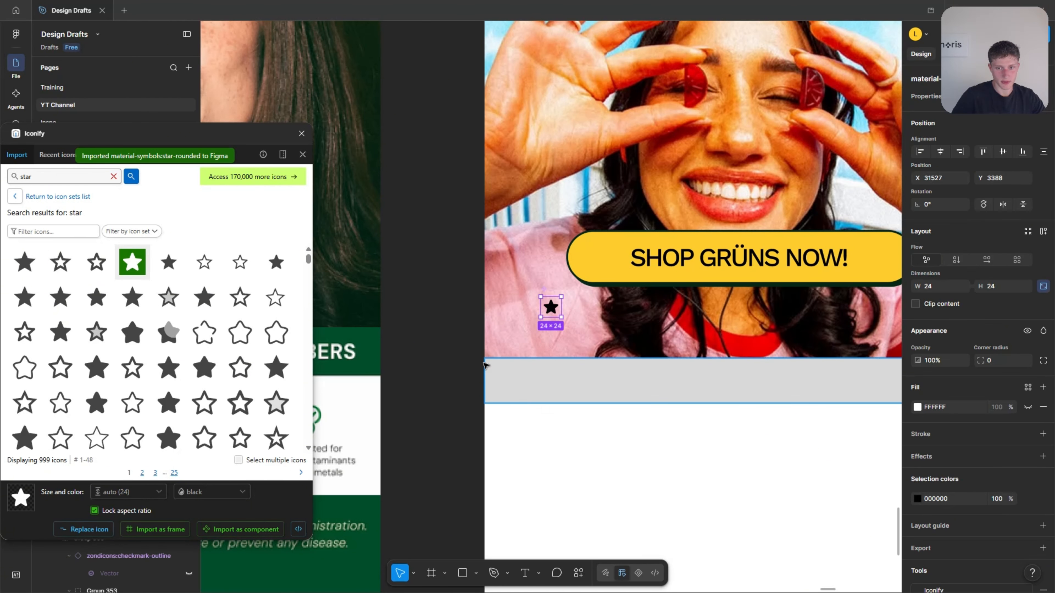
{"action": "left_click", "coordinate": [302, 133]}
{"action": "scroll", "coordinate": [482, 384], "scroll_direction": "left", "scroll_amount": 3}
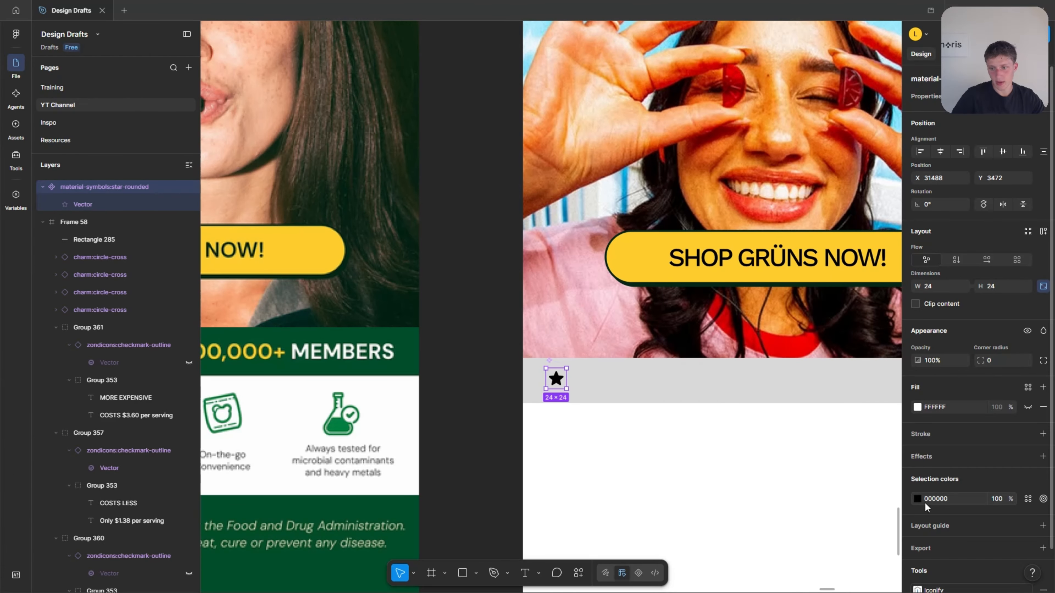
{"action": "scroll", "coordinate": [919, 509], "scroll_direction": "down", "scroll_amount": 2}
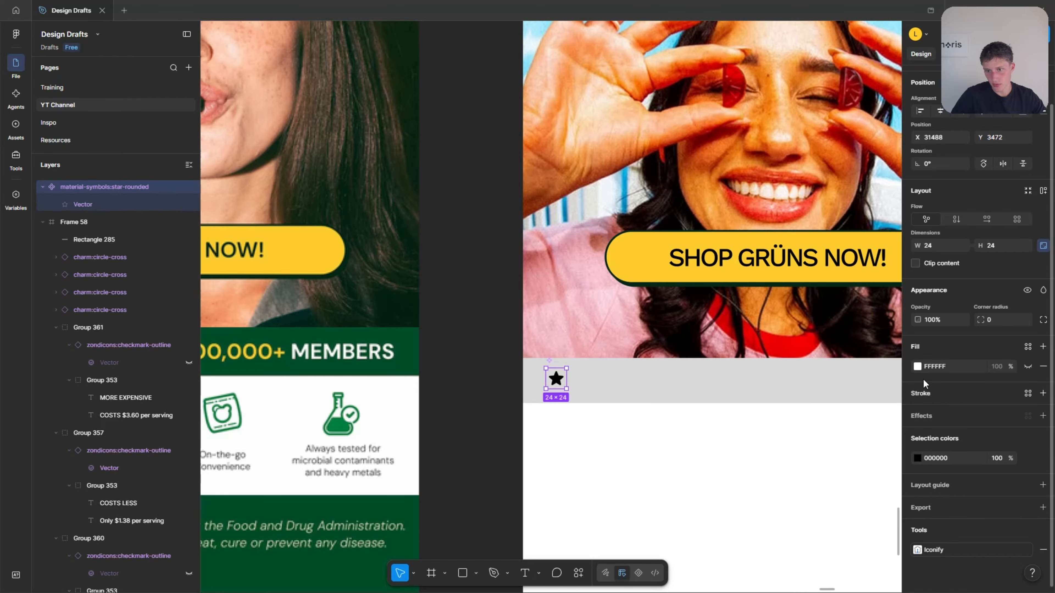
Recolour the star icon with the yellow FECD2E sampled from the SHOP GRÜNS NOW! button.
{"action": "left_click", "coordinate": [917, 458]}
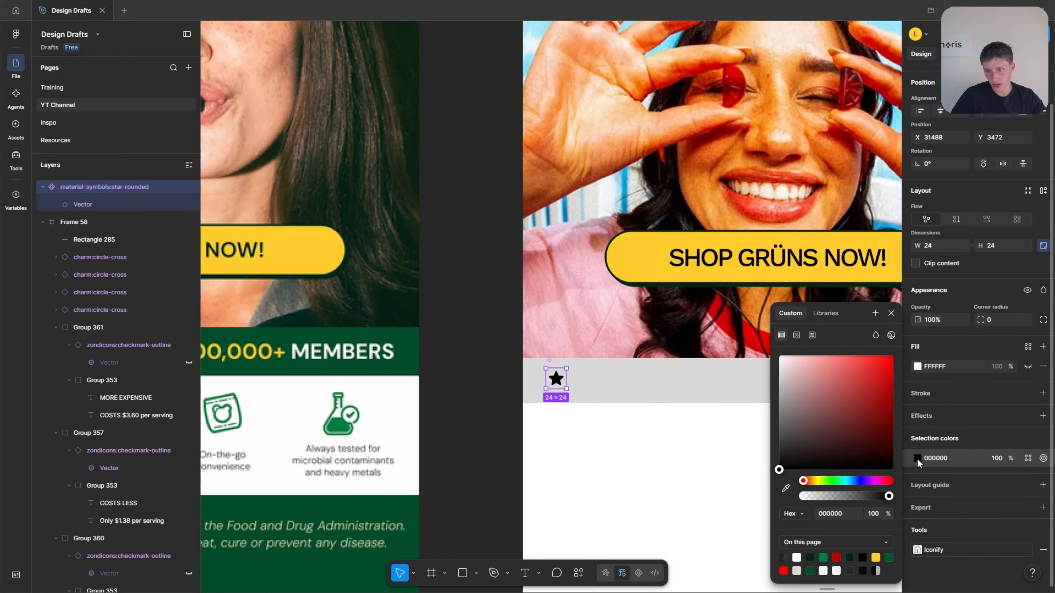
{"action": "left_click", "coordinate": [786, 493]}
{"action": "left_click", "coordinate": [659, 278]}
{"action": "left_click", "coordinate": [554, 384]}
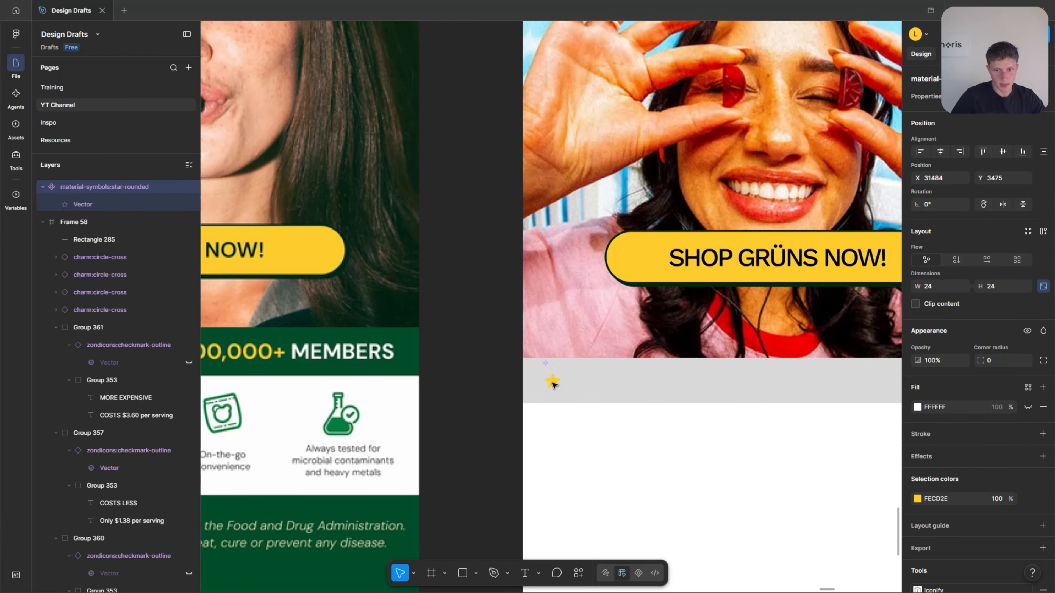
Fill the grey bar below the photo with the dark green sampled from the reference colours.
{"action": "left_click", "coordinate": [598, 393]}
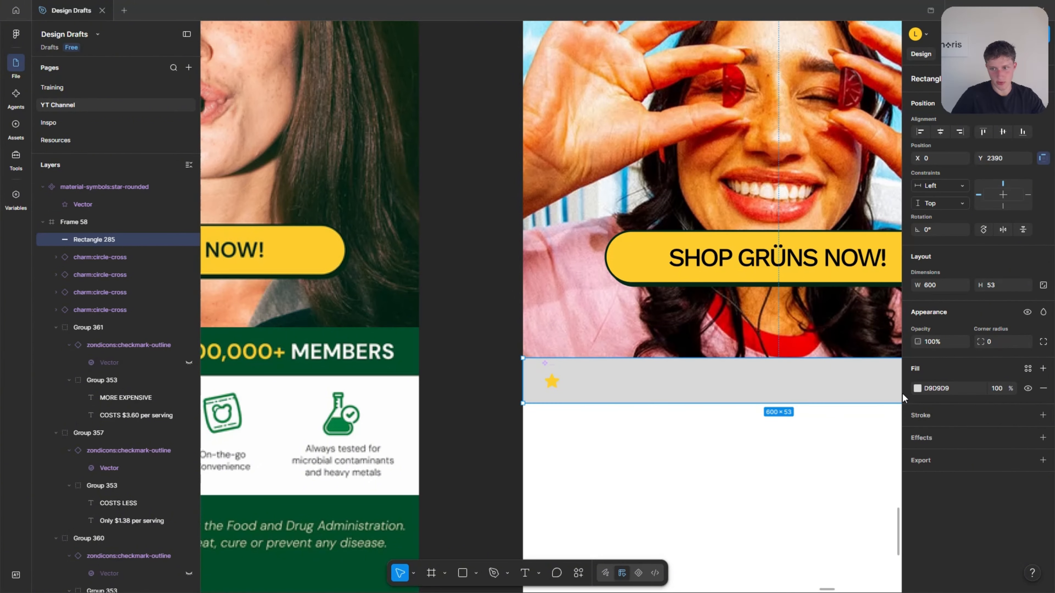
{"action": "left_click", "coordinate": [916, 393]}
{"action": "scroll", "coordinate": [749, 443], "scroll_direction": "down", "scroll_amount": 8}
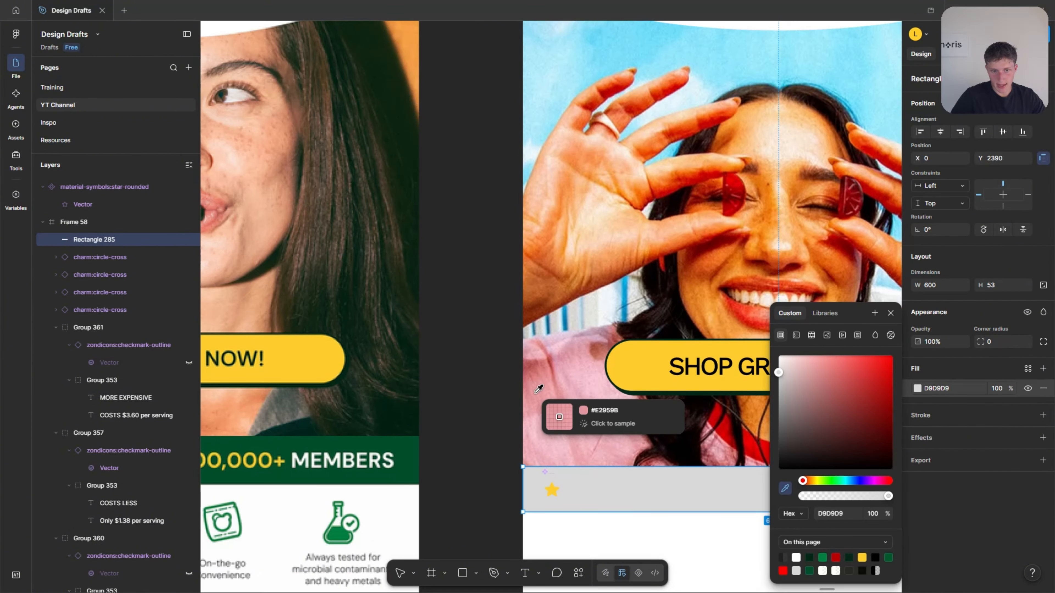
{"action": "scroll", "coordinate": [392, 410], "scroll_direction": "down", "scroll_amount": 4}
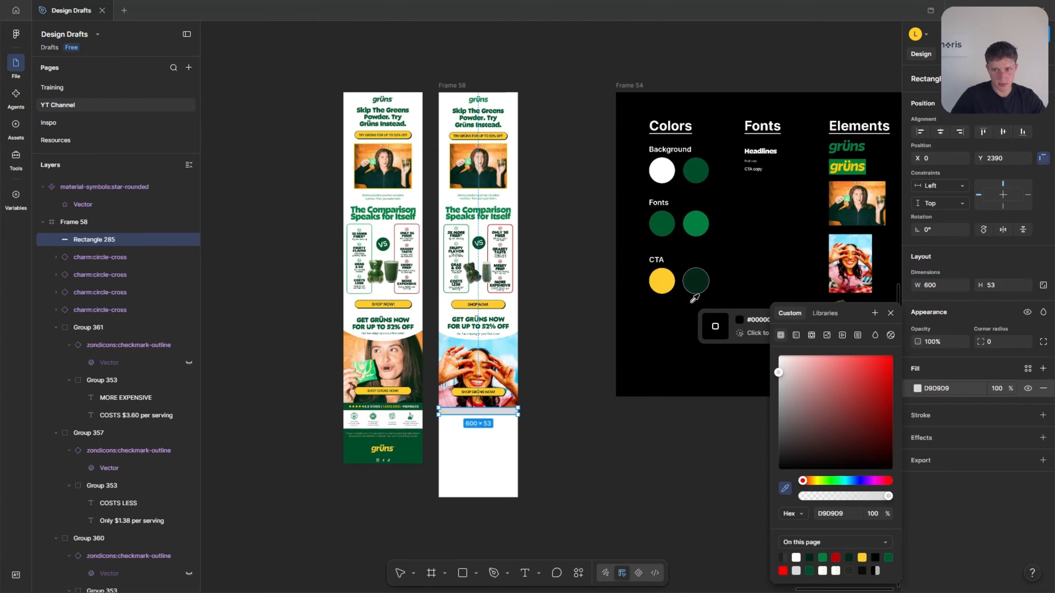
{"action": "left_click", "coordinate": [694, 287]}
{"action": "scroll", "coordinate": [456, 216], "scroll_direction": "up", "scroll_amount": 6}
{"action": "scroll", "coordinate": [502, 314], "scroll_direction": "down", "scroll_amount": 6}
{"action": "scroll", "coordinate": [614, 328], "scroll_direction": "up", "scroll_amount": 6}
Enlarge the star icon in the green bar to 34 × 34.
{"action": "left_click", "coordinate": [617, 325]}
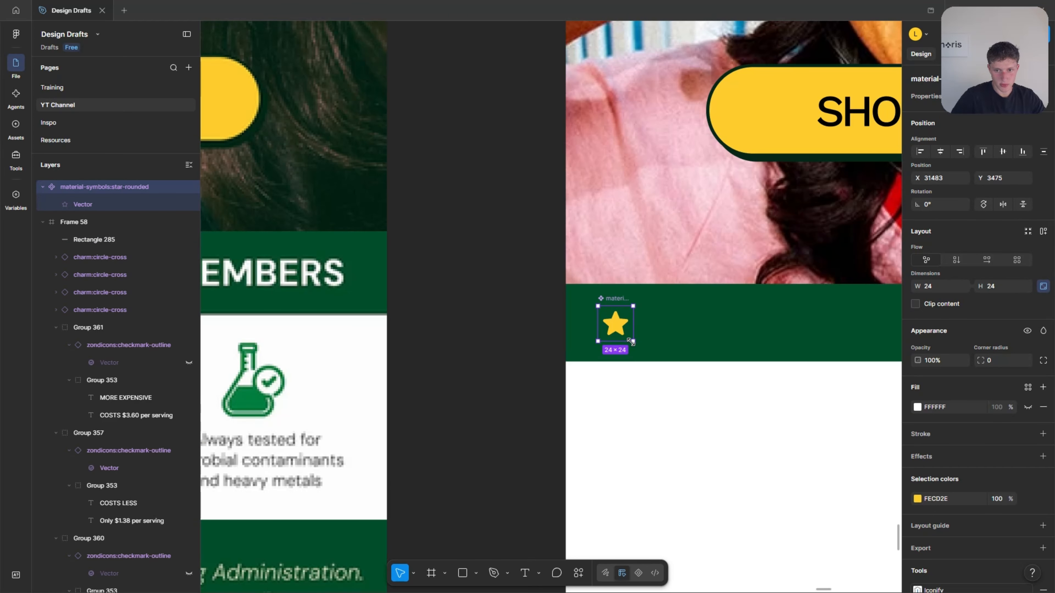
{"action": "left_click_drag", "start_coordinate": [631, 341], "coordinate": [645, 355]}
{"action": "scroll", "coordinate": [740, 348], "scroll_direction": "down", "scroll_amount": 3}
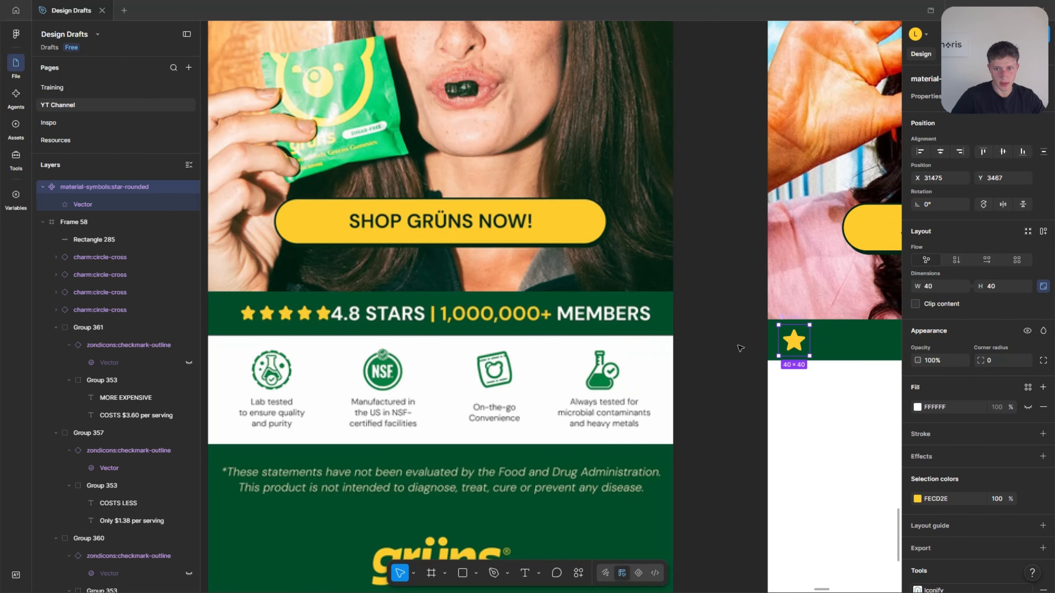
{"action": "scroll", "coordinate": [799, 343], "scroll_direction": "up", "scroll_amount": 3}
{"action": "left_click_drag", "start_coordinate": [819, 368], "coordinate": [814, 363]}
Duplicate the star four times to the right at equal spacing to form a row of five.
{"action": "scroll", "coordinate": [810, 361], "scroll_direction": "down", "scroll_amount": 1}
{"action": "left_click_drag", "start_coordinate": [685, 338], "coordinate": [726, 340]}
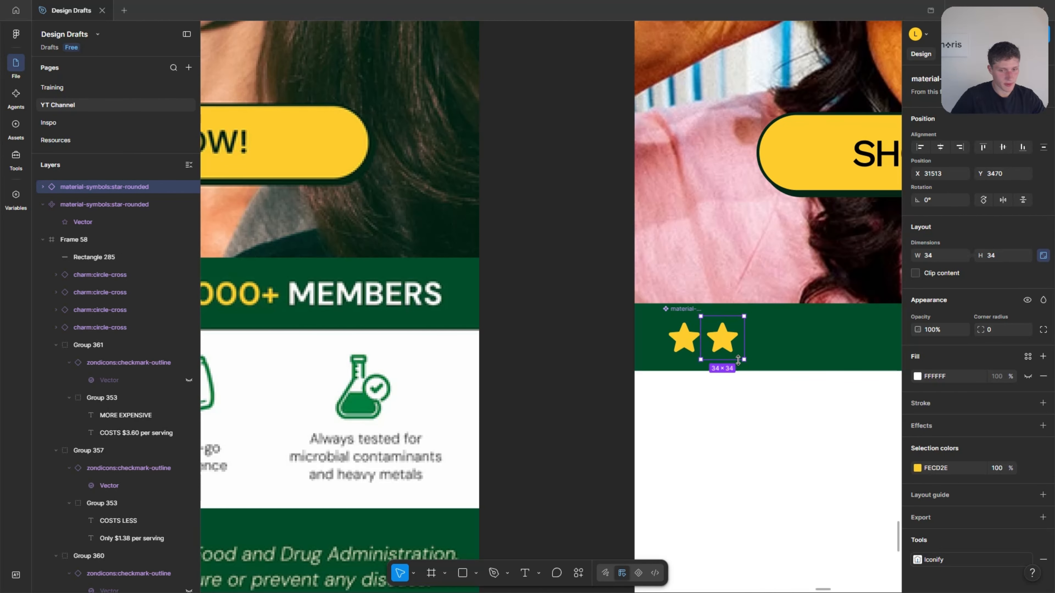
{"action": "key", "text": "ctrl+d"}
{"action": "key", "text": "ctrl+d"}
{"action": "key", "text": "ctrl+d"}
{"action": "scroll", "coordinate": [707, 393], "scroll_direction": "right", "scroll_amount": 1}
{"action": "left_click", "coordinate": [706, 393]}
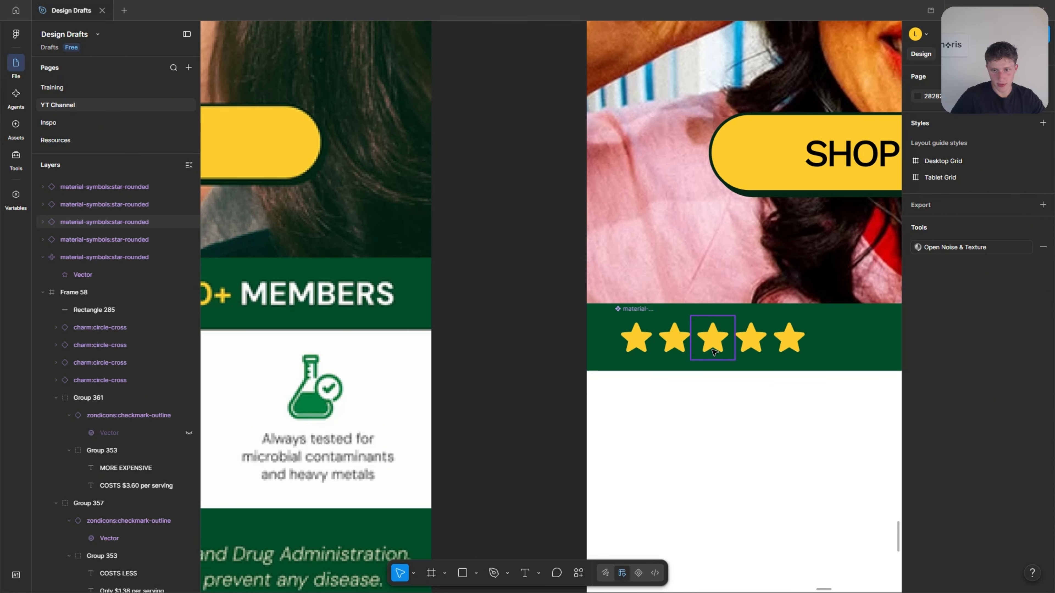
Select all five stars in the green bar and group them.
{"action": "left_click", "coordinate": [713, 346]}
{"action": "scroll", "coordinate": [713, 346], "scroll_direction": "up", "scroll_amount": 2}
{"action": "left_click", "coordinate": [784, 432]}
{"action": "scroll", "coordinate": [784, 432], "scroll_direction": "down", "scroll_amount": 2}
{"action": "left_click", "coordinate": [812, 387]}
{"action": "left_click", "coordinate": [779, 375], "text": "shift"}
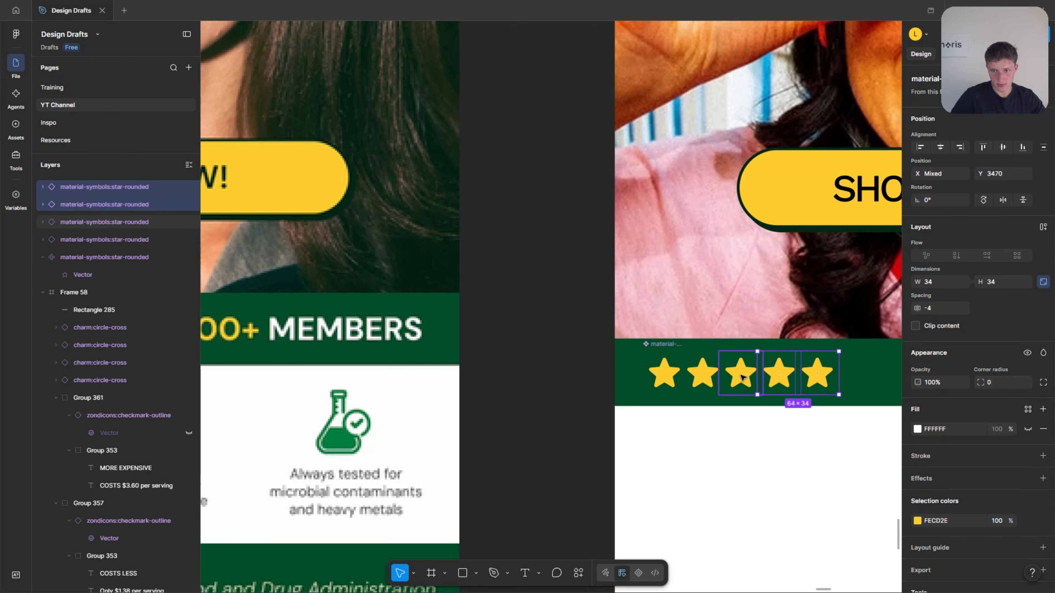
{"action": "left_click", "coordinate": [741, 376], "text": "shift"}
{"action": "left_click", "coordinate": [703, 375], "text": "shift"}
{"action": "left_click", "coordinate": [666, 376], "text": "shift"}
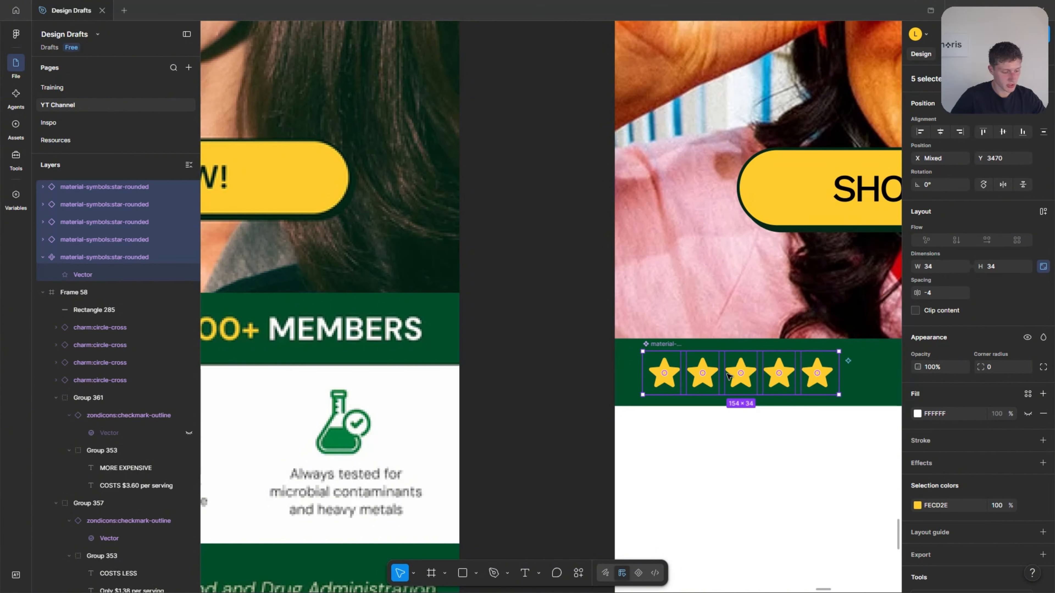
{"action": "key", "text": "ctrl+g"}
{"action": "left_click", "coordinate": [749, 443]}
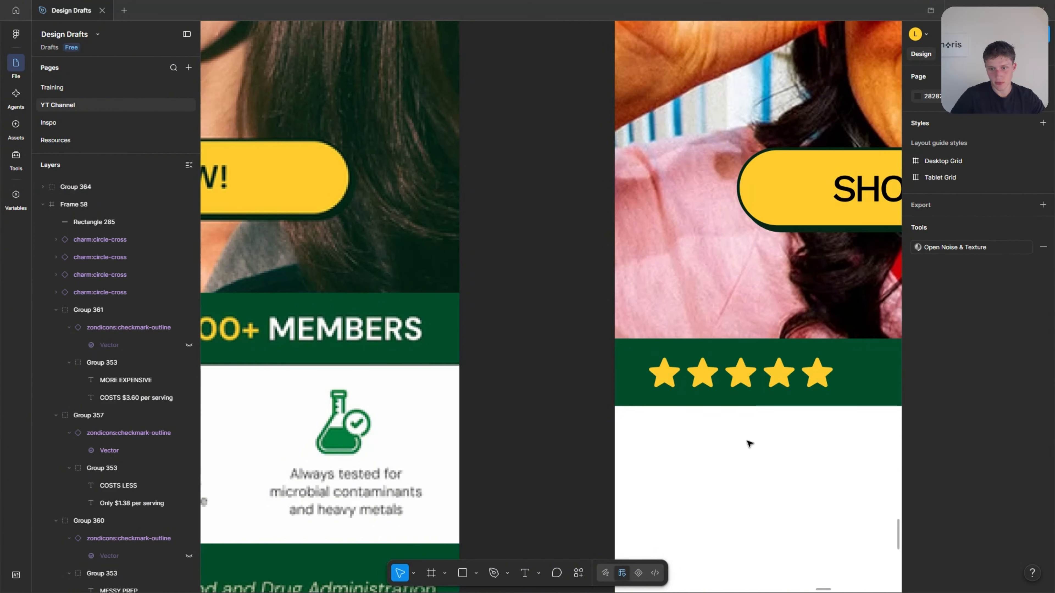
Add white text reading "4.8 STARS | 1,000,000+ MEMBERS" in the green bar beside the stars.
{"action": "left_click", "coordinate": [755, 384]}
{"action": "scroll", "coordinate": [755, 382], "scroll_direction": "down", "scroll_amount": 2}
{"action": "scroll", "coordinate": [634, 346], "scroll_direction": "down", "scroll_amount": 3}
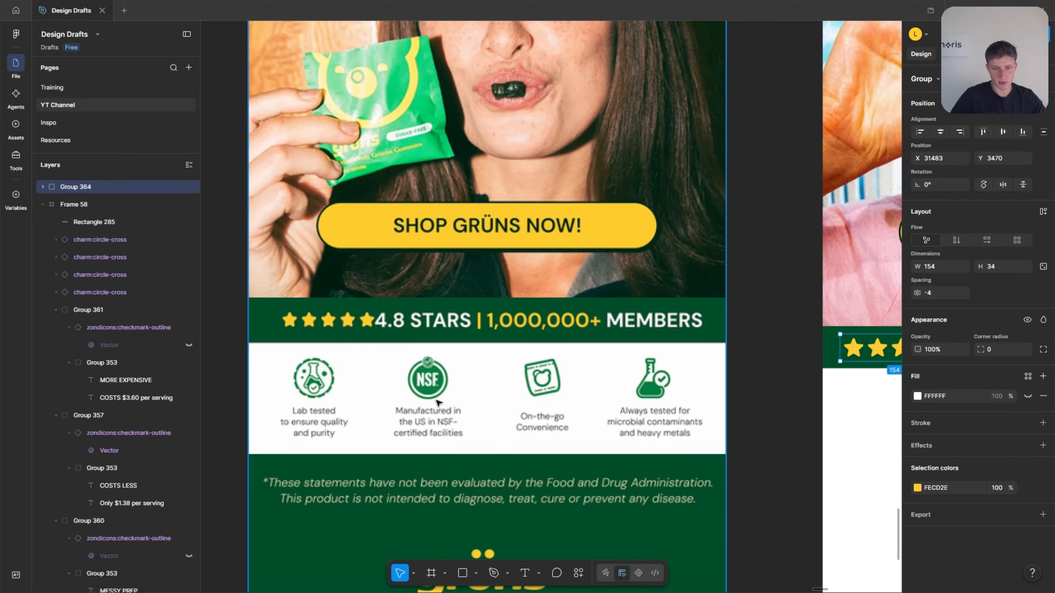
{"action": "scroll", "coordinate": [661, 438], "scroll_direction": "right", "scroll_amount": 2}
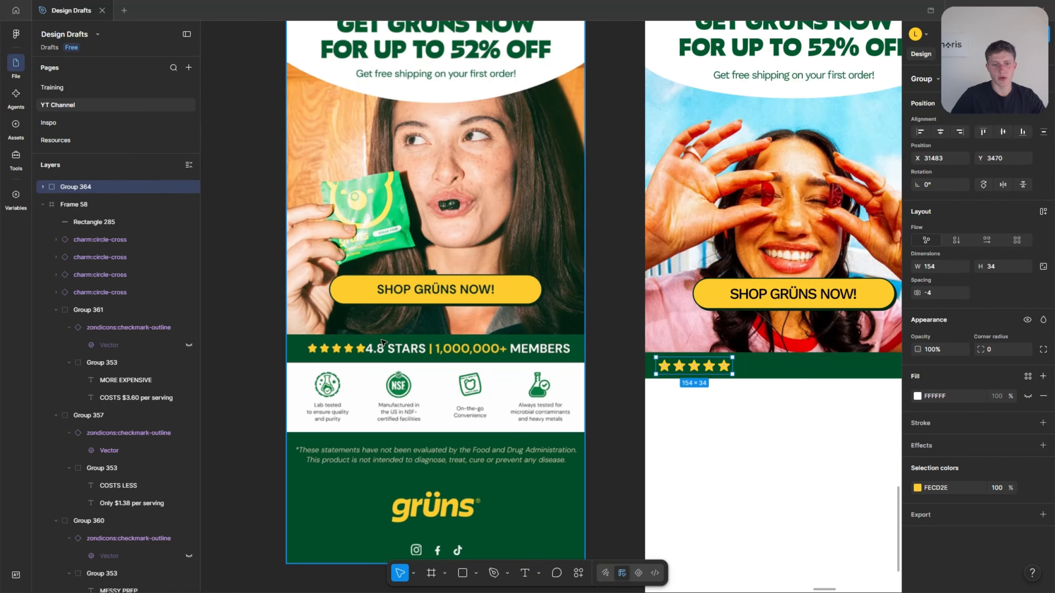
{"action": "left_click", "coordinate": [673, 438]}
{"action": "scroll", "coordinate": [673, 436], "scroll_direction": "right", "scroll_amount": 2}
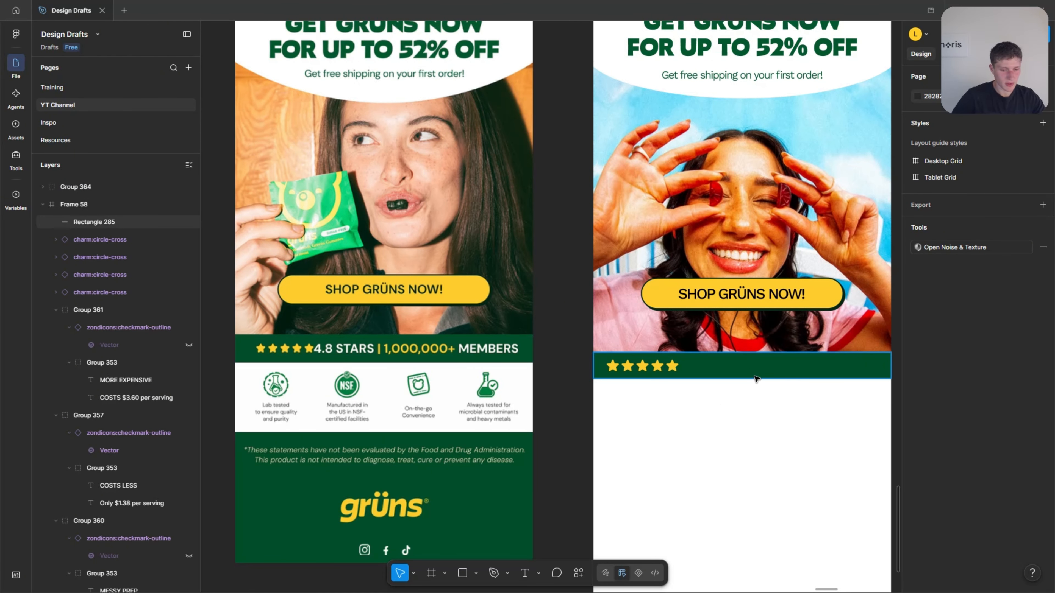
{"action": "key", "text": "t"}
{"action": "left_click", "coordinate": [703, 366]}
{"action": "scroll", "coordinate": [567, 385], "scroll_direction": "up", "scroll_amount": 1}
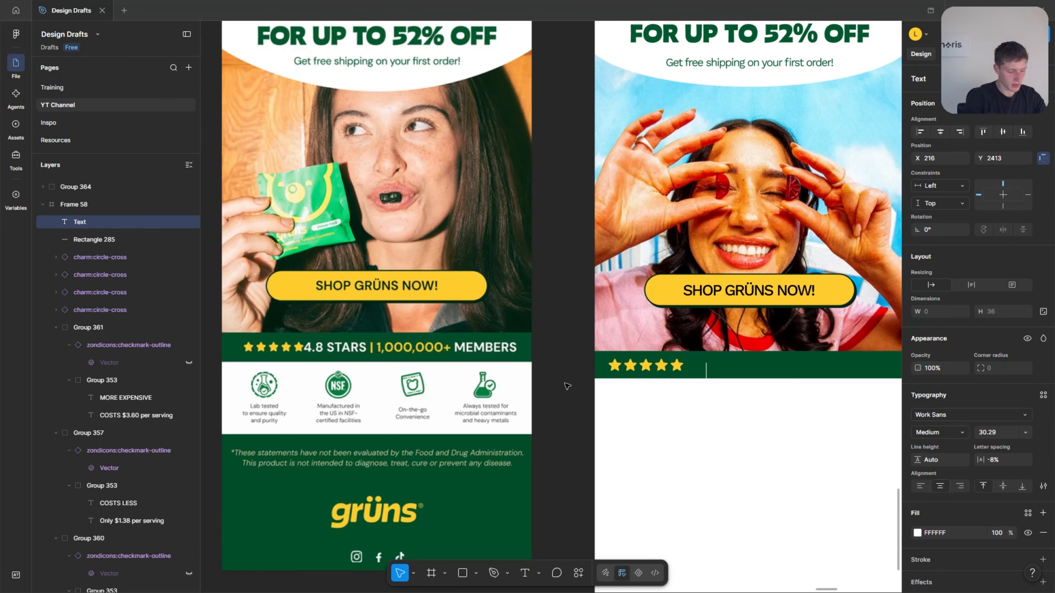
{"action": "type", "text": "4.8"}
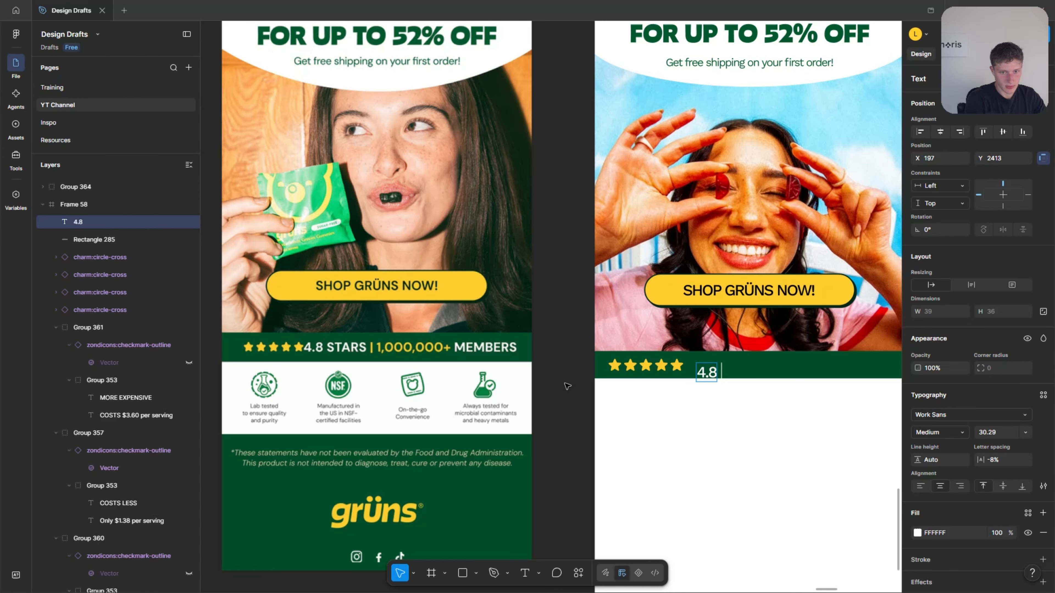
{"action": "type", "text": " STARS"}
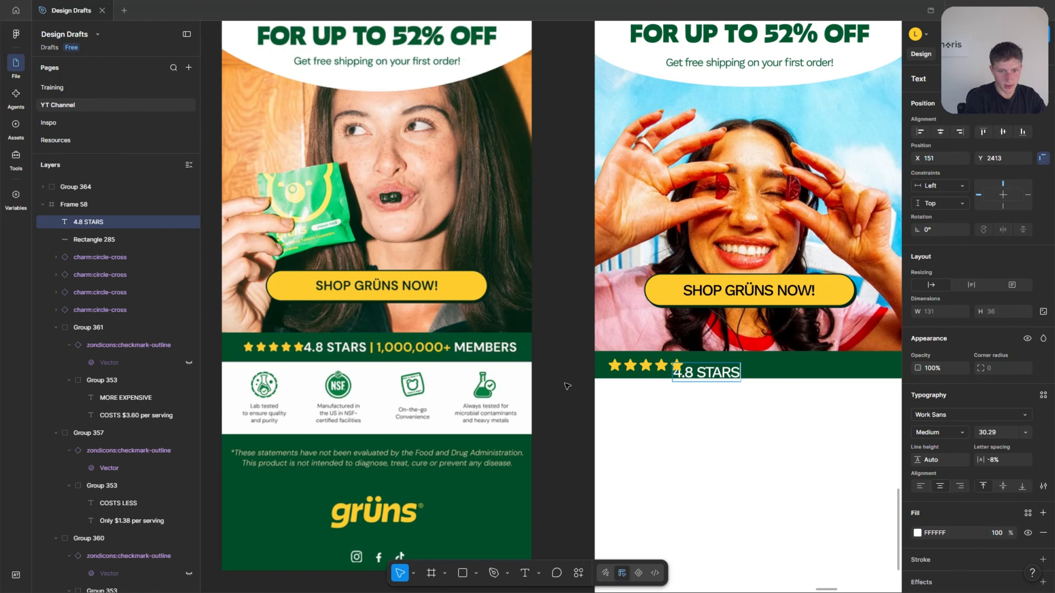
{"action": "type", "text": "| 1,000,000+ MEMBERS"}
Set the rating text to Arial Bold at size 22.29 with 0% letter spacing.
{"action": "scroll", "coordinate": [674, 368], "scroll_direction": "up", "scroll_amount": 5}
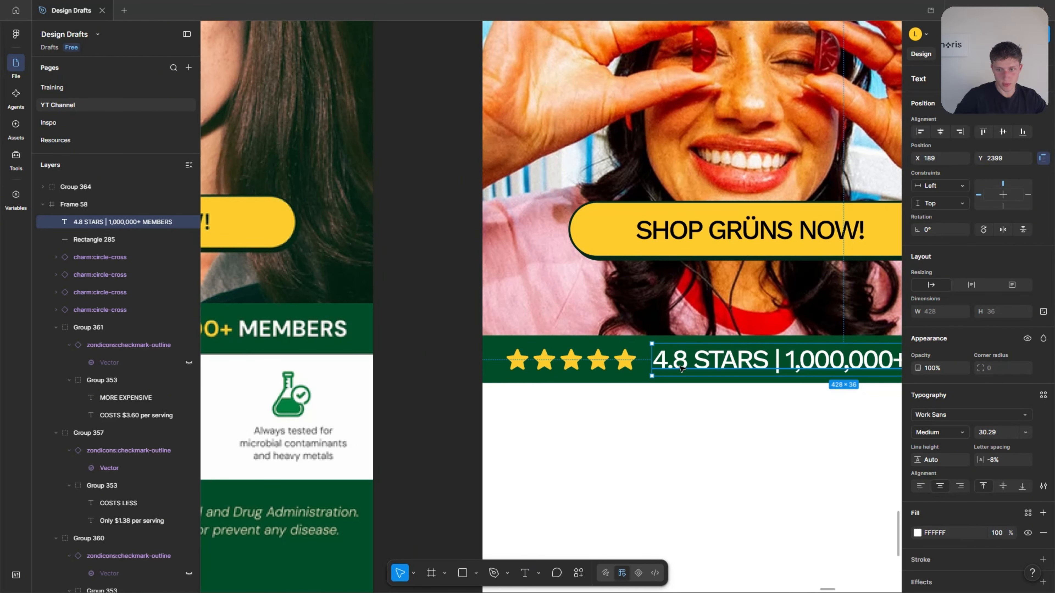
{"action": "scroll", "coordinate": [638, 378], "scroll_direction": "down", "scroll_amount": 4}
{"action": "left_click", "coordinate": [981, 433]}
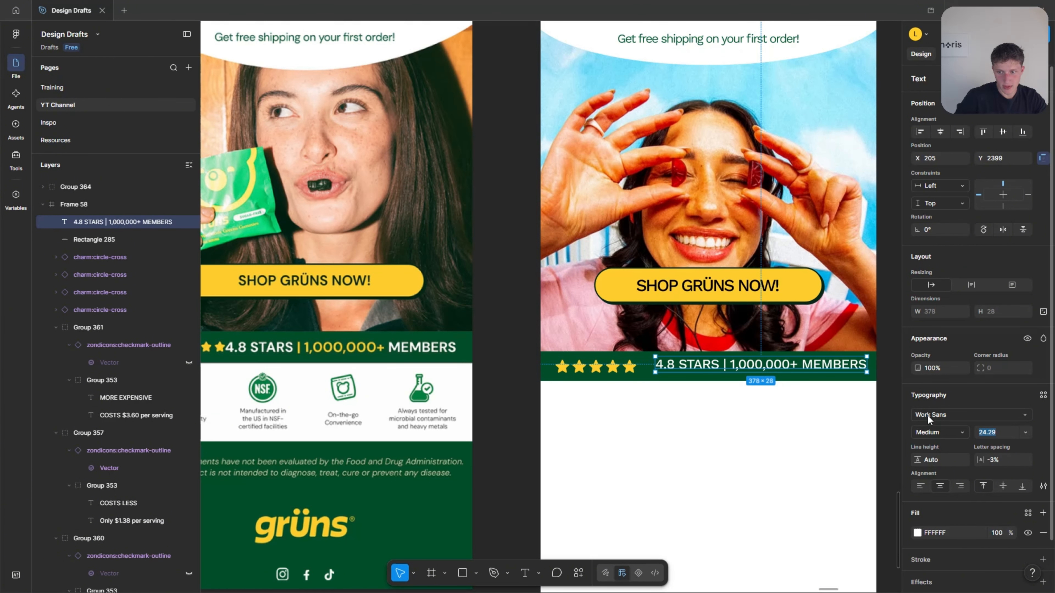
{"action": "left_click", "coordinate": [929, 415]}
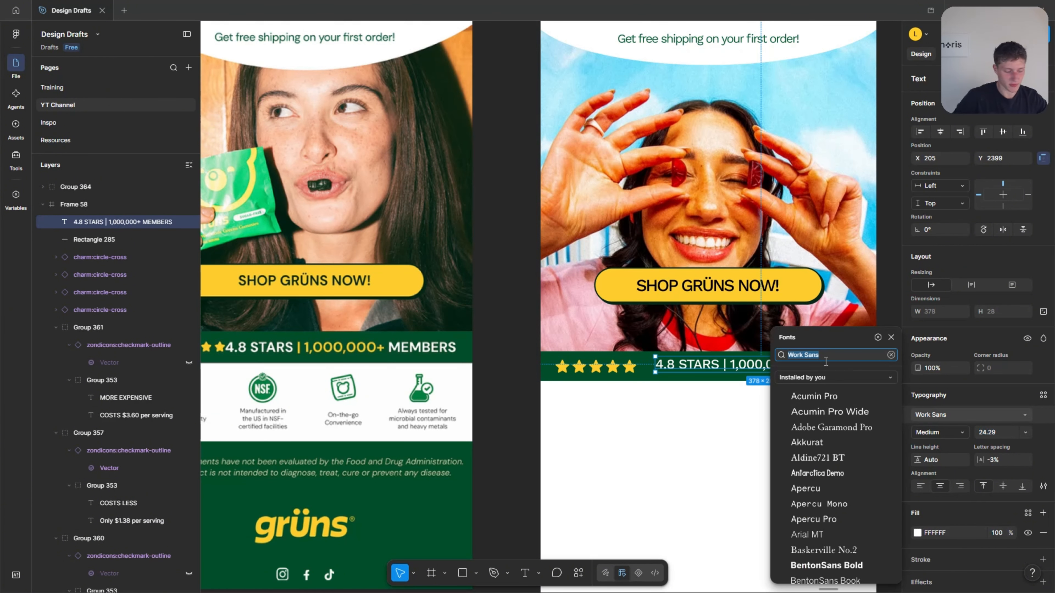
{"action": "type", "text": "arial"}
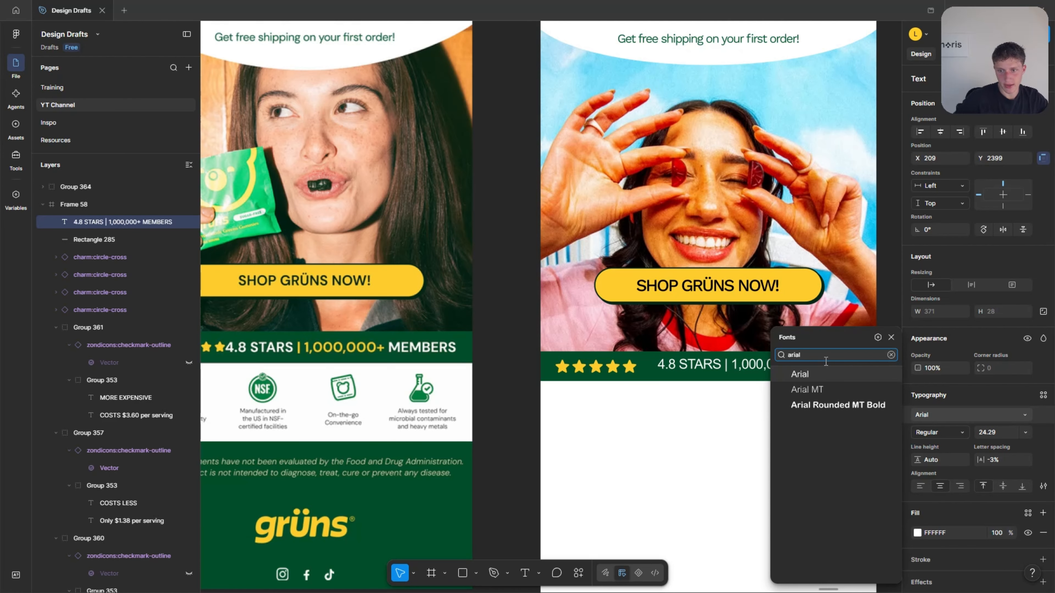
{"action": "left_click", "coordinate": [793, 378]}
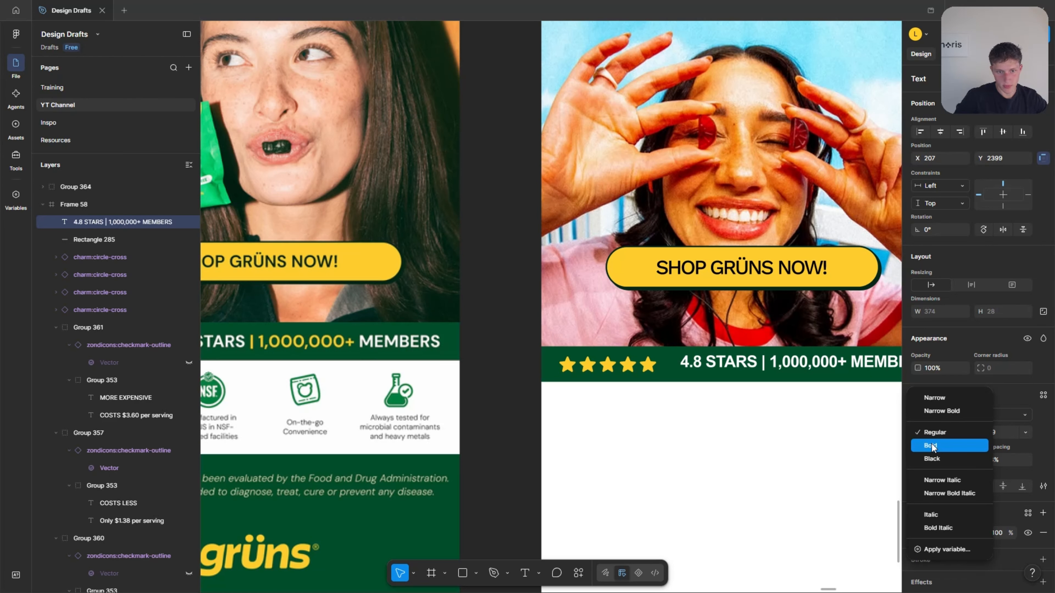
{"action": "left_click", "coordinate": [933, 448]}
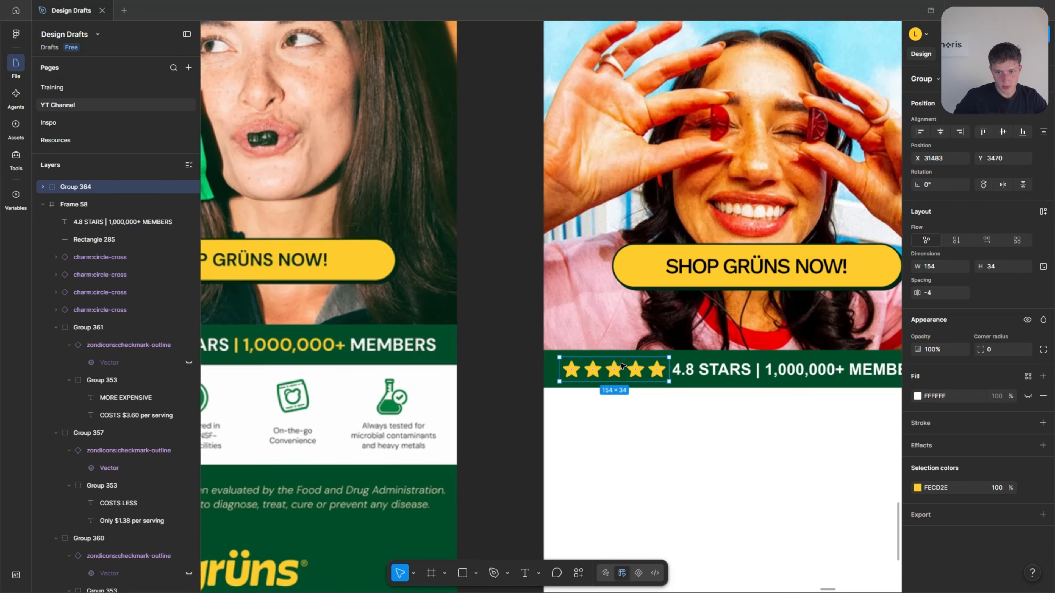
{"action": "scroll", "coordinate": [624, 367], "scroll_direction": "up", "scroll_amount": 4}
Scale the star group down to about 135 × 30 and reposition it before the rating text.
{"action": "key", "text": "k"}
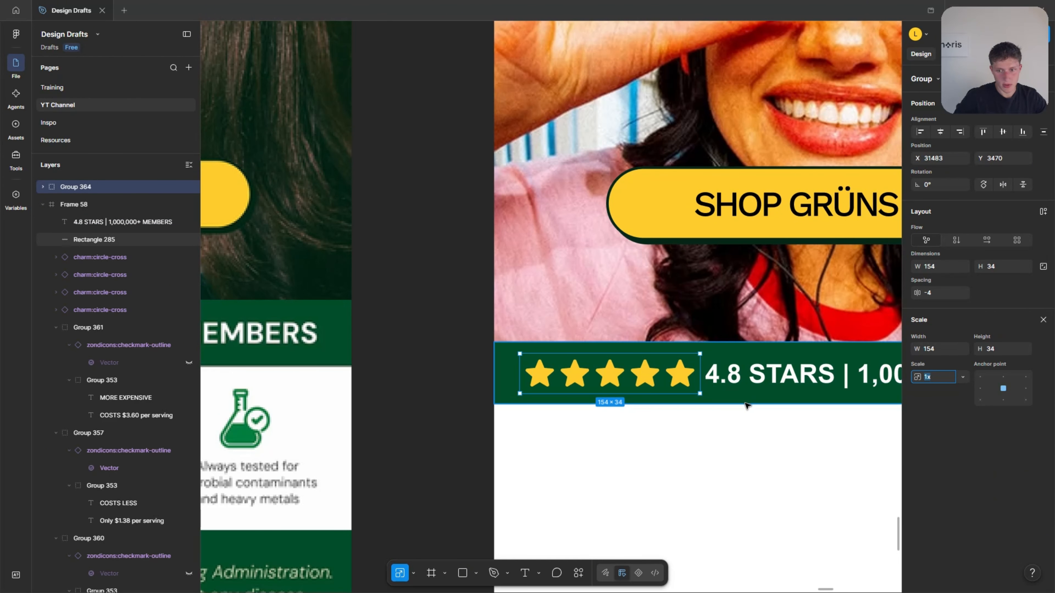
{"action": "left_click_drag", "start_coordinate": [700, 394], "coordinate": [643, 374]}
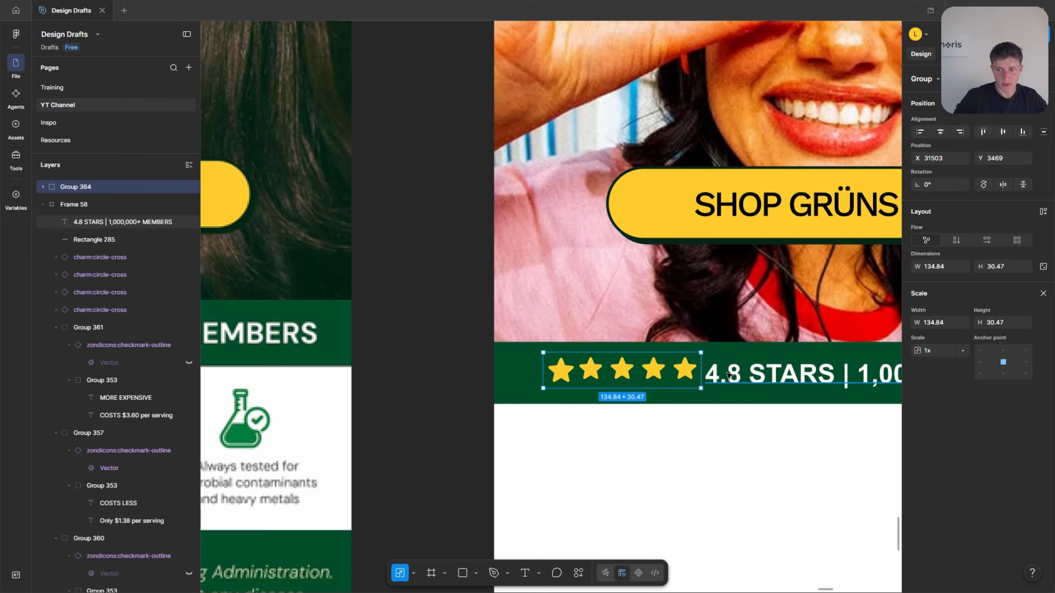
{"action": "key", "text": "v"}
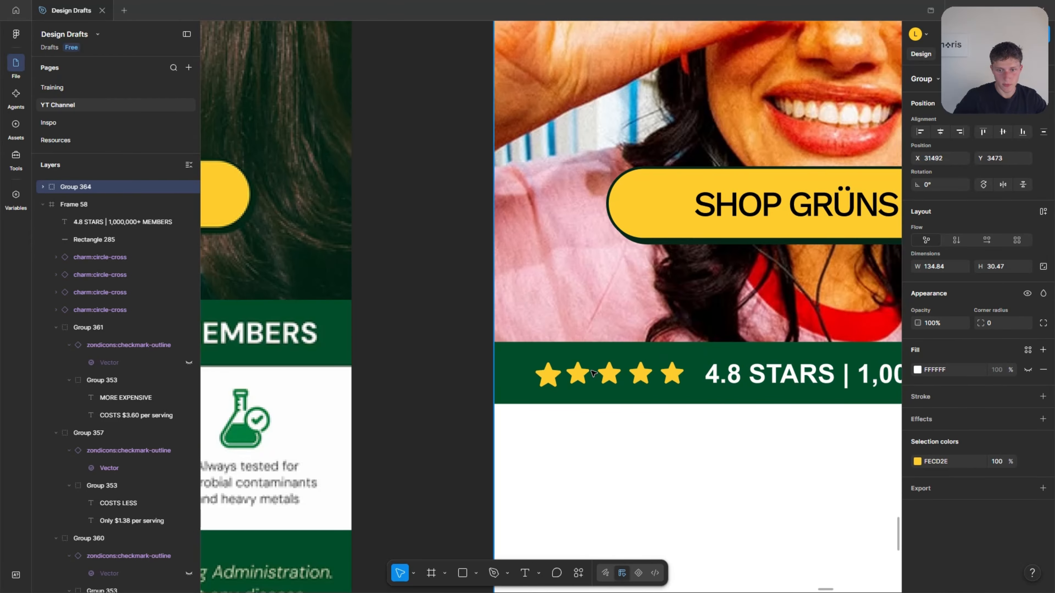
{"action": "scroll", "coordinate": [623, 370], "scroll_direction": "right", "scroll_amount": 3}
Align the star group and rating text on their vertical centres and apply grouping to both.
{"action": "left_click", "coordinate": [789, 374], "text": "shift"}
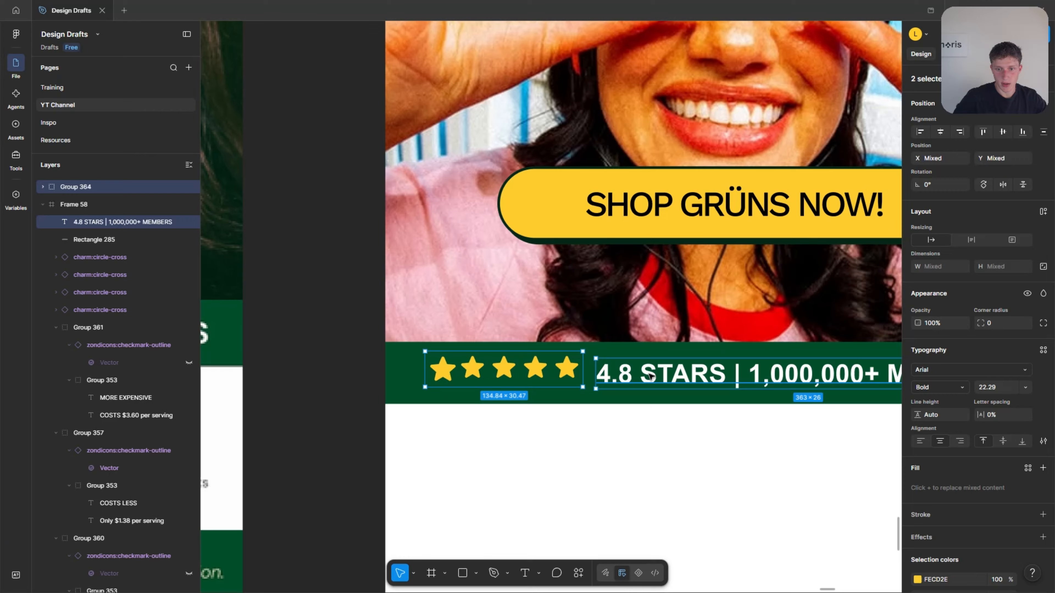
{"action": "left_click", "coordinate": [1003, 133]}
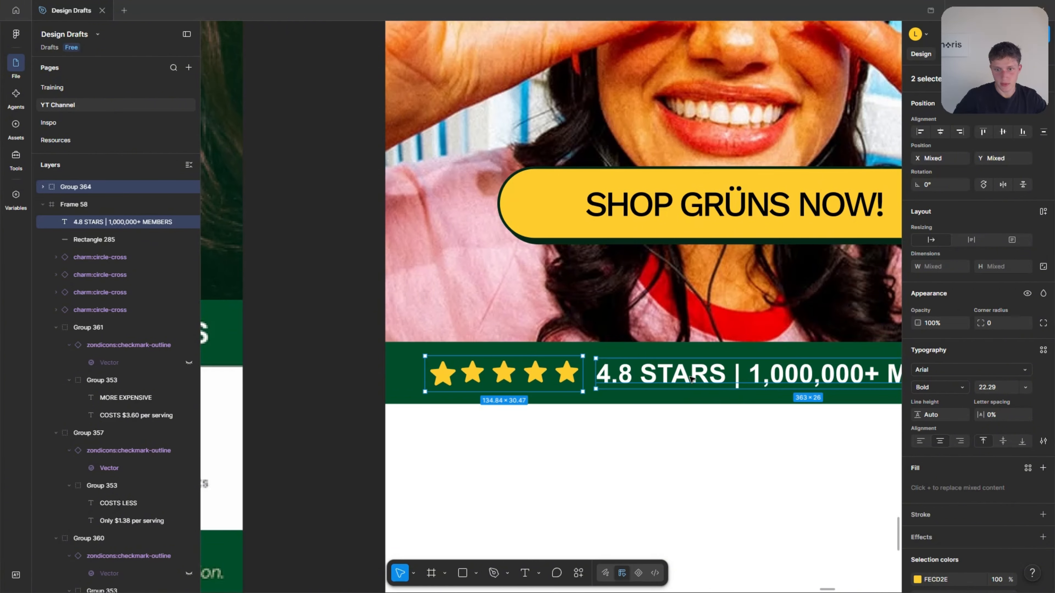
{"action": "key", "text": "ctrl+g"}
Move the star group into Frame 58 and group it with the rating text.
{"action": "left_click", "coordinate": [625, 374]}
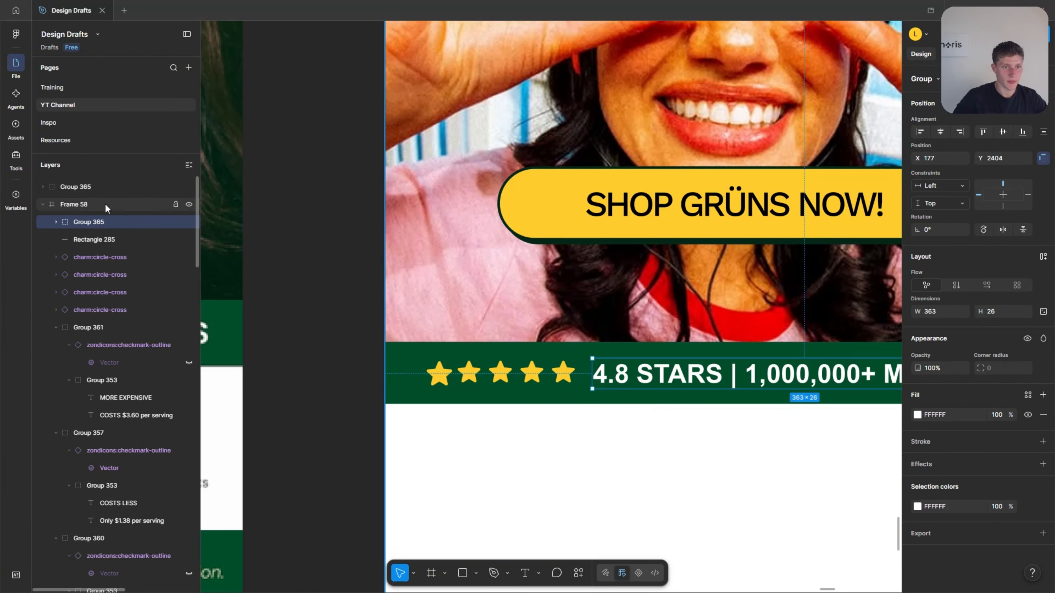
{"action": "left_click", "coordinate": [79, 187]}
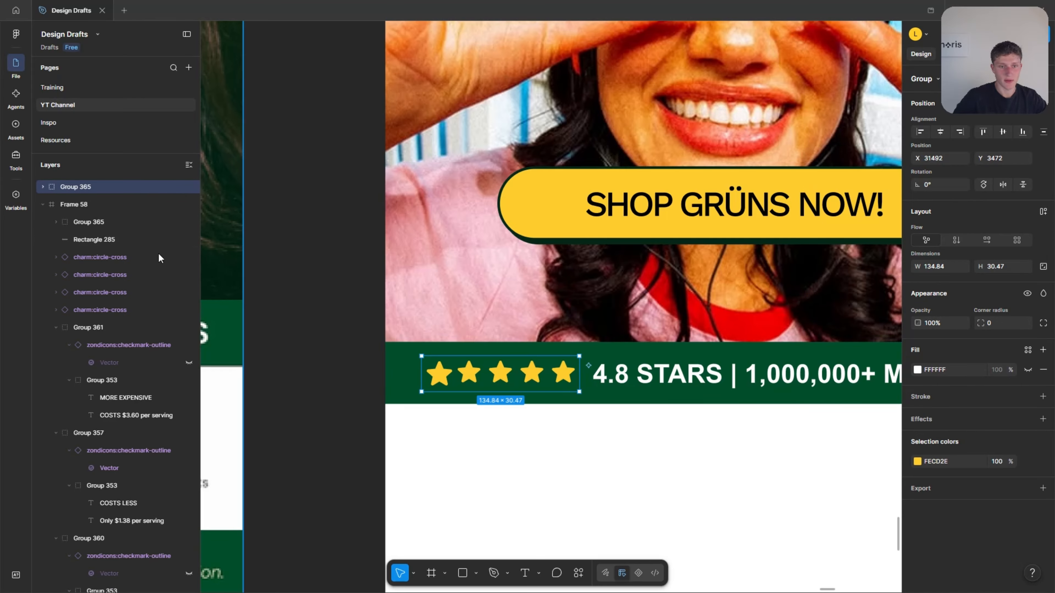
{"action": "left_click_drag", "start_coordinate": [79, 188], "coordinate": [78, 219]}
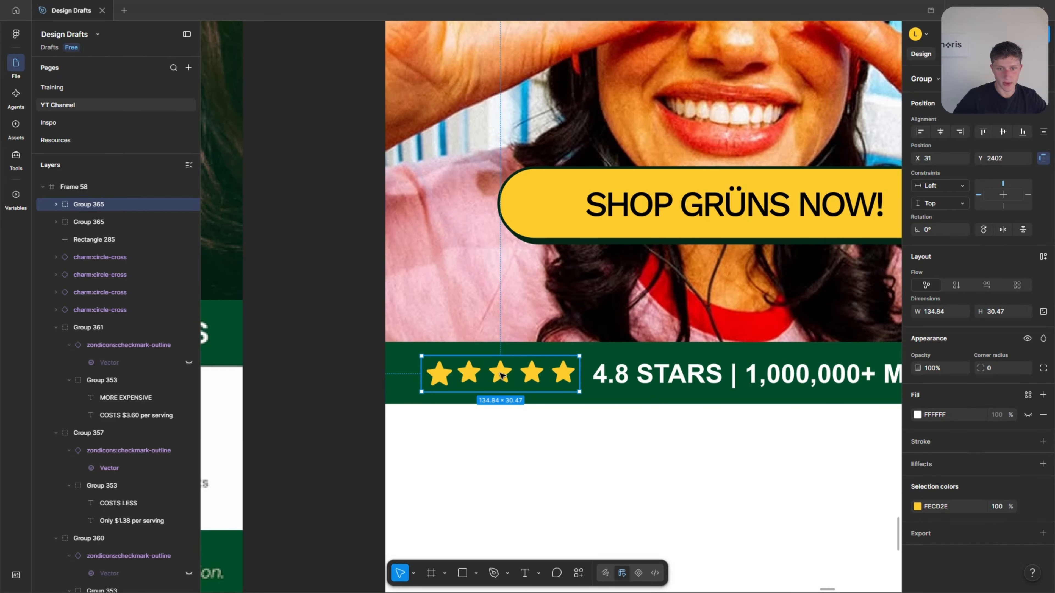
{"action": "left_click_drag", "start_coordinate": [502, 375], "coordinate": [500, 375]}
{"action": "left_click", "coordinate": [679, 380], "text": "shift"}
{"action": "key", "text": "ctrl+g"}
Centre the combined stars and rating text group horizontally in the email frame.
{"action": "scroll", "coordinate": [684, 386], "scroll_direction": "down", "scroll_amount": 2}
{"action": "double_click", "coordinate": [637, 382]}
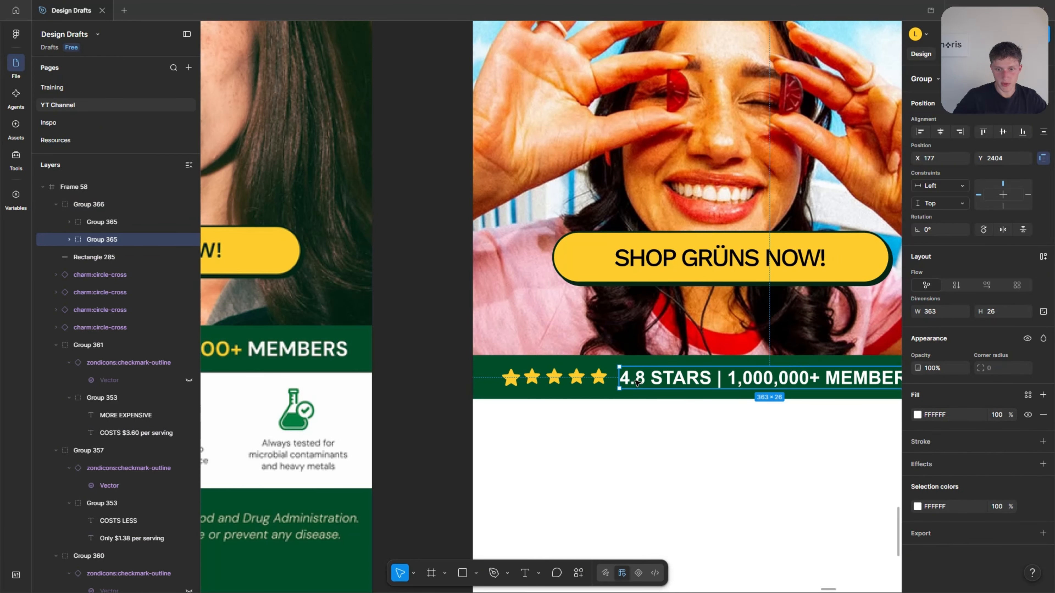
{"action": "key", "text": "Escape"}
{"action": "left_click", "coordinate": [940, 132]}
{"action": "scroll", "coordinate": [560, 439], "scroll_direction": "down", "scroll_amount": 3}
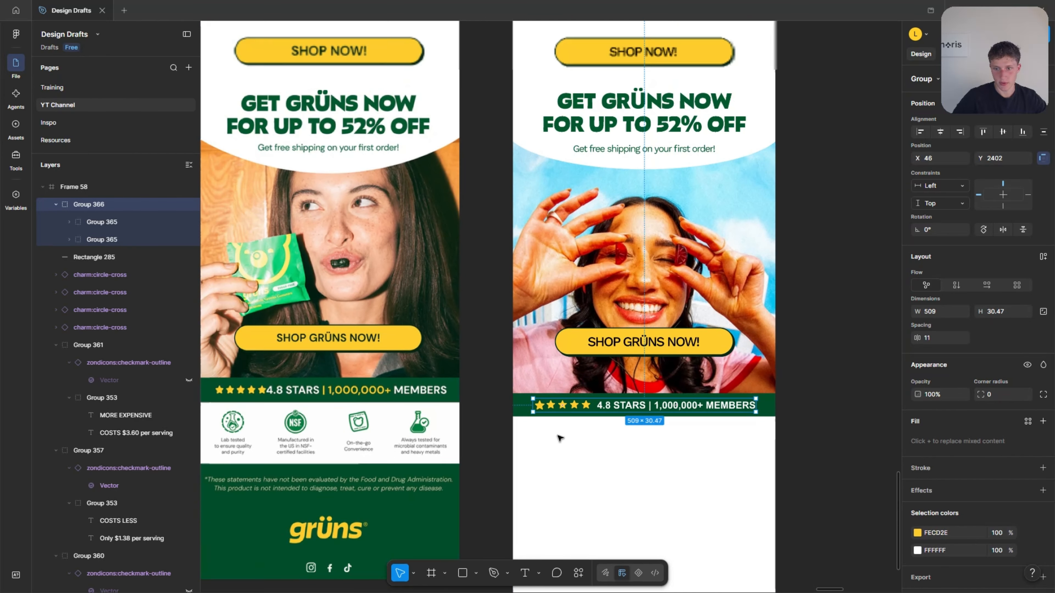
{"action": "left_click", "coordinate": [624, 466]}
{"action": "left_click_drag", "start_coordinate": [500, 487], "coordinate": [537, 486]}
Recolour the "| 1,000,000+" part of the rating text to yellow FECD2E.
{"action": "scroll", "coordinate": [665, 403], "scroll_direction": "up", "scroll_amount": 4}
{"action": "double_click", "coordinate": [676, 395], "text": "ctrl"}
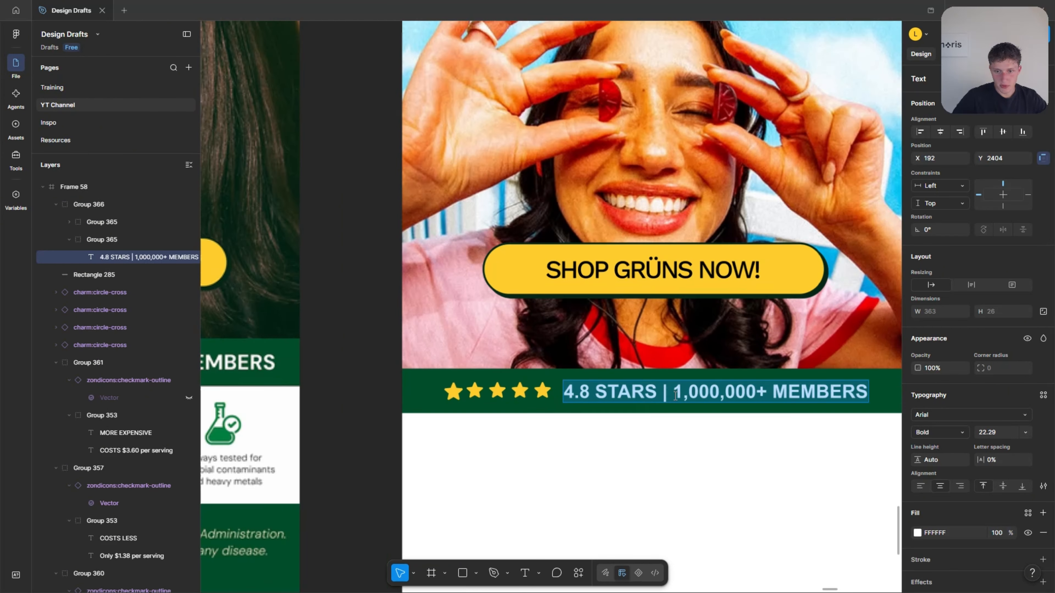
{"action": "scroll", "coordinate": [676, 396], "scroll_direction": "up", "scroll_amount": 1}
{"action": "left_click_drag", "start_coordinate": [670, 392], "coordinate": [782, 392]}
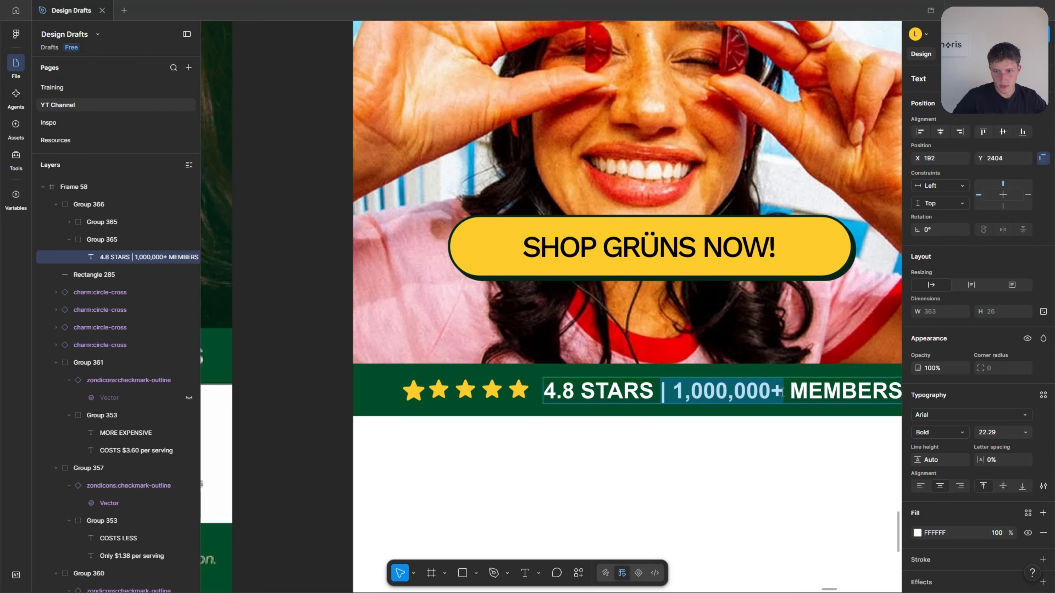
{"action": "scroll", "coordinate": [782, 393], "scroll_direction": "down", "scroll_amount": 3}
{"action": "scroll", "coordinate": [665, 436], "scroll_direction": "up", "scroll_amount": 3}
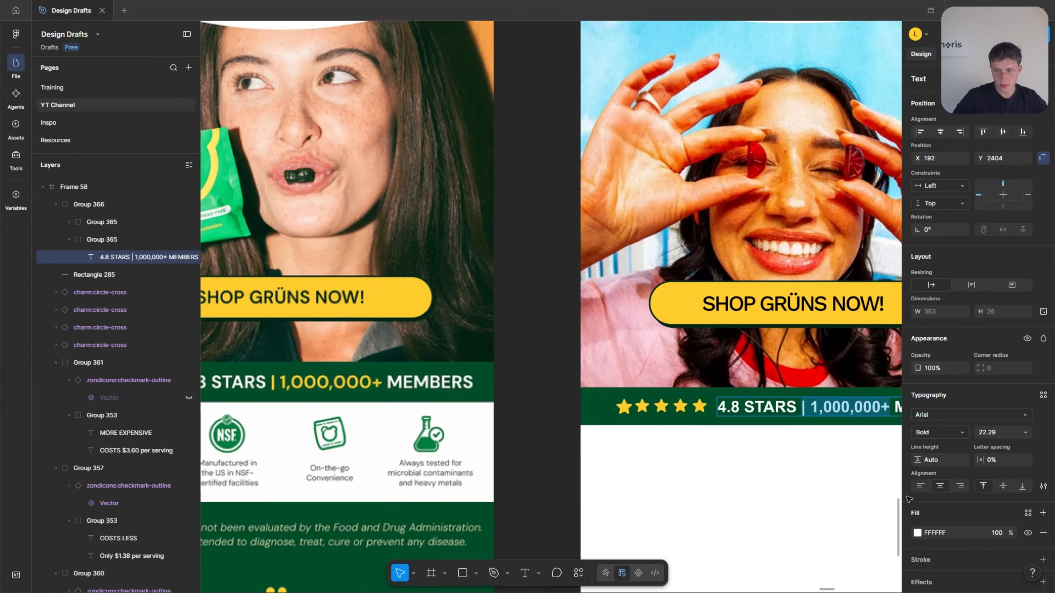
{"action": "left_click", "coordinate": [918, 533]}
{"action": "left_click", "coordinate": [786, 489]}
{"action": "left_click", "coordinate": [677, 304]}
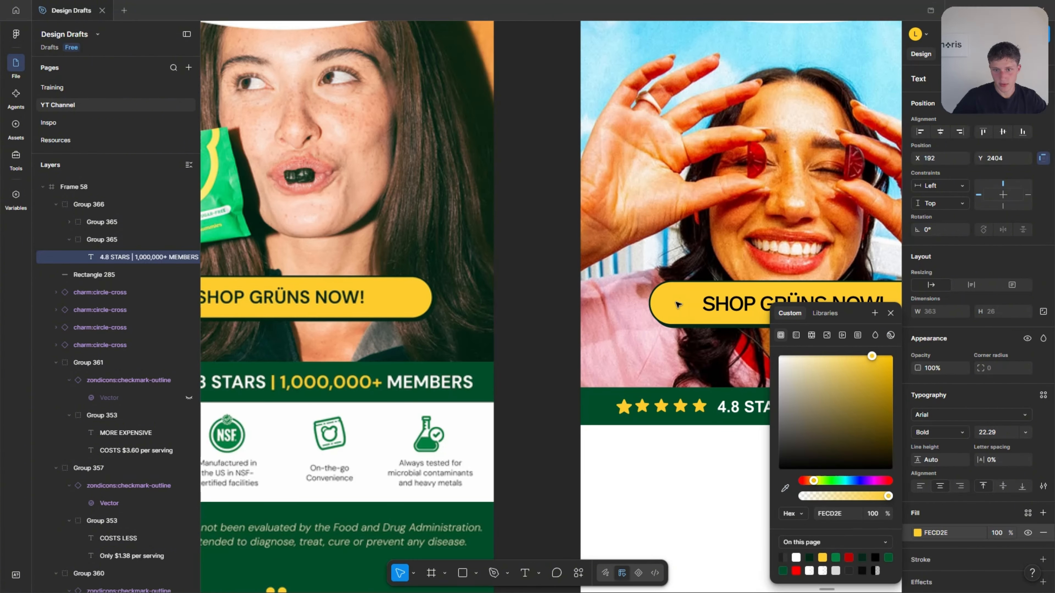
{"action": "scroll", "coordinate": [681, 401], "scroll_direction": "down", "scroll_amount": 3}
{"action": "left_click", "coordinate": [692, 506]}
Group the stars and rating text with the green bar behind them.
{"action": "scroll", "coordinate": [773, 494], "scroll_direction": "up", "scroll_amount": 2}
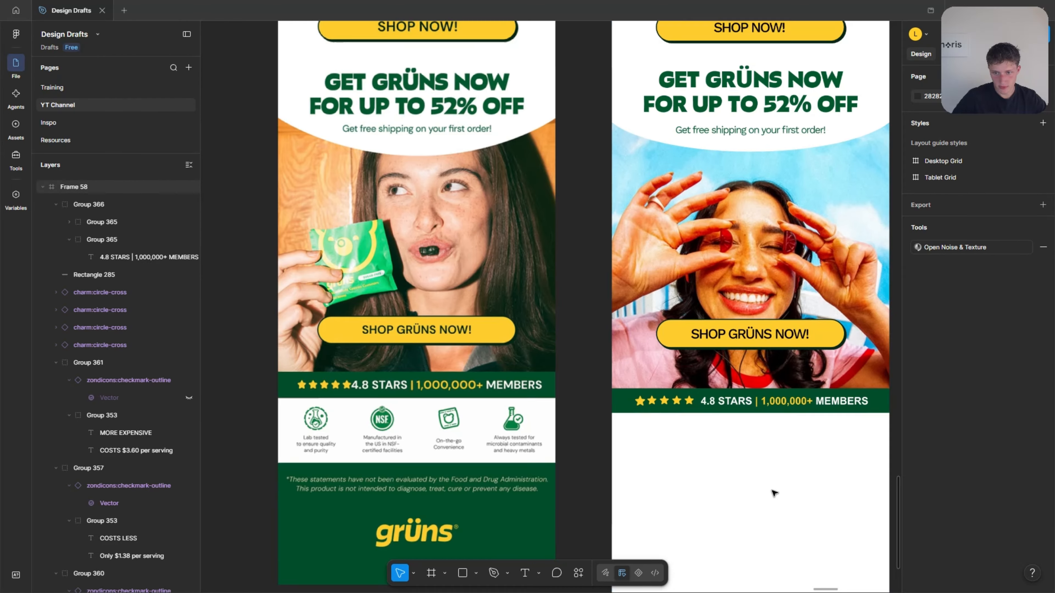
{"action": "scroll", "coordinate": [789, 453], "scroll_direction": "down", "scroll_amount": 1}
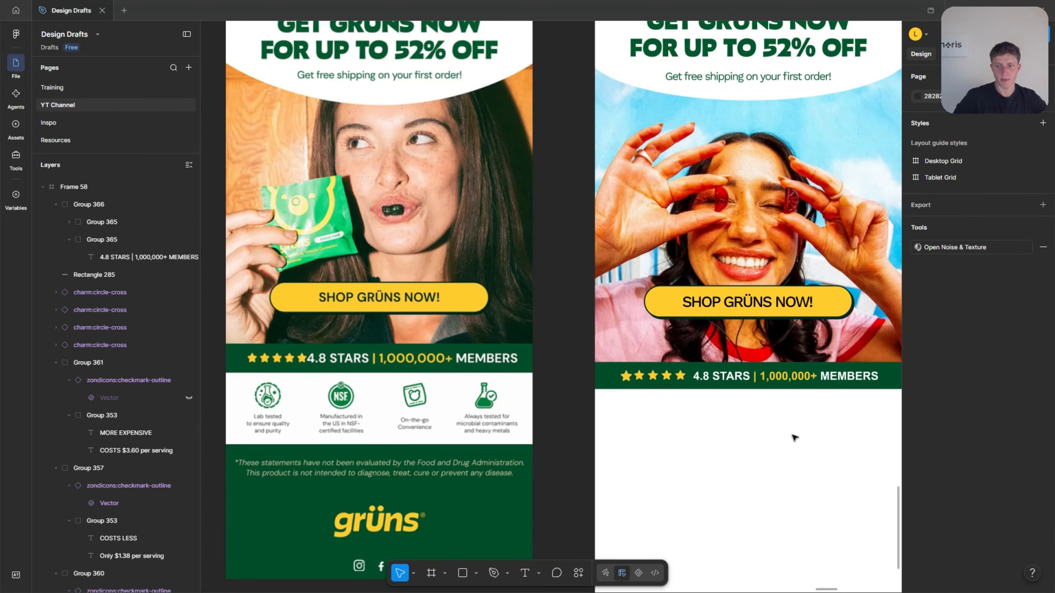
{"action": "scroll", "coordinate": [827, 416], "scroll_direction": "up", "scroll_amount": 5}
{"action": "scroll", "coordinate": [850, 392], "scroll_direction": "down", "scroll_amount": 2}
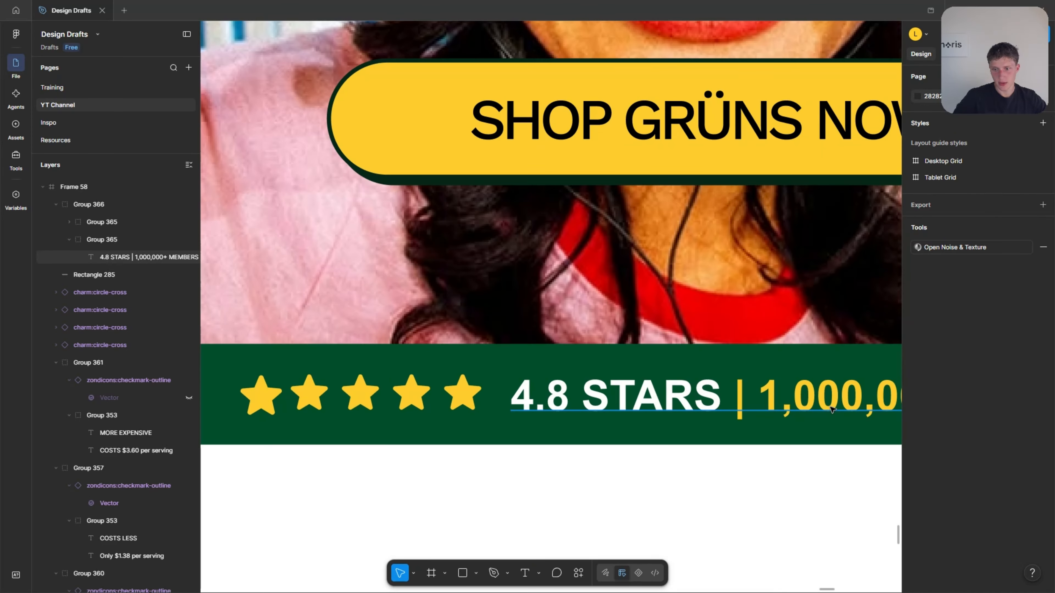
{"action": "scroll", "coordinate": [789, 416], "scroll_direction": "down", "scroll_amount": 6}
{"action": "scroll", "coordinate": [774, 397], "scroll_direction": "up", "scroll_amount": 3}
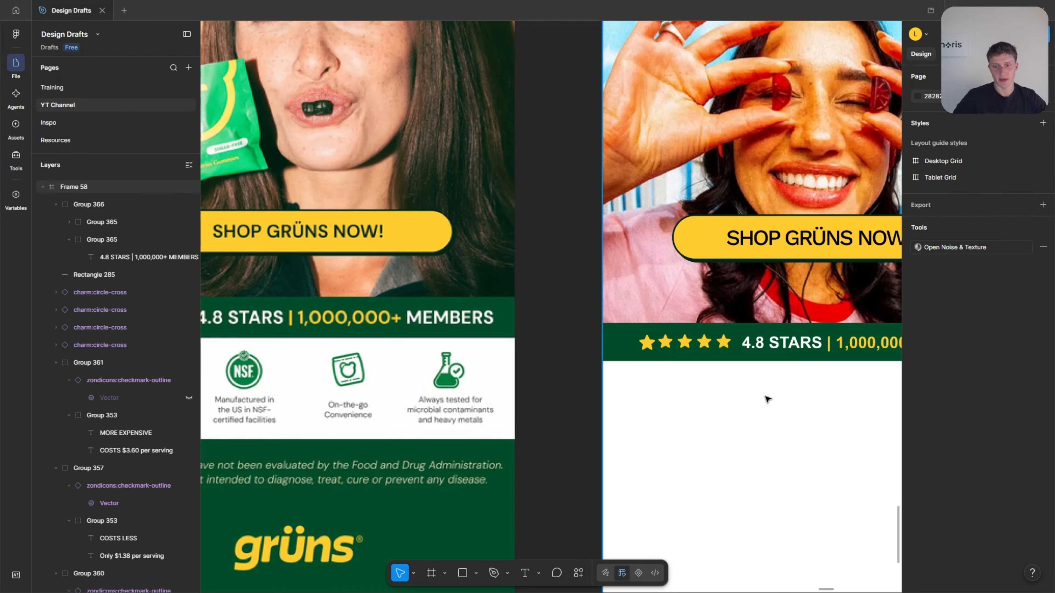
{"action": "left_click", "coordinate": [690, 348]}
{"action": "left_click", "coordinate": [623, 345], "text": "shift"}
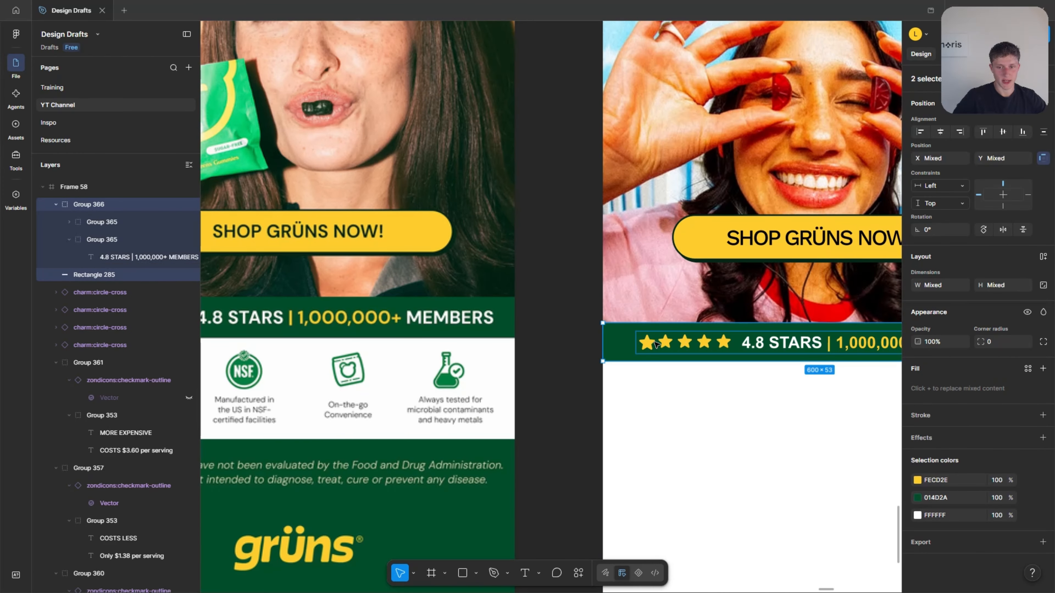
{"action": "right_click", "coordinate": [664, 345]}
{"action": "left_click", "coordinate": [669, 373]}
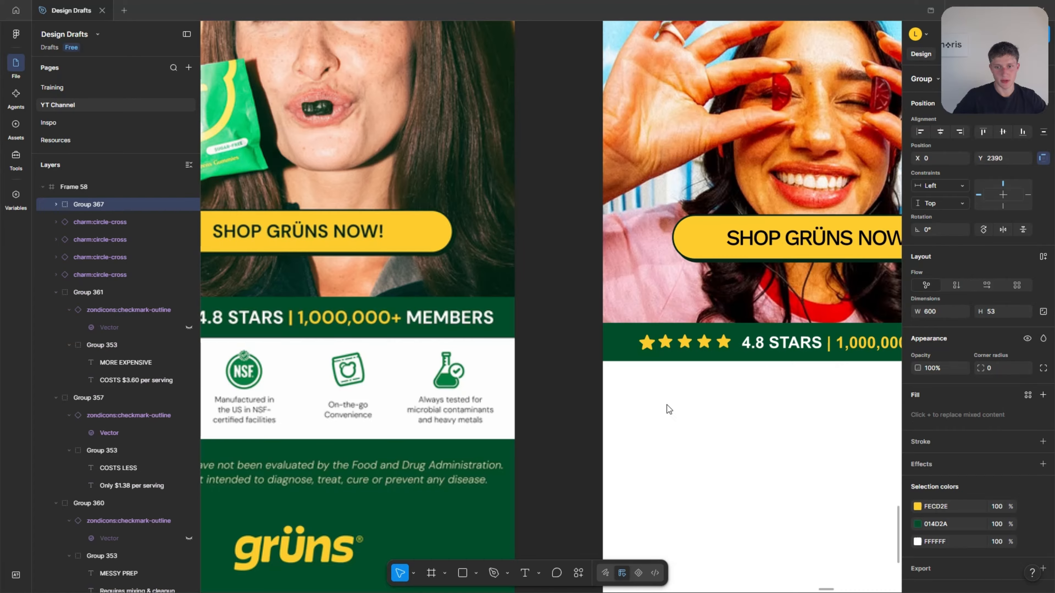
{"action": "key", "text": "Escape"}
Examine the reference's row of quality icons and its green footer, comparing them with the unfinished end of the copy.
{"action": "scroll", "coordinate": [667, 411], "scroll_direction": "down", "scroll_amount": 3}
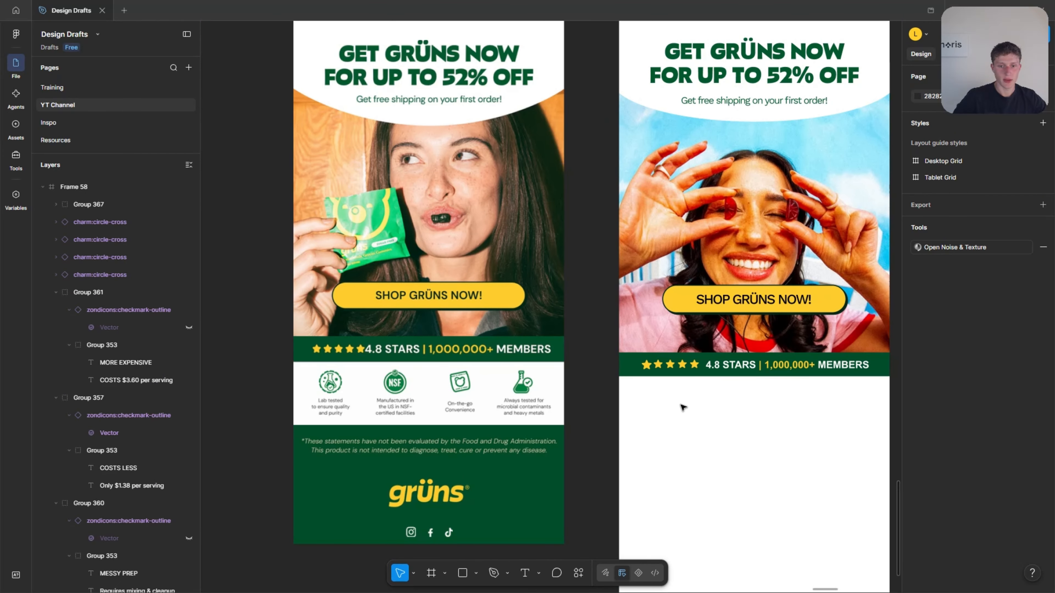
{"action": "scroll", "coordinate": [650, 416], "scroll_direction": "down", "scroll_amount": 1}
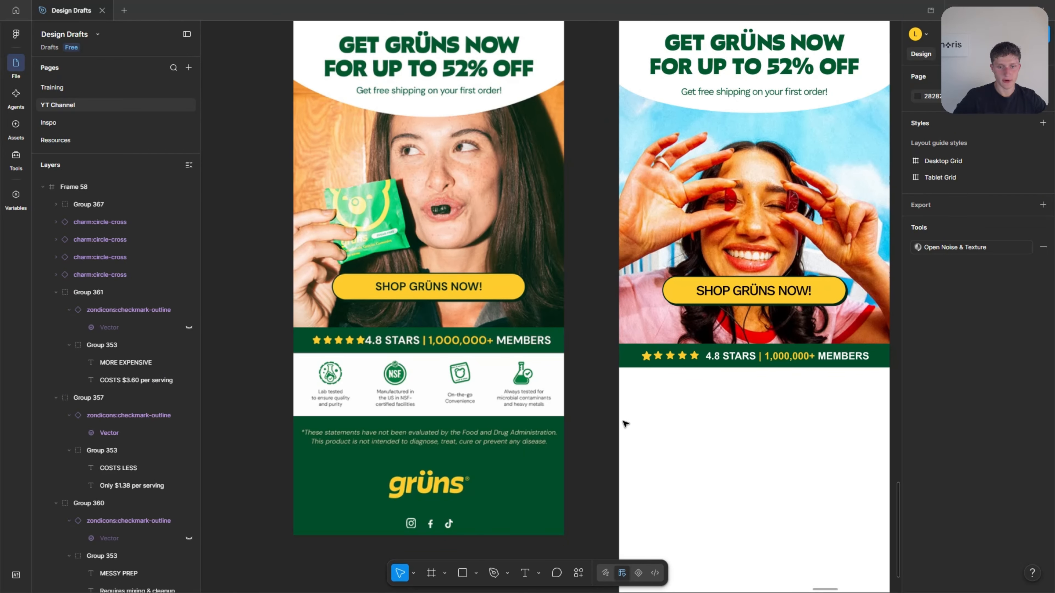
{"action": "scroll", "coordinate": [626, 412], "scroll_direction": "down", "scroll_amount": 2}
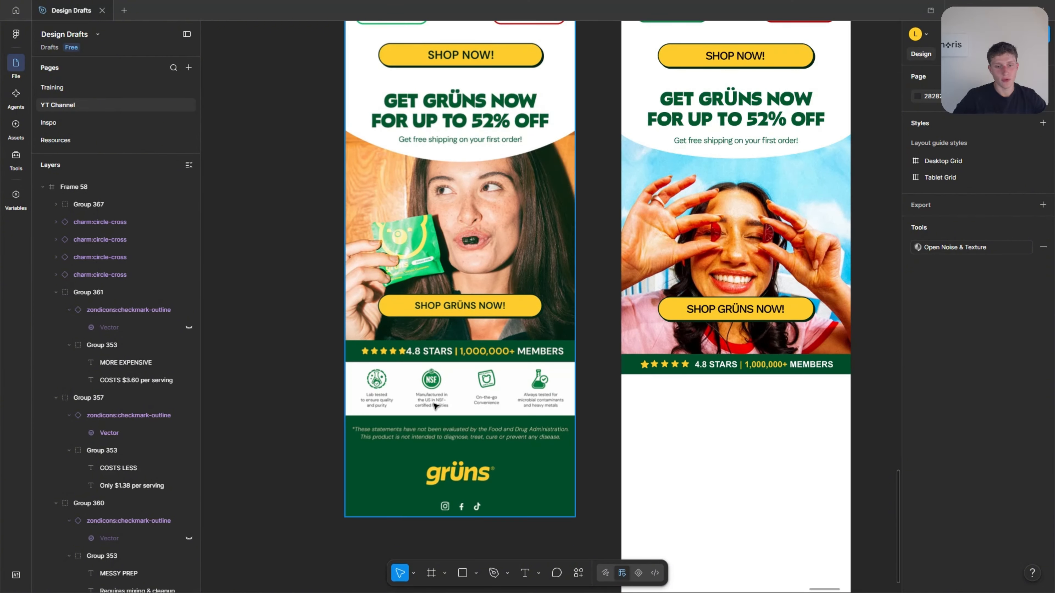
{"action": "scroll", "coordinate": [382, 399], "scroll_direction": "up", "scroll_amount": 5}
{"action": "scroll", "coordinate": [318, 413], "scroll_direction": "down", "scroll_amount": 2}
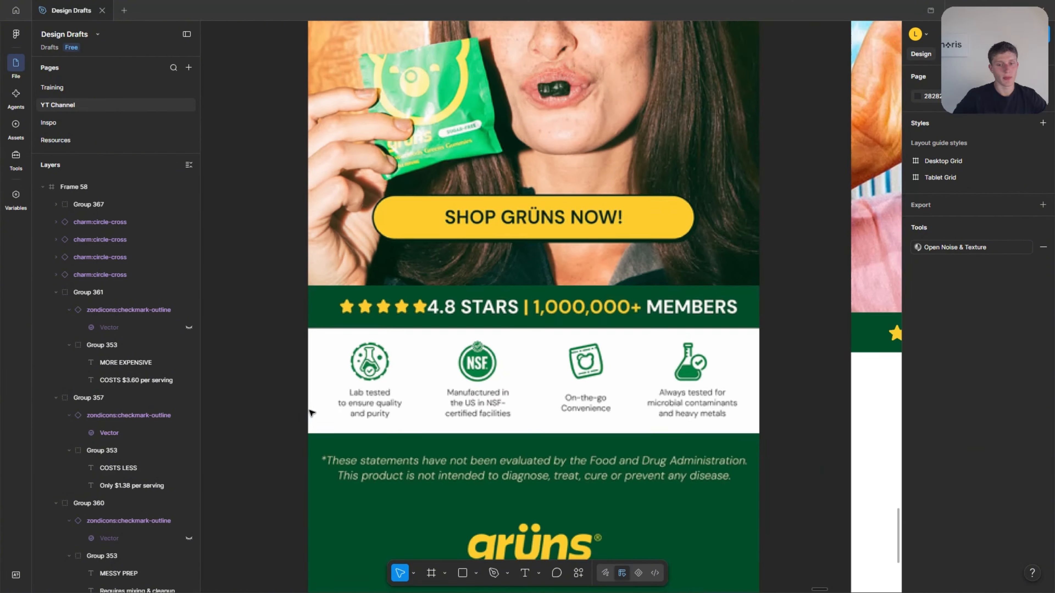
{"action": "scroll", "coordinate": [312, 413], "scroll_direction": "down", "scroll_amount": 3}
{"action": "scroll", "coordinate": [607, 420], "scroll_direction": "up", "scroll_amount": 2}
{"action": "scroll", "coordinate": [610, 427], "scroll_direction": "up", "scroll_amount": 3}
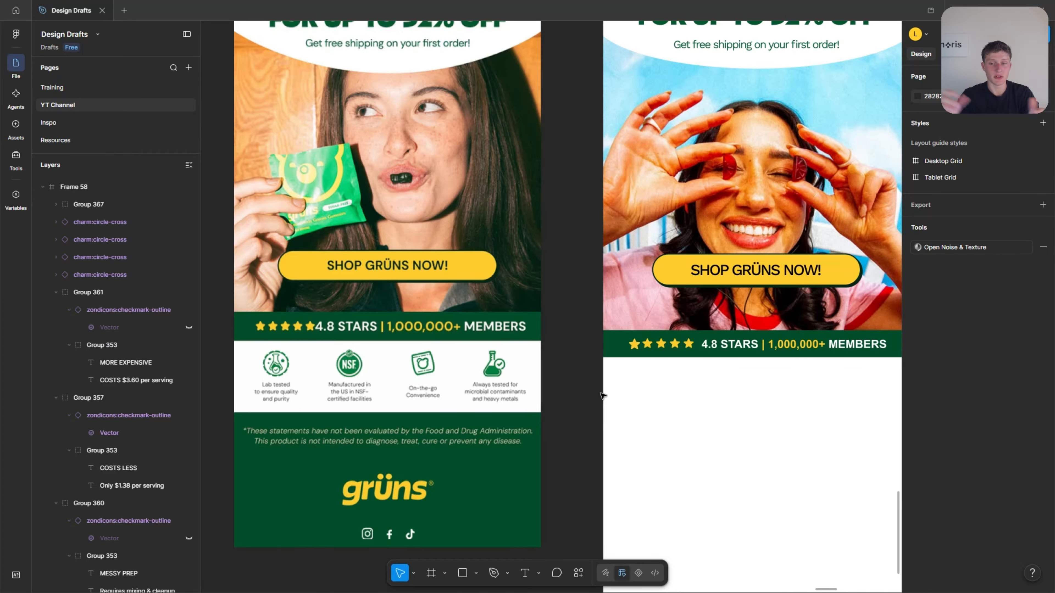
{"action": "scroll", "coordinate": [275, 392], "scroll_direction": "up", "scroll_amount": 5}
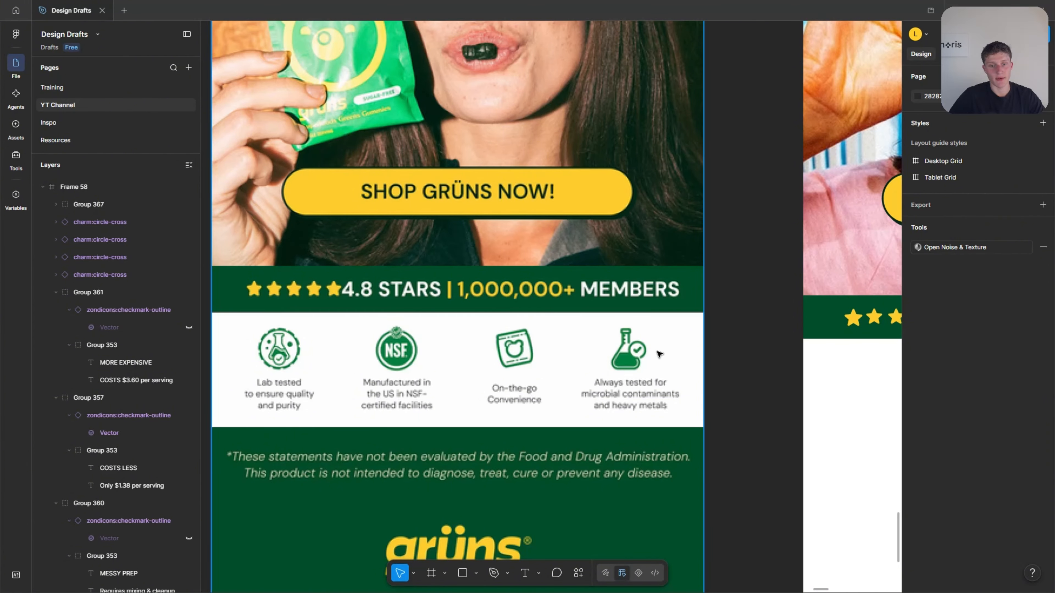
{"action": "scroll", "coordinate": [436, 396], "scroll_direction": "down", "scroll_amount": 2}
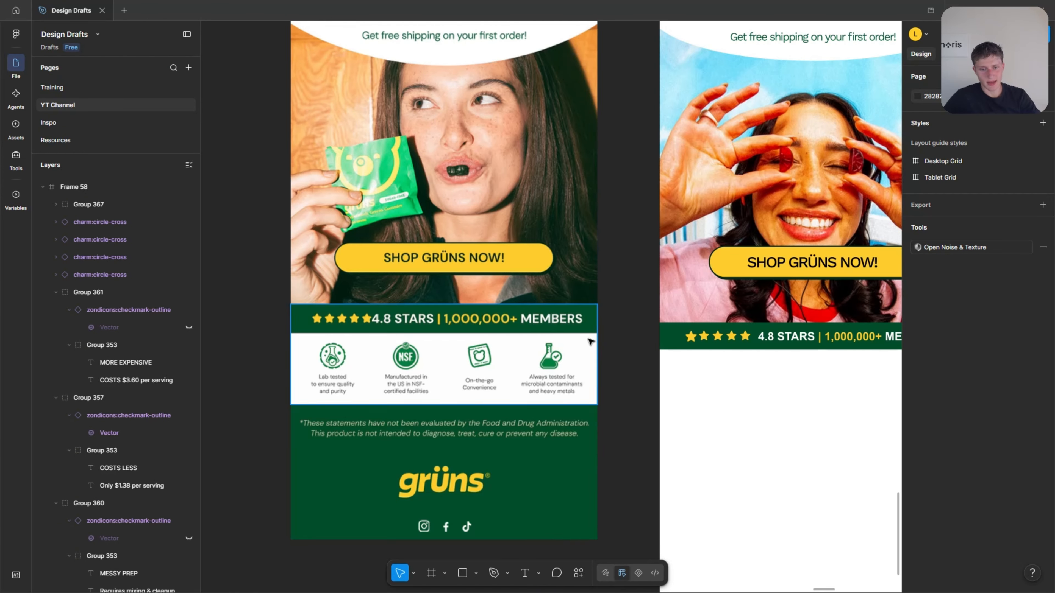
{"action": "scroll", "coordinate": [657, 369], "scroll_direction": "down", "scroll_amount": 5}
{"action": "scroll", "coordinate": [401, 365], "scroll_direction": "up", "scroll_amount": 5}
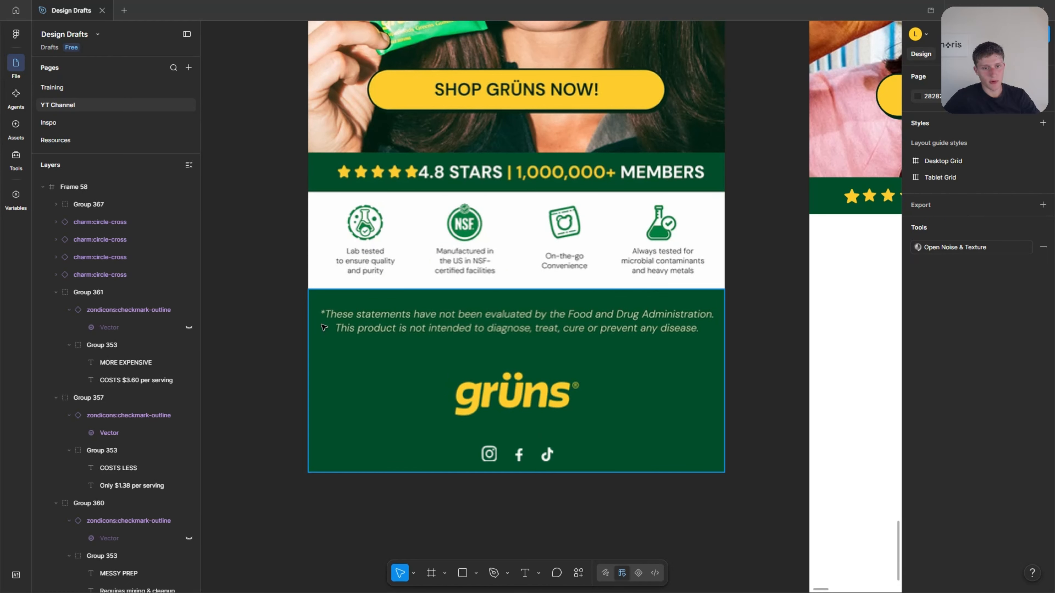
{"action": "scroll", "coordinate": [650, 346], "scroll_direction": "down", "scroll_amount": 3}
{"action": "scroll", "coordinate": [590, 293], "scroll_direction": "up", "scroll_amount": 3}
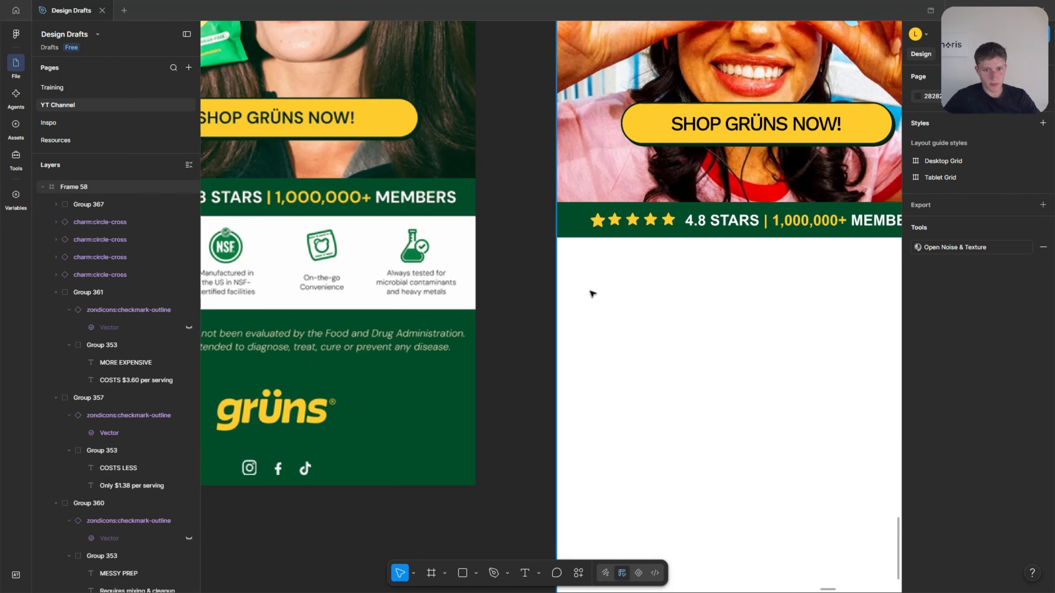
Draw a 600 × 198 footer rectangle directly below the rating bar and fill it with green 014D2A sampled from the reference.
{"action": "left_click", "coordinate": [570, 234], "text": "ctrl"}
{"action": "left_click", "coordinate": [623, 309]}
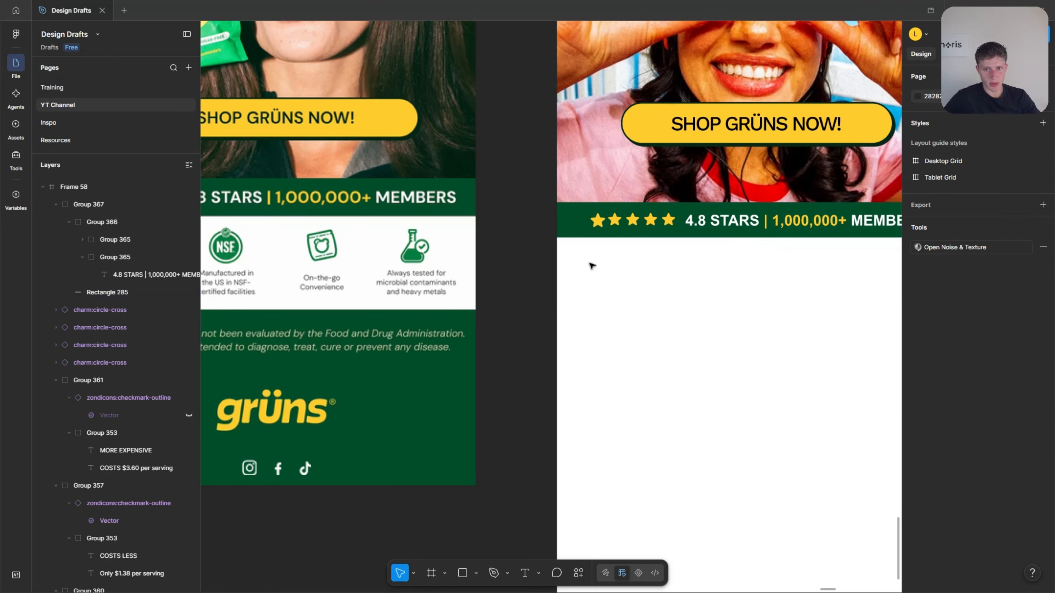
{"action": "key", "text": "r"}
{"action": "left_click_drag", "start_coordinate": [557, 238], "coordinate": [957, 371]}
{"action": "scroll", "coordinate": [638, 382], "scroll_direction": "down", "scroll_amount": 4}
{"action": "scroll", "coordinate": [605, 420], "scroll_direction": "up", "scroll_amount": 1}
{"action": "key", "text": "i"}
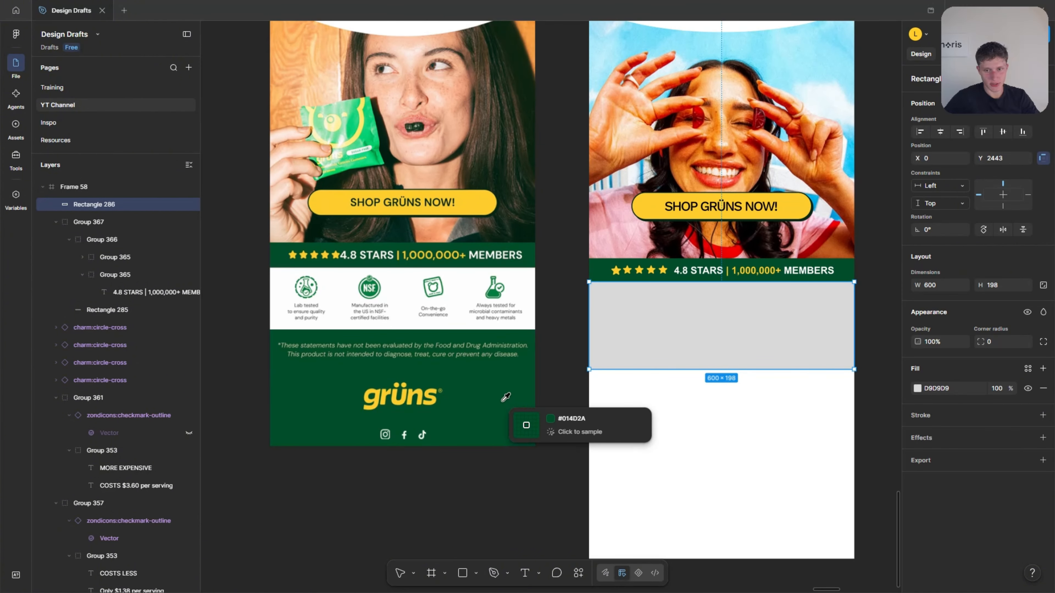
{"action": "left_click", "coordinate": [504, 397]}
{"action": "key", "text": "Escape"}
Duplicate the "Get free shipping on your first order!" text into the green footer area, keeping it horizontally centred.
{"action": "scroll", "coordinate": [287, 352], "scroll_direction": "up", "scroll_amount": 3}
{"action": "scroll", "coordinate": [277, 351], "scroll_direction": "down", "scroll_amount": 5}
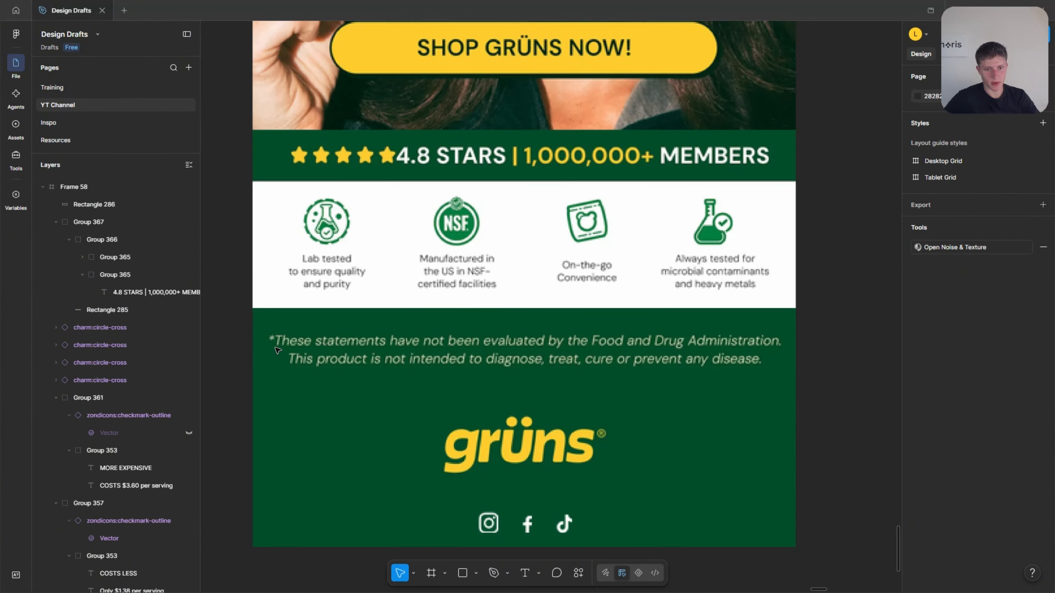
{"action": "scroll", "coordinate": [604, 392], "scroll_direction": "up", "scroll_amount": 4}
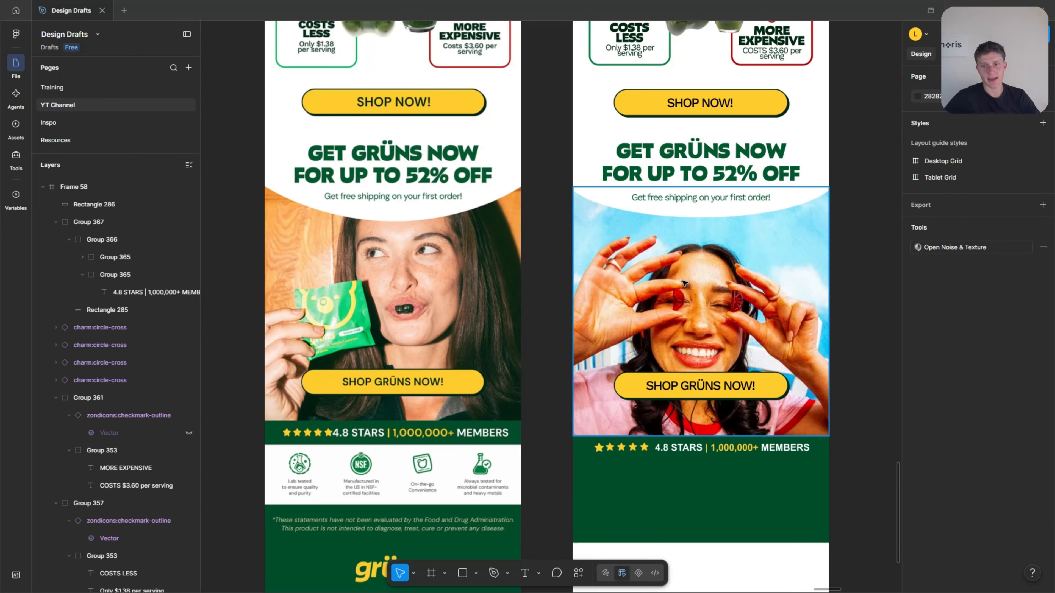
{"action": "left_click", "coordinate": [706, 199]}
{"action": "left_click_drag", "start_coordinate": [660, 196], "coordinate": [660, 492]}
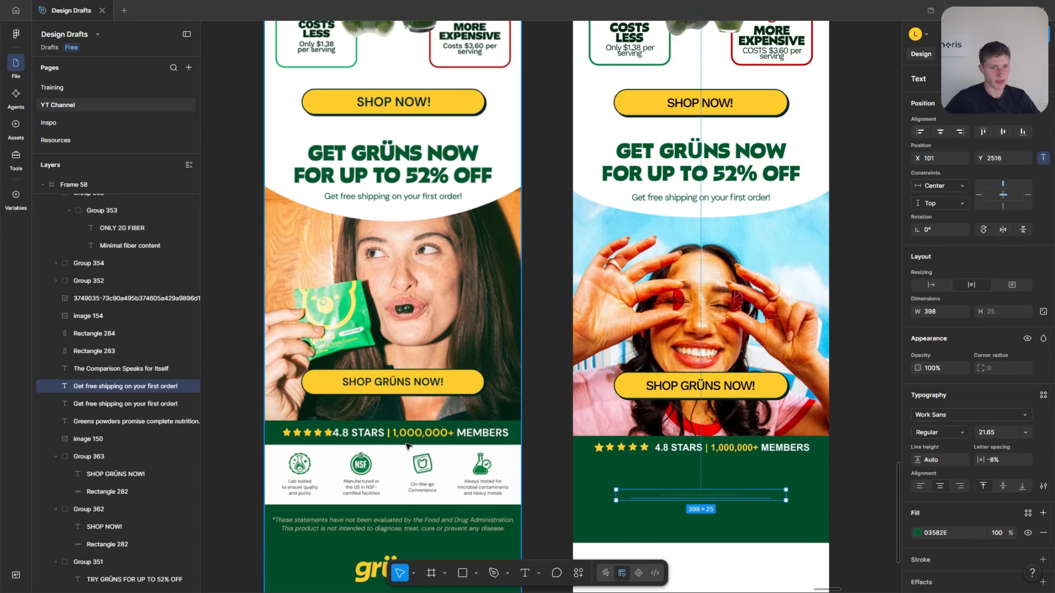
Colour the duplicated footer text white FFFFFF and bring its layer above the green rectangle in Frame 58.
{"action": "scroll", "coordinate": [706, 478], "scroll_direction": "down", "scroll_amount": 3}
{"action": "scroll", "coordinate": [747, 477], "scroll_direction": "up", "scroll_amount": 2}
{"action": "left_click", "coordinate": [918, 533]}
{"action": "left_click", "coordinate": [796, 558]}
{"action": "scroll", "coordinate": [683, 366], "scroll_direction": "down", "scroll_amount": 1}
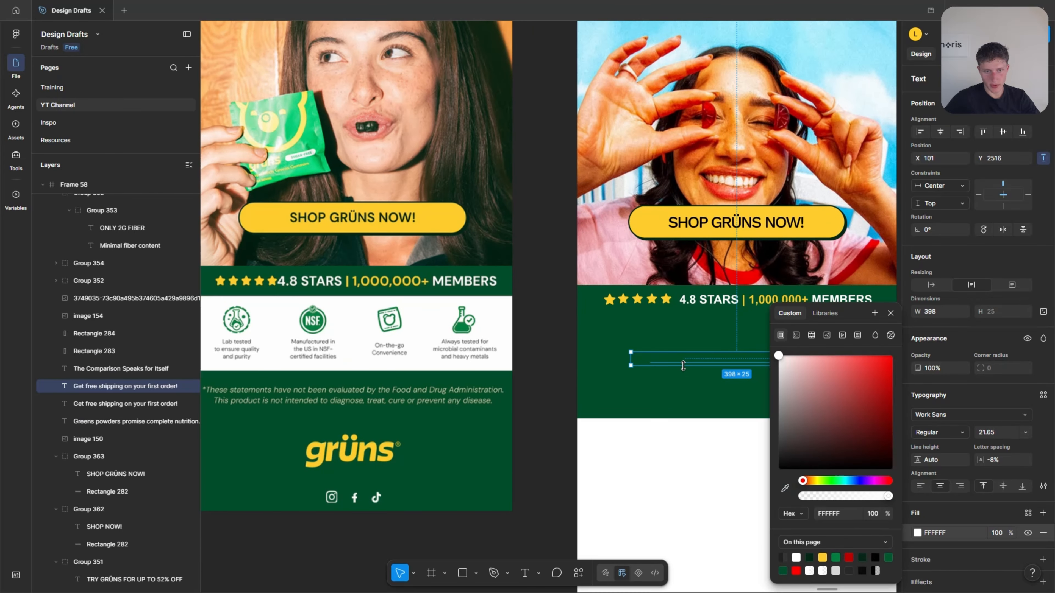
{"action": "left_click_drag", "start_coordinate": [95, 385], "coordinate": [95, 199]}
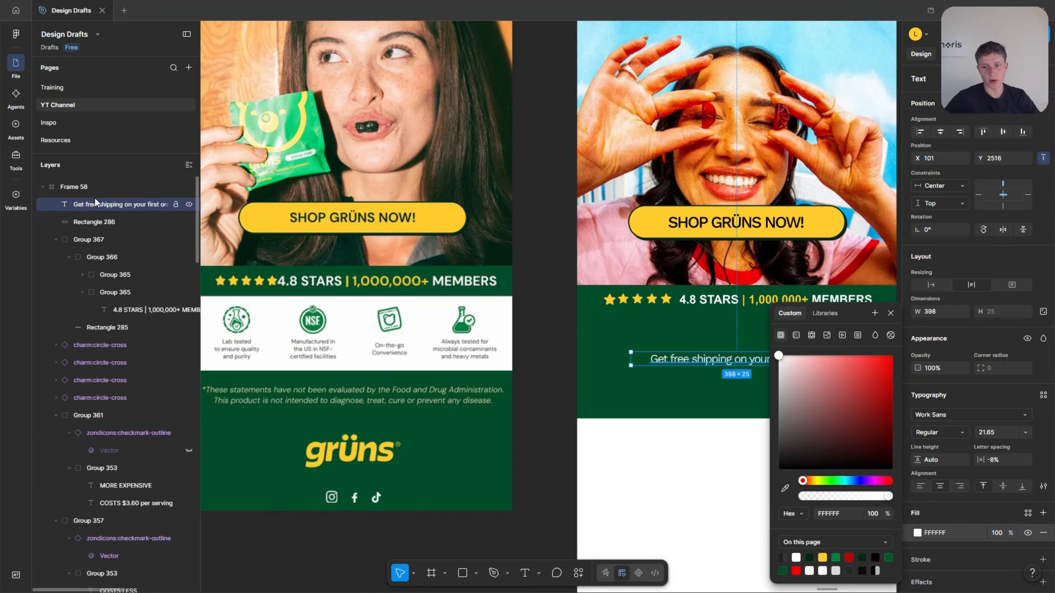
{"action": "left_click", "coordinate": [690, 473]}
{"action": "left_click", "coordinate": [765, 361]}
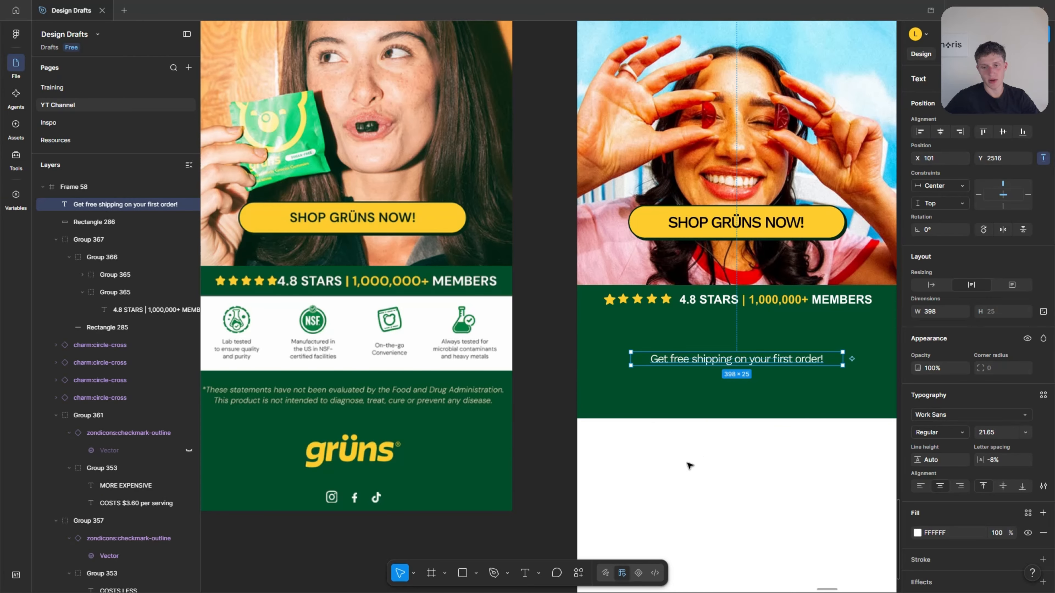
Replace the duplicated text with "*These statements have not been evaluated by the Food and Drug Administration. This product is not intendet to diagnose, treat, cure or prevent any disease".
{"action": "scroll", "coordinate": [684, 473], "scroll_direction": "down", "scroll_amount": 1}
{"action": "scroll", "coordinate": [687, 475], "scroll_direction": "down", "scroll_amount": 1}
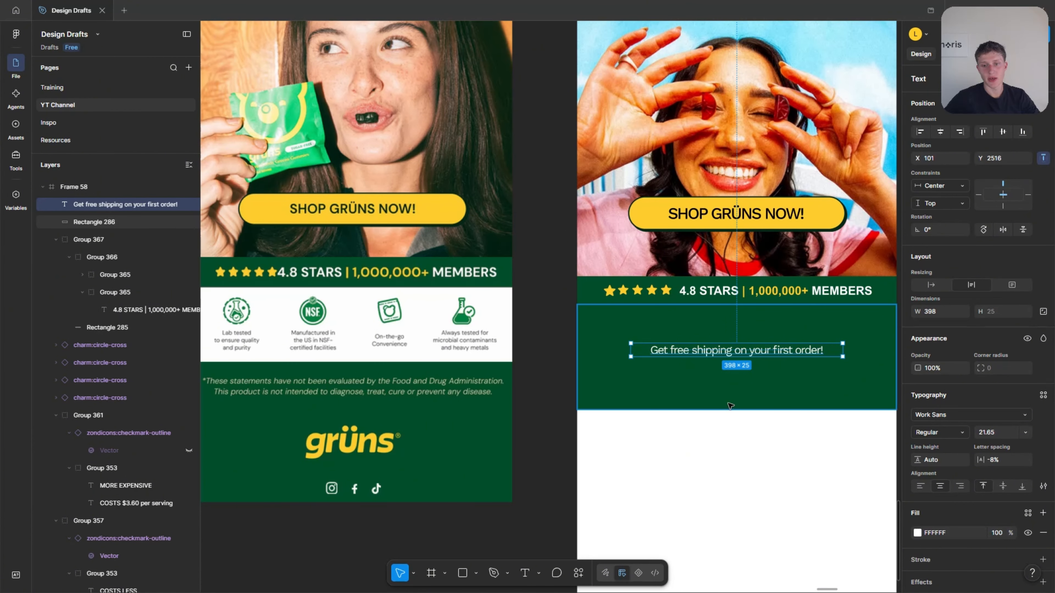
{"action": "double_click", "coordinate": [681, 357]}
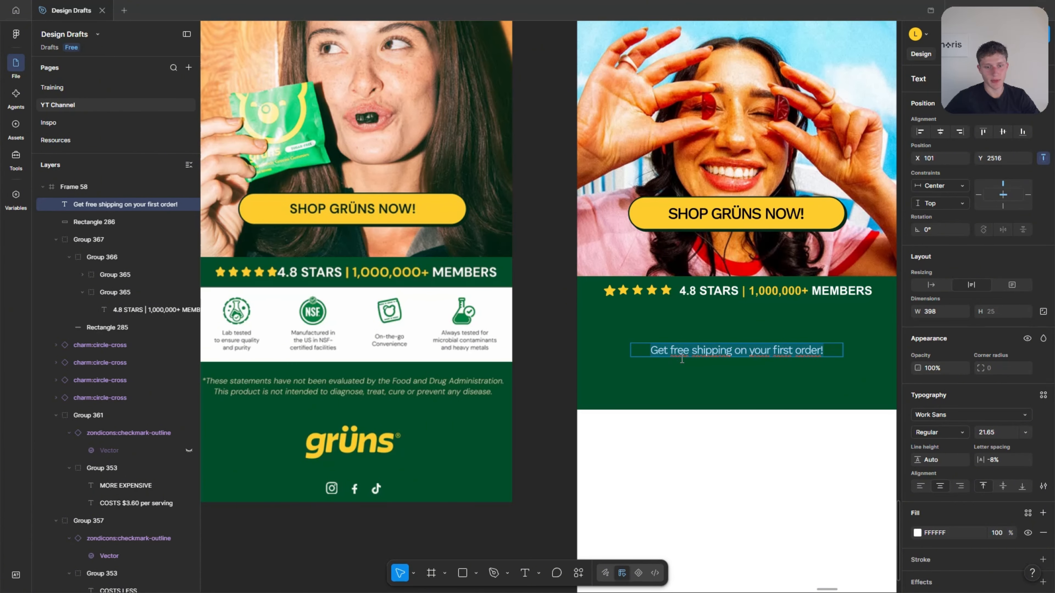
{"action": "scroll", "coordinate": [594, 366], "scroll_direction": "left", "scroll_amount": 1}
{"action": "scroll", "coordinate": [342, 370], "scroll_direction": "up", "scroll_amount": 1}
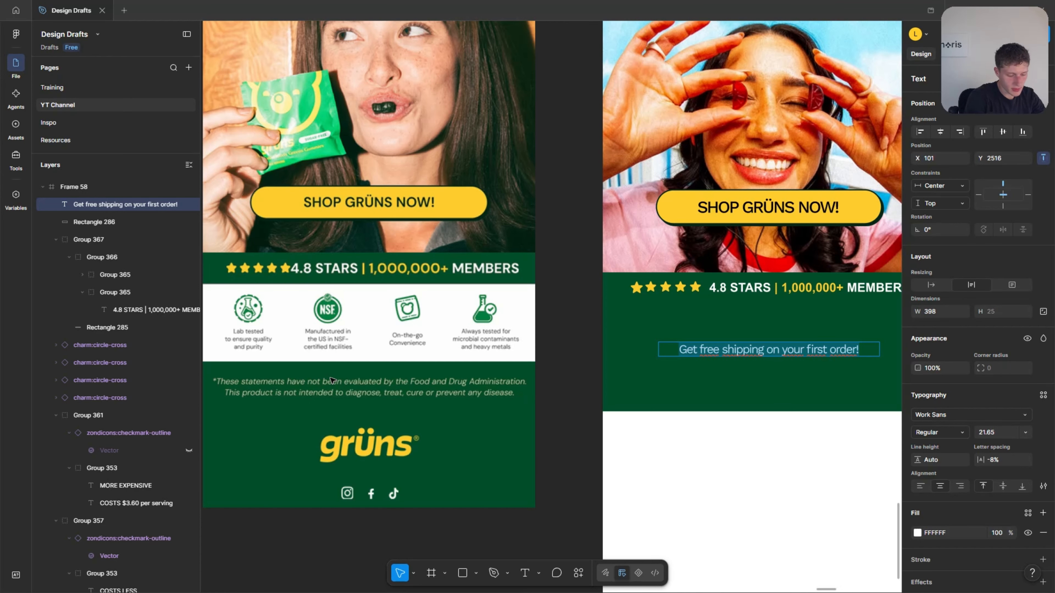
{"action": "key", "text": "BackSpace"}
{"action": "type", "text": "*These statements have not been evaluated by the Food and Drug Administration. This product is not intendet to diagnose, treat, cure or prevent any disease"}
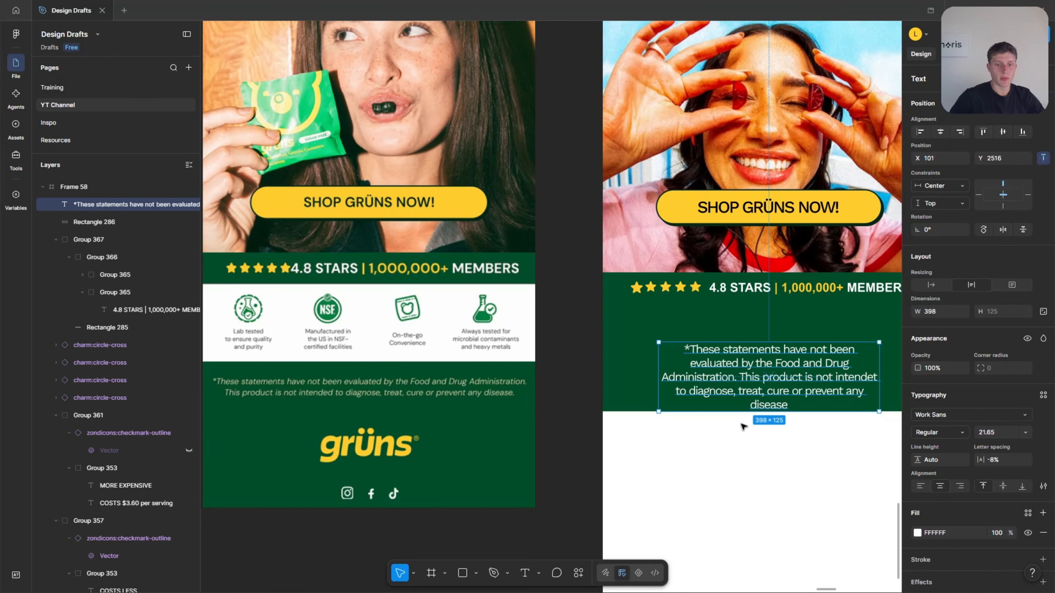
Set the disclaimer's fill opacity to 80% and reduce its font size to 16.65.
{"action": "left_click_drag", "start_coordinate": [1010, 535], "coordinate": [982, 536]}
{"action": "left_click", "coordinate": [1001, 431]}
{"action": "key", "text": "Down"}
{"action": "key", "text": "Down"}
{"action": "key", "text": "Down"}
{"action": "key", "text": "Down"}
{"action": "key", "text": "Down"}
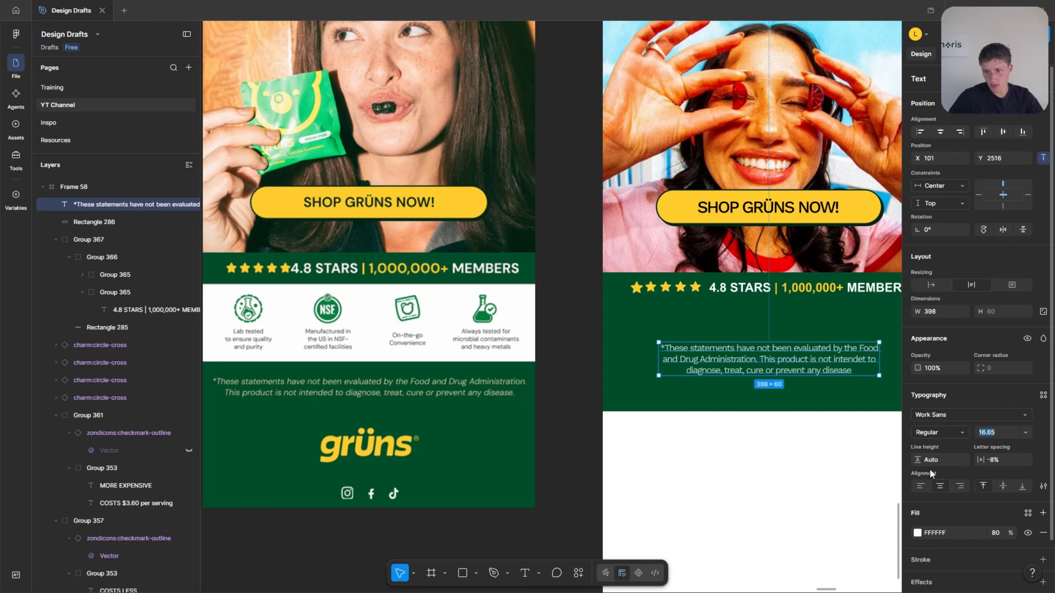
Make the disclaimer Italic at size 15.65 and fit it 540 wide on two lines just below the rating bar.
{"action": "left_click", "coordinate": [934, 433]}
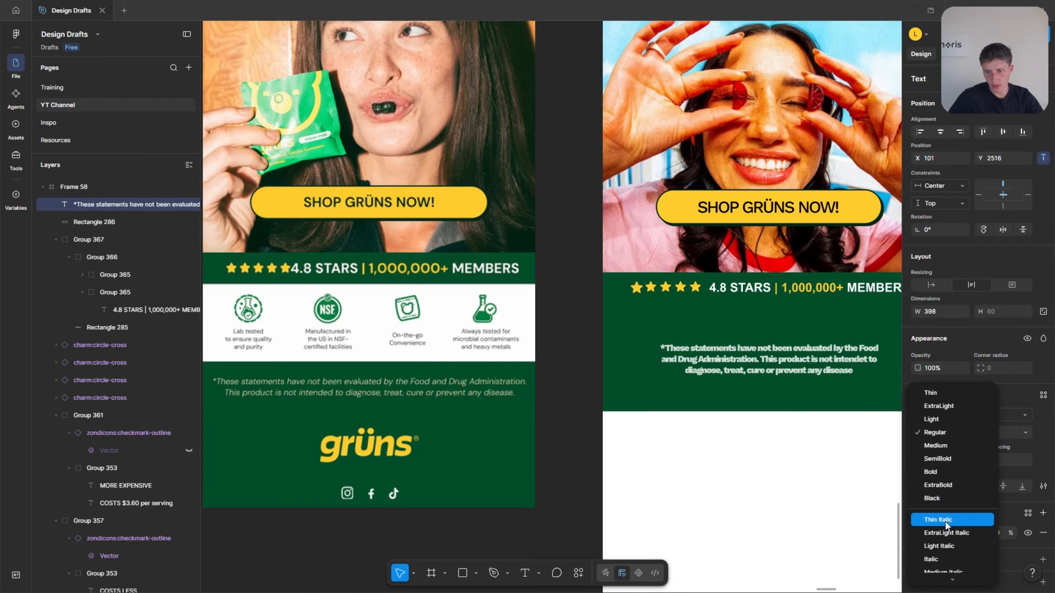
{"action": "left_click", "coordinate": [934, 517]}
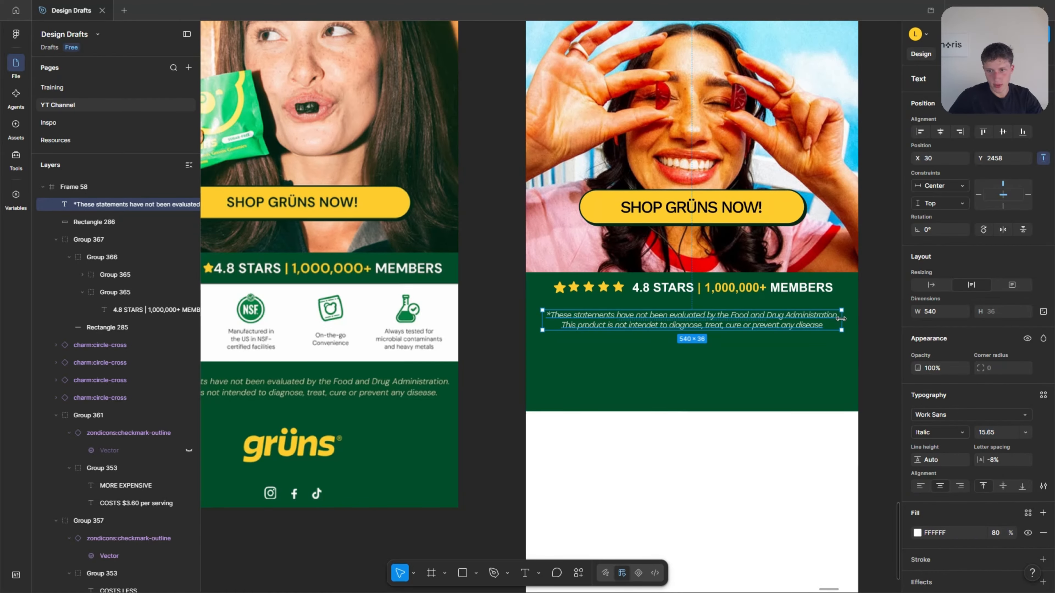
{"action": "left_click_drag", "start_coordinate": [757, 325], "coordinate": [760, 323]}
Extend the lower edge of the green footer rectangle in Frame 58 downward to a height of 307.
{"action": "left_click_drag", "start_coordinate": [652, 408], "coordinate": [652, 493]}
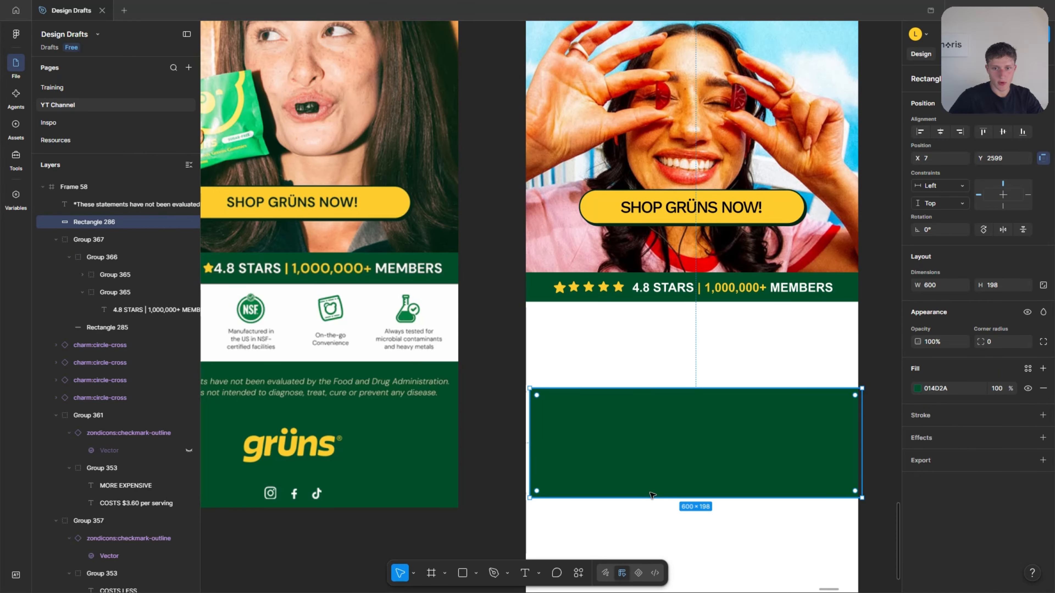
{"action": "key", "text": "ctrl+z"}
{"action": "left_click_drag", "start_coordinate": [643, 410], "coordinate": [650, 470]}
{"action": "left_click", "coordinate": [699, 530]}
Copy the yellow grüns logo from the Elements column of Frame 54 into the green footer of Frame 58.
{"action": "scroll", "coordinate": [660, 536], "scroll_direction": "down", "scroll_amount": 1}
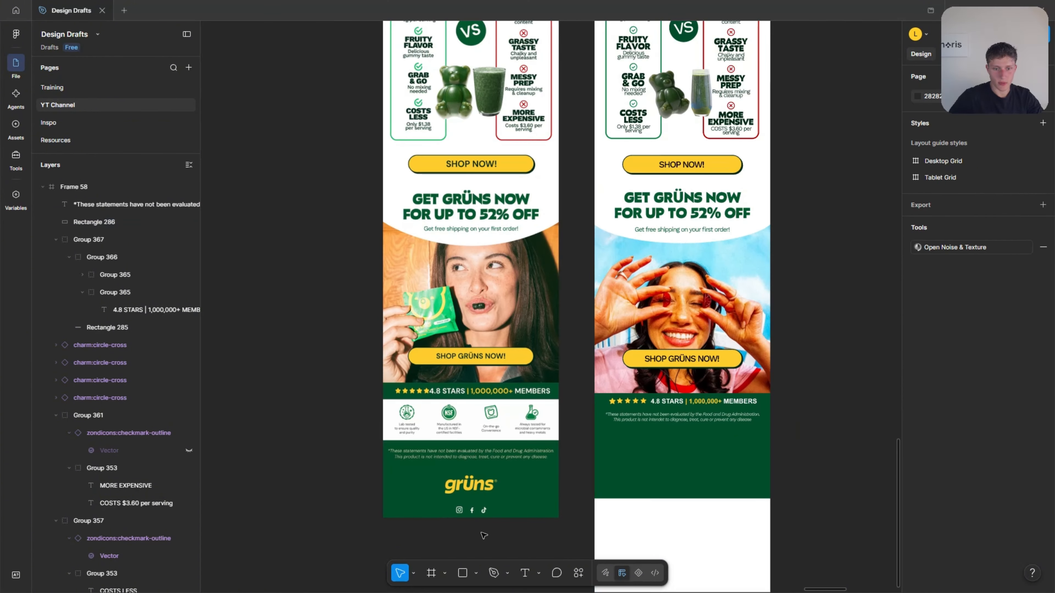
{"action": "scroll", "coordinate": [365, 490], "scroll_direction": "down", "scroll_amount": 1}
{"action": "scroll", "coordinate": [395, 436], "scroll_direction": "down", "scroll_amount": 1}
{"action": "scroll", "coordinate": [681, 351], "scroll_direction": "up", "scroll_amount": 3}
{"action": "left_click", "coordinate": [623, 305]}
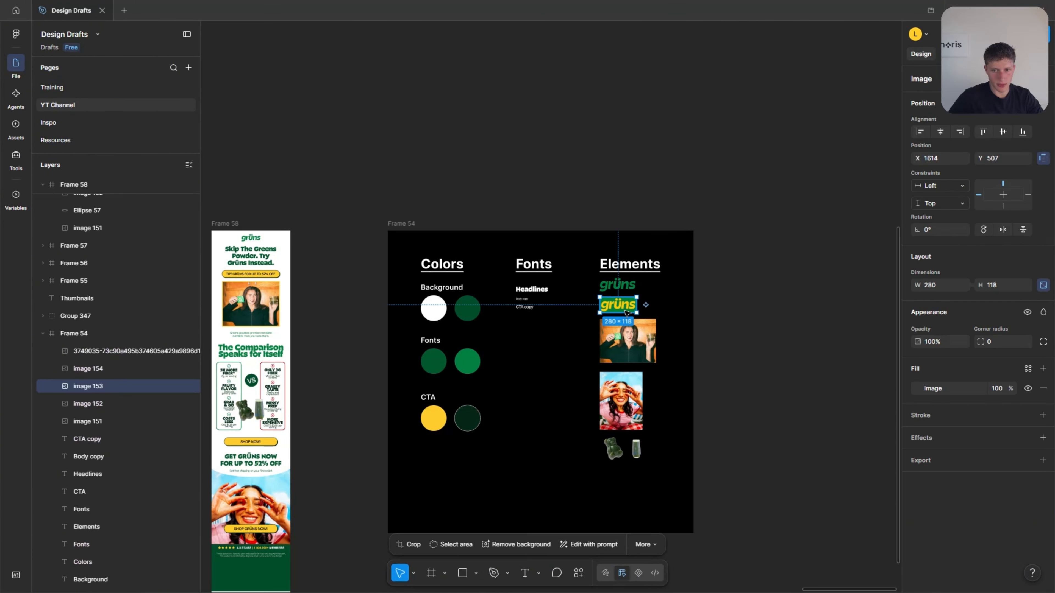
{"action": "scroll", "coordinate": [606, 422], "scroll_direction": "left", "scroll_amount": 4}
{"action": "scroll", "coordinate": [556, 415], "scroll_direction": "down", "scroll_amount": 3}
{"action": "left_click", "coordinate": [577, 381]}
{"action": "scroll", "coordinate": [416, 449], "scroll_direction": "up", "scroll_amount": 3}
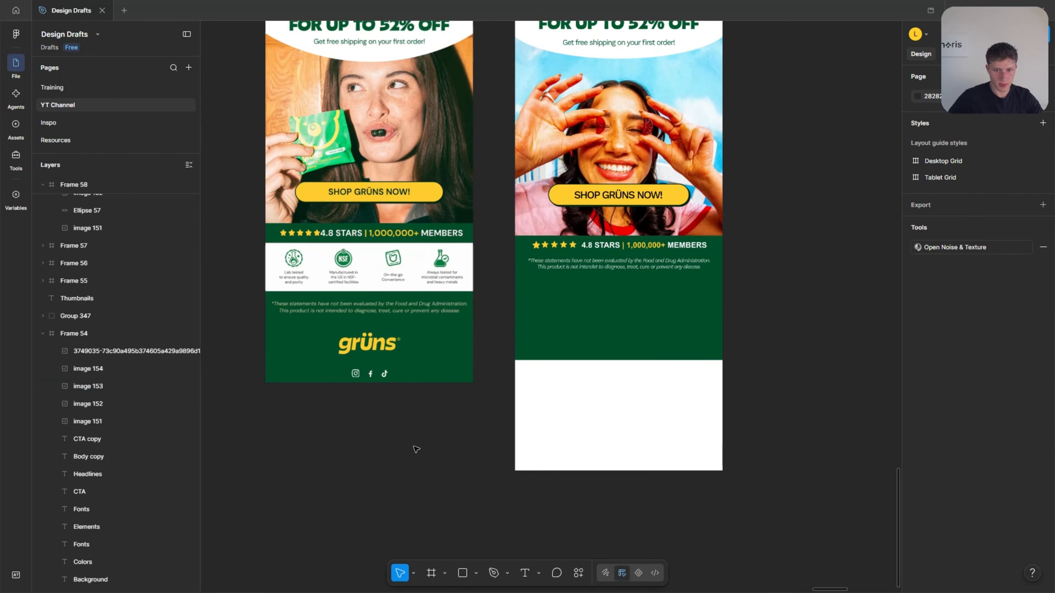
{"action": "scroll", "coordinate": [649, 306], "scroll_direction": "up", "scroll_amount": 2}
{"action": "key", "text": "ctrl+v"}
{"action": "left_click_drag", "start_coordinate": [526, 309], "coordinate": [555, 347]}
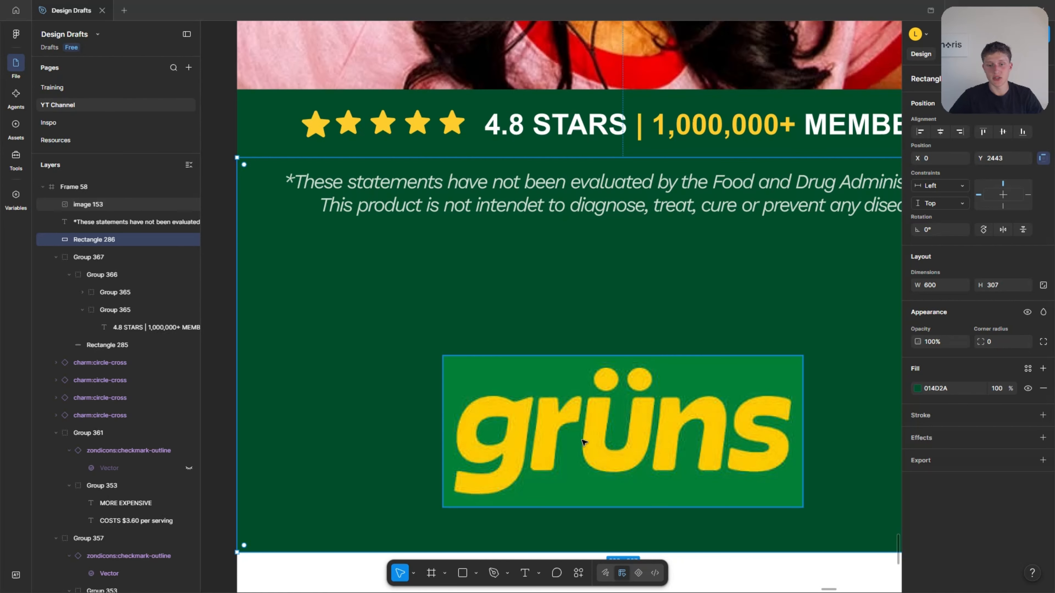
Scale the footer logo down to 222 × 94 and centre it horizontally, closer beneath the disclaimer.
{"action": "left_click", "coordinate": [650, 406]}
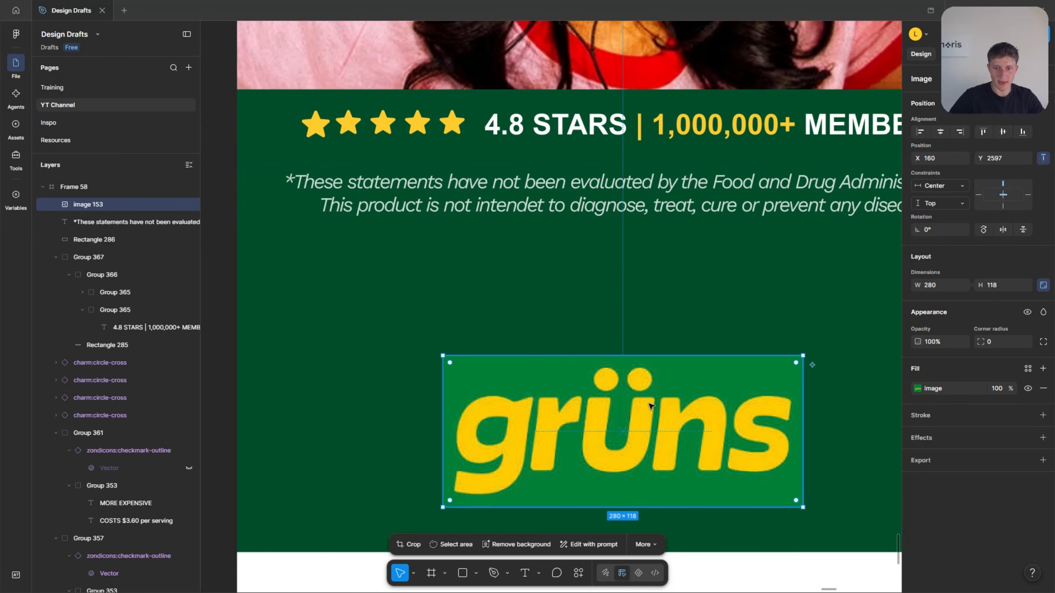
{"action": "scroll", "coordinate": [781, 291], "scroll_direction": "down", "scroll_amount": 3}
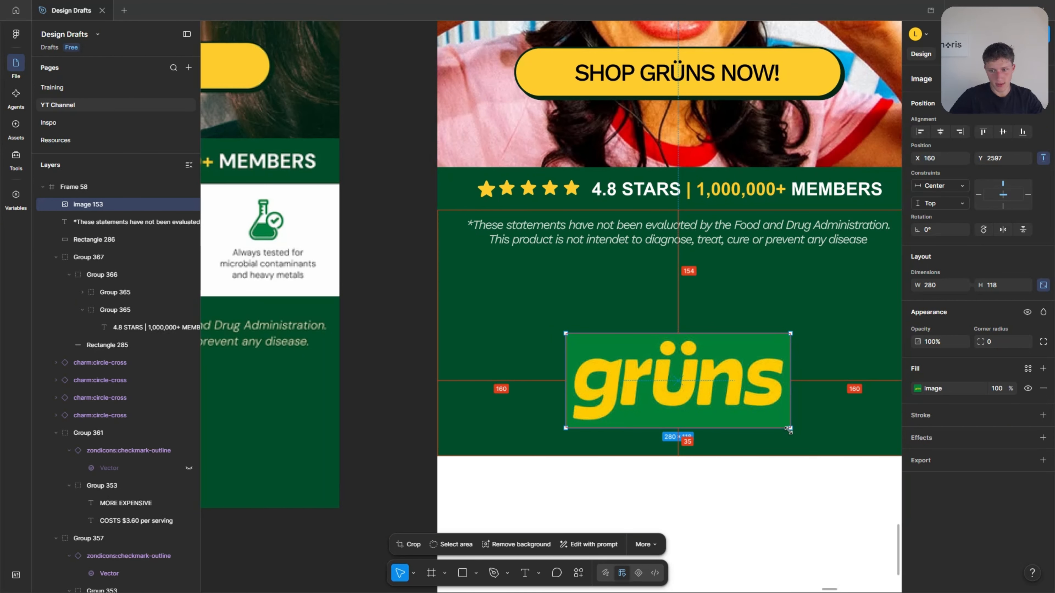
{"action": "left_click_drag", "start_coordinate": [789, 436], "coordinate": [767, 417]}
{"action": "scroll", "coordinate": [772, 418], "scroll_direction": "down", "scroll_amount": 5}
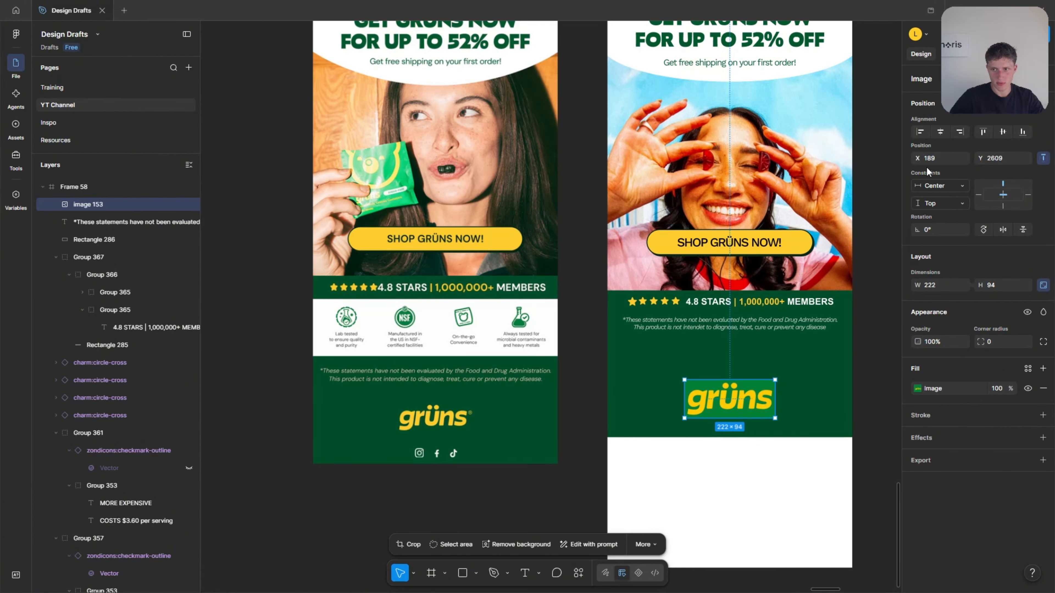
{"action": "left_click", "coordinate": [939, 133]}
{"action": "left_click_drag", "start_coordinate": [742, 400], "coordinate": [742, 368]}
{"action": "left_click", "coordinate": [582, 428]}
Search Iconify for "instagram" and import the mdi:instagram icon, along with the gg:facebook and ic:baseline-tiktok icons.
{"action": "scroll", "coordinate": [554, 470], "scroll_direction": "up", "scroll_amount": 2}
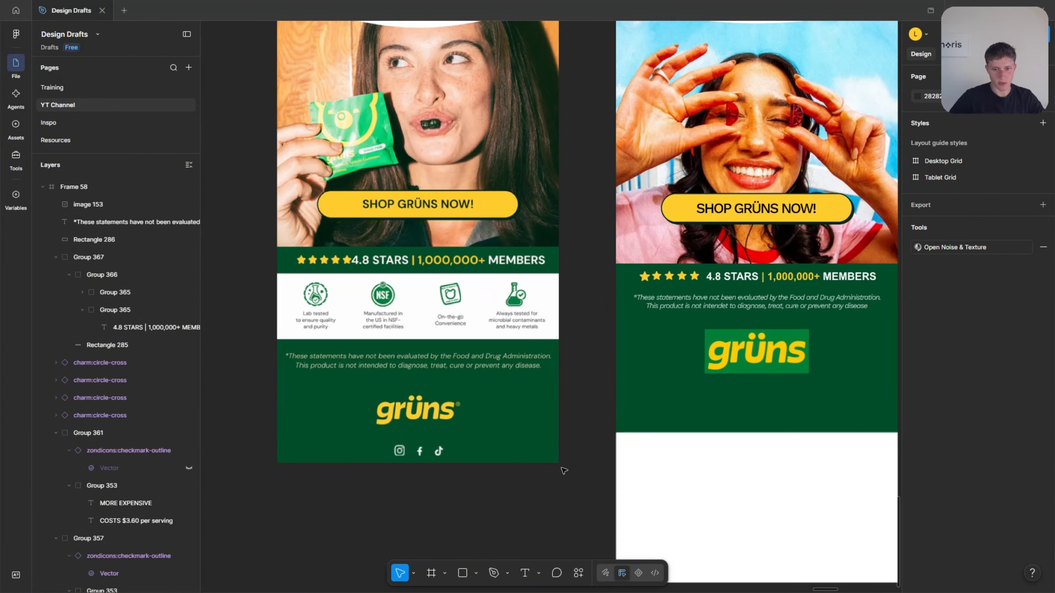
{"action": "right_click", "coordinate": [564, 460]}
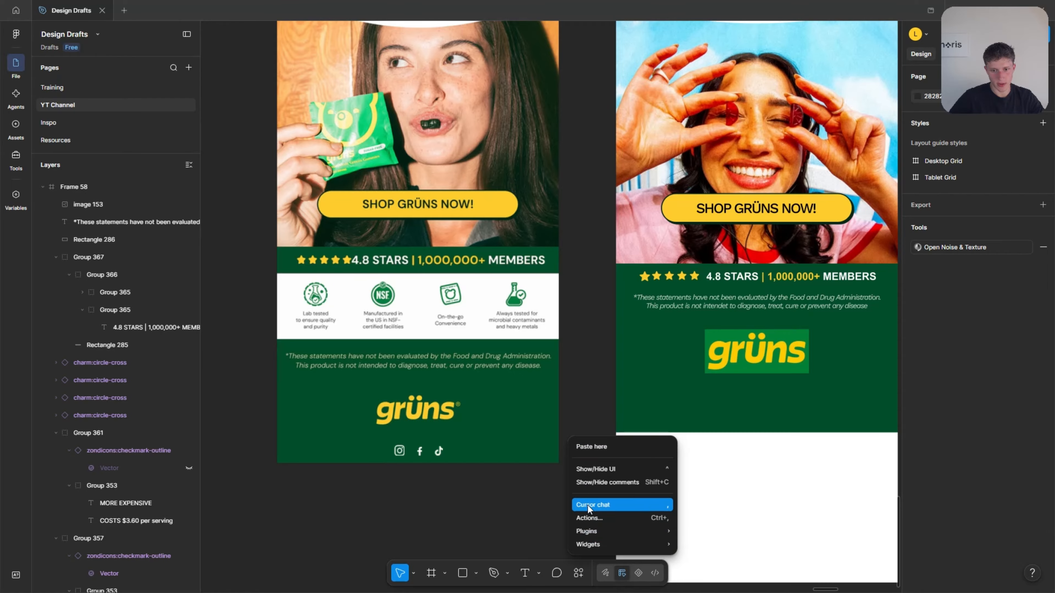
{"action": "type", "text": "instagram"}
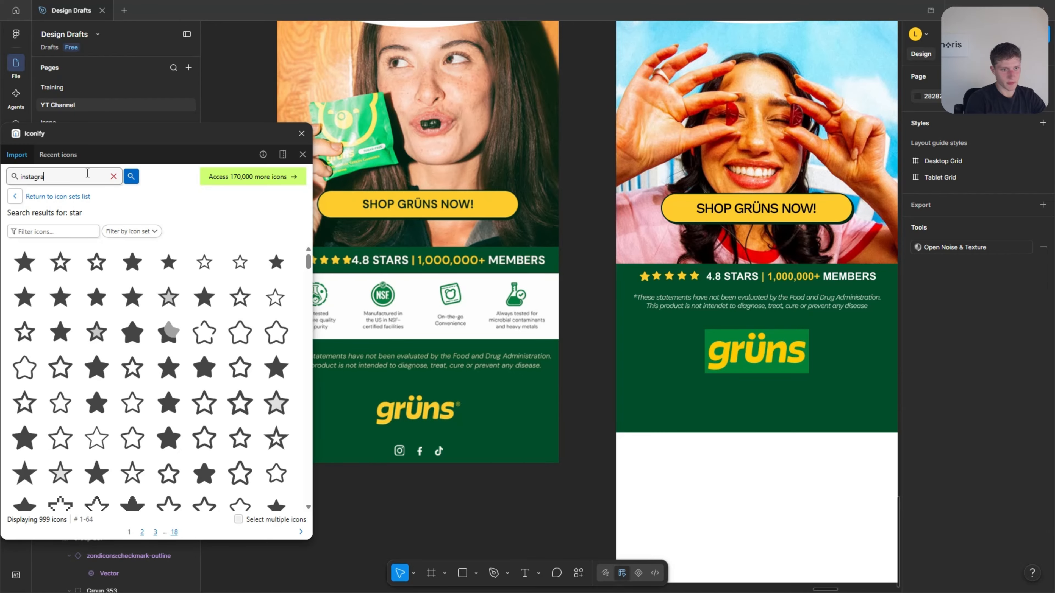
{"action": "key", "text": "Return"}
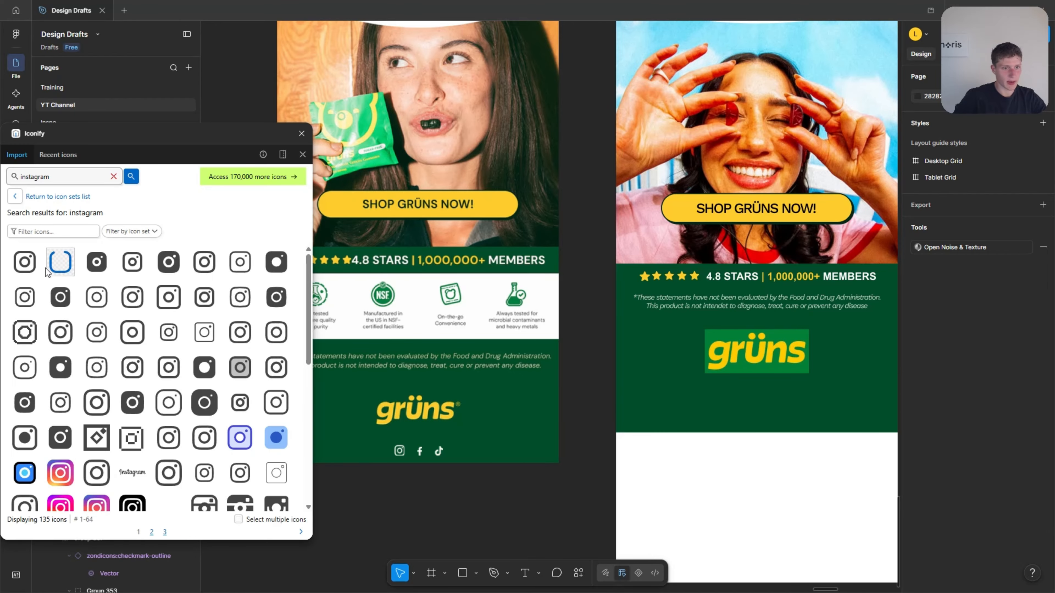
{"action": "left_click", "coordinate": [29, 269]}
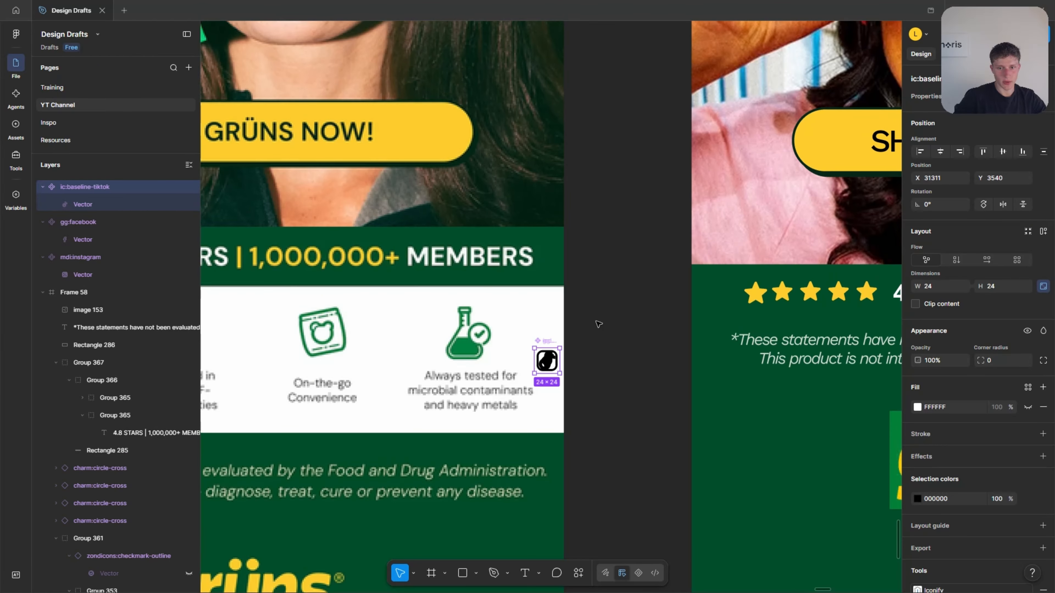
{"action": "key", "text": "Escape"}
Move the Instagram, Facebook and TikTok icons into the green footer, side by side below the logo.
{"action": "scroll", "coordinate": [540, 357], "scroll_direction": "up", "scroll_amount": 3}
{"action": "left_click", "coordinate": [517, 349]}
{"action": "left_click_drag", "start_coordinate": [518, 348], "coordinate": [646, 432]}
{"action": "left_click_drag", "start_coordinate": [517, 349], "coordinate": [598, 445]}
{"action": "left_click_drag", "start_coordinate": [707, 526], "coordinate": [766, 484]}
{"action": "scroll", "coordinate": [554, 336], "scroll_direction": "down", "scroll_amount": 3}
{"action": "scroll", "coordinate": [733, 429], "scroll_direction": "up", "scroll_amount": 3}
{"action": "scroll", "coordinate": [763, 469], "scroll_direction": "down", "scroll_amount": 5}
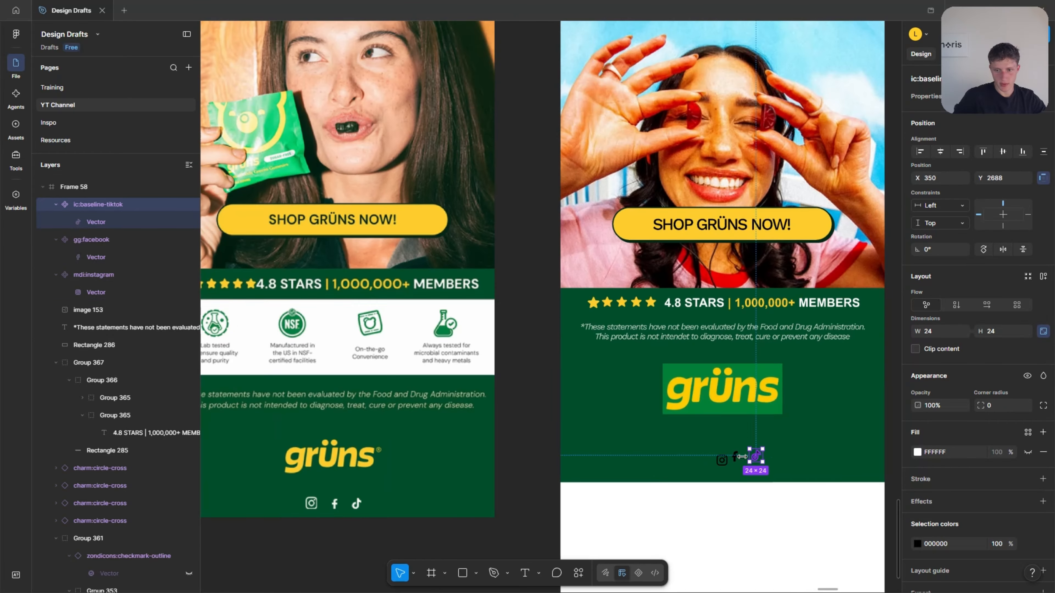
{"action": "scroll", "coordinate": [698, 520], "scroll_direction": "up", "scroll_amount": 3}
{"action": "left_click_drag", "start_coordinate": [743, 418], "coordinate": [740, 411]}
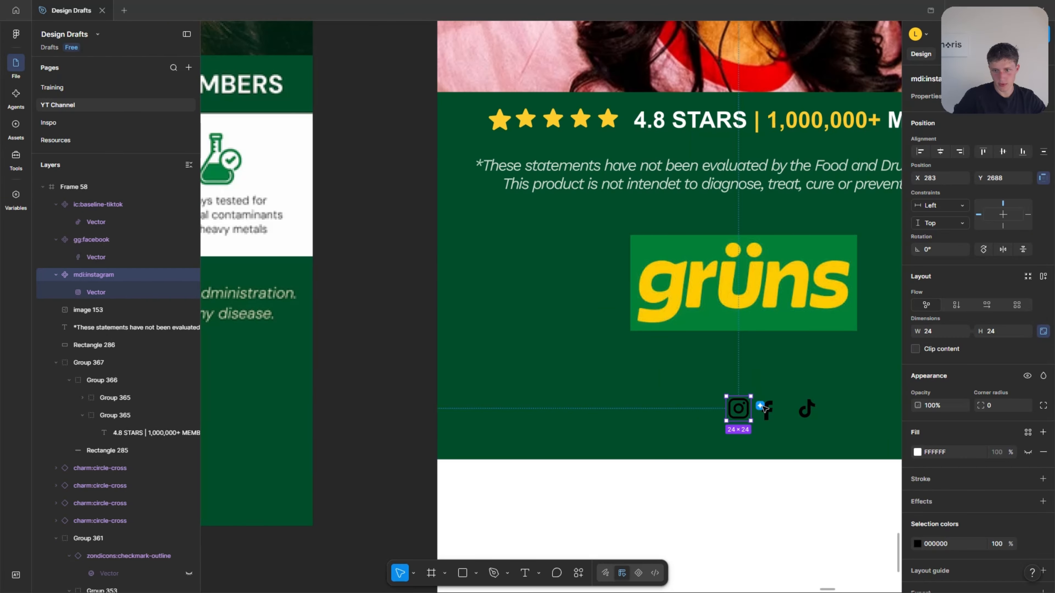
Align the three social icons in one row at Y 2689 with equal gaps of 13.
{"action": "left_click", "coordinate": [806, 410], "text": "shift"}
{"action": "left_click", "coordinate": [767, 411], "text": "shift"}
{"action": "scroll", "coordinate": [641, 413], "scroll_direction": "down", "scroll_amount": 2}
{"action": "scroll", "coordinate": [781, 430], "scroll_direction": "up", "scroll_amount": 5}
{"action": "left_click", "coordinate": [589, 362]}
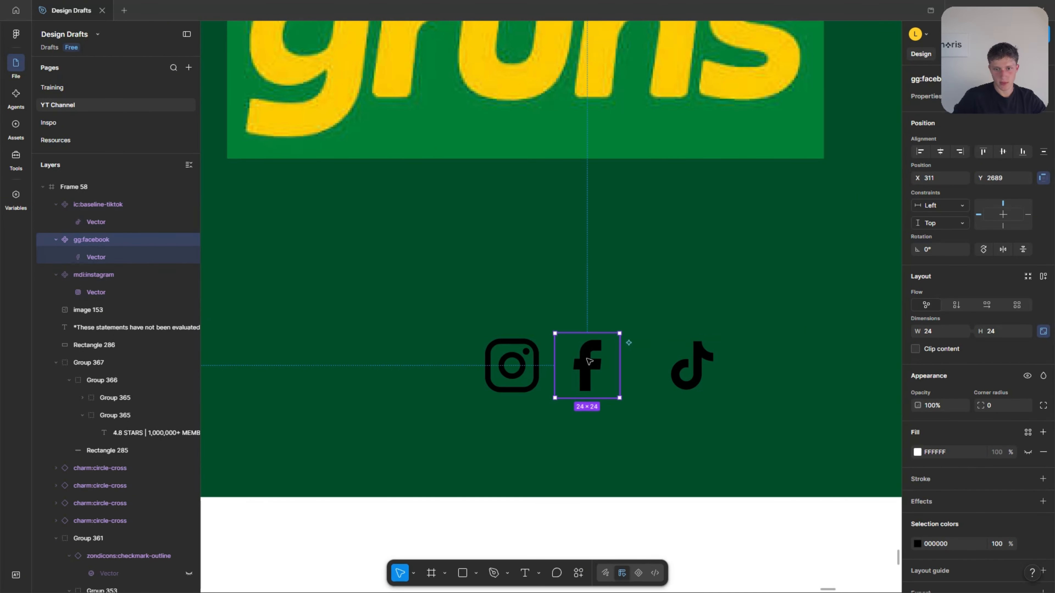
{"action": "left_click_drag", "start_coordinate": [593, 360], "coordinate": [661, 356]}
{"action": "scroll", "coordinate": [685, 370], "scroll_direction": "down", "scroll_amount": 5}
{"action": "left_click", "coordinate": [658, 411]}
{"action": "scroll", "coordinate": [716, 379], "scroll_direction": "up", "scroll_amount": 4}
{"action": "left_click", "coordinate": [652, 353]}
{"action": "scroll", "coordinate": [652, 355], "scroll_direction": "up", "scroll_amount": 3}
{"action": "left_click_drag", "start_coordinate": [506, 355], "coordinate": [500, 354]}
Scale the three social icons up together to 150 × 36.73 overall.
{"action": "left_click", "coordinate": [574, 356], "text": "shift"}
{"action": "left_click", "coordinate": [652, 358], "text": "shift"}
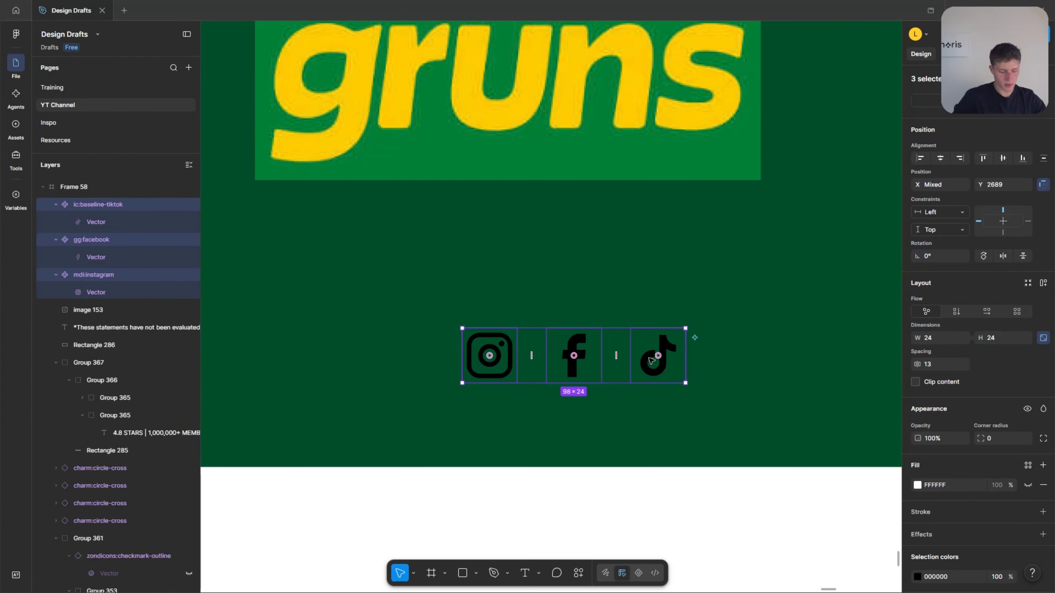
{"action": "key", "text": "k"}
{"action": "scroll", "coordinate": [646, 354], "scroll_direction": "down", "scroll_amount": 3}
{"action": "left_click_drag", "start_coordinate": [674, 376], "coordinate": [705, 389]}
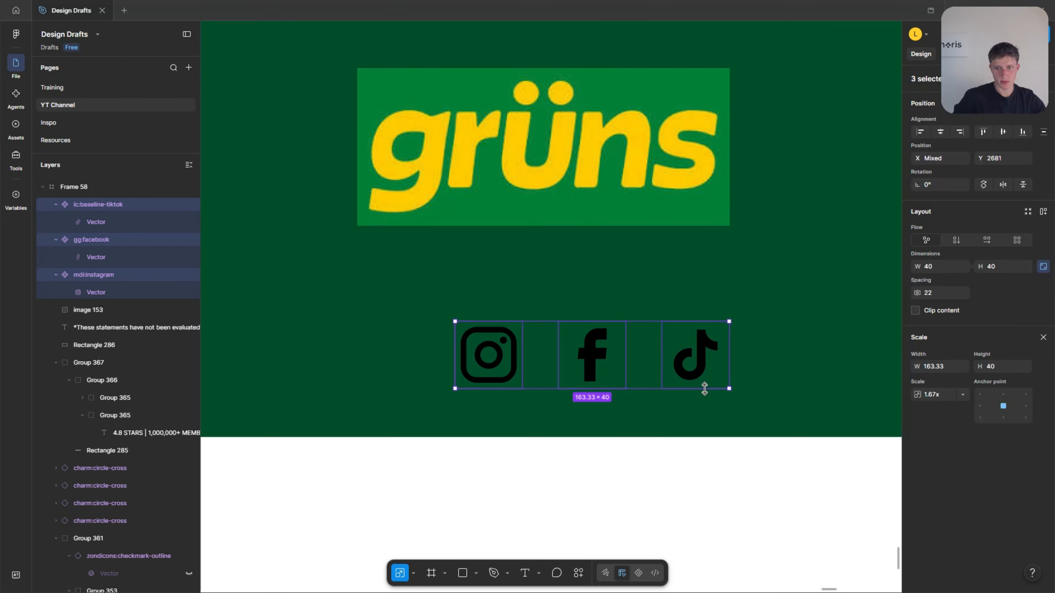
{"action": "scroll", "coordinate": [724, 388], "scroll_direction": "down", "scroll_amount": 5}
{"action": "scroll", "coordinate": [655, 392], "scroll_direction": "up", "scroll_amount": 2}
{"action": "left_click_drag", "start_coordinate": [771, 390], "coordinate": [766, 387]}
{"action": "key", "text": "v"}
Recolour the Facebook, TikTok and Instagram icons white FFFFFF, sampling the blank area below the footer.
{"action": "left_click", "coordinate": [703, 368]}
{"action": "left_click", "coordinate": [918, 543]}
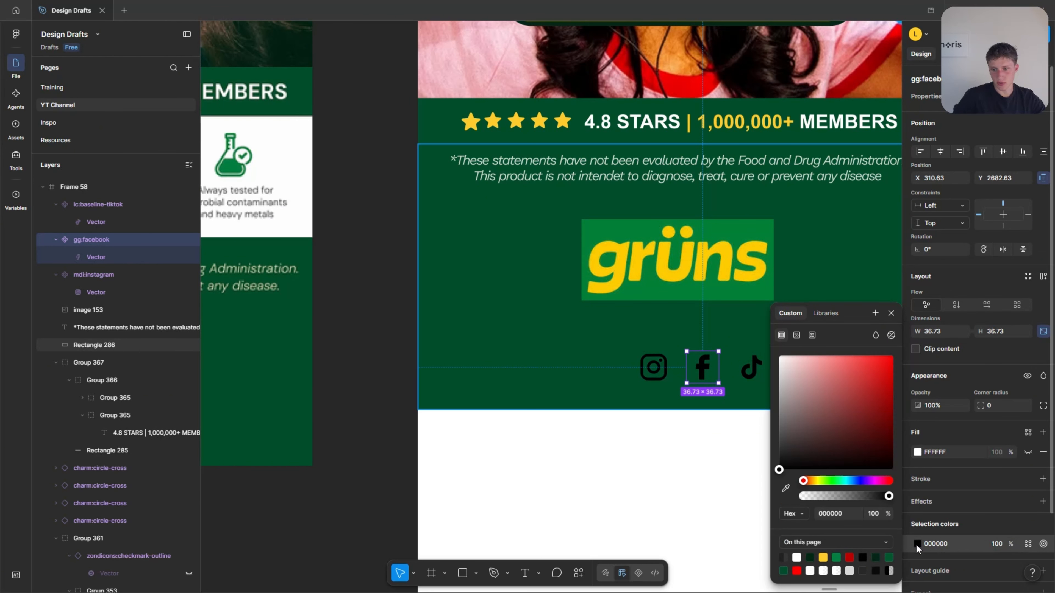
{"action": "left_click", "coordinate": [786, 488]}
{"action": "left_click", "coordinate": [708, 467]}
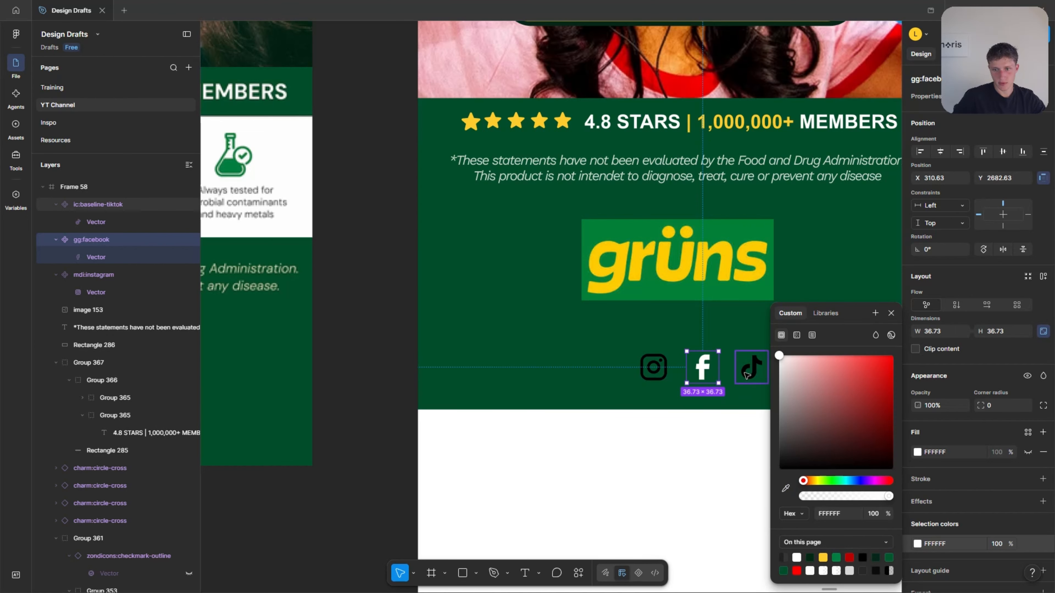
{"action": "left_click", "coordinate": [751, 367]}
{"action": "left_click", "coordinate": [918, 545]}
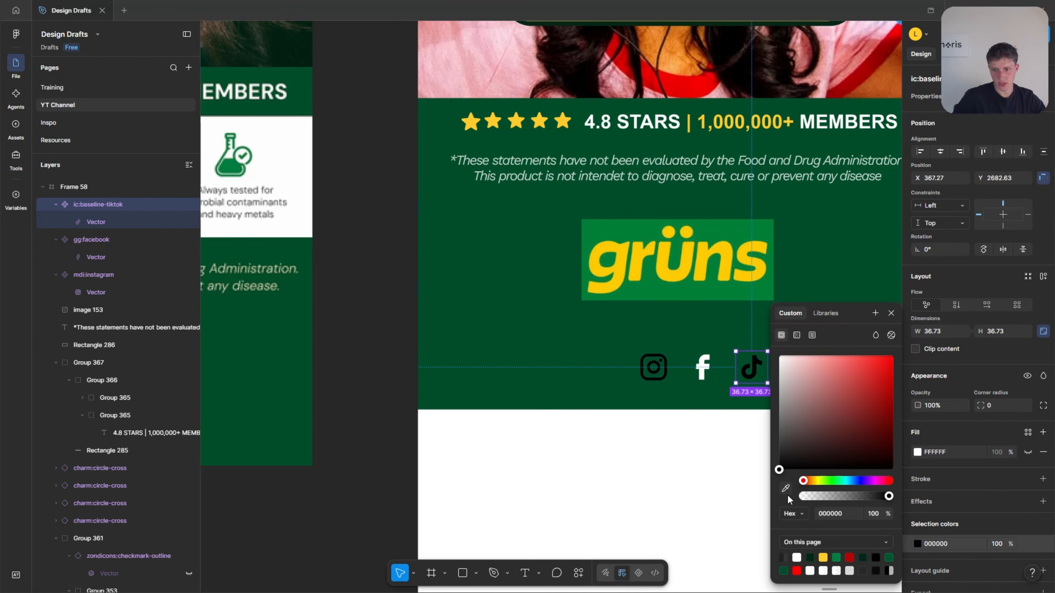
{"action": "left_click", "coordinate": [786, 490]}
{"action": "scroll", "coordinate": [641, 466], "scroll_direction": "down", "scroll_amount": 1}
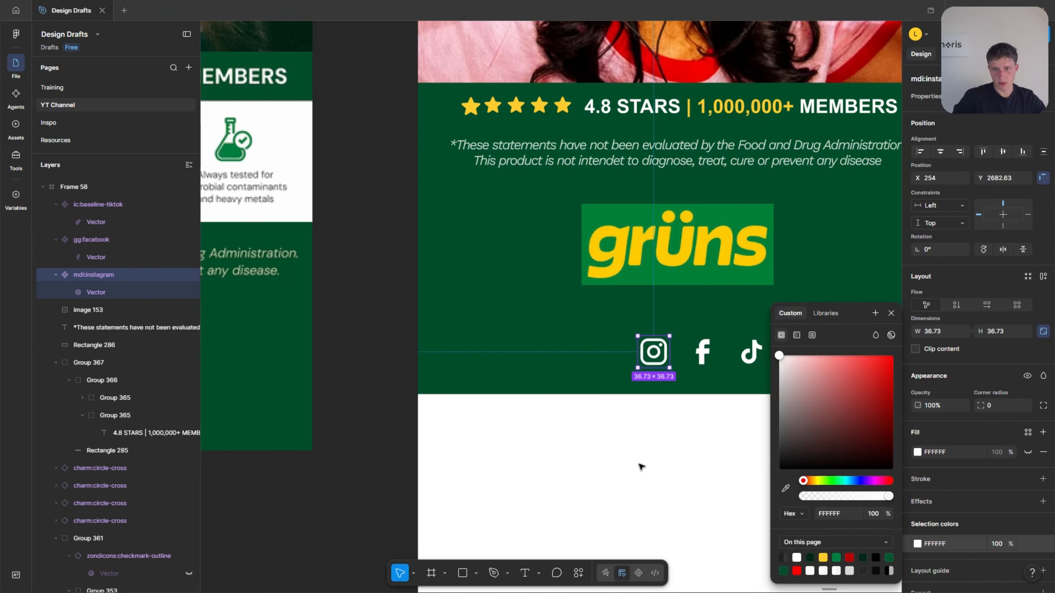
{"action": "left_click", "coordinate": [640, 466]}
Group the three social icons and centre the group horizontally in the frame, slightly lower in the footer.
{"action": "left_click", "coordinate": [653, 324]}
{"action": "left_click", "coordinate": [703, 325], "text": "shift"}
{"action": "left_click", "coordinate": [751, 324], "text": "shift"}
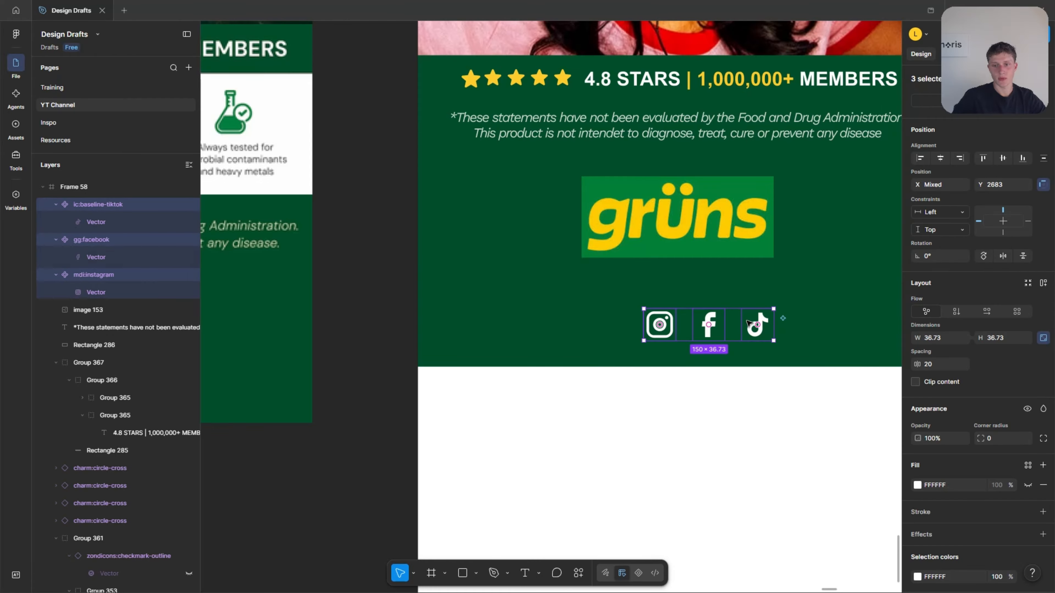
{"action": "key", "text": "ctrl+g"}
{"action": "scroll", "coordinate": [748, 374], "scroll_direction": "up", "scroll_amount": 2}
{"action": "scroll", "coordinate": [738, 406], "scroll_direction": "down", "scroll_amount": 1}
{"action": "left_click", "coordinate": [940, 131]}
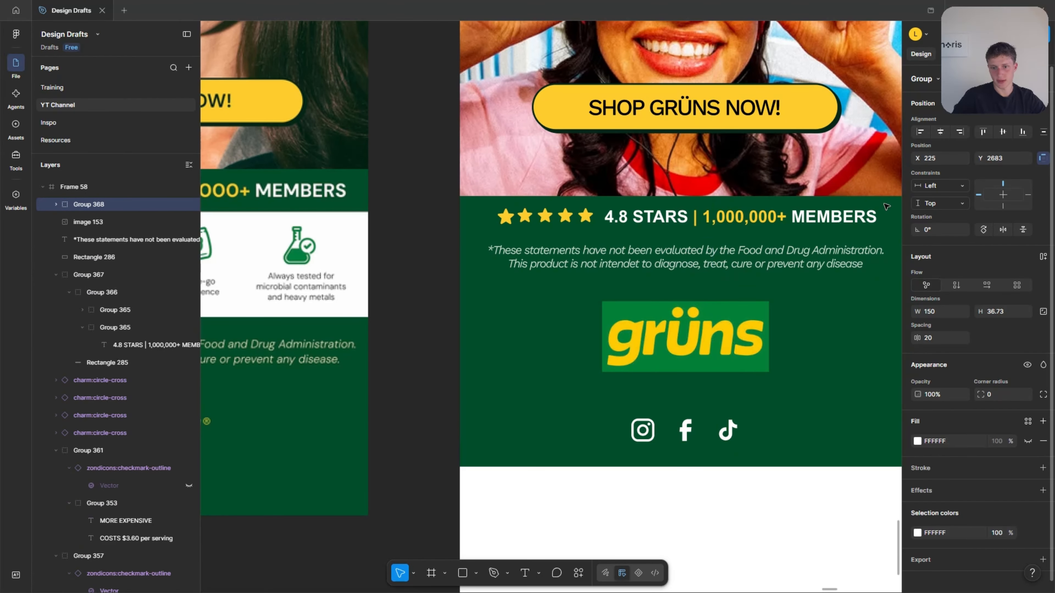
{"action": "left_click_drag", "start_coordinate": [698, 433], "coordinate": [698, 437]}
Shorten Frame 58 to a height of 2734 so it ends at the green footer's lower edge.
{"action": "left_click", "coordinate": [710, 492]}
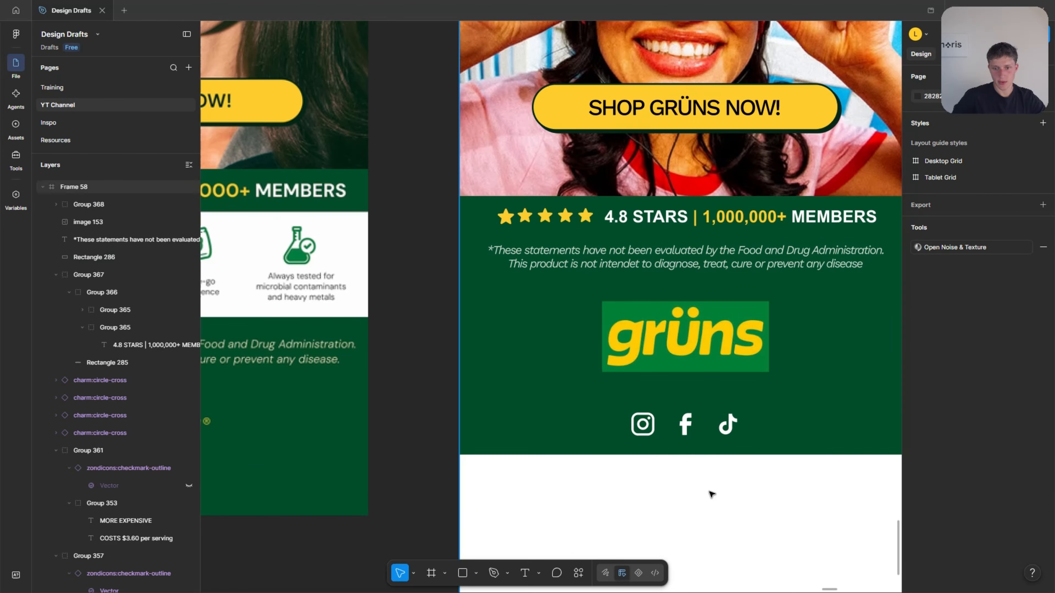
{"action": "scroll", "coordinate": [712, 493], "scroll_direction": "down", "scroll_amount": 5}
{"action": "left_click", "coordinate": [711, 494]}
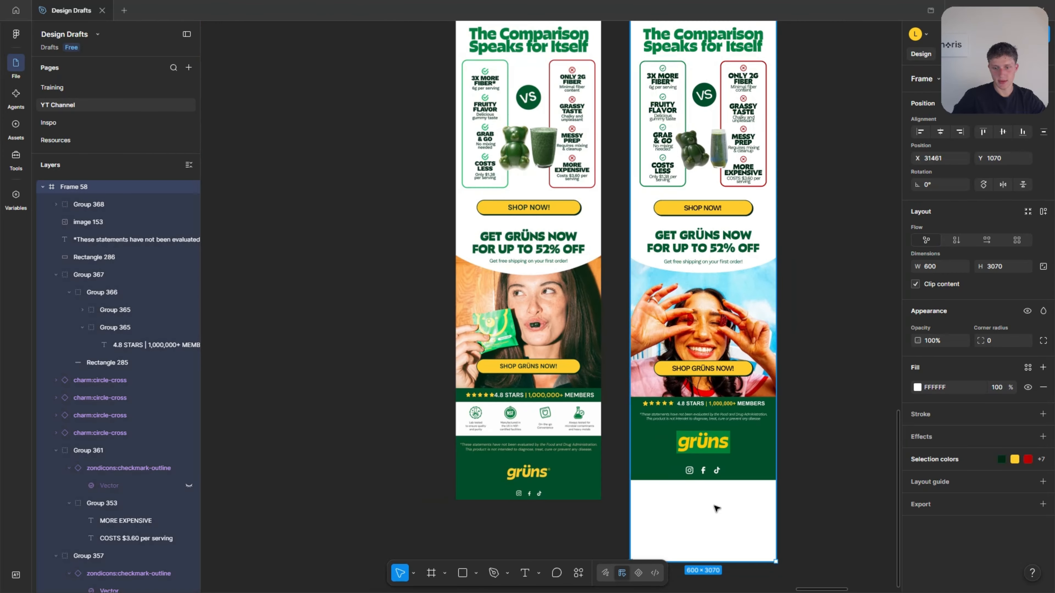
{"action": "scroll", "coordinate": [714, 505], "scroll_direction": "down", "scroll_amount": 1}
{"action": "left_click_drag", "start_coordinate": [705, 456], "coordinate": [718, 372]}
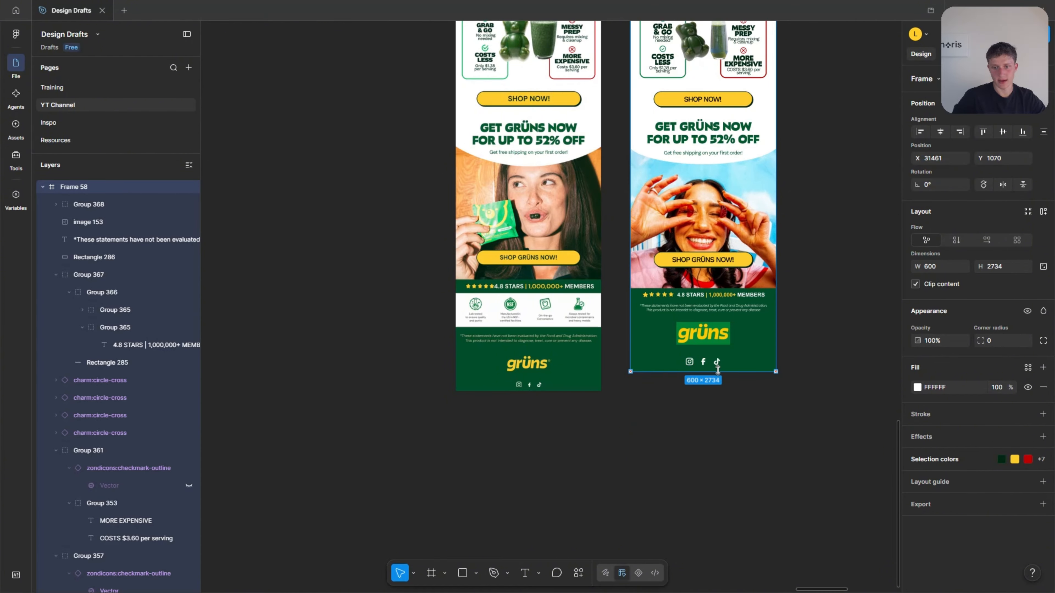
{"action": "left_click", "coordinate": [764, 403]}
Rename Frame 58 as "November Campaign".
{"action": "scroll", "coordinate": [776, 409], "scroll_direction": "up", "scroll_amount": 1}
{"action": "scroll", "coordinate": [776, 411], "scroll_direction": "up", "scroll_amount": 1}
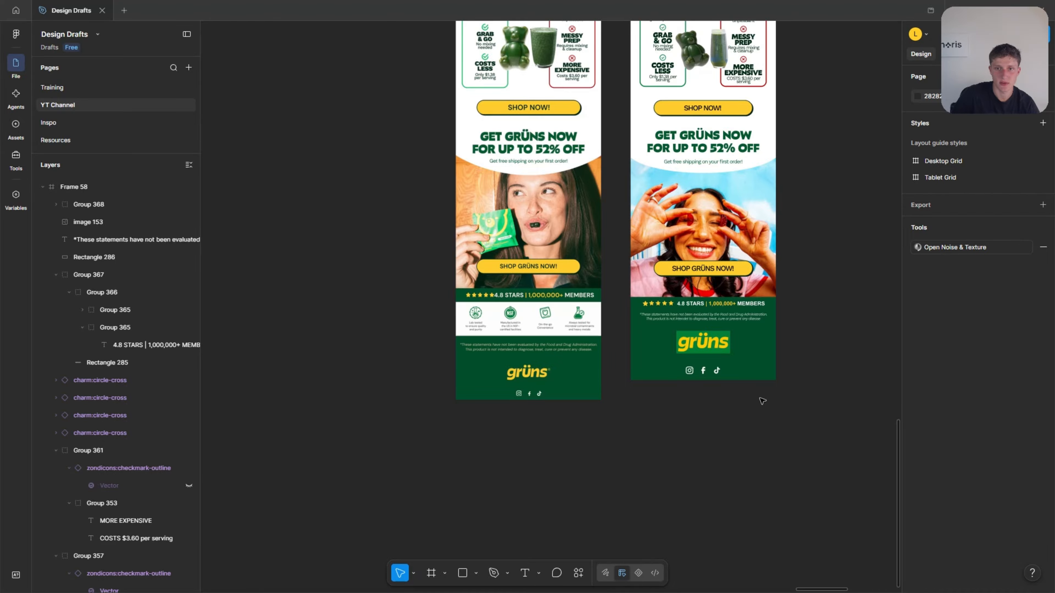
{"action": "scroll", "coordinate": [763, 401], "scroll_direction": "up", "scroll_amount": 5}
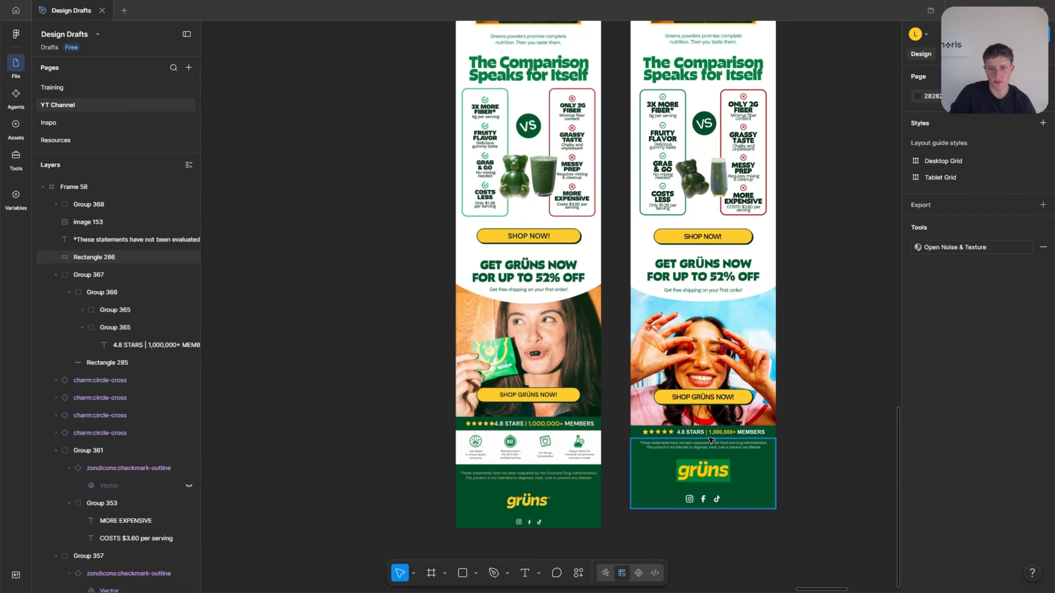
{"action": "scroll", "coordinate": [615, 458], "scroll_direction": "up", "scroll_amount": 1}
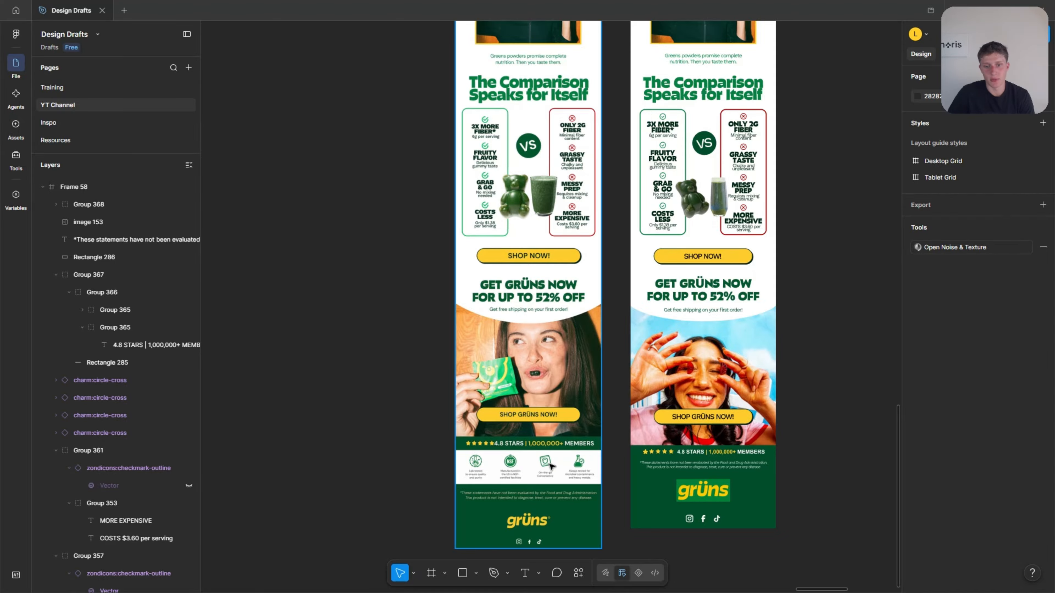
{"action": "scroll", "coordinate": [640, 381], "scroll_direction": "up", "scroll_amount": 10}
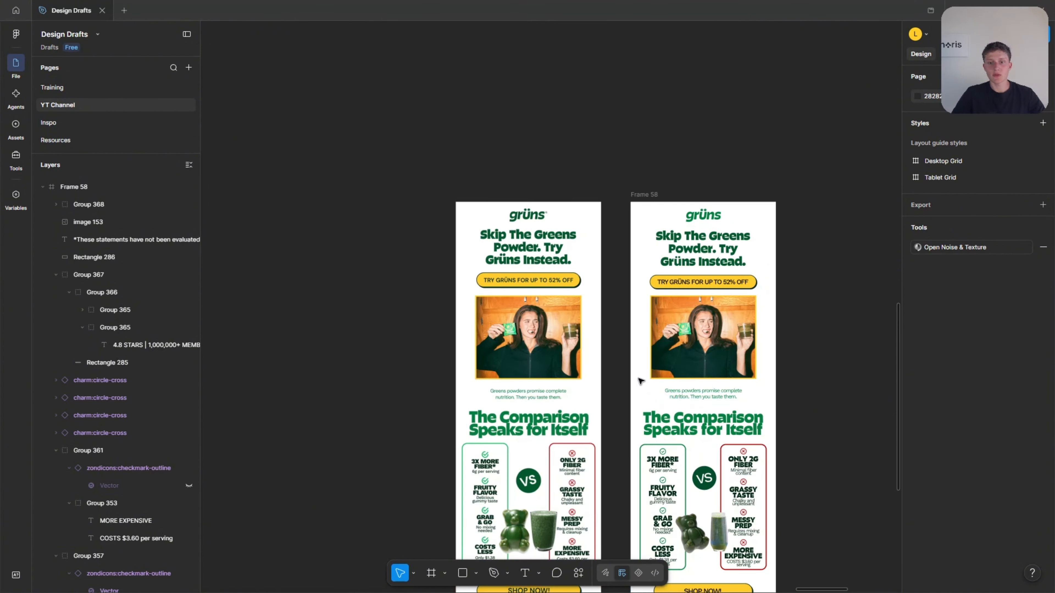
{"action": "left_click", "coordinate": [648, 196]}
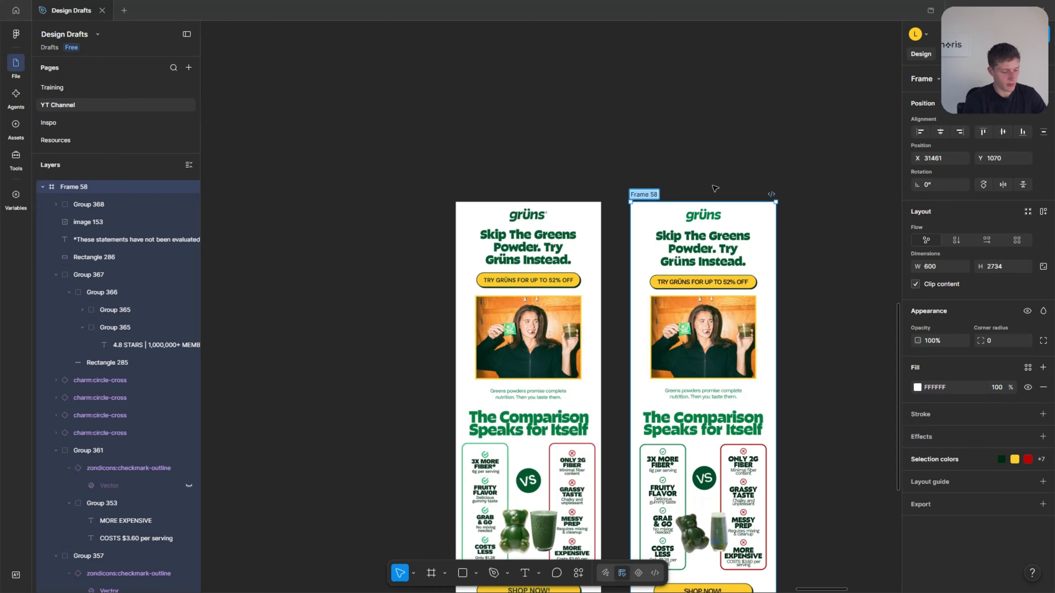
{"action": "key", "text": "ctrl+r"}
{"action": "type", "text": "November"}
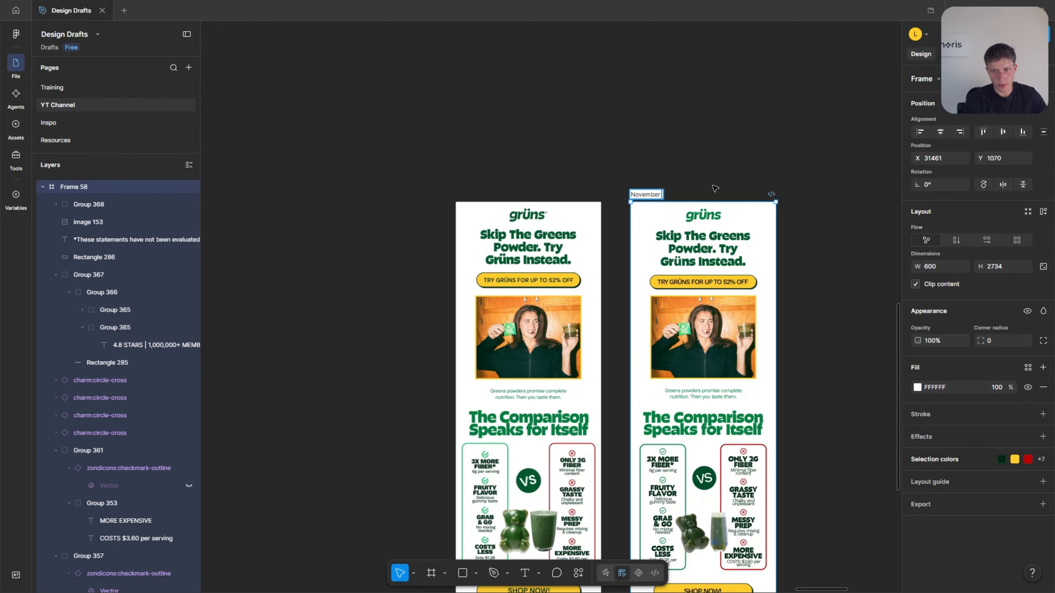
{"action": "type", "text": " Campaign"}
{"action": "key", "text": "Return"}
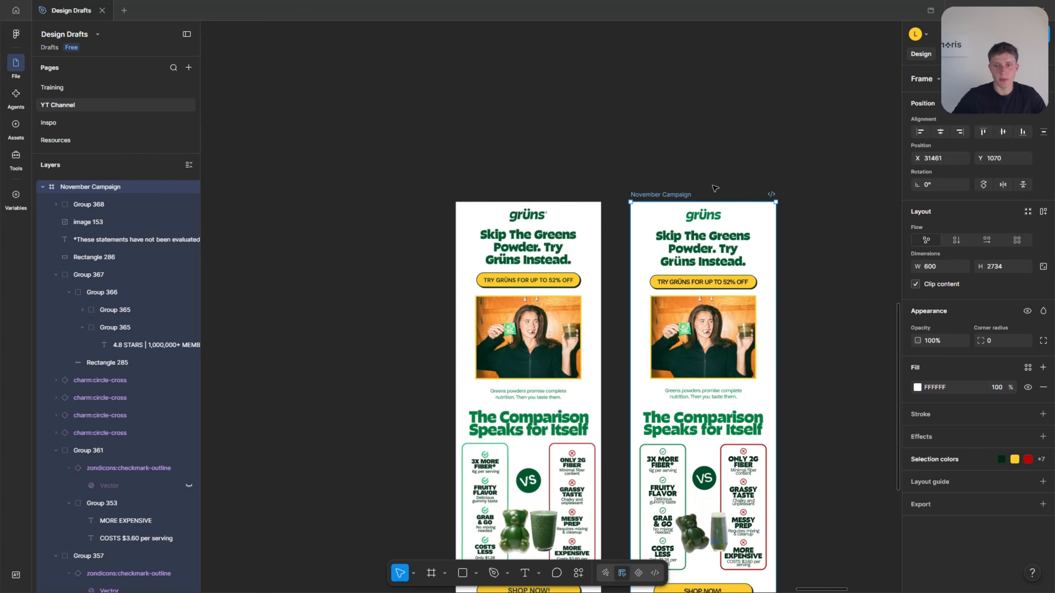
{"action": "left_click", "coordinate": [706, 185]}
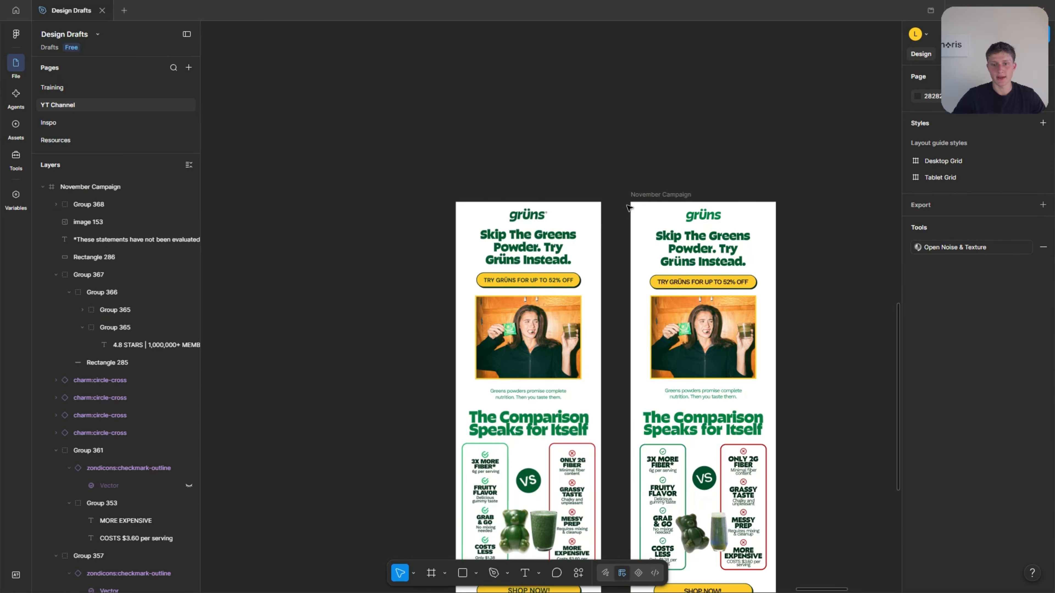
Rename the finished email frame as "Comparison Campaign".
{"action": "scroll", "coordinate": [628, 207], "scroll_direction": "up", "scroll_amount": 2}
{"action": "left_click", "coordinate": [657, 200]}
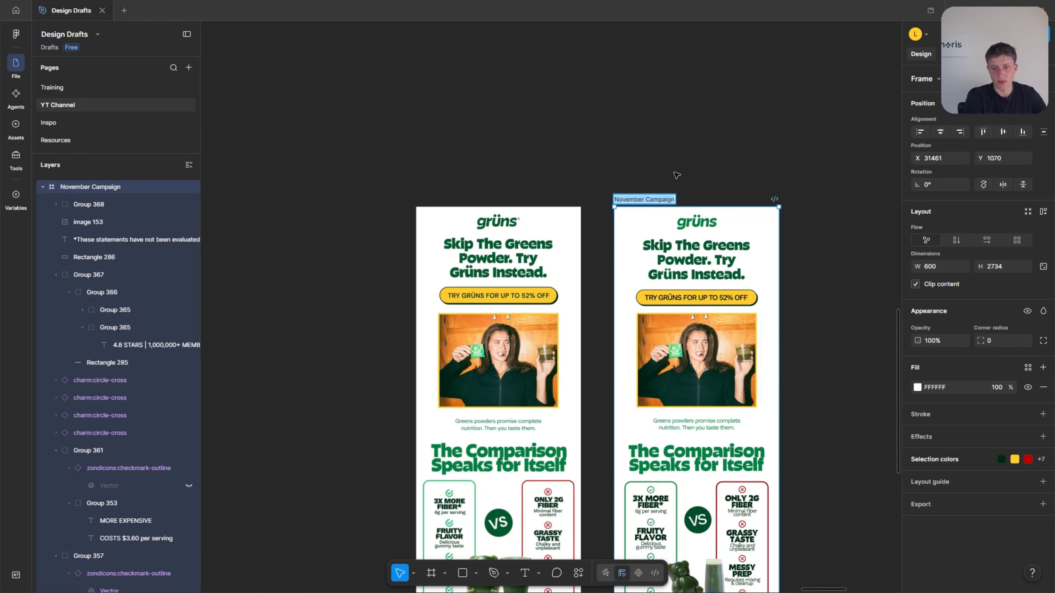
{"action": "type", "text": "Comparison "}
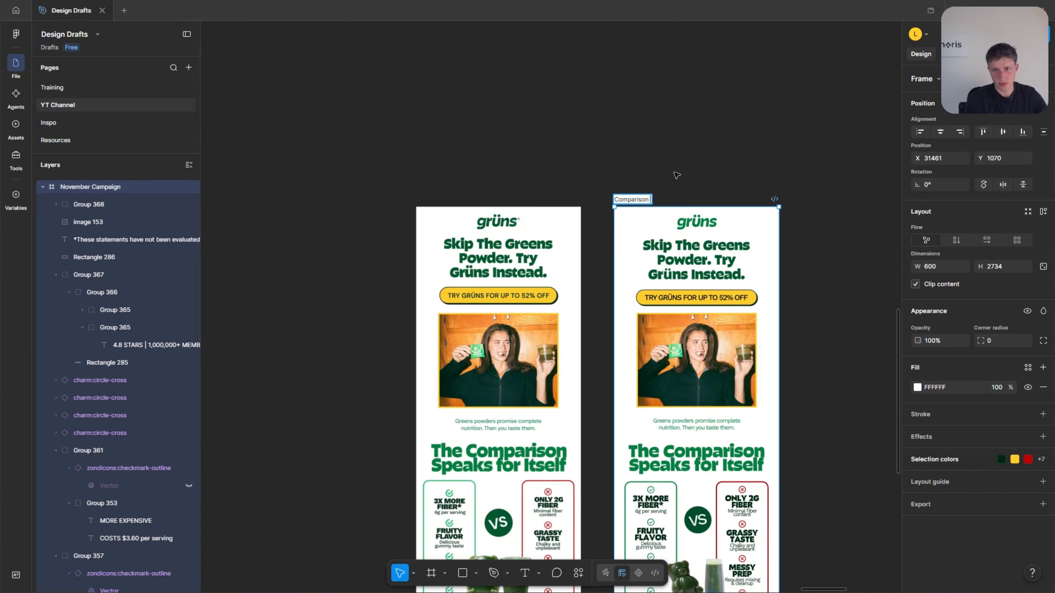
{"action": "type", "text": "Campaign"}
{"action": "key", "text": "Return"}
{"action": "key", "text": "Escape"}
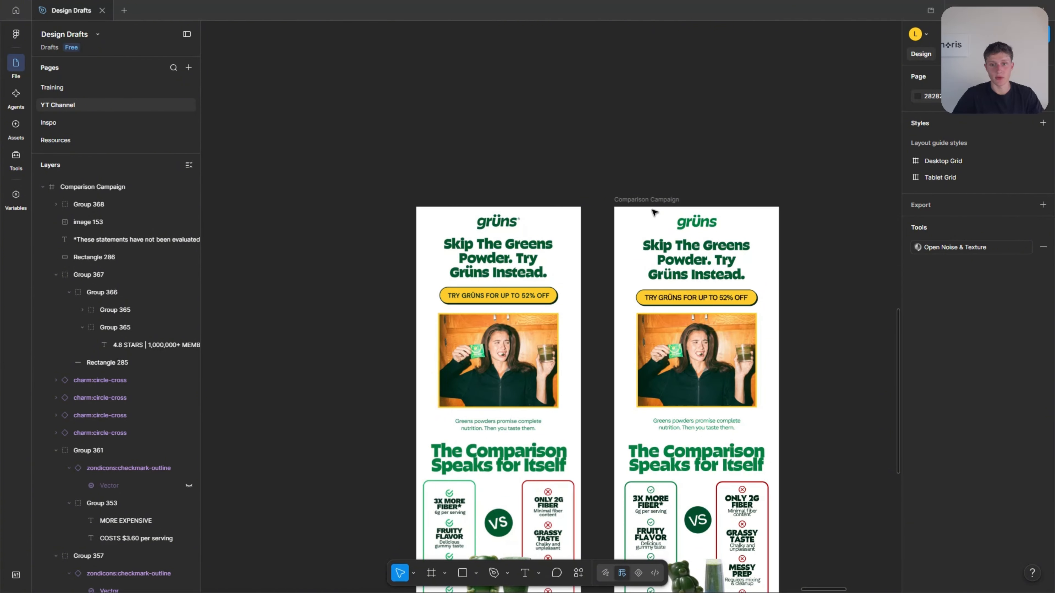
Move the ungrouped-looking reference email, Group 345, farther left on the canvas to X 29903.
{"action": "scroll", "coordinate": [625, 267], "scroll_direction": "up", "scroll_amount": 1}
{"action": "scroll", "coordinate": [468, 291], "scroll_direction": "down", "scroll_amount": 2}
{"action": "left_click", "coordinate": [487, 295]}
{"action": "left_click_drag", "start_coordinate": [487, 294], "coordinate": [367, 294]}
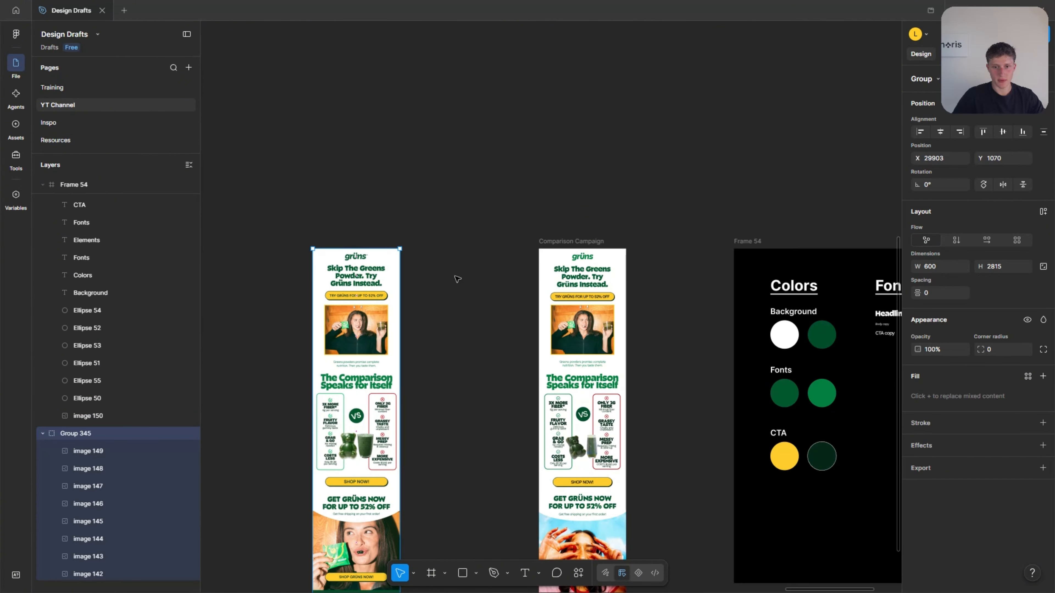
Move the Comparison Campaign frame left beside the reference email, to X 30712 and Y 1070.
{"action": "left_click", "coordinate": [560, 242]}
{"action": "left_click_drag", "start_coordinate": [595, 299], "coordinate": [486, 299]}
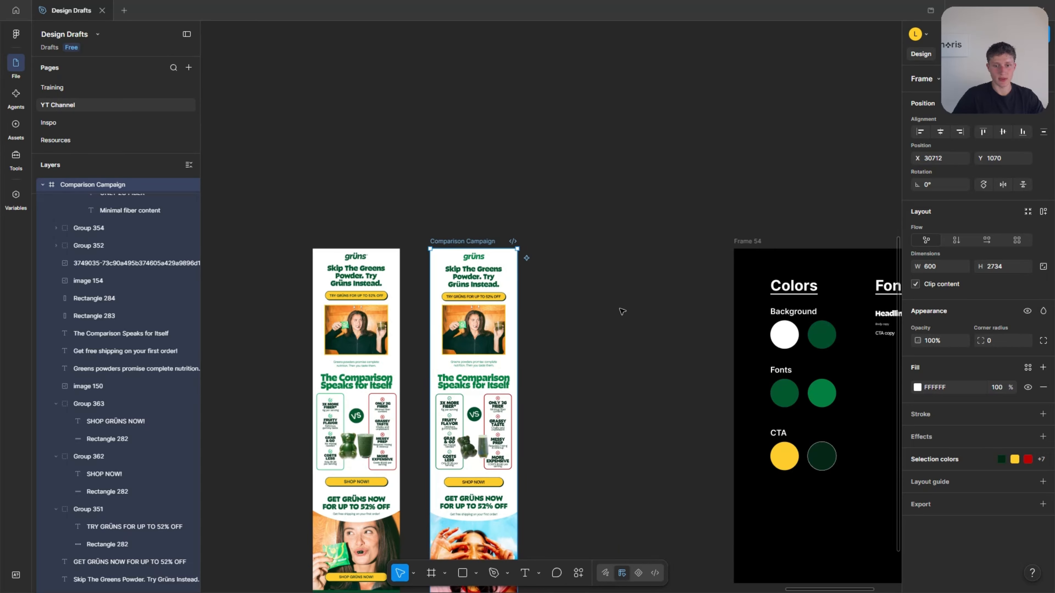
{"action": "left_click", "coordinate": [622, 311]}
{"action": "scroll", "coordinate": [556, 322], "scroll_direction": "up", "scroll_amount": 5}
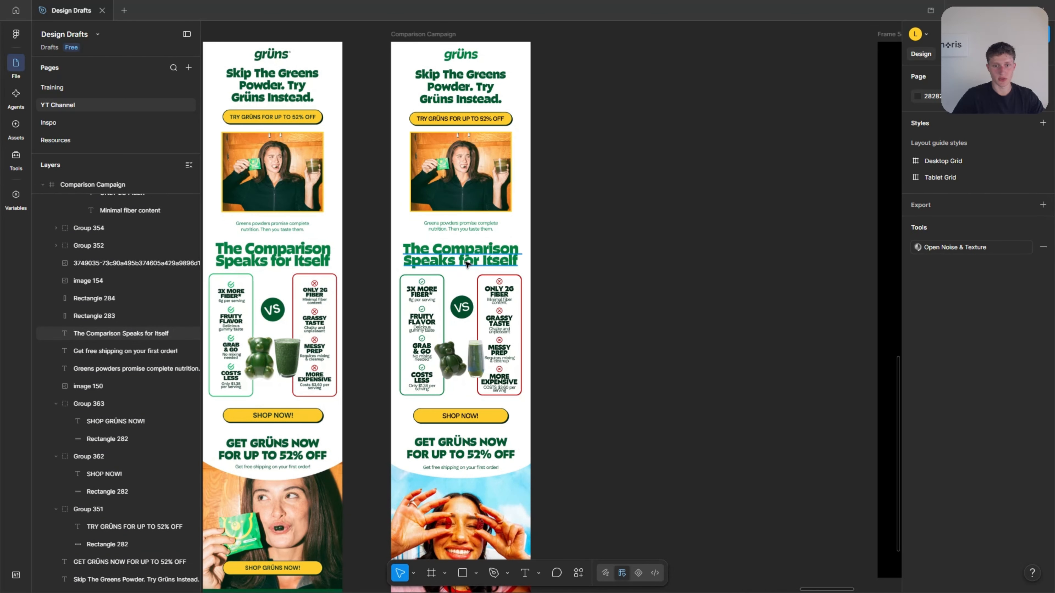
{"action": "left_click", "coordinate": [439, 255]}
{"action": "left_click_drag", "start_coordinate": [440, 254], "coordinate": [628, 264]}
{"action": "key", "text": "ctrl+z"}
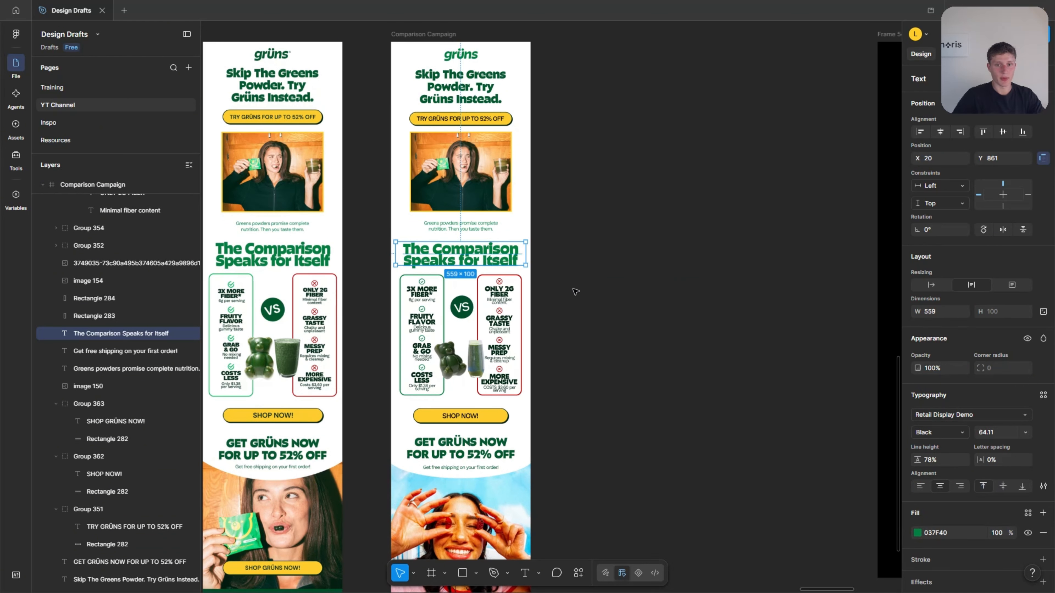
{"action": "scroll", "coordinate": [608, 299], "scroll_direction": "down", "scroll_amount": 3}
{"action": "left_click", "coordinate": [645, 300]}
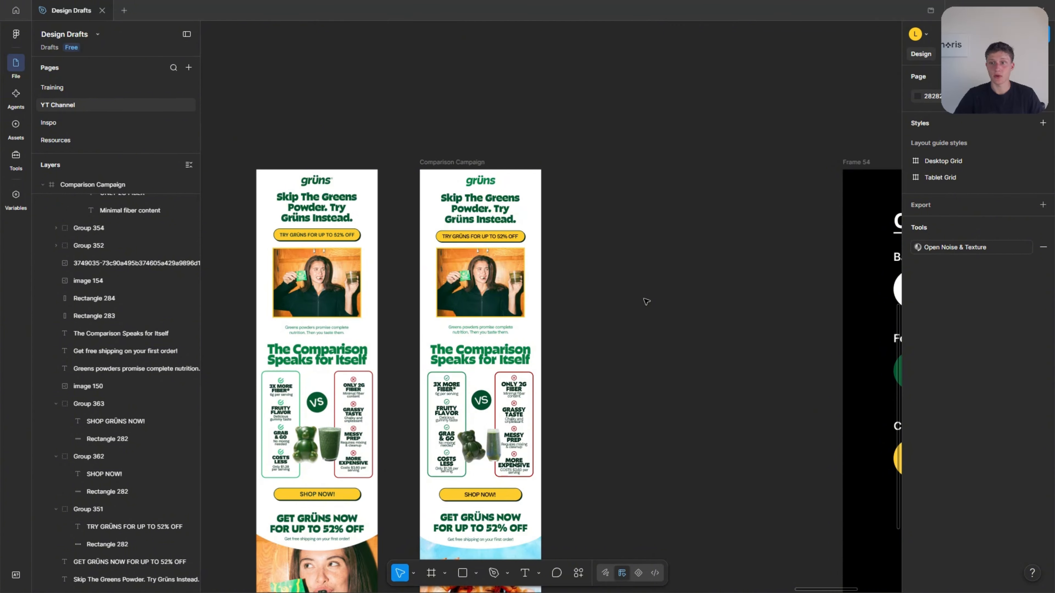
Move the phone mockup of the email right, closer to the reference email, to X 28603 and Y 1070.
{"action": "scroll", "coordinate": [646, 302], "scroll_direction": "up", "scroll_amount": 2}
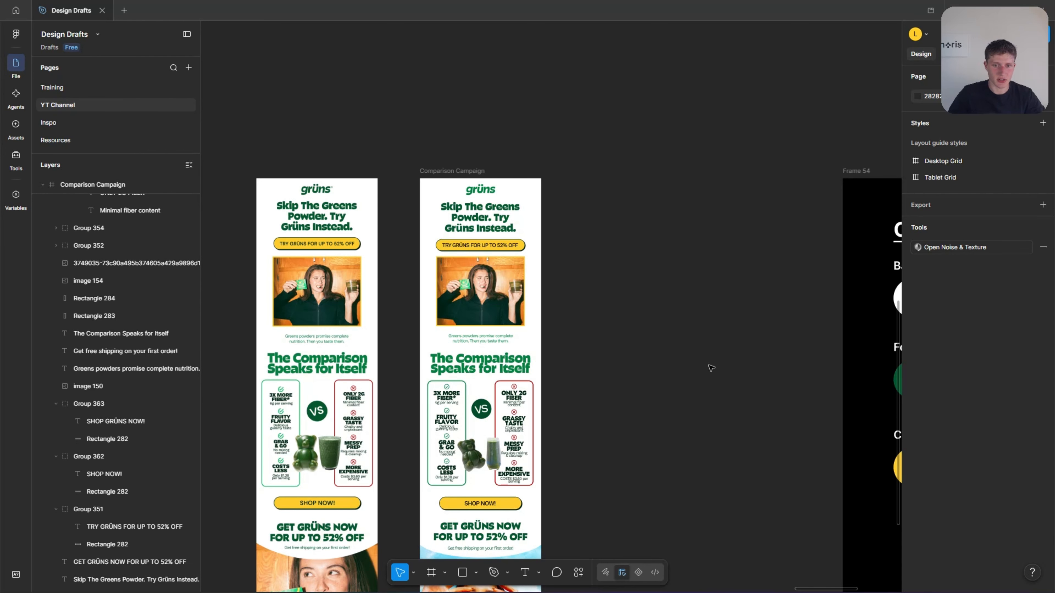
{"action": "scroll", "coordinate": [711, 368], "scroll_direction": "down", "scroll_amount": 3}
{"action": "scroll", "coordinate": [701, 377], "scroll_direction": "left", "scroll_amount": 7}
{"action": "left_click_drag", "start_coordinate": [442, 299], "coordinate": [655, 290]}
{"action": "left_click", "coordinate": [664, 292]}
Examine how the email reads inside the phone mockup, from the header and comparison section to the green footer.
{"action": "scroll", "coordinate": [665, 291], "scroll_direction": "up", "scroll_amount": 5}
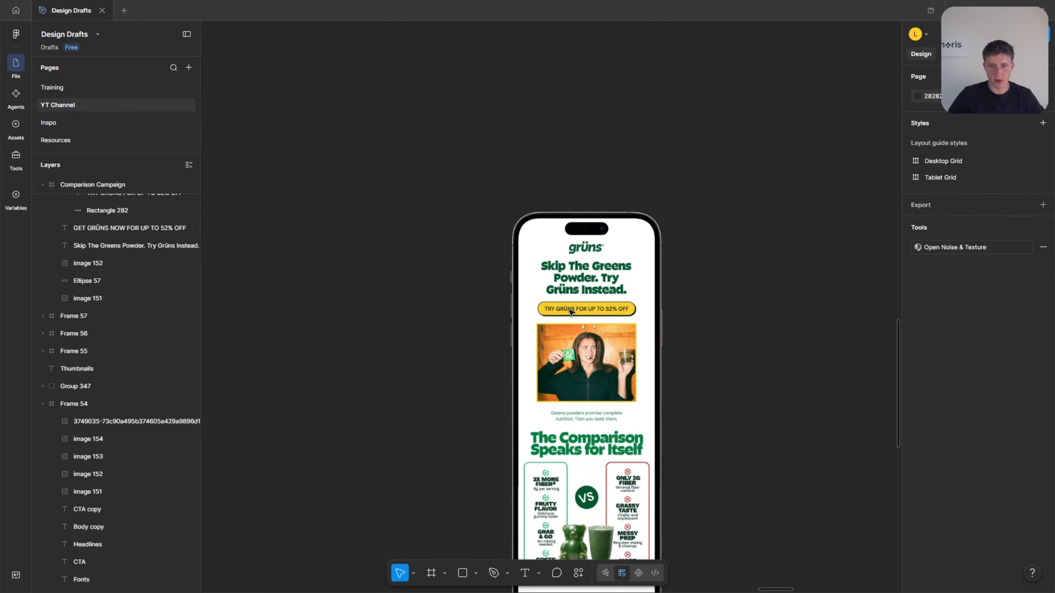
{"action": "scroll", "coordinate": [482, 370], "scroll_direction": "down", "scroll_amount": 3}
{"action": "scroll", "coordinate": [545, 360], "scroll_direction": "down", "scroll_amount": 5}
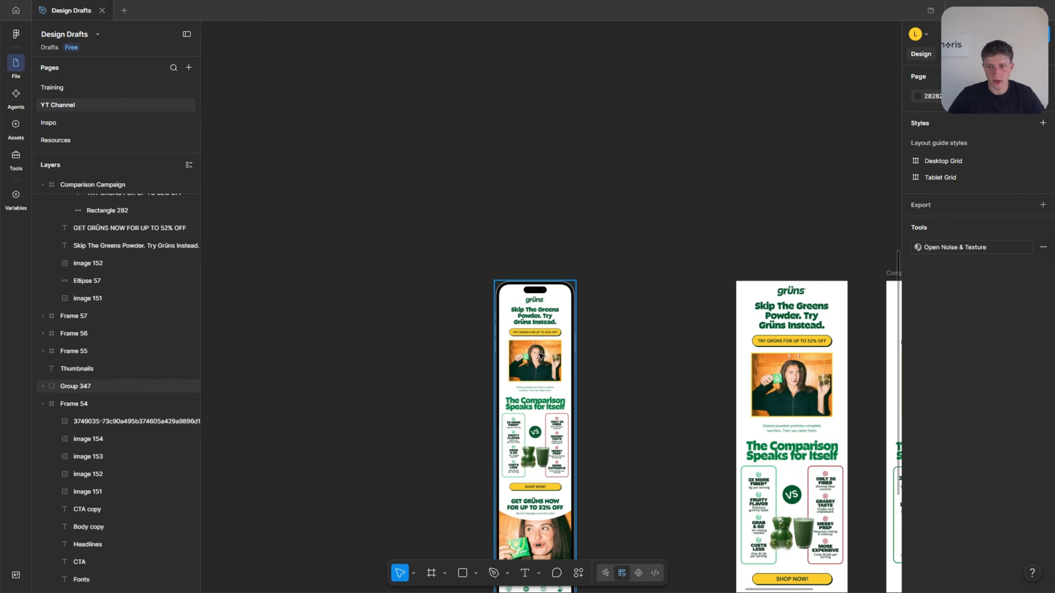
{"action": "scroll", "coordinate": [623, 348], "scroll_direction": "up", "scroll_amount": 1}
{"action": "scroll", "coordinate": [505, 167], "scroll_direction": "up", "scroll_amount": 5}
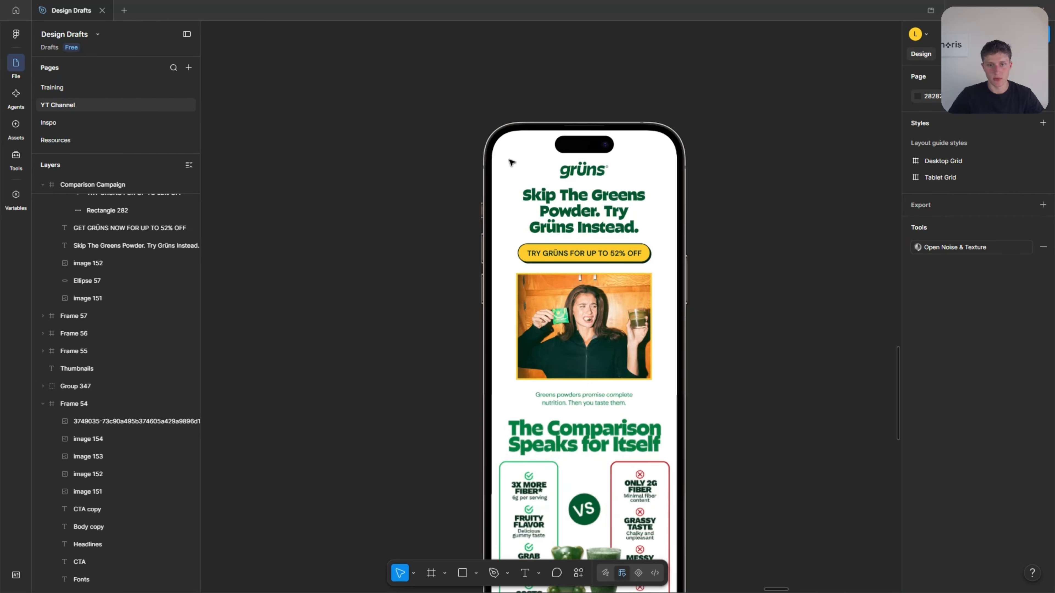
{"action": "scroll", "coordinate": [407, 283], "scroll_direction": "down", "scroll_amount": 10}
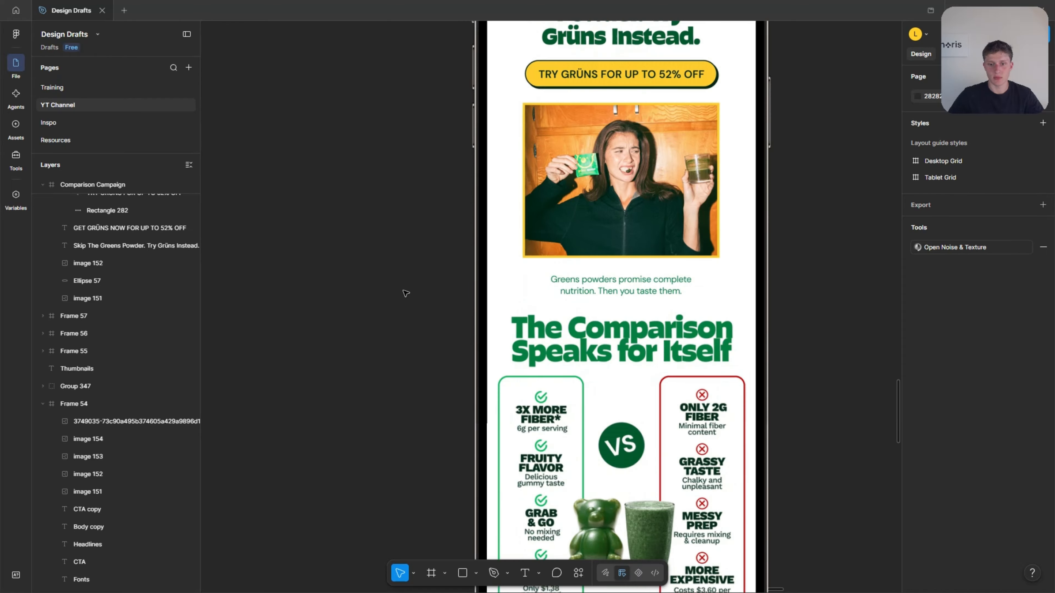
{"action": "scroll", "coordinate": [407, 293], "scroll_direction": "down", "scroll_amount": 10}
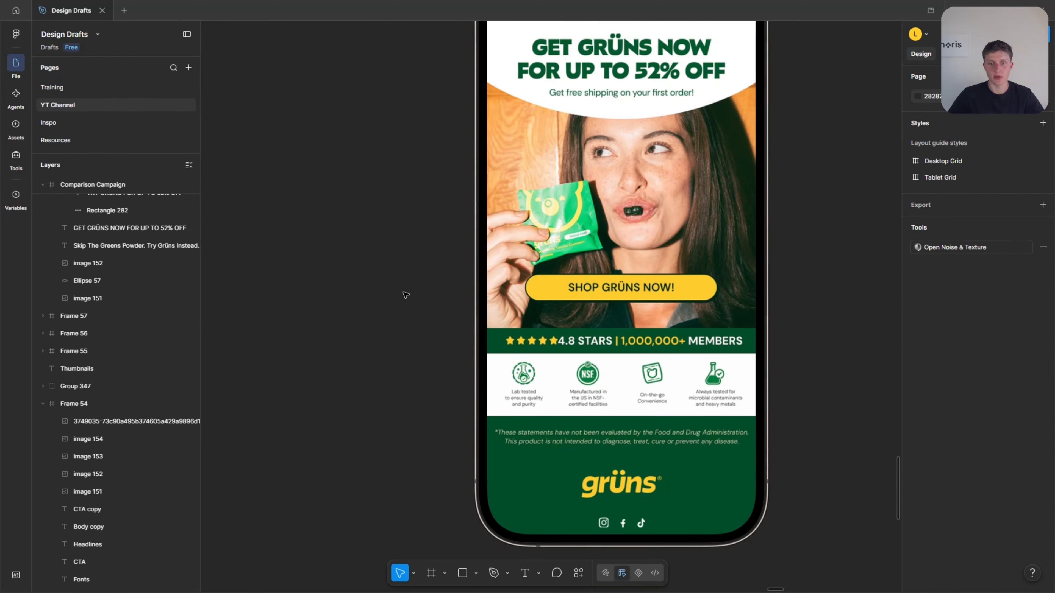
{"action": "scroll", "coordinate": [402, 294], "scroll_direction": "up", "scroll_amount": 7}
{"action": "scroll", "coordinate": [312, 292], "scroll_direction": "down", "scroll_amount": 4}
{"action": "scroll", "coordinate": [319, 292], "scroll_direction": "up", "scroll_amount": 6}
Move the phone mockup group right to X 29095, keeping it level with the reference email.
{"action": "left_click", "coordinate": [416, 291]}
{"action": "scroll", "coordinate": [417, 291], "scroll_direction": "down", "scroll_amount": 2}
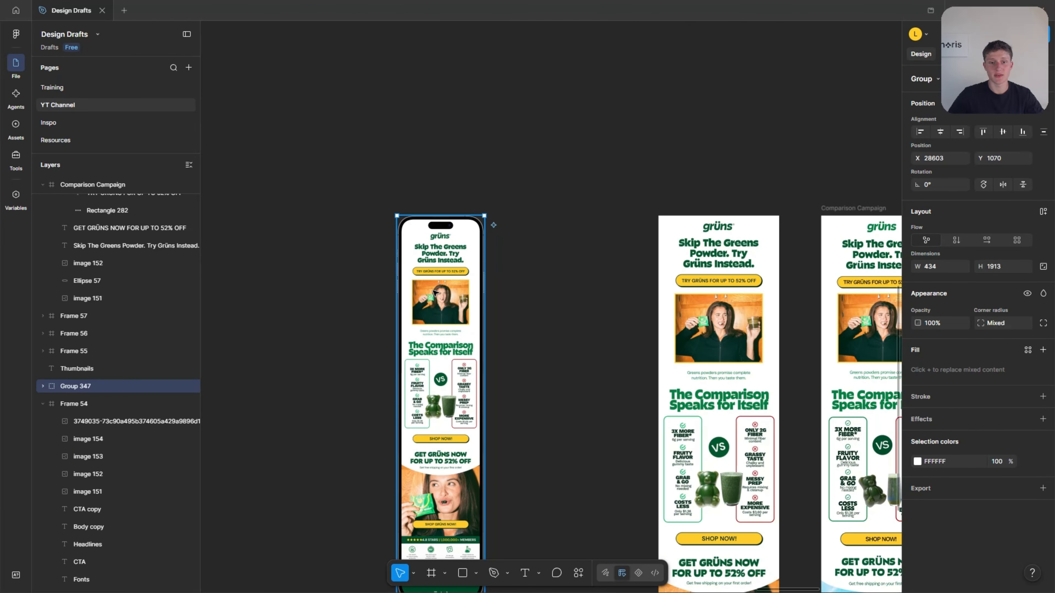
{"action": "left_click_drag", "start_coordinate": [435, 292], "coordinate": [533, 292]}
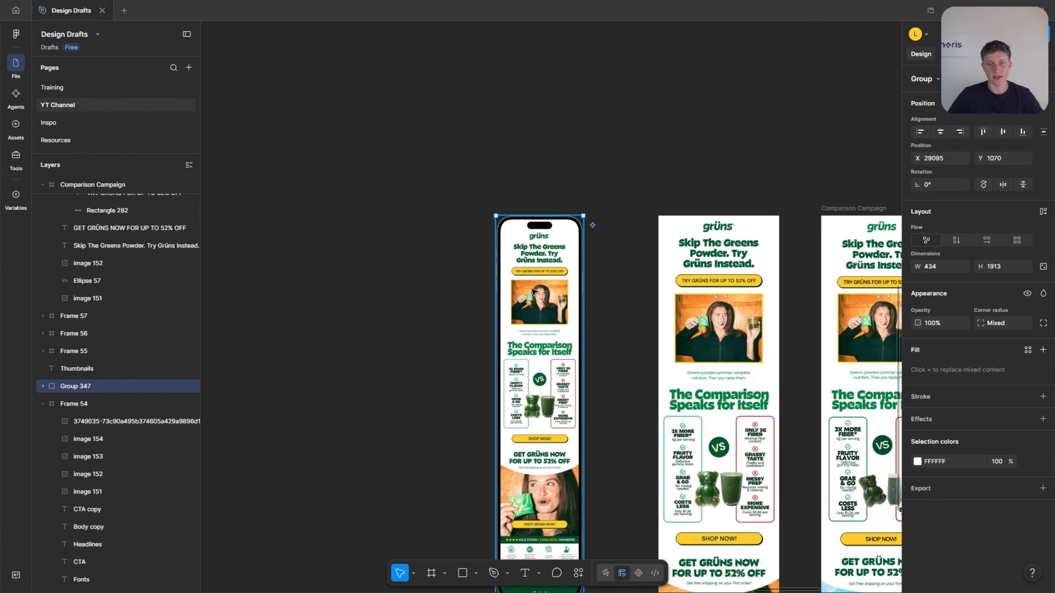
{"action": "key", "text": "Escape"}
{"action": "scroll", "coordinate": [685, 272], "scroll_direction": "up", "scroll_amount": 3}
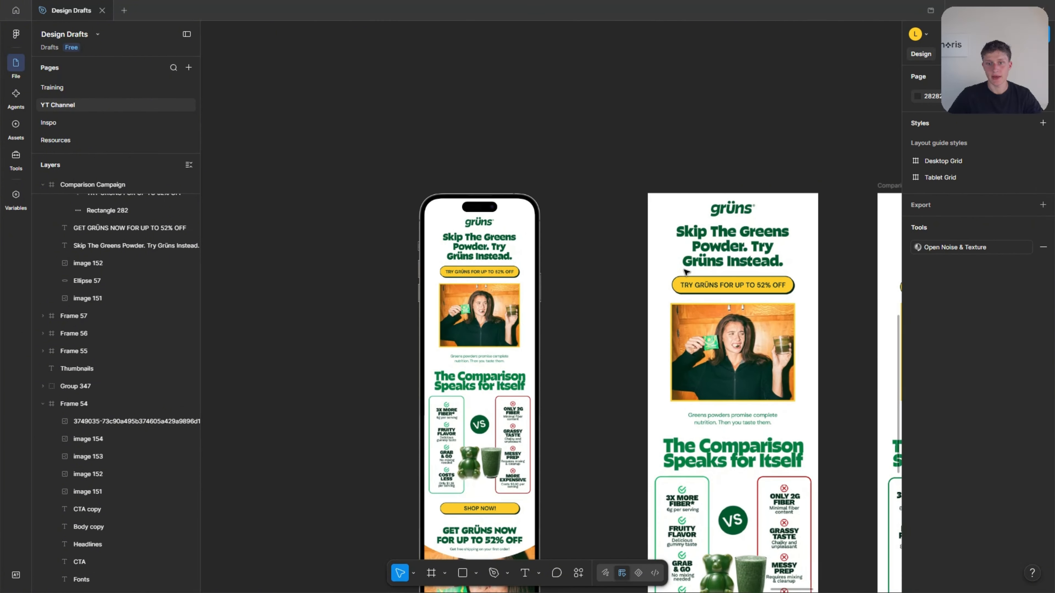
{"action": "scroll", "coordinate": [685, 272], "scroll_direction": "up", "scroll_amount": 1}
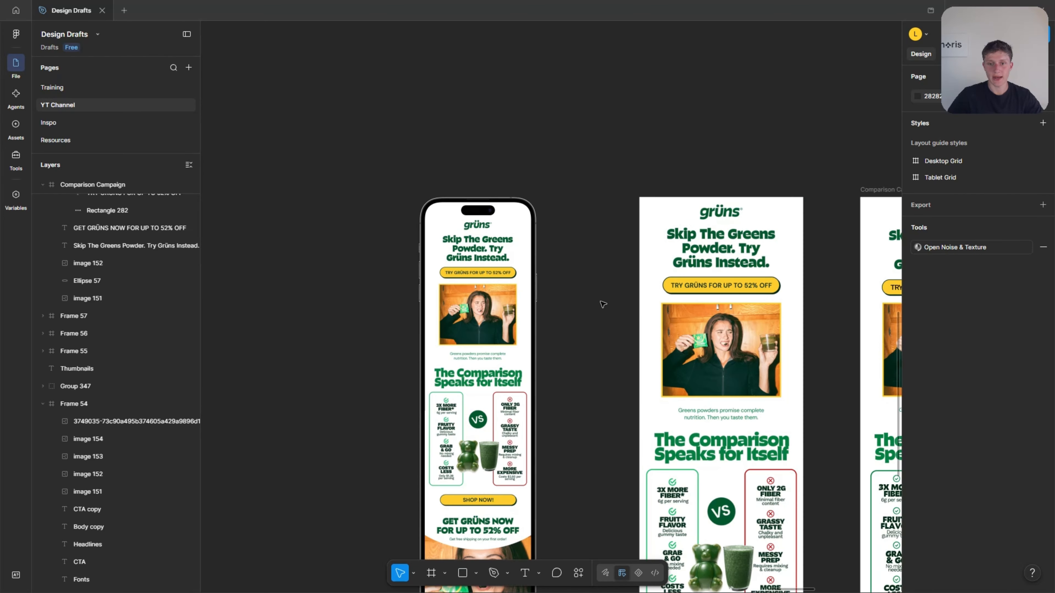
Reposition the phone mockup group slightly left to X 28925 and check the comparison section inside it.
{"action": "left_click", "coordinate": [494, 310]}
{"action": "scroll", "coordinate": [470, 415], "scroll_direction": "up", "scroll_amount": 2}
{"action": "scroll", "coordinate": [471, 415], "scroll_direction": "down", "scroll_amount": 1}
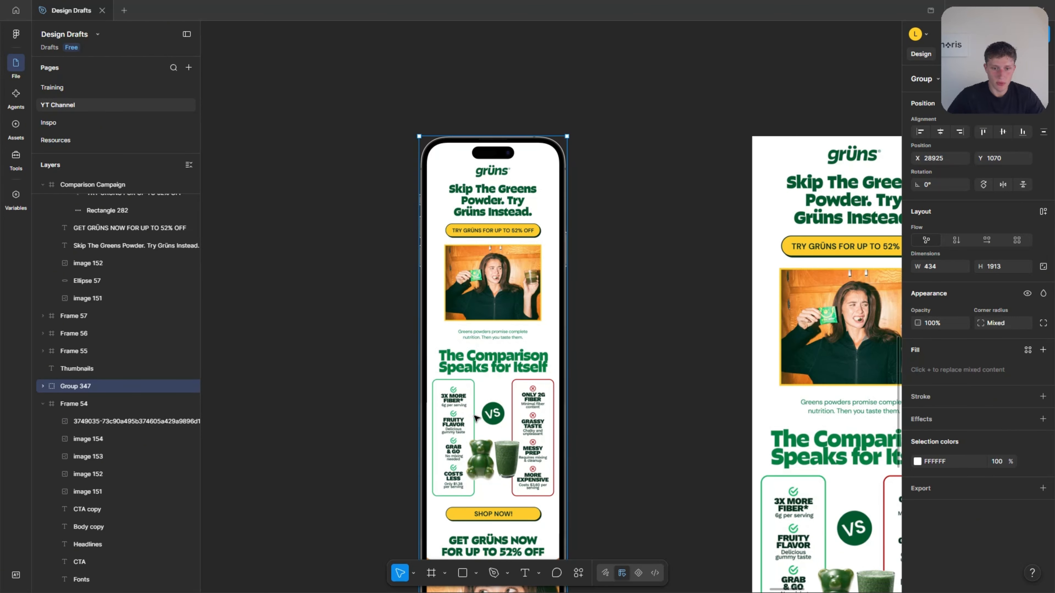
{"action": "scroll", "coordinate": [542, 407], "scroll_direction": "down", "scroll_amount": 5}
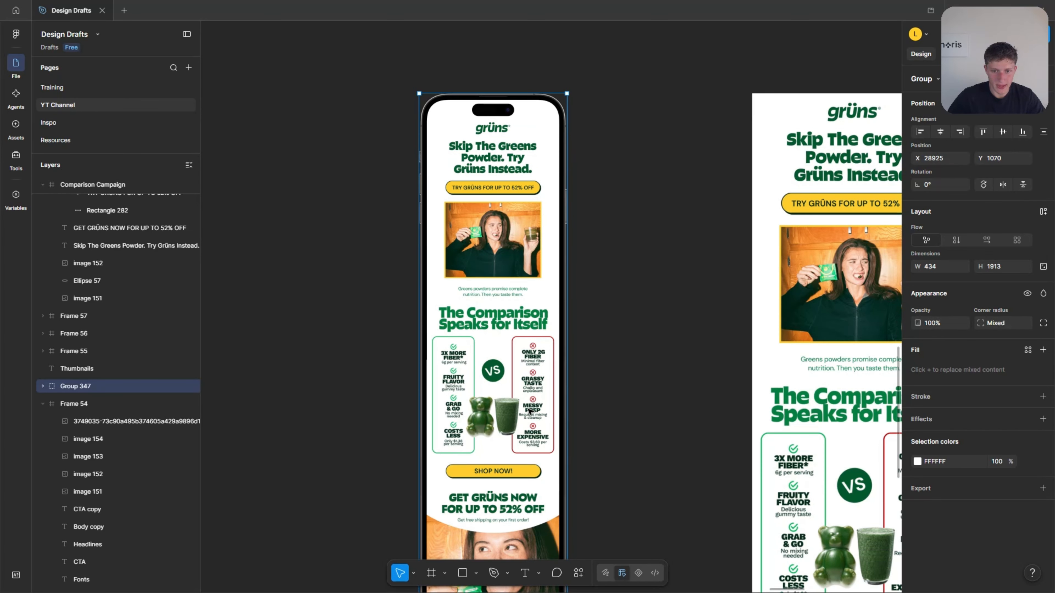
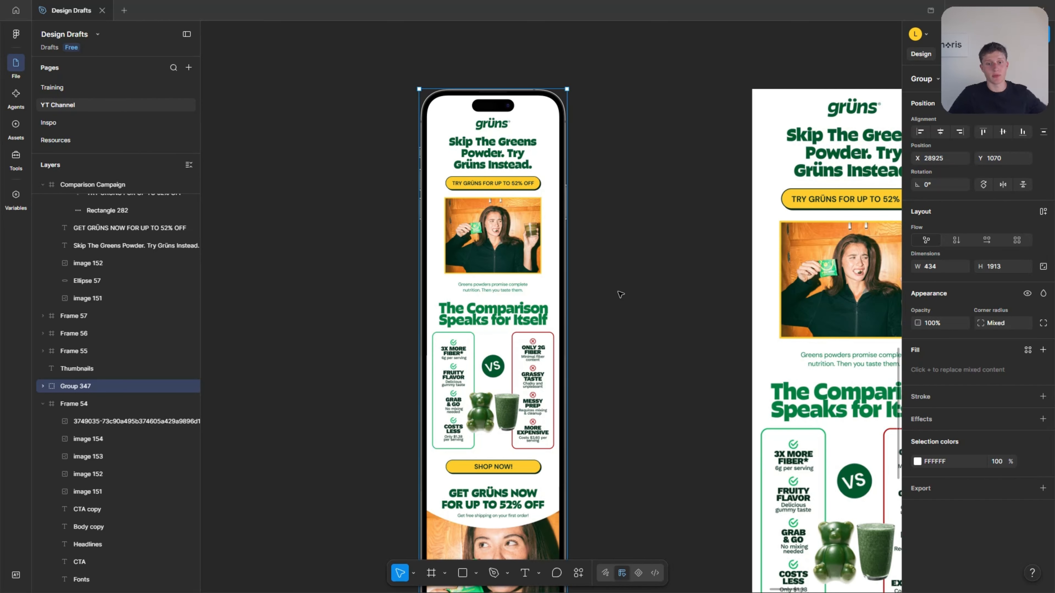
Draw a new white frame beside the Comparison Campaign frame and set its width to 375.
{"action": "scroll", "coordinate": [665, 280], "scroll_direction": "down", "scroll_amount": 5}
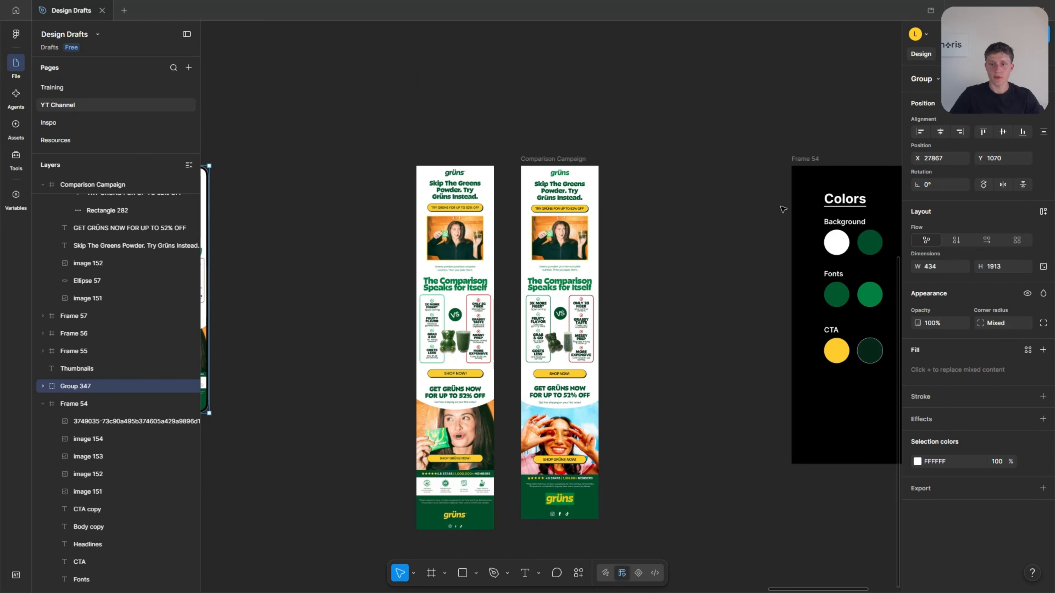
{"action": "left_click", "coordinate": [677, 179]}
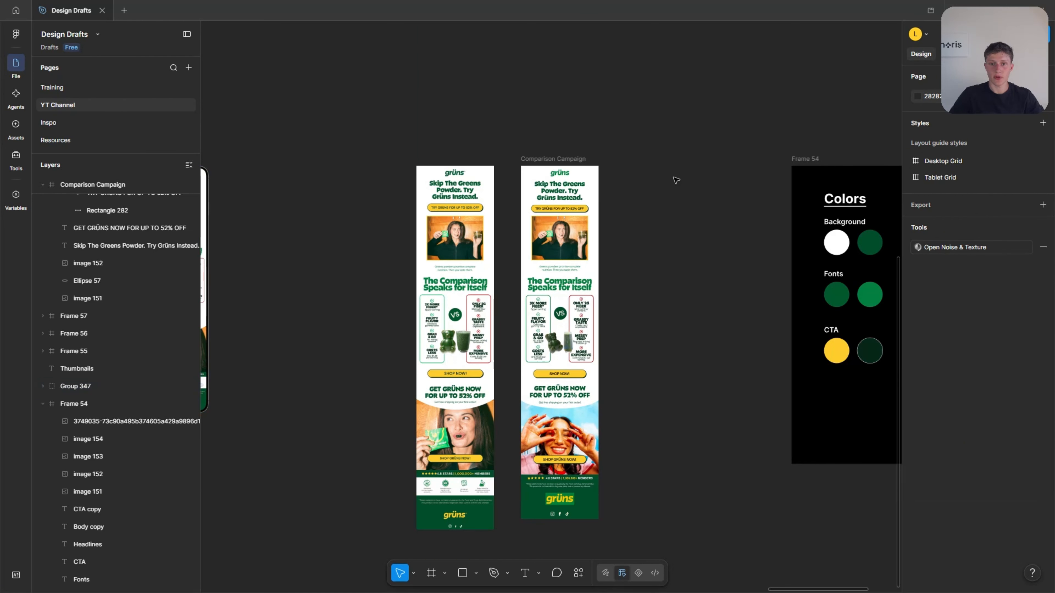
{"action": "scroll", "coordinate": [683, 166], "scroll_direction": "up", "scroll_amount": 5}
{"action": "scroll", "coordinate": [597, 298], "scroll_direction": "down", "scroll_amount": 2}
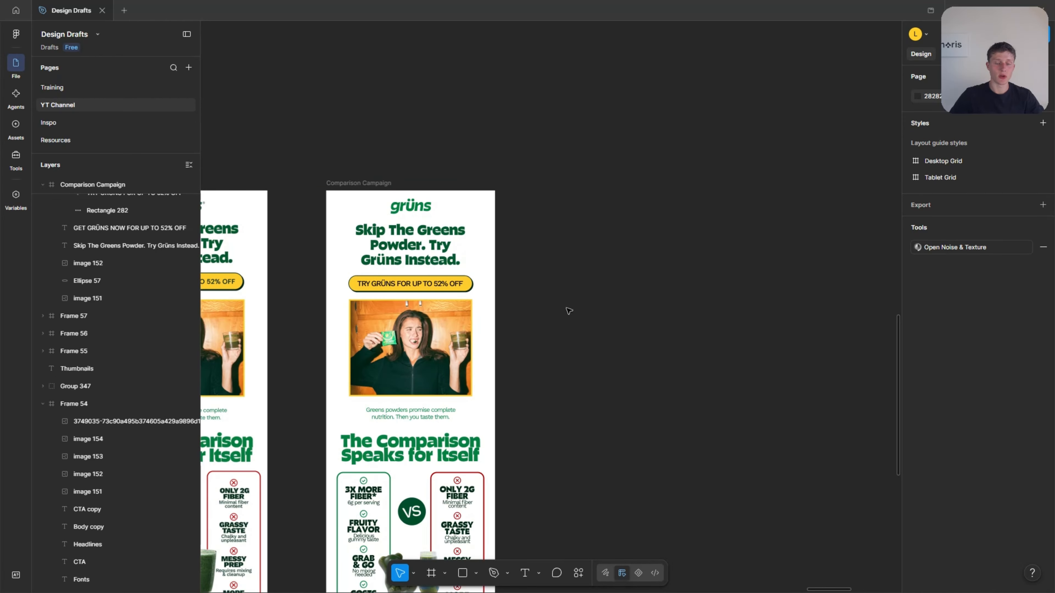
{"action": "scroll", "coordinate": [515, 298], "scroll_direction": "down", "scroll_amount": 2}
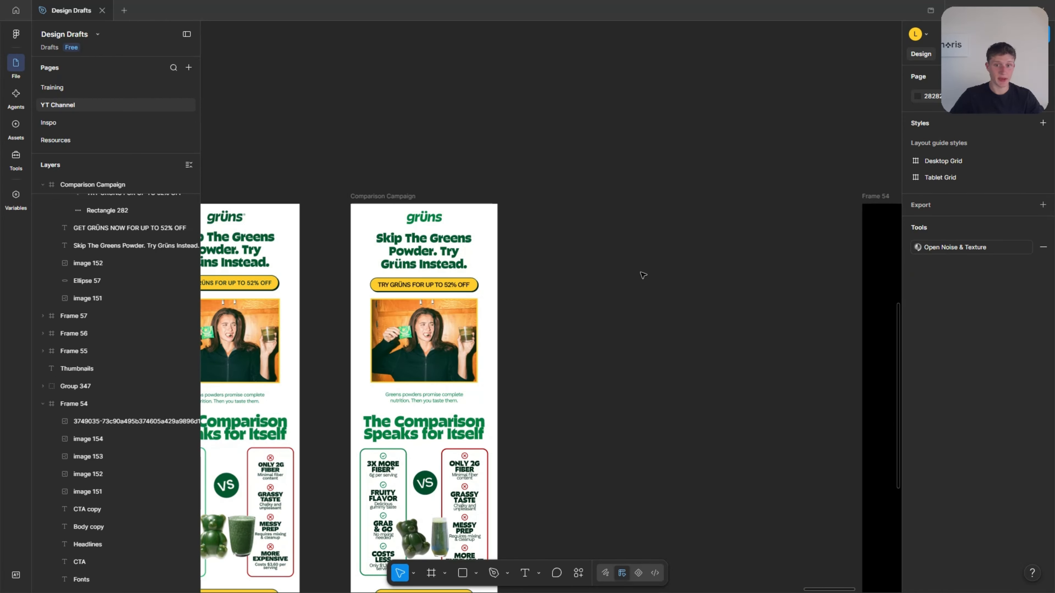
{"action": "key", "text": "f"}
{"action": "left_click_drag", "start_coordinate": [564, 204], "coordinate": [656, 424]}
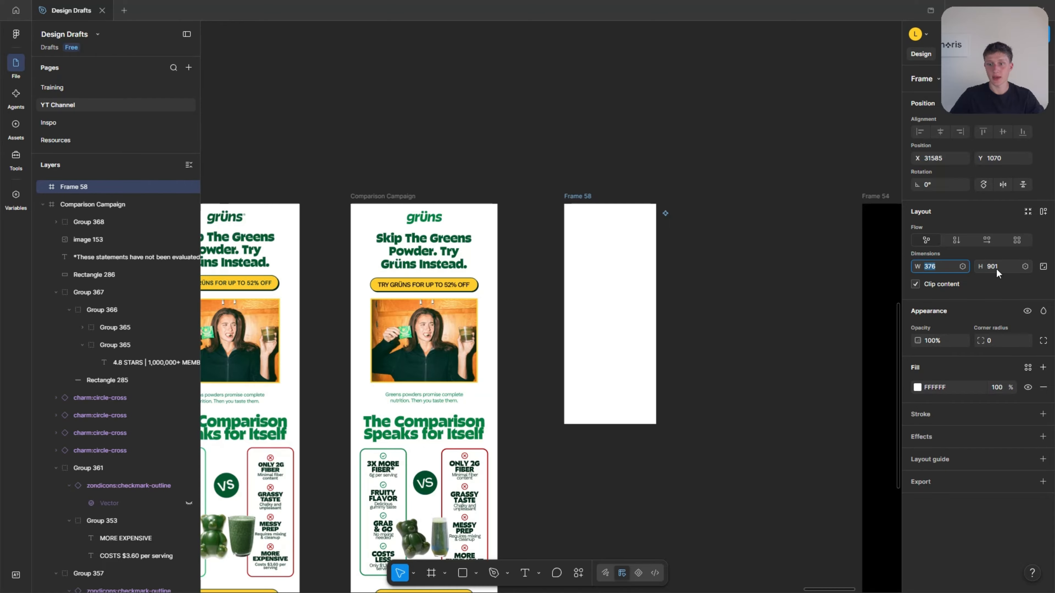
{"action": "type", "text": "375"}
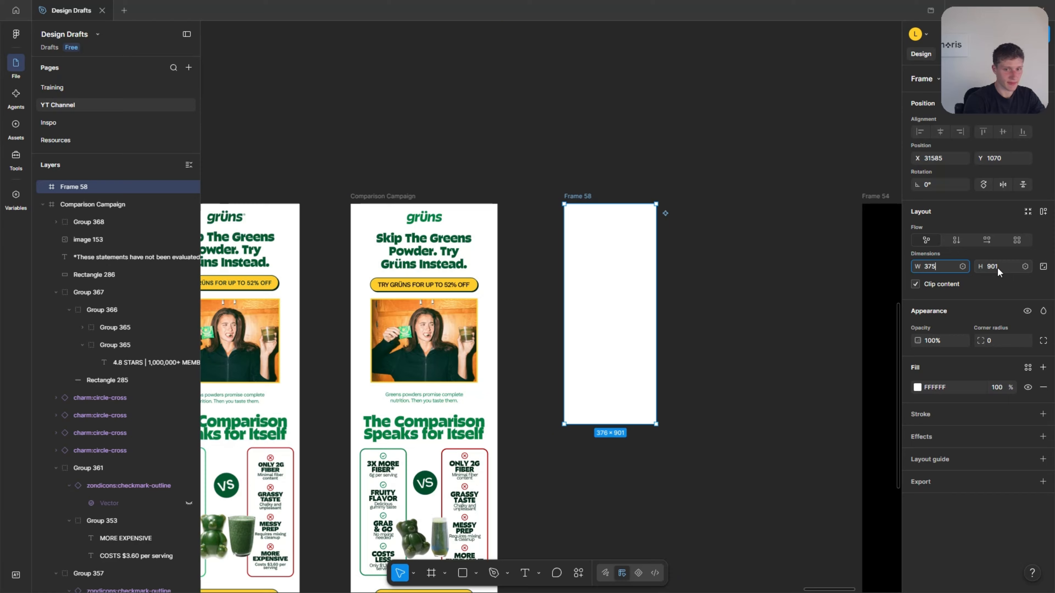
{"action": "key", "text": "Return"}
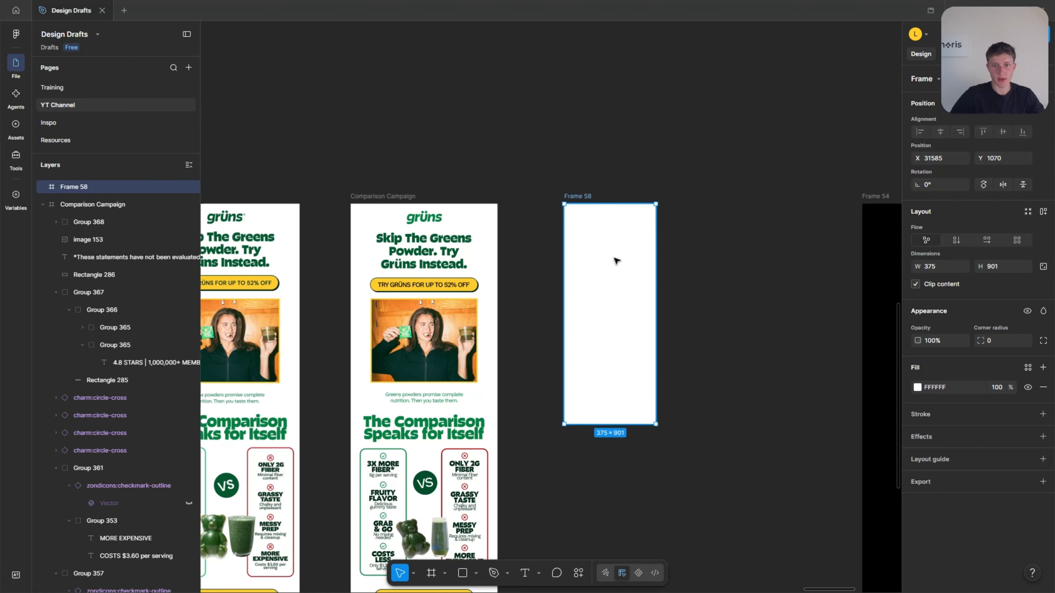
Position the new 375-wide frame level with Comparison Campaign at X 31521, Y 1070, and extend it downward to fit a full email.
{"action": "left_click_drag", "start_coordinate": [615, 261], "coordinate": [405, 94]}
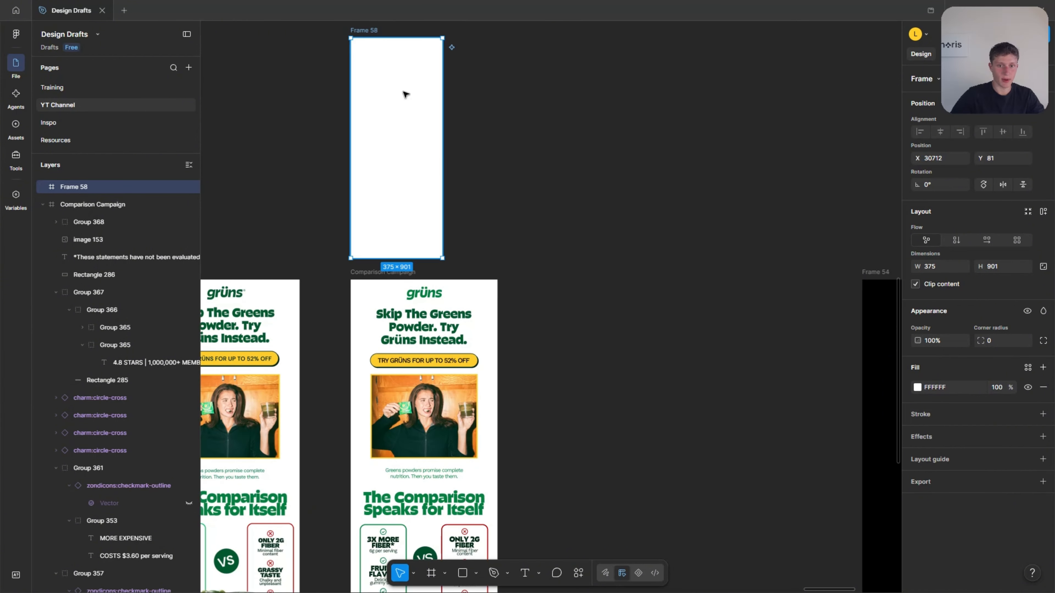
{"action": "left_click_drag", "start_coordinate": [405, 146], "coordinate": [595, 384]}
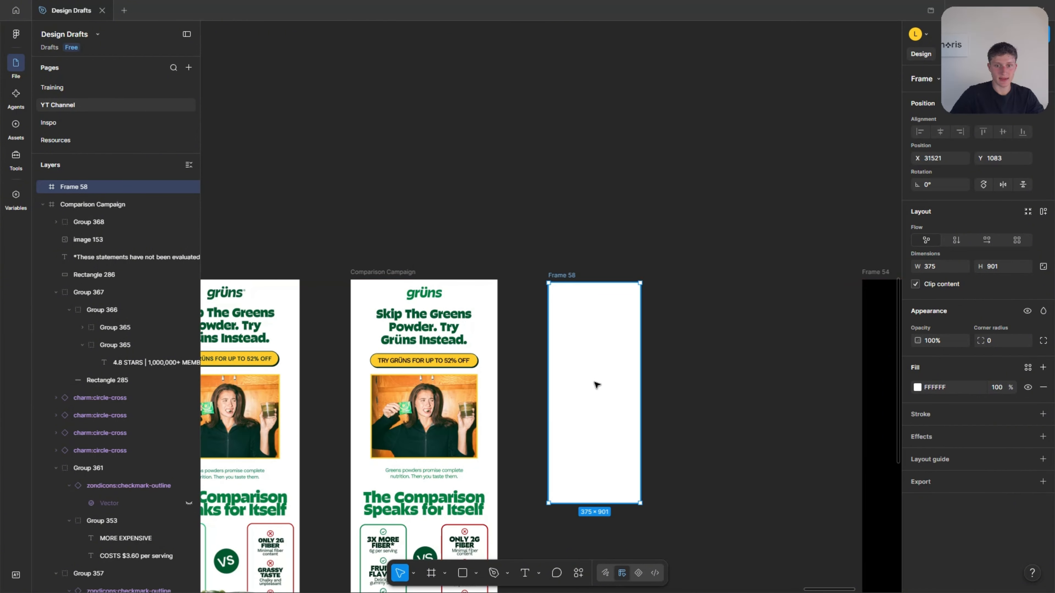
{"action": "scroll", "coordinate": [605, 358], "scroll_direction": "down", "scroll_amount": 5}
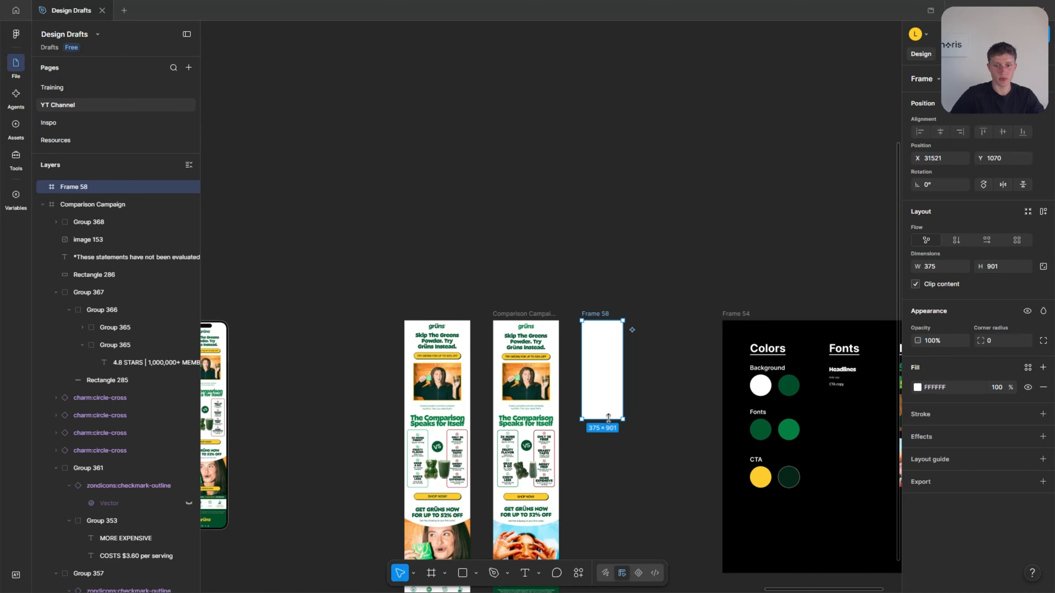
{"action": "left_click_drag", "start_coordinate": [608, 420], "coordinate": [596, 555]}
{"action": "left_click", "coordinate": [657, 448]}
{"action": "scroll", "coordinate": [657, 447], "scroll_direction": "down", "scroll_amount": 4}
{"action": "scroll", "coordinate": [526, 144], "scroll_direction": "up", "scroll_amount": 5}
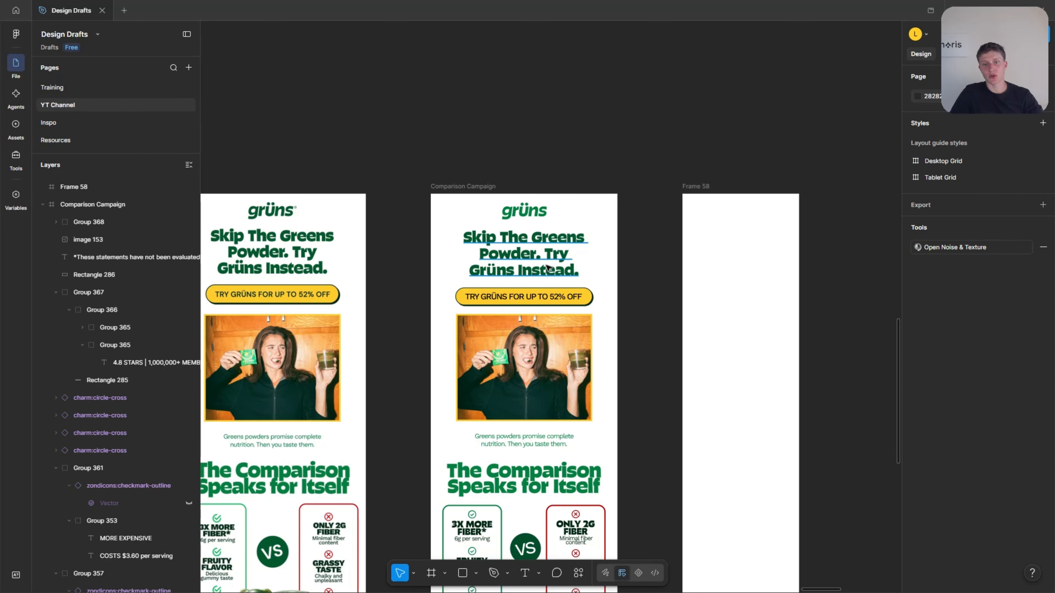
Copy the grüns logo and the "Skip The Greens Powder" headline from Comparison Campaign into the top of Frame 58, centred.
{"action": "left_click", "coordinate": [524, 211]}
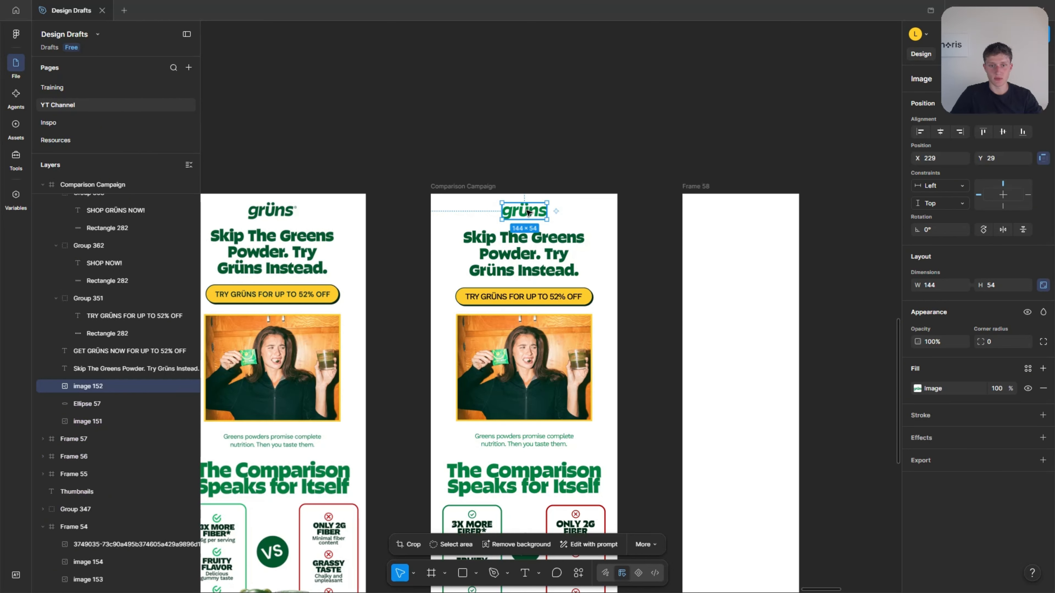
{"action": "left_click", "coordinate": [729, 221]}
{"action": "left_click_drag", "start_coordinate": [730, 221], "coordinate": [693, 220]}
{"action": "left_click", "coordinate": [525, 212]}
{"action": "left_click_drag", "start_coordinate": [524, 212], "coordinate": [703, 212]}
{"action": "left_click", "coordinate": [515, 255]}
{"action": "left_click_drag", "start_coordinate": [515, 254], "coordinate": [693, 261]}
{"action": "scroll", "coordinate": [748, 245], "scroll_direction": "up", "scroll_amount": 5}
{"action": "left_click", "coordinate": [838, 249]}
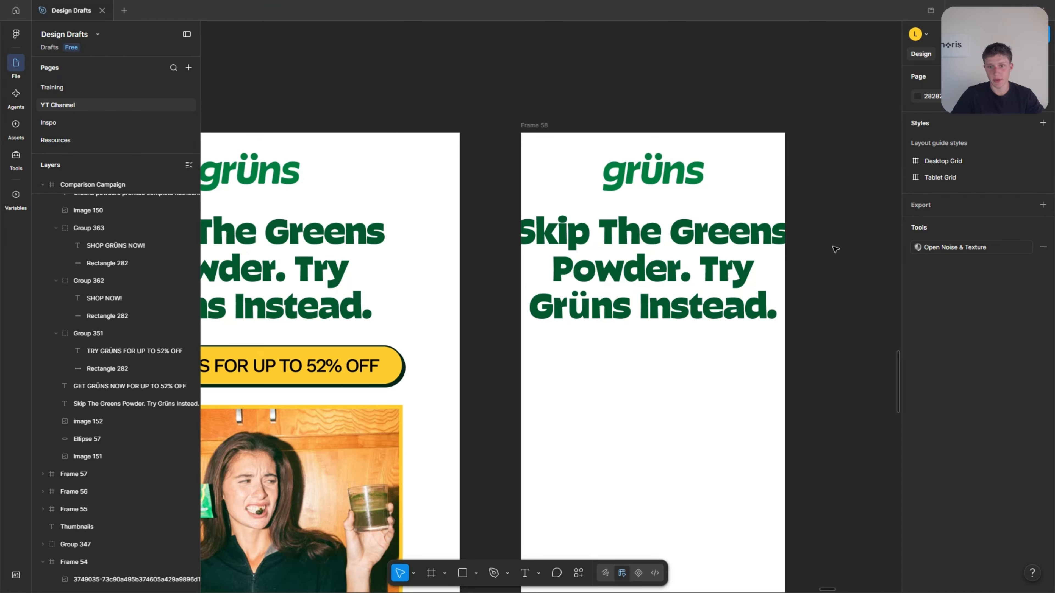
Try smaller font sizes on the headline in Frame 58, settling on 50.11.
{"action": "left_click", "coordinate": [727, 260]}
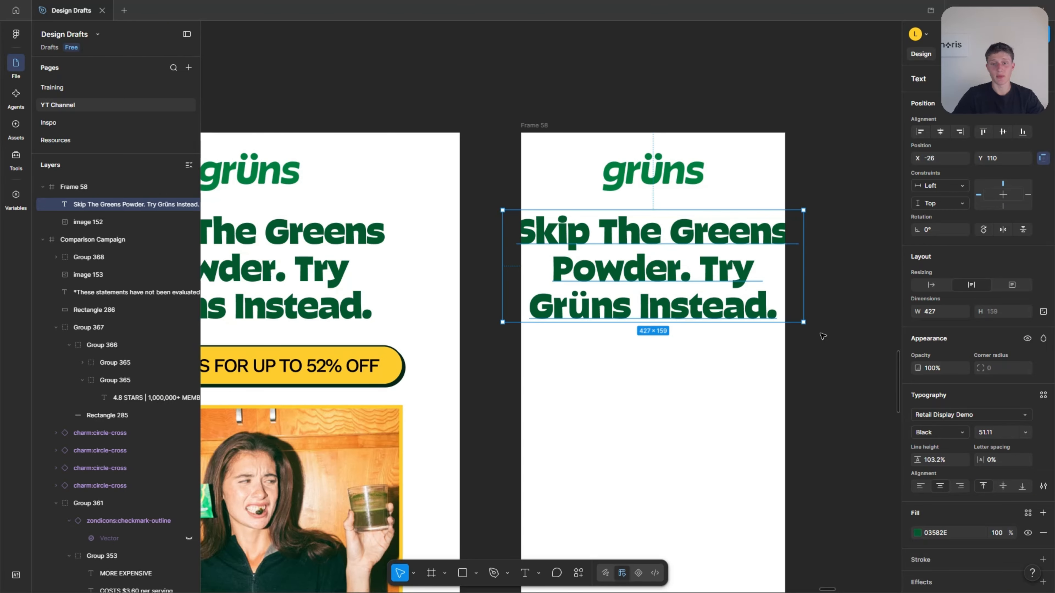
{"action": "scroll", "coordinate": [832, 334], "scroll_direction": "down", "scroll_amount": 3}
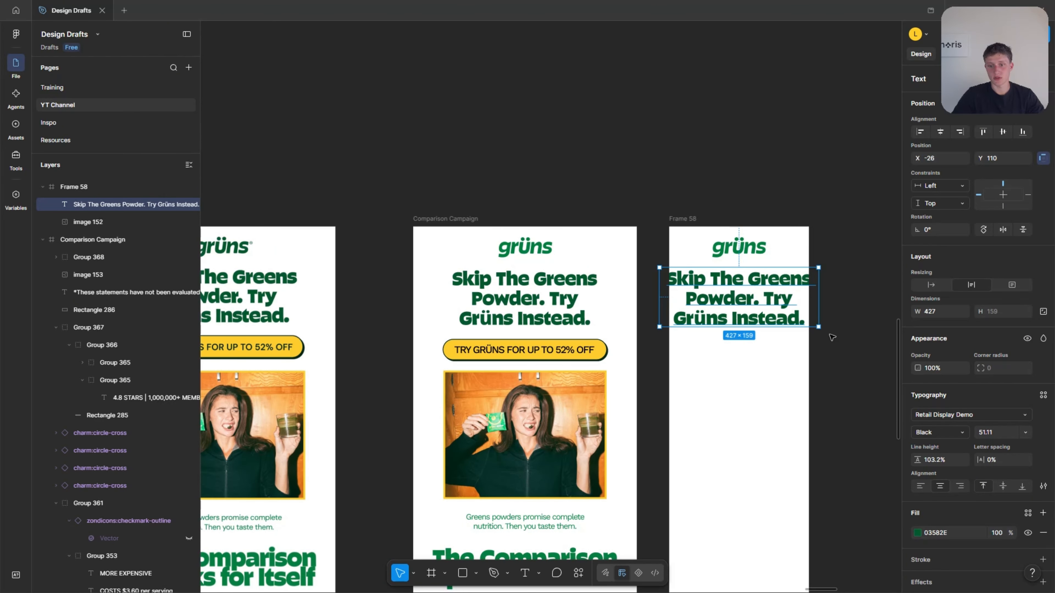
{"action": "key", "text": "Down"}
{"action": "key", "text": "Down"}
{"action": "key", "text": "Down"}
{"action": "key", "text": "Down"}
{"action": "key", "text": "Down"}
{"action": "key", "text": "Down"}
{"action": "key", "text": "Down"}
{"action": "key", "text": "Down"}
{"action": "key", "text": "Down"}
{"action": "key", "text": "Down"}
{"action": "key", "text": "Down"}
{"action": "key", "text": "Down"}
{"action": "key", "text": "Down"}
{"action": "key", "text": "Down"}
{"action": "key", "text": "Down"}
{"action": "key", "text": "Down"}
{"action": "key", "text": "Down"}
{"action": "key", "text": "Down"}
{"action": "key", "text": "Down"}
{"action": "key", "text": "Down"}
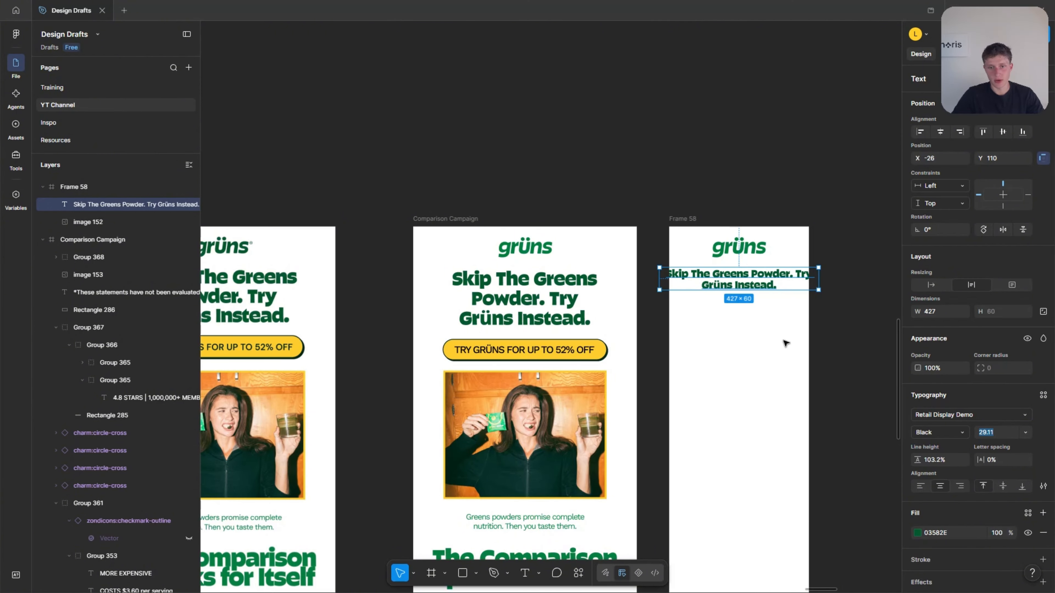
{"action": "key", "text": "Up"}
{"action": "key", "text": "Up"}
{"action": "key", "text": "Up"}
{"action": "key", "text": "Up"}
{"action": "key", "text": "Up"}
{"action": "key", "text": "Up"}
{"action": "key", "text": "Up"}
{"action": "key", "text": "Up"}
{"action": "key", "text": "Up"}
{"action": "key", "text": "Up"}
{"action": "key", "text": "Up"}
{"action": "key", "text": "Up"}
{"action": "key", "text": "Up"}
{"action": "key", "text": "Up"}
{"action": "key", "text": "Up"}
{"action": "key", "text": "Up"}
{"action": "key", "text": "Up"}
{"action": "key", "text": "Up"}
{"action": "key", "text": "Up"}
{"action": "key", "text": "Up"}
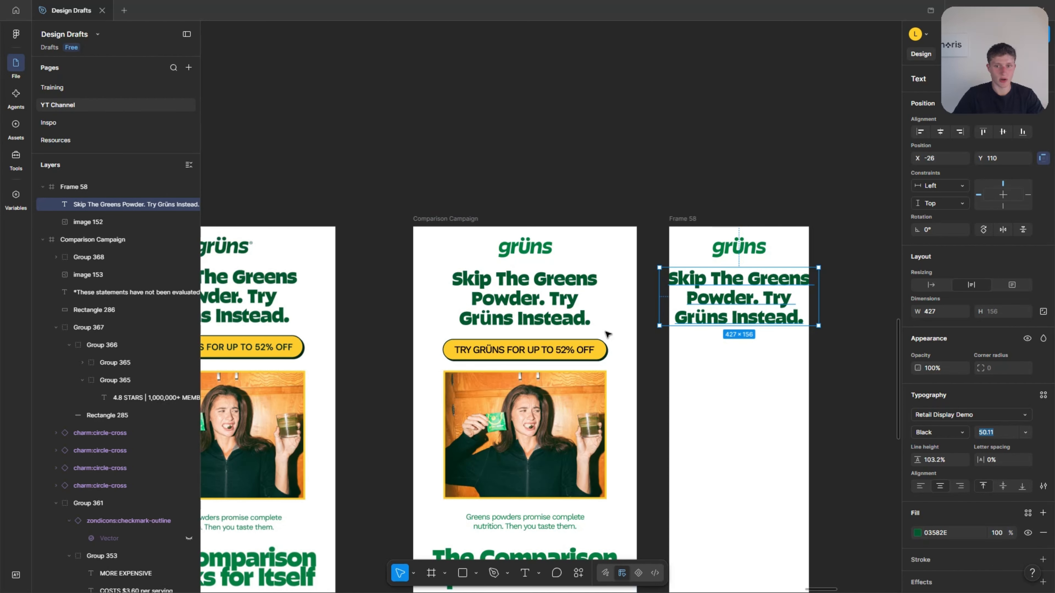
Try narrowing the headline's text box to the 375 width of Frame 58, then undo the resize.
{"action": "scroll", "coordinate": [827, 287], "scroll_direction": "up", "scroll_amount": 3}
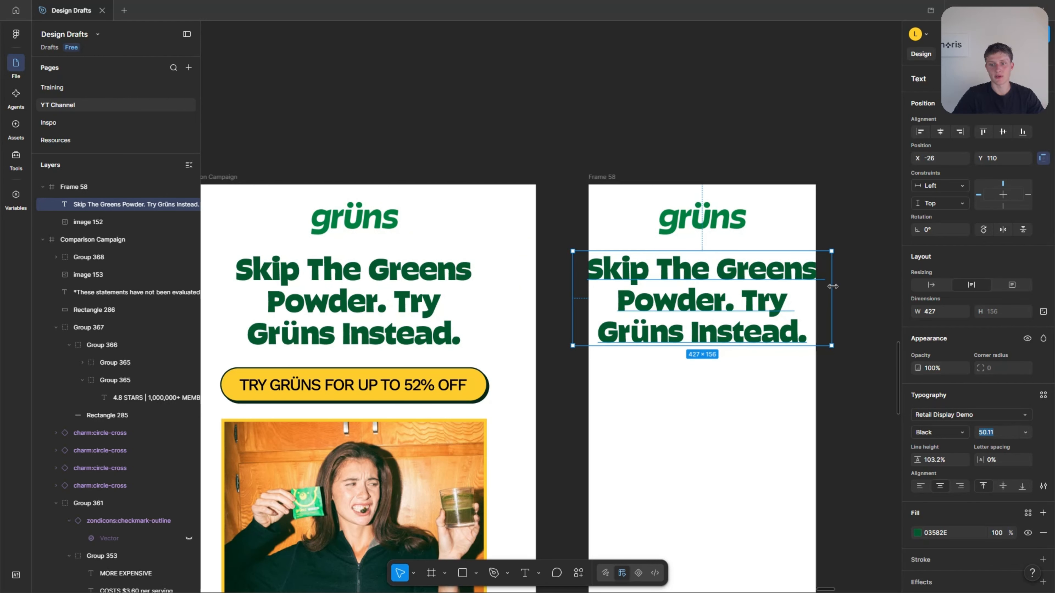
{"action": "left_click_drag", "start_coordinate": [833, 286], "coordinate": [817, 287]}
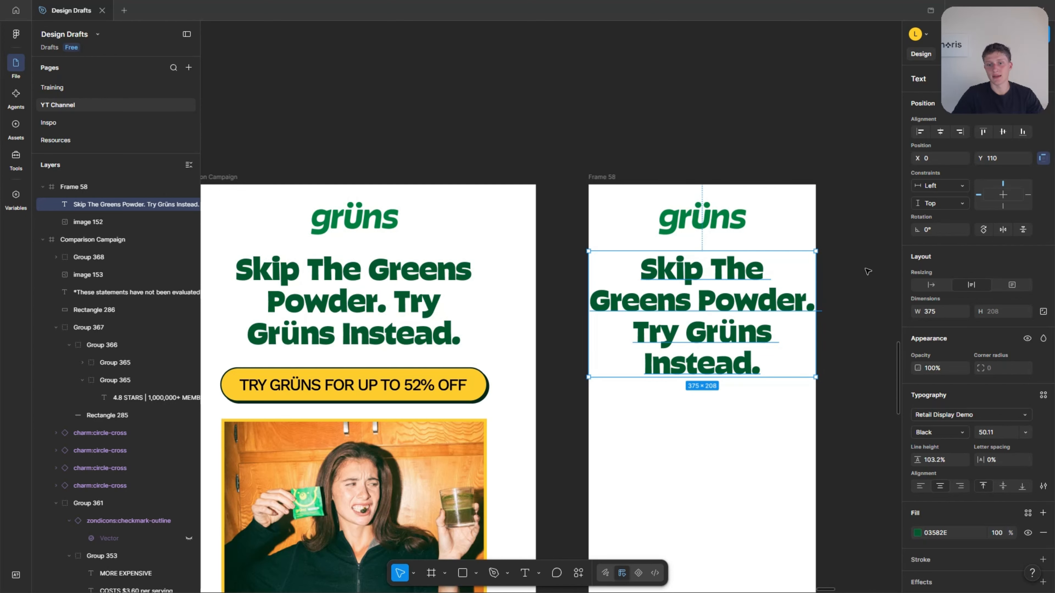
{"action": "key", "text": "ctrl+z"}
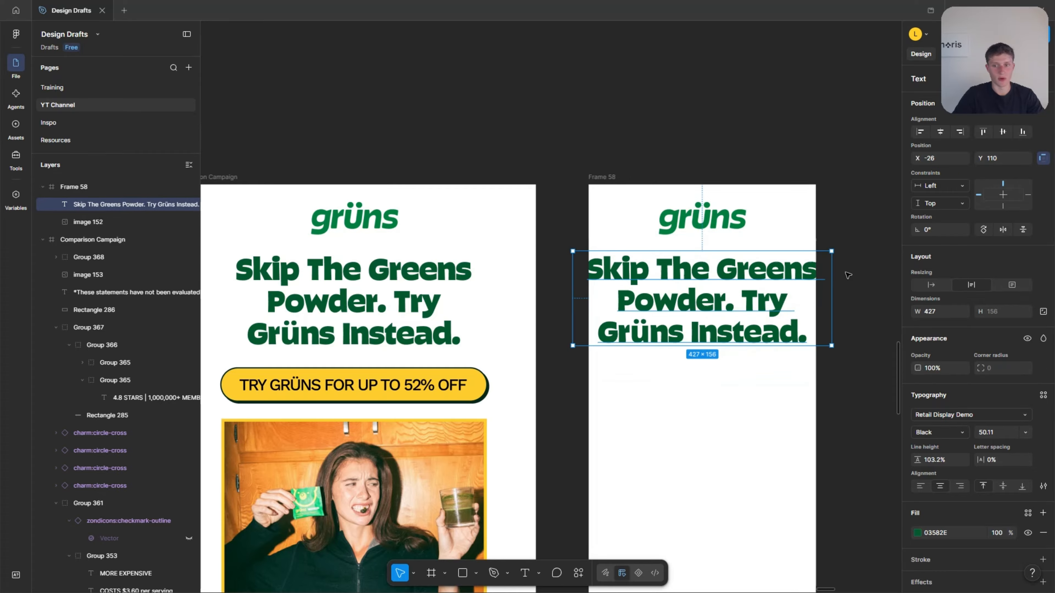
Reduce the headline's font size in Frame 58 to 46.11 and narrow its text box to 375 so it keeps three lines.
{"action": "left_click", "coordinate": [987, 434]}
{"action": "key", "text": "Down"}
{"action": "key", "text": "Down"}
{"action": "key", "text": "Down"}
{"action": "key", "text": "Down"}
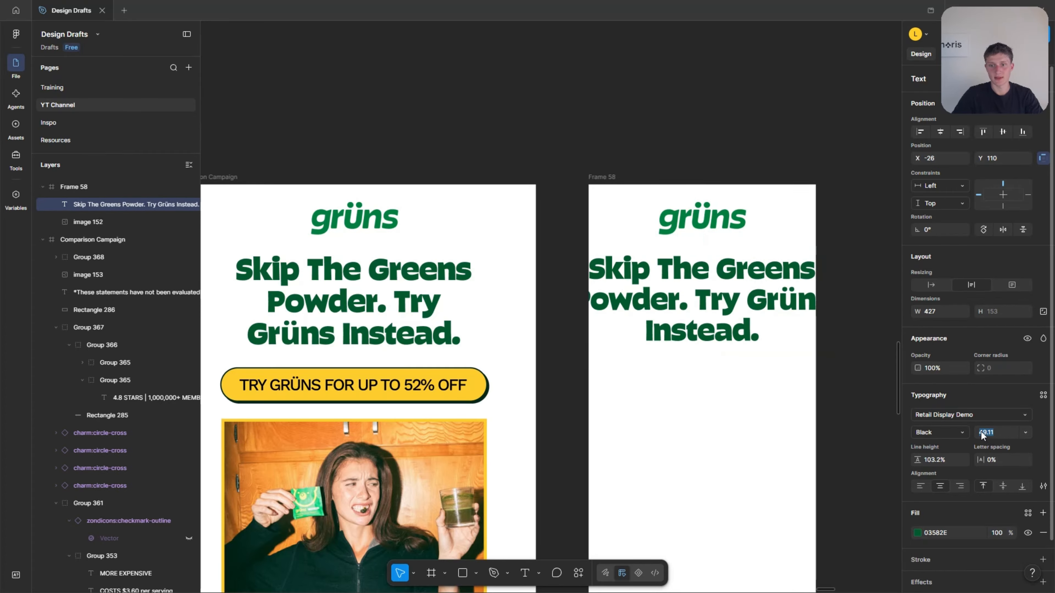
{"action": "left_click_drag", "start_coordinate": [830, 282], "coordinate": [816, 280]}
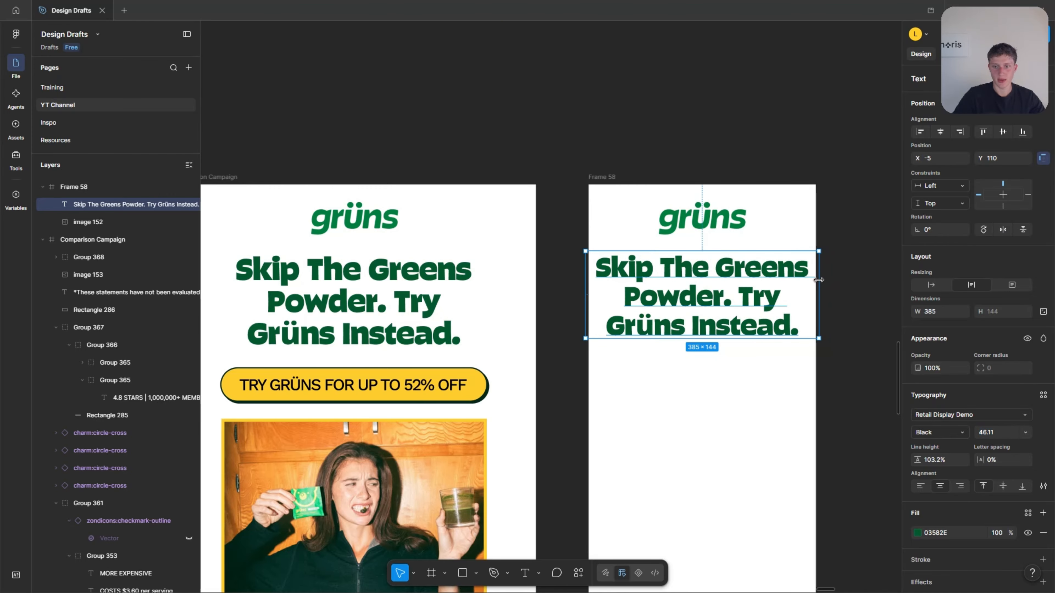
{"action": "left_click", "coordinate": [987, 437]}
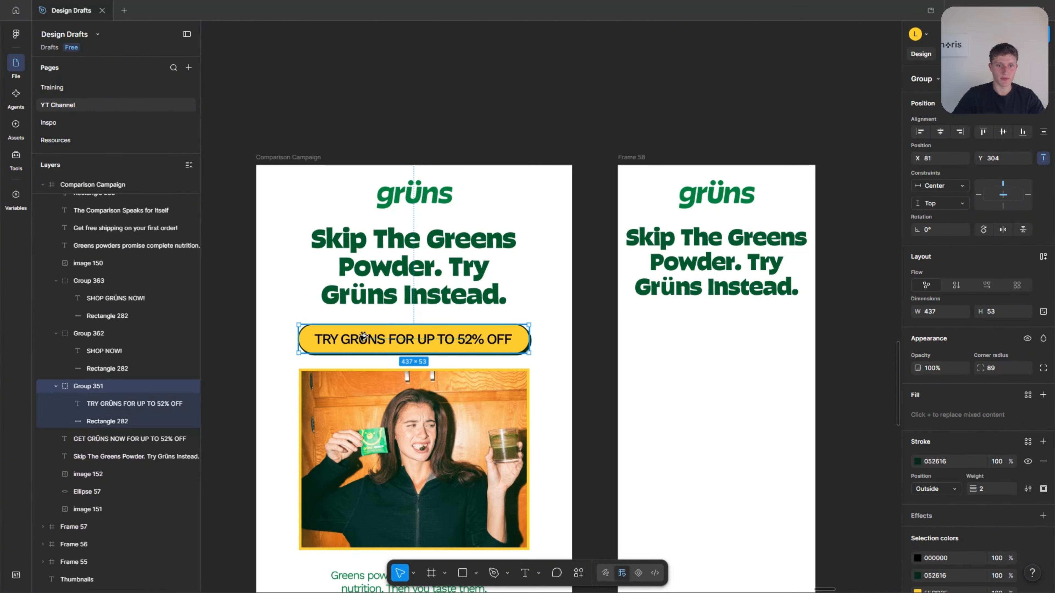
Copy the yellow "TRY GRÜNS FOR UP TO 52% OFF" button into Frame 58, scaled to 355 × 43.05 and placed close below the headline.
{"action": "left_click_drag", "start_coordinate": [364, 337], "coordinate": [683, 342]}
{"action": "scroll", "coordinate": [744, 343], "scroll_direction": "up", "scroll_amount": 3}
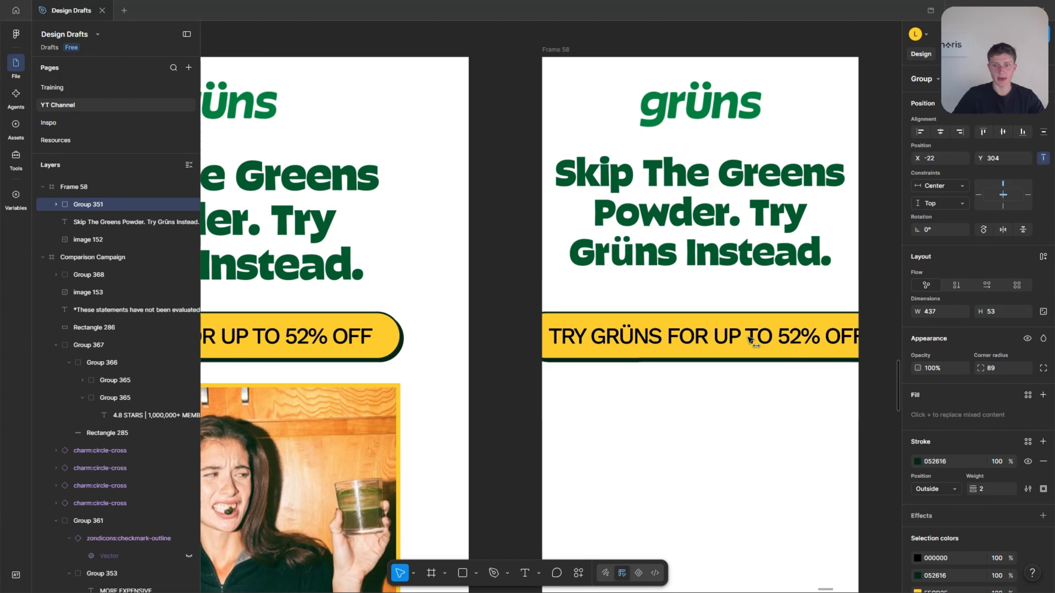
{"action": "scroll", "coordinate": [778, 339], "scroll_direction": "down", "scroll_amount": 3}
{"action": "key", "text": "k"}
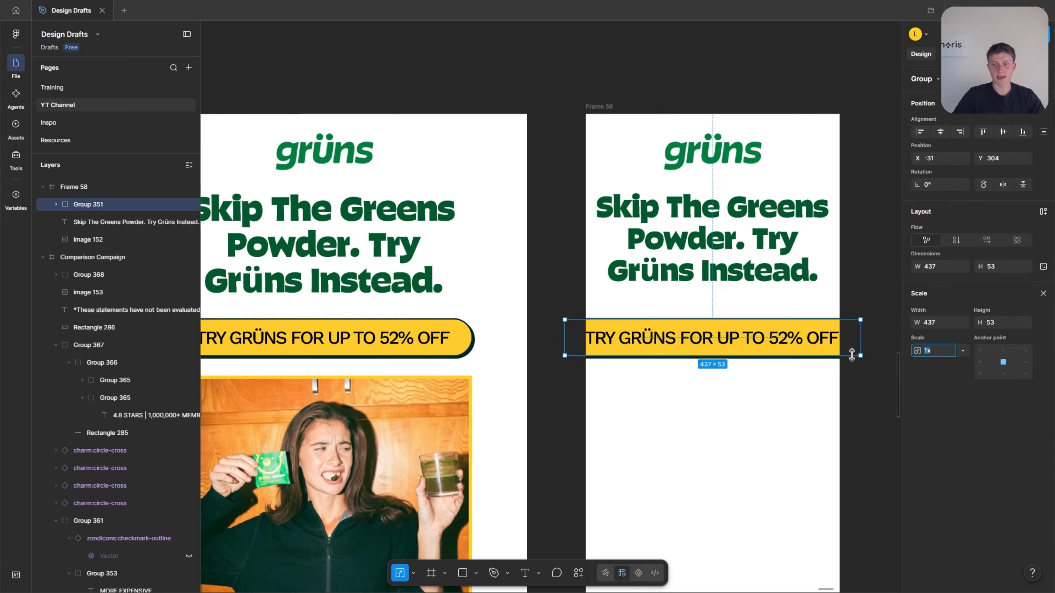
{"action": "left_click_drag", "start_coordinate": [861, 354], "coordinate": [833, 344]}
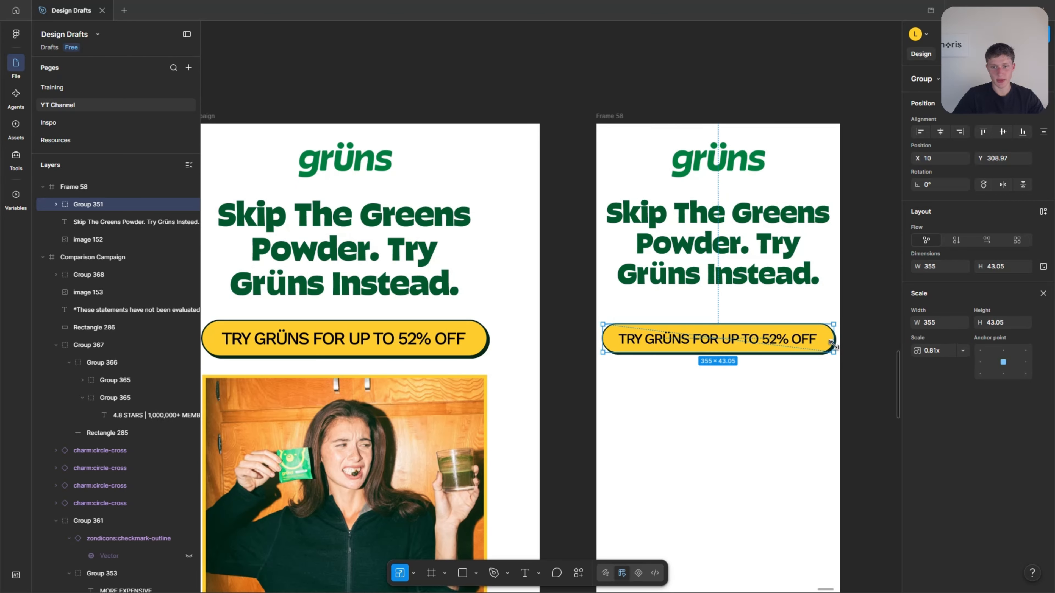
{"action": "left_click", "coordinate": [864, 341]}
{"action": "left_click", "coordinate": [739, 346]}
{"action": "left_click_drag", "start_coordinate": [739, 346], "coordinate": [738, 325]}
{"action": "left_click", "coordinate": [824, 400]}
Copy the photo of the woman from Comparison Campaign into Frame 58 below the button and centre it horizontally.
{"action": "scroll", "coordinate": [826, 400], "scroll_direction": "down", "scroll_amount": 5}
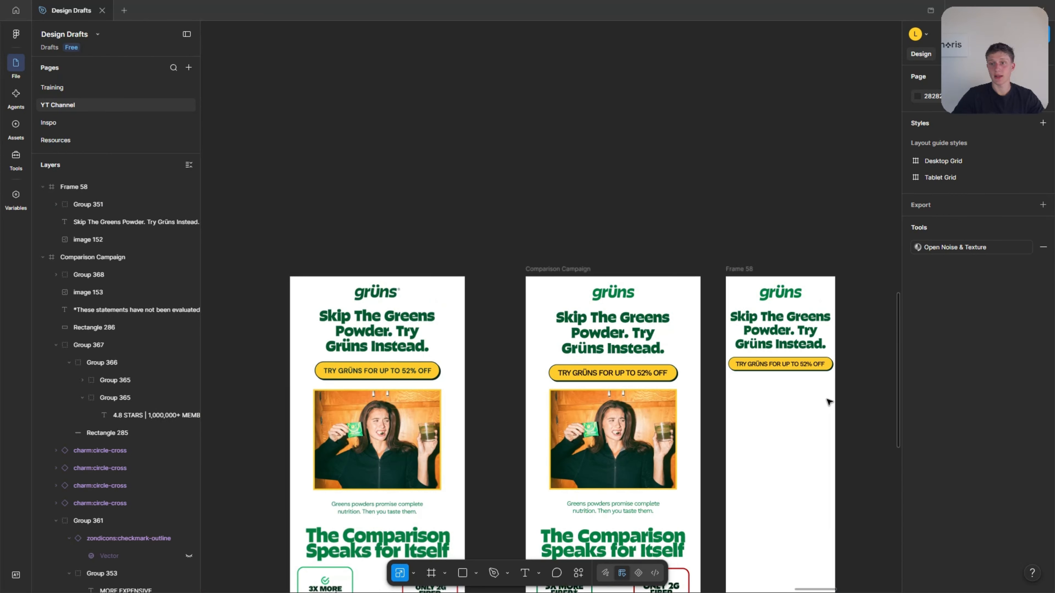
{"action": "scroll", "coordinate": [791, 398], "scroll_direction": "down", "scroll_amount": 3}
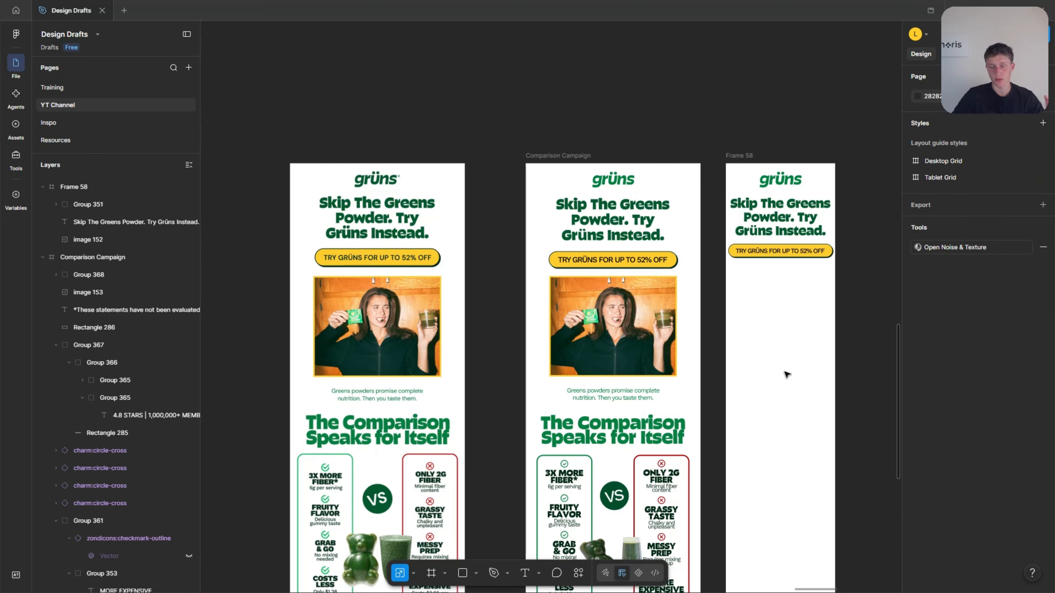
{"action": "scroll", "coordinate": [809, 317], "scroll_direction": "up", "scroll_amount": 3}
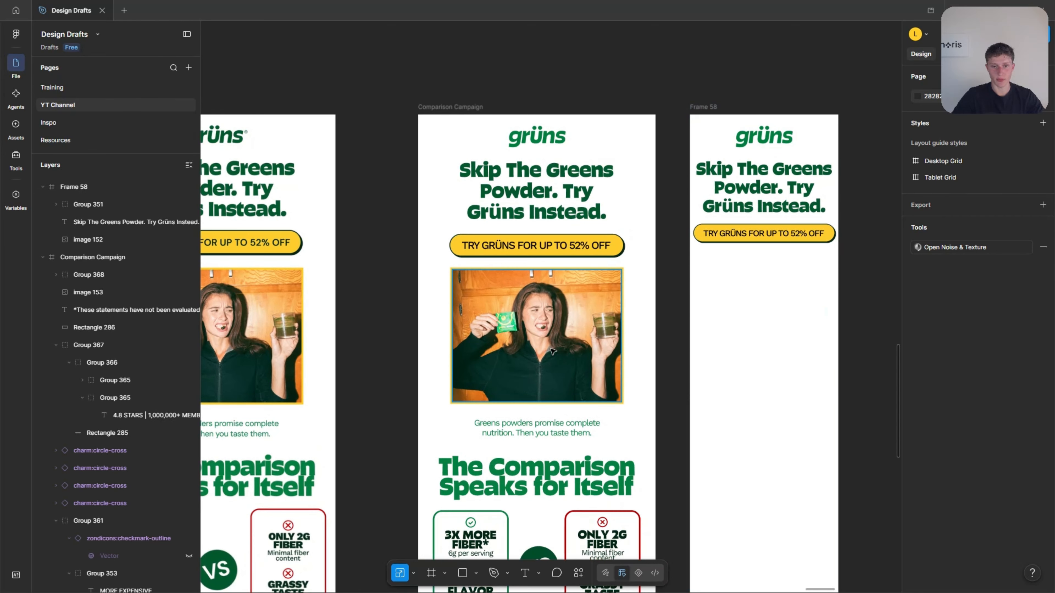
{"action": "left_click_drag", "start_coordinate": [514, 310], "coordinate": [755, 309]}
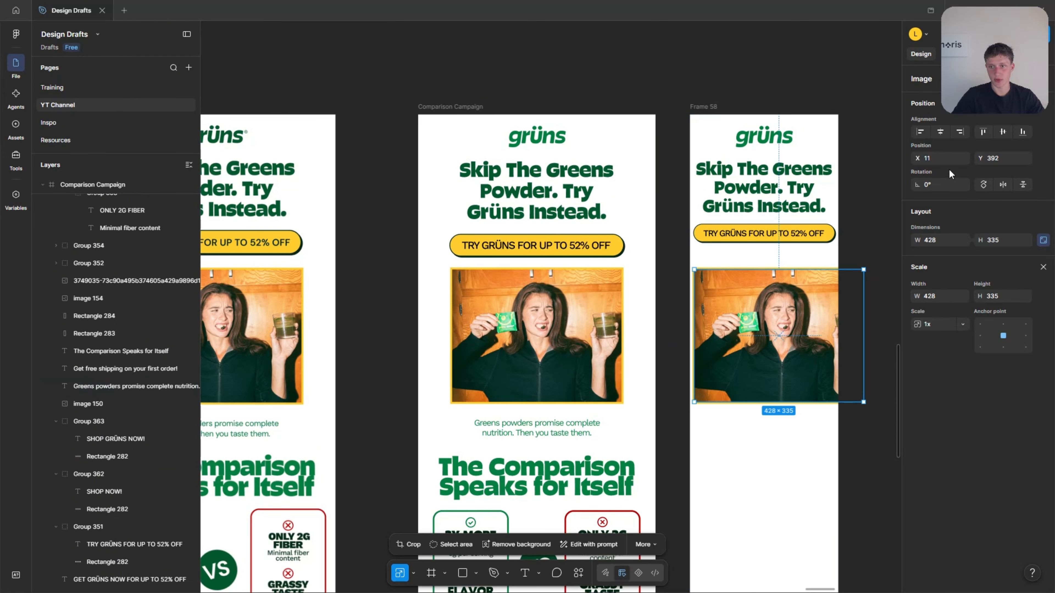
{"action": "left_click", "coordinate": [940, 131]}
Crop the sides of the photo in Frame 58 to about 365 × 335 and centre it in the frame.
{"action": "scroll", "coordinate": [818, 288], "scroll_direction": "up", "scroll_amount": 1}
{"action": "scroll", "coordinate": [848, 358], "scroll_direction": "up", "scroll_amount": 1}
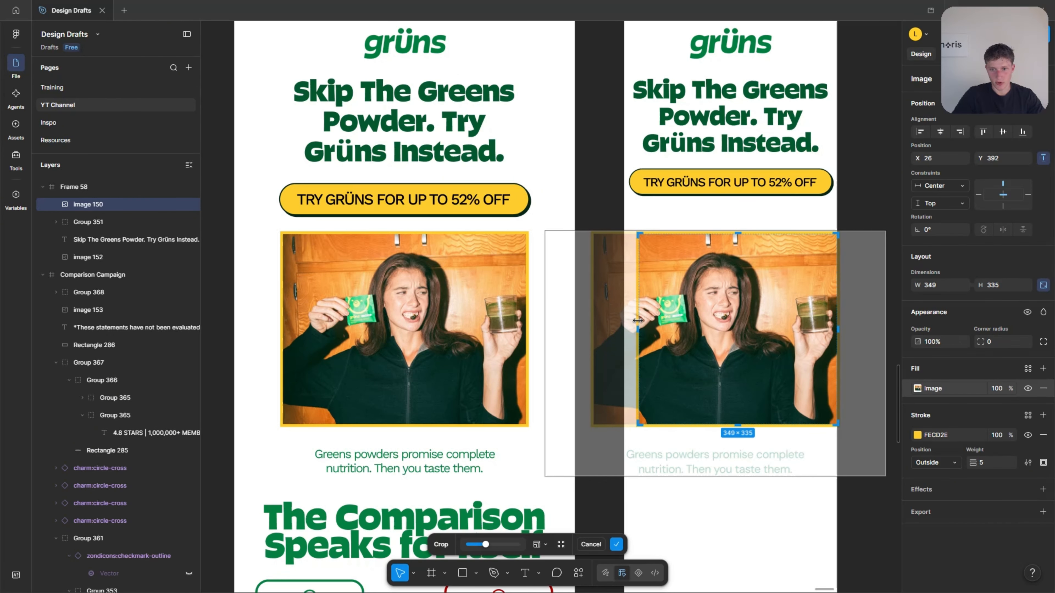
{"action": "left_click_drag", "start_coordinate": [637, 323], "coordinate": [631, 322]}
{"action": "left_click", "coordinate": [855, 265]}
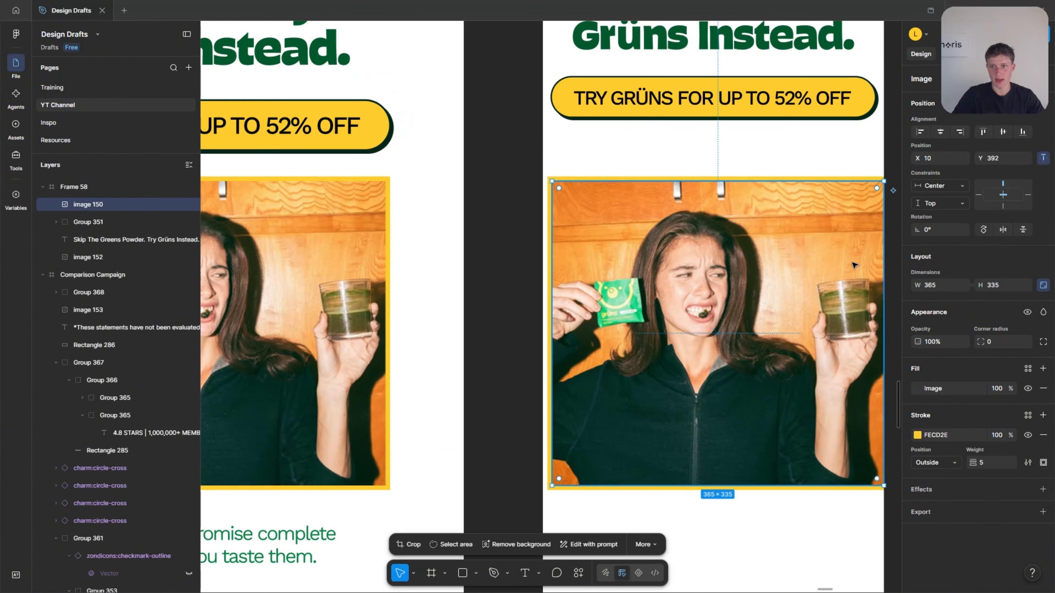
{"action": "left_click", "coordinate": [938, 132]}
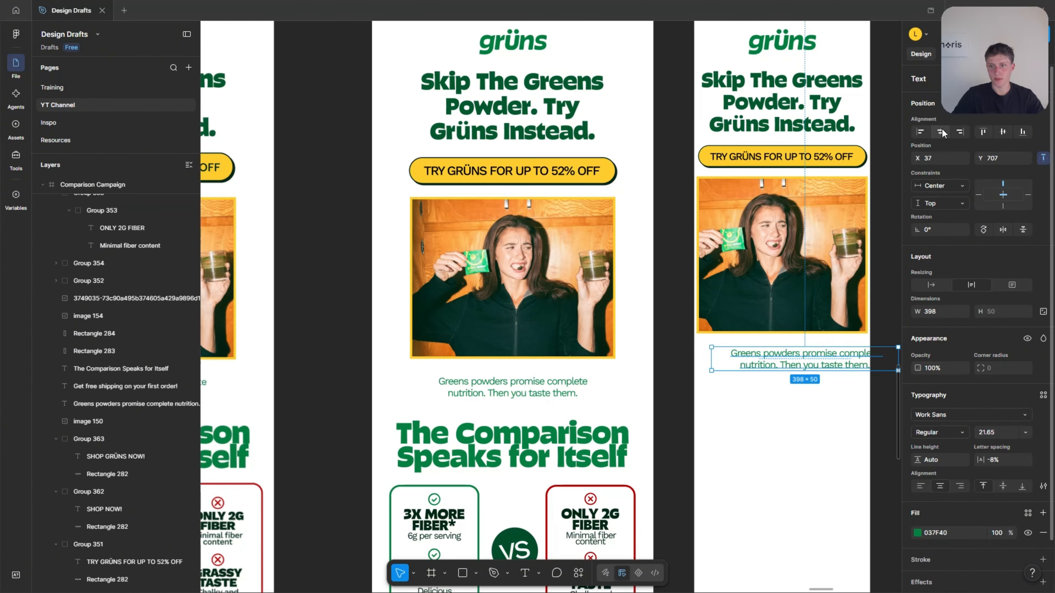
{"action": "left_click", "coordinate": [944, 133]}
Place a copy of the "Greens powders promise complete nutrition" text under the photo in Frame 58, with its box narrowed to 354.
{"action": "scroll", "coordinate": [840, 373], "scroll_direction": "up", "scroll_amount": 1}
{"action": "scroll", "coordinate": [840, 373], "scroll_direction": "up", "scroll_amount": 2}
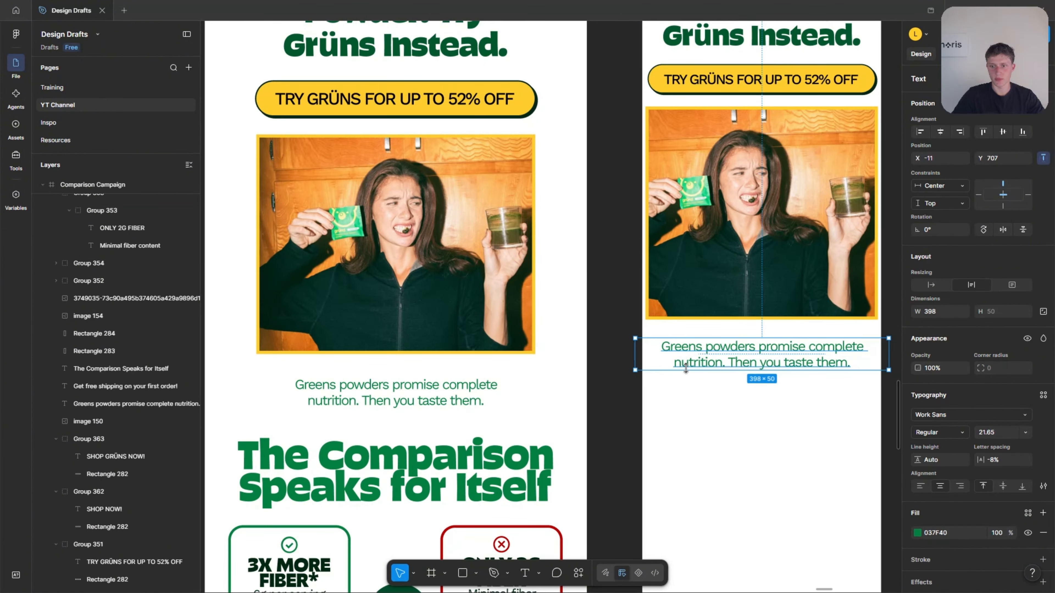
{"action": "left_click_drag", "start_coordinate": [873, 345], "coordinate": [859, 347]}
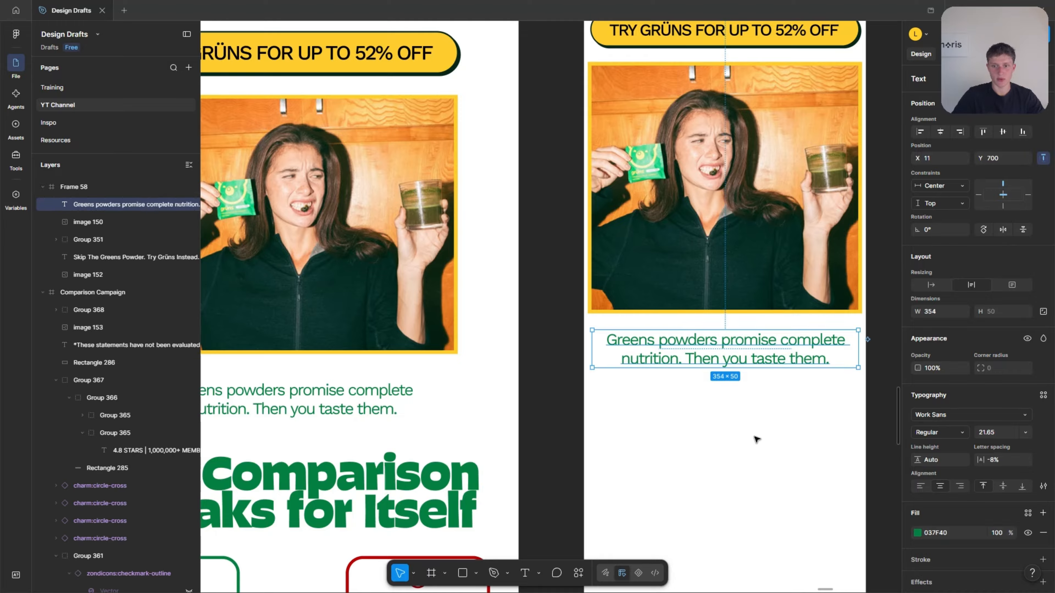
{"action": "left_click", "coordinate": [759, 436]}
Copy "The Comparison Speaks for Itself" heading into Frame 58 below the body text, centre it and narrow its box to 375.
{"action": "scroll", "coordinate": [773, 422], "scroll_direction": "down", "scroll_amount": 3}
{"action": "scroll", "coordinate": [739, 374], "scroll_direction": "up", "scroll_amount": 1}
{"action": "left_click", "coordinate": [511, 451]}
{"action": "left_click_drag", "start_coordinate": [554, 449], "coordinate": [779, 431]}
{"action": "left_click", "coordinate": [940, 132]}
{"action": "scroll", "coordinate": [814, 374], "scroll_direction": "down", "scroll_amount": 1}
{"action": "scroll", "coordinate": [815, 374], "scroll_direction": "up", "scroll_amount": 2}
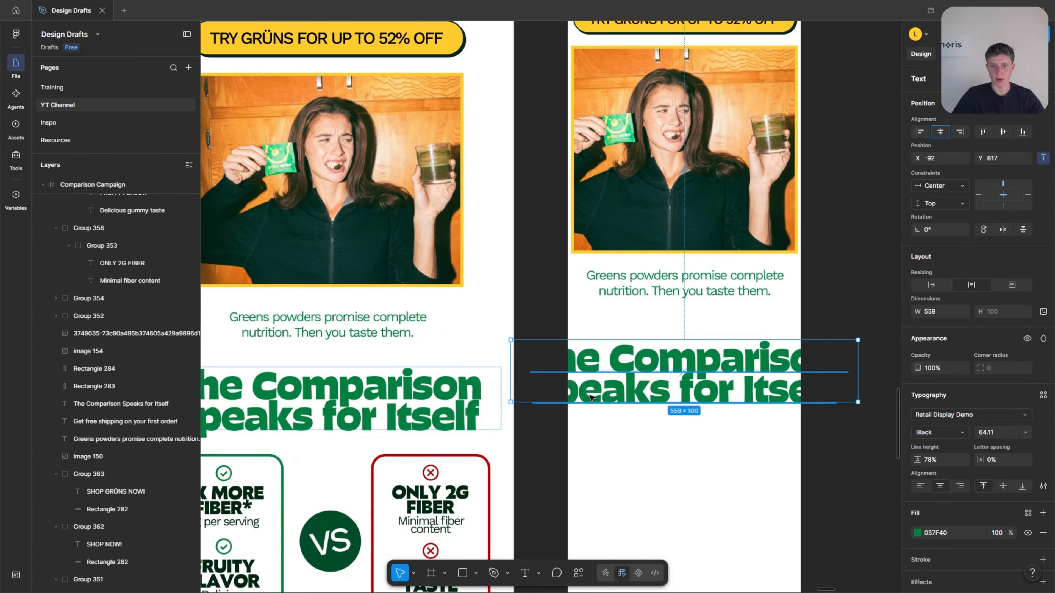
{"action": "left_click_drag", "start_coordinate": [838, 365], "coordinate": [787, 366]}
{"action": "scroll", "coordinate": [694, 383], "scroll_direction": "up", "scroll_amount": 2}
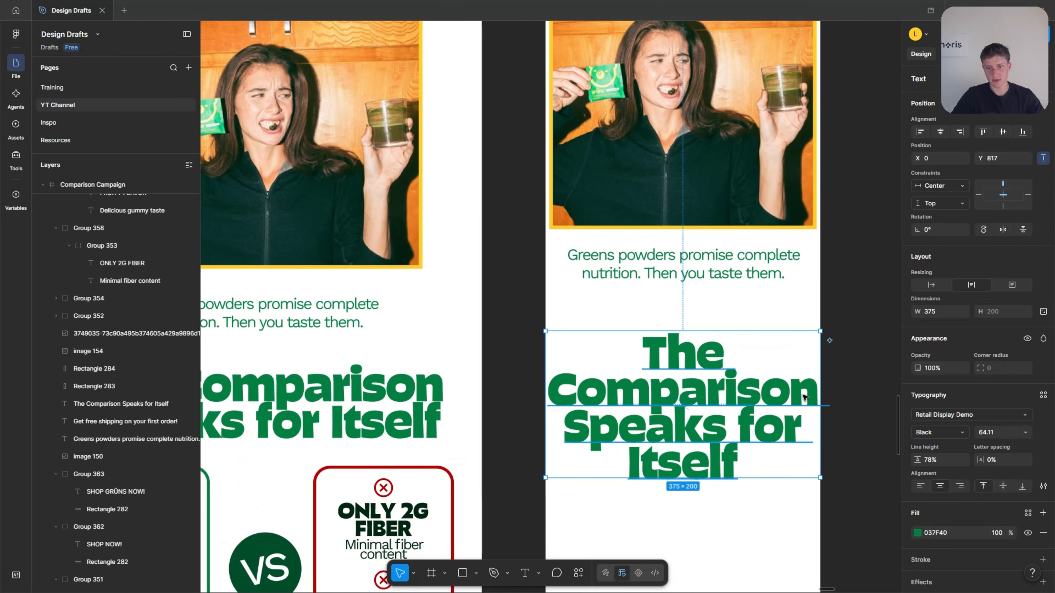
Reduce the "The Comparison Speaks for Itself" heading in Frame 58 to font size 55.11 and move it to 27 px below the body text.
{"action": "left_click", "coordinate": [990, 430]}
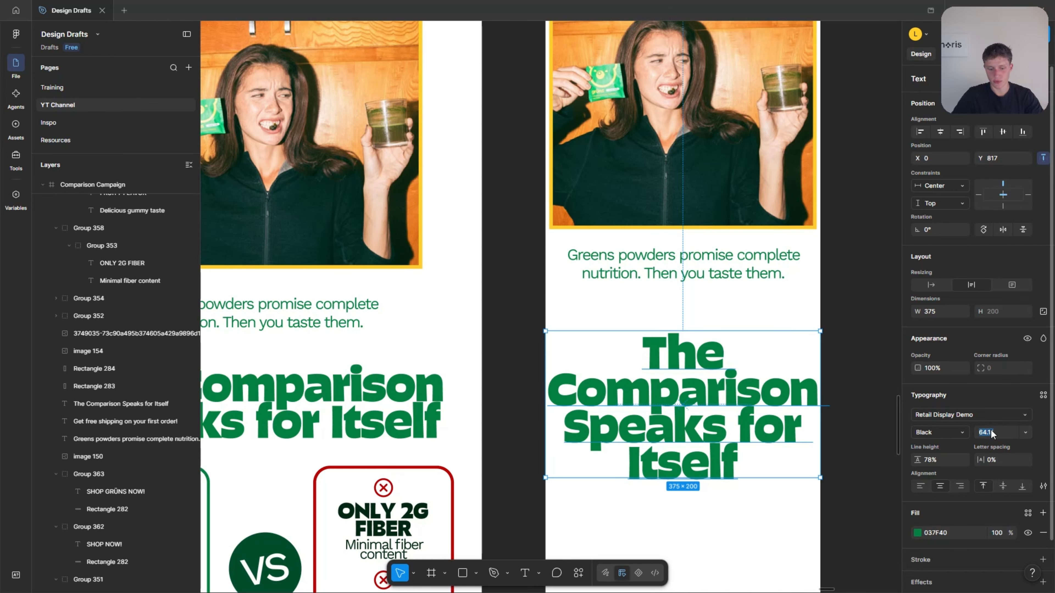
{"action": "key", "text": "Down"}
{"action": "key", "text": "Down"}
{"action": "key", "text": "Down"}
{"action": "key", "text": "Down"}
{"action": "key", "text": "Down"}
{"action": "key", "text": "Down"}
{"action": "key", "text": "Down"}
{"action": "key", "text": "Down"}
{"action": "key", "text": "Down"}
{"action": "key", "text": "Down"}
{"action": "key", "text": "Down"}
{"action": "key", "text": "Down"}
{"action": "key", "text": "Down"}
{"action": "key", "text": "Down"}
{"action": "key", "text": "Down"}
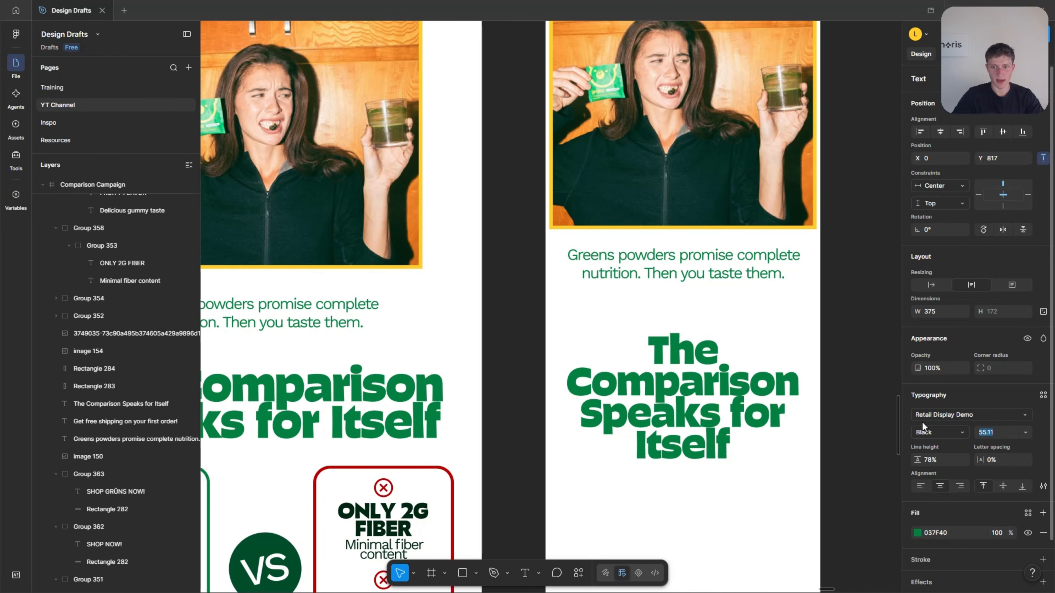
{"action": "left_click_drag", "start_coordinate": [820, 361], "coordinate": [813, 360]}
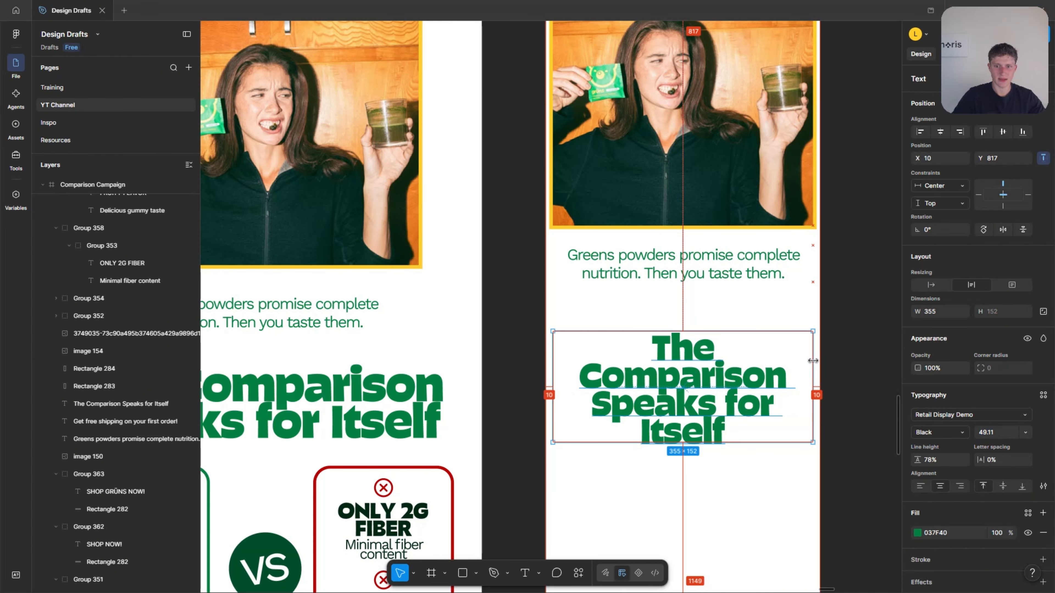
{"action": "left_click_drag", "start_coordinate": [695, 379], "coordinate": [695, 372]}
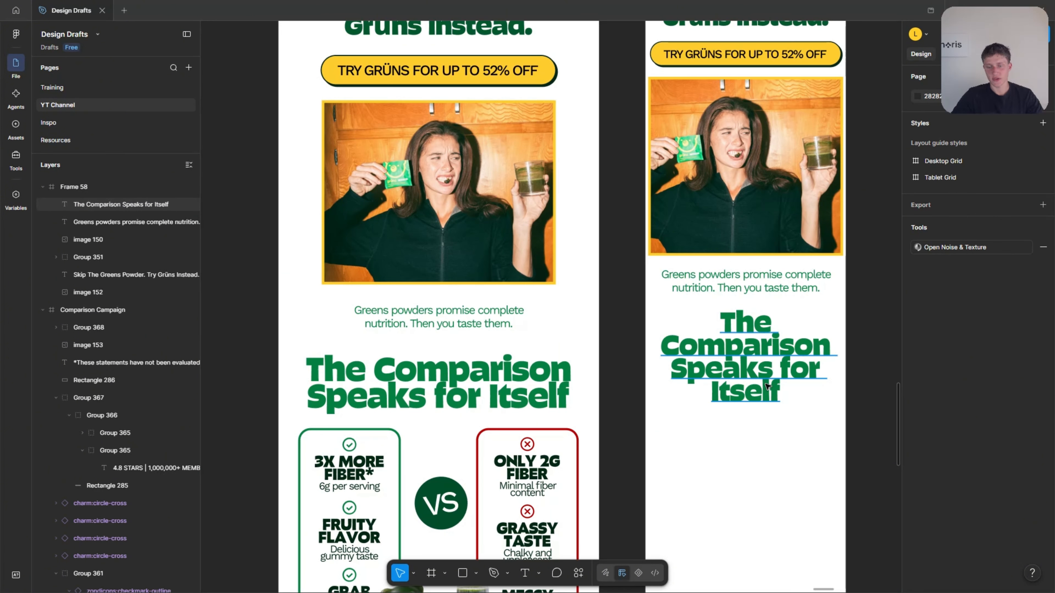
{"action": "left_click", "coordinate": [767, 385]}
{"action": "scroll", "coordinate": [767, 372], "scroll_direction": "up", "scroll_amount": 2}
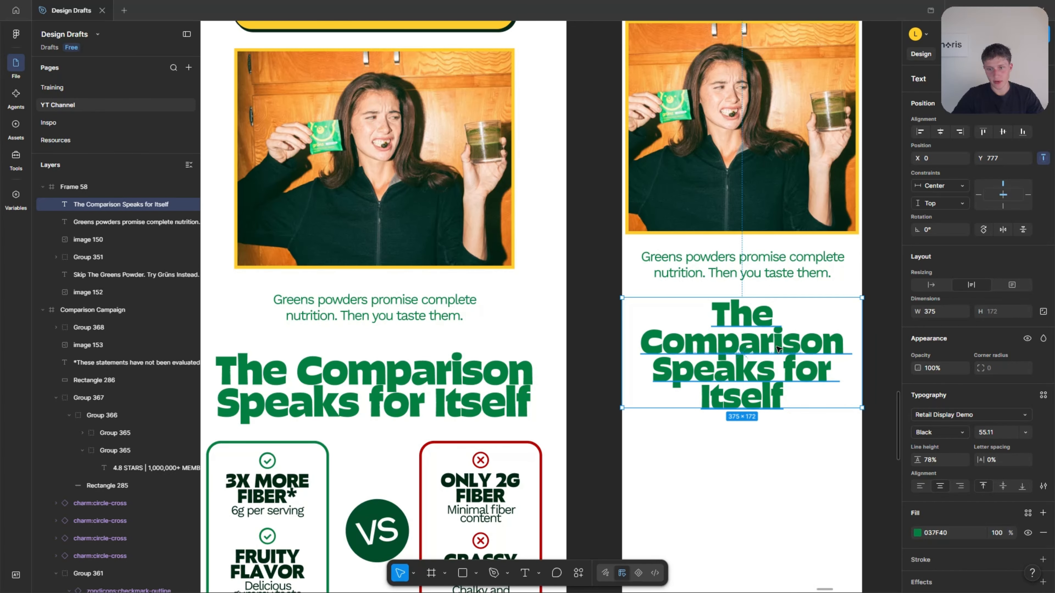
{"action": "scroll", "coordinate": [778, 349], "scroll_direction": "down", "scroll_amount": 3}
{"action": "left_click", "coordinate": [770, 424]}
Group the four green checkmark benefits with their green outline rectangle in Comparison Campaign.
{"action": "scroll", "coordinate": [760, 422], "scroll_direction": "up", "scroll_amount": 3}
{"action": "scroll", "coordinate": [757, 413], "scroll_direction": "down", "scroll_amount": 1}
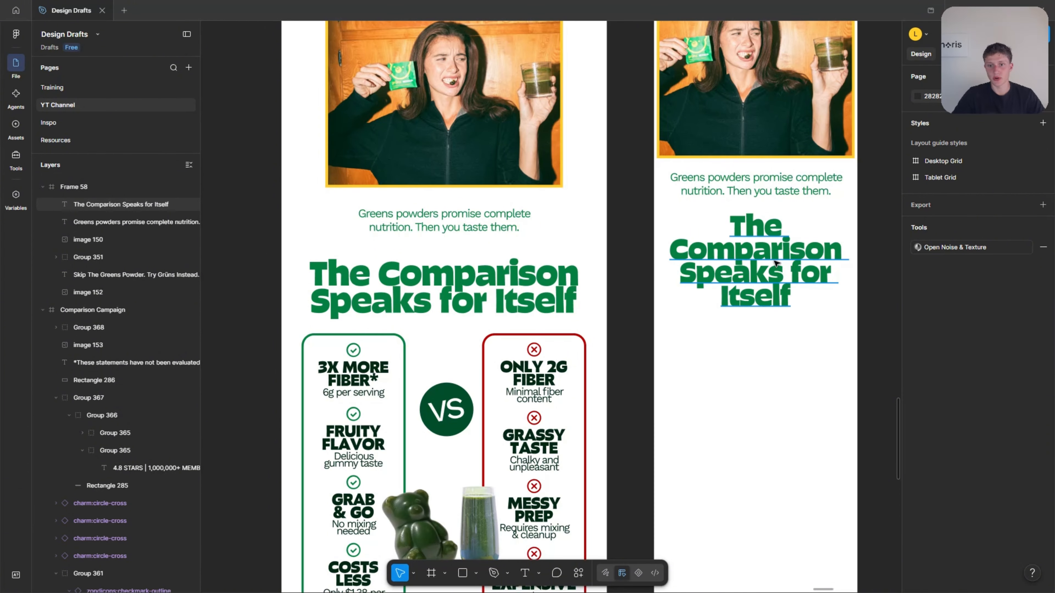
{"action": "scroll", "coordinate": [762, 362], "scroll_direction": "down", "scroll_amount": 1}
{"action": "scroll", "coordinate": [434, 376], "scroll_direction": "down", "scroll_amount": 5}
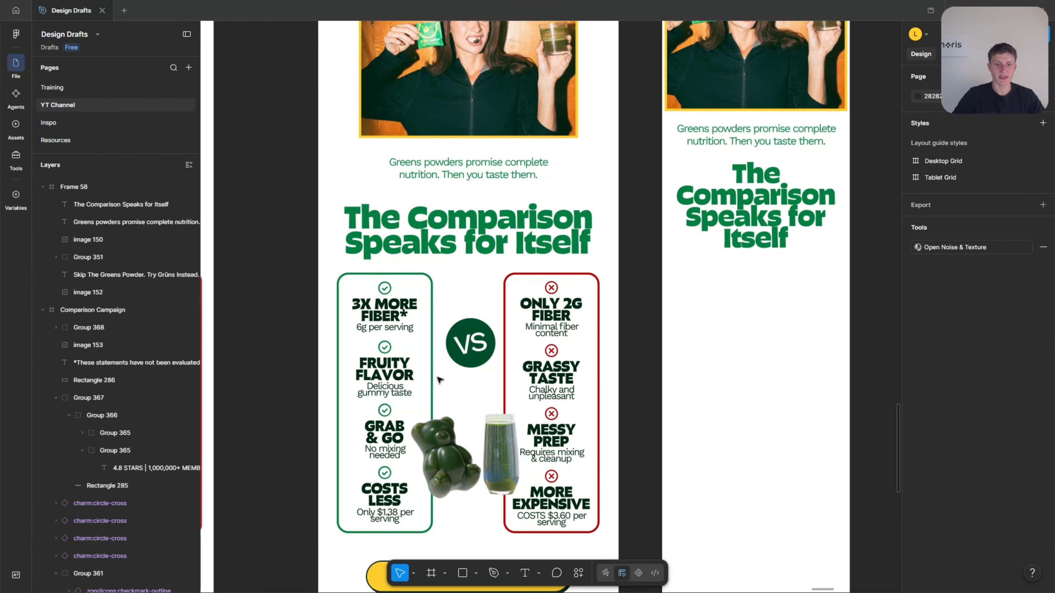
{"action": "scroll", "coordinate": [478, 395], "scroll_direction": "down", "scroll_amount": 1}
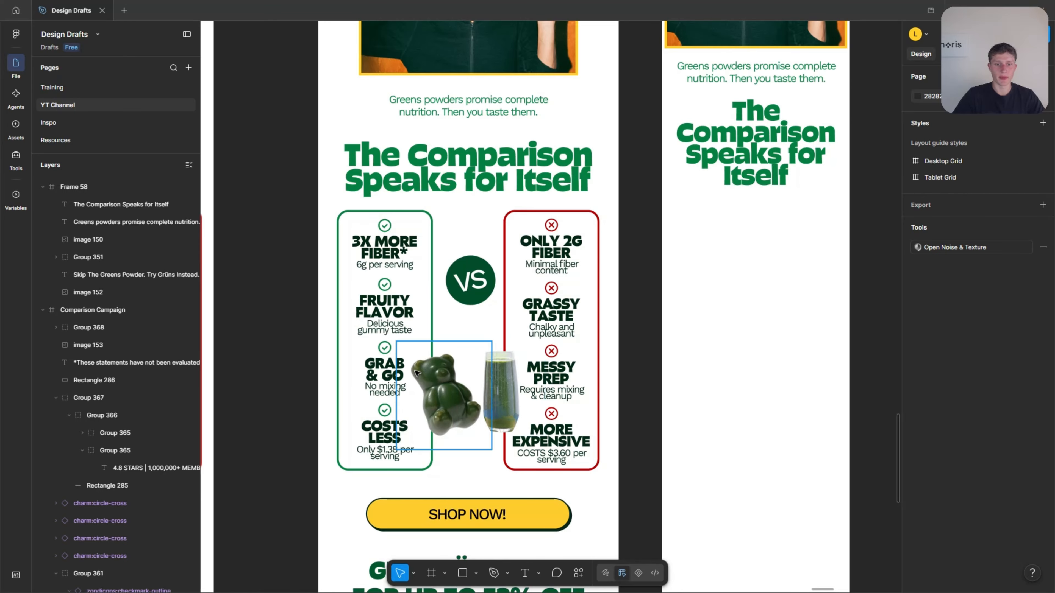
{"action": "left_click", "coordinate": [388, 432]}
{"action": "left_click", "coordinate": [387, 372], "text": "shift"}
{"action": "left_click", "coordinate": [388, 309], "text": "shift"}
{"action": "left_click", "coordinate": [389, 249], "text": "shift"}
{"action": "left_click", "coordinate": [339, 278], "text": "shift"}
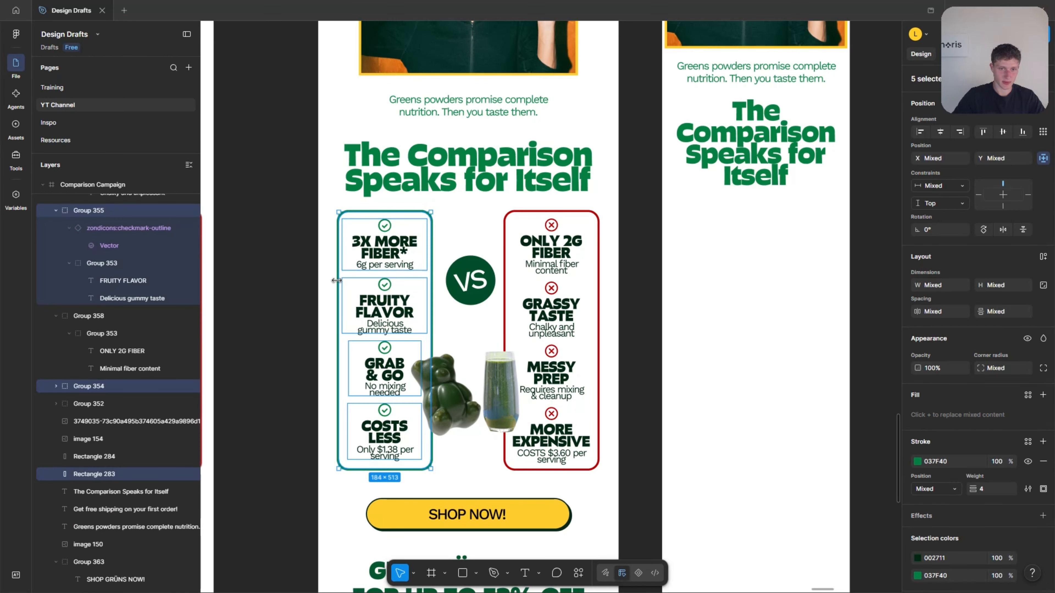
{"action": "key", "text": "ctrl+g"}
Group the four red-cross drawbacks with their red outline rectangle in Comparison Campaign.
{"action": "left_click", "coordinate": [553, 316]}
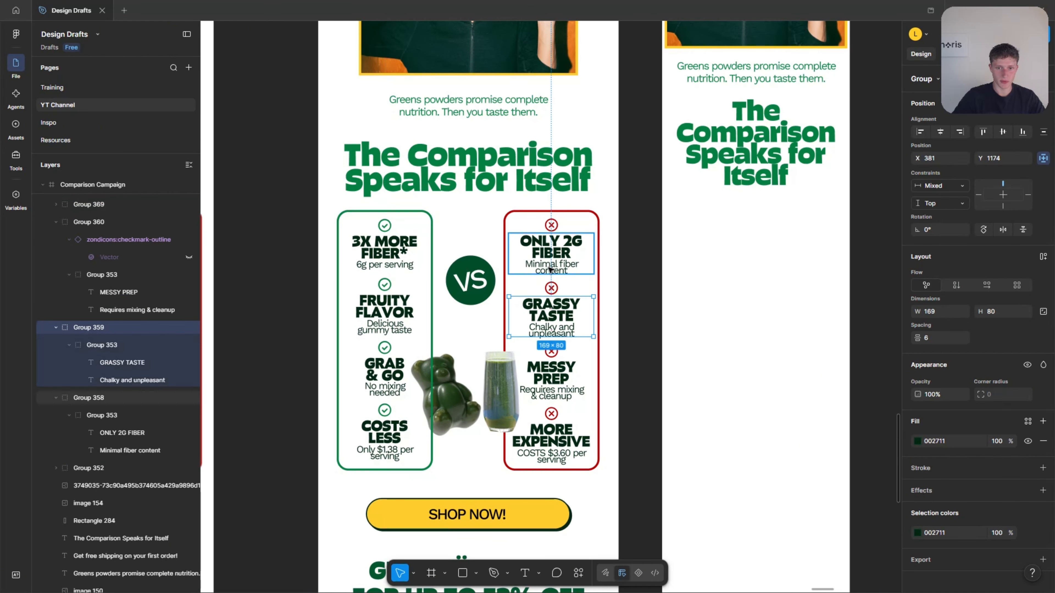
{"action": "left_click", "coordinate": [552, 290], "text": "shift"}
{"action": "left_click", "coordinate": [553, 264], "text": "shift"}
{"action": "left_click", "coordinate": [552, 226], "text": "shift"}
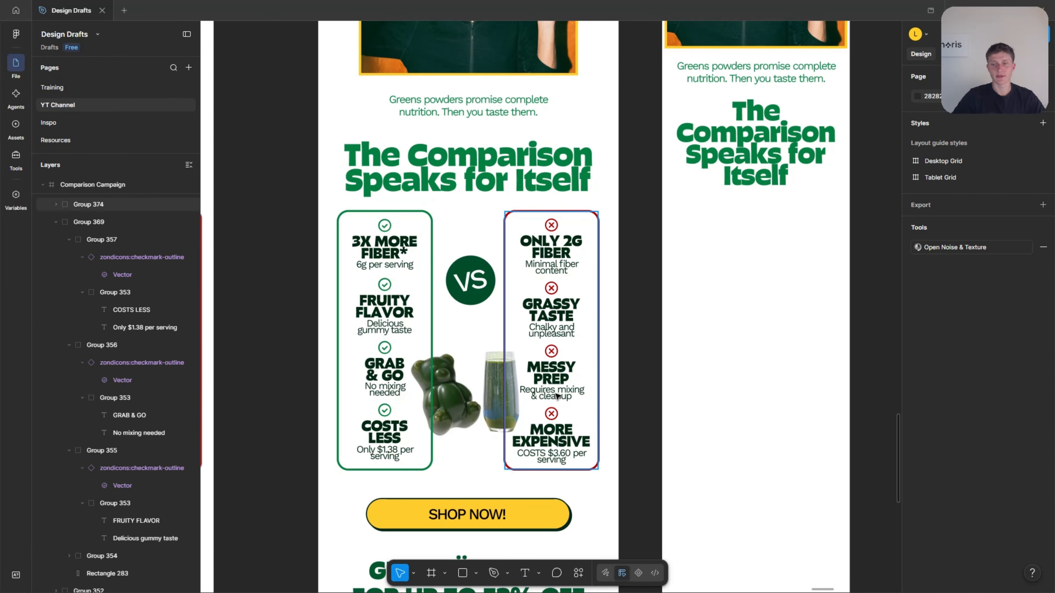
Copy the green benefits group into Frame 58 below the comparison heading, at X 27 and Y 994.
{"action": "left_click", "coordinate": [384, 330]}
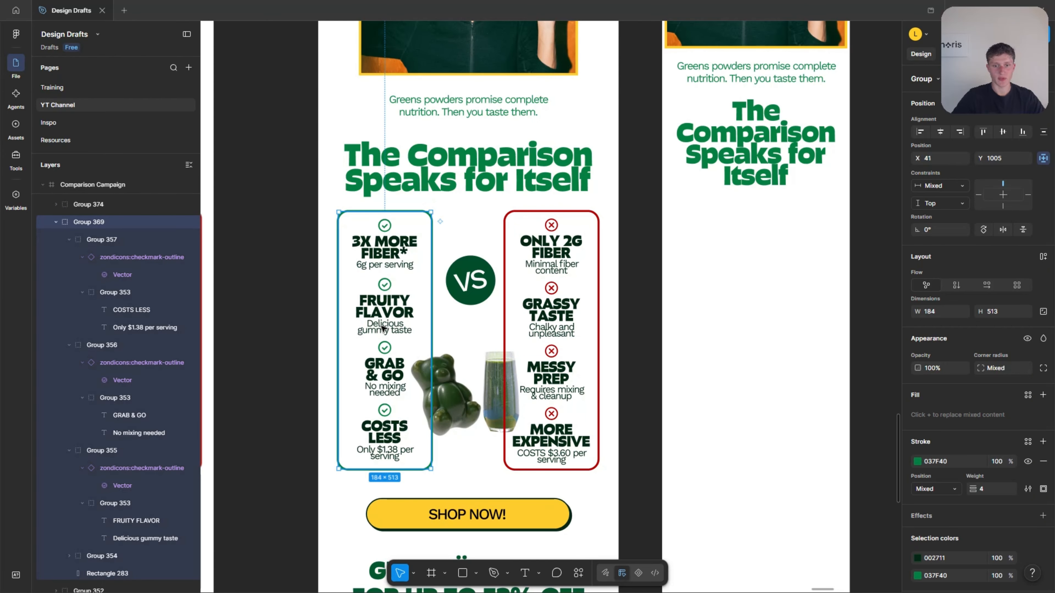
{"action": "scroll", "coordinate": [477, 345], "scroll_direction": "up", "scroll_amount": 1}
{"action": "scroll", "coordinate": [477, 345], "scroll_direction": "up", "scroll_amount": 2}
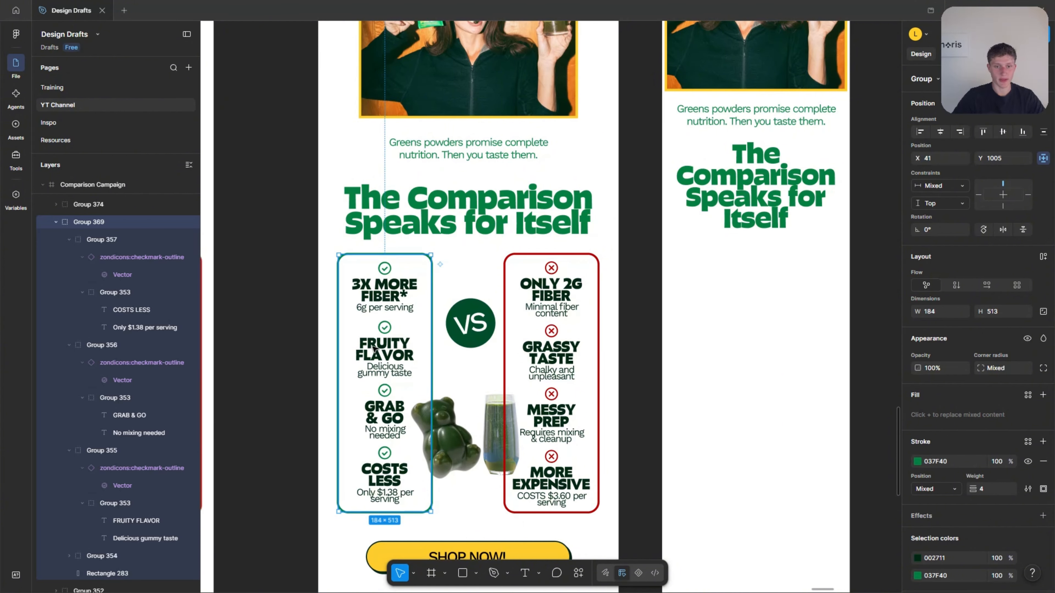
{"action": "scroll", "coordinate": [374, 345], "scroll_direction": "down", "scroll_amount": 1}
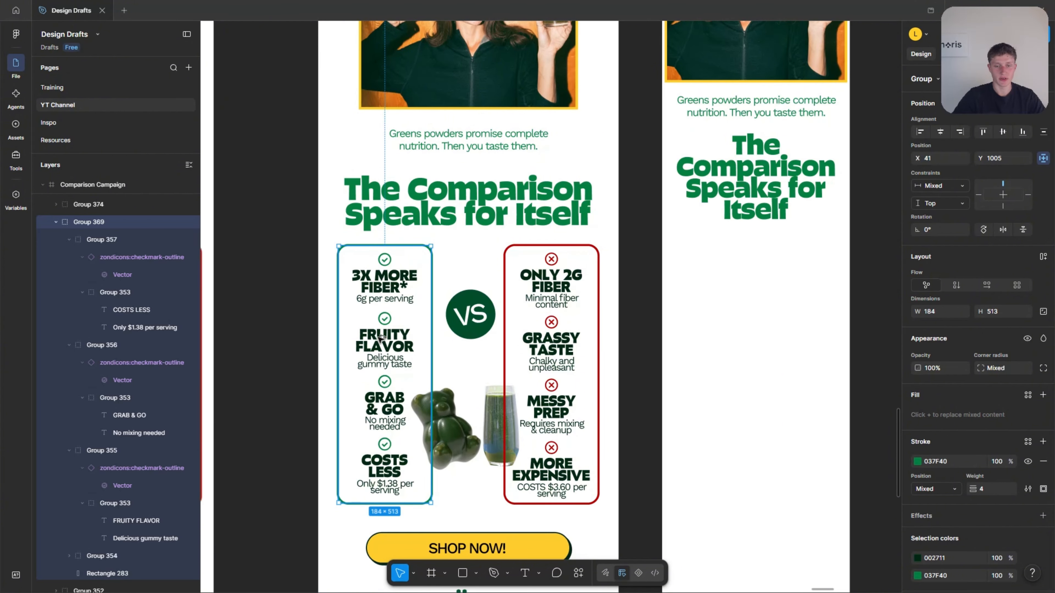
{"action": "left_click_drag", "start_coordinate": [382, 339], "coordinate": [726, 338]}
{"action": "scroll", "coordinate": [681, 324], "scroll_direction": "up", "scroll_amount": 4}
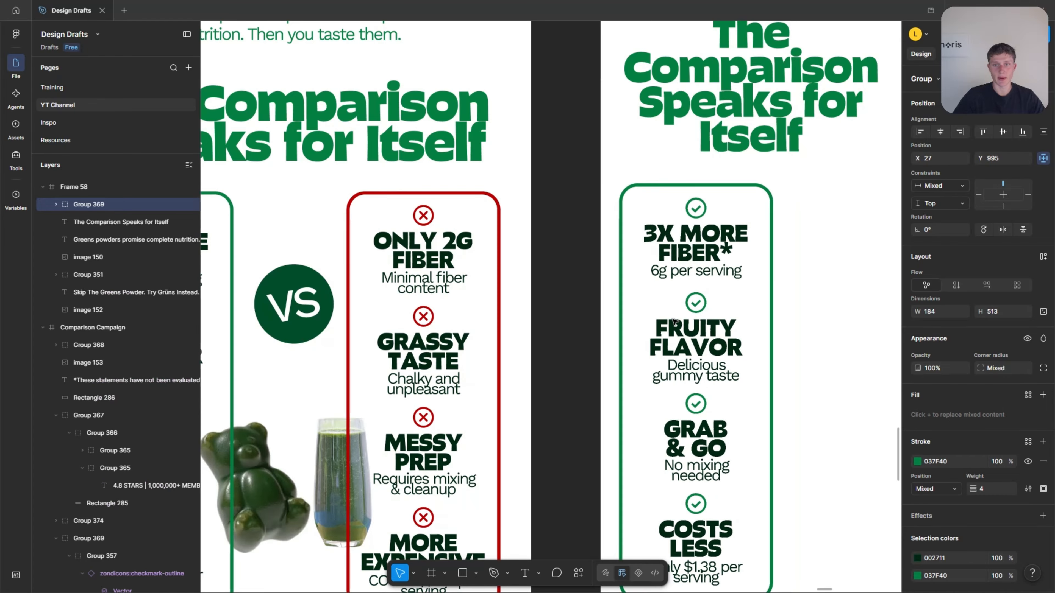
{"action": "key", "text": "Up"}
{"action": "scroll", "coordinate": [630, 320], "scroll_direction": "down", "scroll_amount": 4}
Widen the green outline rectangle in Frame 58 to 327, leaving its height at 513.
{"action": "left_click", "coordinate": [725, 389]}
{"action": "left_click", "coordinate": [718, 376], "text": "ctrl"}
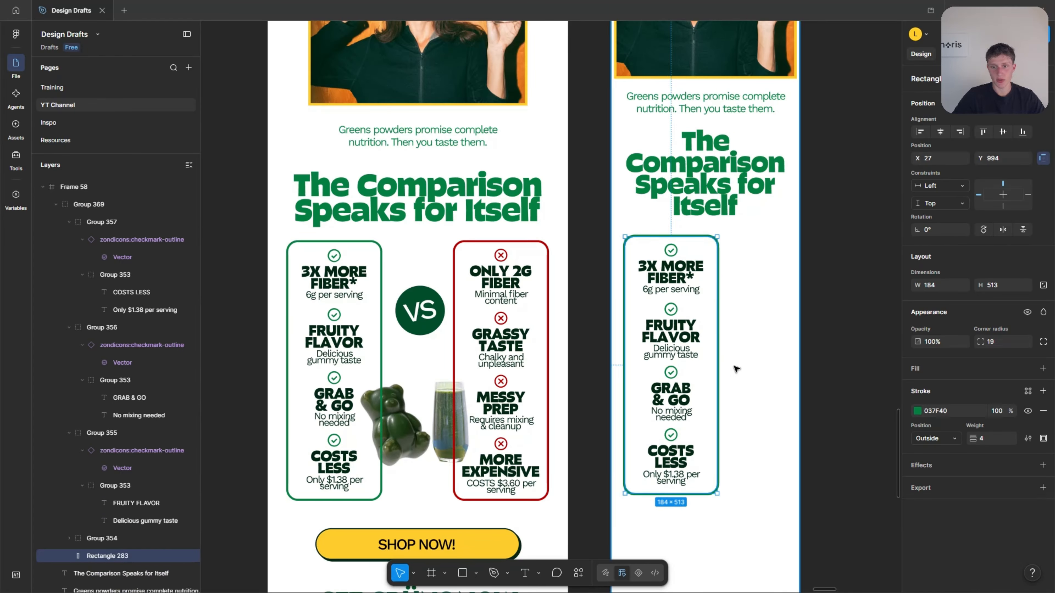
{"action": "scroll", "coordinate": [736, 369], "scroll_direction": "up", "scroll_amount": 2}
{"action": "left_click_drag", "start_coordinate": [713, 357], "coordinate": [797, 341]}
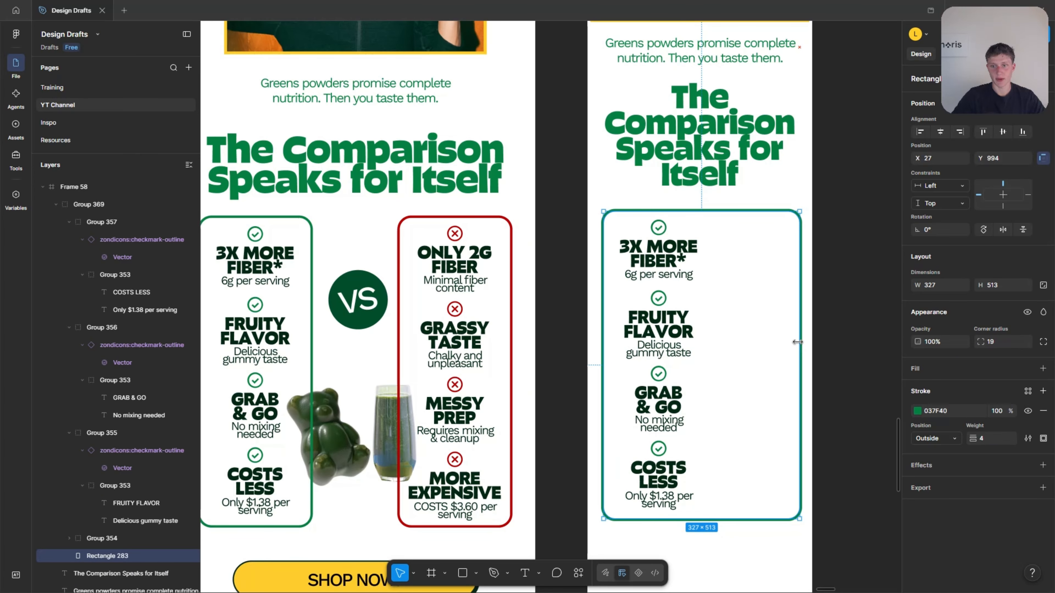
{"action": "left_click", "coordinate": [851, 313]}
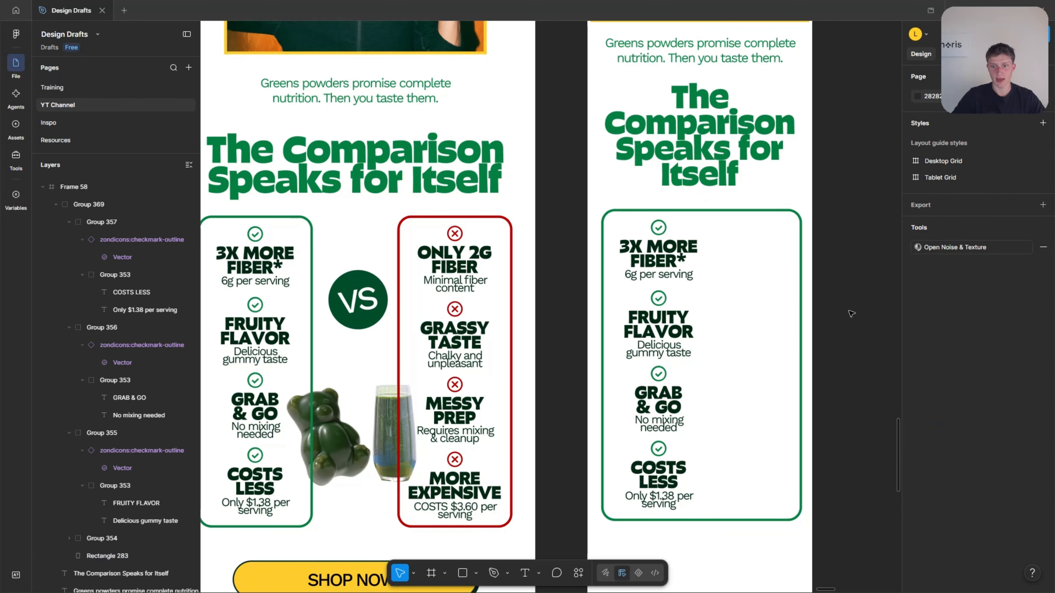
Centre the green box in Frame 58 and arrange its four benefits in a two-by-two grid, with Grab & Go and Costs Less as the second column.
{"action": "left_click", "coordinate": [647, 310]}
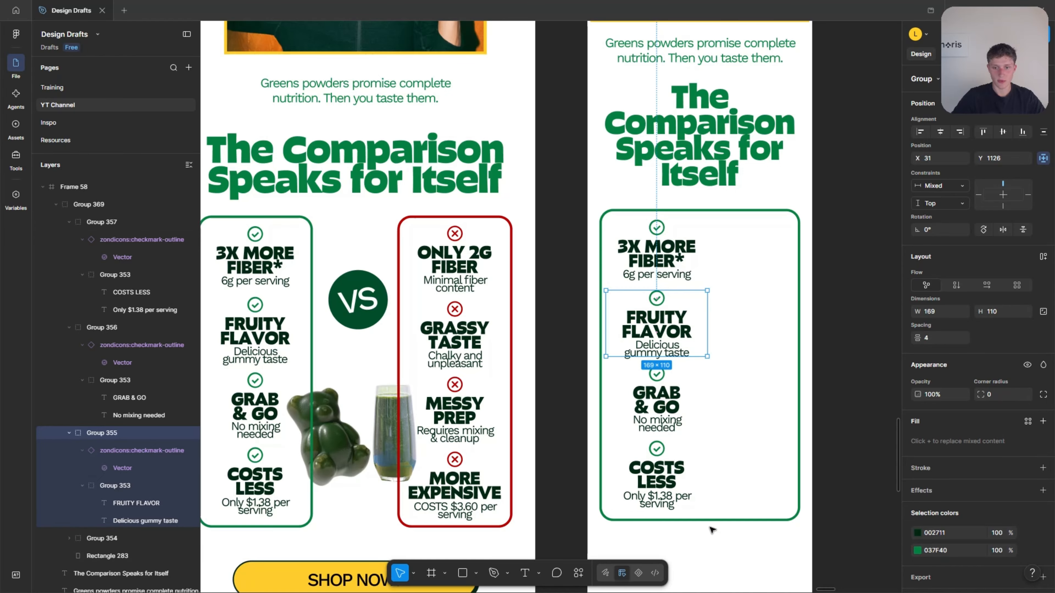
{"action": "left_click", "coordinate": [700, 535]}
{"action": "left_click", "coordinate": [667, 397], "text": "ctrl"}
{"action": "left_click", "coordinate": [667, 398]}
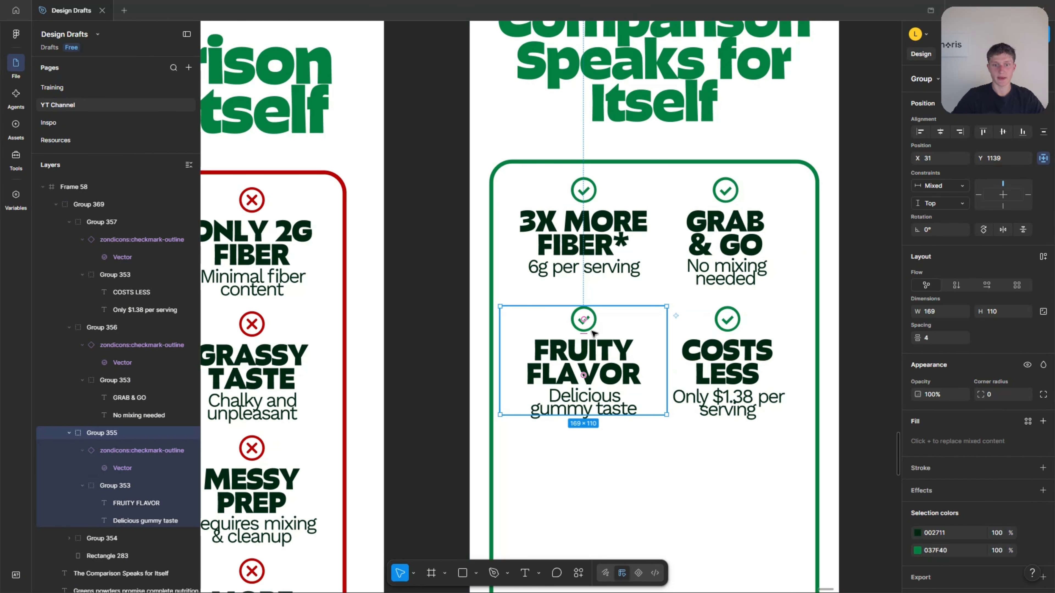
Shorten the green outline rectangle in Frame 58 so it ends just below the two-by-two benefits grid.
{"action": "scroll", "coordinate": [594, 334], "scroll_direction": "down", "scroll_amount": 3}
{"action": "scroll", "coordinate": [793, 288], "scroll_direction": "down", "scroll_amount": 1}
{"action": "left_click", "coordinate": [690, 501]}
{"action": "left_click_drag", "start_coordinate": [690, 502], "coordinate": [690, 356]}
{"action": "left_click", "coordinate": [796, 382]}
{"action": "scroll", "coordinate": [796, 382], "scroll_direction": "down", "scroll_amount": 1}
{"action": "scroll", "coordinate": [796, 382], "scroll_direction": "down", "scroll_amount": 2}
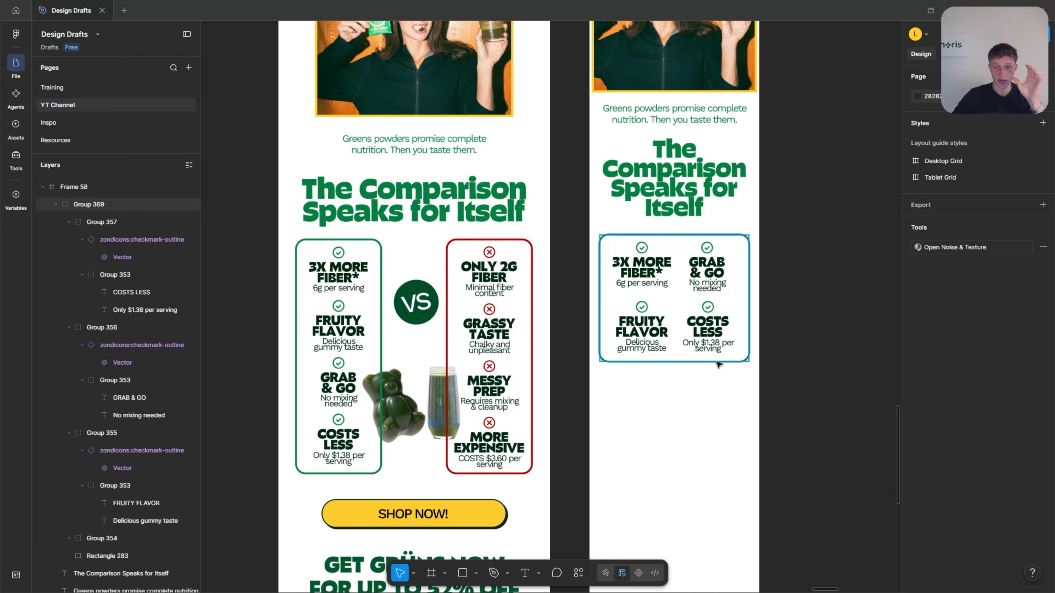
Place a copy of the red drawbacks group below the green box in Frame 58, widened to 327 with its items in a two-by-two grid.
{"action": "scroll", "coordinate": [530, 356], "scroll_direction": "up", "scroll_amount": 1}
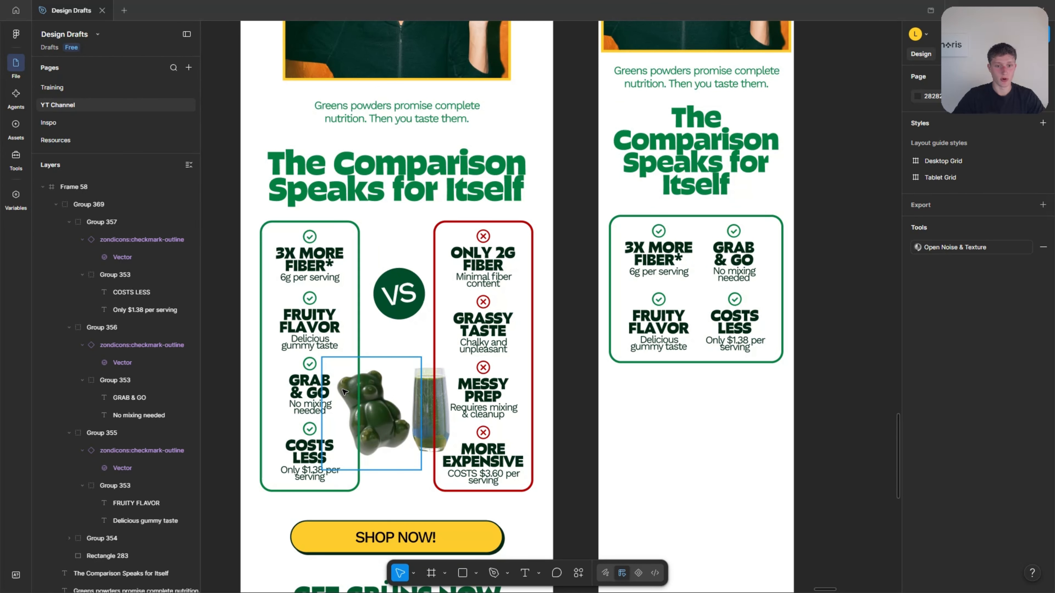
{"action": "left_click", "coordinate": [467, 281]}
{"action": "left_click_drag", "start_coordinate": [567, 374], "coordinate": [641, 402]}
{"action": "scroll", "coordinate": [652, 415], "scroll_direction": "down", "scroll_amount": 1}
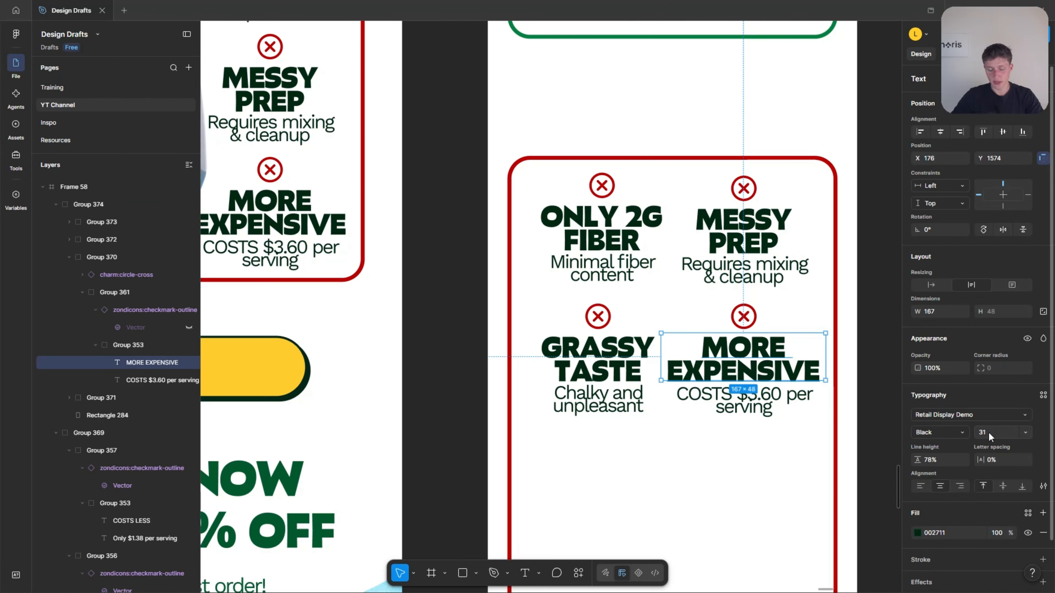
Set the "MORE EXPENSIVE" text in Frame 58's red box to font size 28.
{"action": "left_click", "coordinate": [989, 432]}
{"action": "key", "text": "Down"}
{"action": "key", "text": "Down"}
{"action": "key", "text": "Down"}
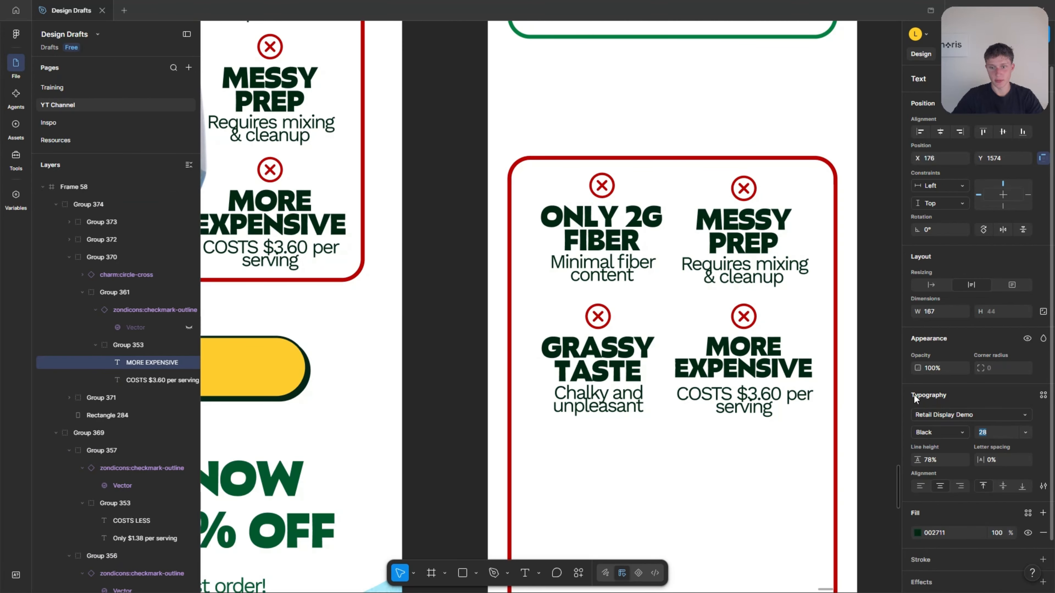
{"action": "double_click", "coordinate": [768, 367]}
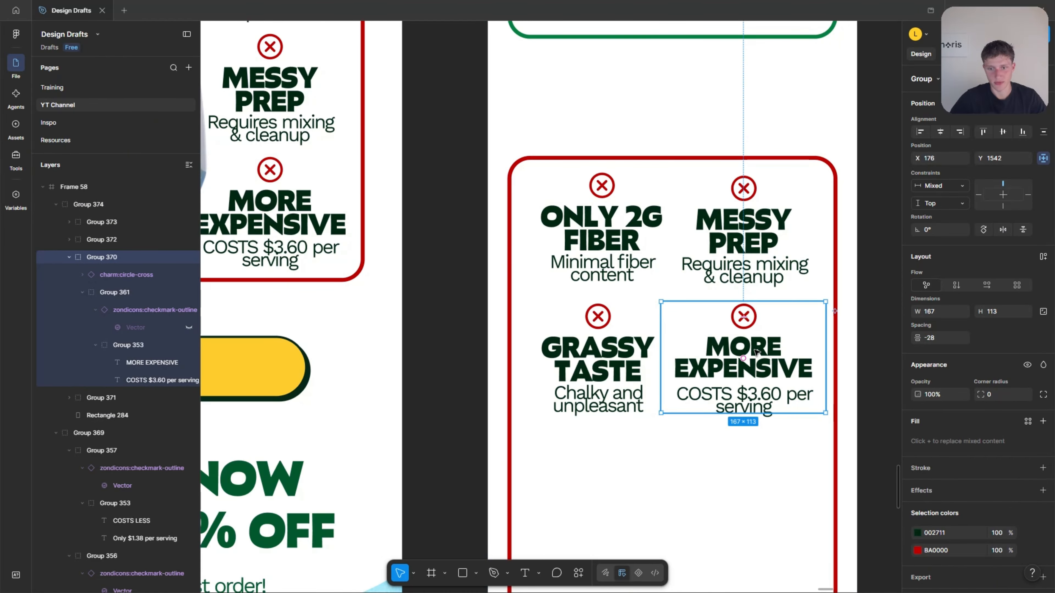
Shorten the red outline rectangle in Frame 58 to a height of 280 so it fits the drawbacks grid.
{"action": "scroll", "coordinate": [627, 349], "scroll_direction": "down", "scroll_amount": 5}
{"action": "left_click", "coordinate": [728, 391]}
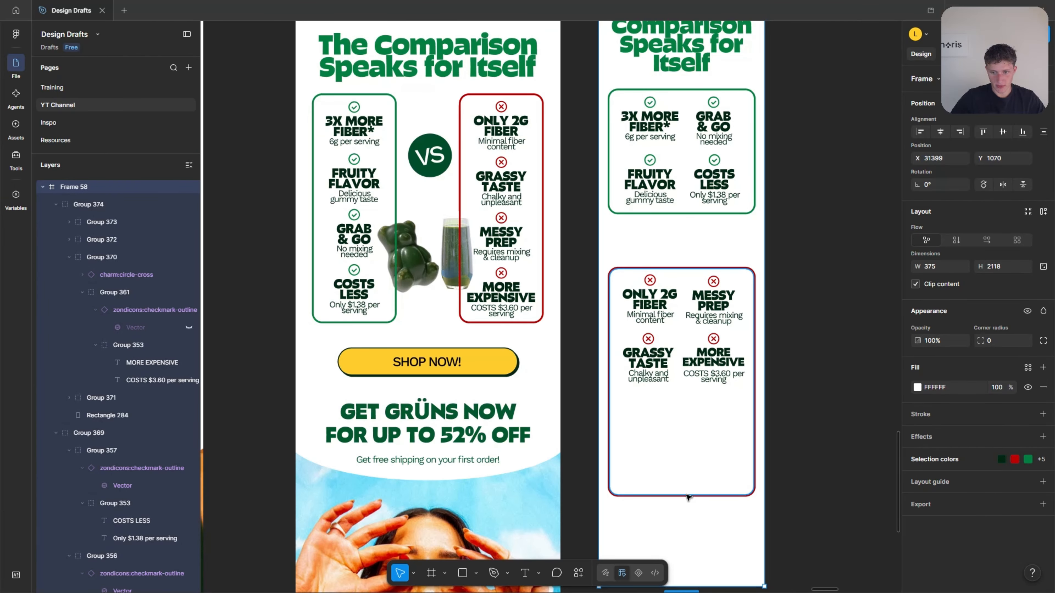
{"action": "left_click", "coordinate": [735, 415]}
{"action": "scroll", "coordinate": [704, 386], "scroll_direction": "up", "scroll_amount": 4}
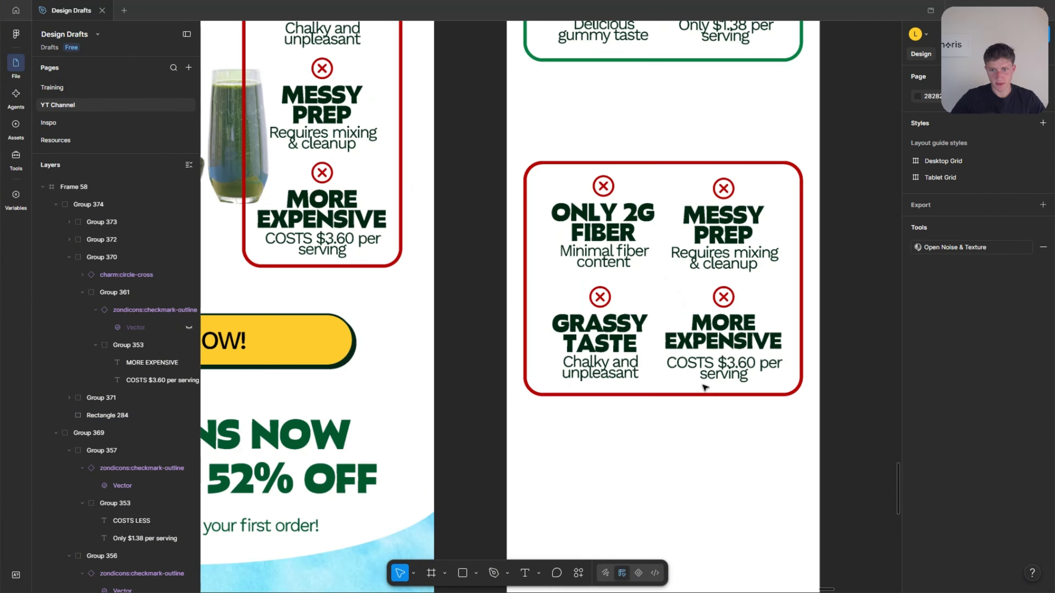
{"action": "left_click", "coordinate": [693, 400]}
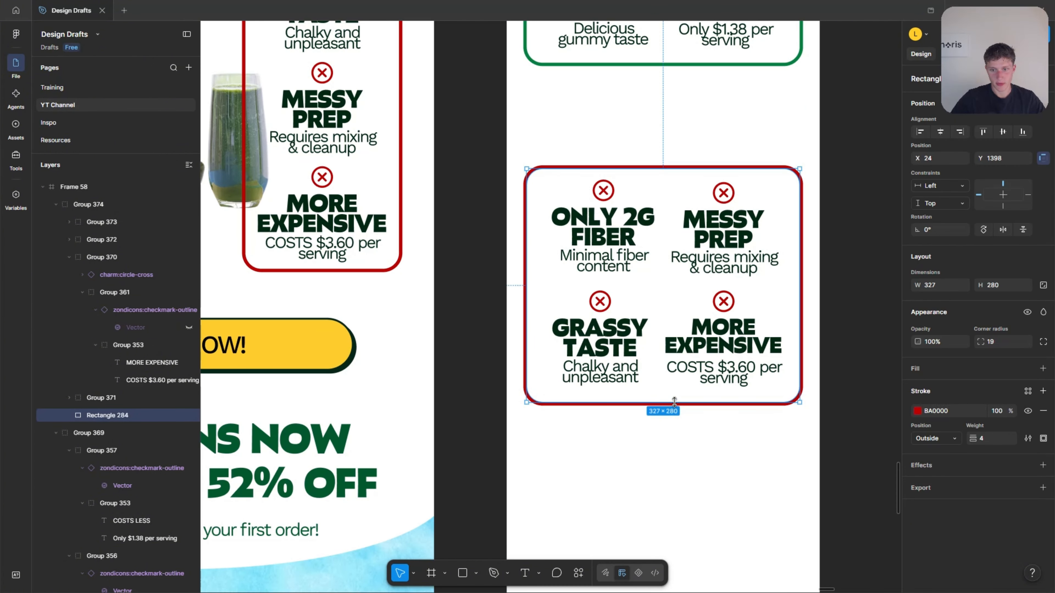
{"action": "left_click", "coordinate": [686, 434]}
Copy the VS badge from Comparison Campaign into the gap between the green and red boxes in Frame 58 and centre it horizontally.
{"action": "scroll", "coordinate": [726, 456], "scroll_direction": "up", "scroll_amount": 2}
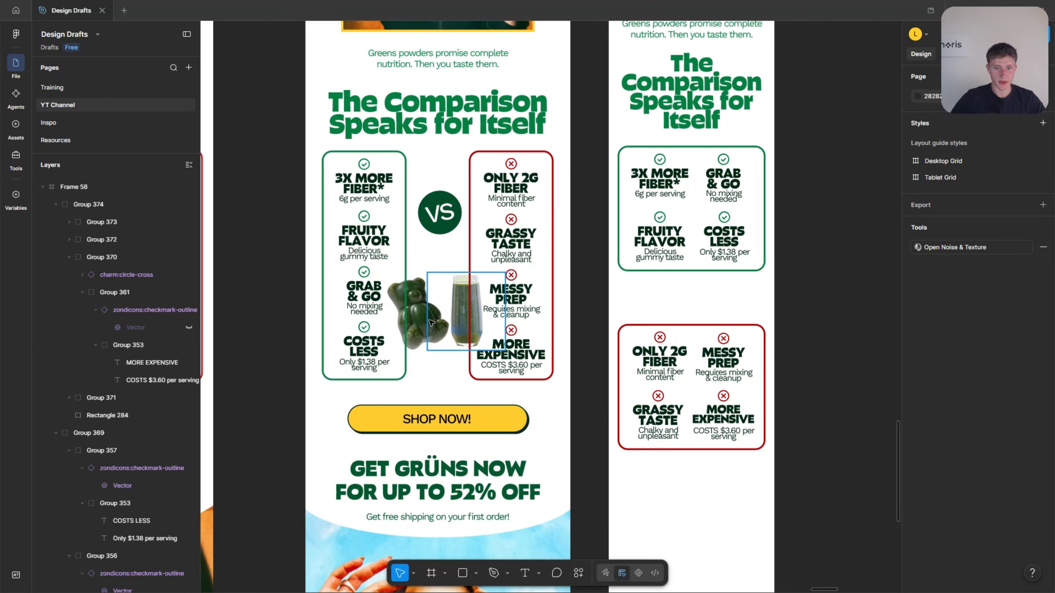
{"action": "left_click", "coordinate": [432, 323]}
{"action": "key", "text": "Escape"}
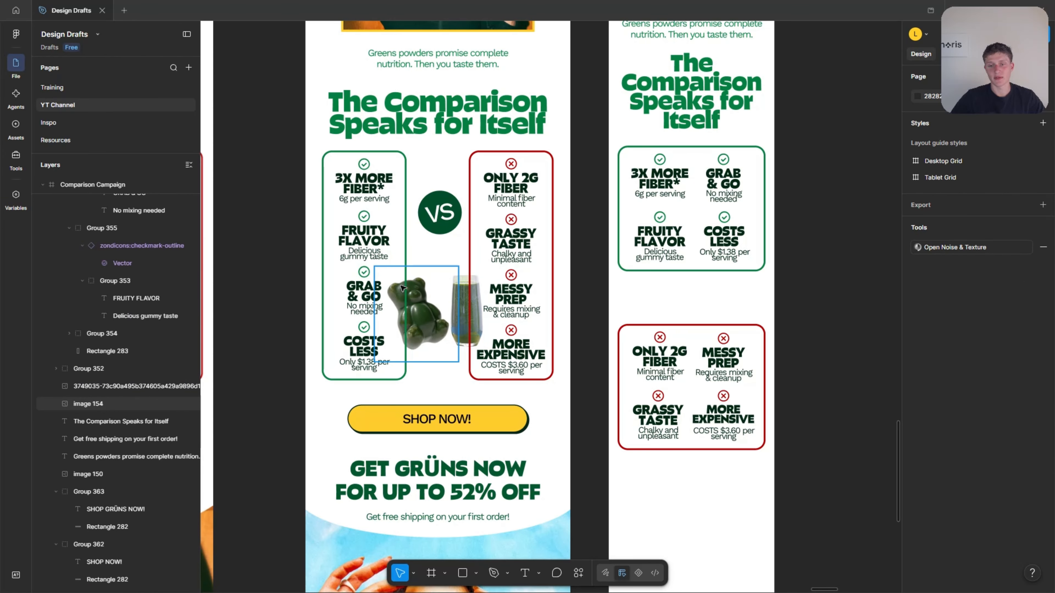
{"action": "left_click", "coordinate": [440, 220]}
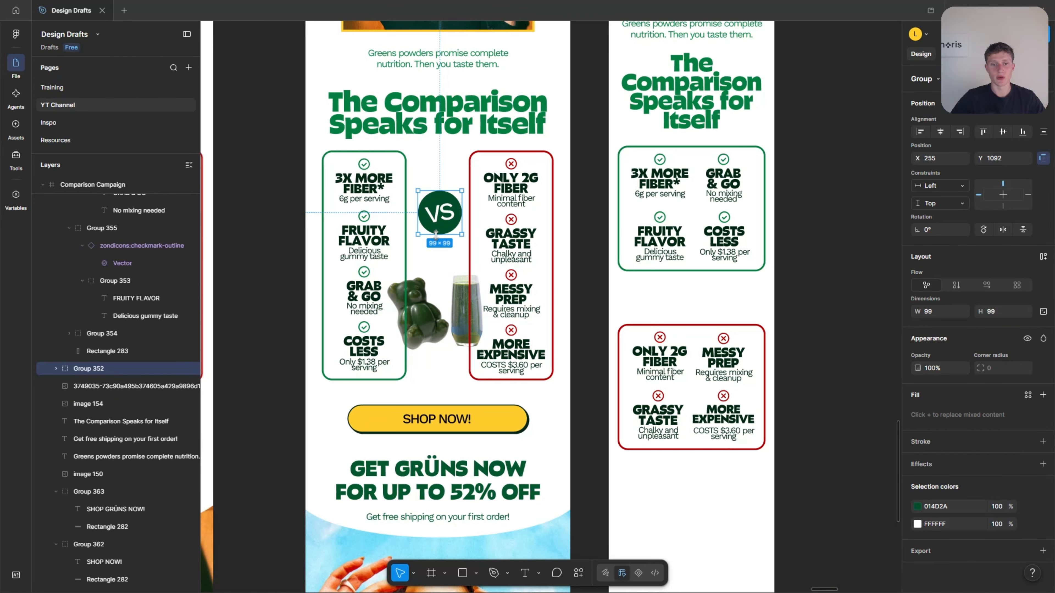
{"action": "left_click", "coordinate": [441, 250]}
{"action": "left_click", "coordinate": [434, 214]}
{"action": "left_click_drag", "start_coordinate": [434, 214], "coordinate": [687, 304], "text": "alt"}
{"action": "scroll", "coordinate": [710, 293], "scroll_direction": "up", "scroll_amount": 3}
{"action": "left_click", "coordinate": [940, 134]}
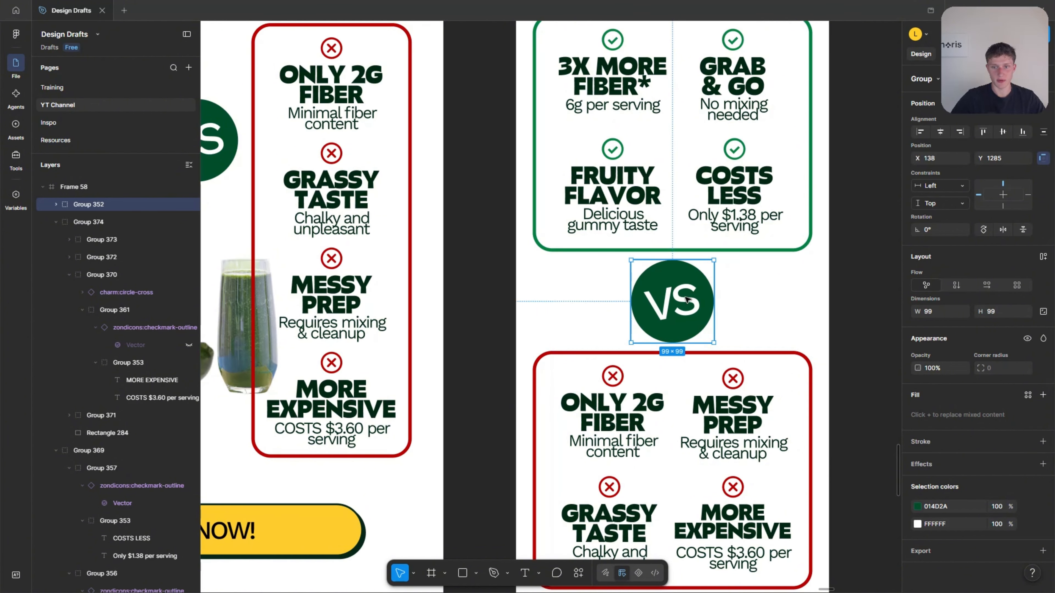
{"action": "left_click", "coordinate": [785, 295]}
Copy the gummy bear and juice glass images from Comparison Campaign into Frame 58, one on each side of the VS badge.
{"action": "scroll", "coordinate": [789, 294], "scroll_direction": "down", "scroll_amount": 5}
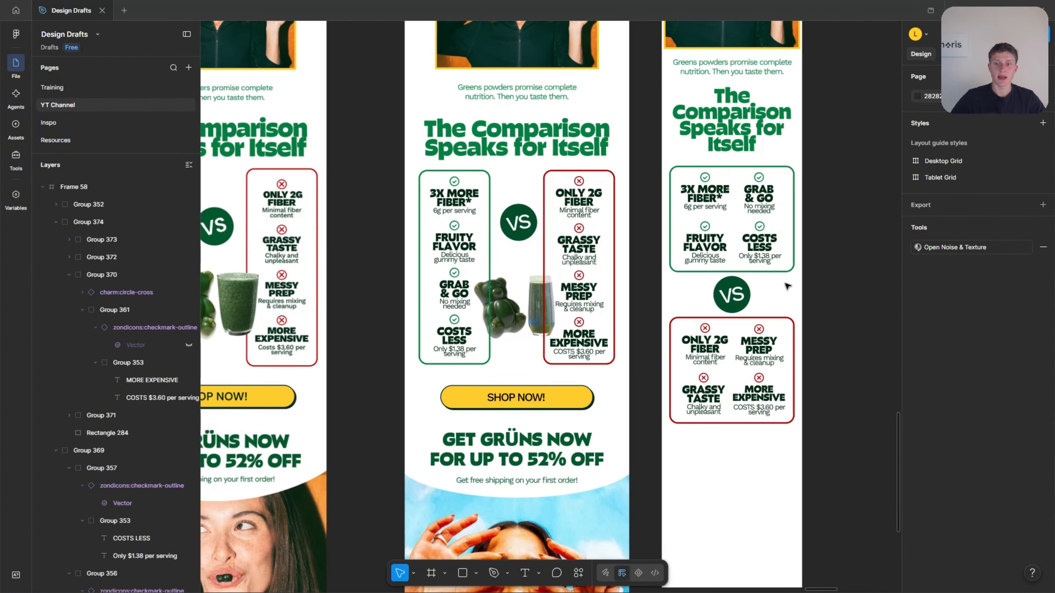
{"action": "scroll", "coordinate": [596, 260], "scroll_direction": "up", "scroll_amount": 2}
{"action": "left_click", "coordinate": [500, 307]}
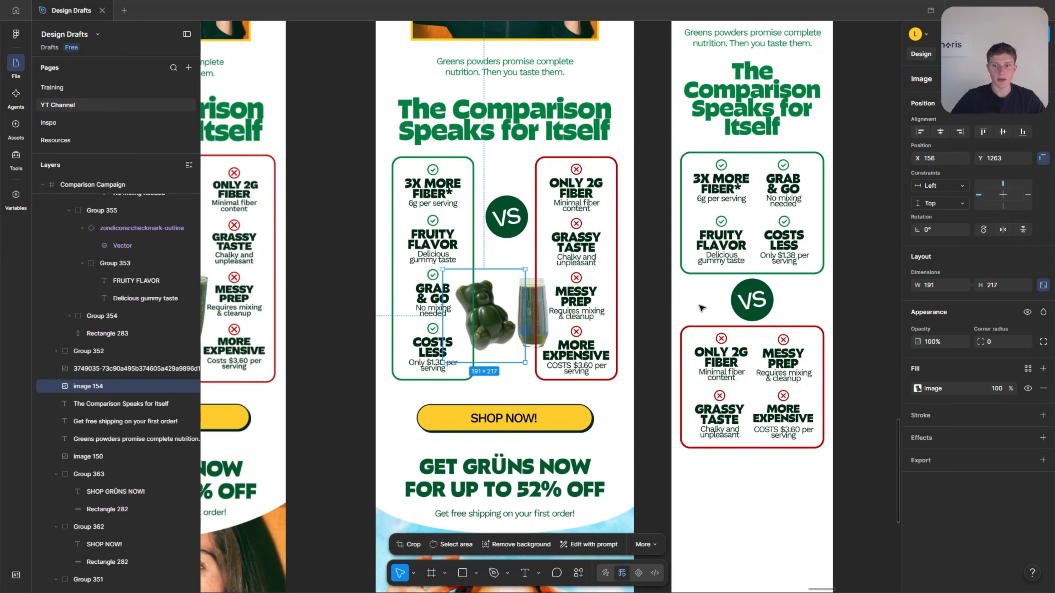
{"action": "scroll", "coordinate": [701, 307], "scroll_direction": "up", "scroll_amount": 2}
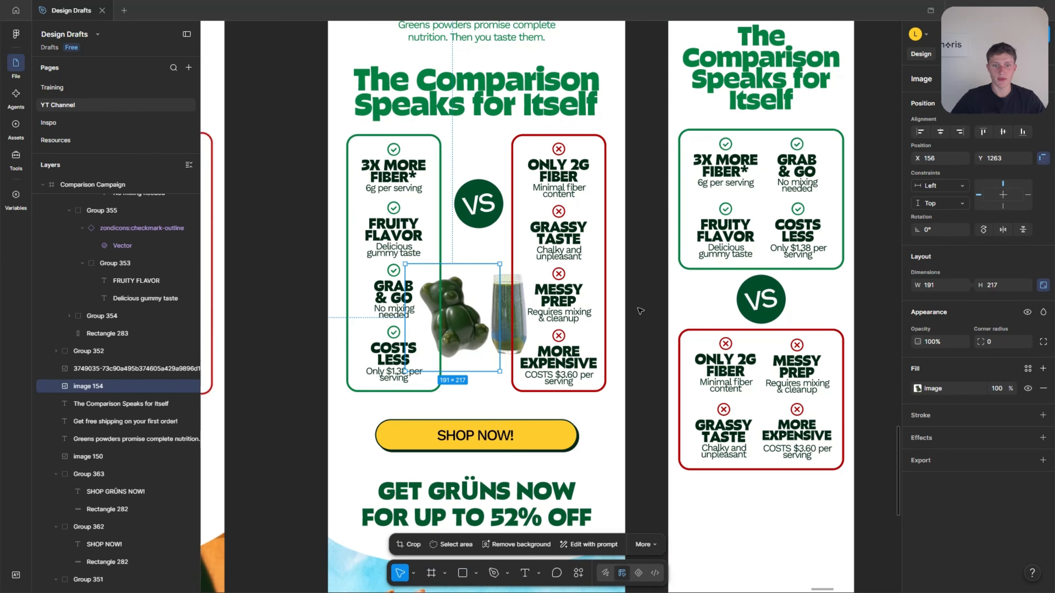
{"action": "left_click", "coordinate": [509, 311], "text": "shift"}
{"action": "left_click_drag", "start_coordinate": [454, 295], "coordinate": [822, 287]}
{"action": "left_click", "coordinate": [766, 302]}
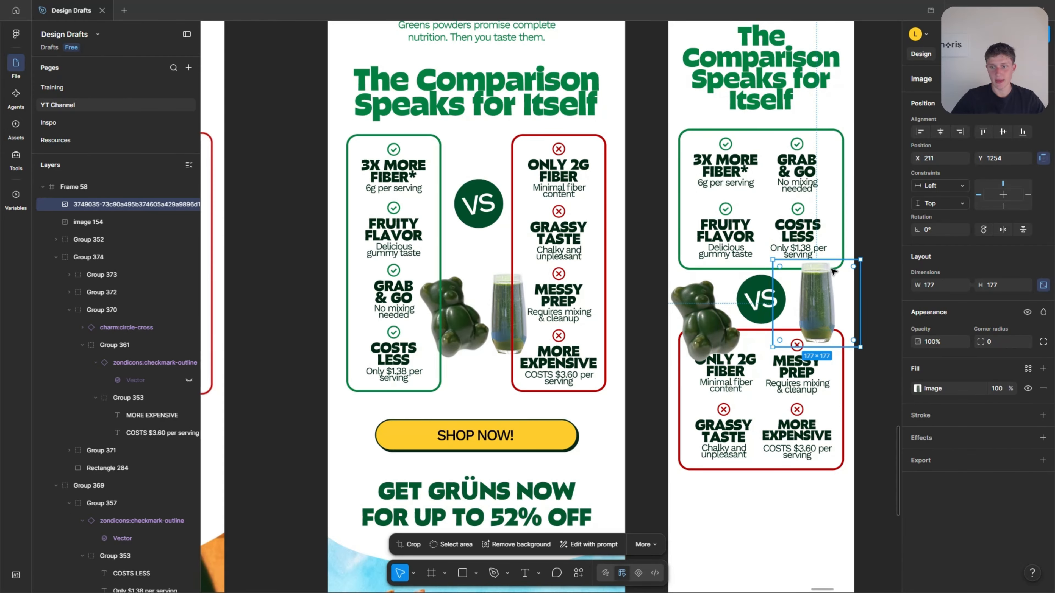
Shrink the juice glass in Frame 58 to about 125.55 × 125.55 and rotate it to -13.8° at the green box's lower-right corner.
{"action": "scroll", "coordinate": [881, 253], "scroll_direction": "up", "scroll_amount": 3}
{"action": "left_click_drag", "start_coordinate": [859, 254], "coordinate": [874, 272]}
{"action": "left_click_drag", "start_coordinate": [717, 367], "coordinate": [814, 289]}
Shrink the gummy bear image in Frame 58 to about 105 × 119 and place it over the red box's upper-left corner.
{"action": "left_click", "coordinate": [633, 348]}
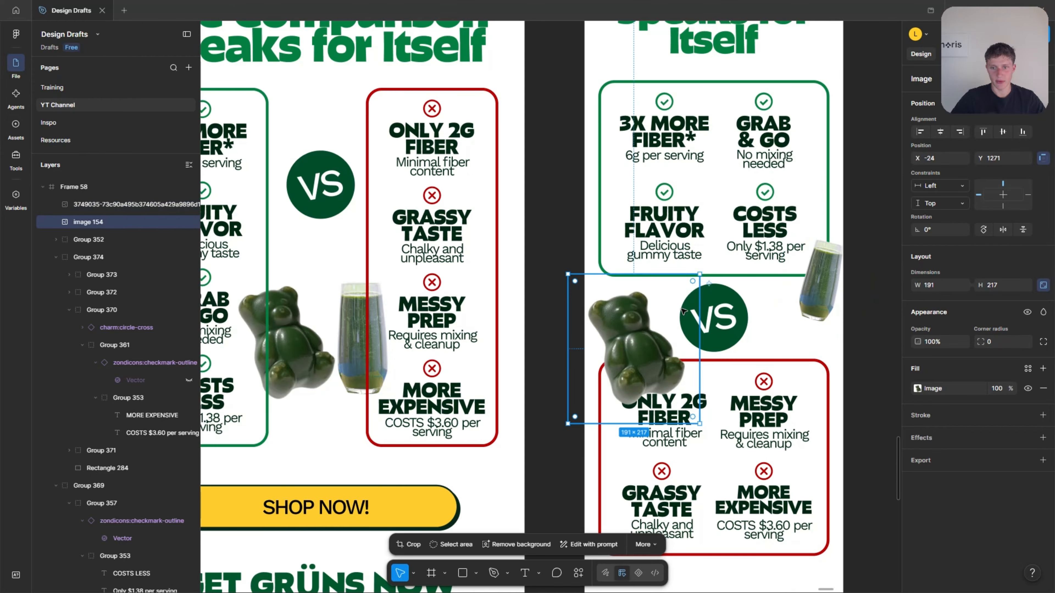
{"action": "left_click_drag", "start_coordinate": [698, 275], "coordinate": [640, 341]}
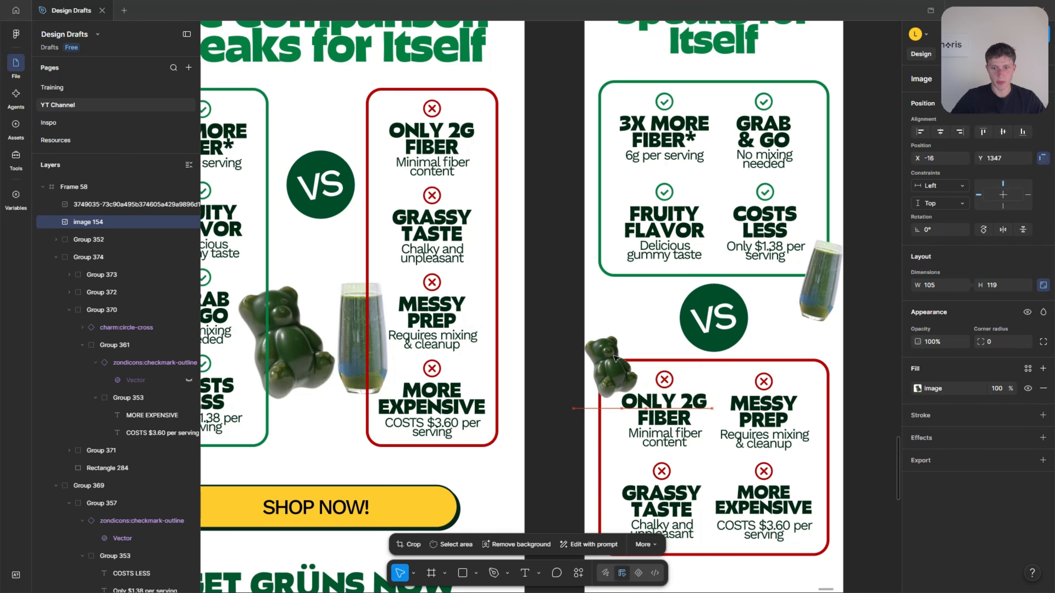
{"action": "left_click_drag", "start_coordinate": [608, 393], "coordinate": [616, 349]}
{"action": "scroll", "coordinate": [643, 347], "scroll_direction": "down", "scroll_amount": 3}
{"action": "left_click", "coordinate": [811, 353]}
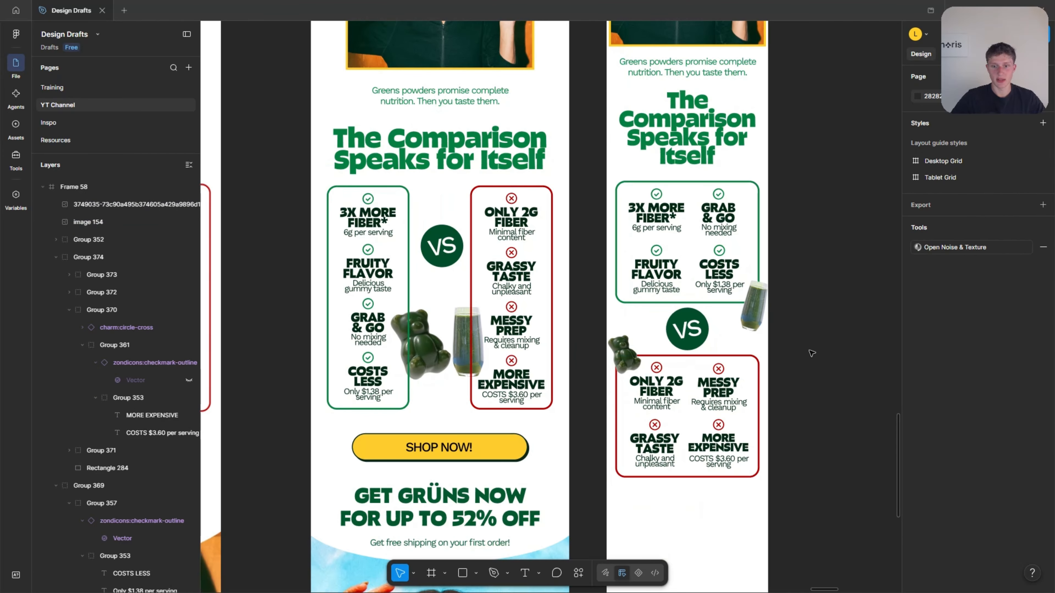
Fine-tune the size of the tilted juice glass over the green box's lower-right corner in Frame 58.
{"action": "left_click", "coordinate": [750, 318]}
{"action": "scroll", "coordinate": [747, 325], "scroll_direction": "up", "scroll_amount": 3}
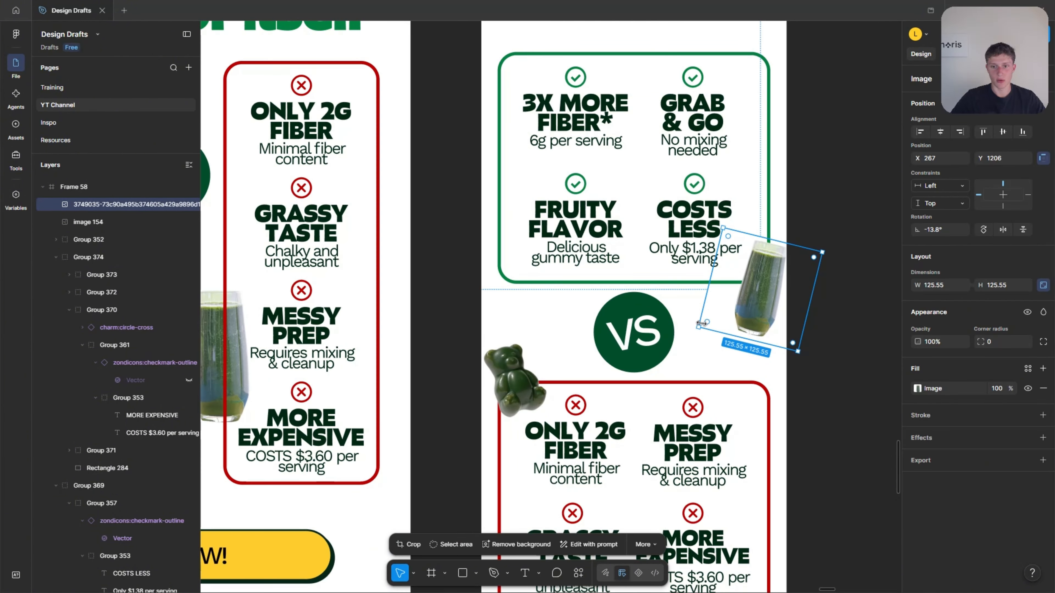
{"action": "scroll", "coordinate": [813, 240], "scroll_direction": "down", "scroll_amount": 3}
{"action": "left_click", "coordinate": [814, 241]}
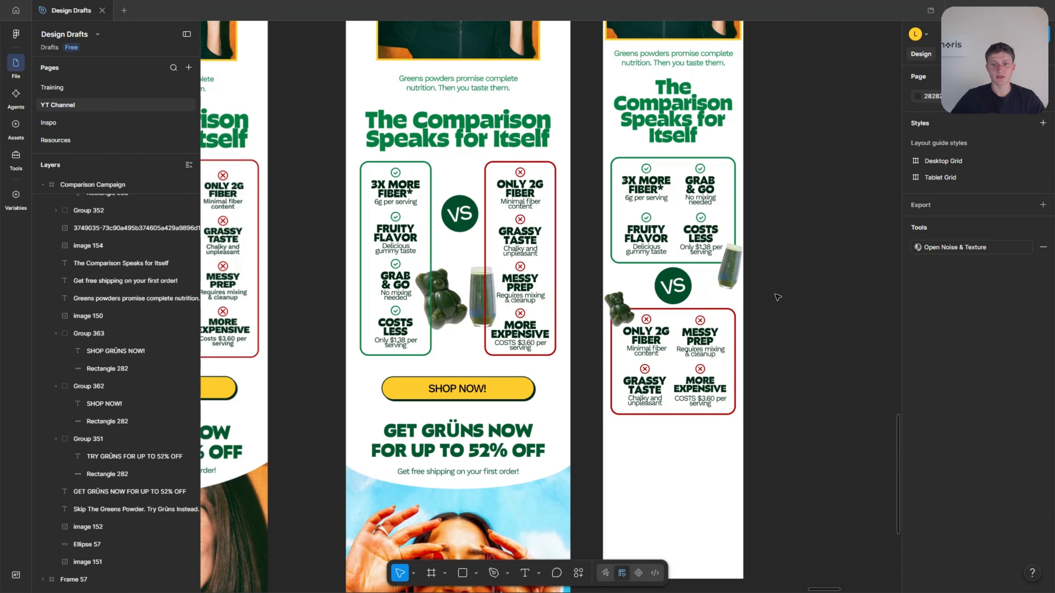
Review Frame 58's text and comparison boxes up close and check the mobile layout against the desktop email.
{"action": "scroll", "coordinate": [778, 298], "scroll_direction": "down", "scroll_amount": 3}
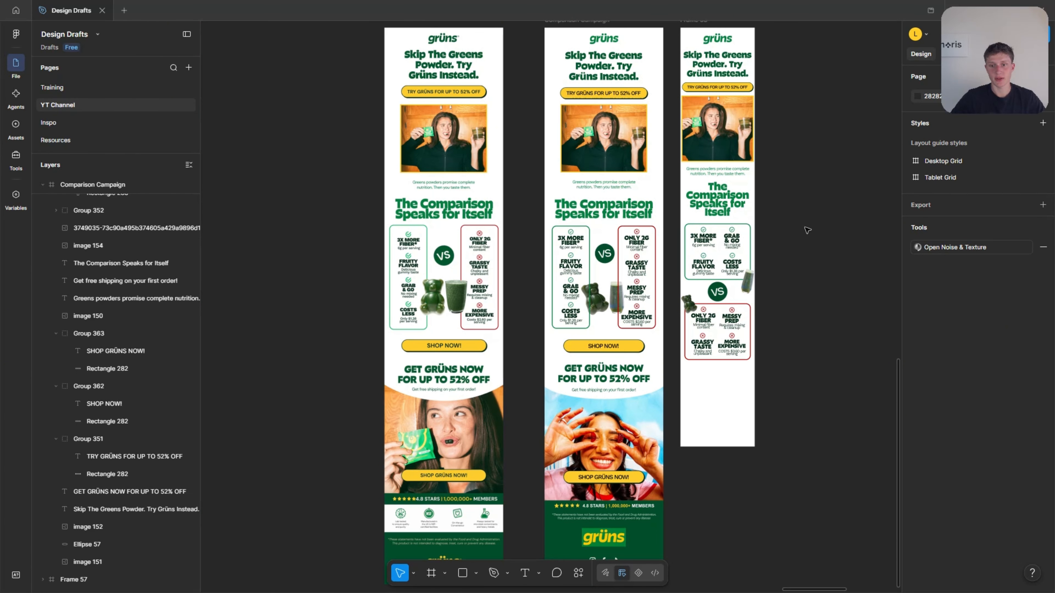
{"action": "scroll", "coordinate": [746, 202], "scroll_direction": "up", "scroll_amount": 10}
{"action": "scroll", "coordinate": [540, 130], "scroll_direction": "up", "scroll_amount": 1}
{"action": "scroll", "coordinate": [541, 166], "scroll_direction": "up", "scroll_amount": 2}
{"action": "scroll", "coordinate": [535, 174], "scroll_direction": "up", "scroll_amount": 1}
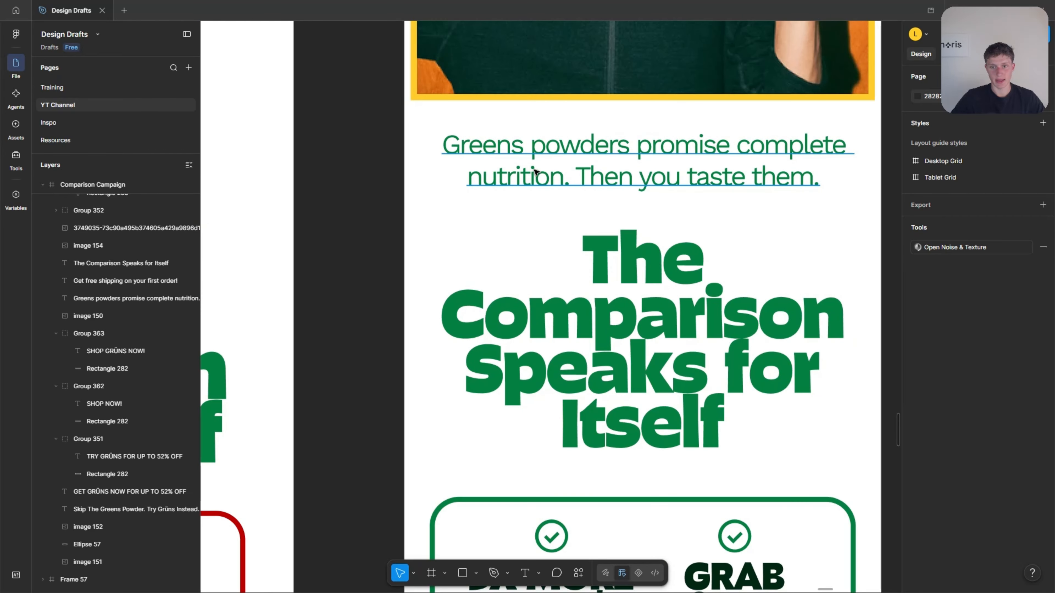
{"action": "scroll", "coordinate": [535, 172], "scroll_direction": "up", "scroll_amount": 3}
{"action": "scroll", "coordinate": [499, 234], "scroll_direction": "down", "scroll_amount": 4}
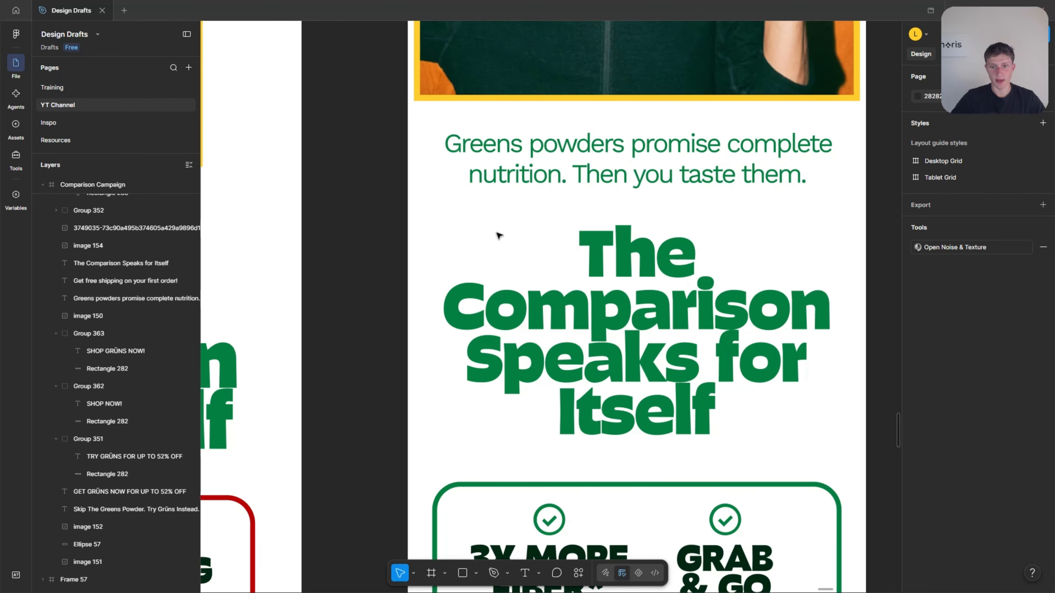
{"action": "scroll", "coordinate": [499, 236], "scroll_direction": "down", "scroll_amount": 12}
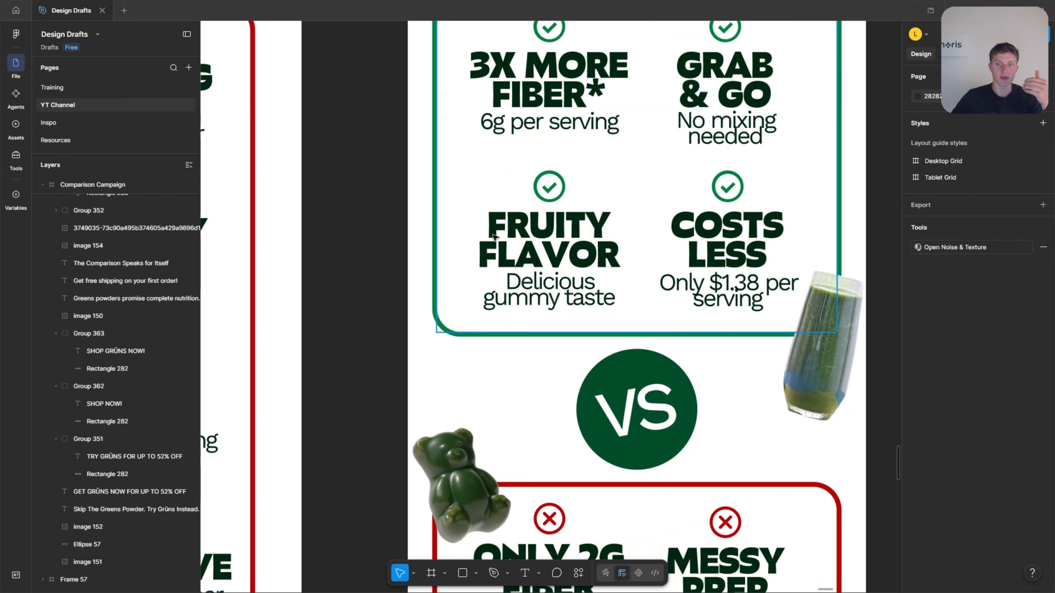
{"action": "scroll", "coordinate": [494, 236], "scroll_direction": "down", "scroll_amount": 10}
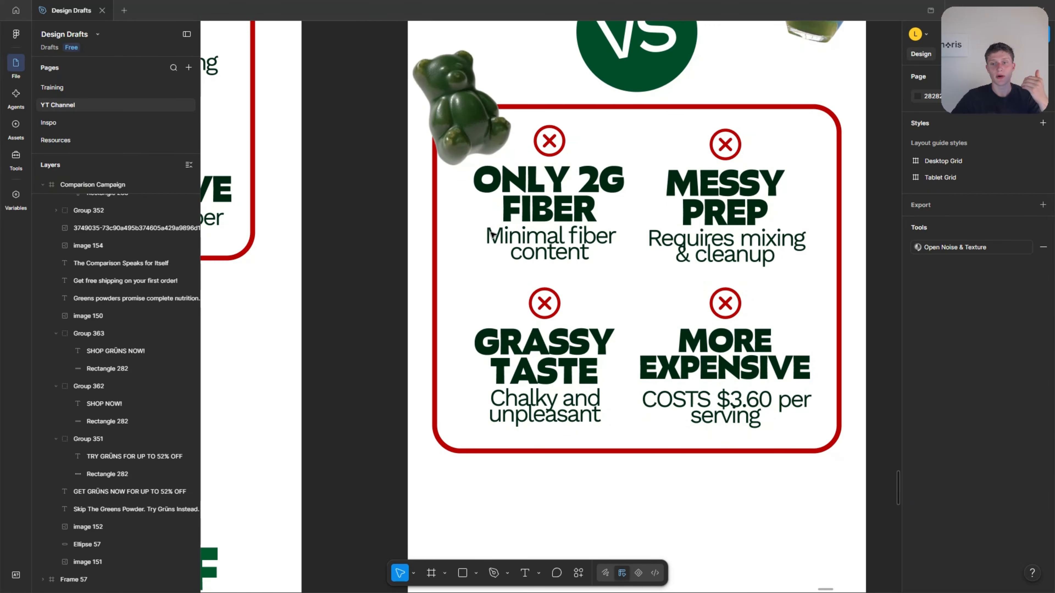
{"action": "scroll", "coordinate": [491, 235], "scroll_direction": "up", "scroll_amount": 15}
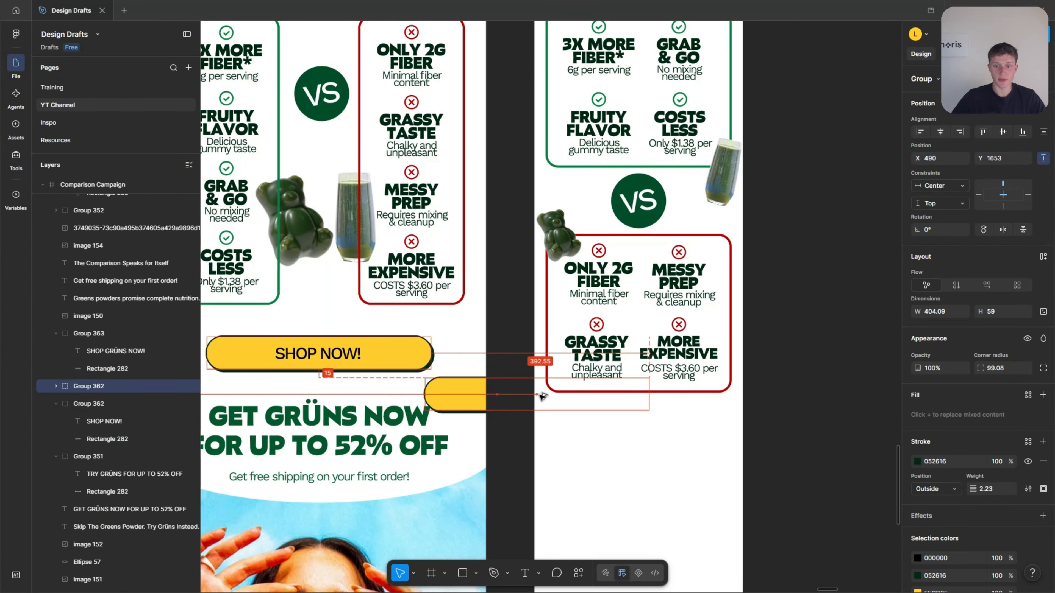
Place a copy of the "SHOP NOW!" button centred below the red box in Frame 58 and narrow it to the box's width.
{"action": "key", "text": "ctrl+v"}
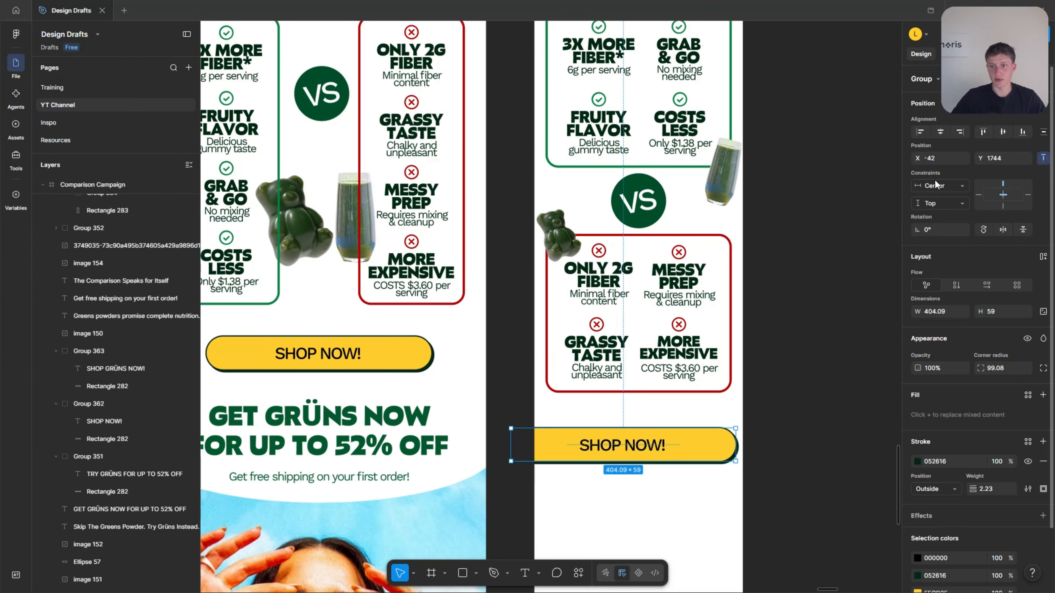
{"action": "left_click", "coordinate": [941, 131]}
{"action": "double_click", "coordinate": [735, 447]}
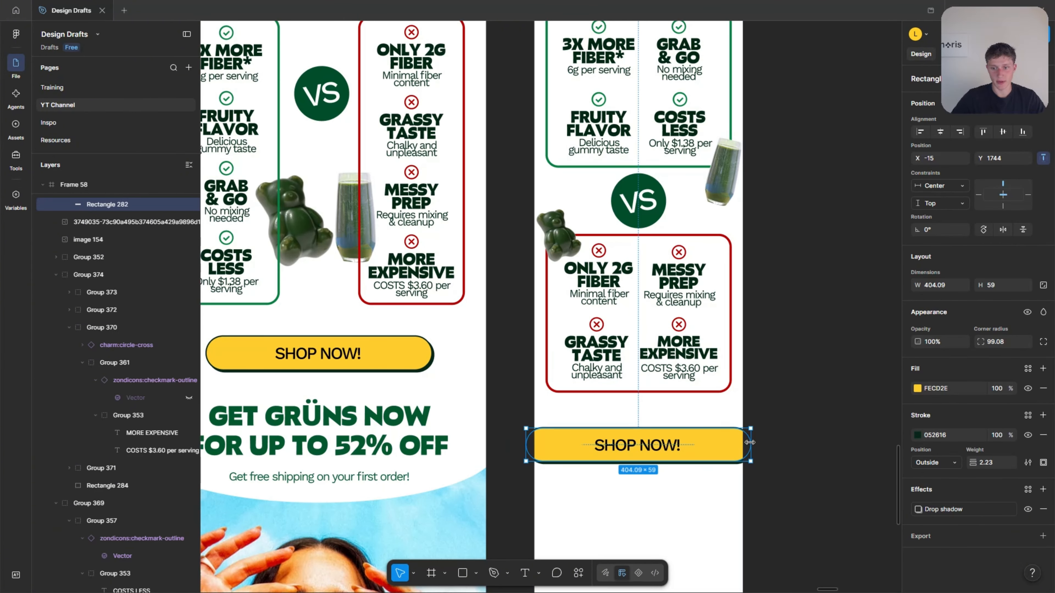
{"action": "left_click_drag", "start_coordinate": [750, 442], "coordinate": [730, 442]}
{"action": "left_click", "coordinate": [793, 420]}
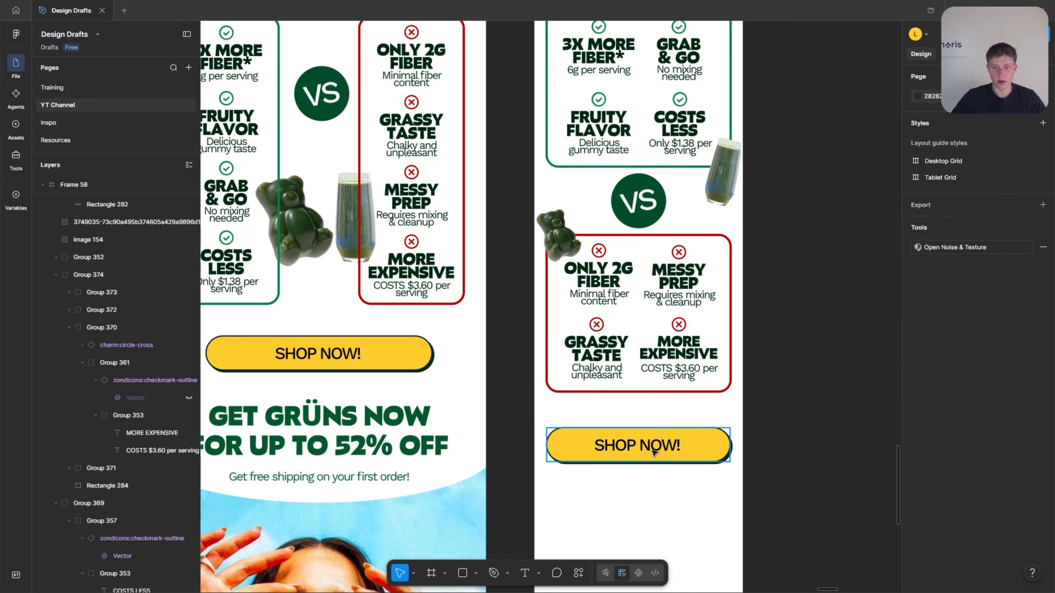
{"action": "left_click", "coordinate": [655, 450]}
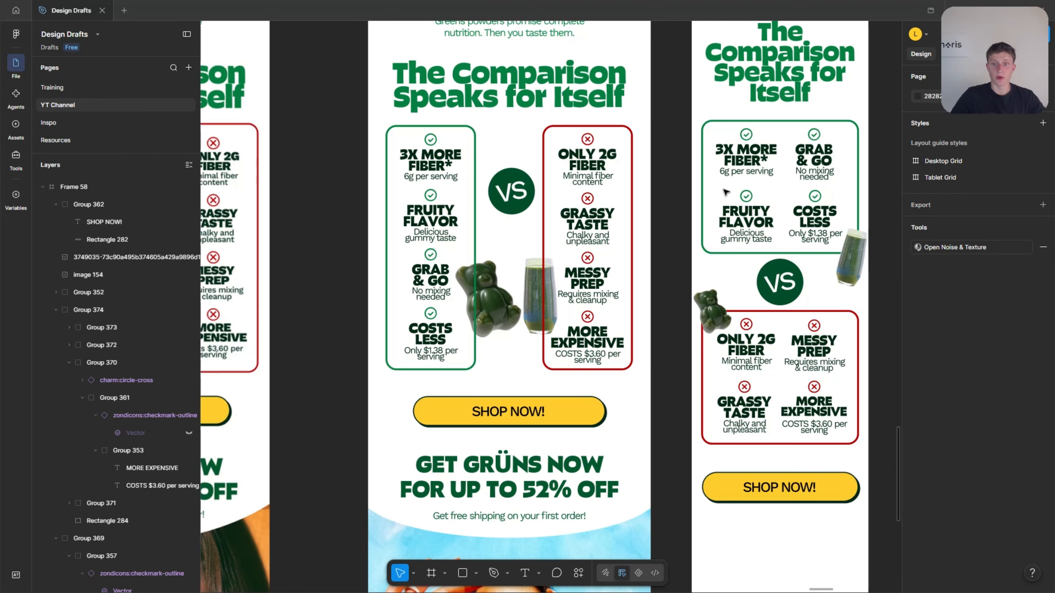
Copy the "GET GRÜNS NOW FOR UP TO 52% OFF" heading from Comparison Campaign to below the "SHOP NOW!" button in Frame 58.
{"action": "scroll", "coordinate": [709, 224], "scroll_direction": "down", "scroll_amount": 5}
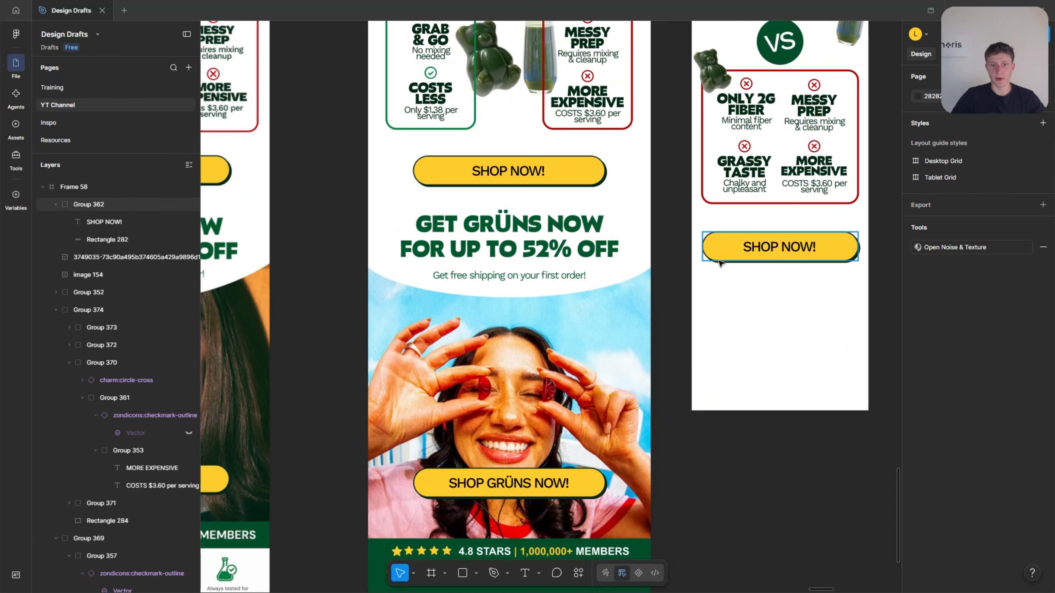
{"action": "scroll", "coordinate": [839, 373], "scroll_direction": "down", "scroll_amount": 3}
{"action": "left_click", "coordinate": [612, 300]}
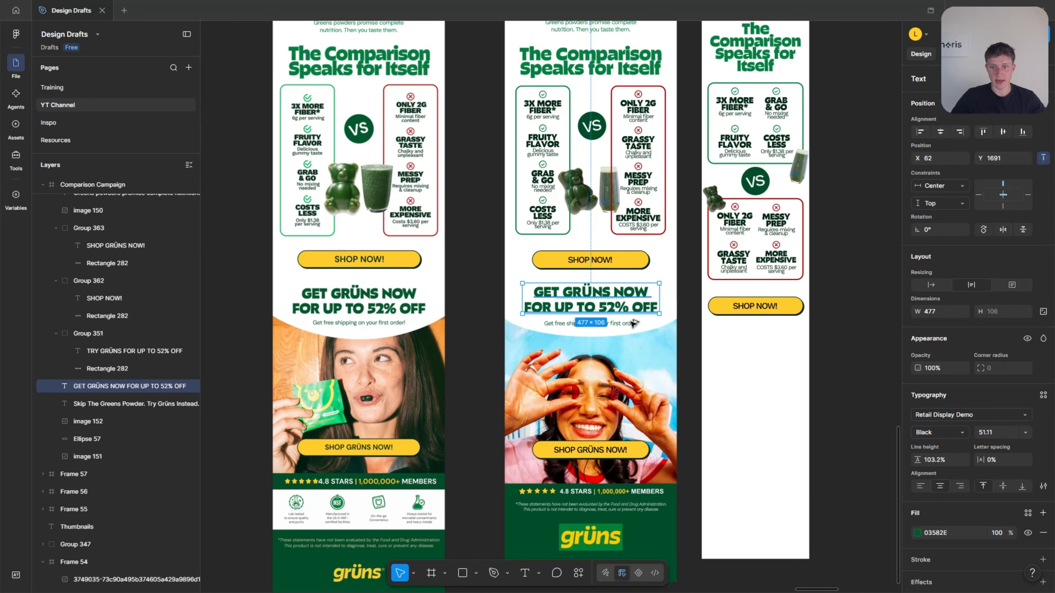
{"action": "left_click_drag", "start_coordinate": [613, 300], "coordinate": [756, 336]}
{"action": "scroll", "coordinate": [755, 359], "scroll_direction": "up", "scroll_amount": 4}
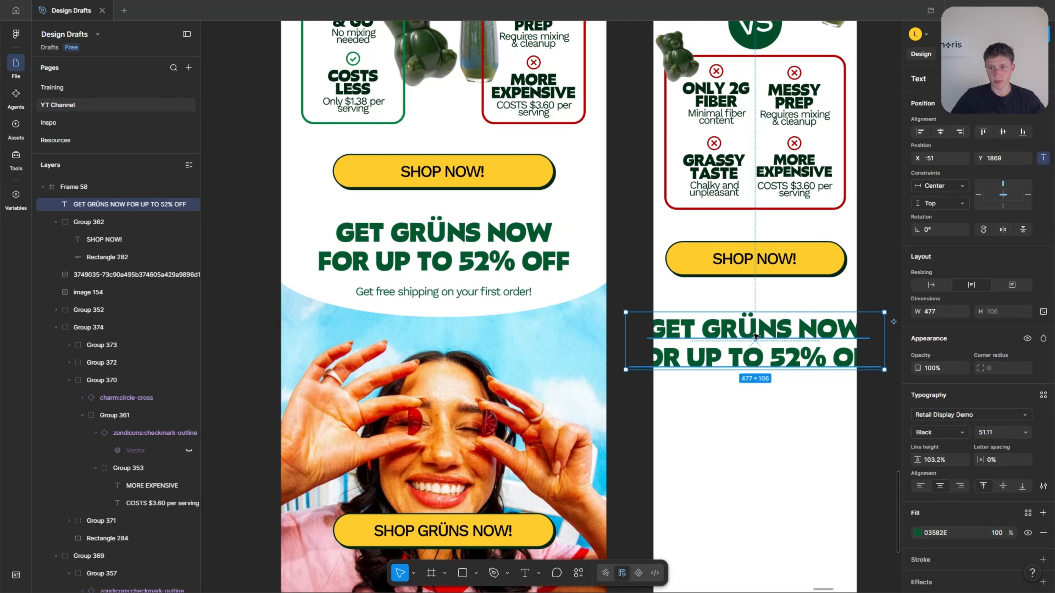
Reduce the copied heading's font size and narrow its text box to wrap onto three lines, centred horizontally within Frame 58.
{"action": "left_click_drag", "start_coordinate": [884, 333], "coordinate": [859, 331]}
{"action": "key", "text": "Down"}
{"action": "key", "text": "Down"}
{"action": "key", "text": "Down"}
{"action": "key", "text": "Down"}
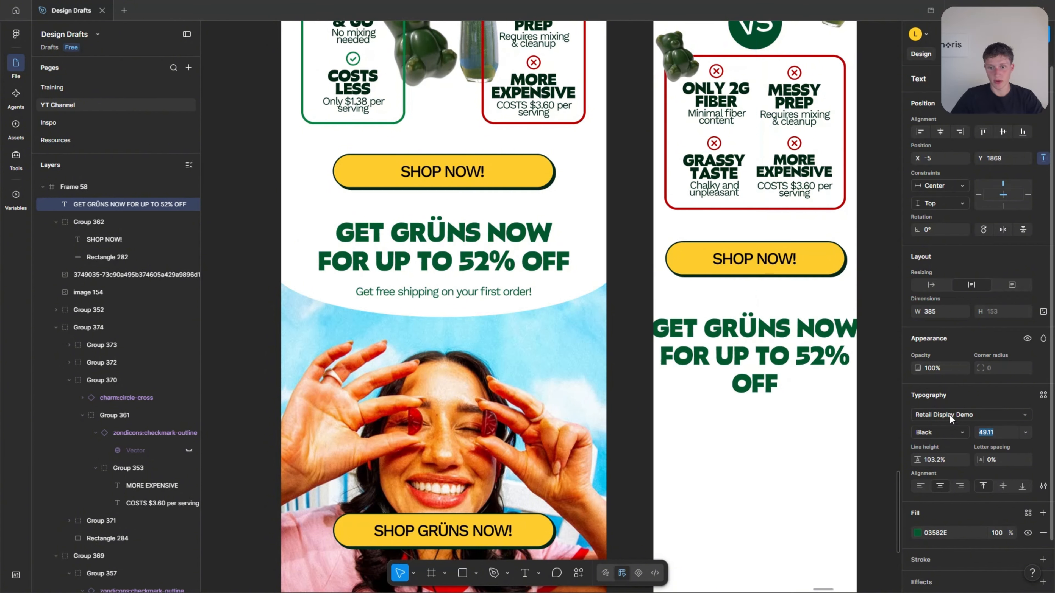
{"action": "left_click_drag", "start_coordinate": [861, 337], "coordinate": [852, 337]}
{"action": "left_click", "coordinate": [892, 341]}
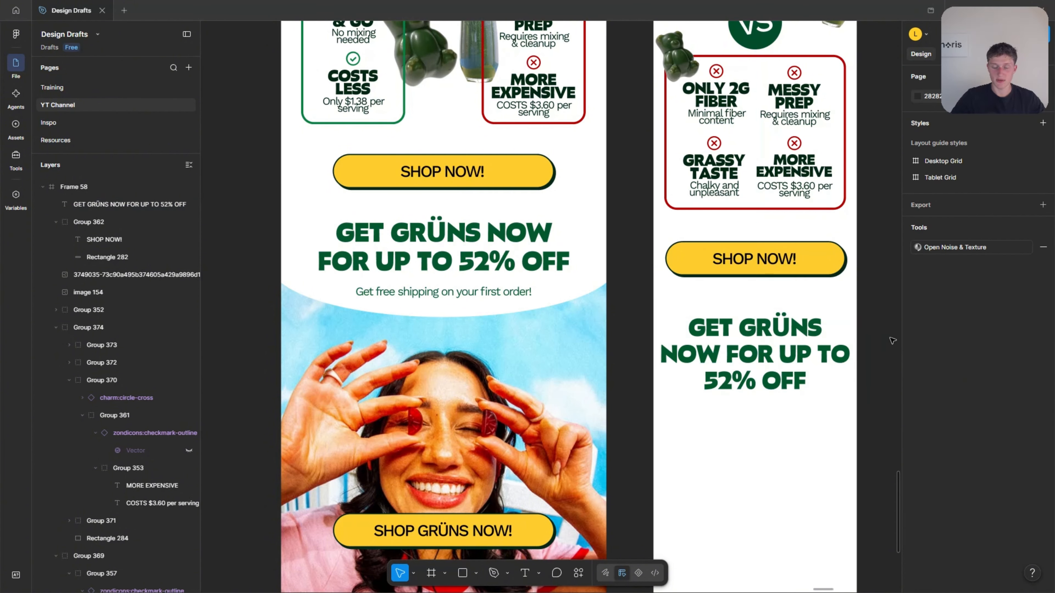
{"action": "left_click", "coordinate": [814, 355]}
{"action": "left_click", "coordinate": [941, 133]}
Copy the "Get free shipping on your first order!" line below the heading in Frame 58 and centre it horizontally.
{"action": "scroll", "coordinate": [746, 319], "scroll_direction": "down", "scroll_amount": 2}
{"action": "left_click", "coordinate": [662, 309]}
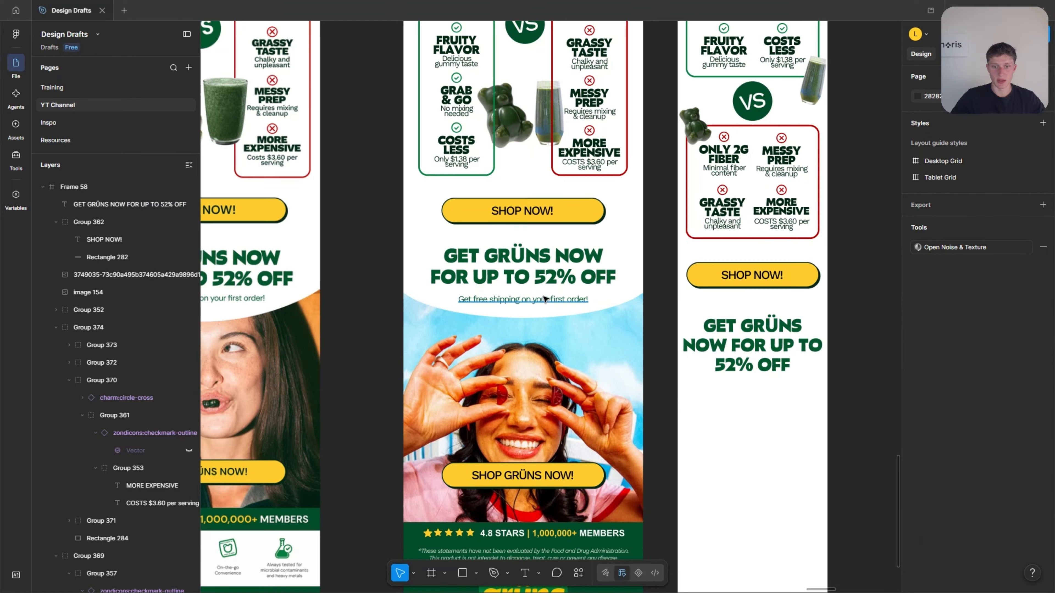
{"action": "left_click_drag", "start_coordinate": [520, 301], "coordinate": [751, 392]}
{"action": "left_click", "coordinate": [941, 133]}
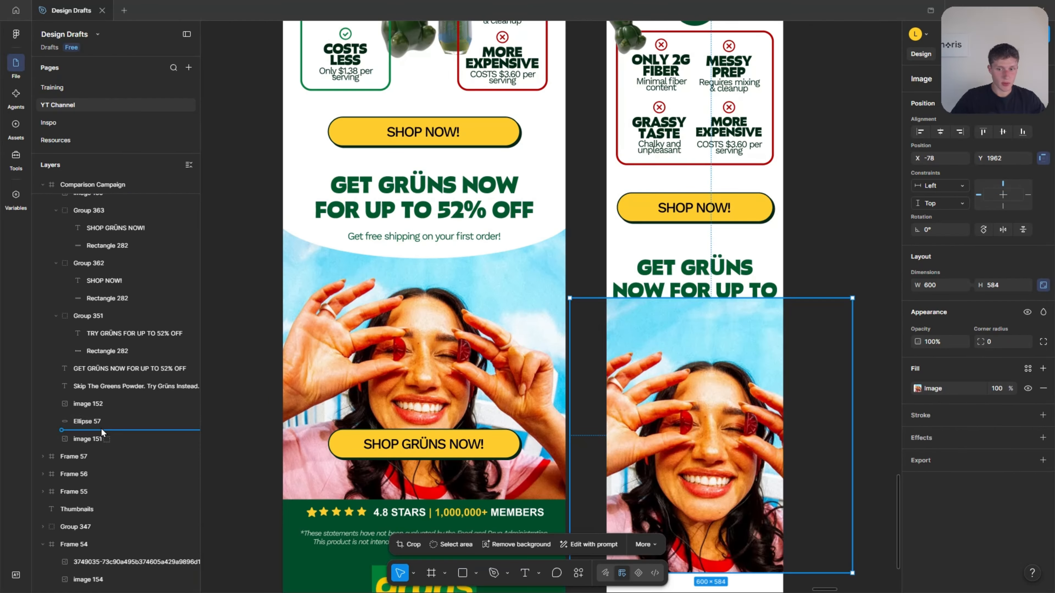
Place copies of the woman's photo and the white ellipse in Frame 58, layered behind the heading and free shipping text.
{"action": "mouse_move", "coordinate": [101, 429]}
{"action": "left_mouse_down"}
{"action": "mouse_move", "coordinate": [98, 328]}
{"action": "mouse_move", "coordinate": [115, 155]}
{"action": "mouse_move", "coordinate": [95, 460]}
{"action": "mouse_move", "coordinate": [97, 434]}
{"action": "left_mouse_up"}
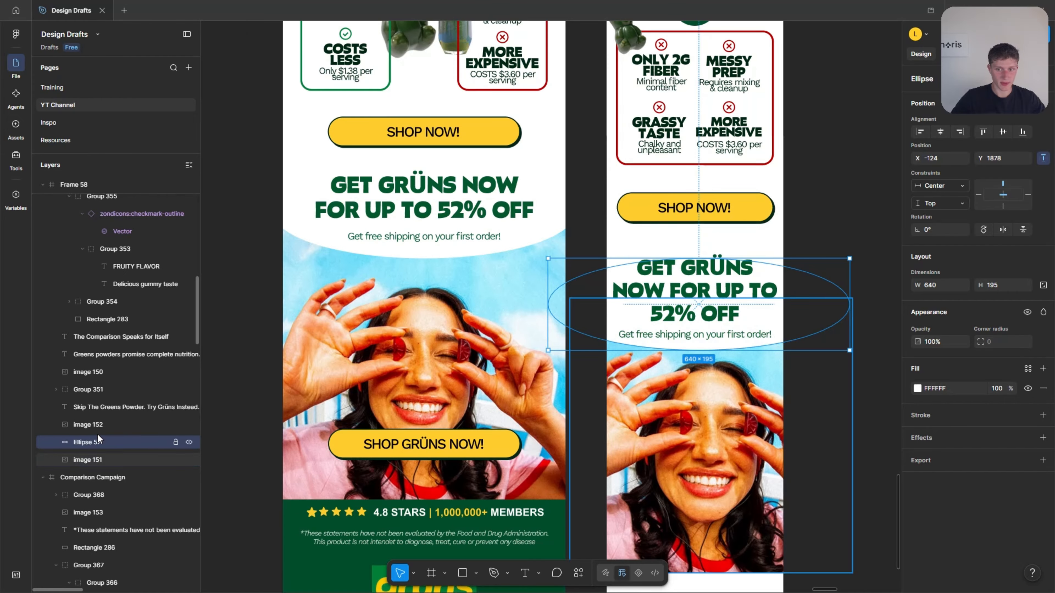
{"action": "left_click", "coordinate": [245, 378]}
{"action": "scroll", "coordinate": [419, 320], "scroll_direction": "down", "scroll_amount": 3}
Copy the "SHOP GRÜNS NOW!" button onto the woman's photo in Frame 58 and narrow its rectangle to 340.
{"action": "left_click", "coordinate": [423, 315]}
{"action": "scroll", "coordinate": [582, 358], "scroll_direction": "down", "scroll_amount": 3}
{"action": "left_click_drag", "start_coordinate": [457, 326], "coordinate": [653, 416]}
{"action": "scroll", "coordinate": [657, 364], "scroll_direction": "up", "scroll_amount": 3}
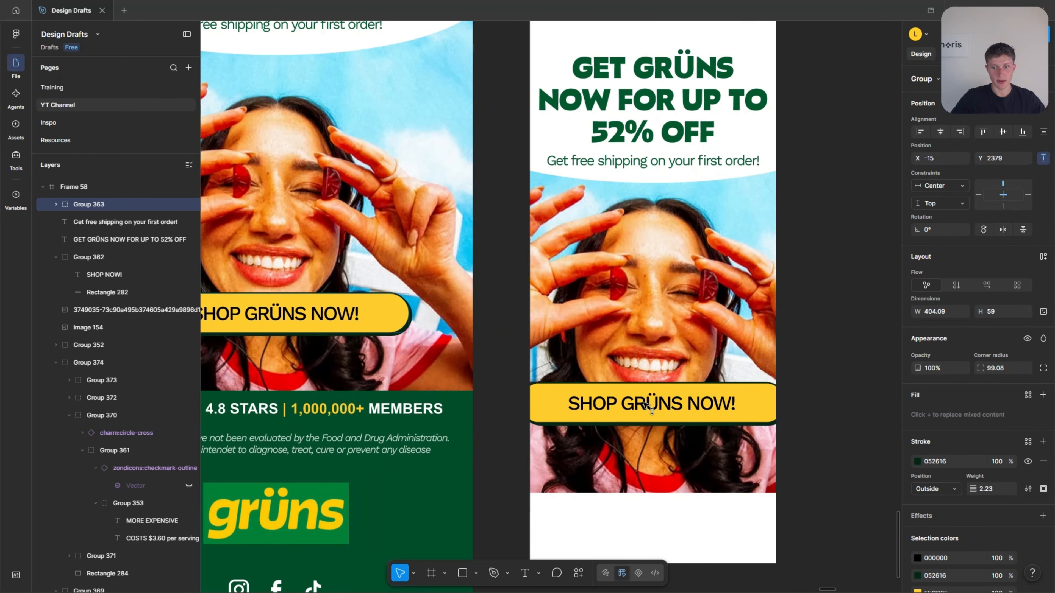
{"action": "double_click", "coordinate": [752, 403]}
{"action": "left_click_drag", "start_coordinate": [785, 406], "coordinate": [765, 407]}
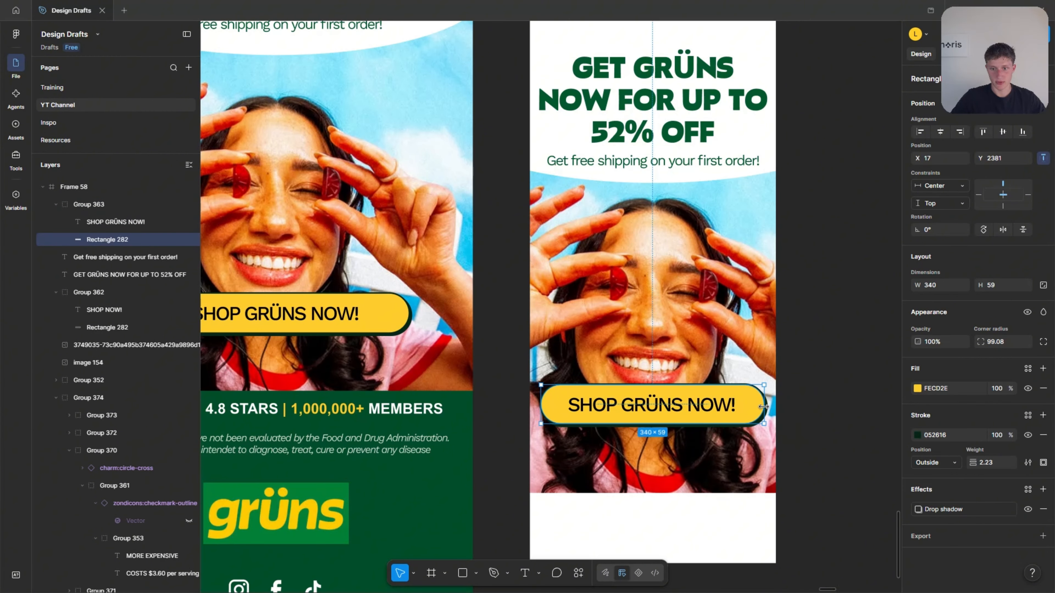
{"action": "left_click", "coordinate": [829, 377]}
Move the "SHOP GRÜNS NOW!" button in Frame 58 slightly lower on the woman's photo.
{"action": "scroll", "coordinate": [828, 382], "scroll_direction": "down", "scroll_amount": 1}
{"action": "left_click", "coordinate": [760, 399]}
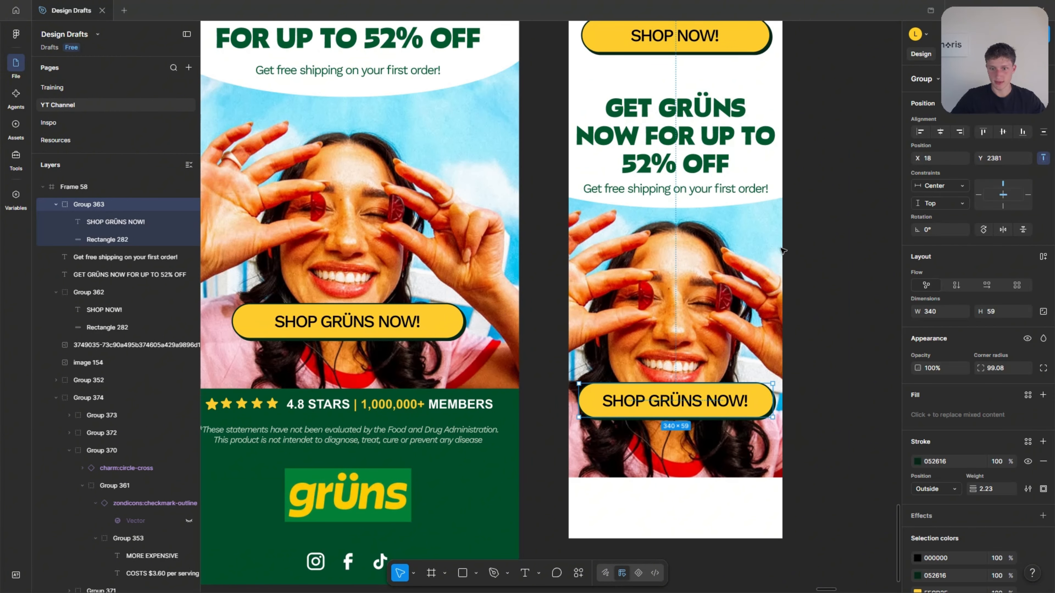
{"action": "key", "text": "shift+Down"}
{"action": "key", "text": "shift+Down"}
Extend Frame 58 downward to a height of 2893 to make room for the footer.
{"action": "scroll", "coordinate": [807, 243], "scroll_direction": "down", "scroll_amount": 2}
{"action": "left_click", "coordinate": [815, 367]}
{"action": "left_click", "coordinate": [727, 439]}
{"action": "left_click_drag", "start_coordinate": [710, 462], "coordinate": [710, 562]}
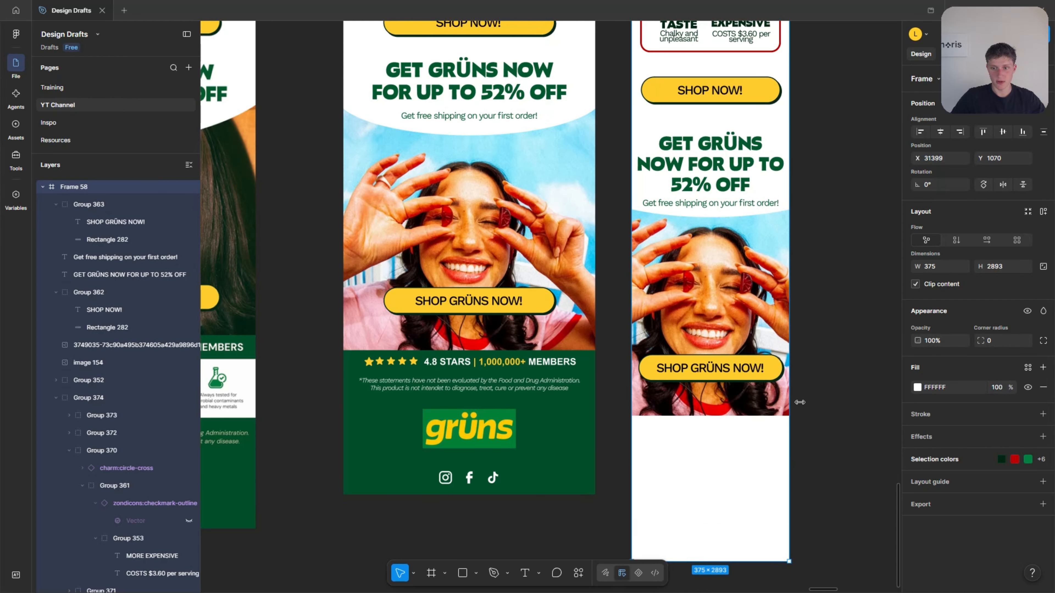
{"action": "left_click", "coordinate": [815, 403]}
Copy the star rating bar and the green footer rectangle from Comparison Campaign to below the photo in Frame 58, centred horizontally.
{"action": "scroll", "coordinate": [800, 398], "scroll_direction": "down", "scroll_amount": 4}
{"action": "left_click", "coordinate": [552, 187]}
{"action": "left_click", "coordinate": [557, 210], "text": "shift"}
{"action": "left_click", "coordinate": [544, 244]}
{"action": "left_click", "coordinate": [546, 188], "text": "shift"}
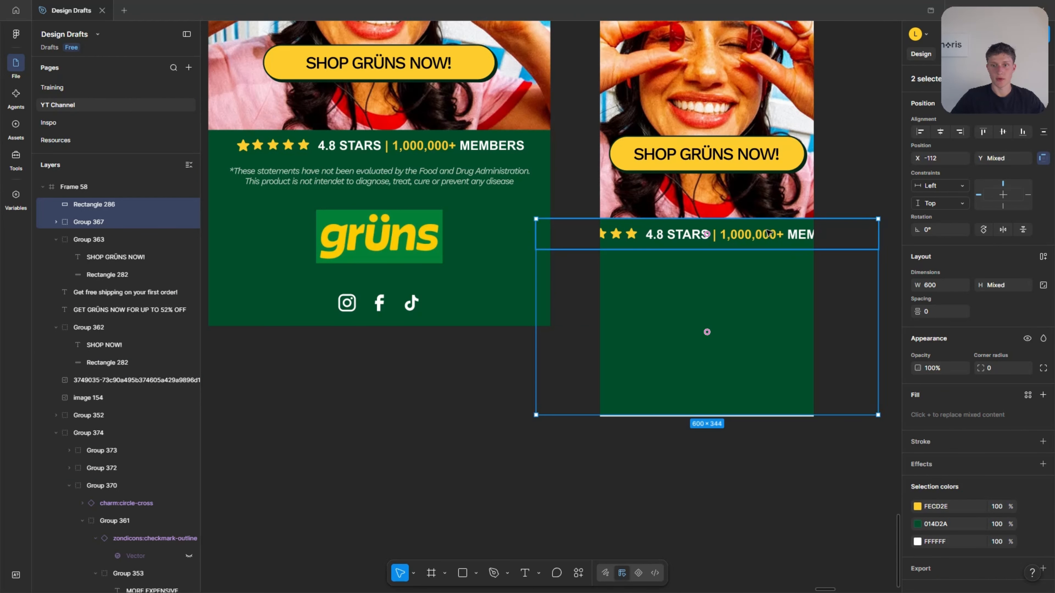
{"action": "left_click", "coordinate": [768, 232]}
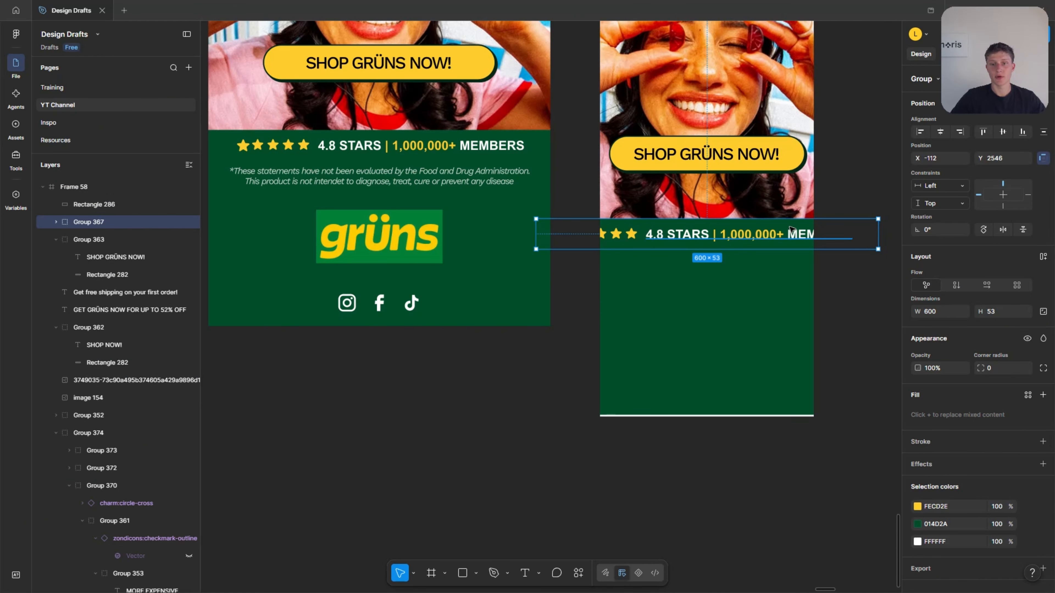
Wrap the "4.8 STARS | 1,000,000+ MEMBERS" text onto two lines in Frame 58 and extend the green bar behind it downward.
{"action": "scroll", "coordinate": [785, 228], "scroll_direction": "up", "scroll_amount": 3}
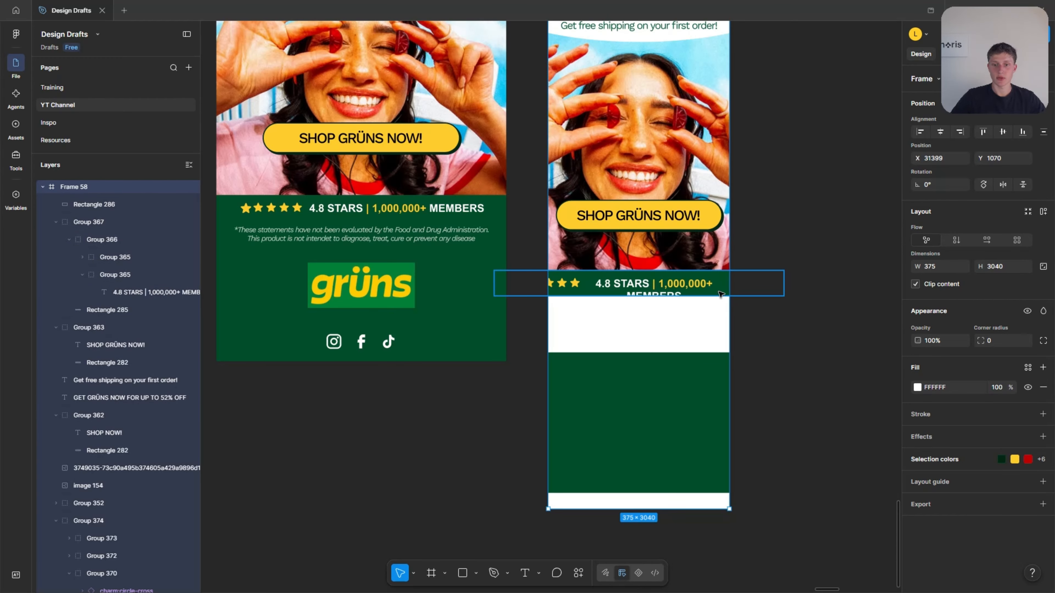
{"action": "left_click", "coordinate": [718, 292], "text": "ctrl"}
{"action": "left_click_drag", "start_coordinate": [683, 296], "coordinate": [683, 337]}
{"action": "left_click", "coordinate": [771, 206]}
{"action": "scroll", "coordinate": [653, 224], "scroll_direction": "up", "scroll_amount": 3}
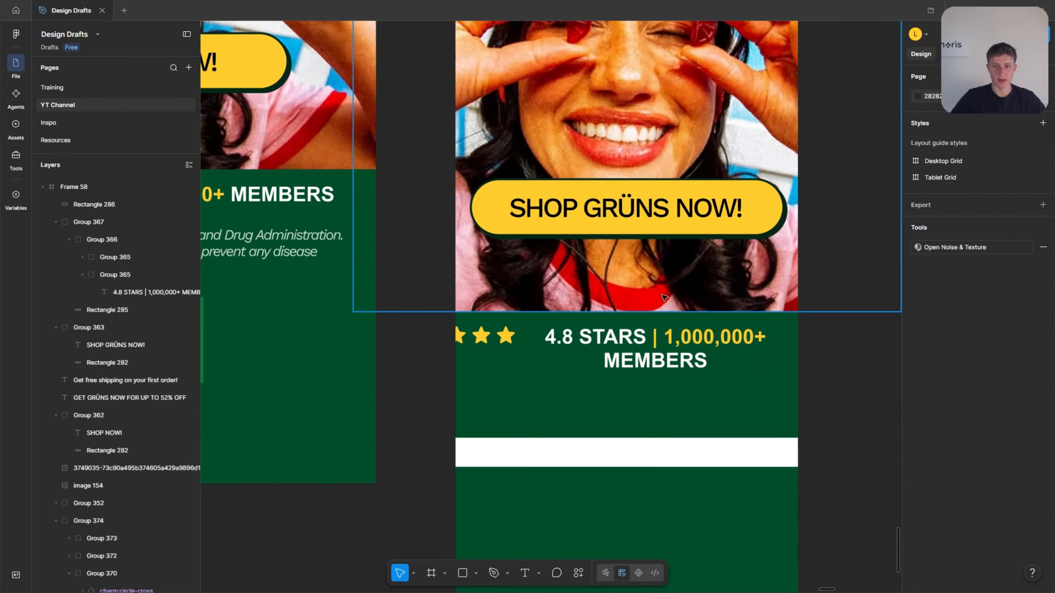
Split "4.8 STARS" into its own text beside the five stars in Frame 58, with "| 1,000,000+ MEMBERS" on a separate row below.
{"action": "left_click", "coordinate": [655, 291]}
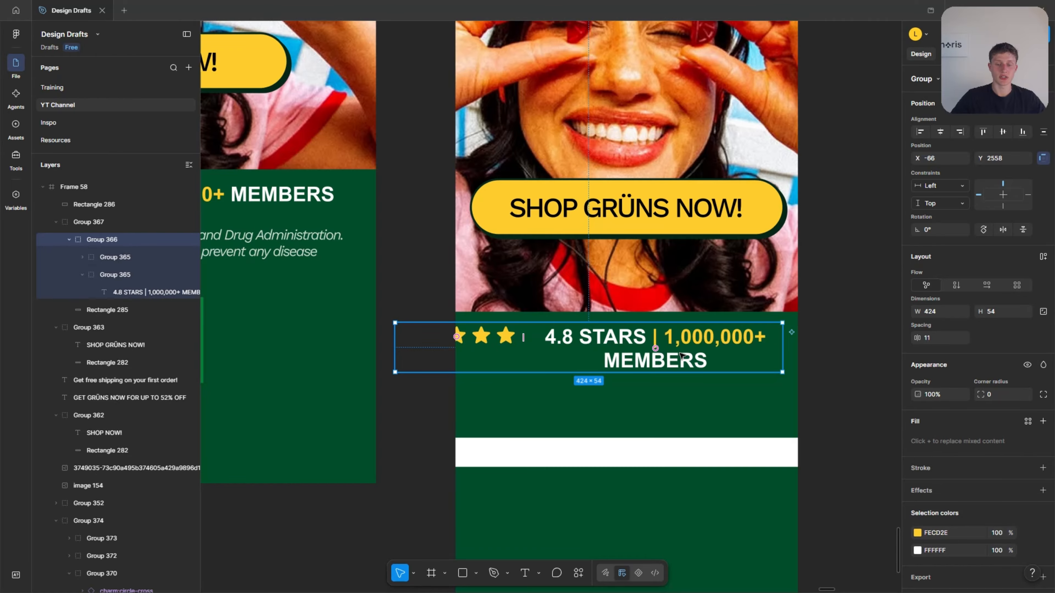
{"action": "scroll", "coordinate": [648, 365], "scroll_direction": "up", "scroll_amount": 2}
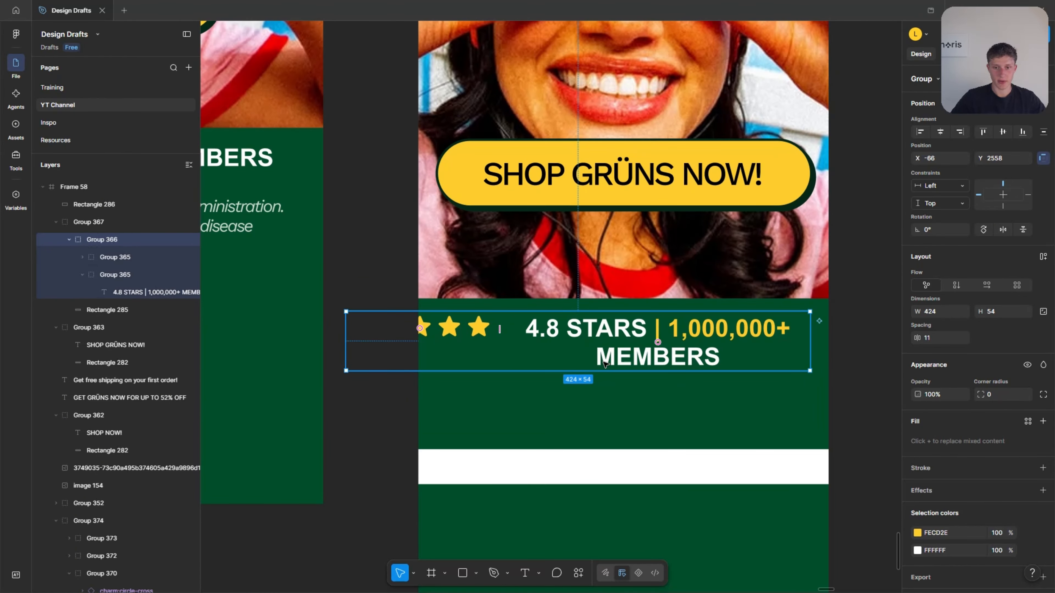
{"action": "double_click", "coordinate": [640, 329]}
{"action": "double_click", "coordinate": [640, 329]}
{"action": "double_click", "coordinate": [640, 329]}
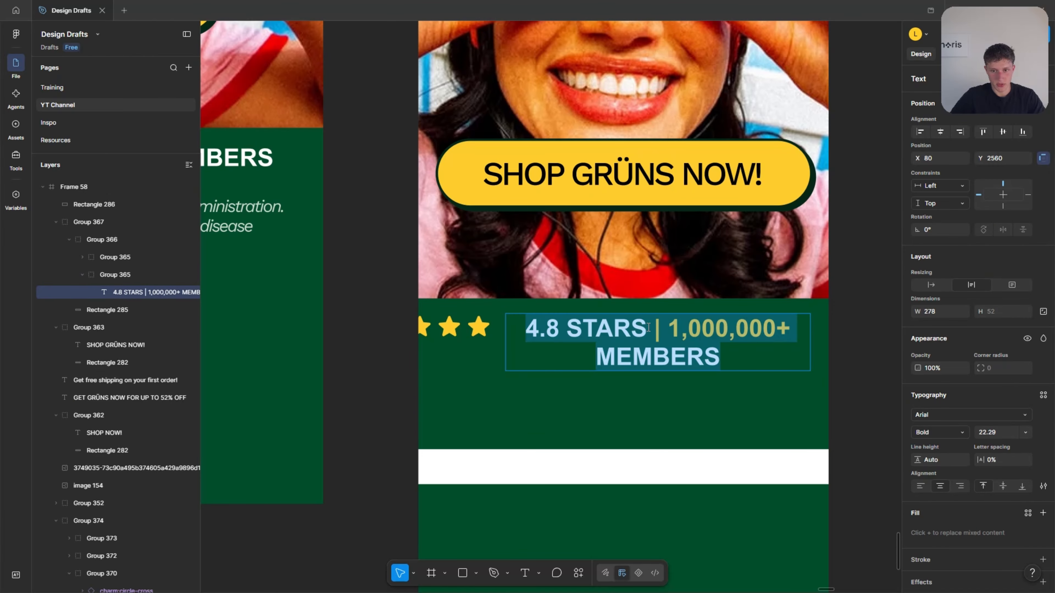
{"action": "left_click_drag", "start_coordinate": [648, 328], "coordinate": [525, 331]}
{"action": "key", "text": "BackSpace"}
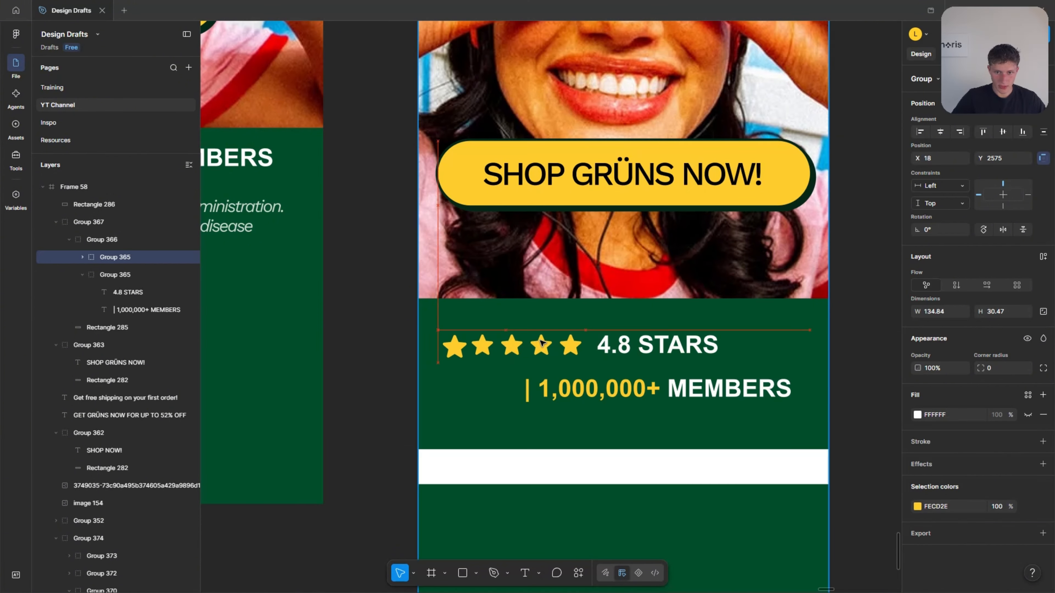
{"action": "left_click_drag", "start_coordinate": [538, 341], "coordinate": [547, 338]}
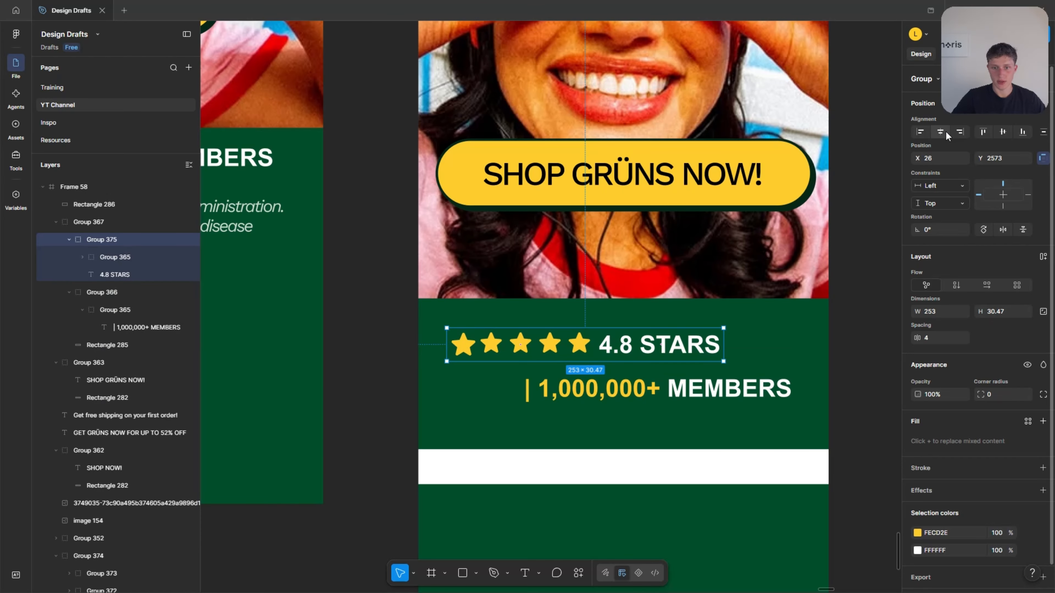
Centre the star rating and members rows horizontally in Frame 58, tighten the gap between them and move both closer to the photo.
{"action": "left_click", "coordinate": [943, 133]}
{"action": "left_click", "coordinate": [940, 132]}
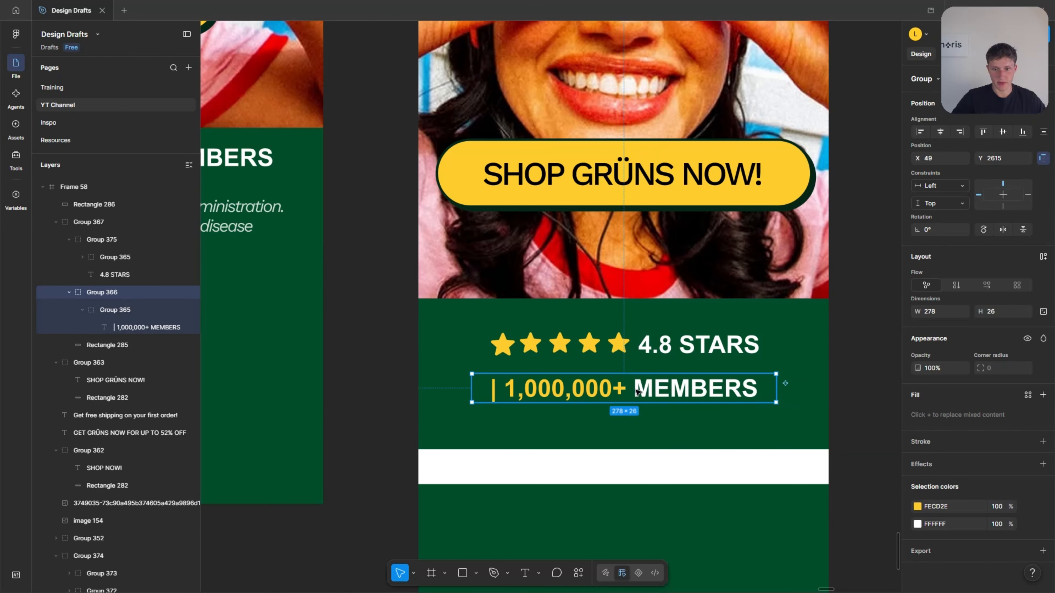
{"action": "left_click_drag", "start_coordinate": [635, 387], "coordinate": [635, 380]}
{"action": "scroll", "coordinate": [635, 380], "scroll_direction": "down", "scroll_amount": 3}
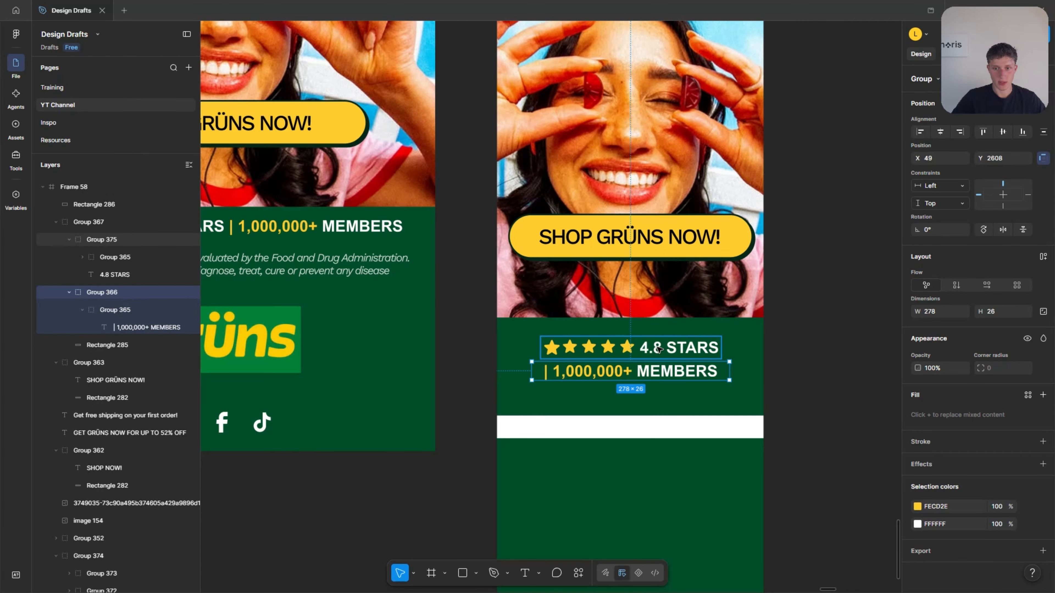
{"action": "left_click", "coordinate": [660, 349], "text": "shift"}
{"action": "scroll", "coordinate": [659, 349], "scroll_direction": "up", "scroll_amount": 3}
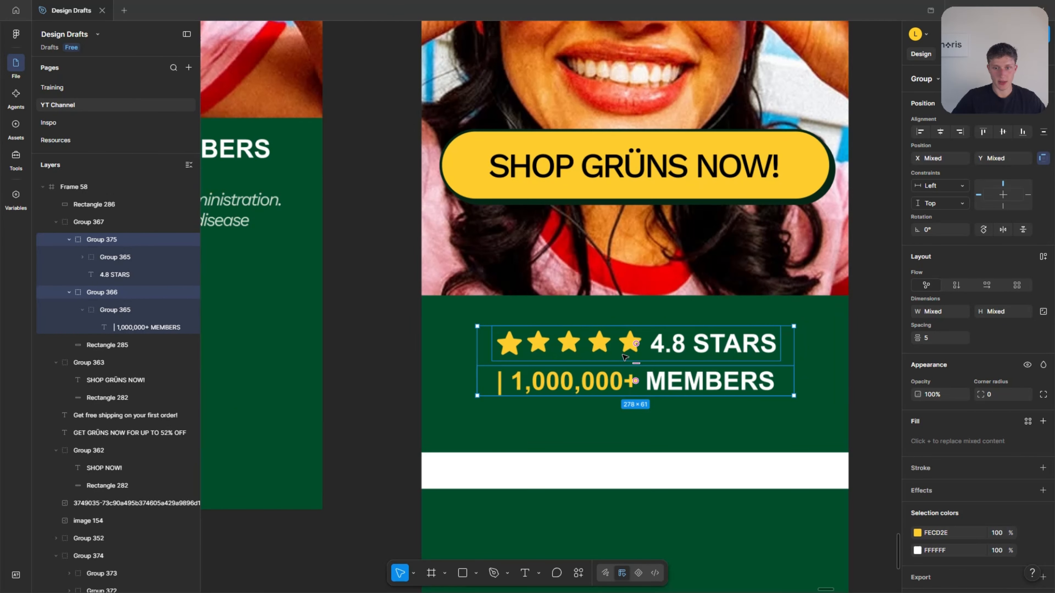
{"action": "left_click_drag", "start_coordinate": [666, 338], "coordinate": [669, 338]}
Shorten the green bar behind the rating rows and move the green footer rectangle up to close the white gap.
{"action": "left_click", "coordinate": [637, 425]}
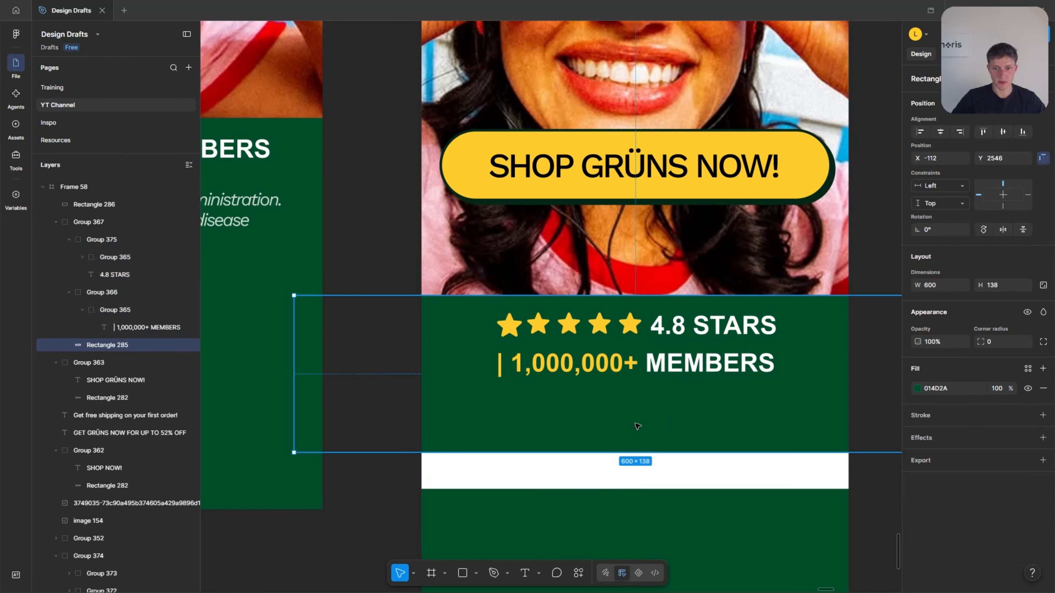
{"action": "left_click_drag", "start_coordinate": [624, 452], "coordinate": [624, 427]}
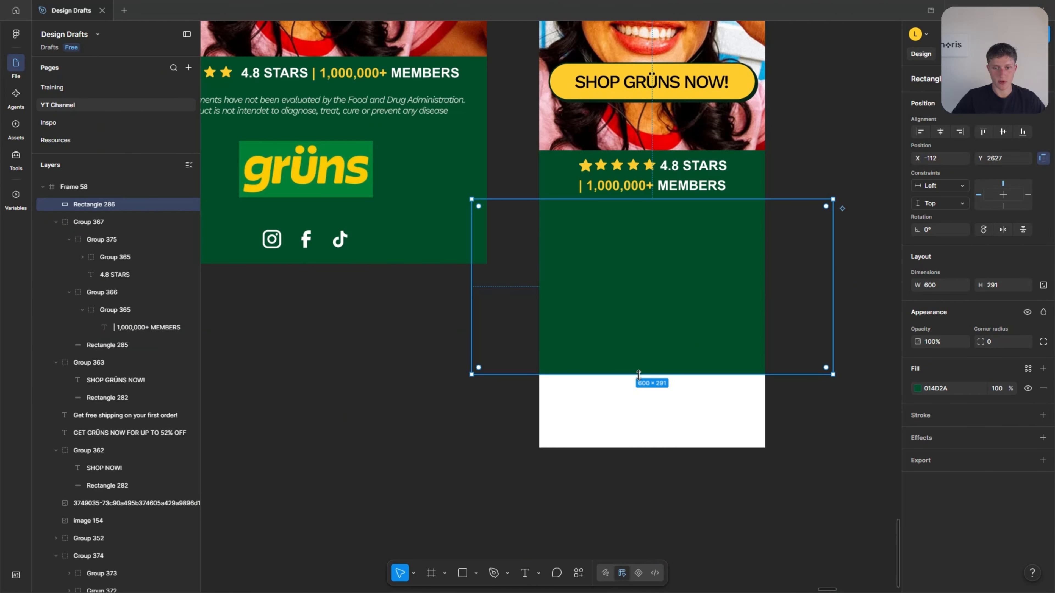
{"action": "left_click_drag", "start_coordinate": [638, 374], "coordinate": [639, 440]}
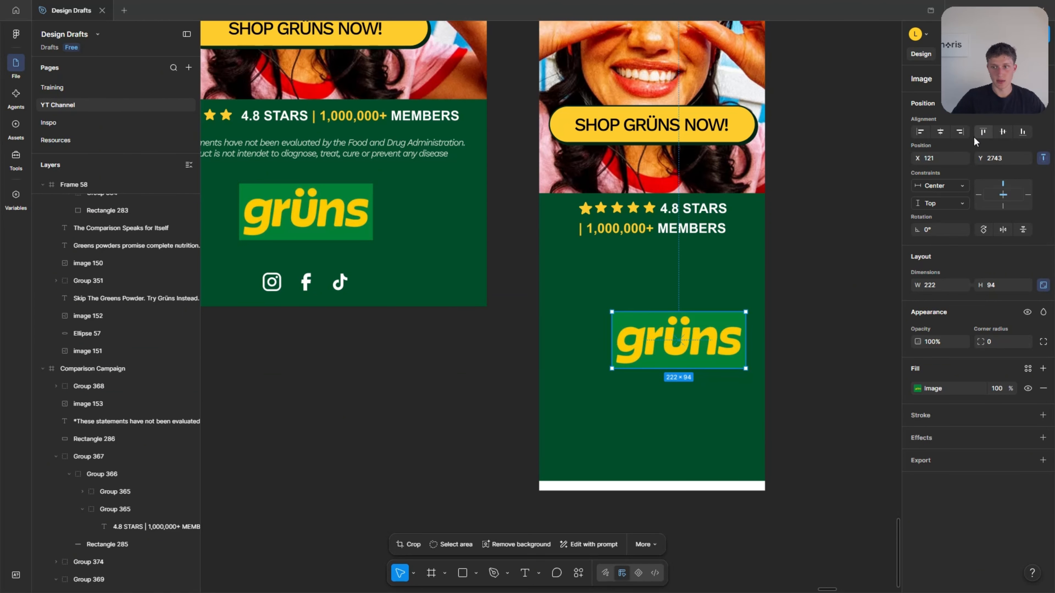
Copy the grüns logo and the social media icons from Comparison Campaign into Frame 58's footer, centred horizontally.
{"action": "left_click_drag", "start_coordinate": [687, 337], "coordinate": [661, 284]}
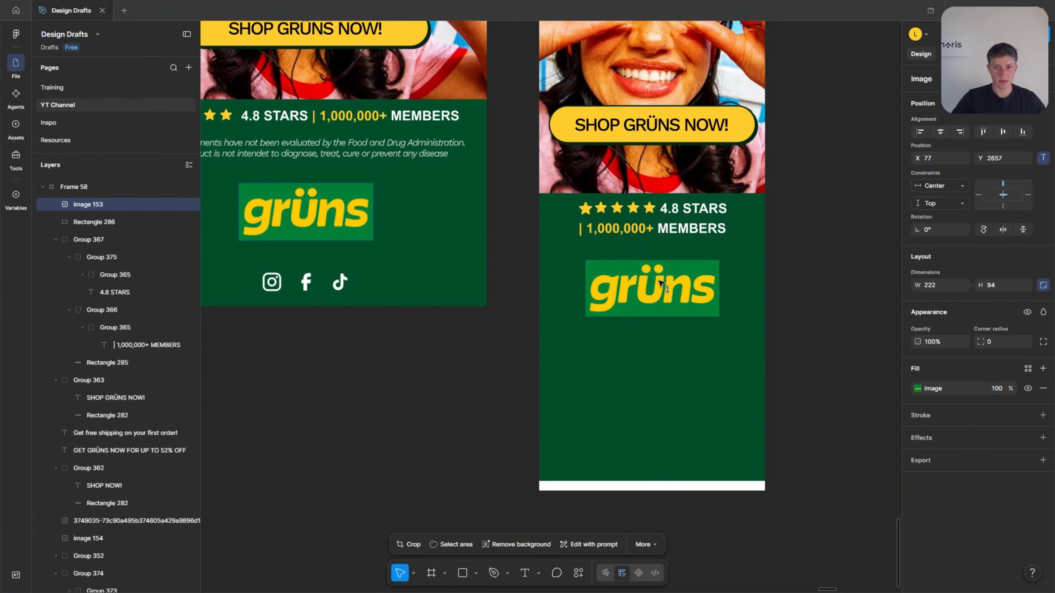
{"action": "left_click_drag", "start_coordinate": [303, 278], "coordinate": [639, 358]}
{"action": "left_click", "coordinate": [940, 132]}
Shorten the green footer rectangle to end just below the social icons and trim the excess white area from Frame 58.
{"action": "left_click", "coordinate": [667, 428]}
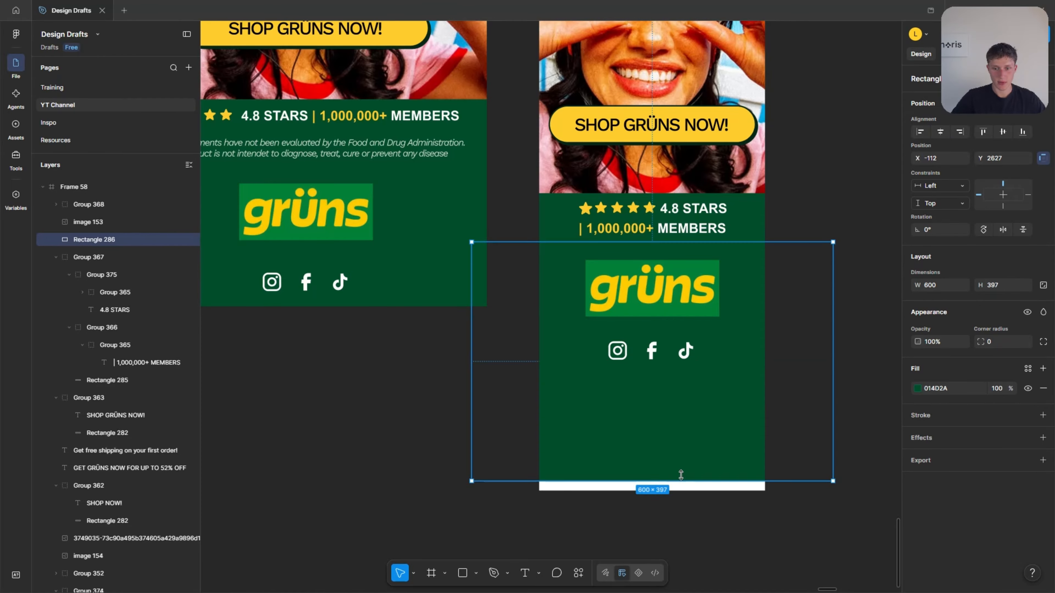
{"action": "left_click_drag", "start_coordinate": [680, 481], "coordinate": [691, 378]}
{"action": "left_click", "coordinate": [675, 436]}
{"action": "left_click", "coordinate": [648, 475]}
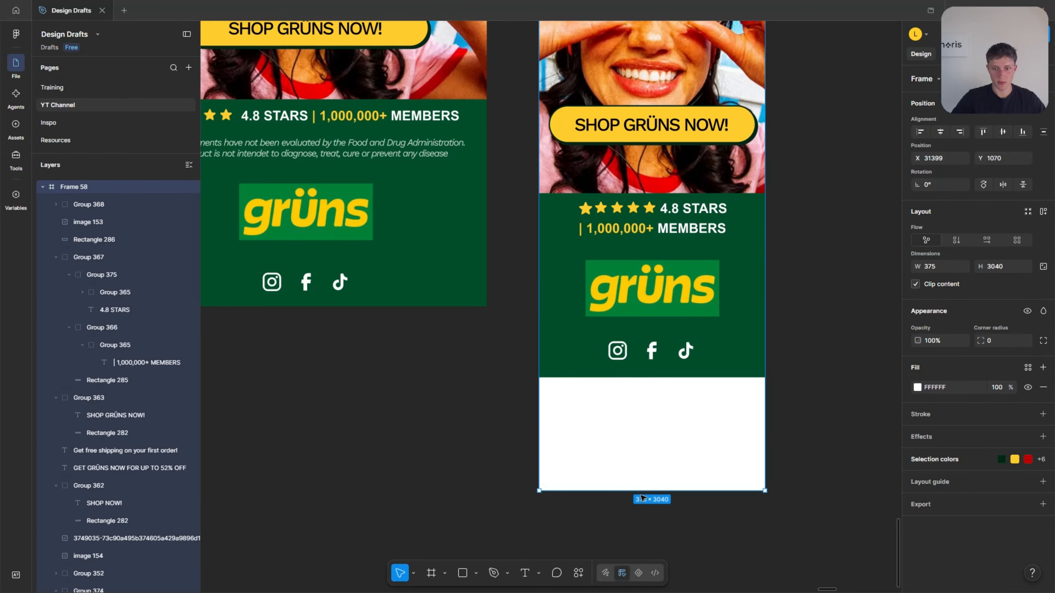
{"action": "left_click", "coordinate": [643, 501]}
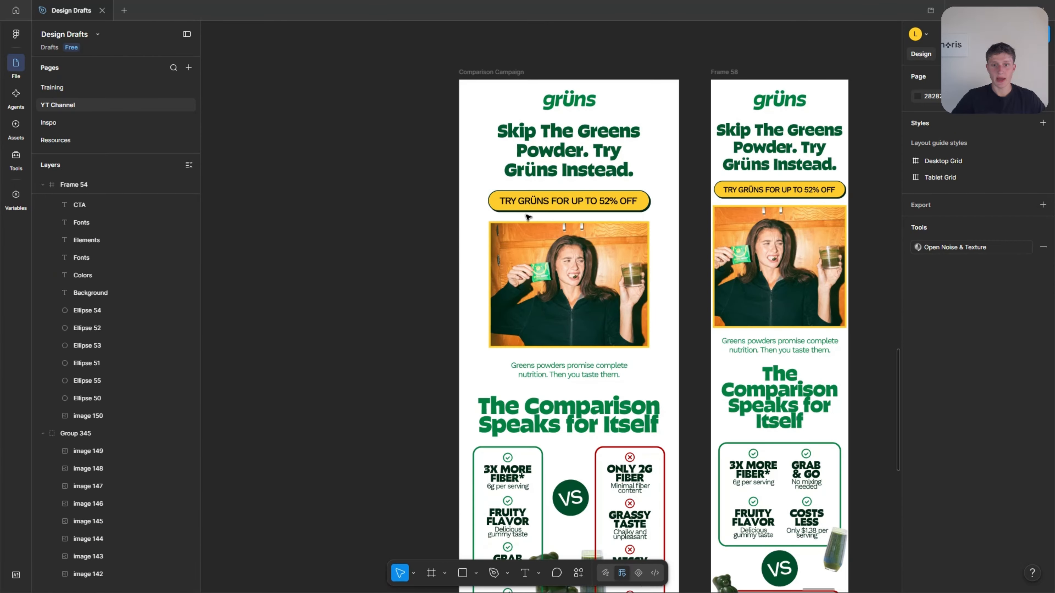
Compare the desktop Comparison Campaign and the mobile Frame 58 layouts side by side.
{"action": "scroll", "coordinate": [526, 218], "scroll_direction": "down", "scroll_amount": 2}
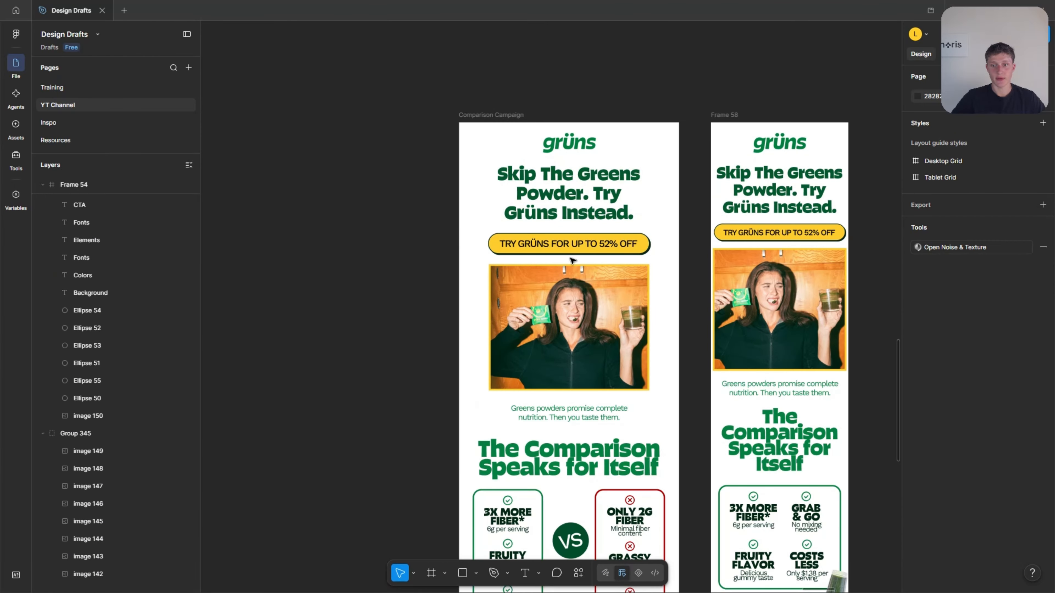
{"action": "scroll", "coordinate": [505, 258], "scroll_direction": "down", "scroll_amount": 3}
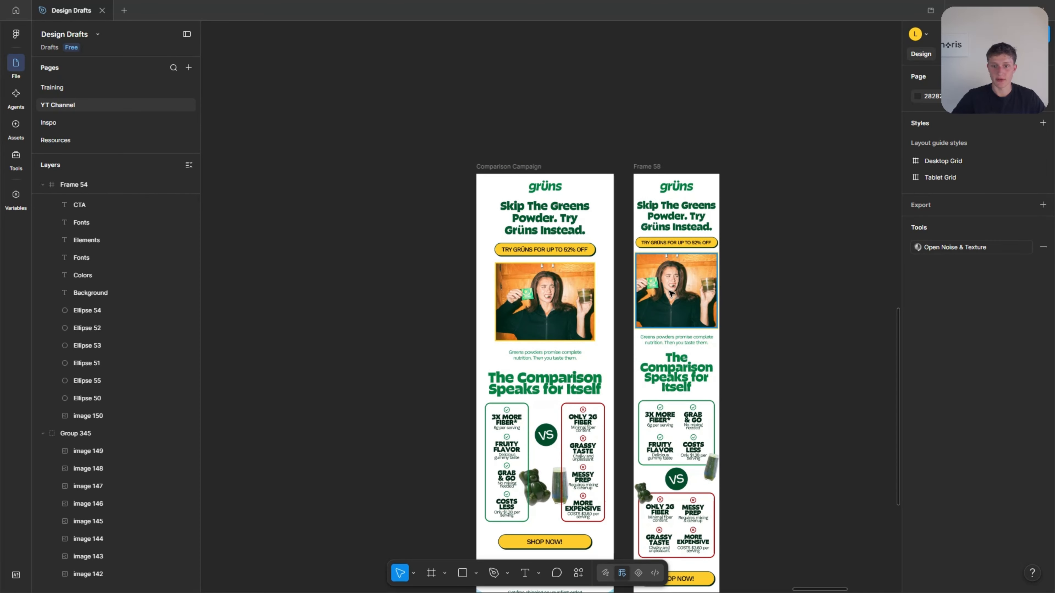
{"action": "scroll", "coordinate": [506, 259], "scroll_direction": "down", "scroll_amount": 3}
{"action": "scroll", "coordinate": [665, 312], "scroll_direction": "down", "scroll_amount": 6}
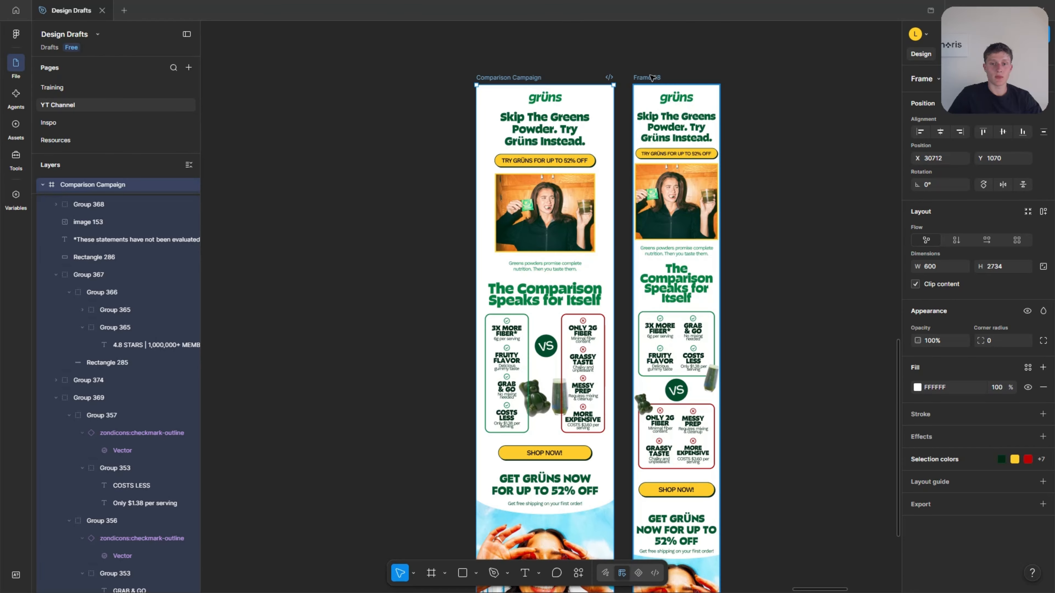
{"action": "left_click", "coordinate": [646, 78]}
{"action": "left_click", "coordinate": [494, 78], "text": "shift"}
{"action": "scroll", "coordinate": [542, 169], "scroll_direction": "right", "scroll_amount": 9}
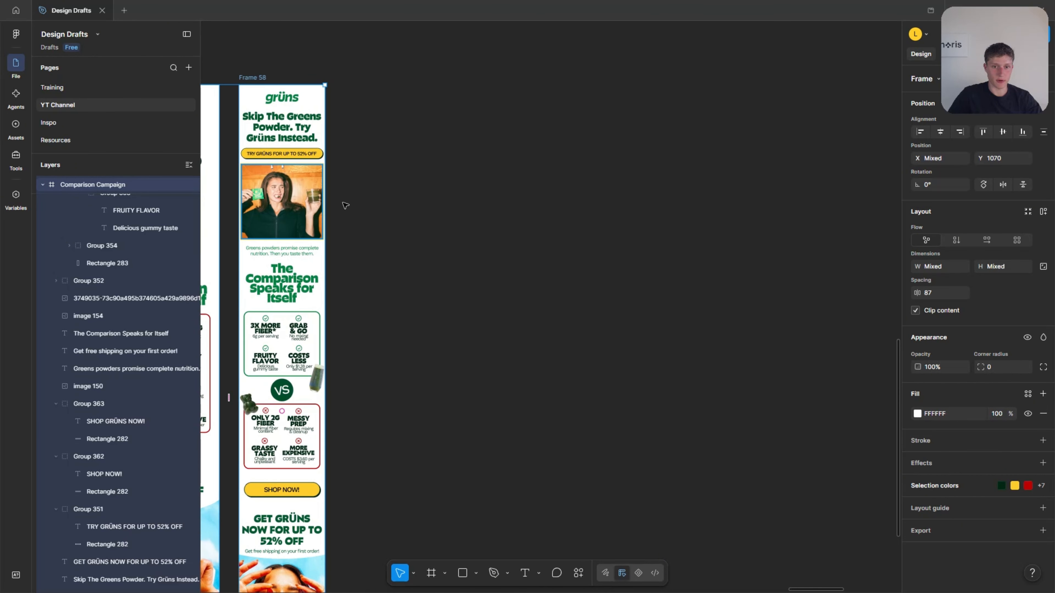
Create a new 600-wide frame to the right of Frame 58 and align its top with the other email frames.
{"action": "scroll", "coordinate": [344, 205], "scroll_direction": "down", "scroll_amount": 2}
{"action": "left_click", "coordinate": [483, 242]}
{"action": "key", "text": "f"}
{"action": "left_click_drag", "start_coordinate": [545, 138], "coordinate": [622, 389]}
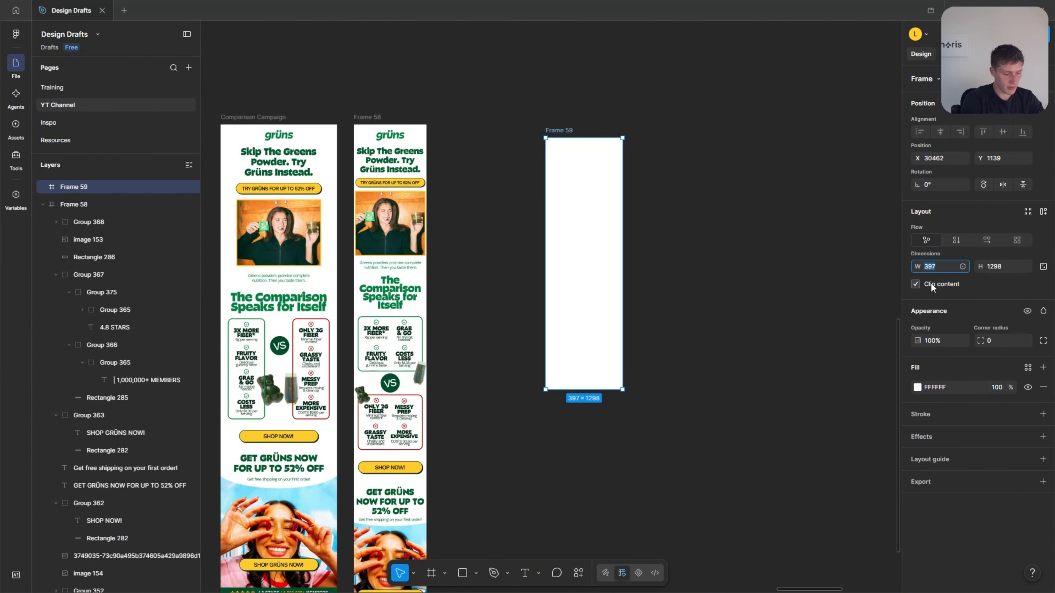
{"action": "type", "text": "600"}
{"action": "key", "text": "Return"}
{"action": "left_click_drag", "start_coordinate": [605, 228], "coordinate": [567, 214]}
{"action": "key", "text": "Escape"}
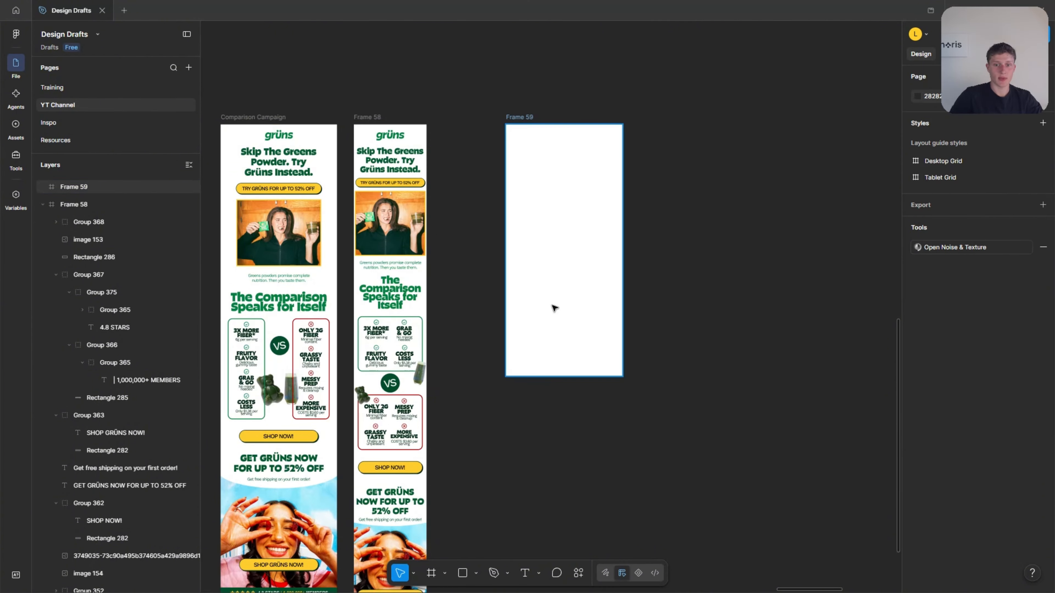
Extend Frame 59 downward by a little less than half its height.
{"action": "left_click", "coordinate": [554, 307]}
{"action": "left_click_drag", "start_coordinate": [548, 381], "coordinate": [549, 488]}
{"action": "key", "text": "Escape"}
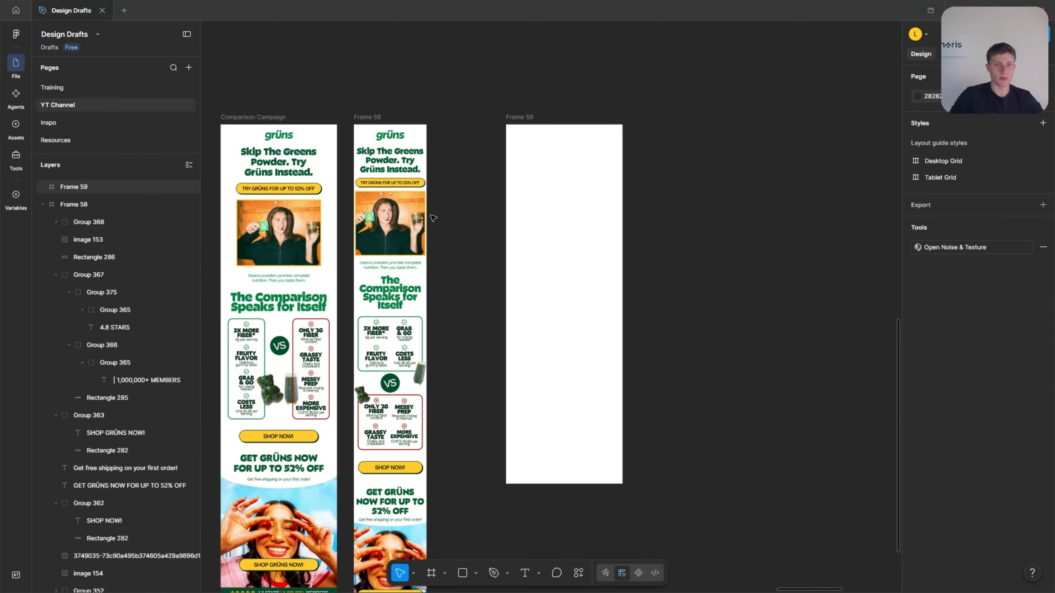
Copy the grüns logo, the main headline and the "TRY GRÜNS FOR UP TO 52% OFF" button from Comparison Campaign into Frame 59.
{"action": "left_click", "coordinate": [279, 136]}
{"action": "left_click_drag", "start_coordinate": [278, 136], "coordinate": [564, 136], "text": "alt"}
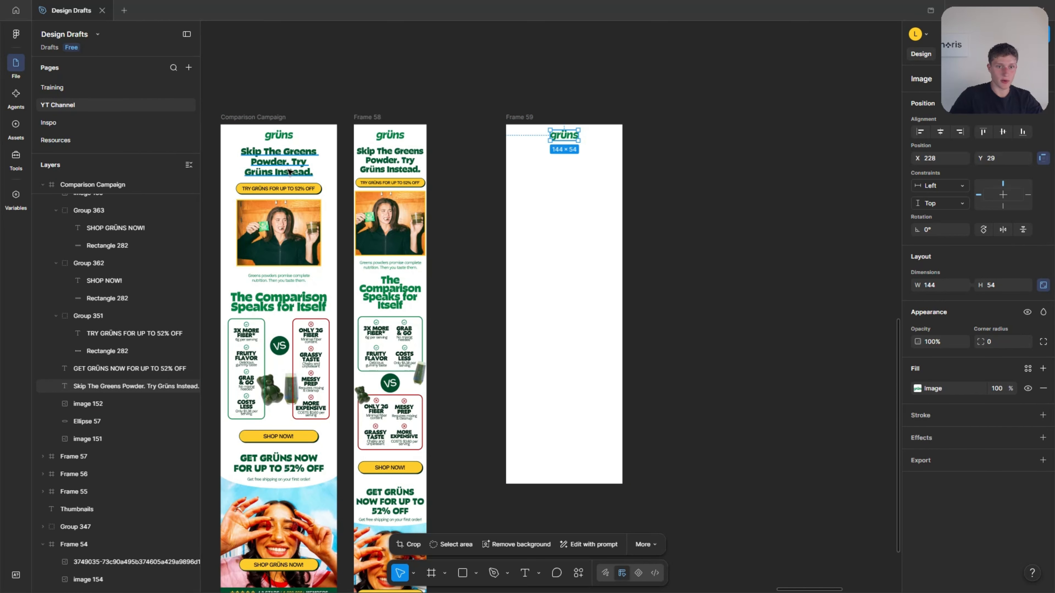
{"action": "left_click", "coordinate": [290, 164]}
{"action": "left_click", "coordinate": [290, 189], "text": "shift"}
{"action": "scroll", "coordinate": [550, 167], "scroll_direction": "up", "scroll_amount": 3}
{"action": "left_click_drag", "start_coordinate": [264, 166], "coordinate": [547, 177], "text": "alt"}
Replace Frame 59's headline with the placeholder "sdfsdfsd" and its button label with "dsfsdfsd".
{"action": "double_click", "coordinate": [550, 166]}
{"action": "type", "text": "sdfsdfsd"}
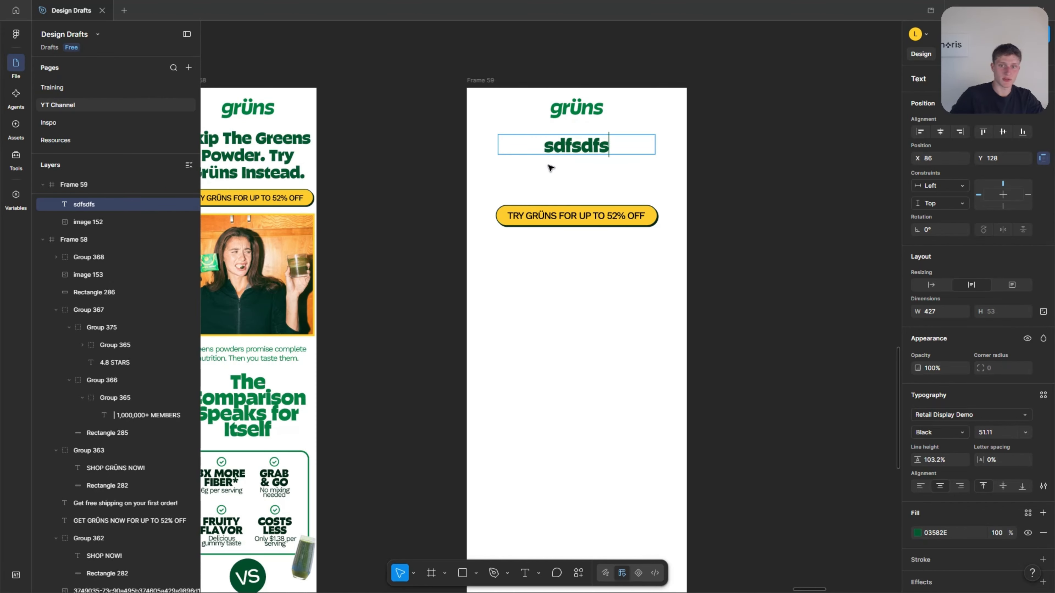
{"action": "key", "text": "Escape"}
{"action": "double_click", "coordinate": [582, 217]}
{"action": "type", "text": "dsfsdfsd"}
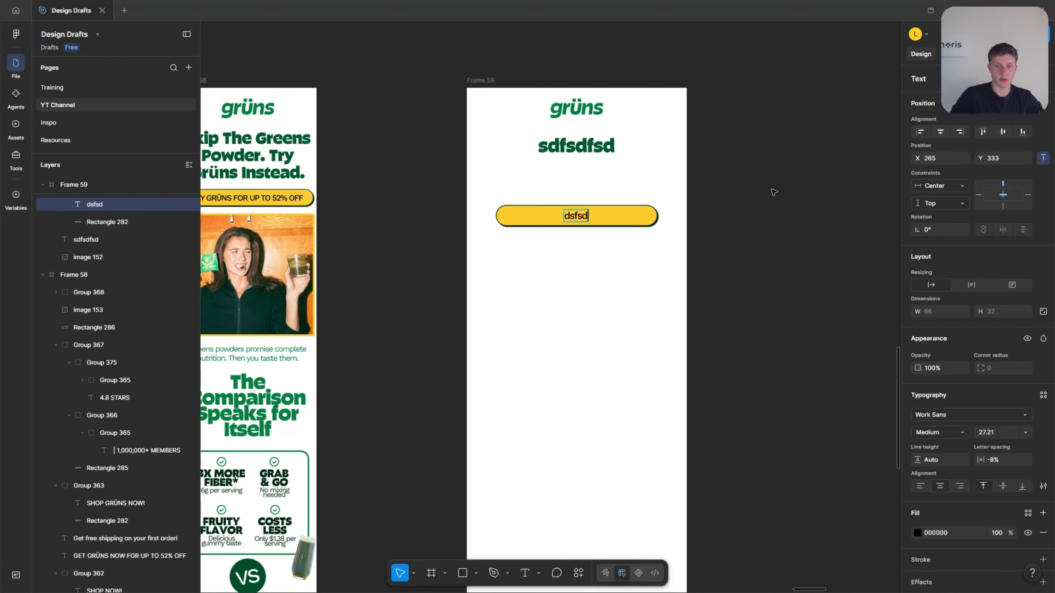
{"action": "key", "text": "Escape"}
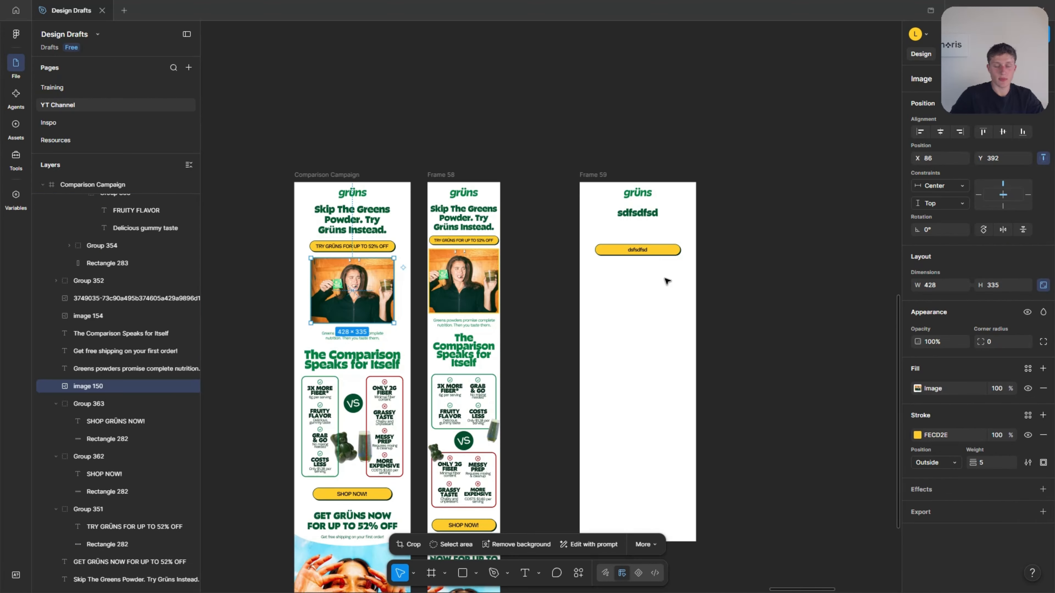
Copy the framed photo of the woman with the orange background from Comparison Campaign to below the button in Frame 59.
{"action": "scroll", "coordinate": [623, 293], "scroll_direction": "up", "scroll_amount": 1}
{"action": "left_click_drag", "start_coordinate": [351, 291], "coordinate": [659, 292], "text": "alt"}
{"action": "left_click", "coordinate": [783, 265]}
{"action": "scroll", "coordinate": [648, 251], "scroll_direction": "up", "scroll_amount": 3}
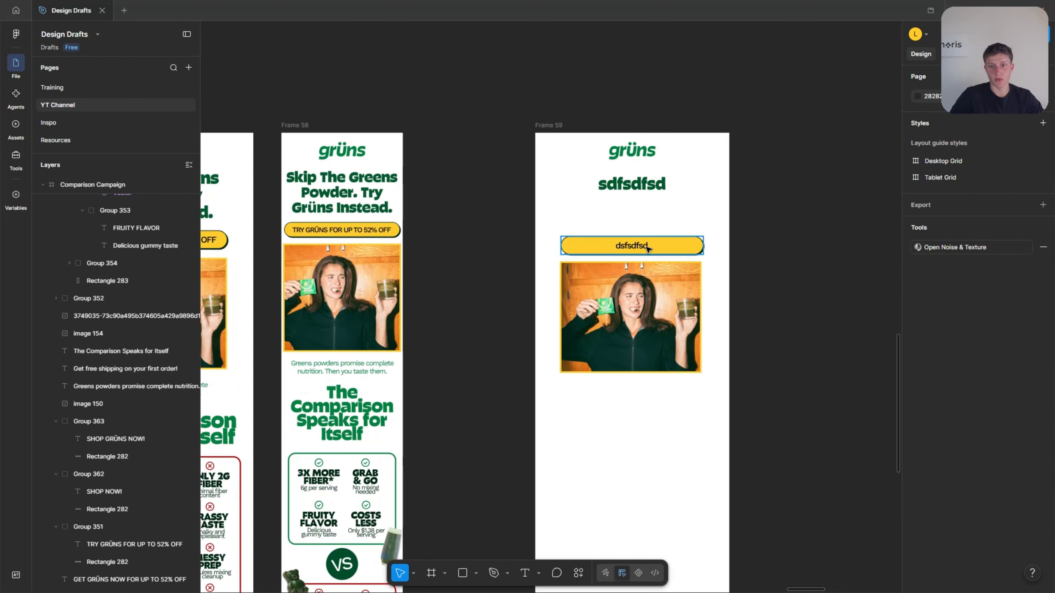
Move the button and photo in Frame 59 up together to close the gap under the headline.
{"action": "left_click", "coordinate": [648, 250]}
{"action": "left_click", "coordinate": [659, 299], "text": "shift"}
{"action": "left_click_drag", "start_coordinate": [658, 299], "coordinate": [658, 265]}
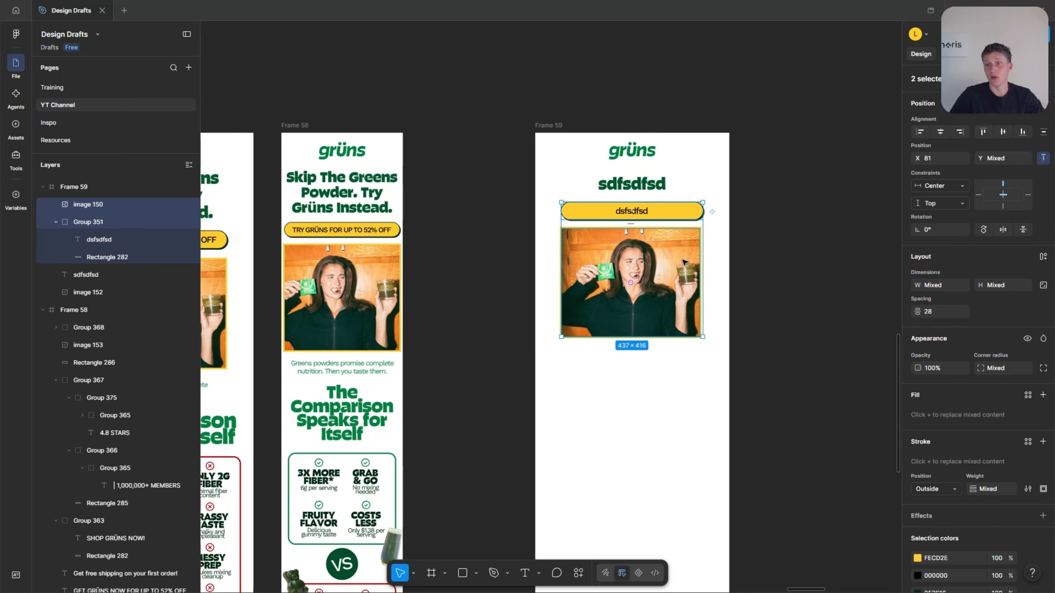
{"action": "left_click", "coordinate": [794, 213]}
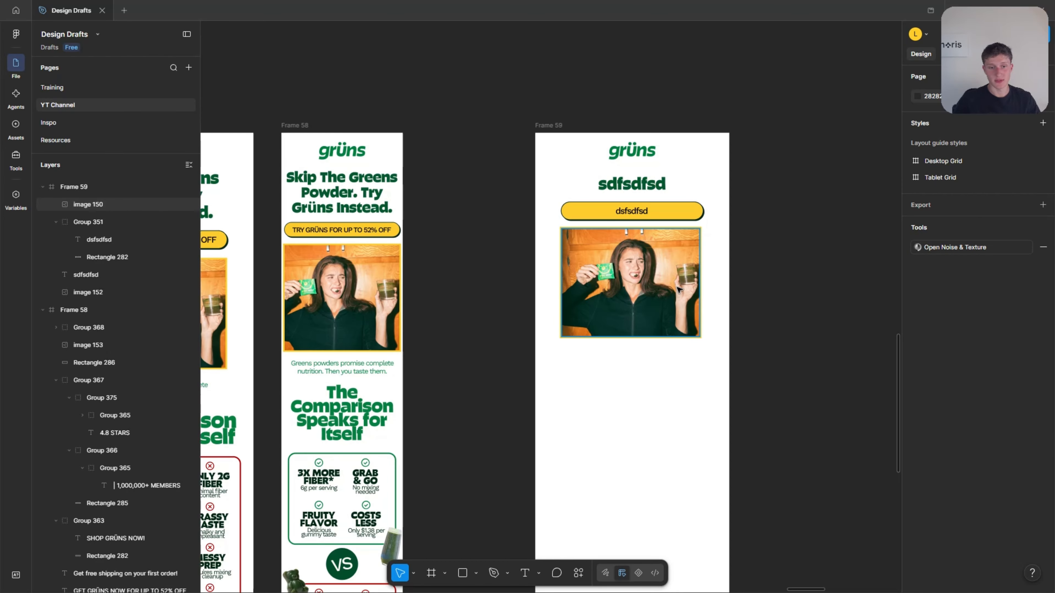
{"action": "scroll", "coordinate": [718, 299], "scroll_direction": "down", "scroll_amount": 5}
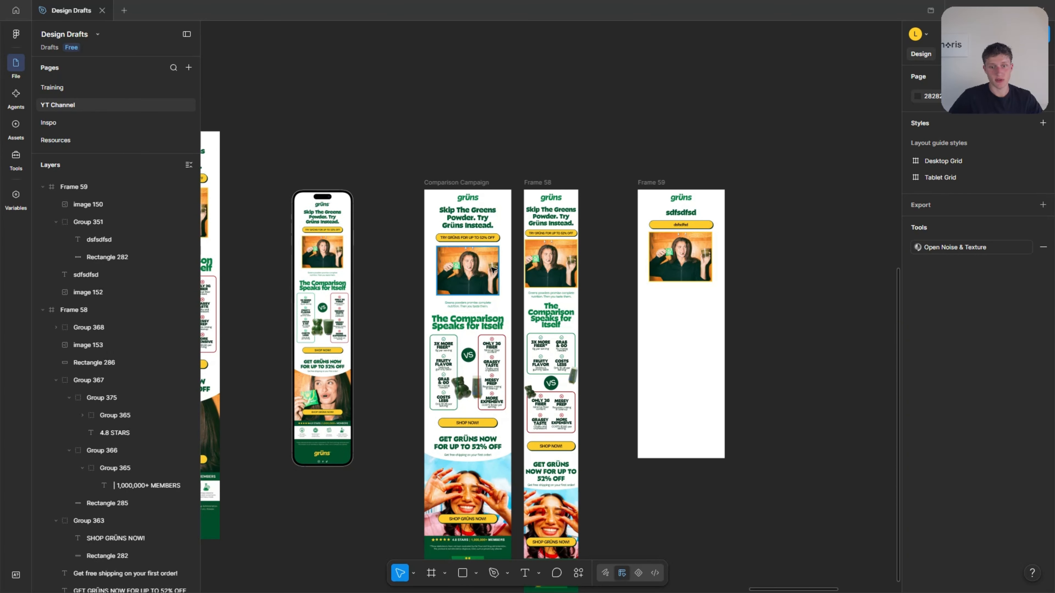
{"action": "scroll", "coordinate": [436, 285], "scroll_direction": "down", "scroll_amount": 1}
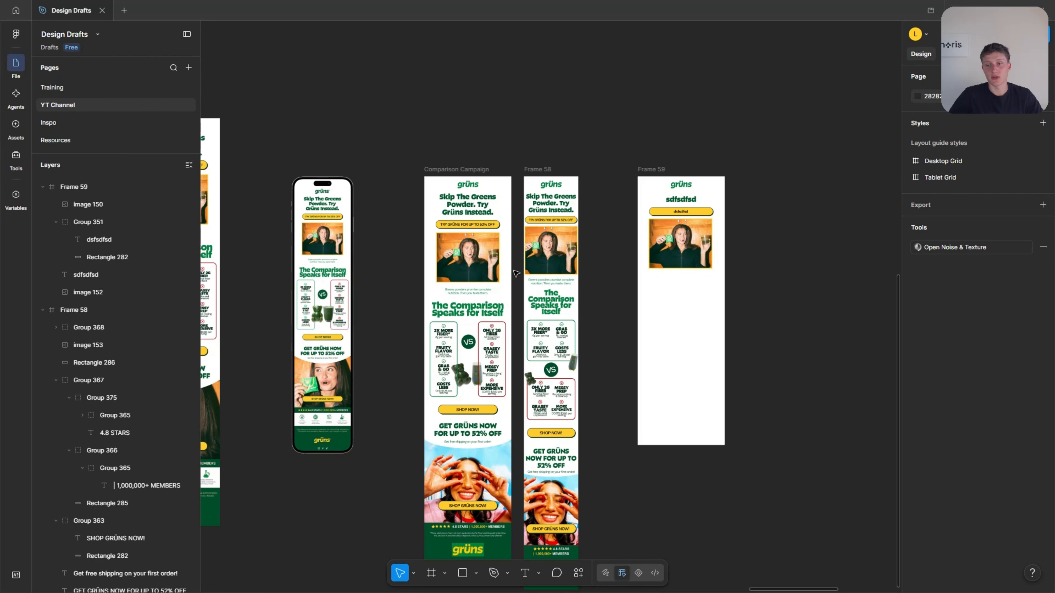